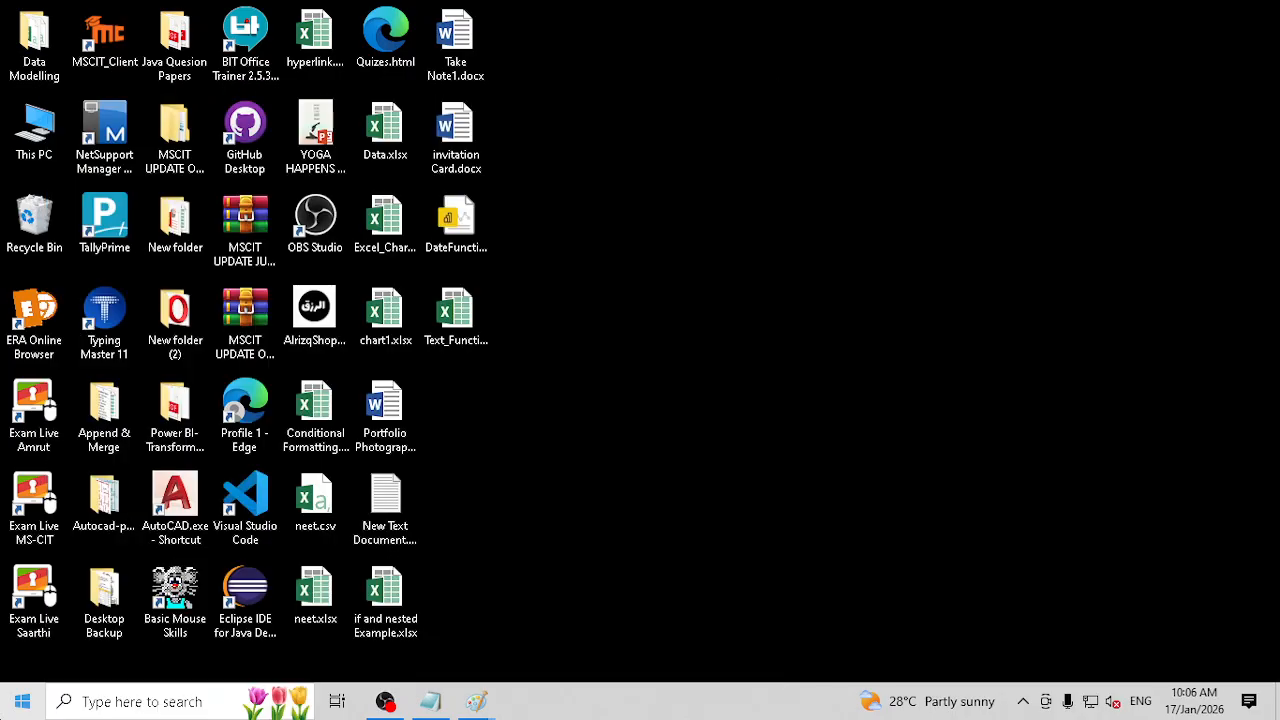
# Step: Open github.com in Chrome and go through the sign-up page to the page for signing in to an existing account
pyautogui.write('github')
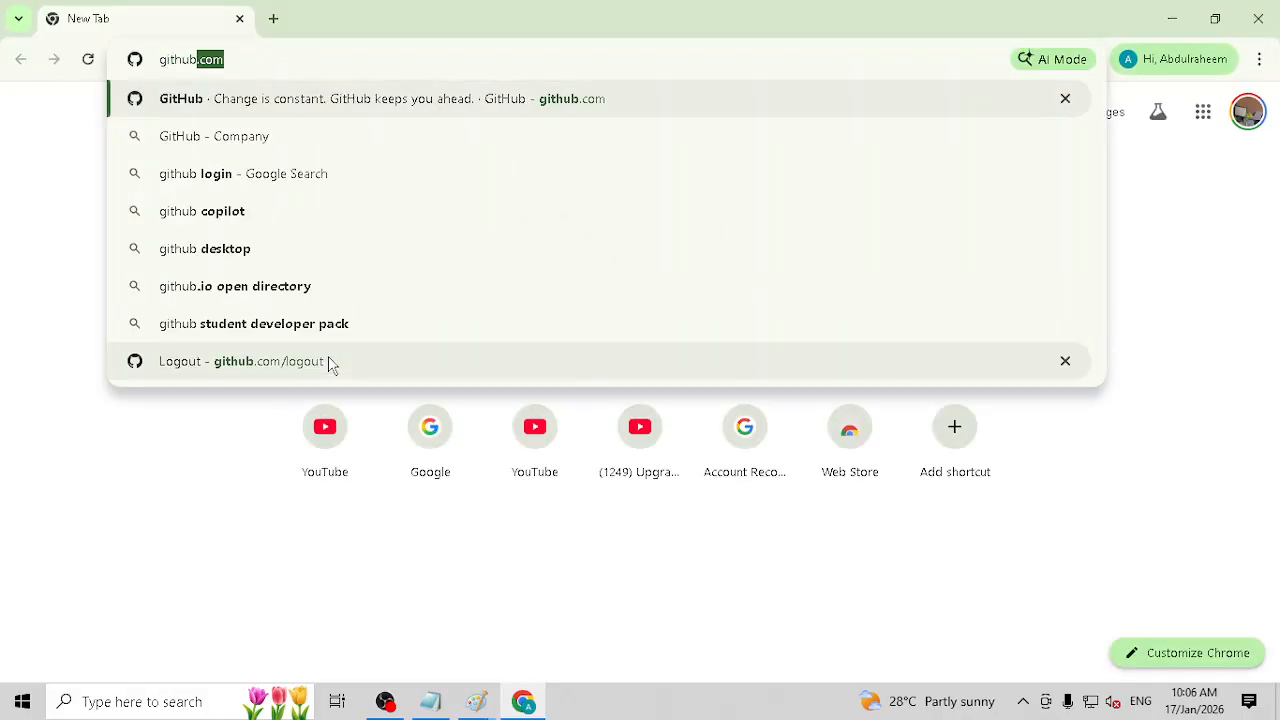
pyautogui.press('Return')
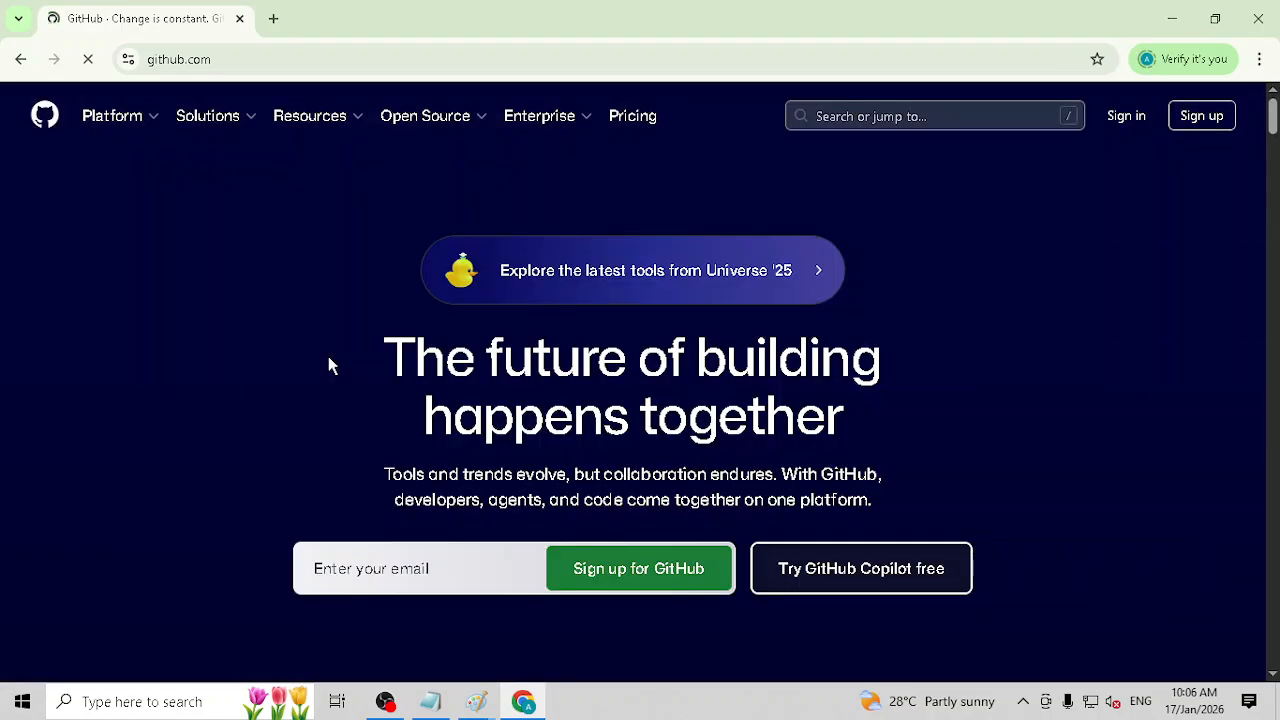
pyautogui.click(1210, 118)
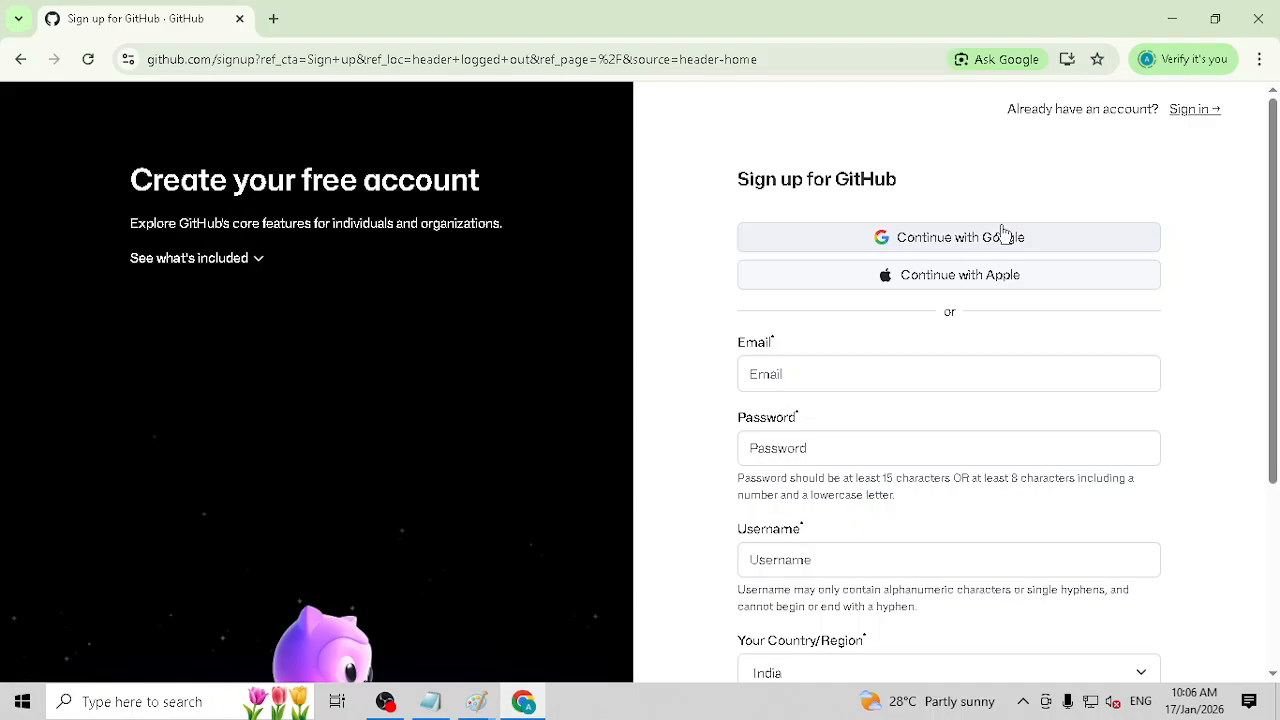
pyautogui.click(1199, 118)
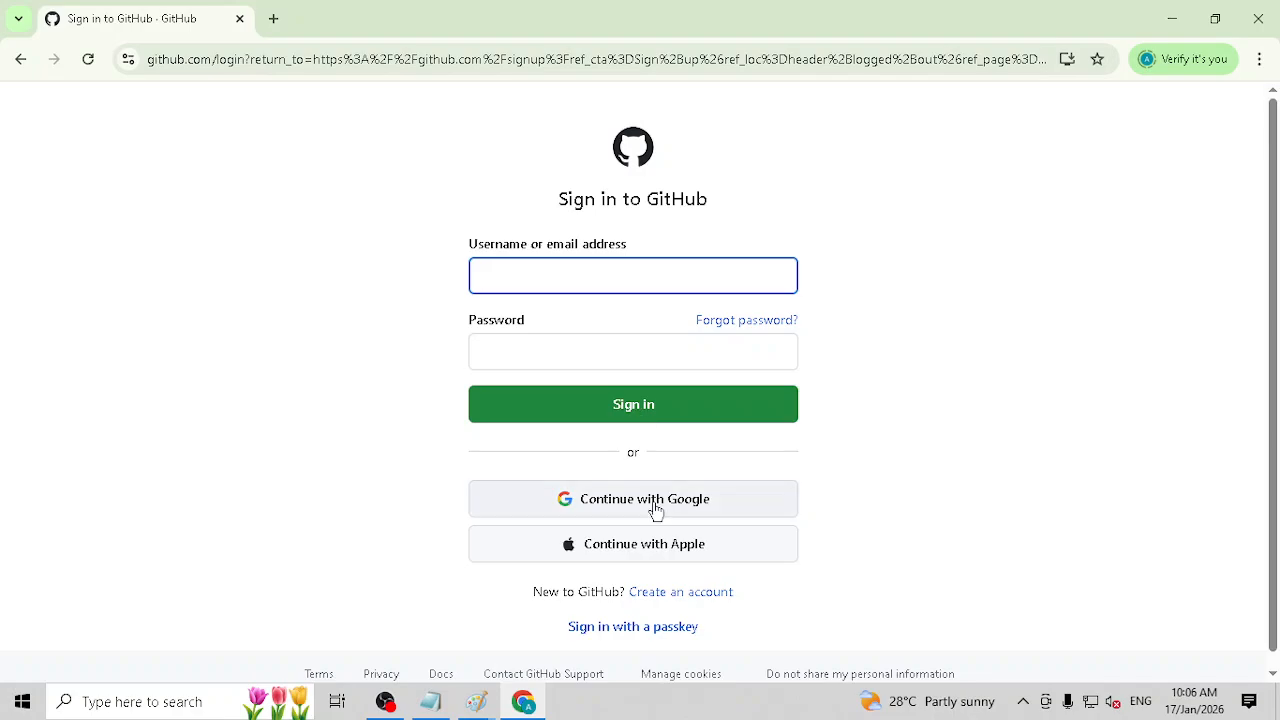
# Step: Choose to sign in through Google with another account and submit that account's e-mail address
pyautogui.click(655, 505)
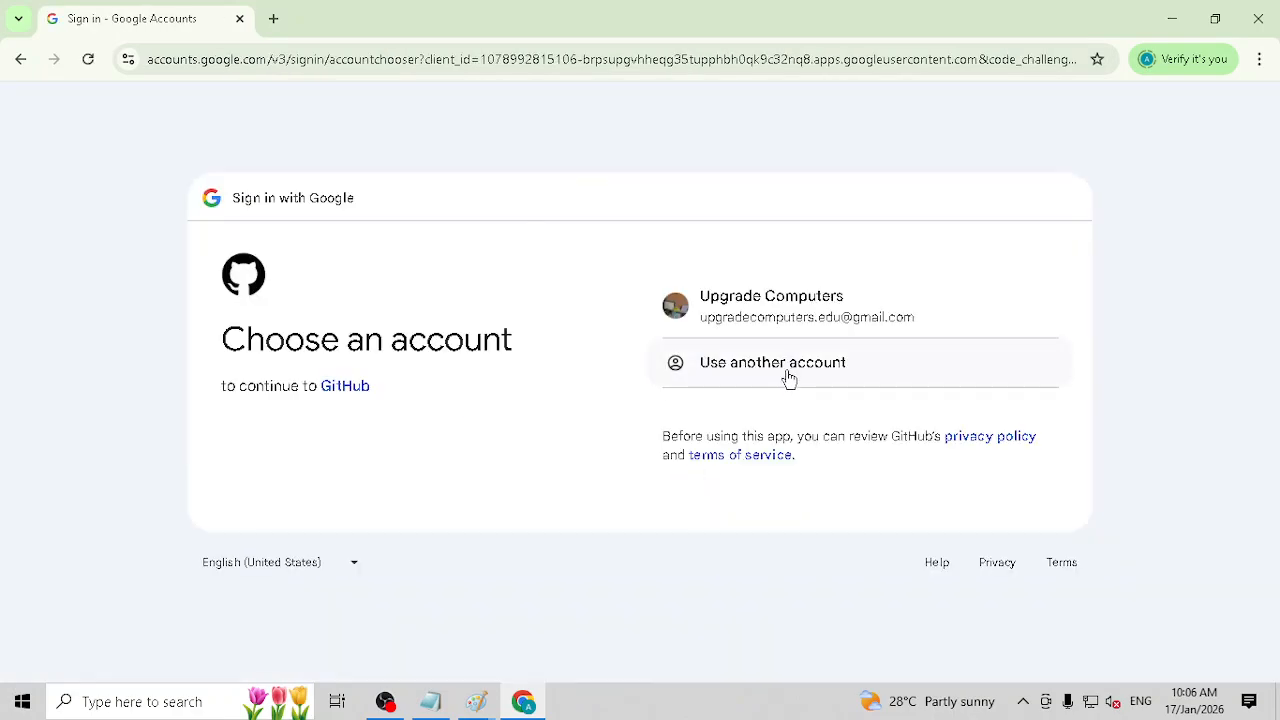
pyautogui.click(794, 366)
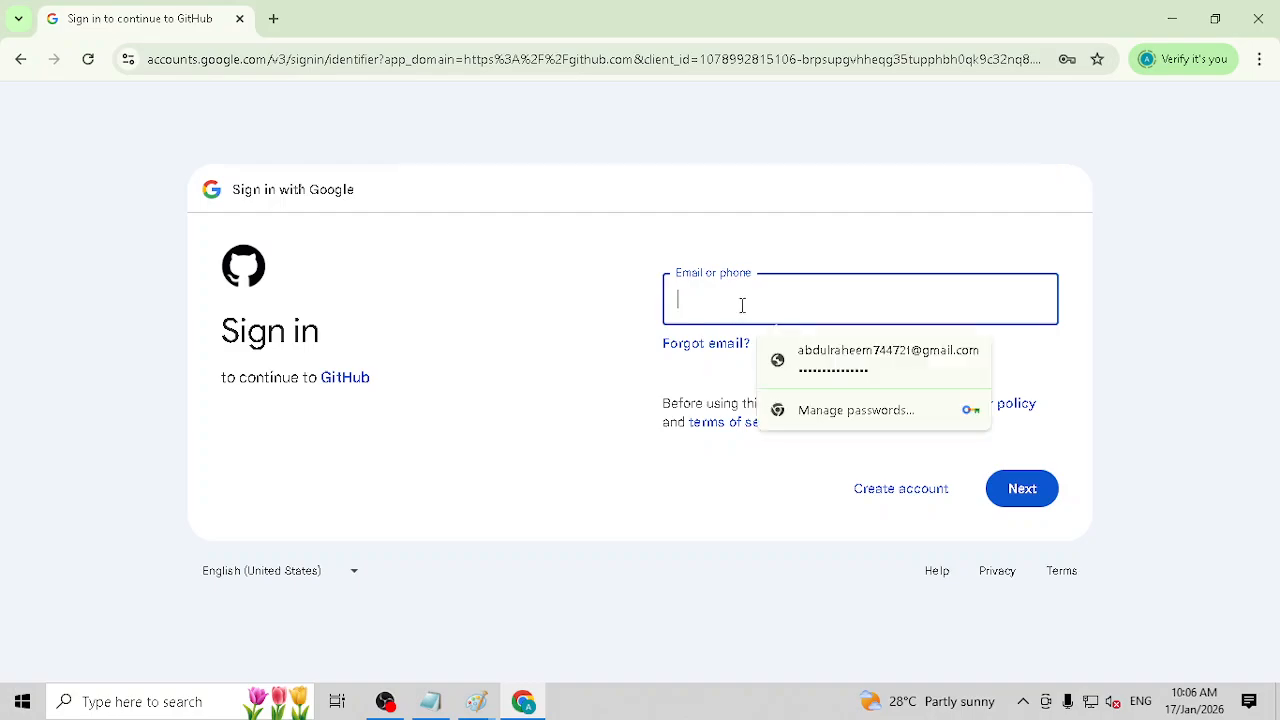
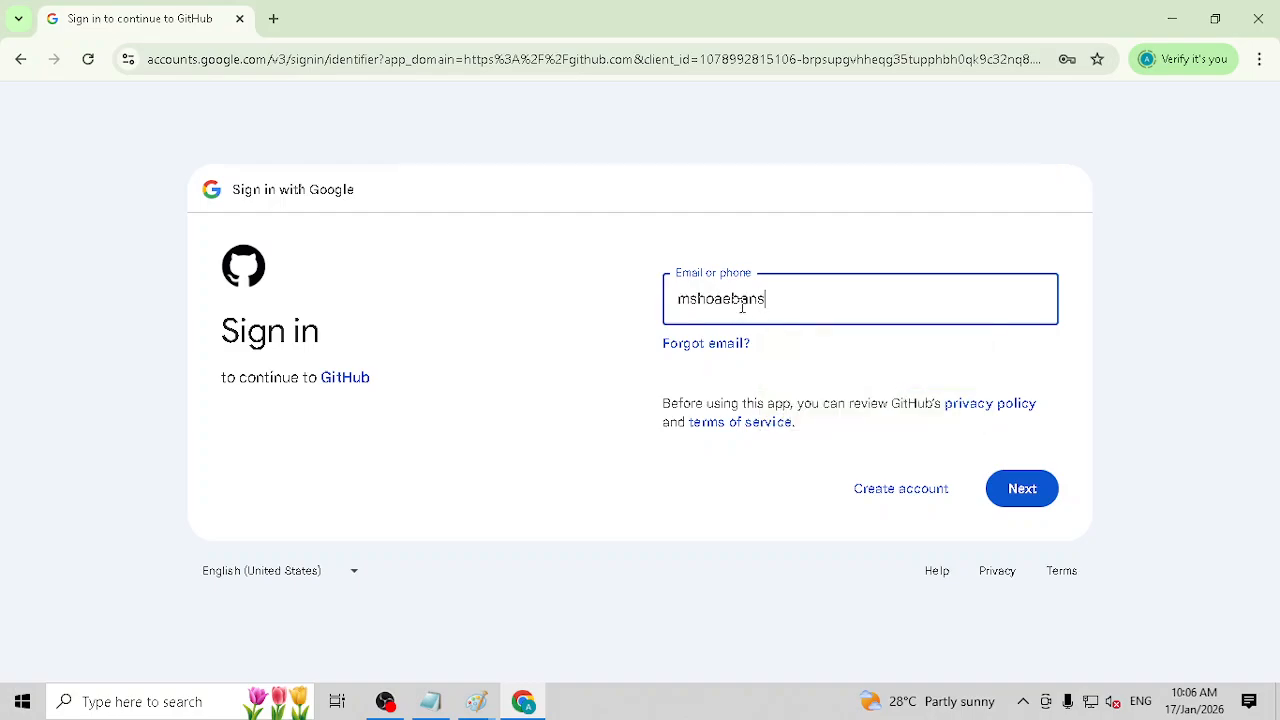
pyautogui.press('Return')
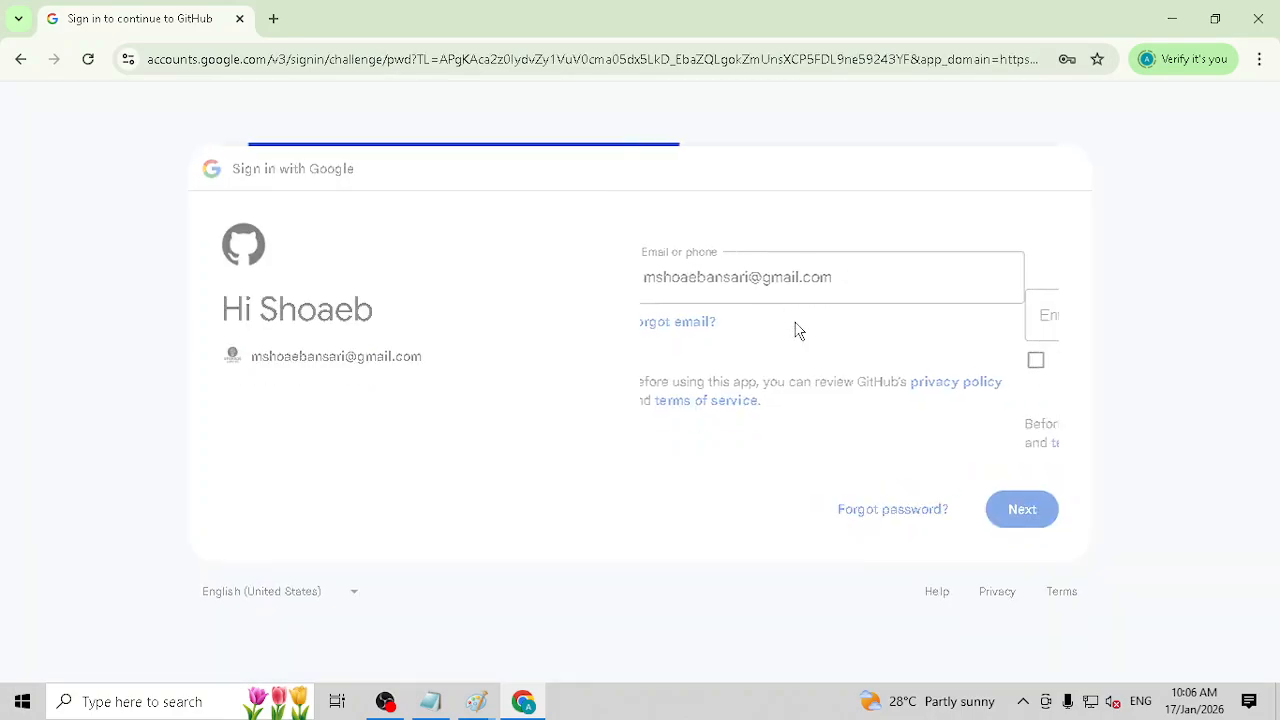
# Step: Enter the Google account password to finish signing in, and decline signing in to Chrome in a new profile
pyautogui.write('***')
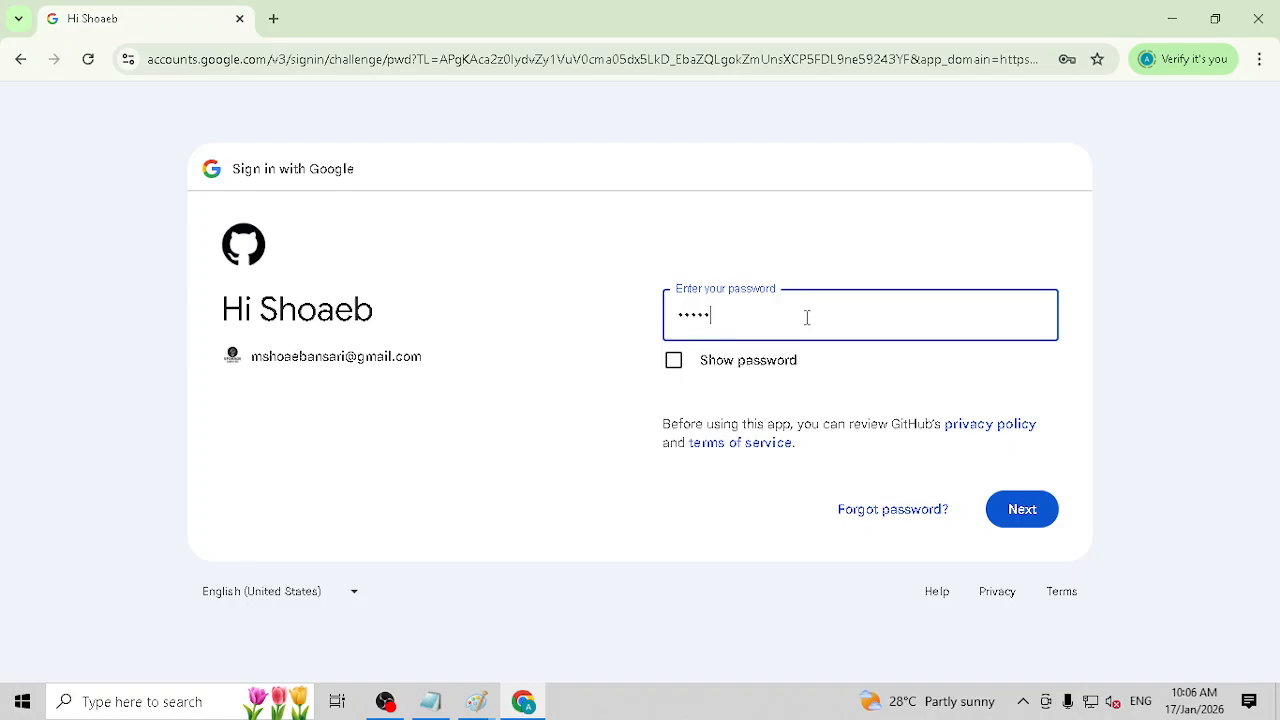
pyautogui.write('*****')
pyautogui.press('Return')
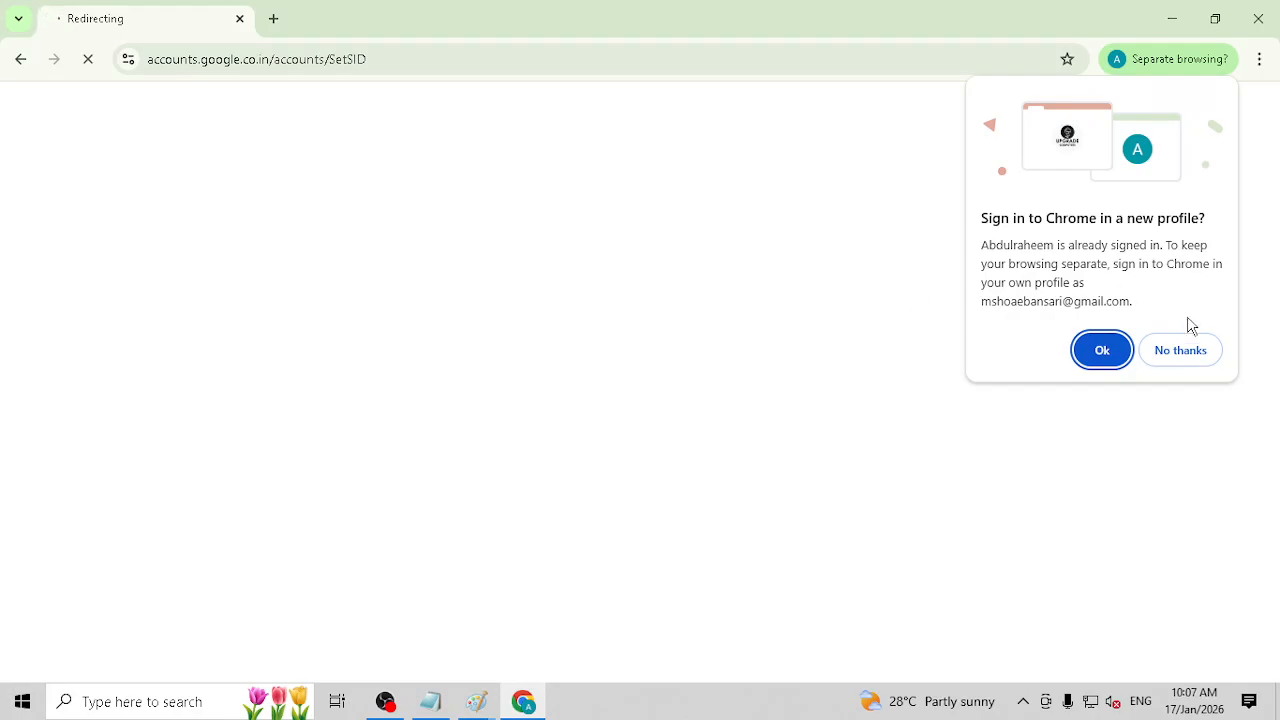
pyautogui.click(1180, 350)
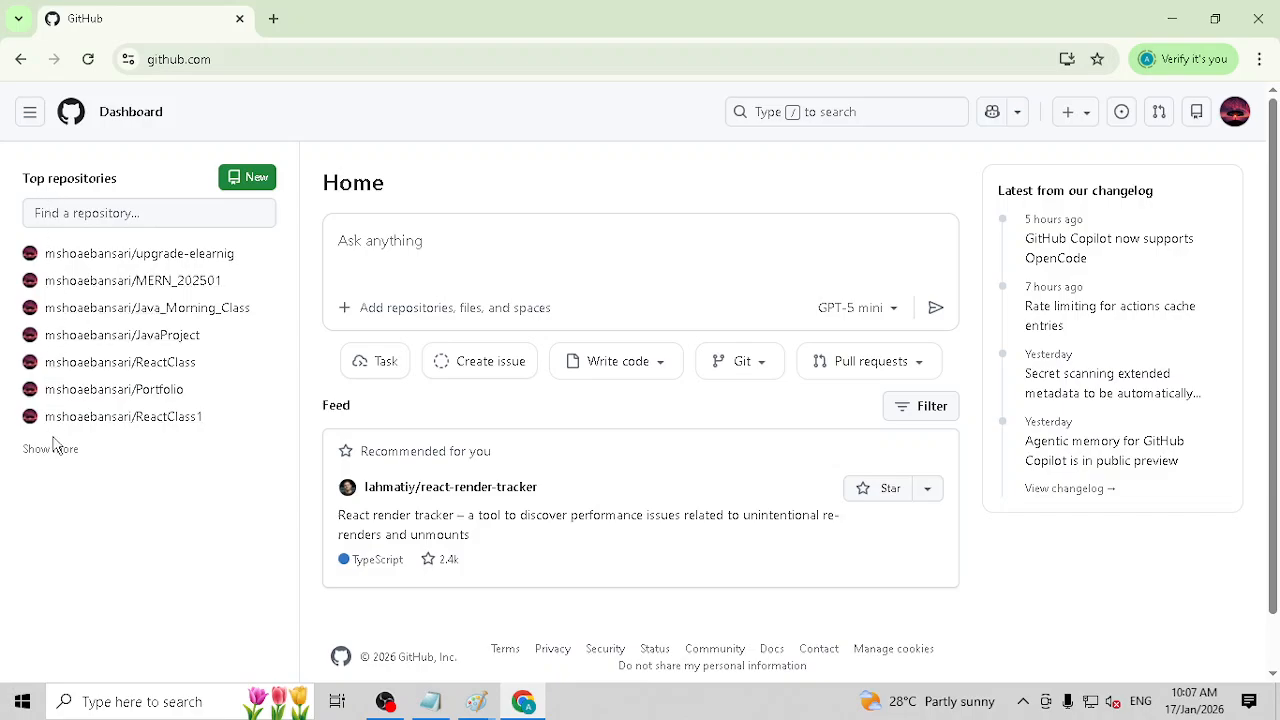
# Step: Expand the top repositories list on the dashboard to show more entries and look through the account's repositories
pyautogui.click(151, 118)
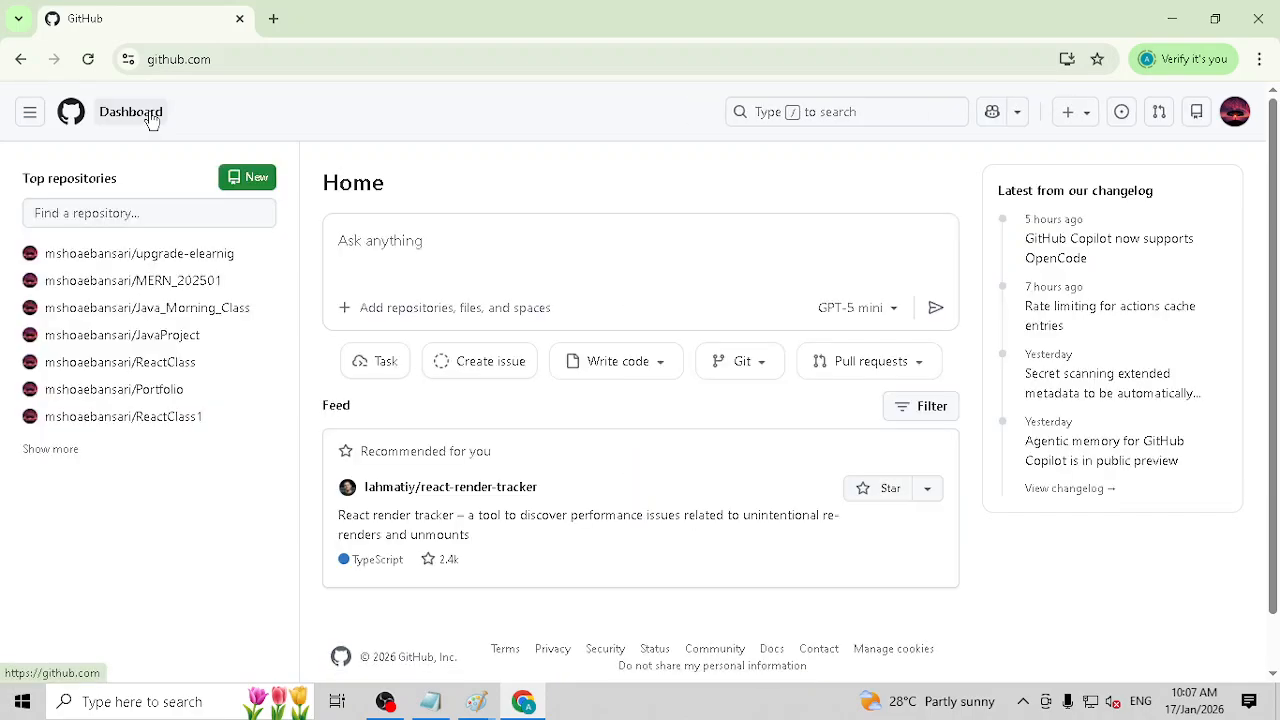
pyautogui.click(75, 450)
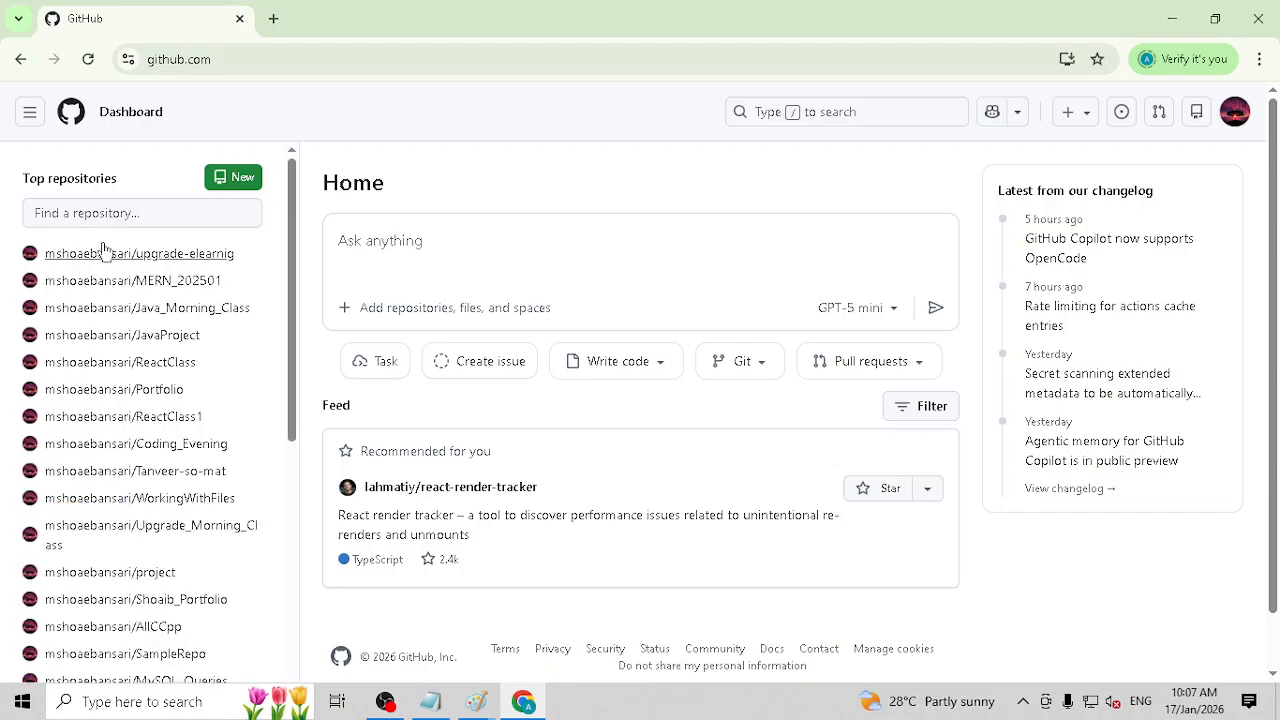
pyautogui.scroll(-8, 131, 328)
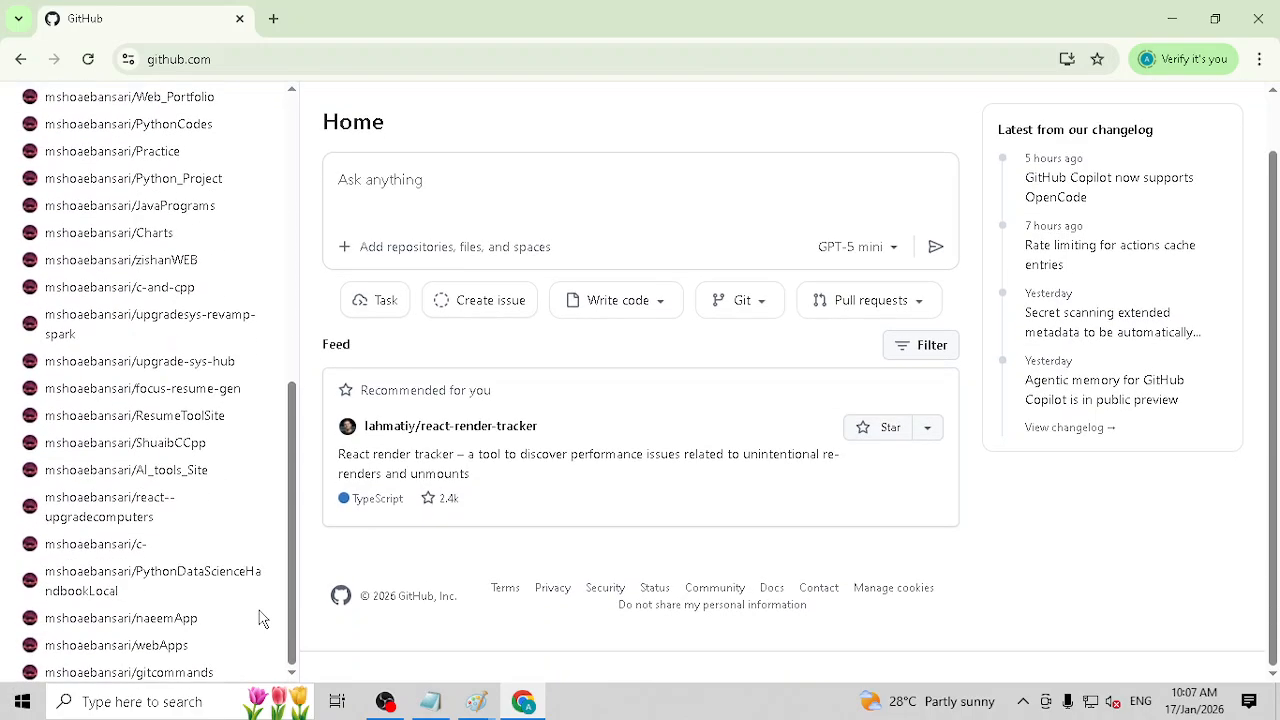
pyautogui.scroll(10, 260, 618)
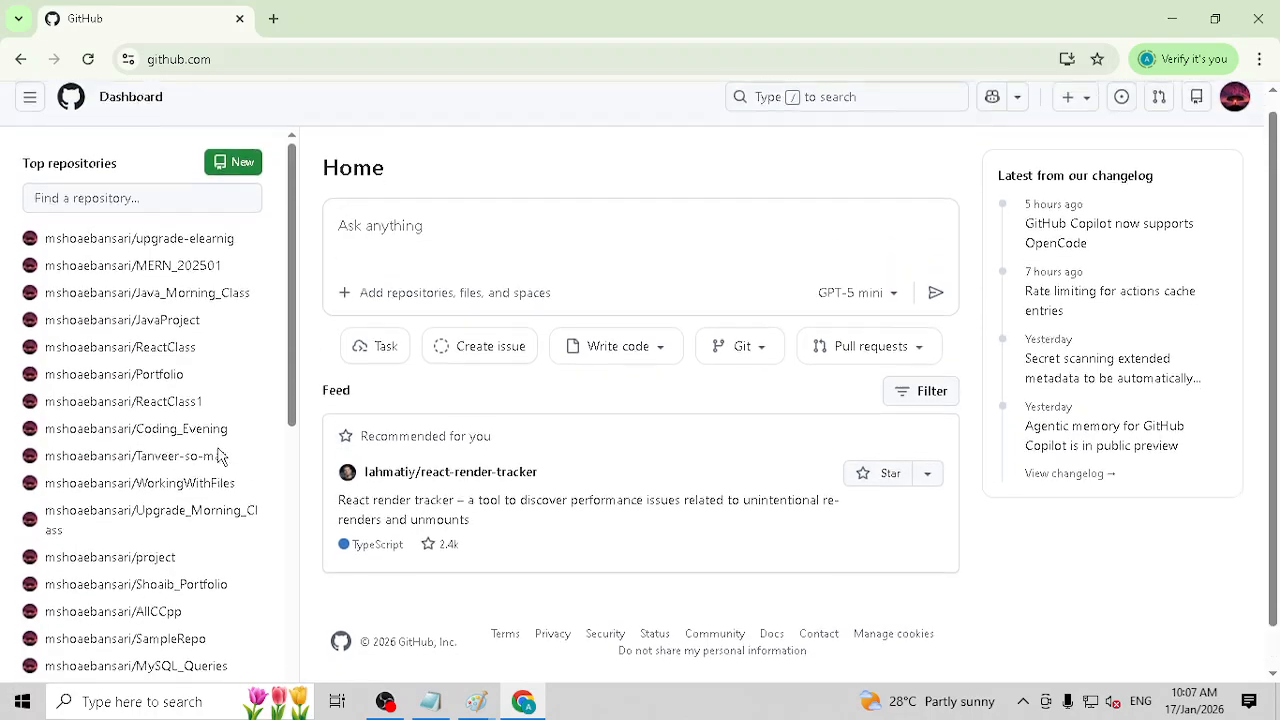
pyautogui.moveTo(217, 455)
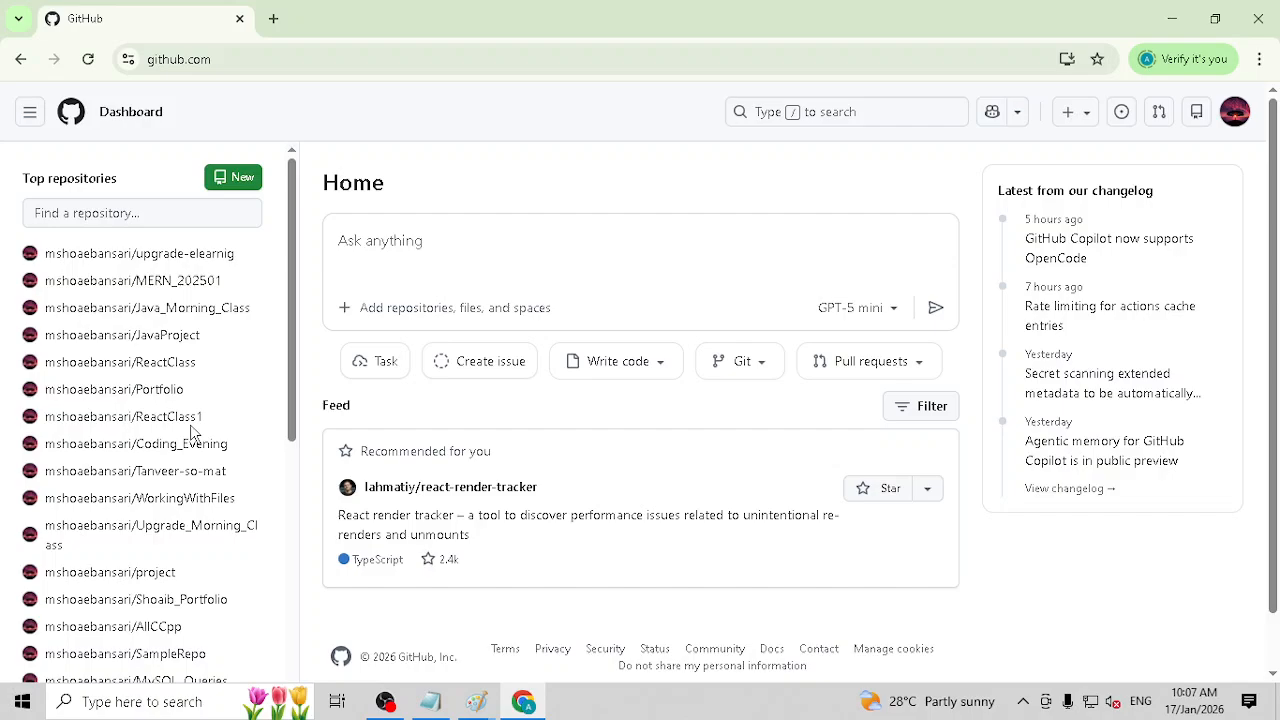
pyautogui.moveTo(183, 417)
pyautogui.moveTo(165, 347)
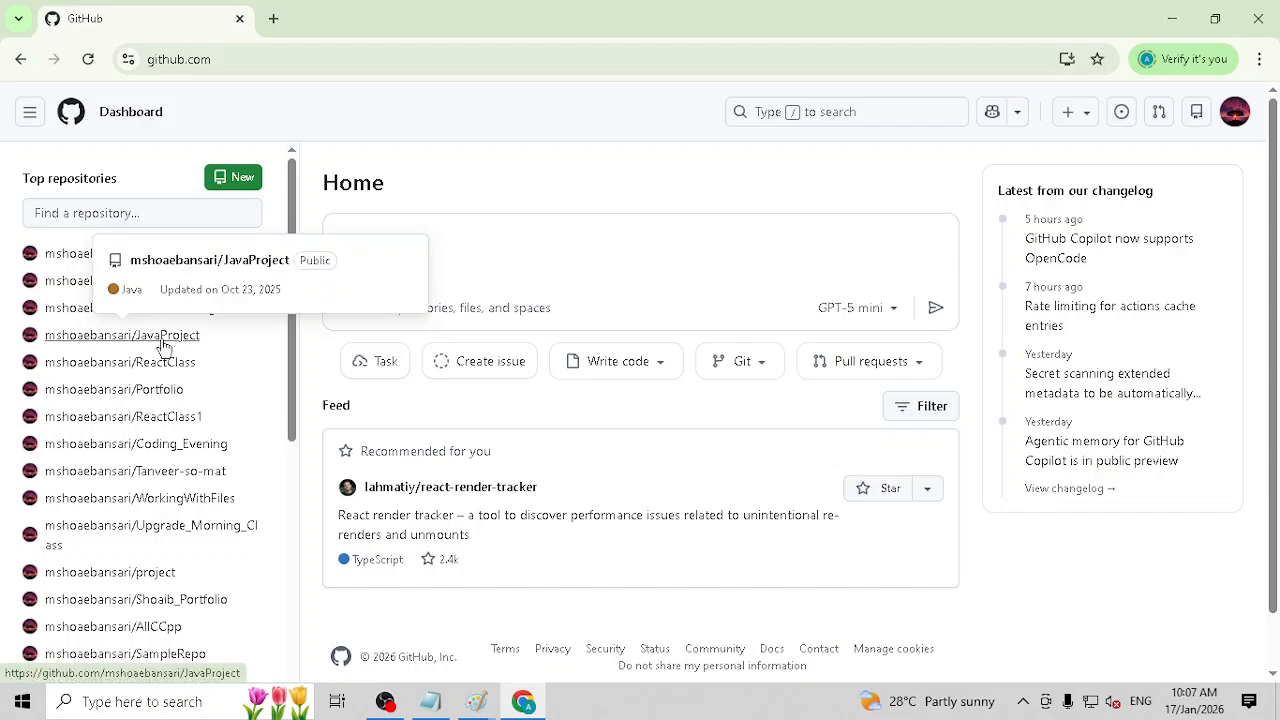
# Step: Search all of GitHub for "data analysis" and open the codebasics/DataAnalysisProjects repository from the results
pyautogui.click(892, 109)
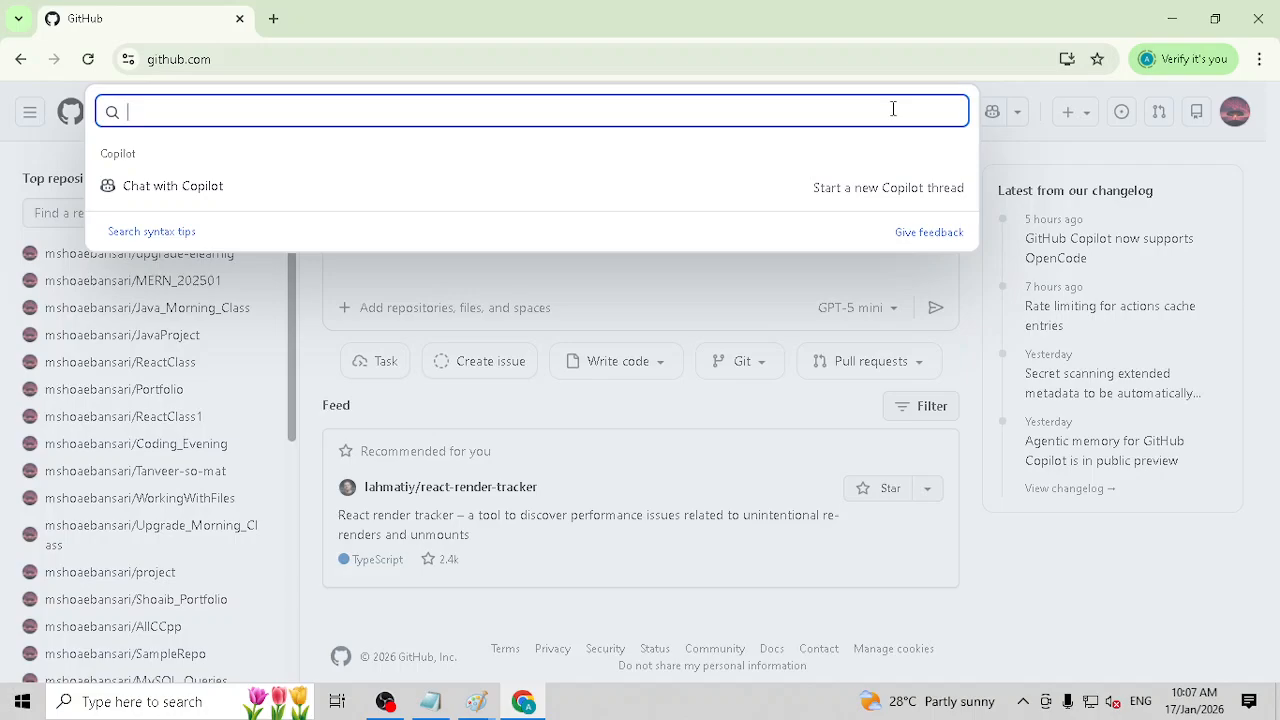
pyautogui.write('data analysis')
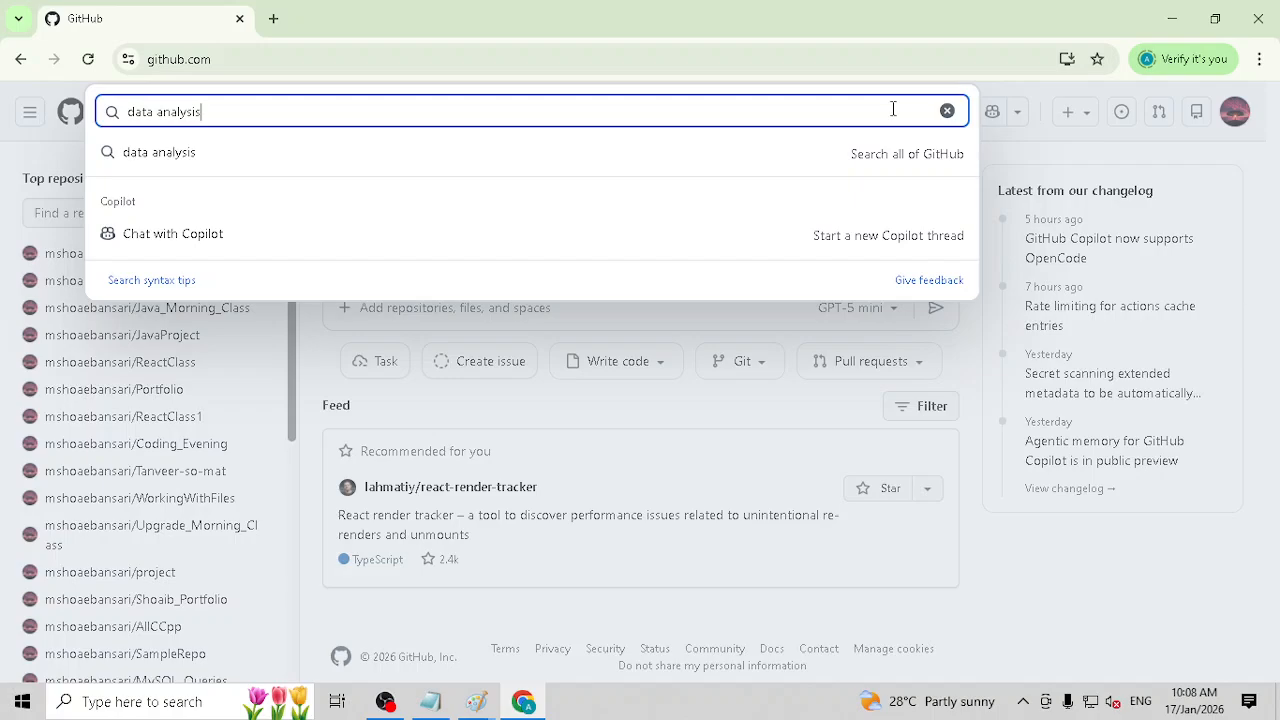
pyautogui.press('Return')
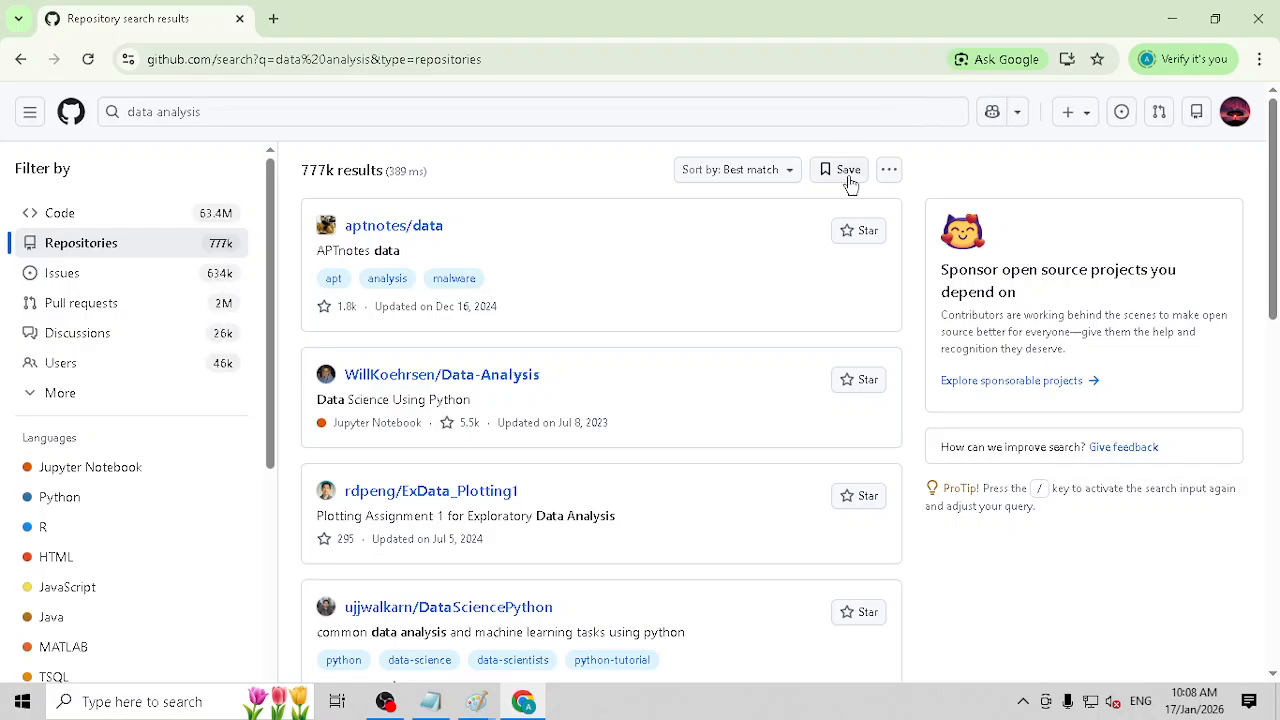
pyautogui.scroll(-3, 518, 220)
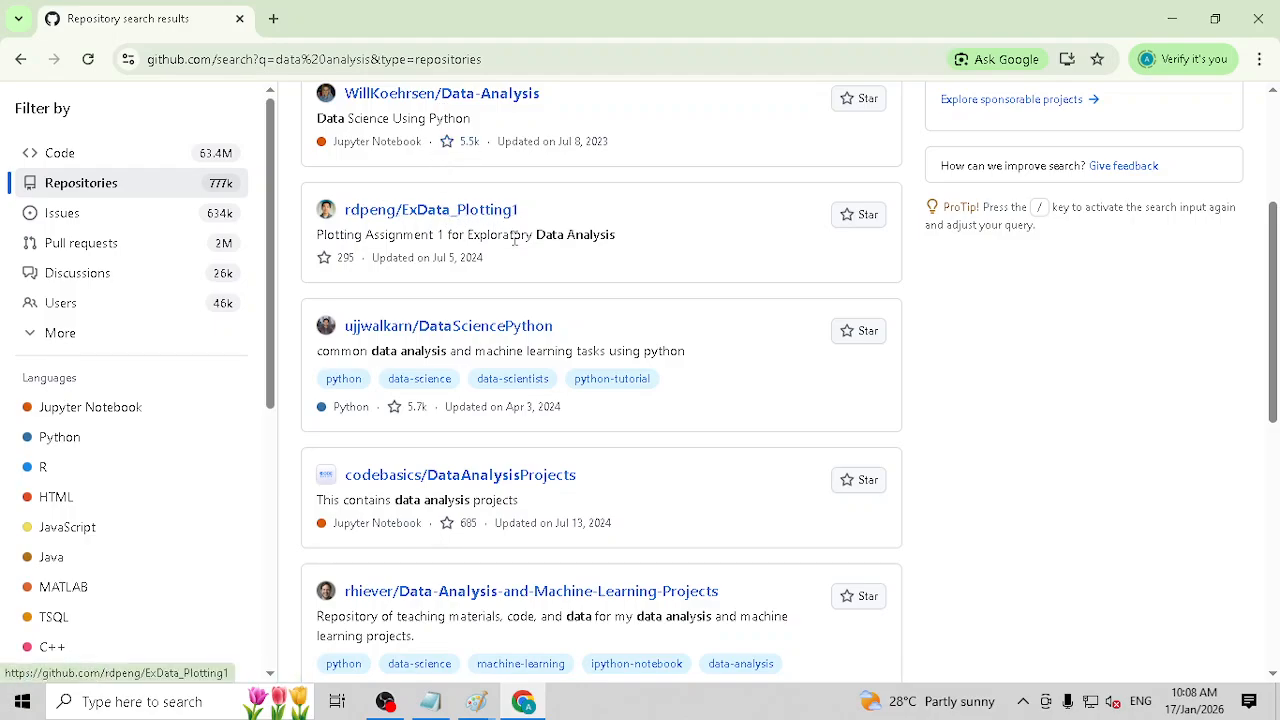
pyautogui.scroll(-1, 525, 336)
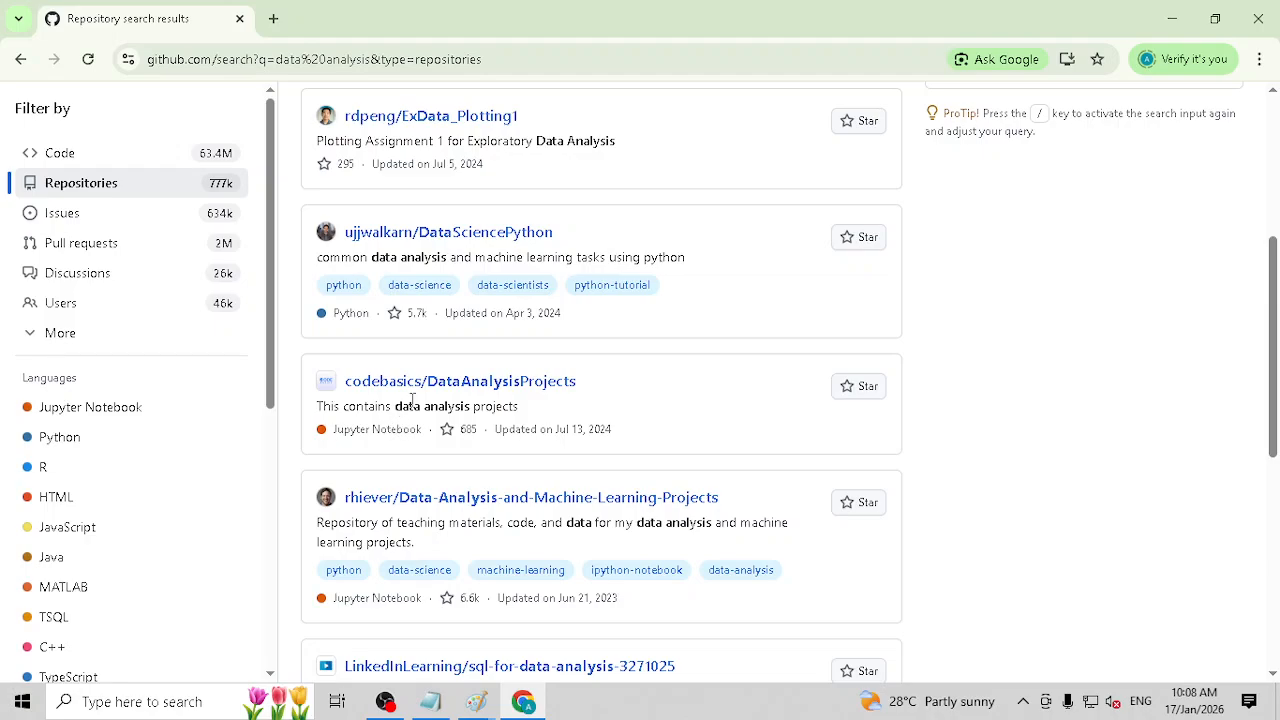
pyautogui.click(490, 388)
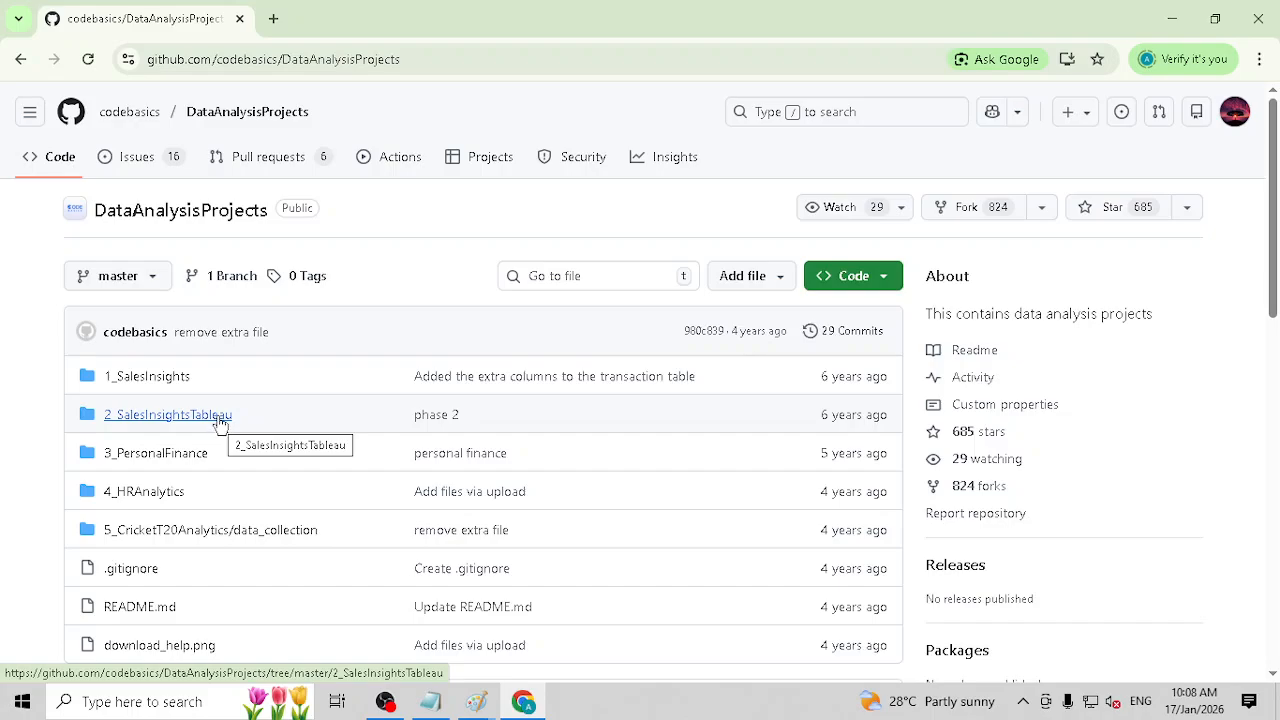
# Step: View the files in the 1_SalesInsights folder and return to the root of the DataAnalysisProjects repository
pyautogui.scroll(-1, 215, 425)
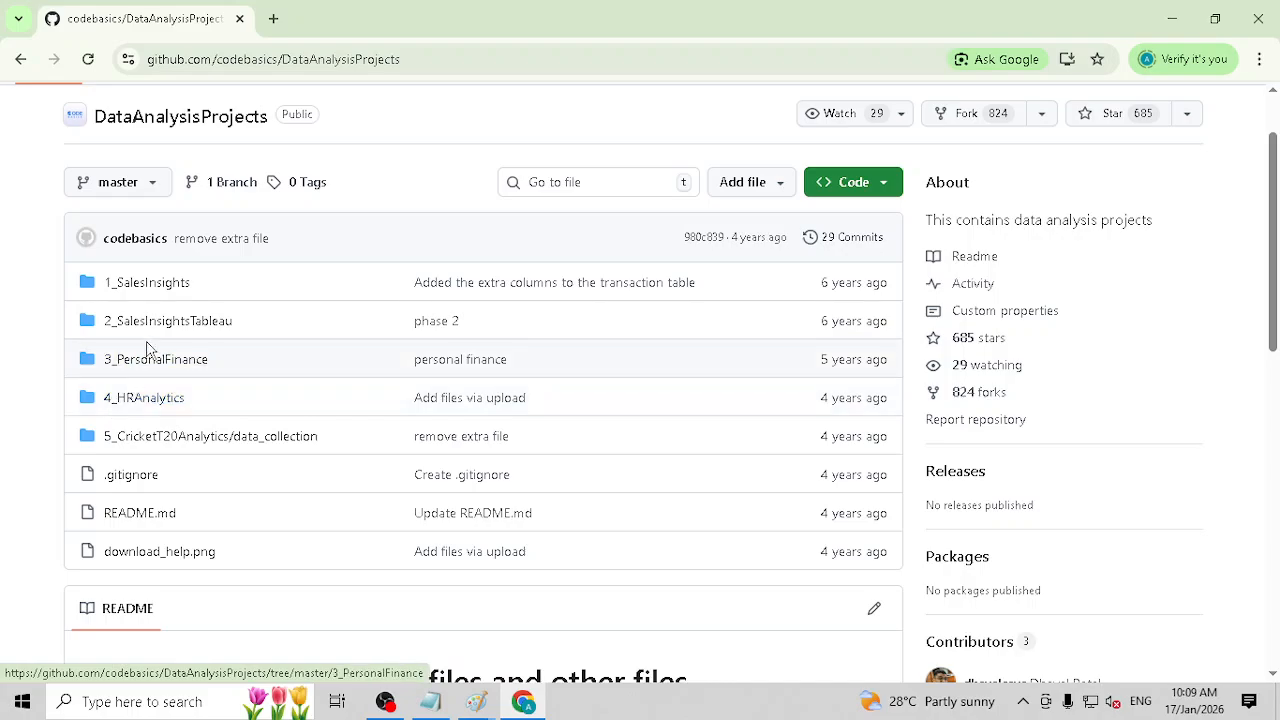
pyautogui.click(168, 285)
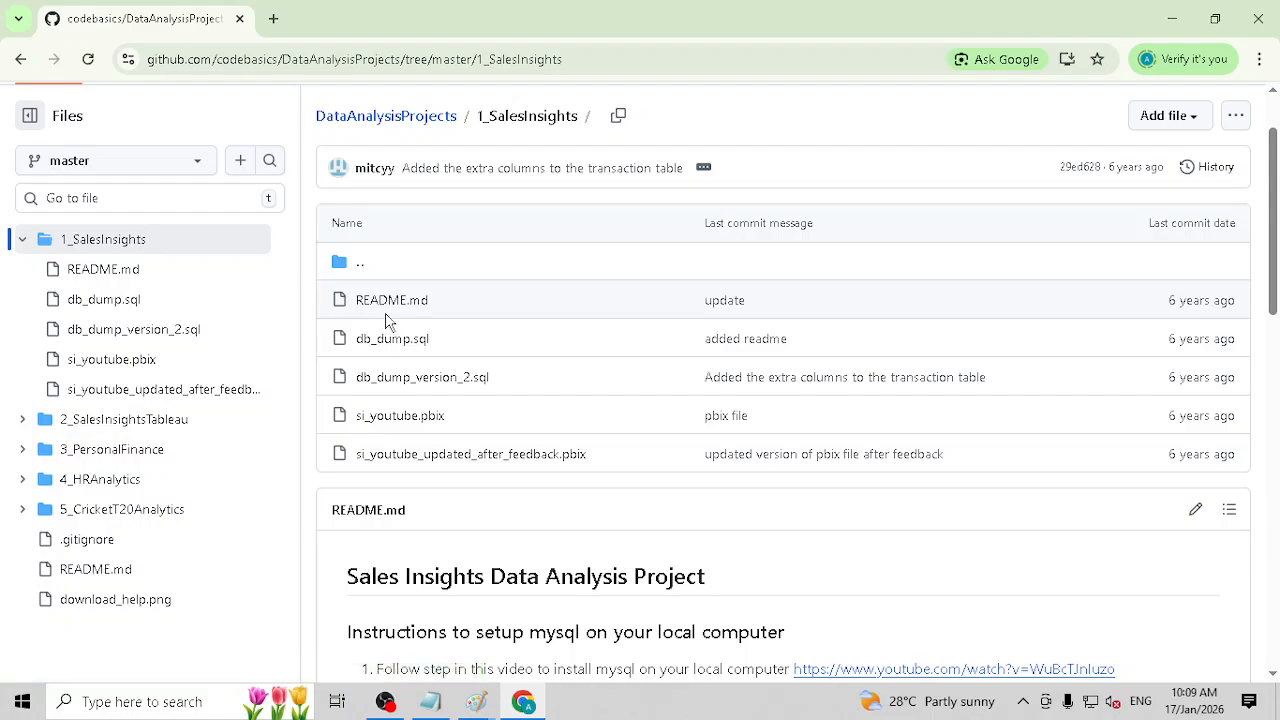
pyautogui.click(420, 120)
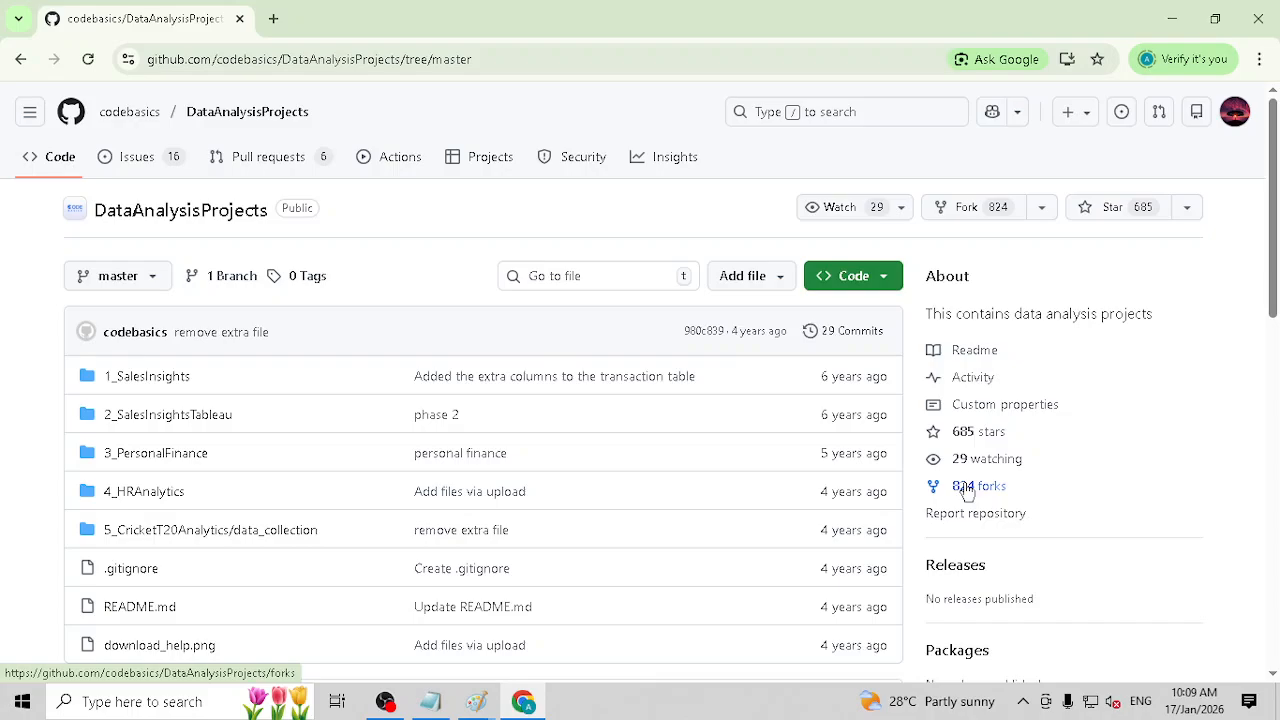
# Step: Leave the repository for the GitHub home page, view the account's Projects page and return to the dashboard
pyautogui.click(68, 114)
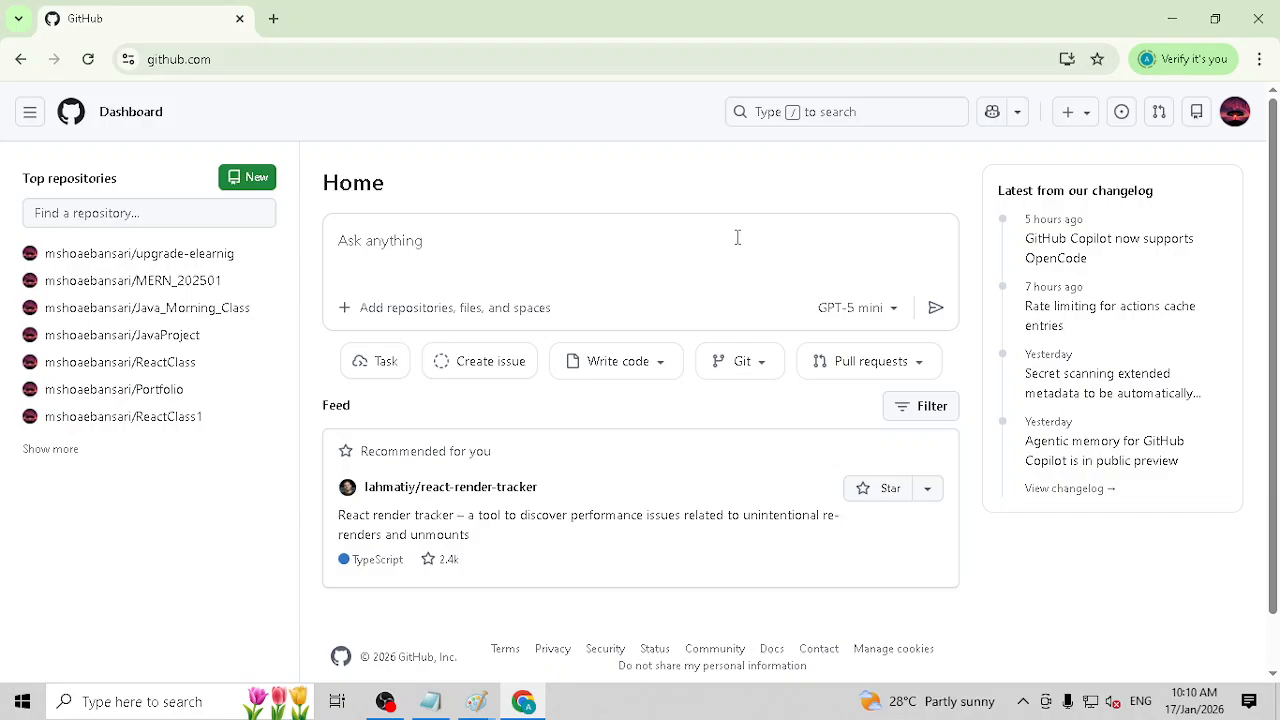
pyautogui.click(30, 116)
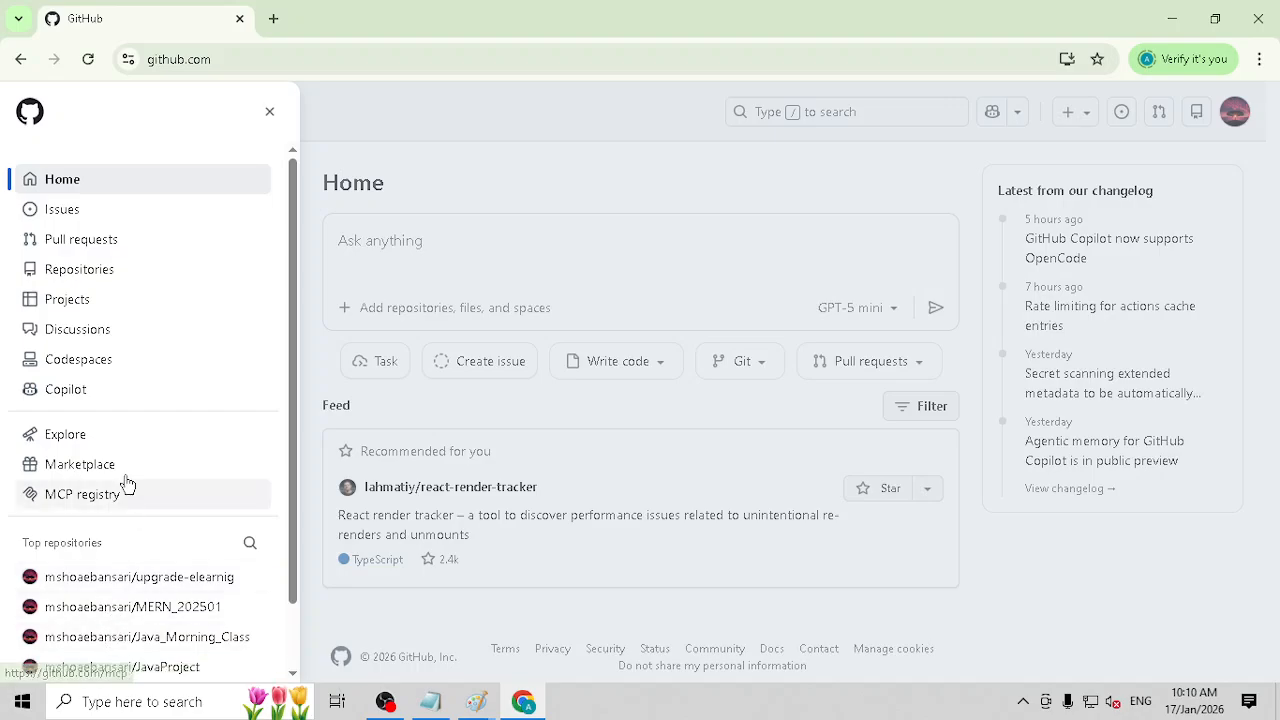
pyautogui.click(101, 309)
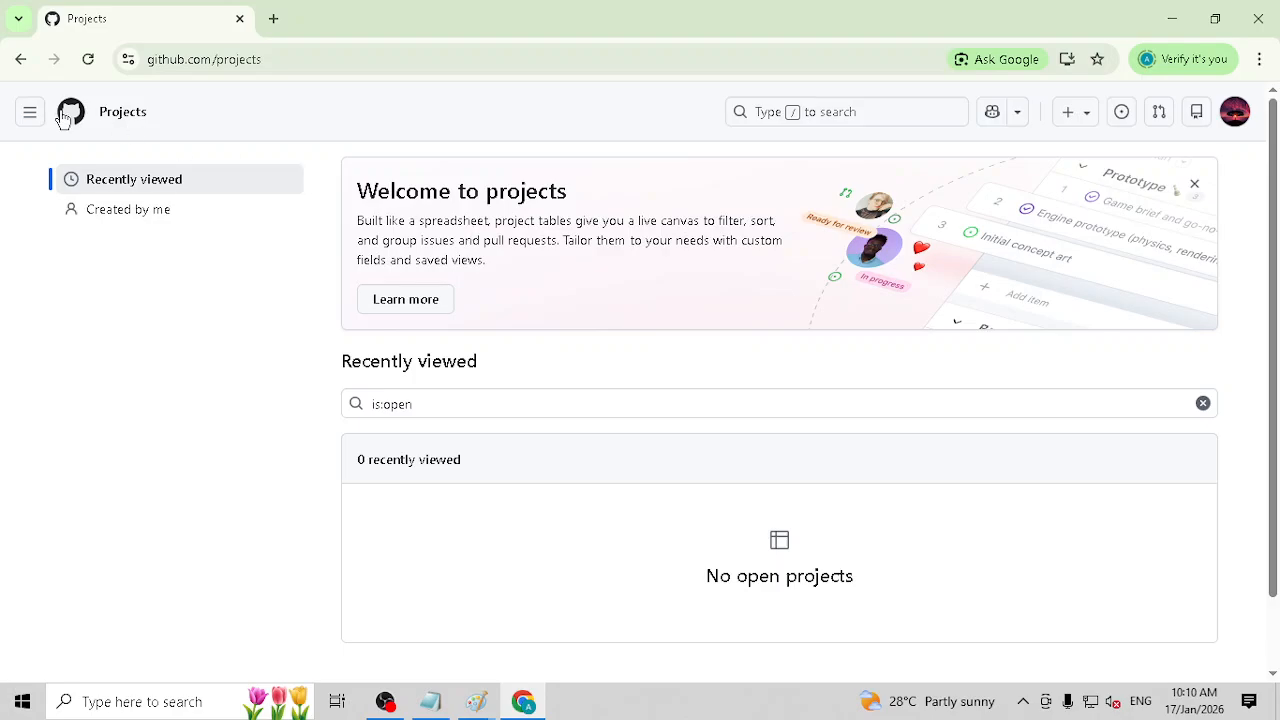
pyautogui.click(29, 112)
pyautogui.click(55, 190)
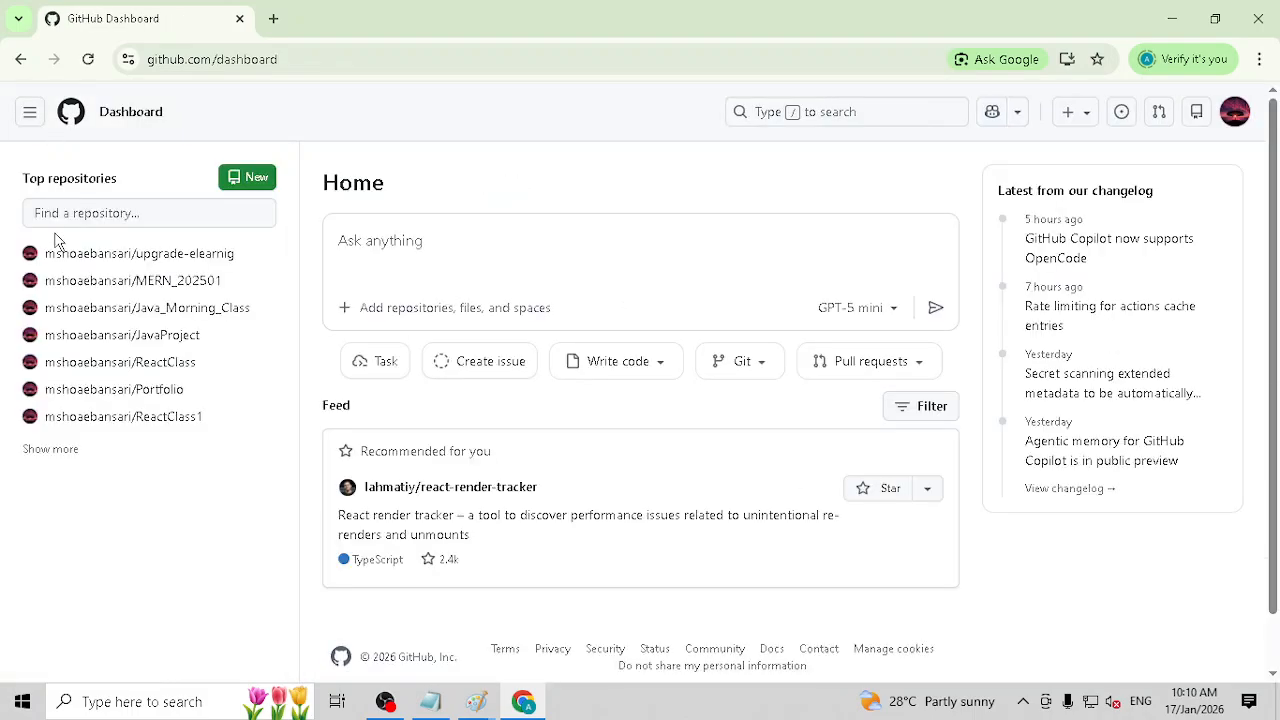
# Step: Start creating a new repository and enter "Excel Data analysis Exersizes" as its name
pyautogui.scroll(-1, 60, 246)
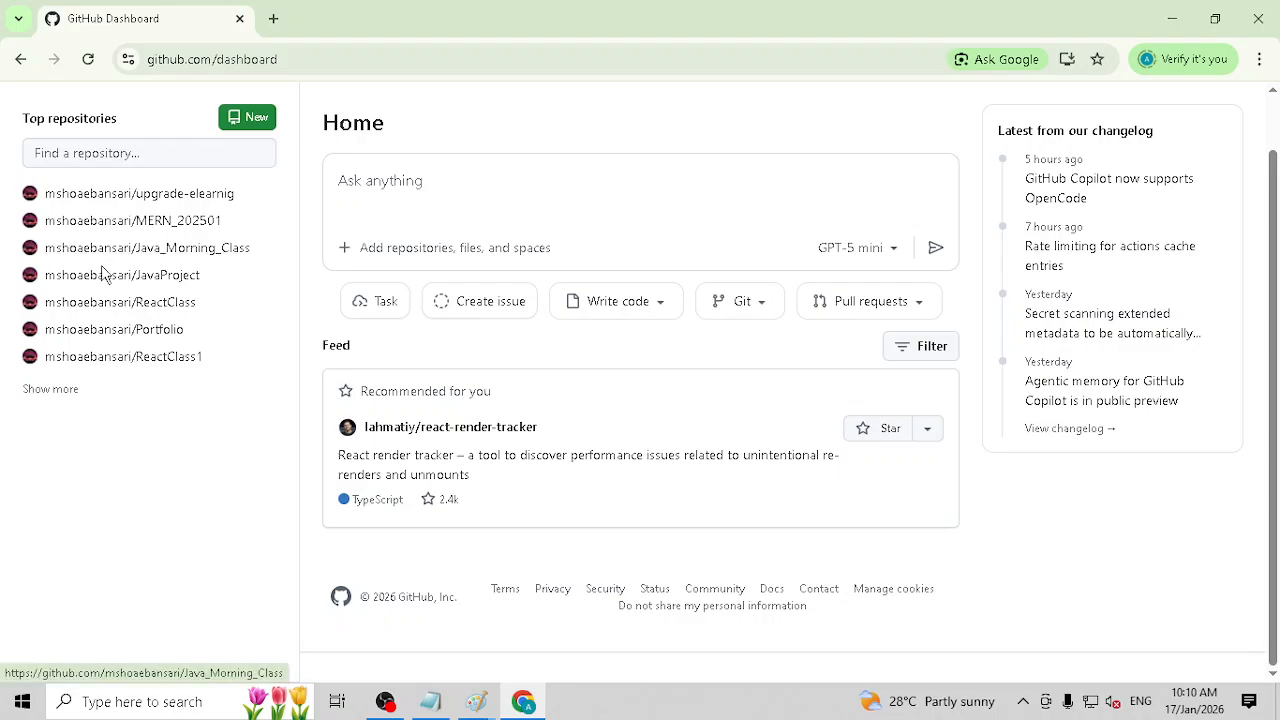
pyautogui.click(256, 120)
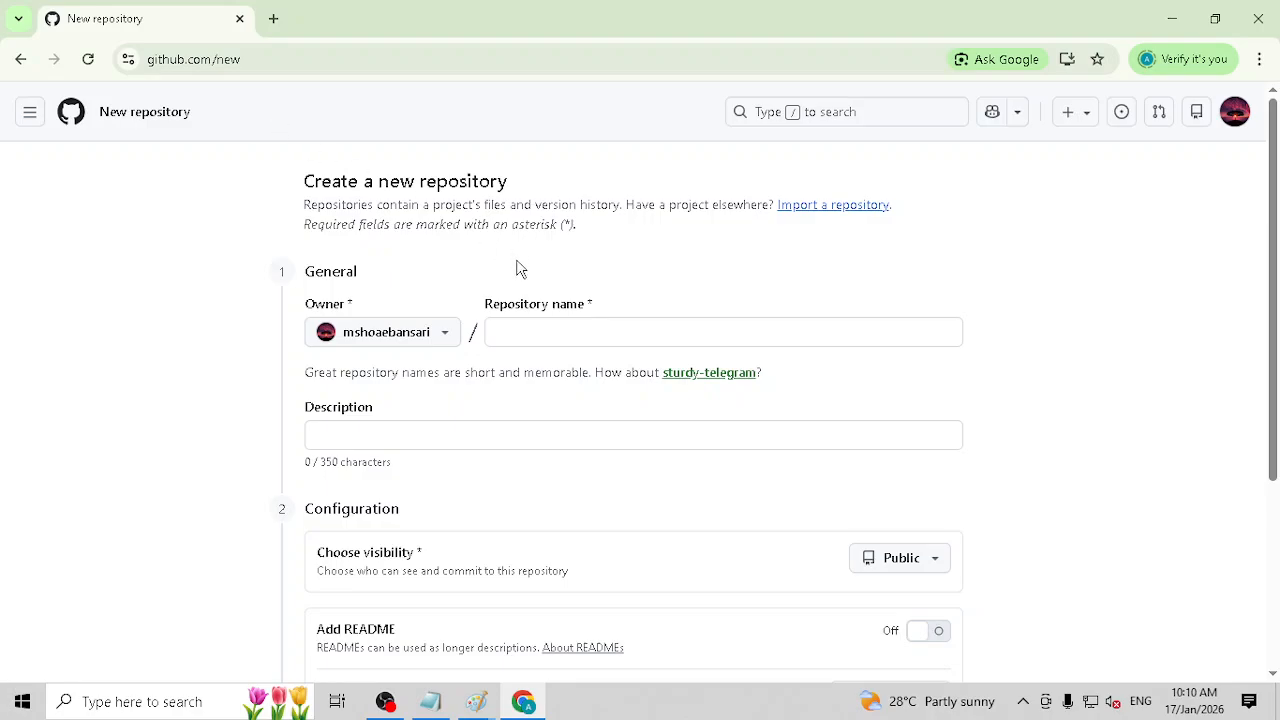
pyautogui.click(530, 333)
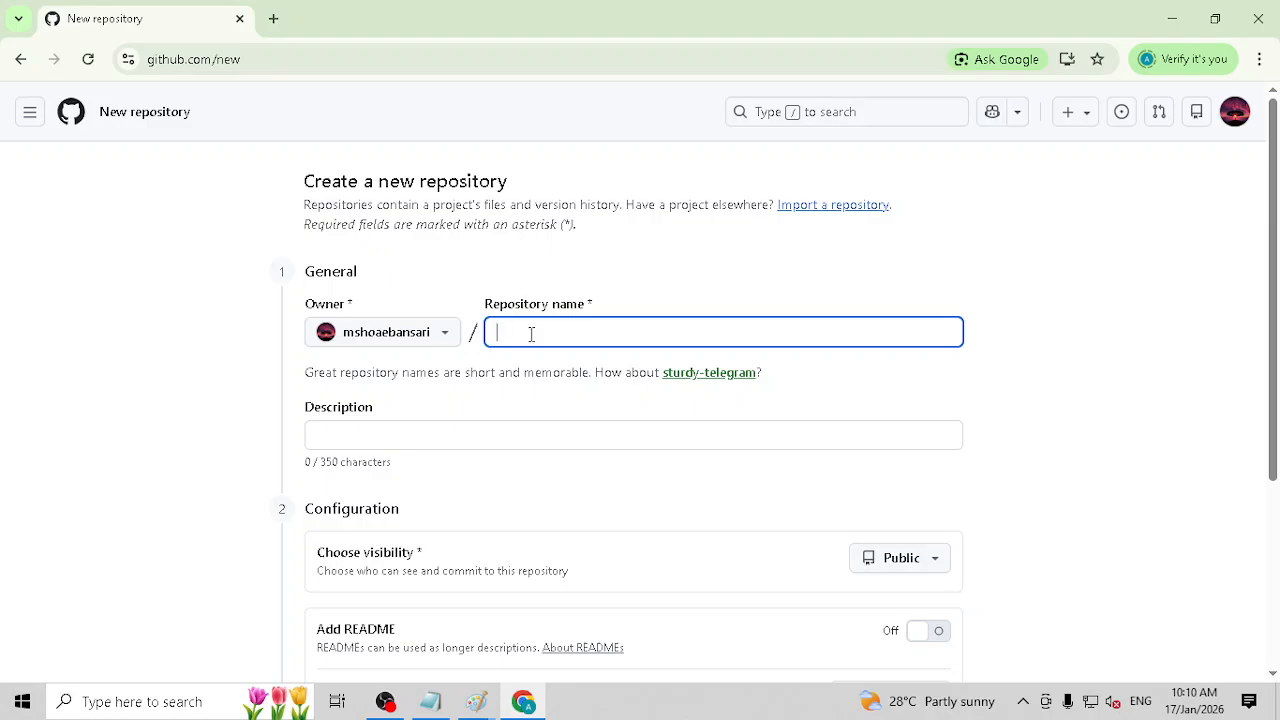
pyautogui.write('Excel ')
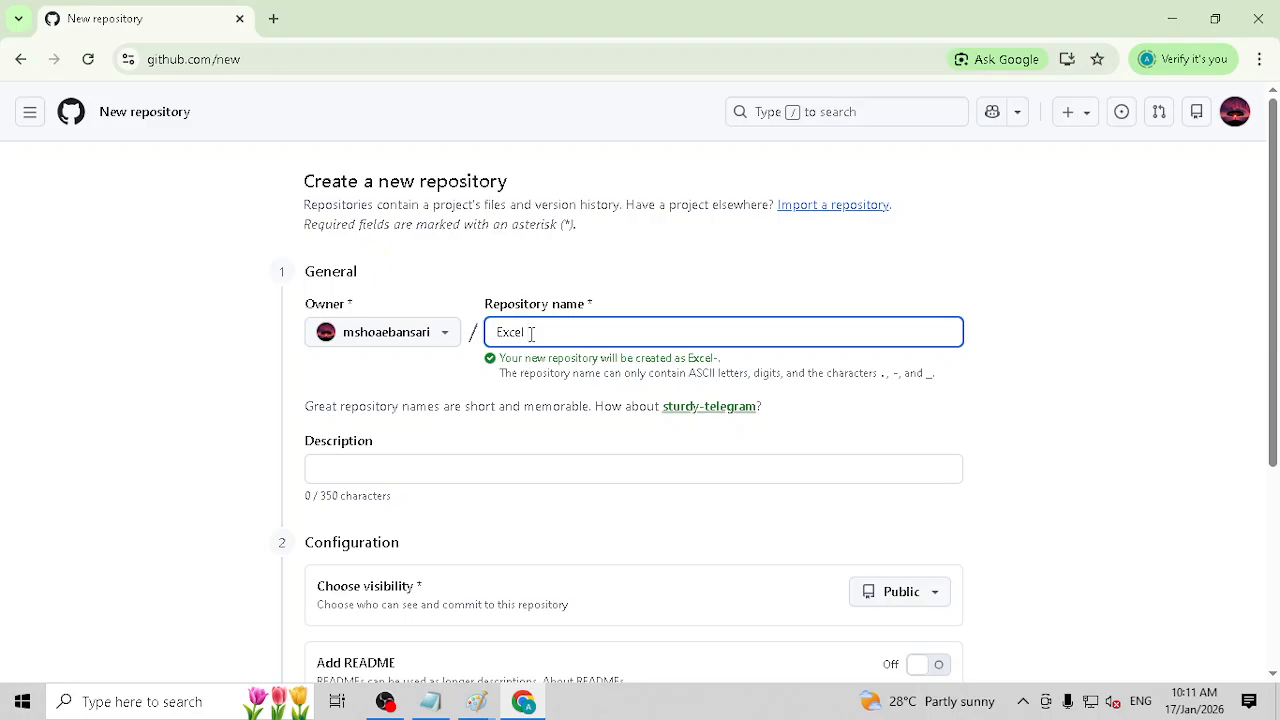
pyautogui.write('Data anal')
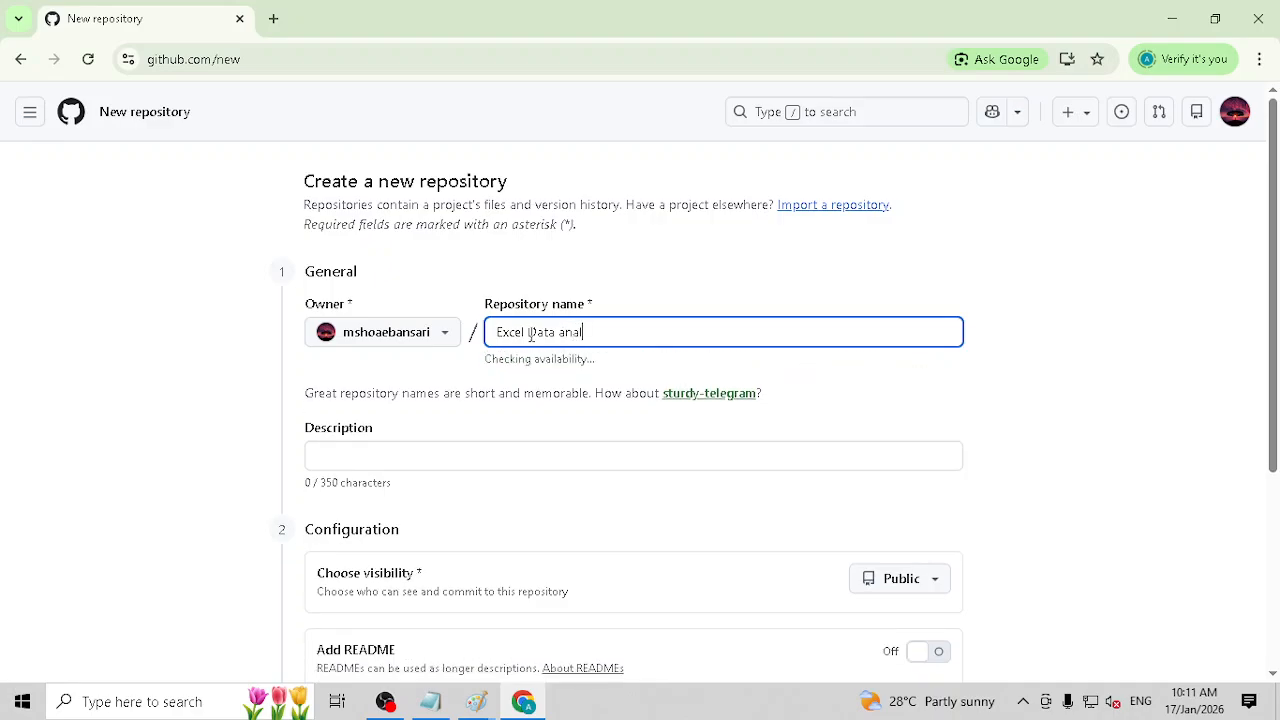
pyautogui.write('ysis E')
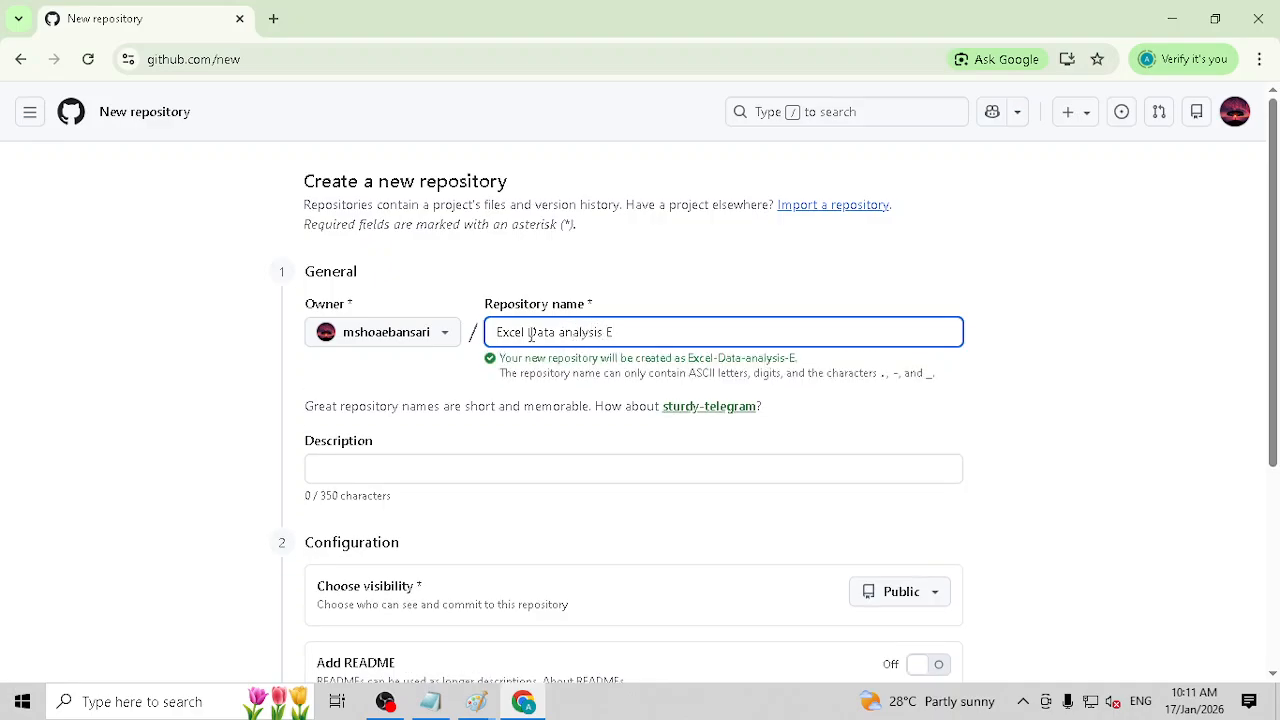
pyautogui.write('xersizes')
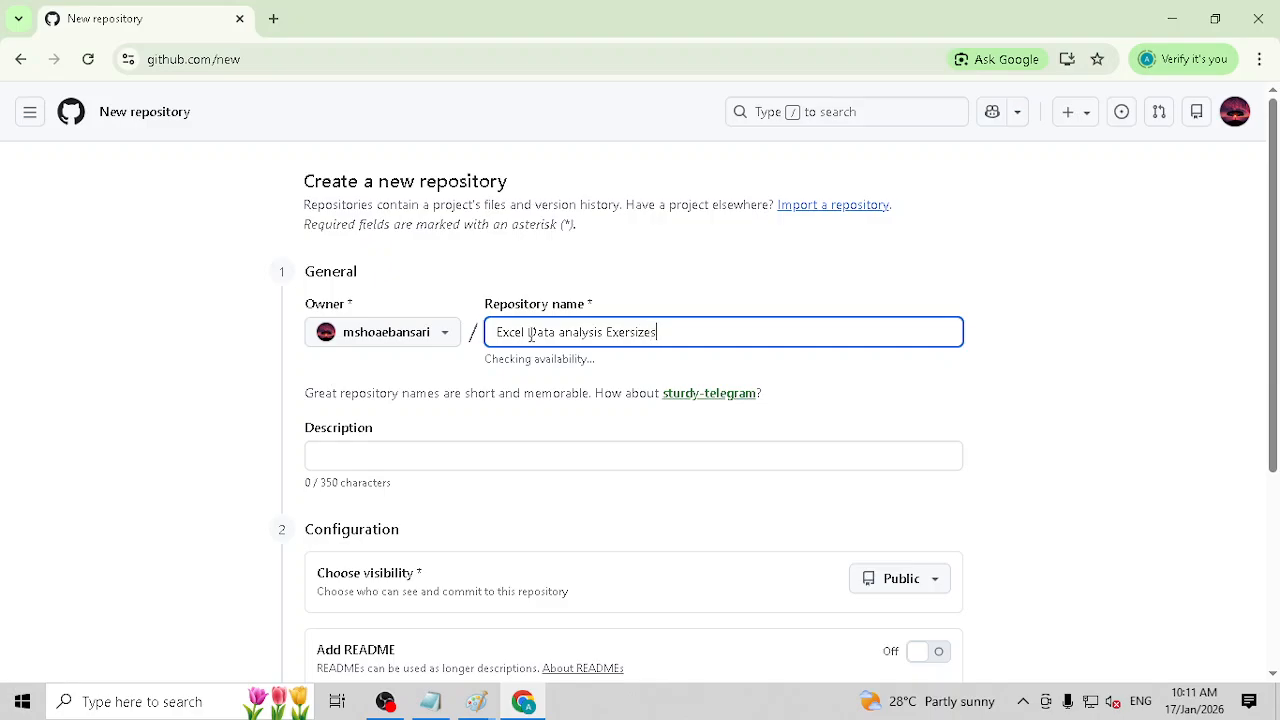
# Step: Correct the repository name to "Excel Data Analysis Exercise"
pyautogui.press('Left')
pyautogui.press('Left')
pyautogui.press('Left')
pyautogui.press('Left')
pyautogui.press('Left')
pyautogui.press('Left')
pyautogui.press('Left')
pyautogui.press('Left')
pyautogui.press('Left')
pyautogui.press('Left')
pyautogui.press('Left')
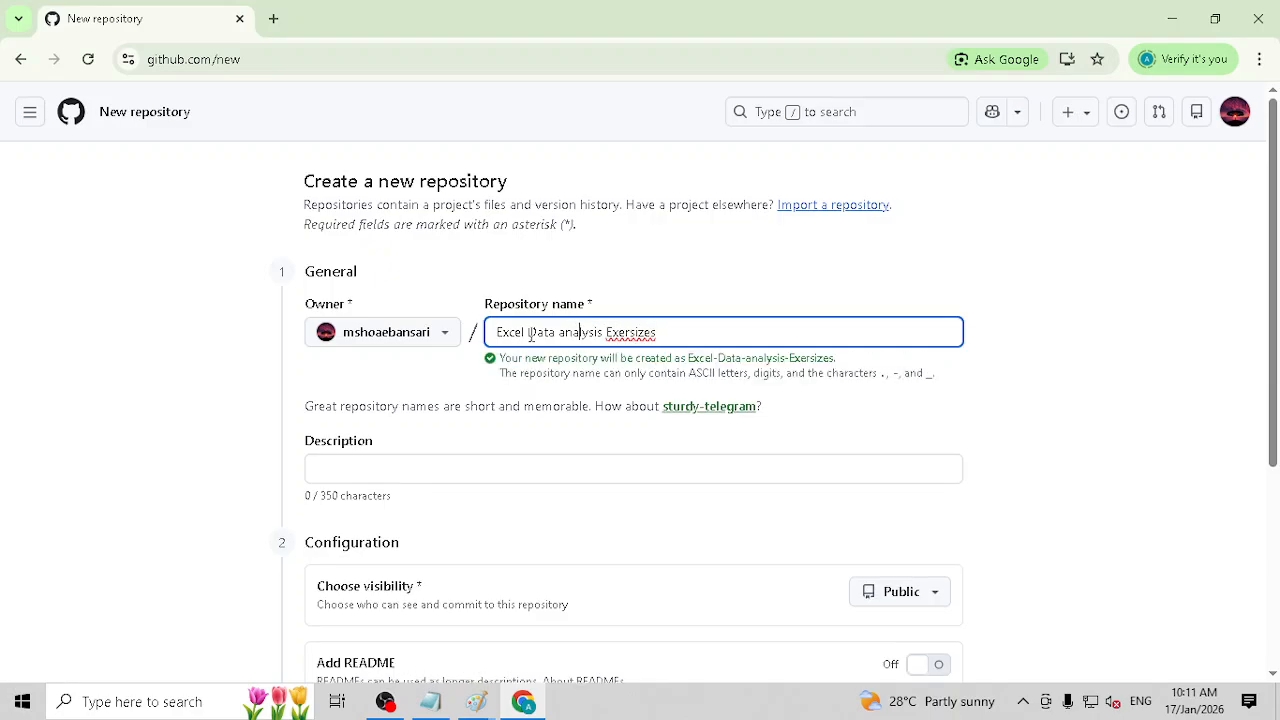
pyautogui.press('Right')
pyautogui.press('Right')
pyautogui.press('Right')
pyautogui.press('Right')
pyautogui.press('Right')
pyautogui.press('Right')
pyautogui.press('Right')
pyautogui.press('Right')
pyautogui.press('Right')
pyautogui.press('Right')
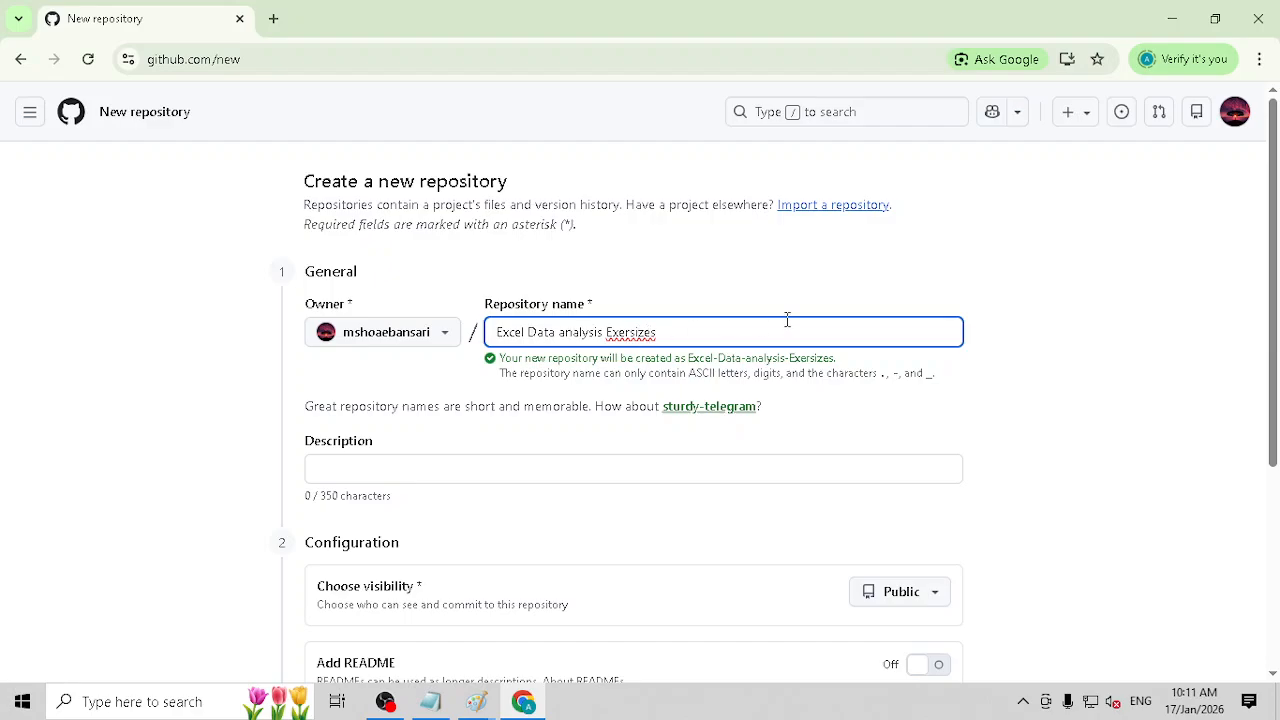
pyautogui.press('BackSpace')
pyautogui.press('Home')
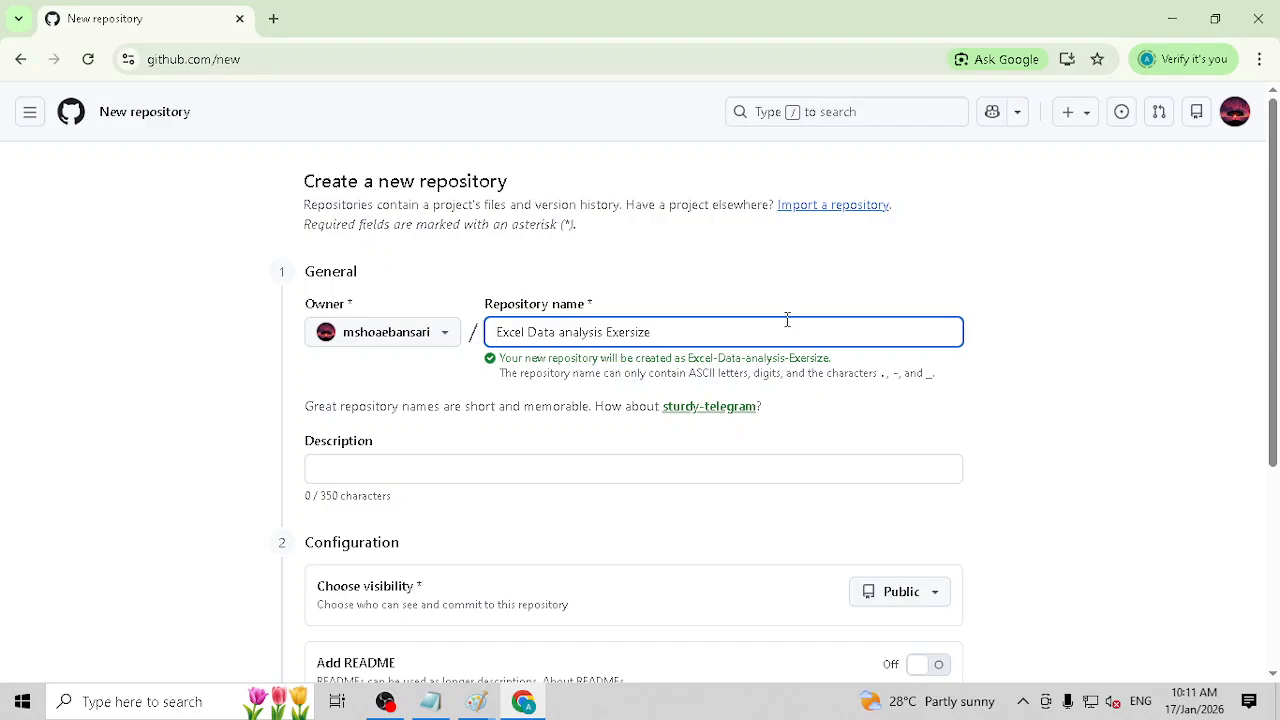
pyautogui.press('BackSpace')
pyautogui.write('A')
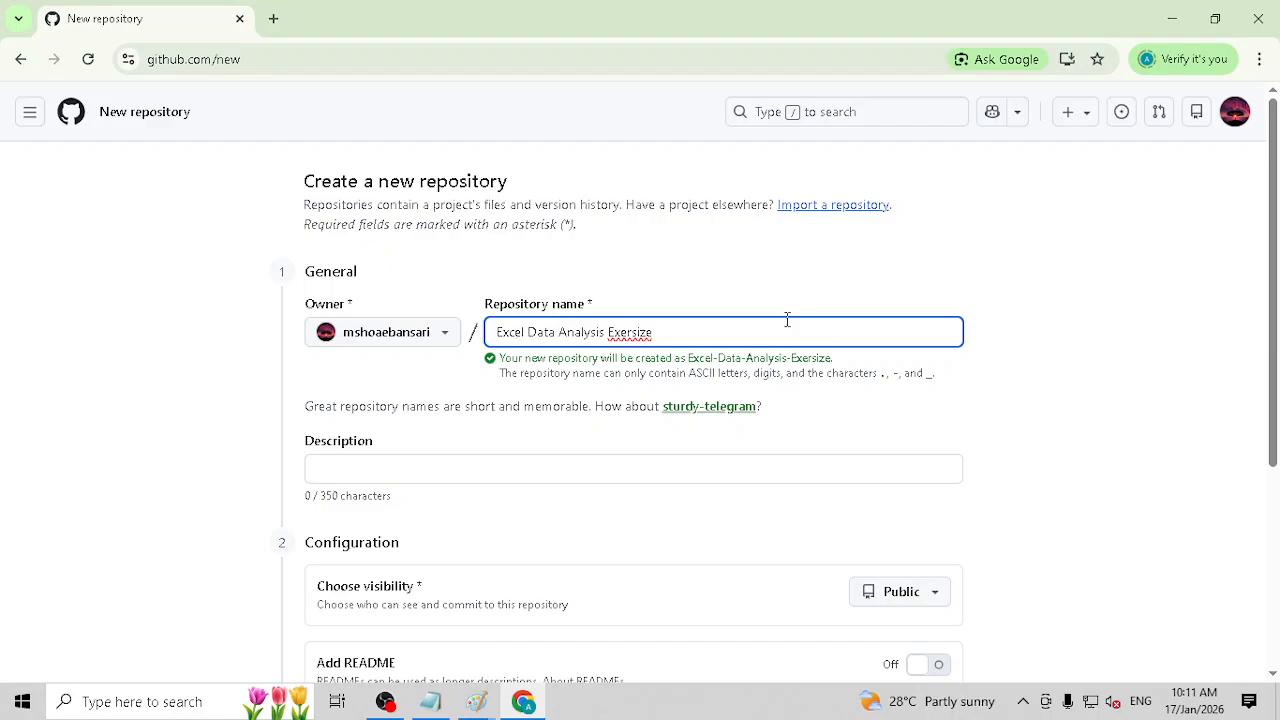
pyautogui.rightClick(633, 331)
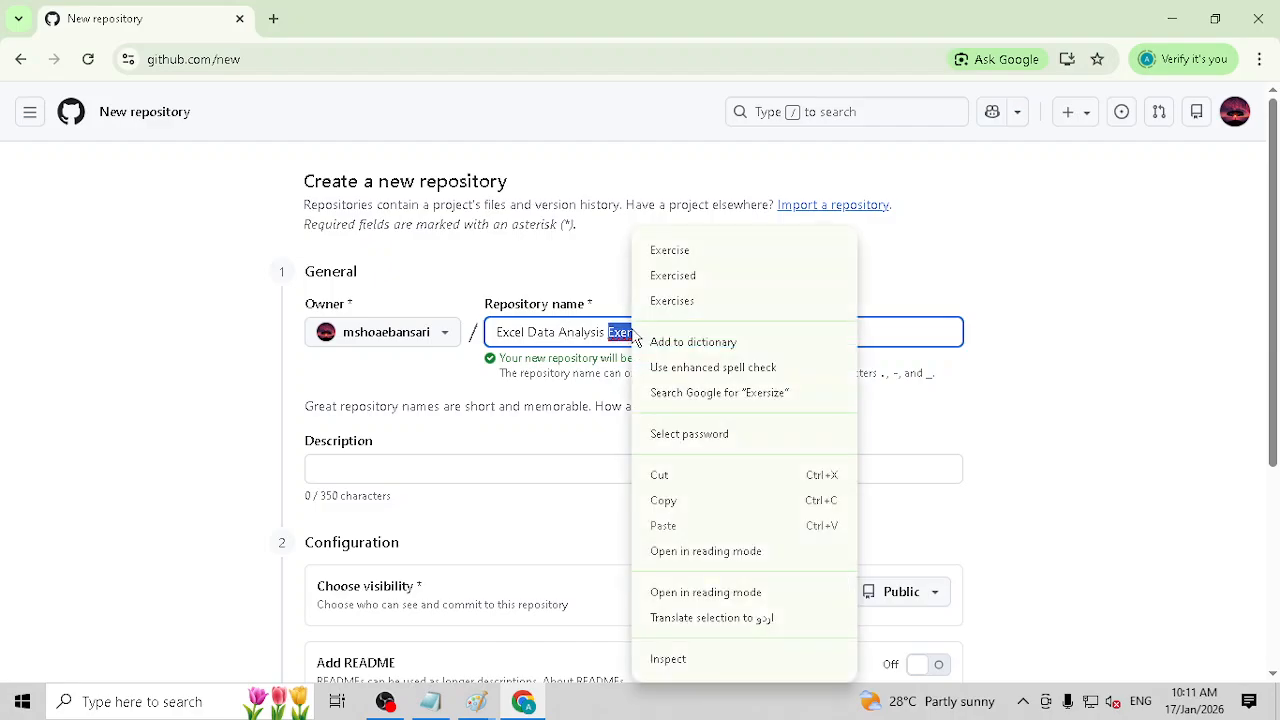
pyautogui.click(694, 270)
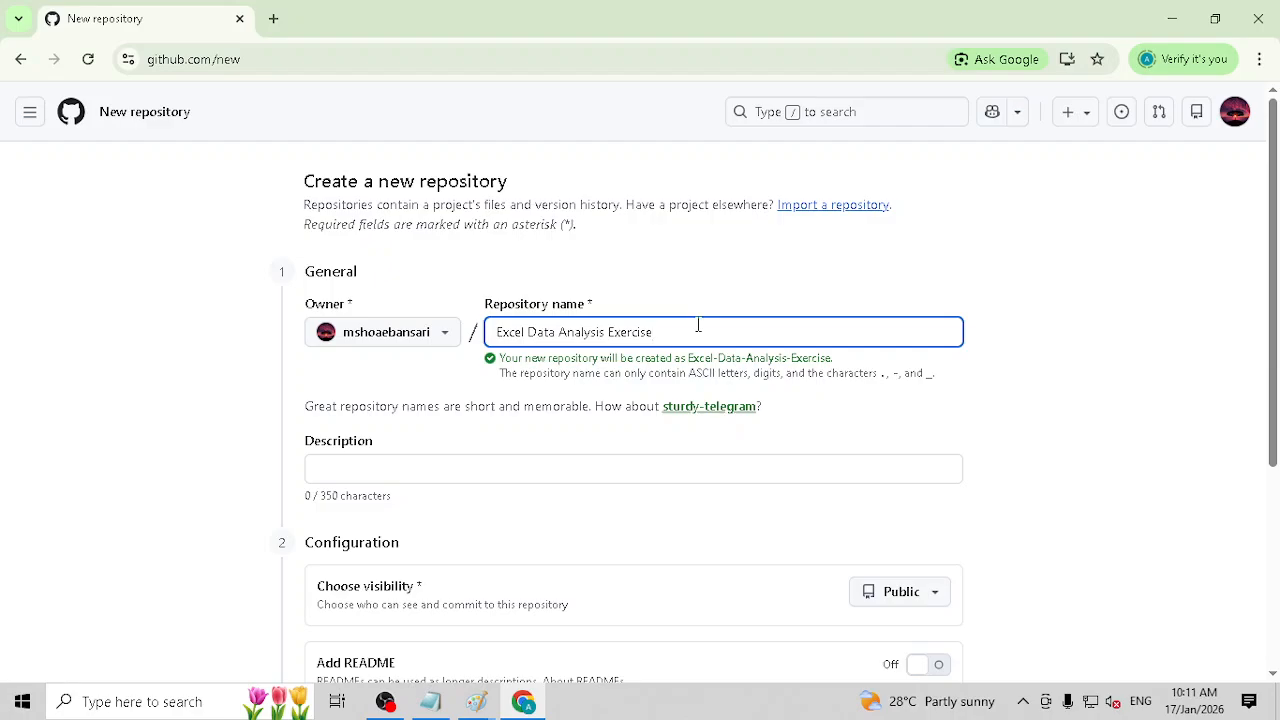
# Step: Begin the repository description with "In this Repo, I will be sharing Excel Datasets along"
pyautogui.click(445, 467)
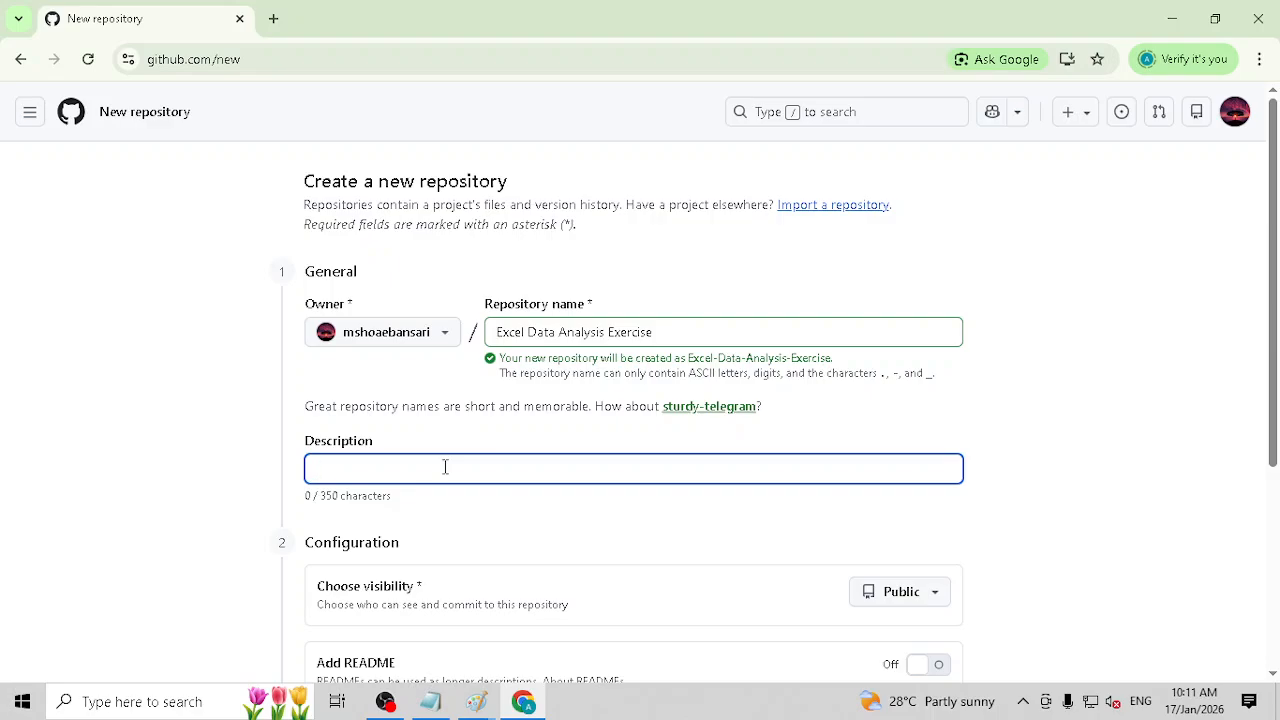
pyautogui.write('In this ')
pyautogui.write('e')
pyautogui.press('BackSpace')
pyautogui.press('BackSpace')
pyautogui.write('Repo')
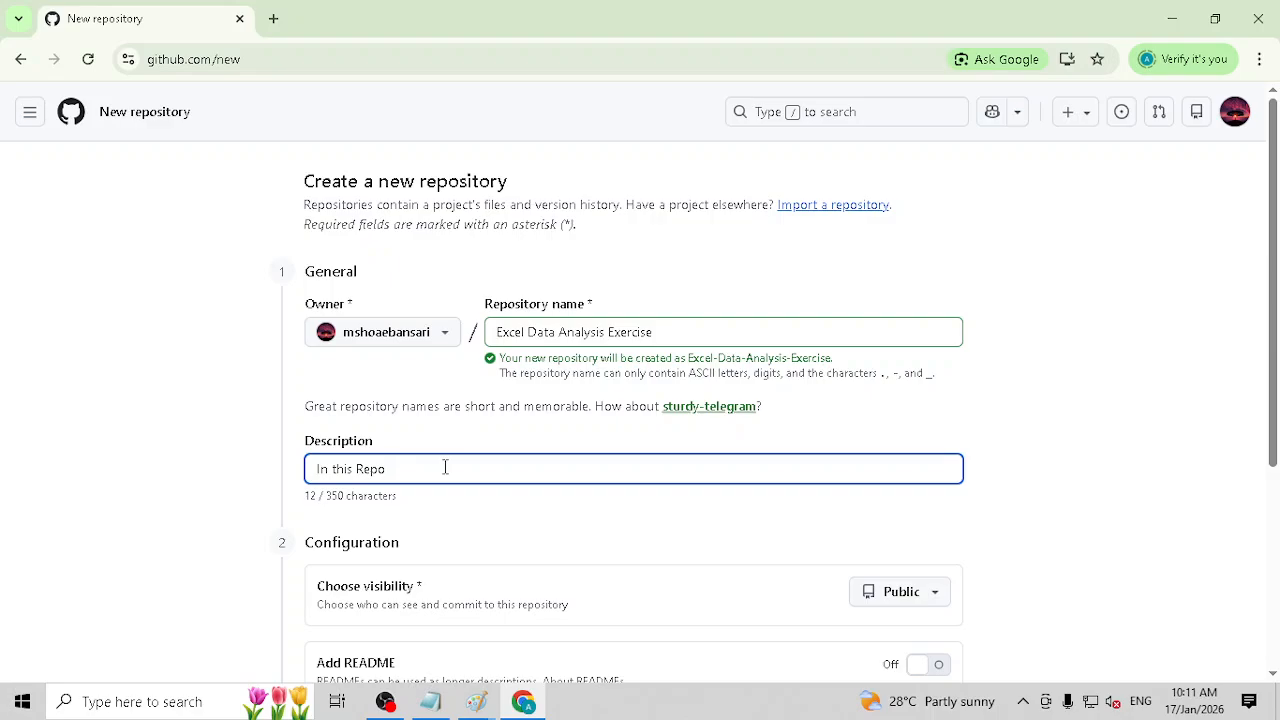
pyautogui.write(', I will be sharing tExcel Datasets along')
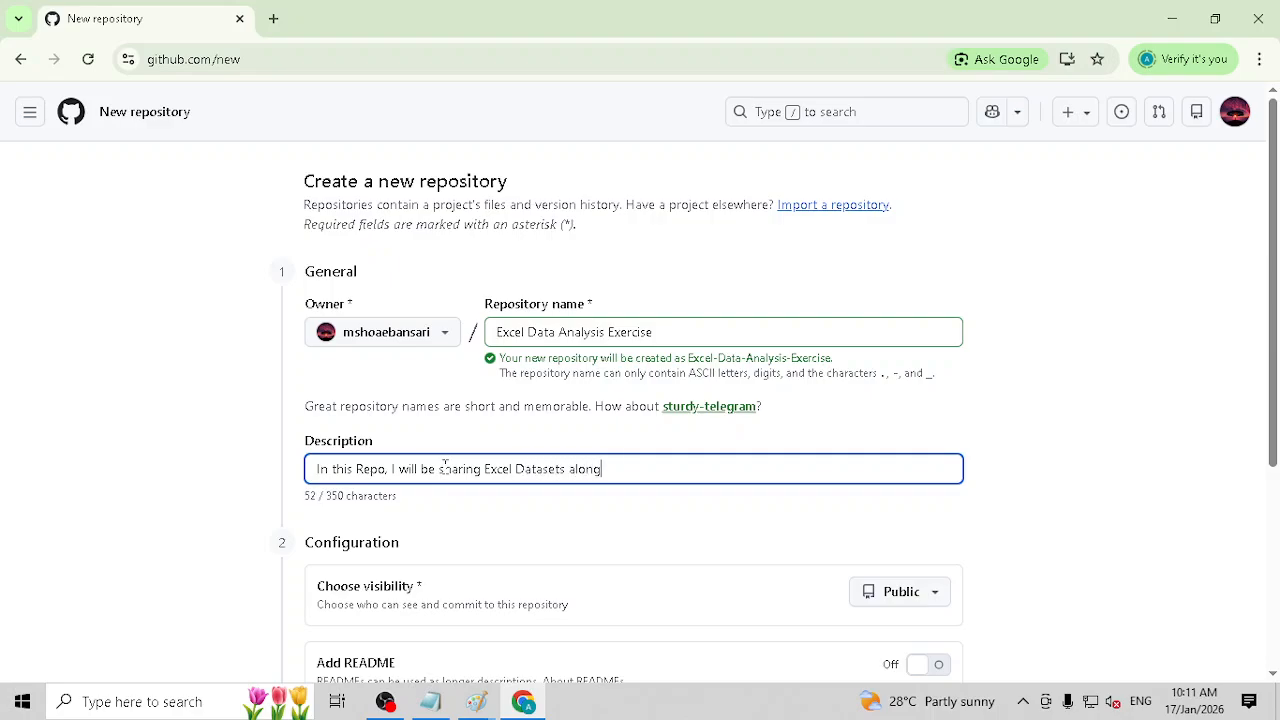
pyautogui.write(' with')
pyautogui.write(' necessa')
# Step: Continue the description with "with relvant functions,"
pyautogui.press('BackSpace')
pyautogui.press('BackSpace')
pyautogui.press('BackSpace')
pyautogui.press('BackSpace')
pyautogui.press('BackSpace')
pyautogui.press('BackSpace')
pyautogui.press('BackSpace')
pyautogui.write('relv')
pyautogui.write('ant functions')
pyautogui.write('.')
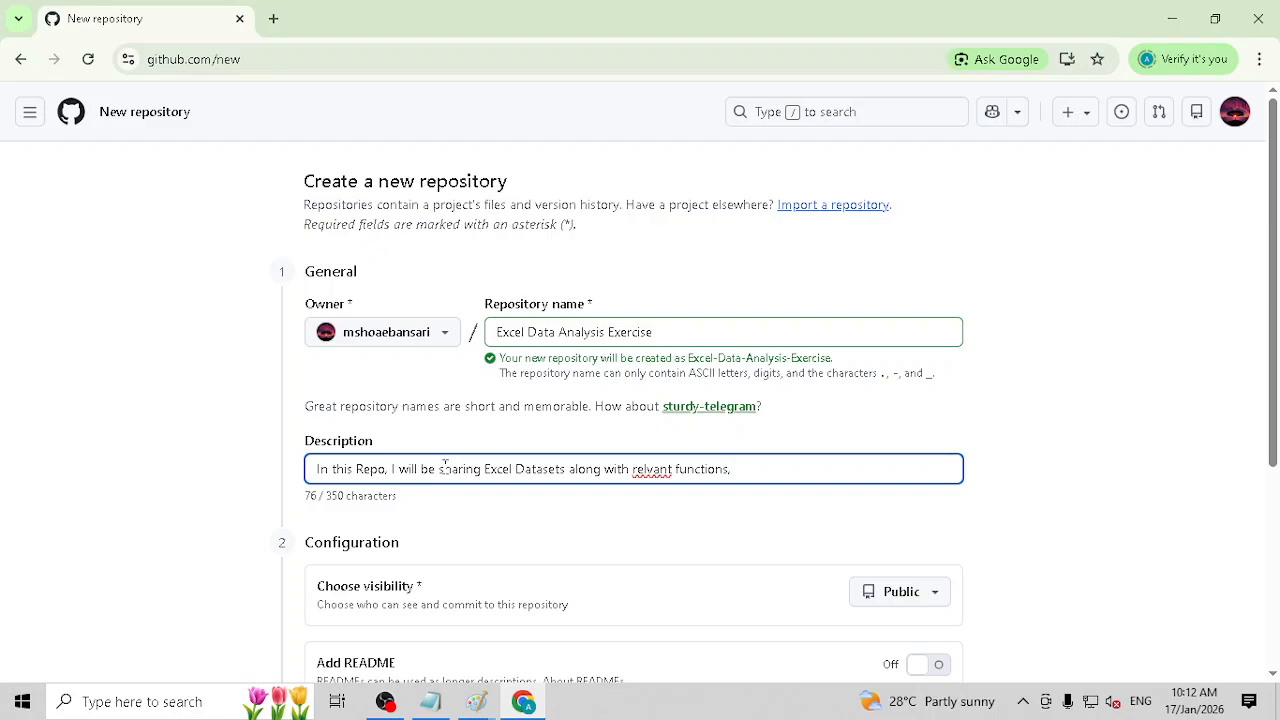
pyautogui.write(' like aggregations, logical')
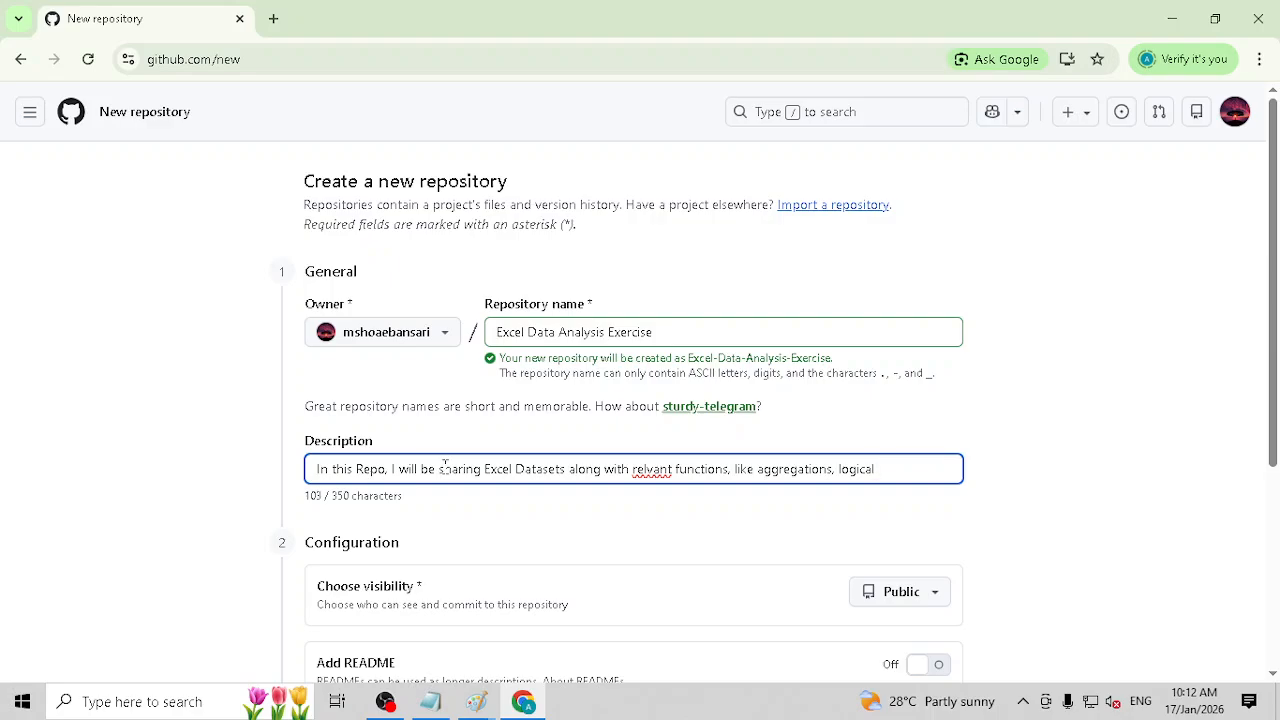
pyautogui.write(', Text, Data And Time.')
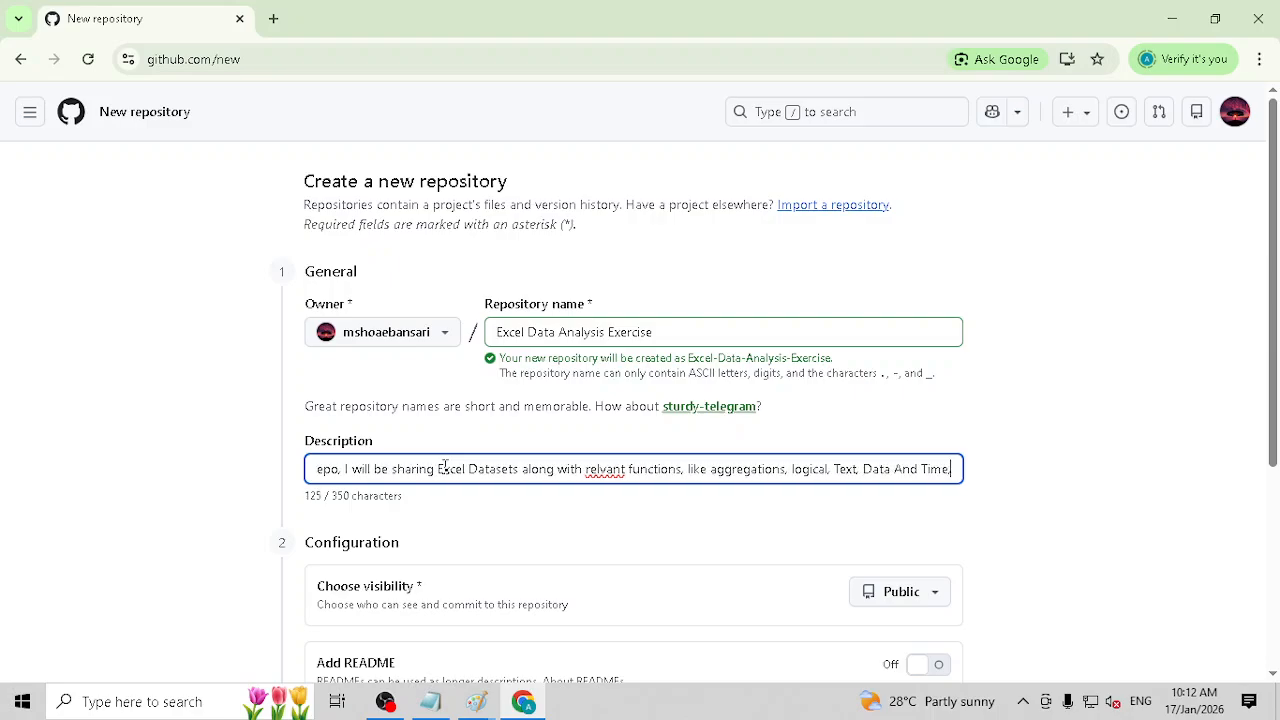
# Step: Add "like aggregations, logical, Text, Data And Time, Lookup and rEference," to the end of the description
pyautogui.press('BackSpace')
pyautogui.write(', Look')
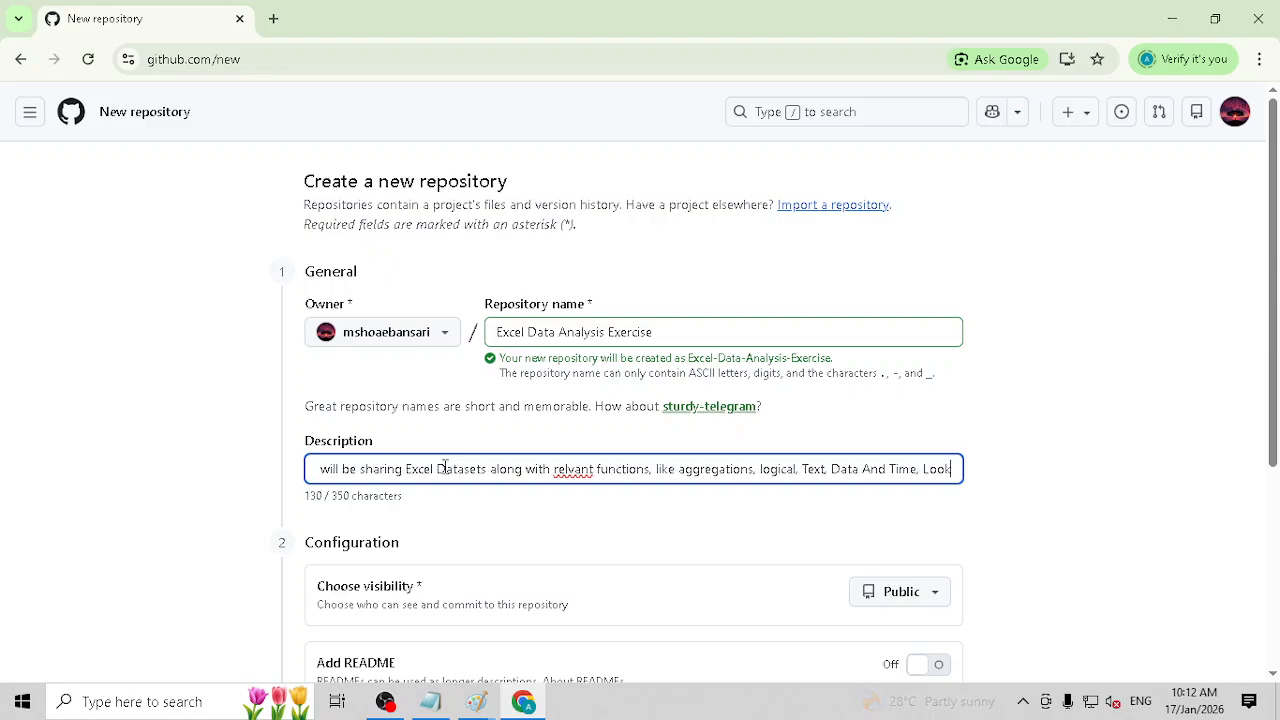
pyautogui.write('up and rEference, Static')
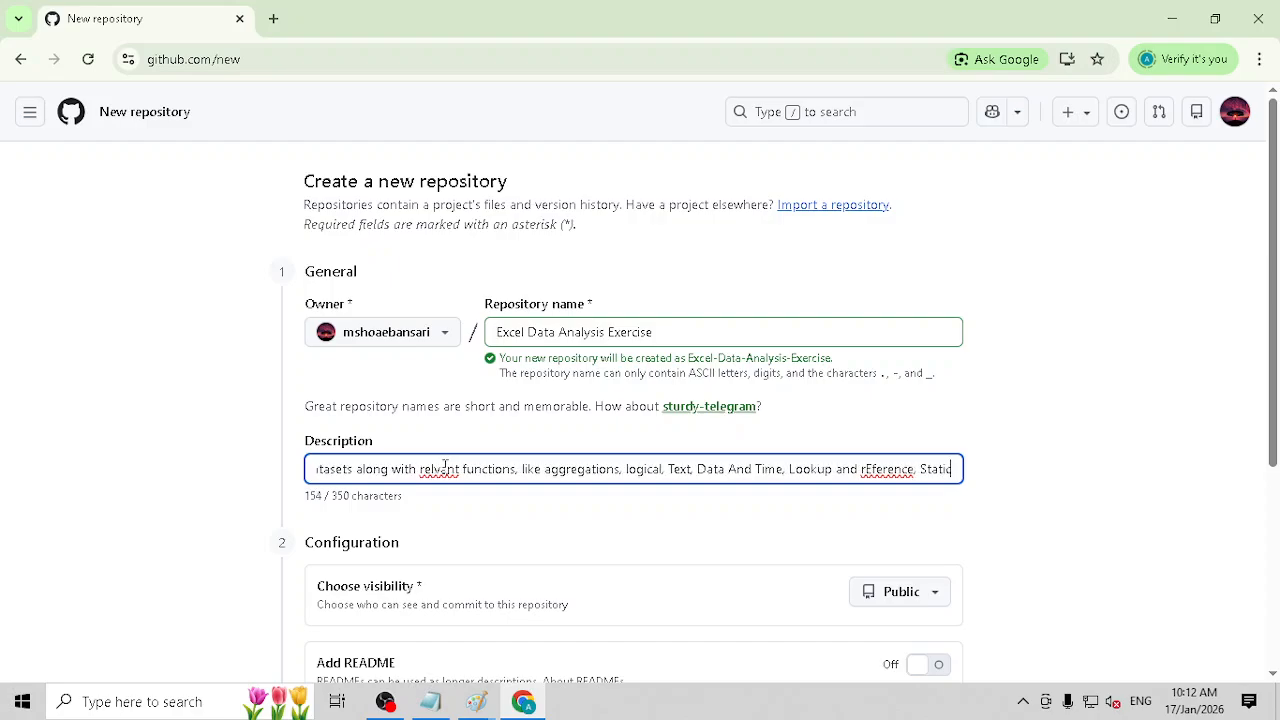
# Step: Finish the description with "Statiistical Fucntions, Visualizations, Dashboard and Other Data Analysis Projects"
pyautogui.press('BackSpace')
pyautogui.press('BackSpace')
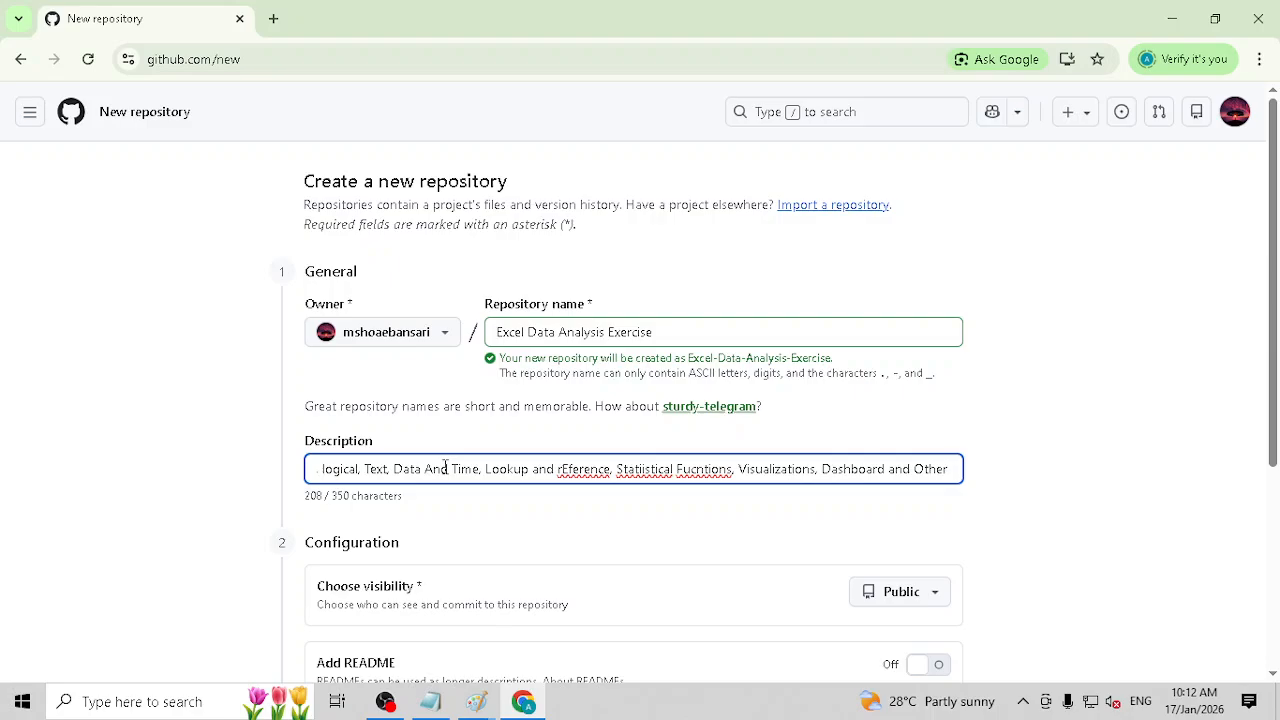
pyautogui.write('naly')
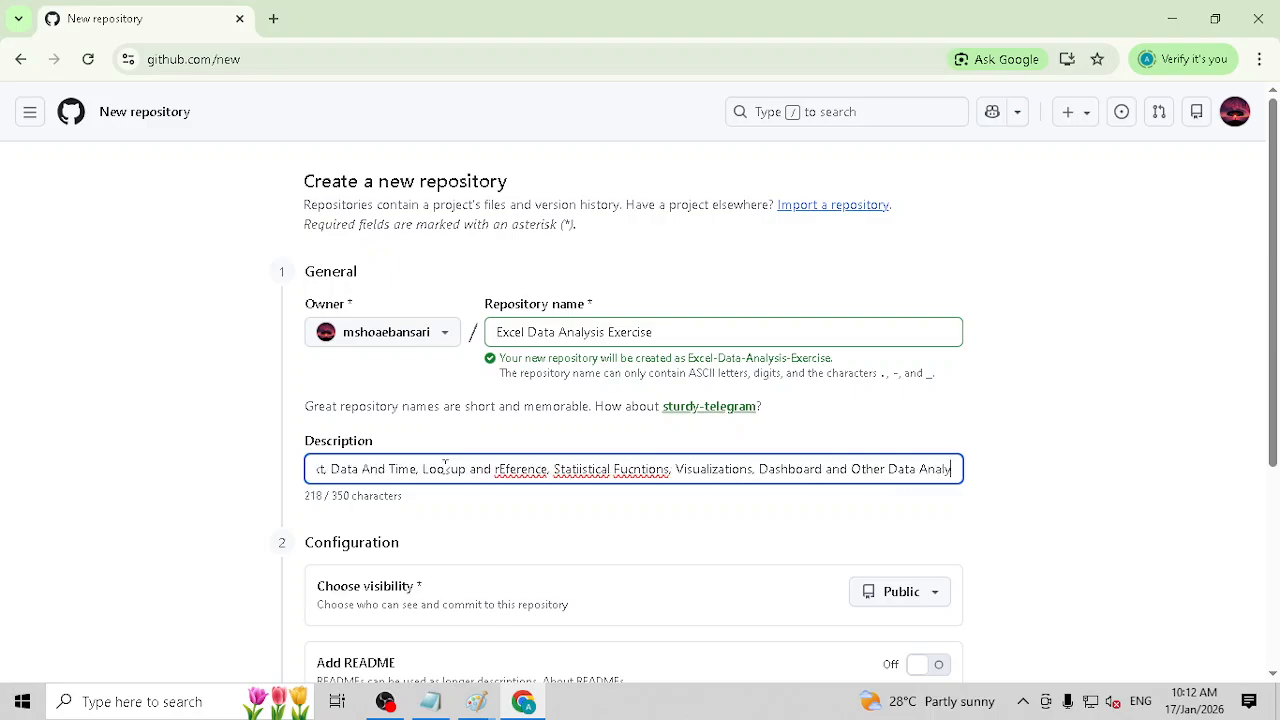
pyautogui.write('sis Projects')
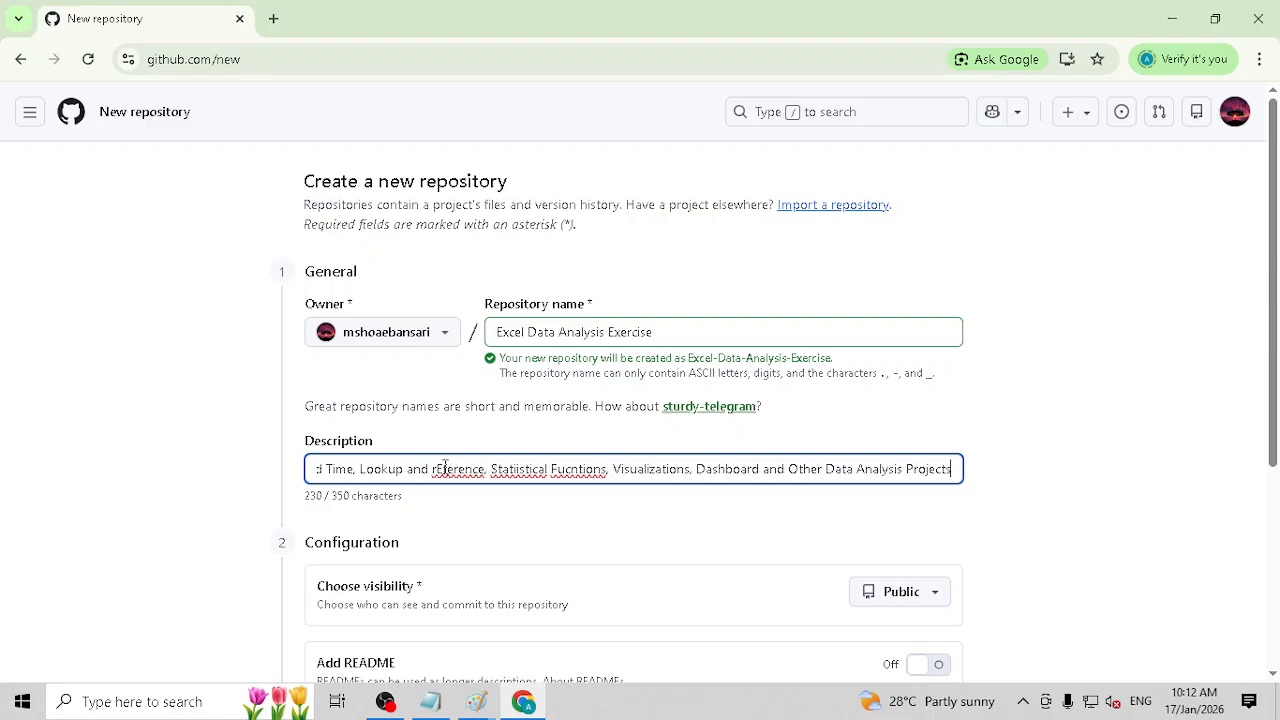
# Step: Correct the misspelled word "relvant" in the description to "relevant"
pyautogui.press('Home')
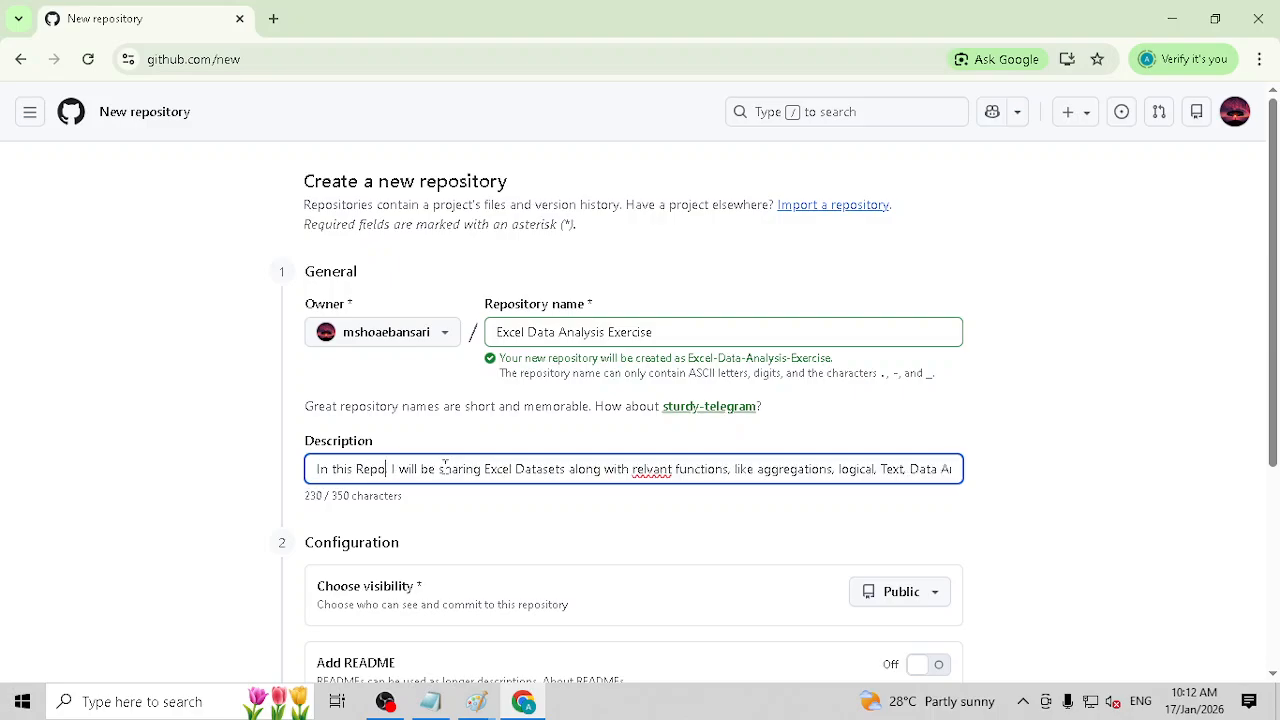
pyautogui.press('Right')
pyautogui.press('Right')
pyautogui.press('Right')
pyautogui.press('Right')
pyautogui.press('Right')
pyautogui.press('Right')
pyautogui.press('Right')
pyautogui.press('Right')
pyautogui.press('Right')
pyautogui.press('Right')
pyautogui.press('Right')
pyautogui.press('Right')
pyautogui.press('Right')
pyautogui.press('Right')
pyautogui.press('Right')
pyautogui.press('Right')
pyautogui.press('Right')
pyautogui.press('Right')
pyautogui.write('e')
# Step: Insert "Data Cleaning," before "Lookup" in the description's list of topics
pyautogui.press('Right')
pyautogui.press('Right')
pyautogui.press('Right')
pyautogui.press('Right')
pyautogui.press('Right')
pyautogui.press('Right')
pyautogui.press('Right')
pyautogui.press('Right')
pyautogui.press('Right')
pyautogui.press('Right')
pyautogui.press('Right')
pyautogui.press('Right')
pyautogui.press('Right')
pyautogui.press('Right')
pyautogui.press('Right')
pyautogui.press('Right')
pyautogui.press('Right')
pyautogui.press('Right')
pyautogui.press('Right')
pyautogui.press('Right')
pyautogui.press('Right')
pyautogui.press('Right')
pyautogui.press('Right')
pyautogui.press('Right')
pyautogui.press('Right')
pyautogui.press('Right')
pyautogui.press('Right')
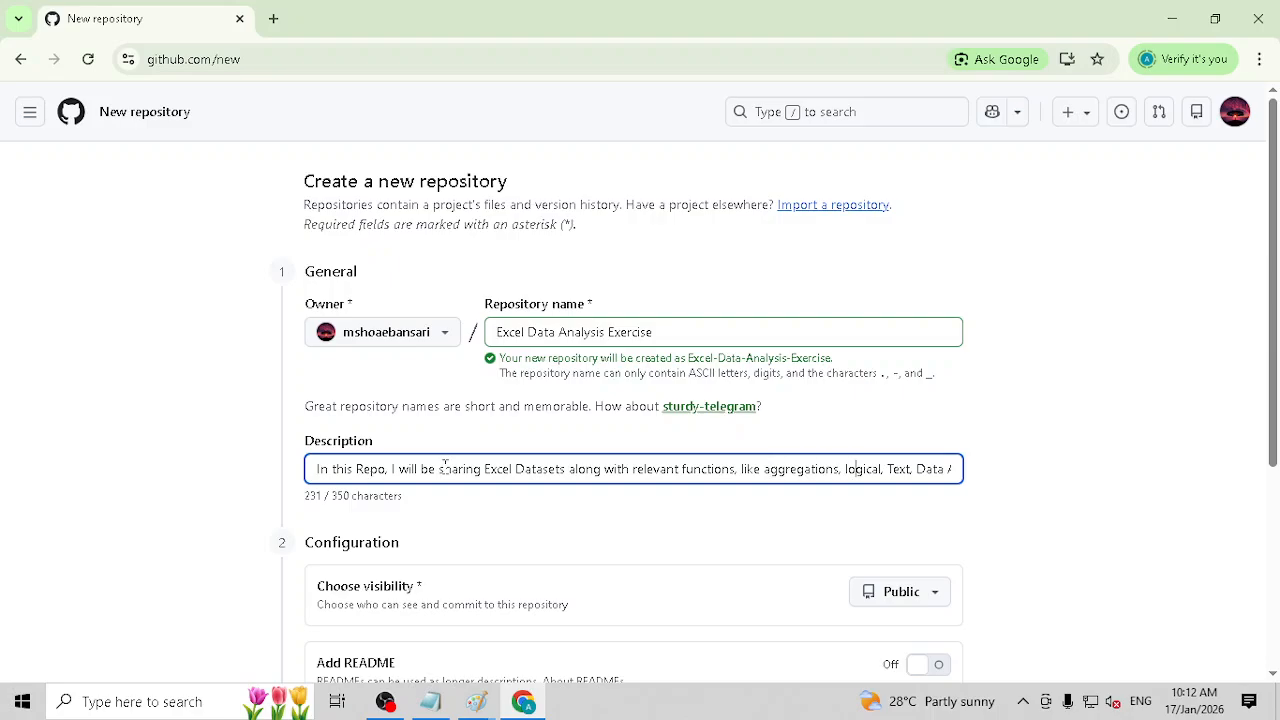
pyautogui.press('Right')
pyautogui.press('Right')
pyautogui.press('Right')
pyautogui.press('Right')
pyautogui.press('Right')
pyautogui.press('Right')
pyautogui.press('Right')
pyautogui.press('Right')
pyautogui.press('Right')
pyautogui.press('Right')
pyautogui.press('Right')
pyautogui.press('Right')
pyautogui.press('Right')
pyautogui.press('Right')
pyautogui.press('Right')
pyautogui.press('Right')
pyautogui.press('Right')
pyautogui.press('Right')
pyautogui.press('Right')
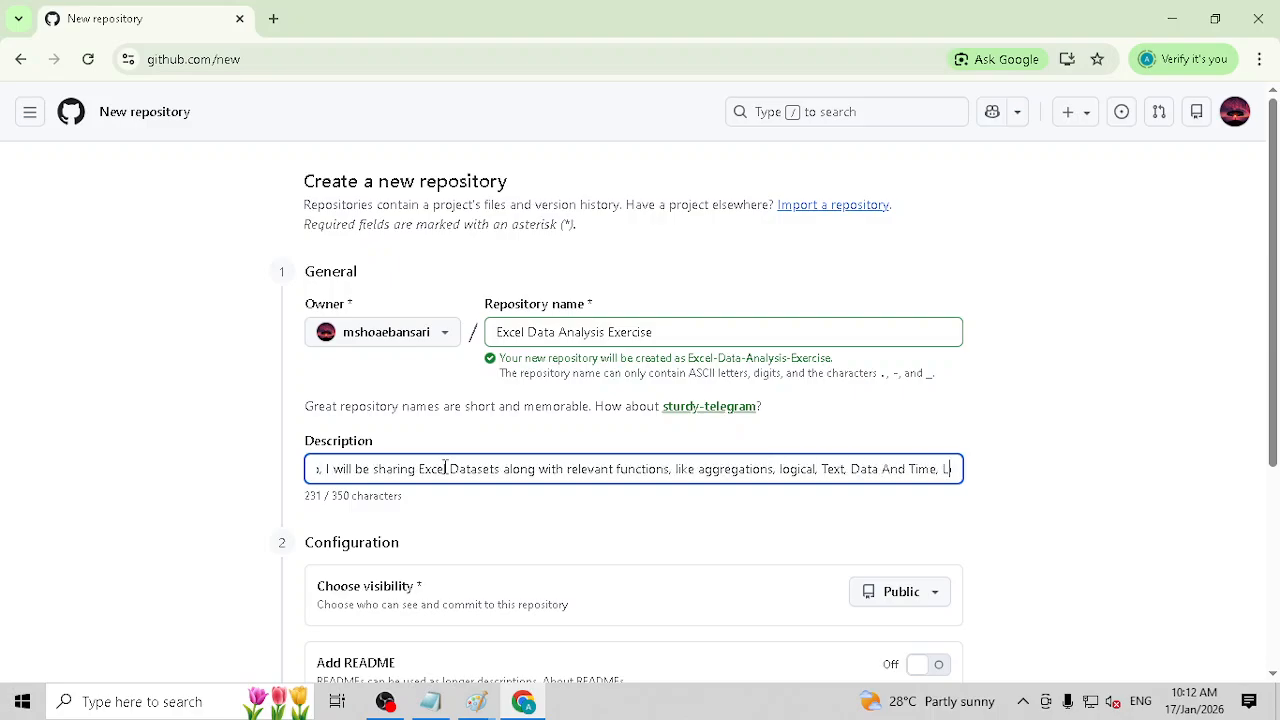
pyautogui.press('Right')
pyautogui.press('Right')
pyautogui.press('Right')
pyautogui.press('Right')
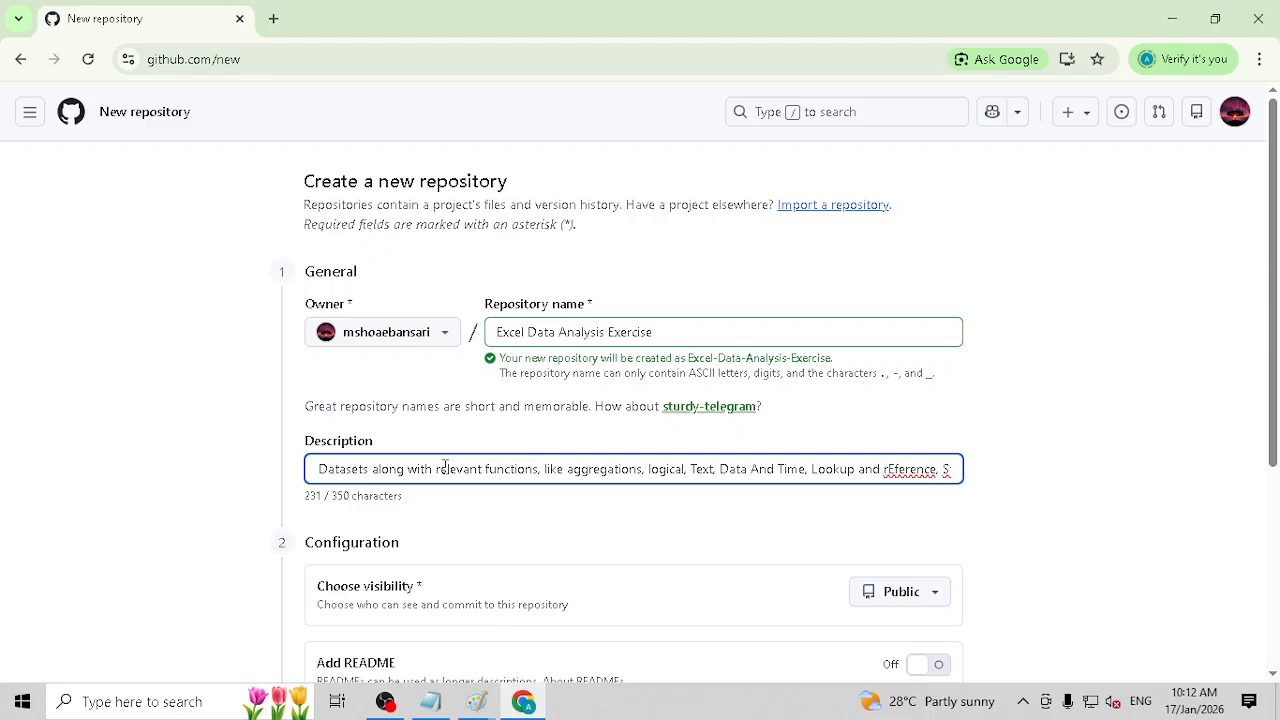
pyautogui.press('Right')
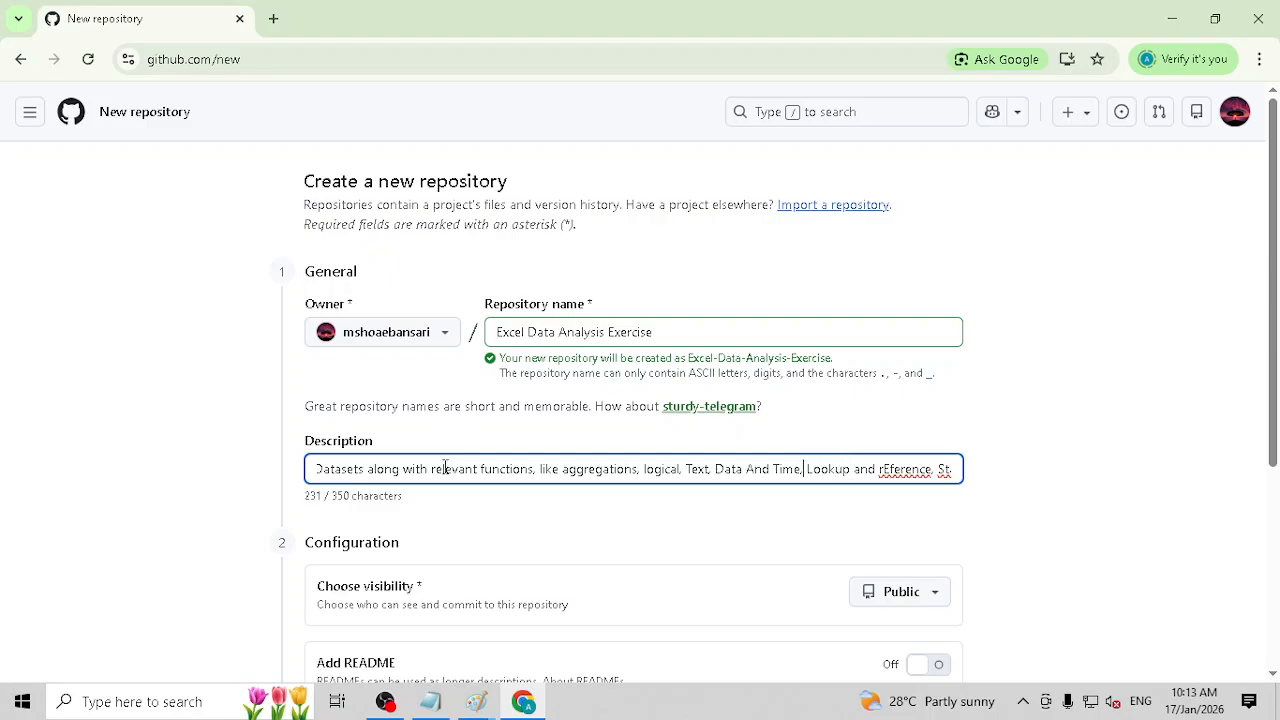
pyautogui.write('Data Cleani')
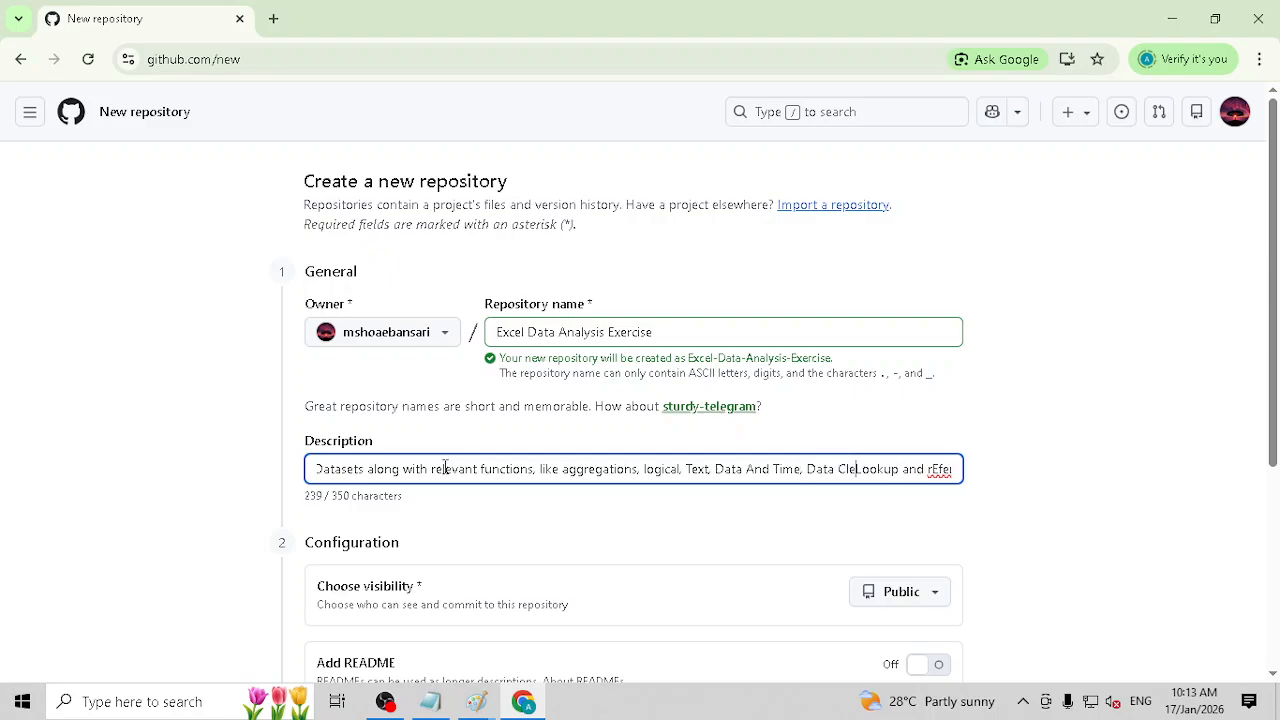
pyautogui.write('ng,')
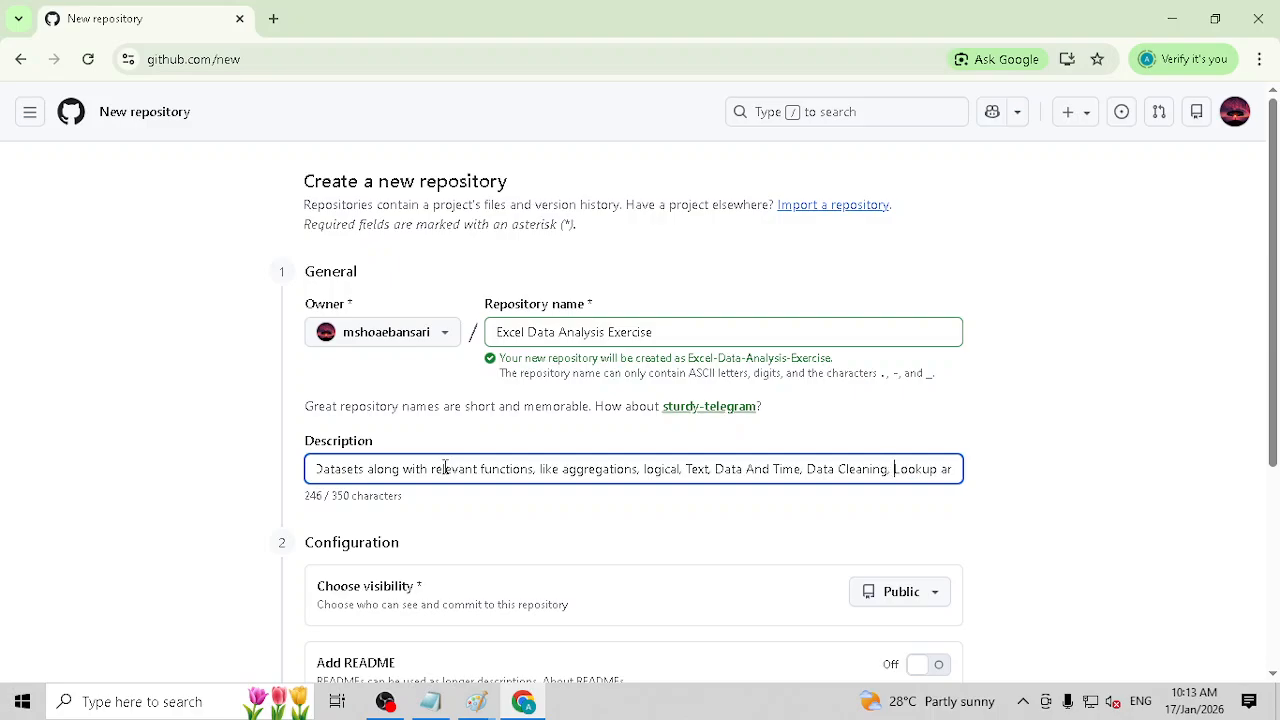
# Step: Correct "rEference" after "Lookup and" in the description to "reference"
pyautogui.press('Right')
pyautogui.press('Right')
pyautogui.press('Right')
pyautogui.press('Right')
pyautogui.press('Right')
pyautogui.press('Right')
pyautogui.press('Right')
pyautogui.press('Right')
pyautogui.press('Right')
pyautogui.press('Right')
pyautogui.press('Right')
pyautogui.press('Right')
pyautogui.press('Right')
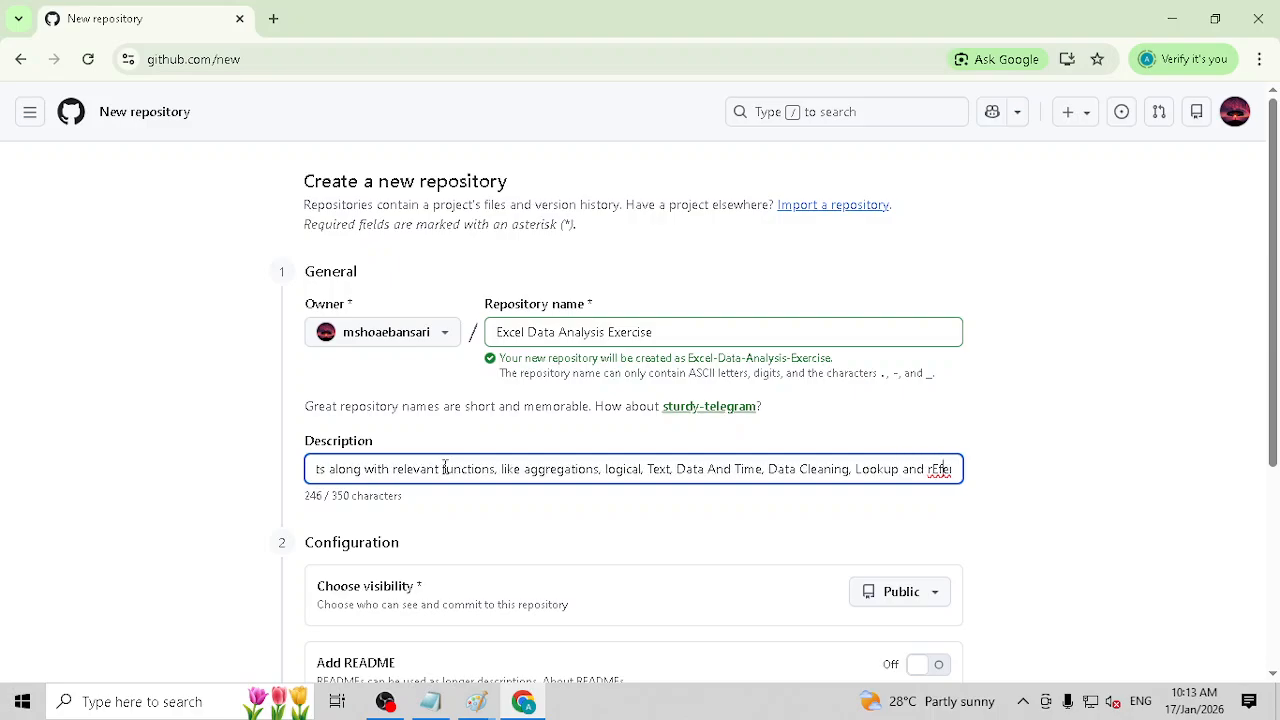
pyautogui.press('Right')
pyautogui.press('Right')
pyautogui.press('Right')
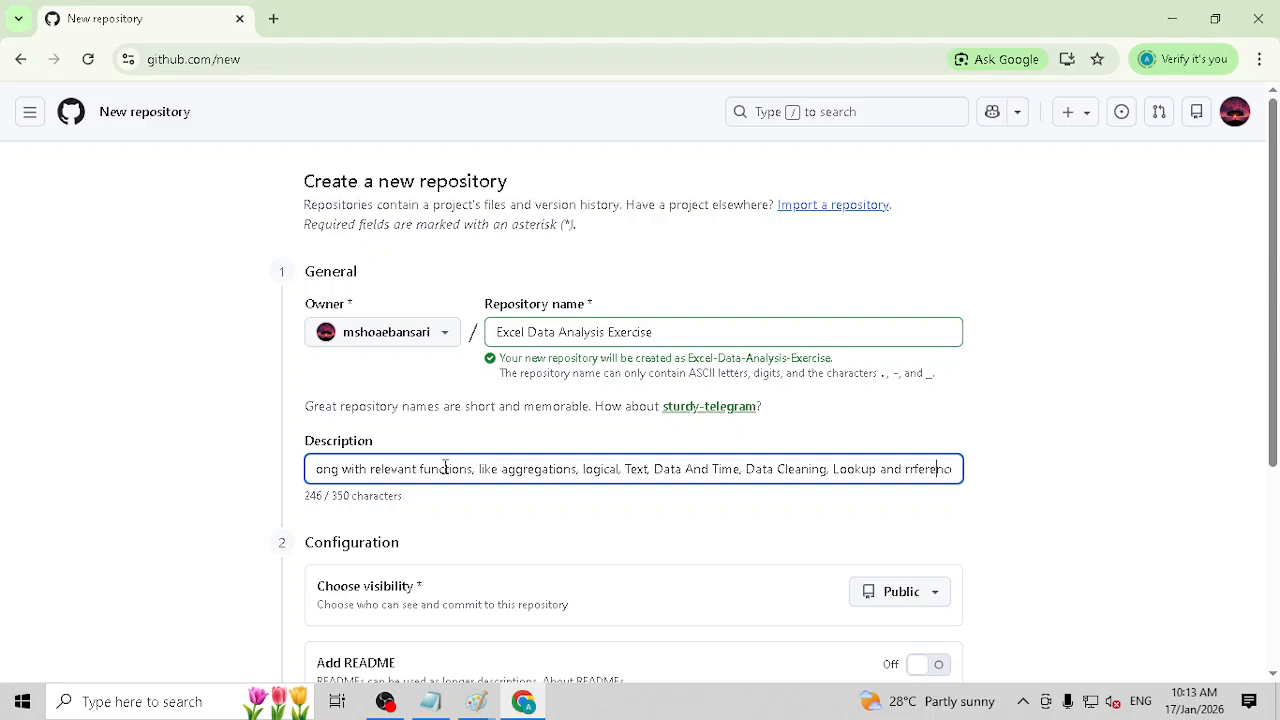
pyautogui.press('End')
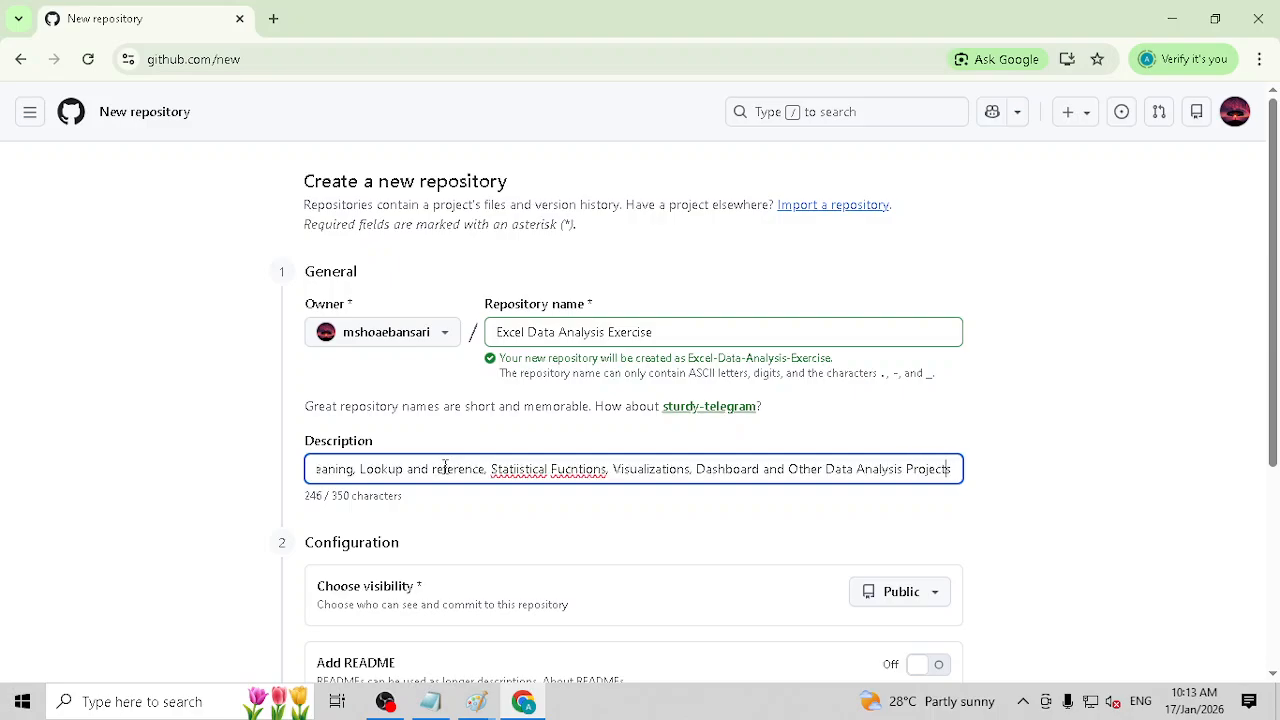
# Step: Correct the two misspelled words in the description to "Statistical" and "Functions" using the spelling suggestions
pyautogui.rightClick(535, 470)
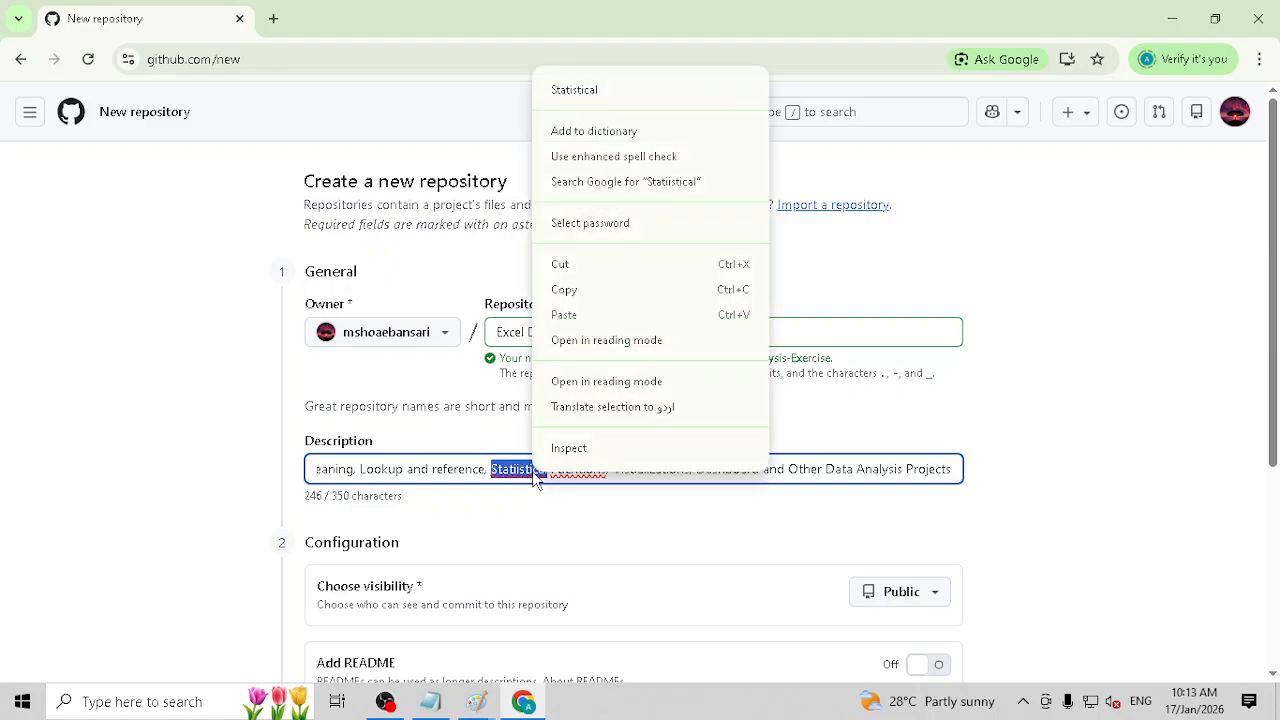
pyautogui.click(574, 90)
pyautogui.rightClick(597, 469)
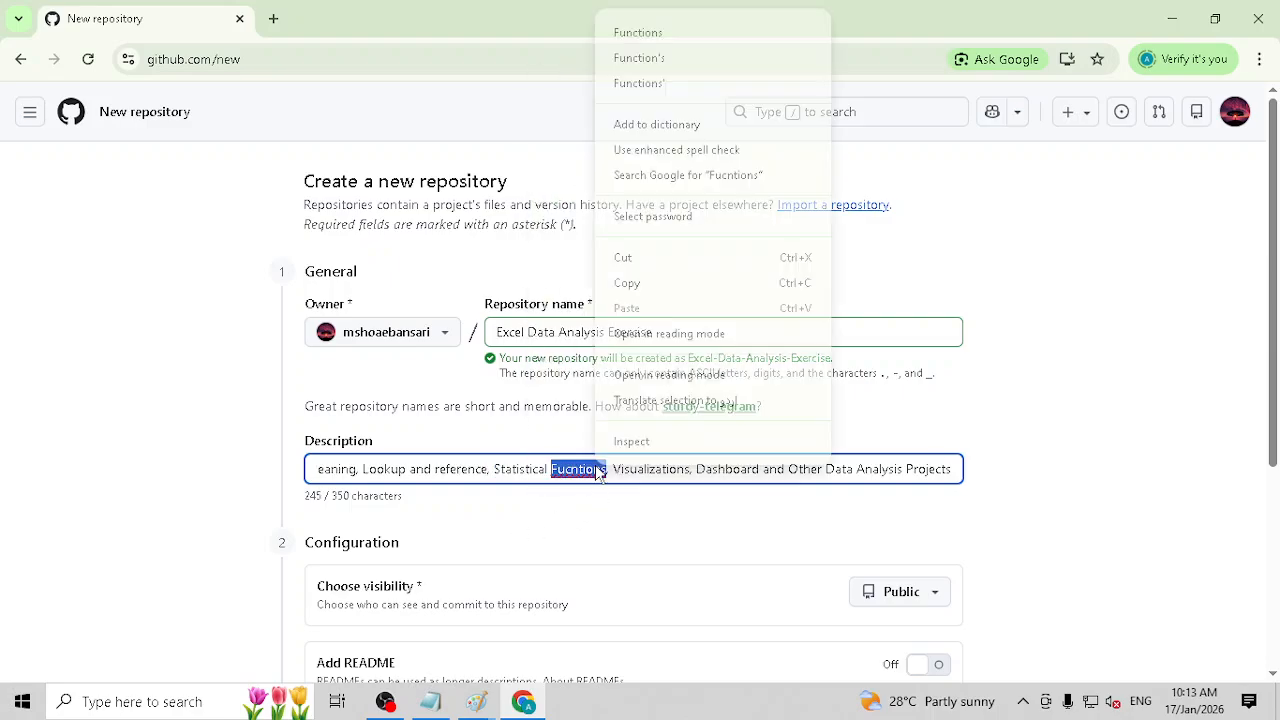
pyautogui.click(700, 36)
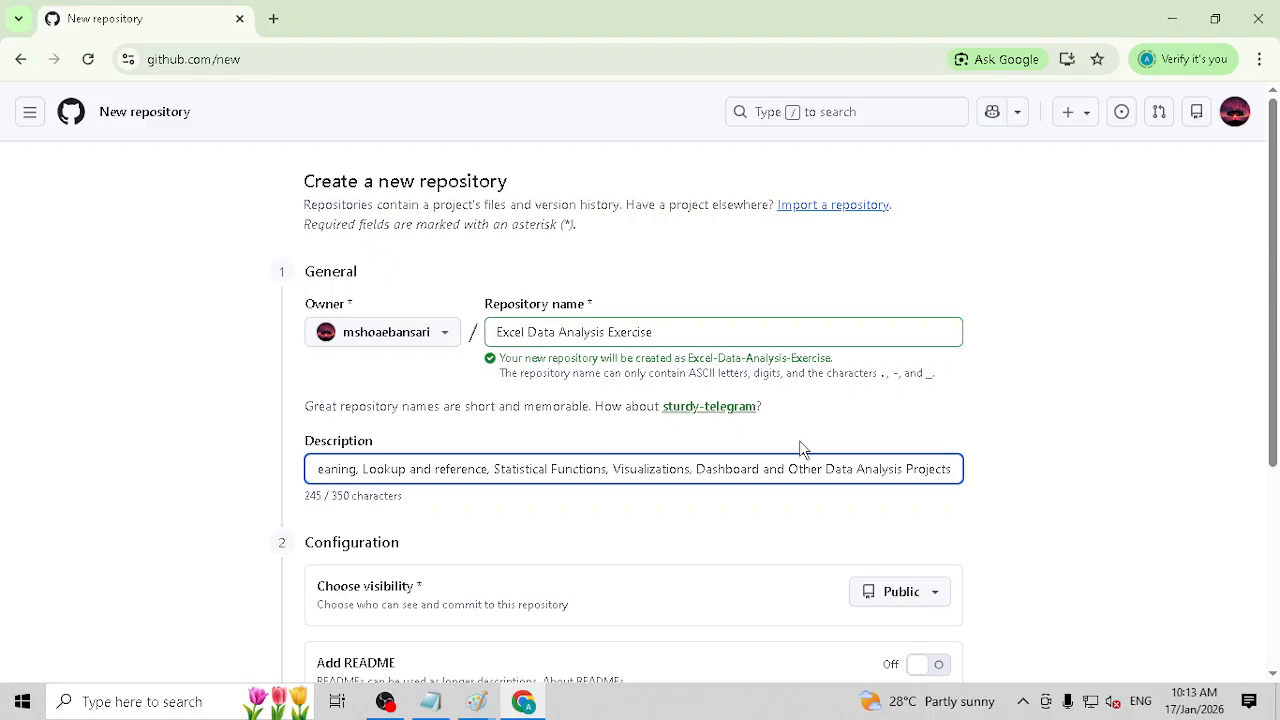
# Step: Review the repository name and description, and check the visibility options while keeping Public selected
pyautogui.moveTo(697, 326); pyautogui.dragTo(491, 337)
pyautogui.moveTo(345, 471); pyautogui.dragTo(1036, 478)
pyautogui.scroll(-2, 1034, 477)
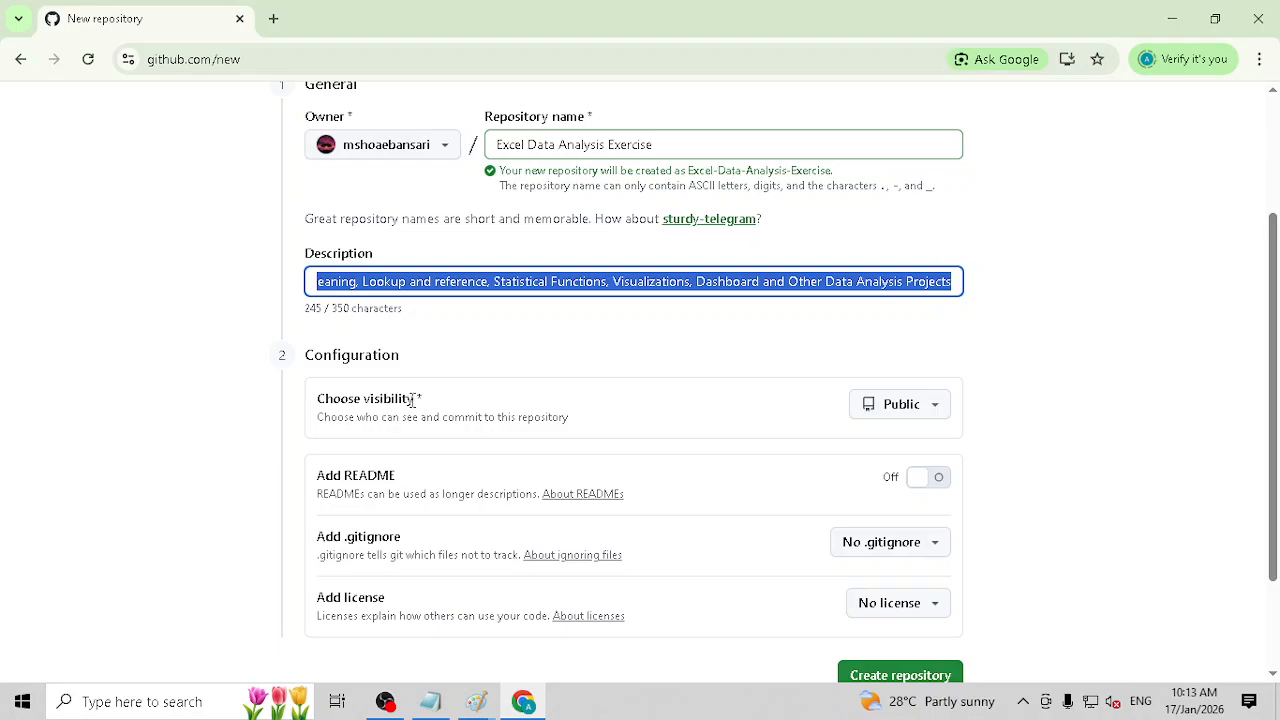
pyautogui.click(933, 406)
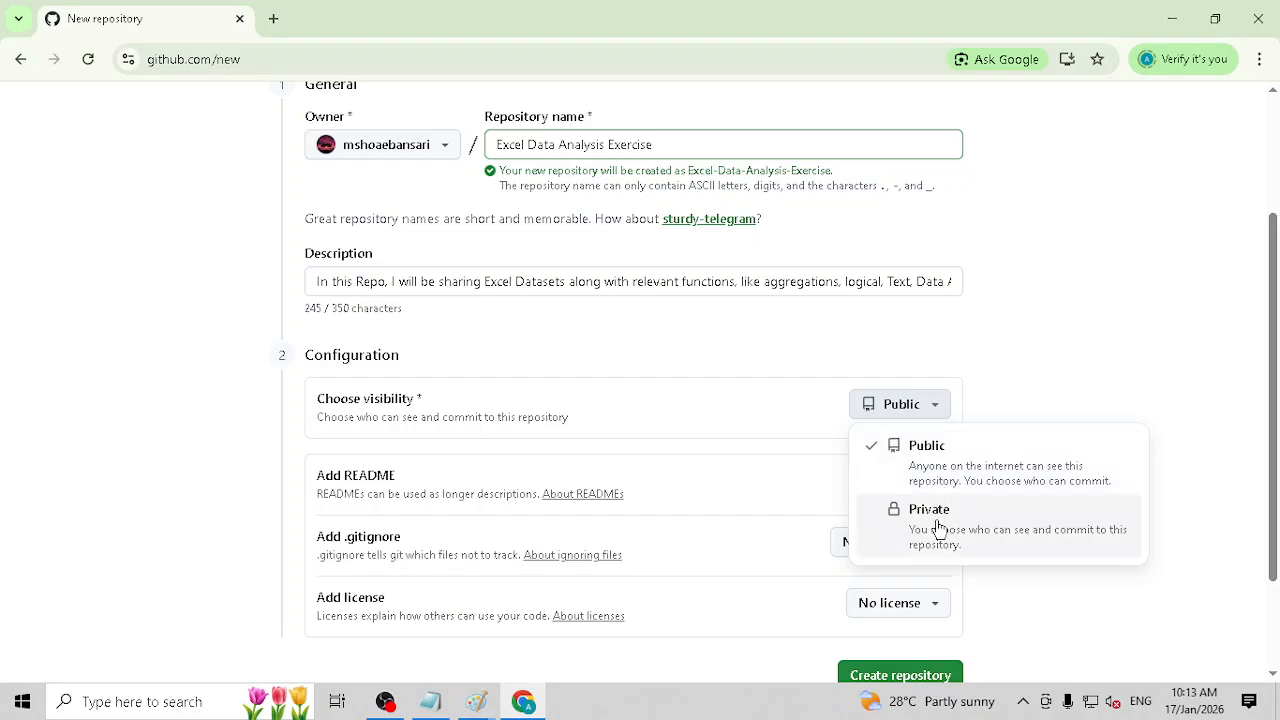
pyautogui.click(1143, 343)
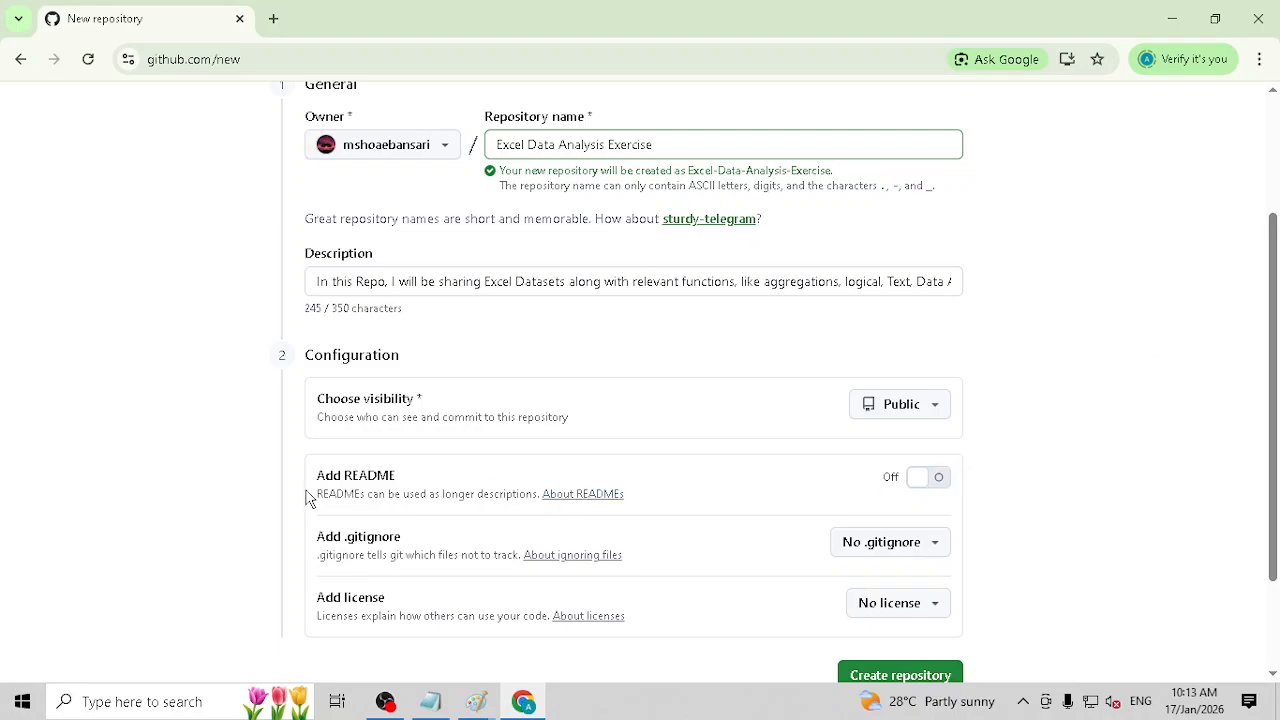
# Step: Turn on adding a README file to the new repository
pyautogui.click(929, 478)
pyautogui.click(923, 481)
pyautogui.click(923, 481)
pyautogui.scroll(-1, 921, 481)
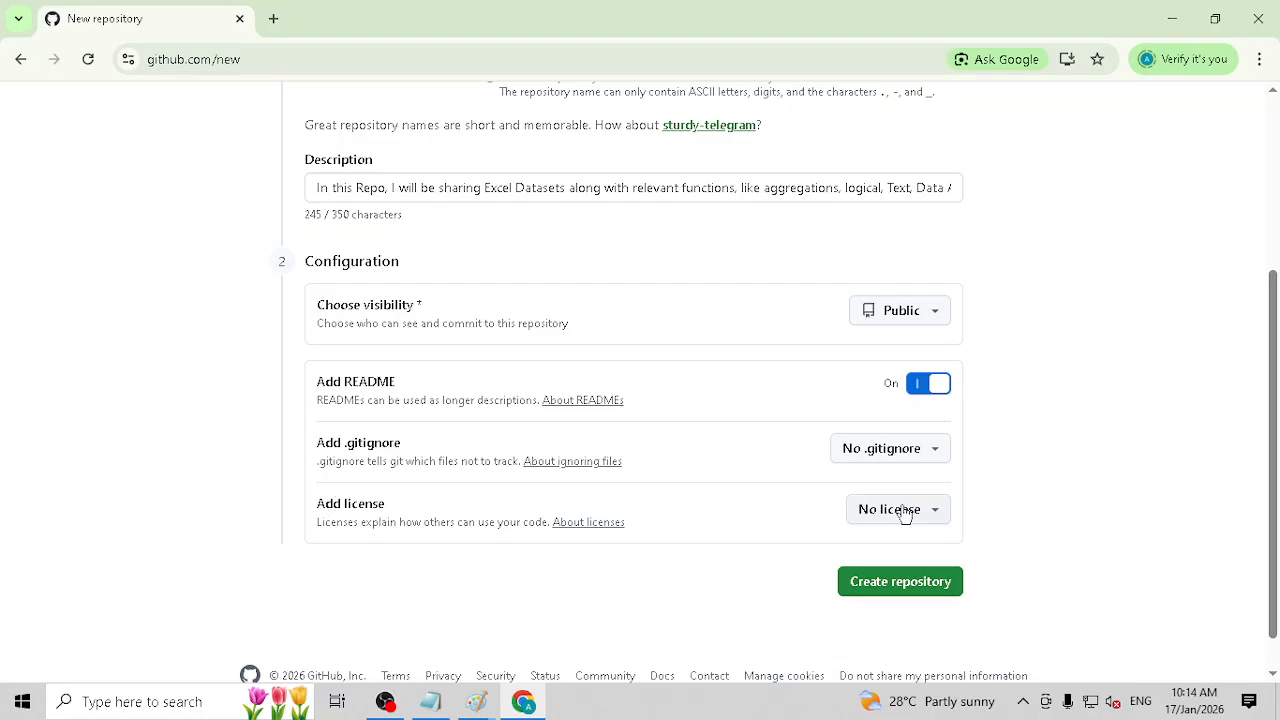
# Step: Look through the available .gitignore templates and license options, keeping No .gitignore and No license
pyautogui.click(932, 458)
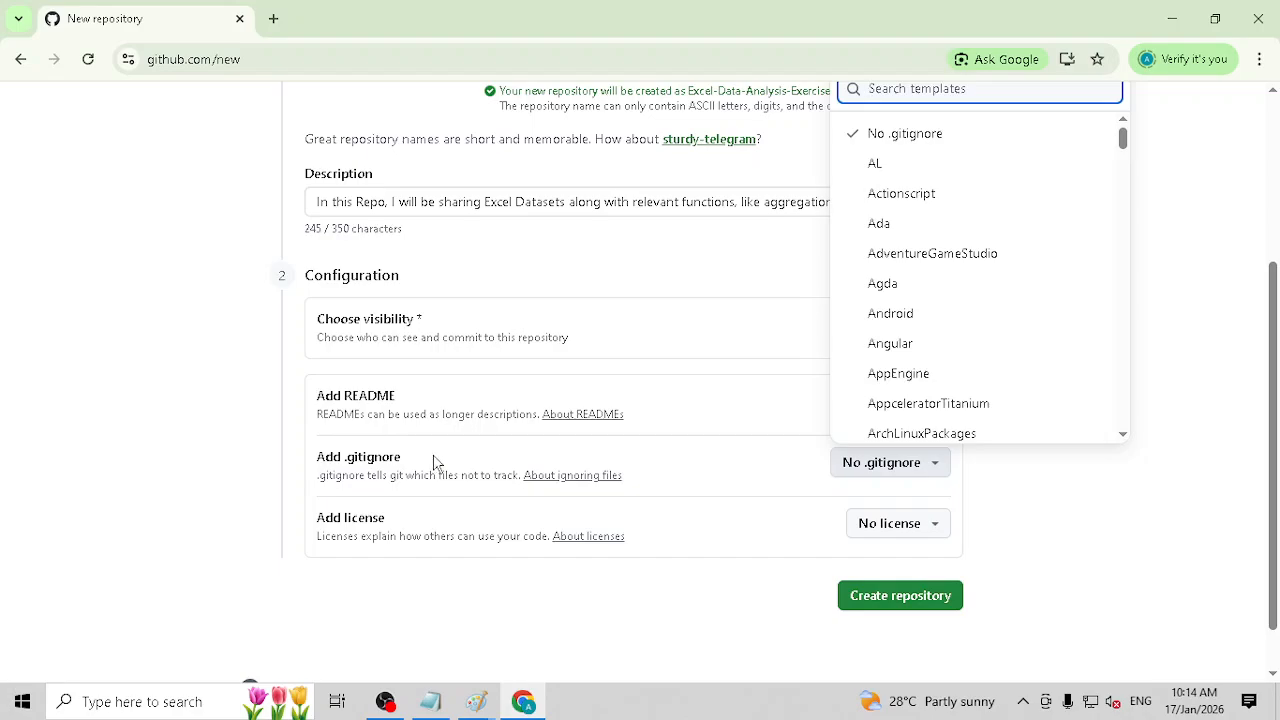
pyautogui.click(1145, 531)
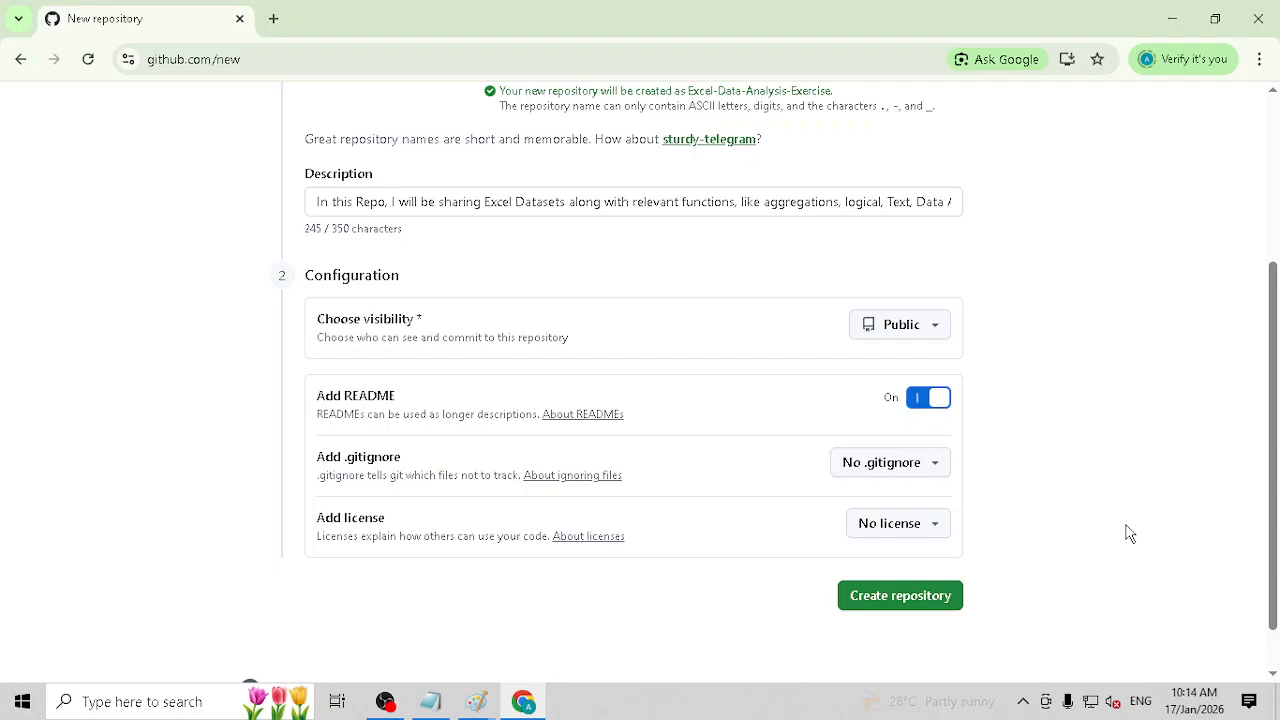
pyautogui.click(940, 465)
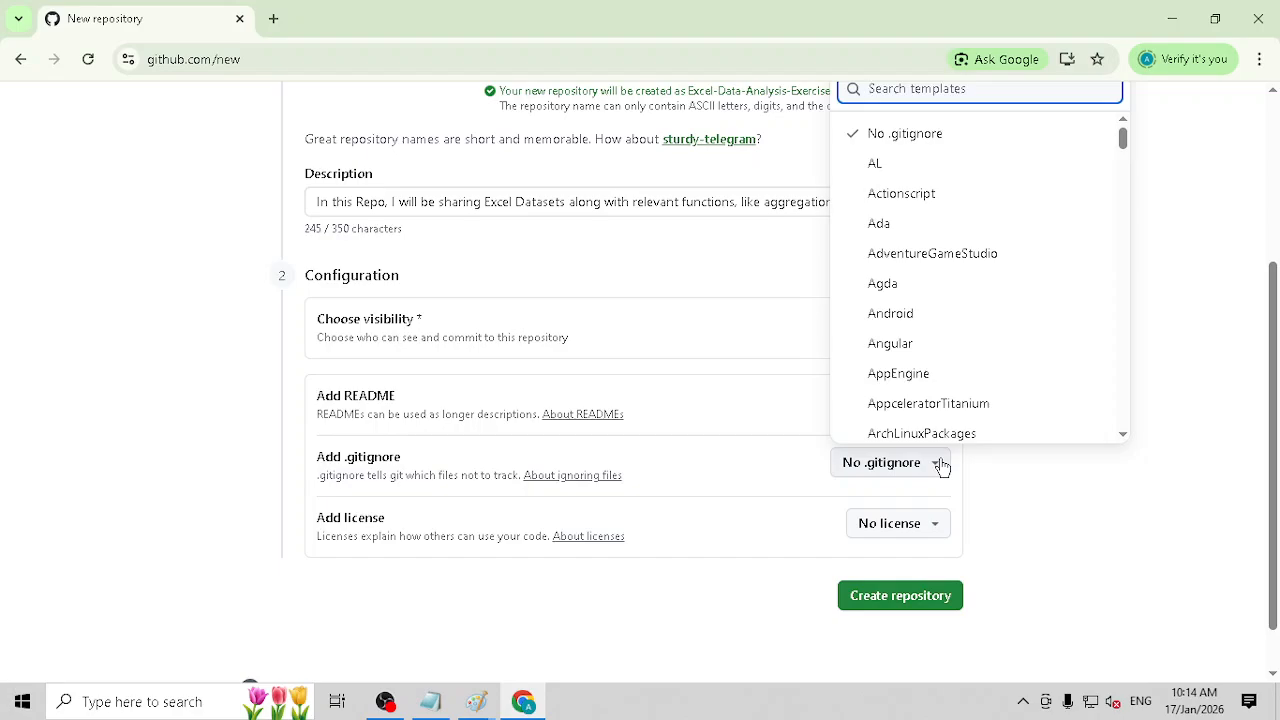
pyautogui.click(1062, 503)
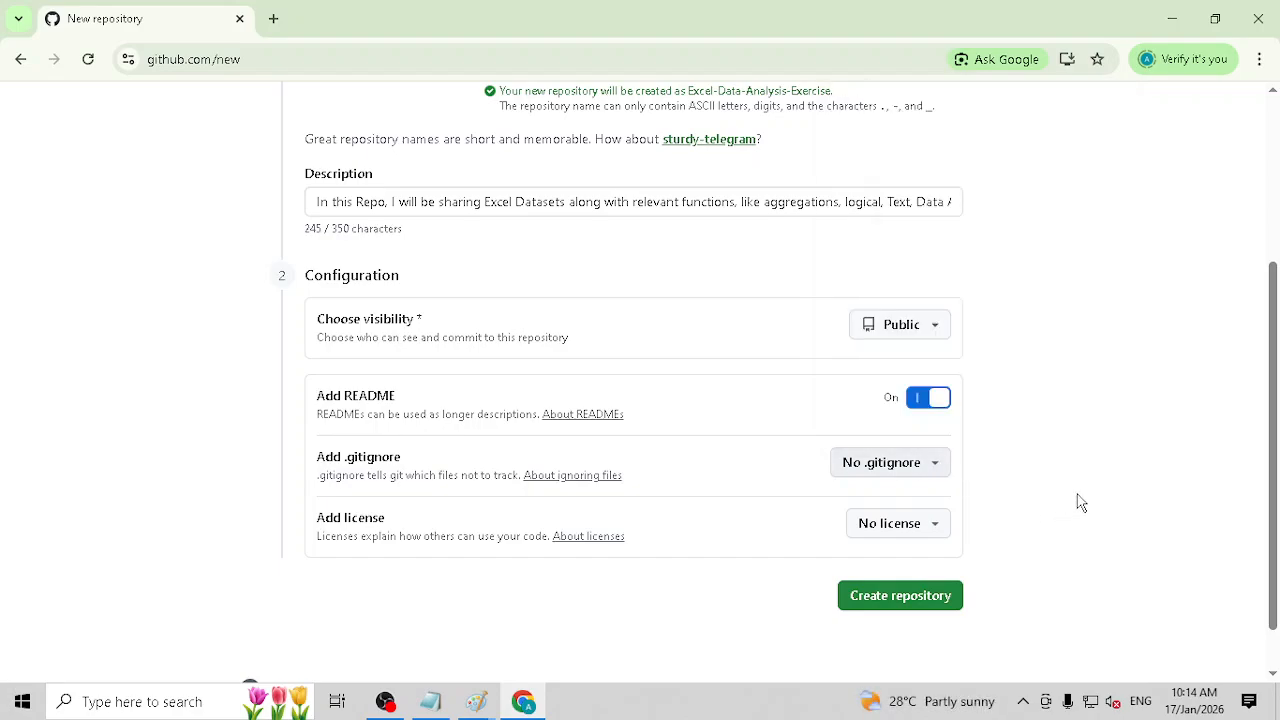
pyautogui.click(934, 526)
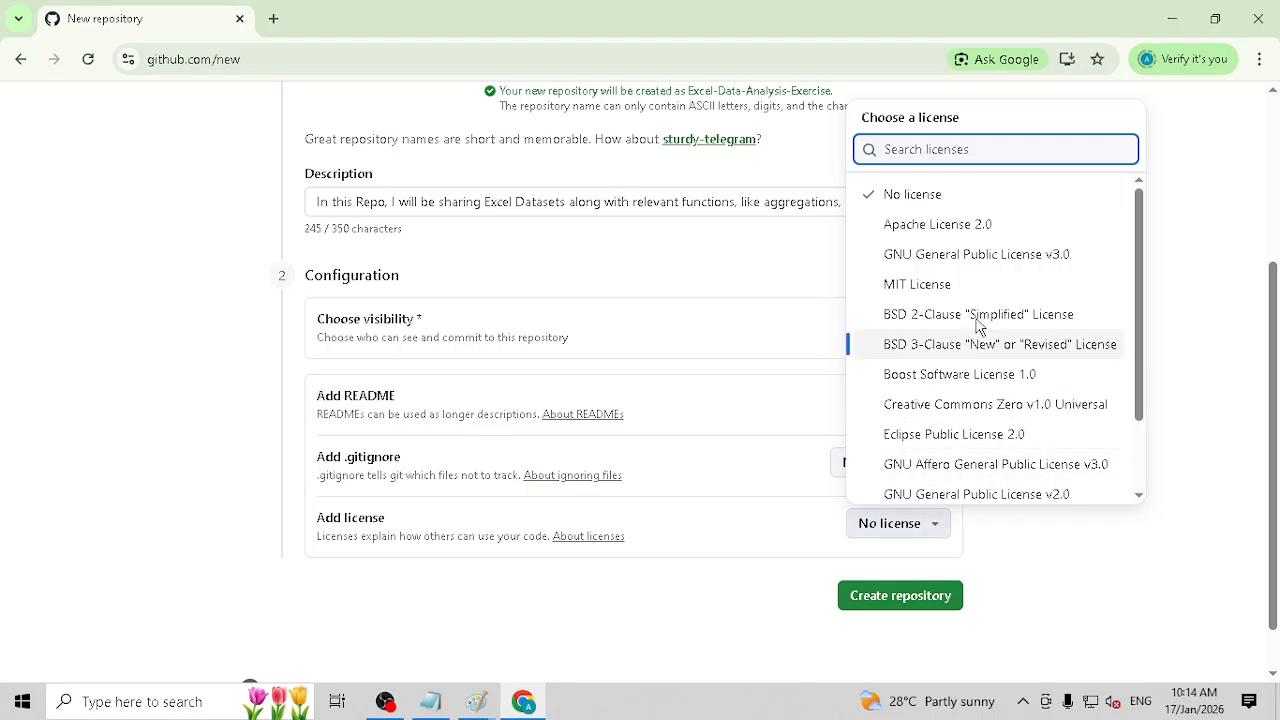
pyautogui.scroll(-1, 1146, 330)
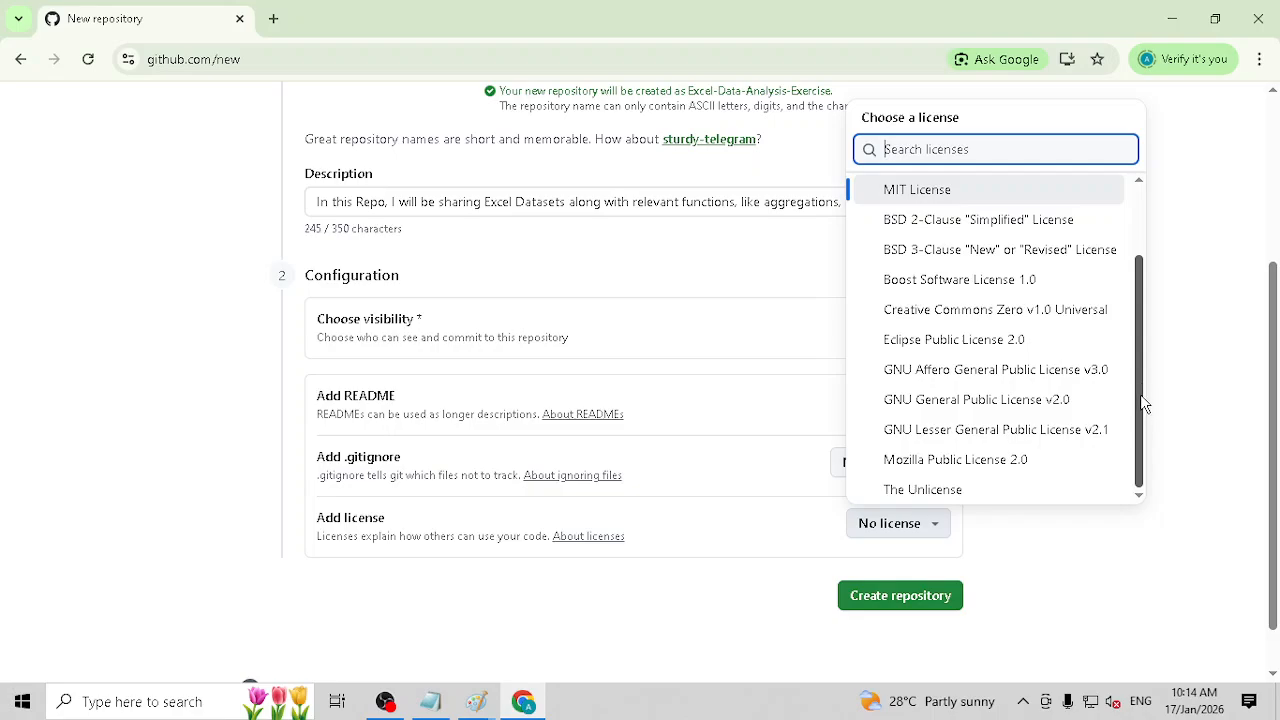
pyautogui.click(1055, 597)
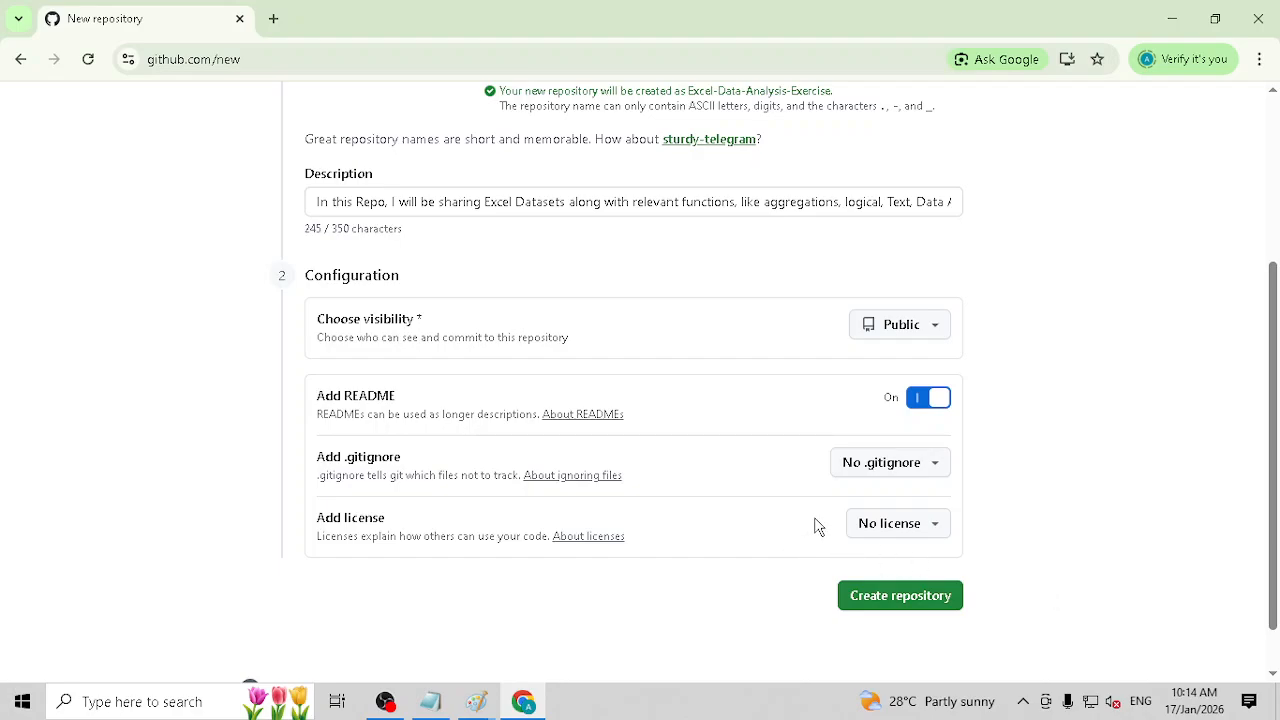
# Step: Review the repository name, description and configuration, and create the repository
pyautogui.scroll(1, 848, 525)
pyautogui.scroll(3, 848, 525)
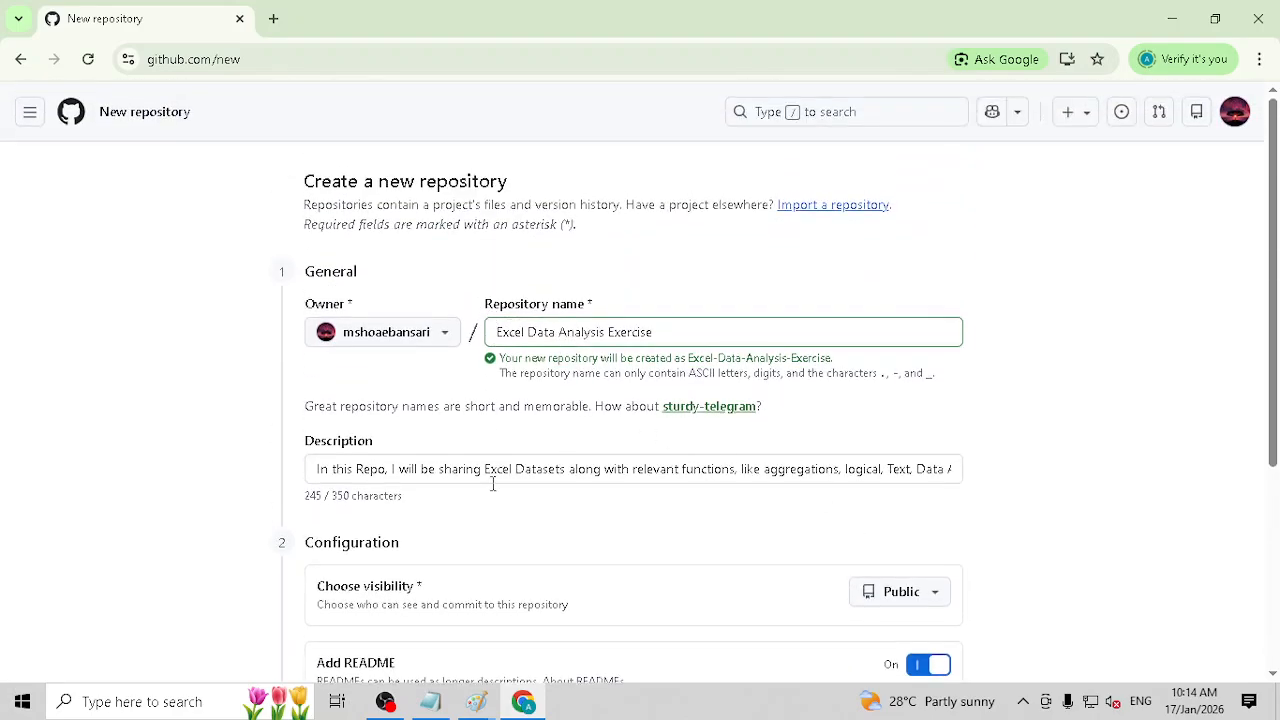
pyautogui.scroll(-1, 663, 503)
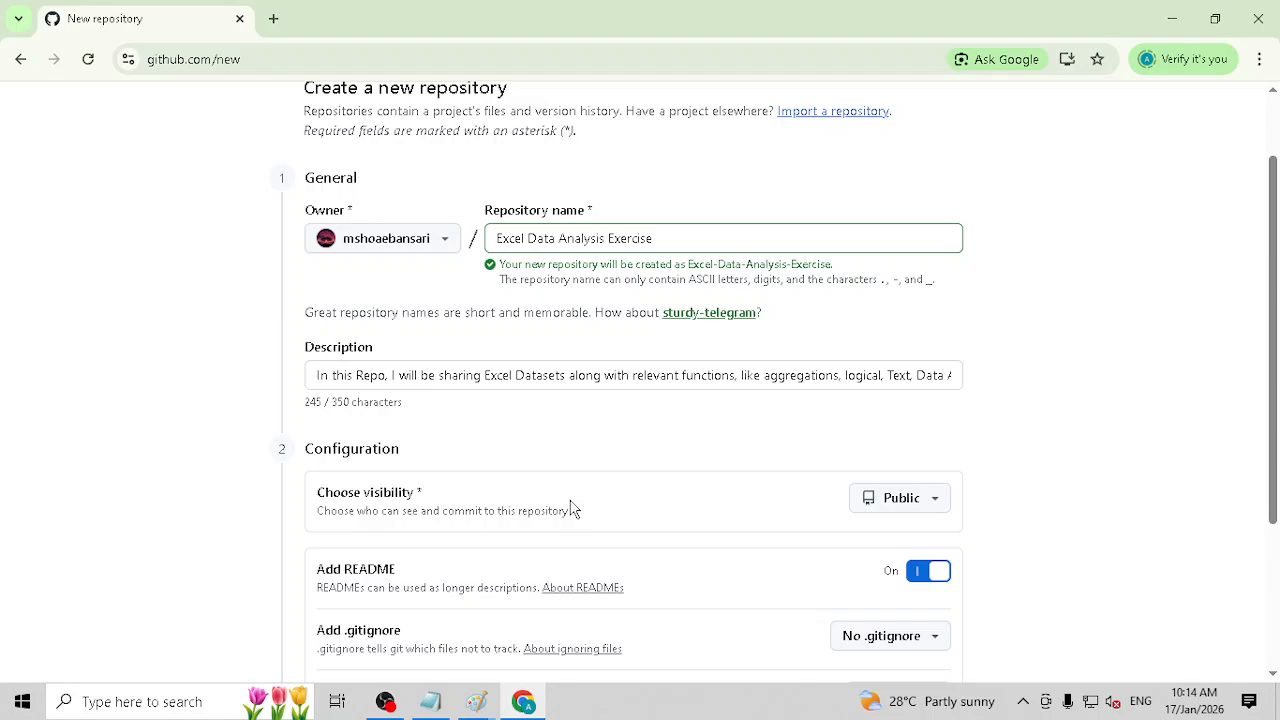
pyautogui.scroll(-2, 900, 510)
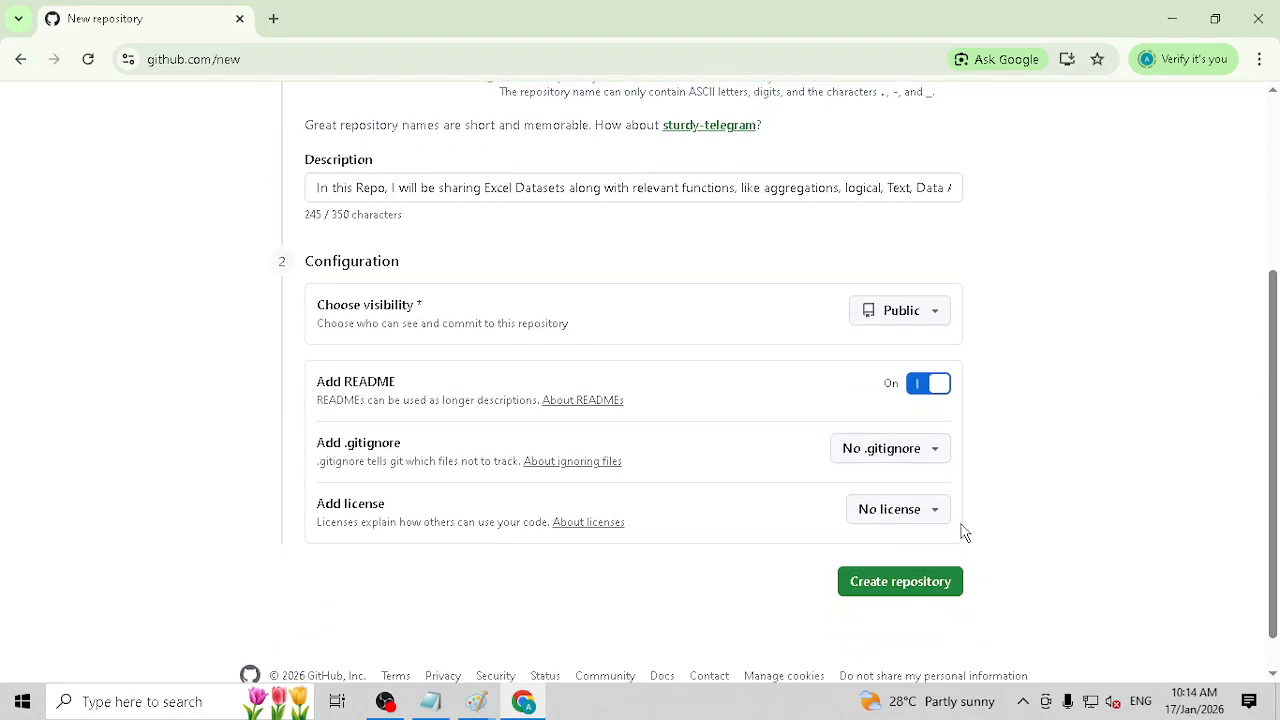
pyautogui.click(904, 588)
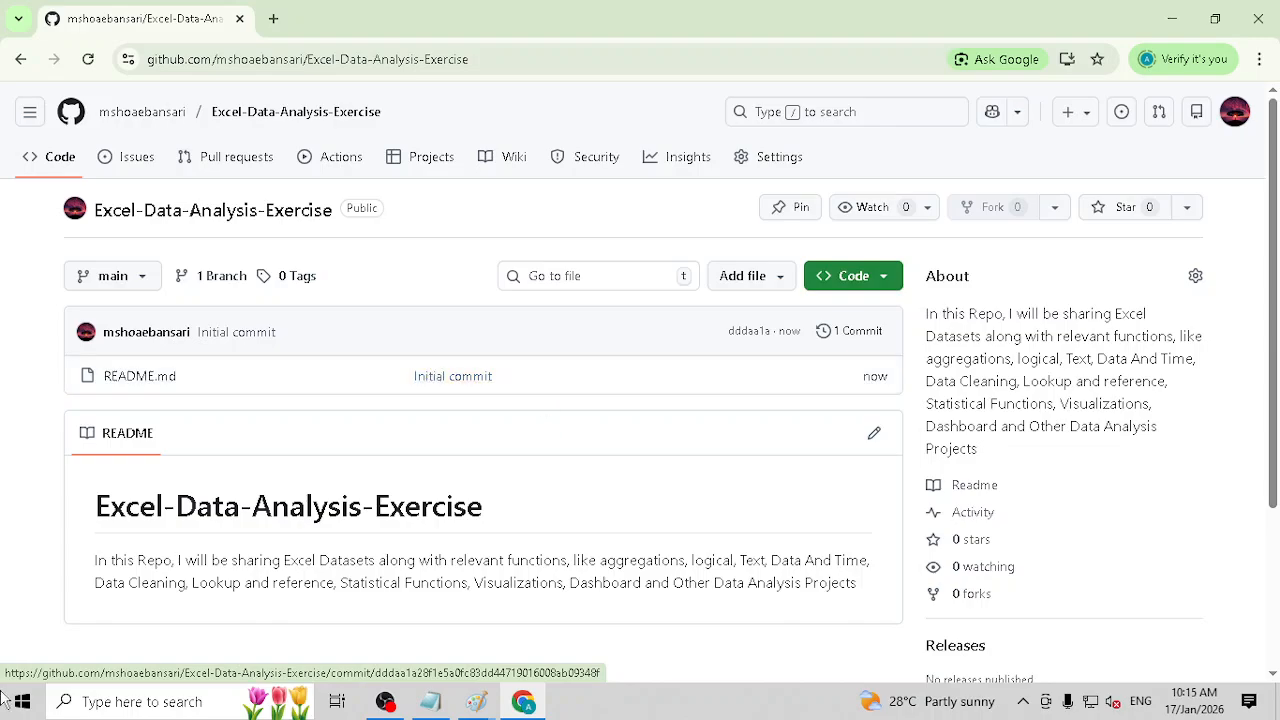
# Step: Open Paint and draw a black-filled circle about 19 px wide near the canvas's upper edge, with a horizontal line through it
pyautogui.press('super')
pyautogui.write('paui')
pyautogui.press('Return')
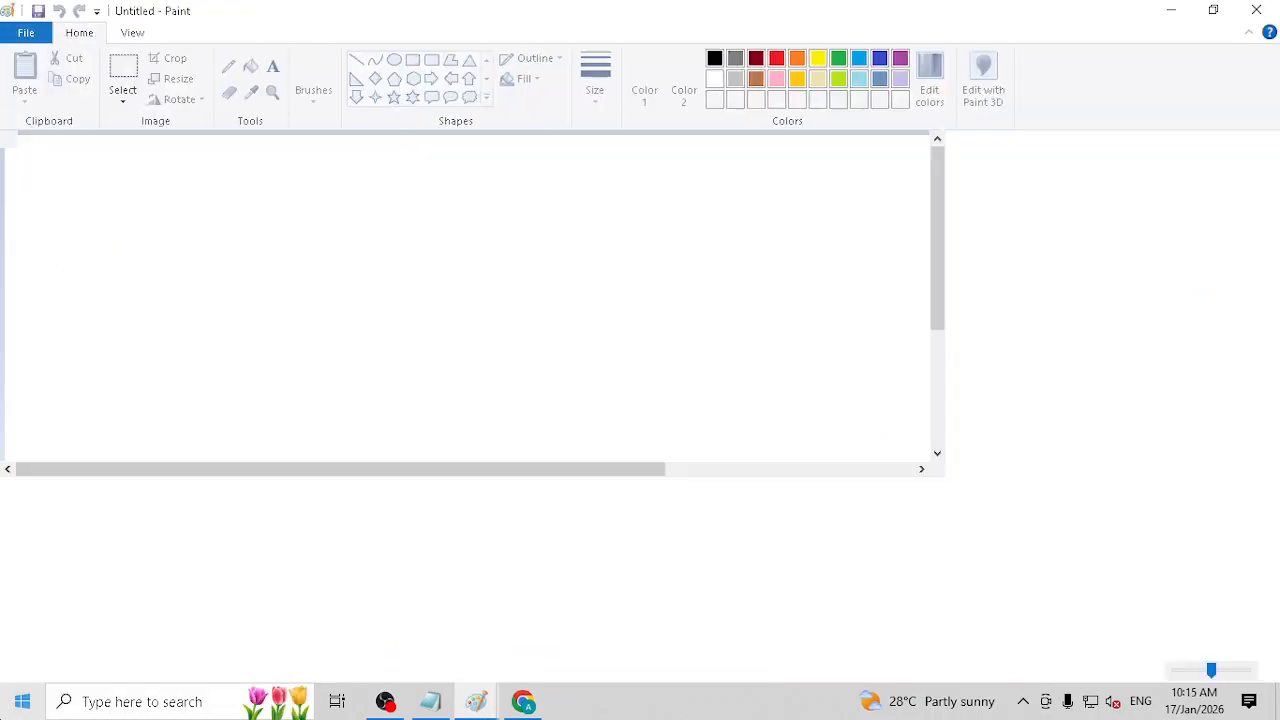
pyautogui.click(412, 60)
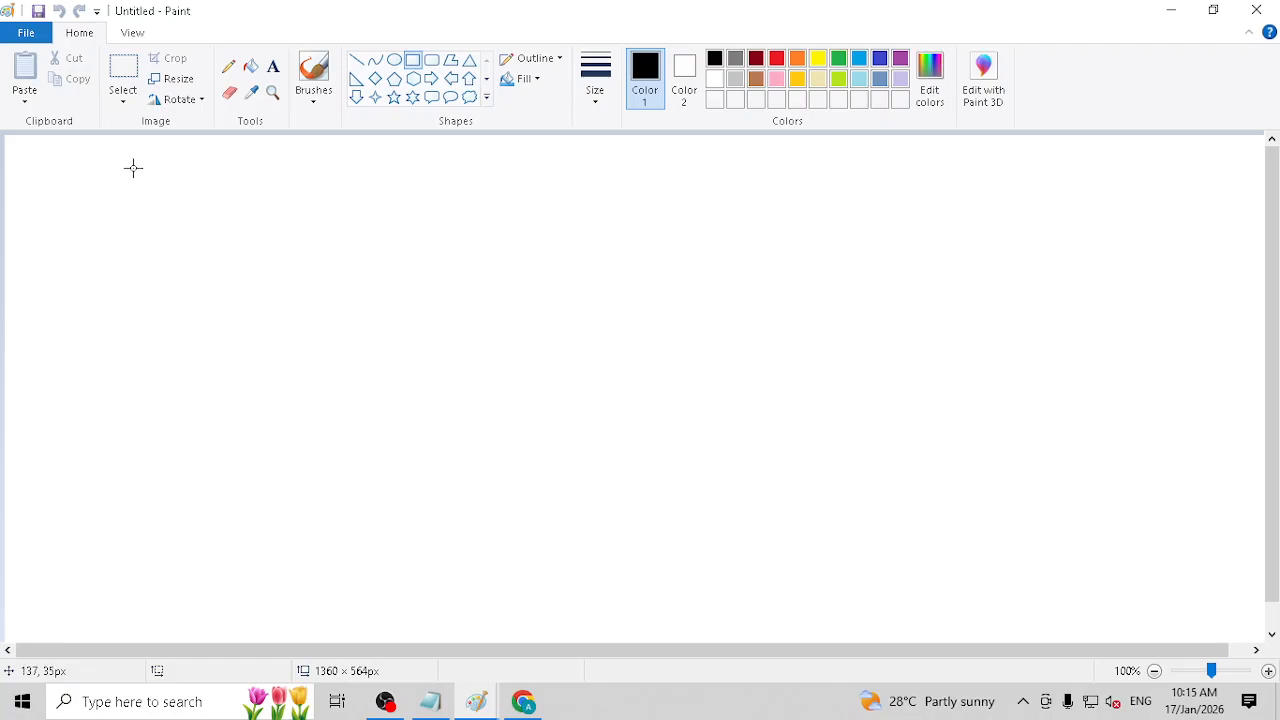
pyautogui.click(397, 62)
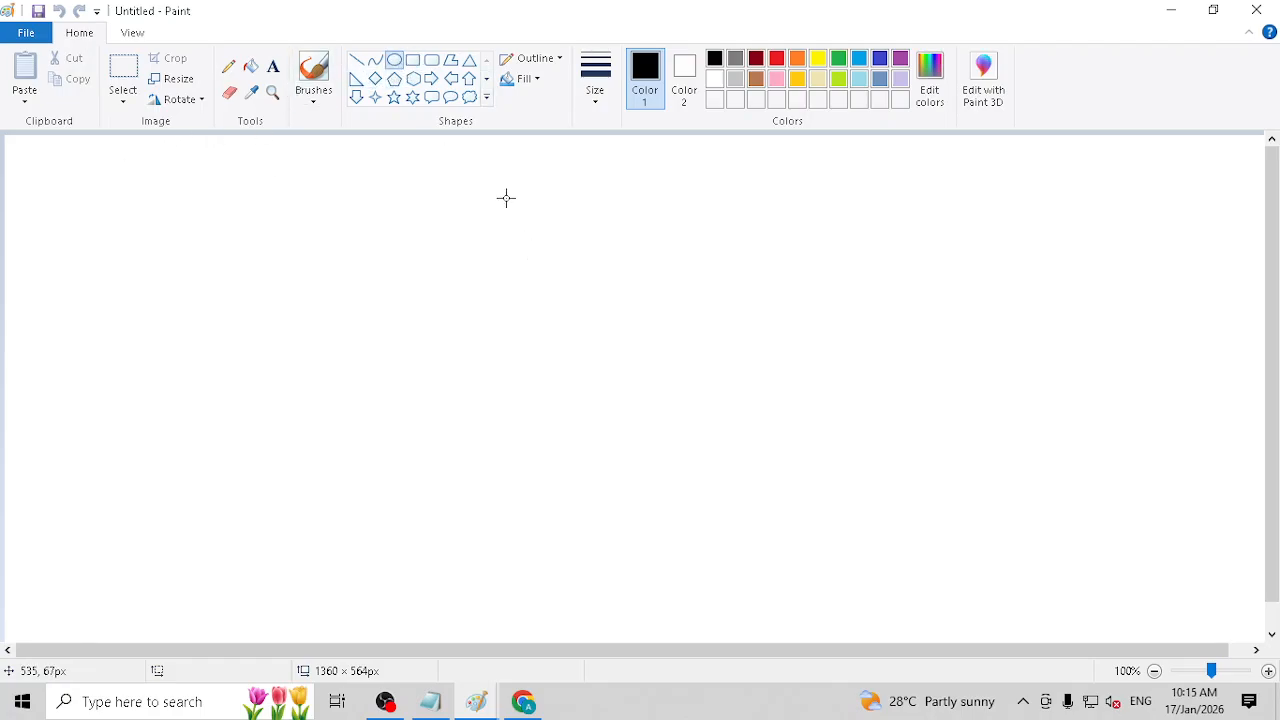
pyautogui.moveTo(501, 170); pyautogui.dragTo(520, 189)
pyautogui.click(250, 66)
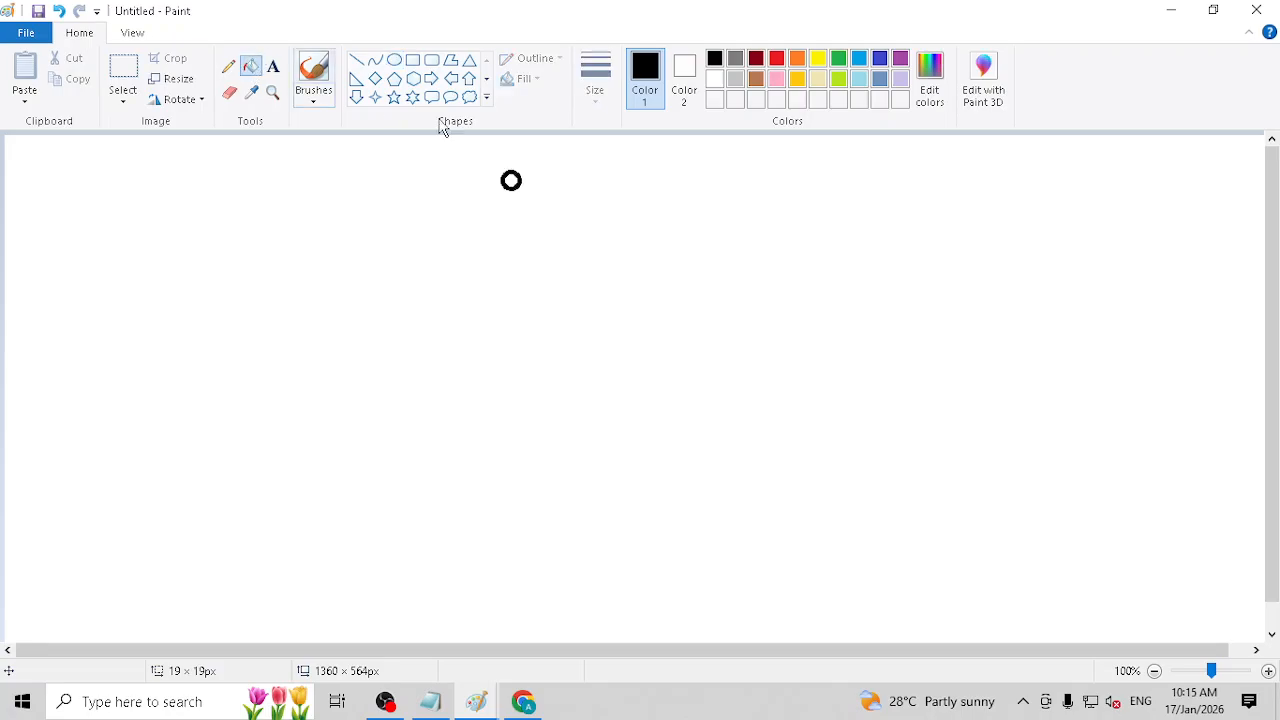
pyautogui.click(511, 180)
pyautogui.click(357, 61)
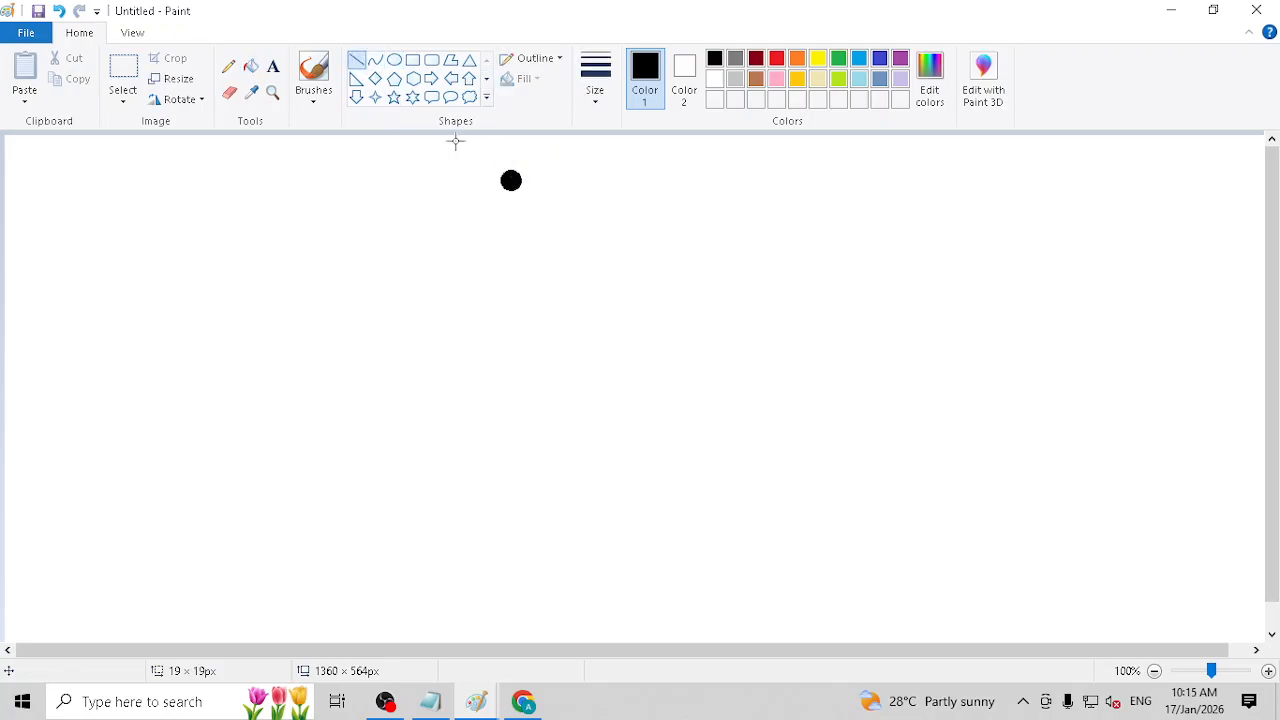
pyautogui.moveTo(452, 181)
pyautogui.mouseDown()
pyautogui.moveTo(660, 180)
pyautogui.moveTo(737, 207)
pyautogui.mouseUp()
# Step: Add the two-line label "initial commit" and "17 Jan 2026 10:15 am" beside the circle, widening the text box so the date and time fit one line
pyautogui.click(273, 67)
pyautogui.write('initia;')
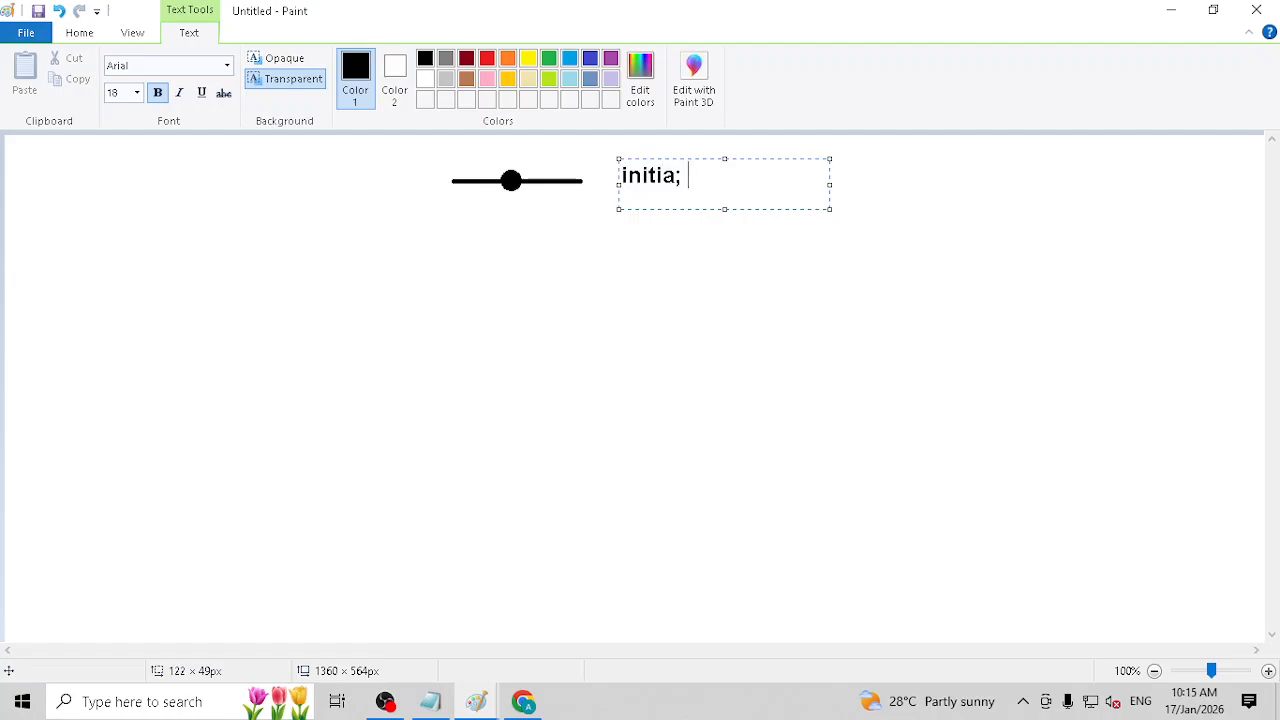
pyautogui.press('BackSpace')
pyautogui.write('l commit')
pyautogui.press('Return')
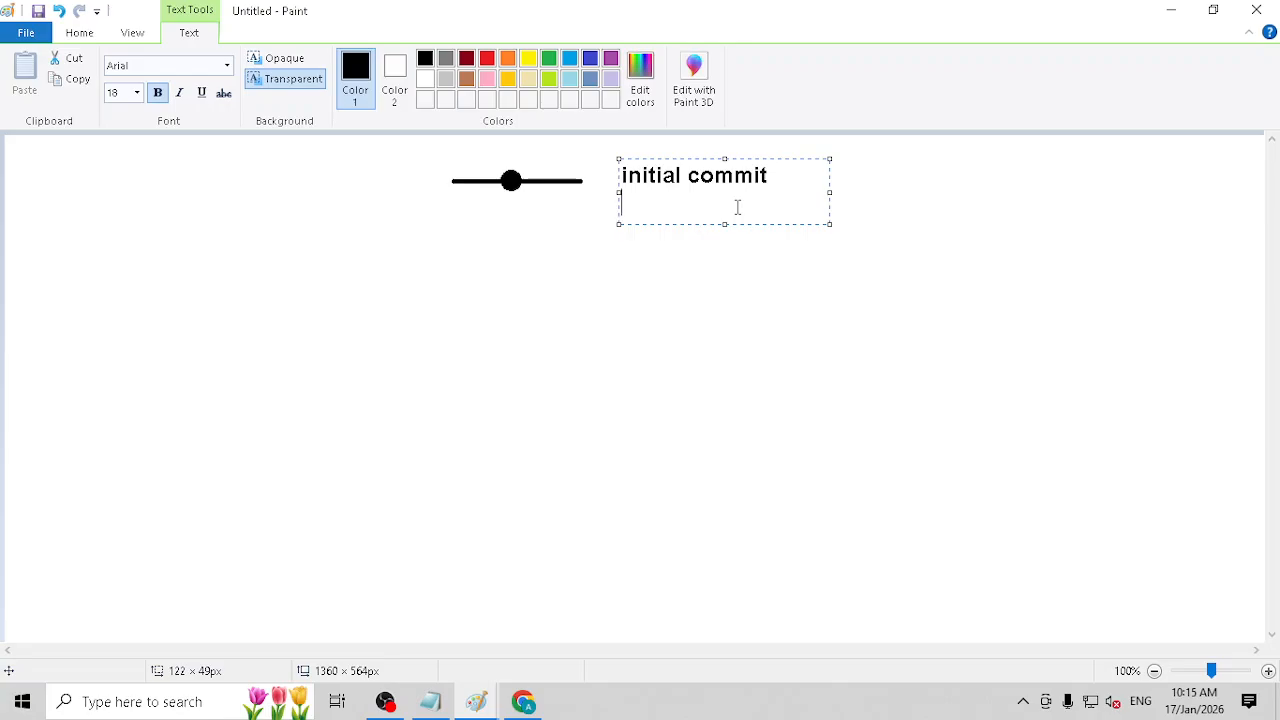
pyautogui.write('17 Jan 2026 ')
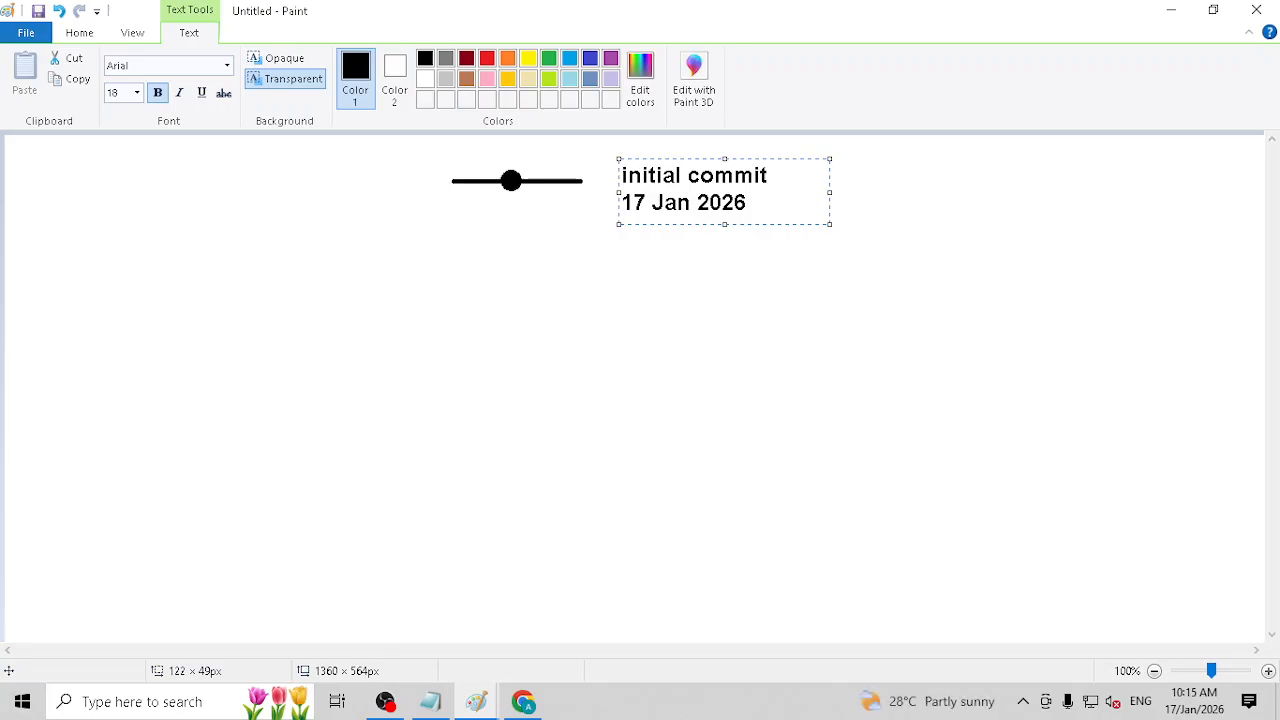
pyautogui.write('10:15 am')
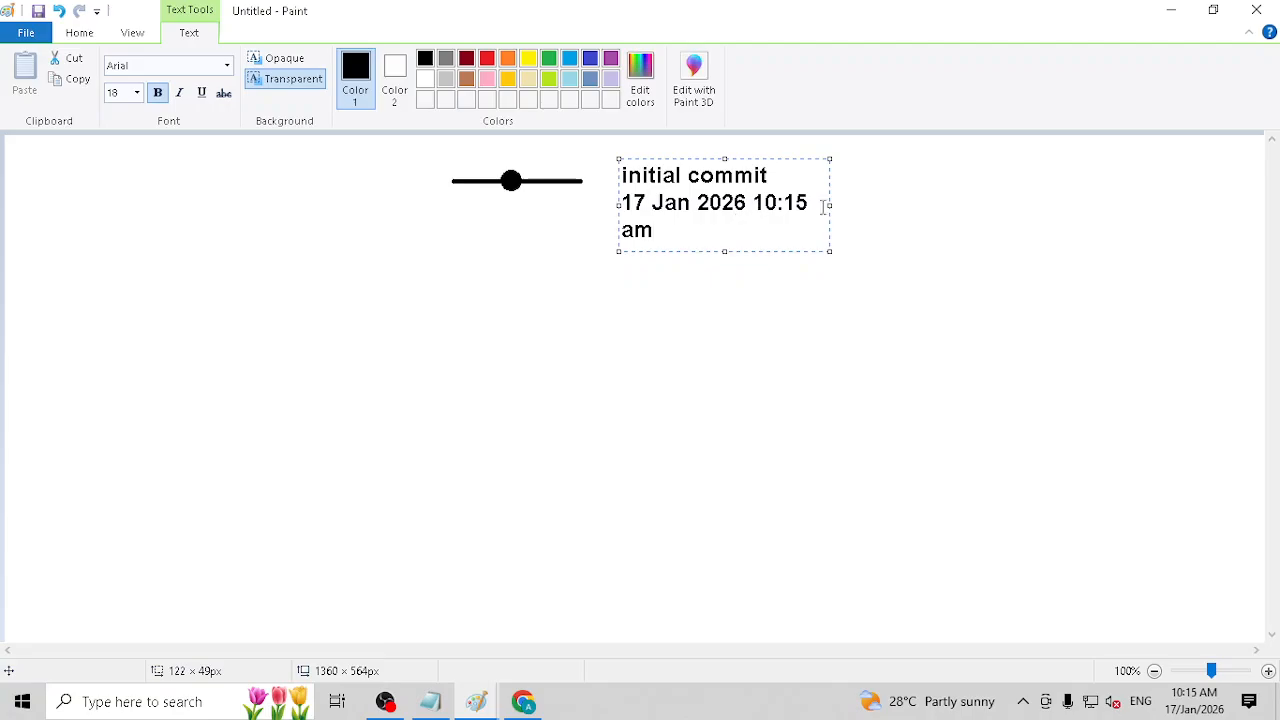
pyautogui.moveTo(831, 202); pyautogui.dragTo(951, 195)
pyautogui.click(1040, 246)
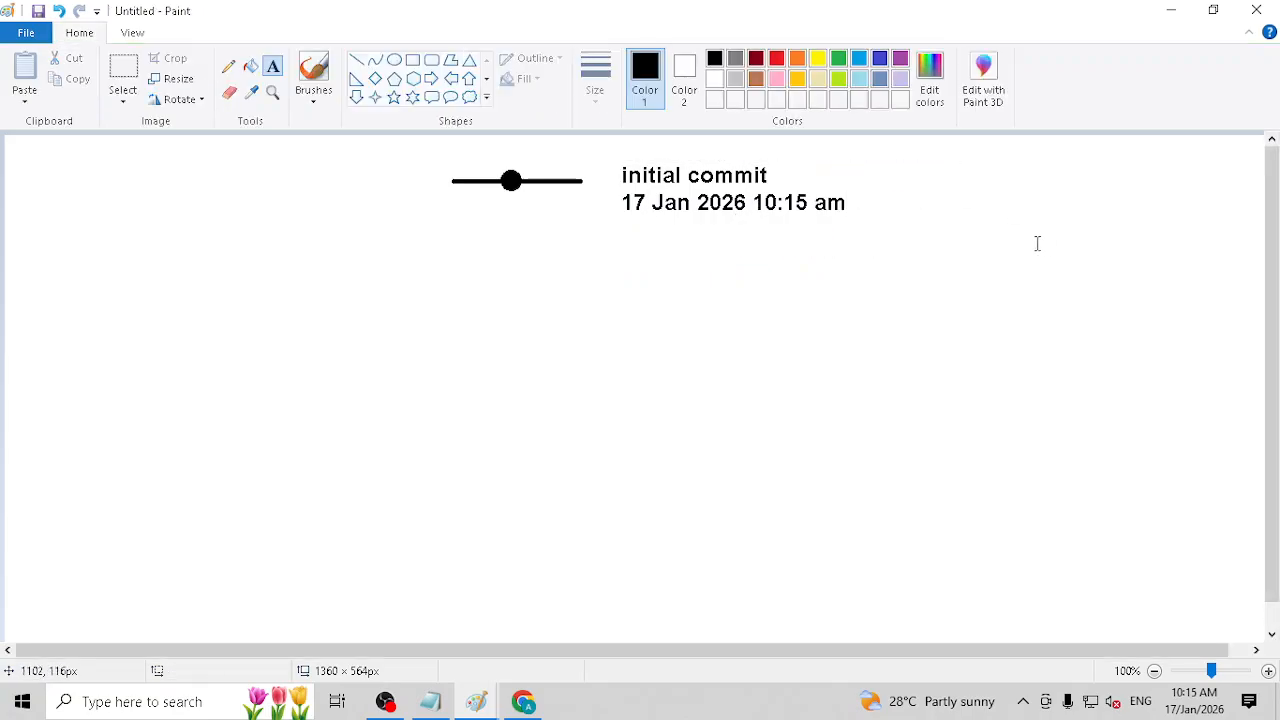
pyautogui.click(228, 66)
pyautogui.moveTo(497, 290)
pyautogui.mouseDown()
pyautogui.moveTo(389, 254)
pyautogui.moveTo(432, 197)
pyautogui.moveTo(417, 205)
pyautogui.mouseUp()
pyautogui.hotkey('ctrl', 'z')
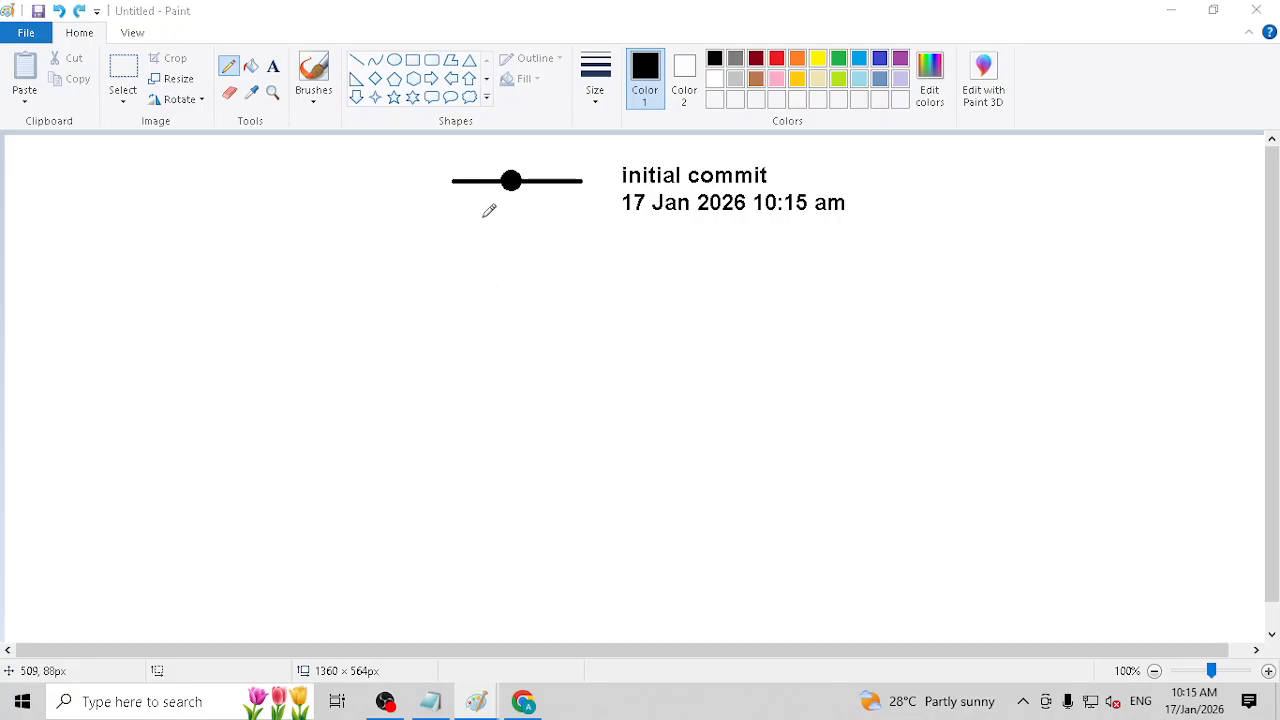
# Step: Switch to the GitHub repository in Chrome and add Conditional Formatting.xlsx from the Desktop as a file to upload
pyautogui.hotkey('alt', 'Tab')
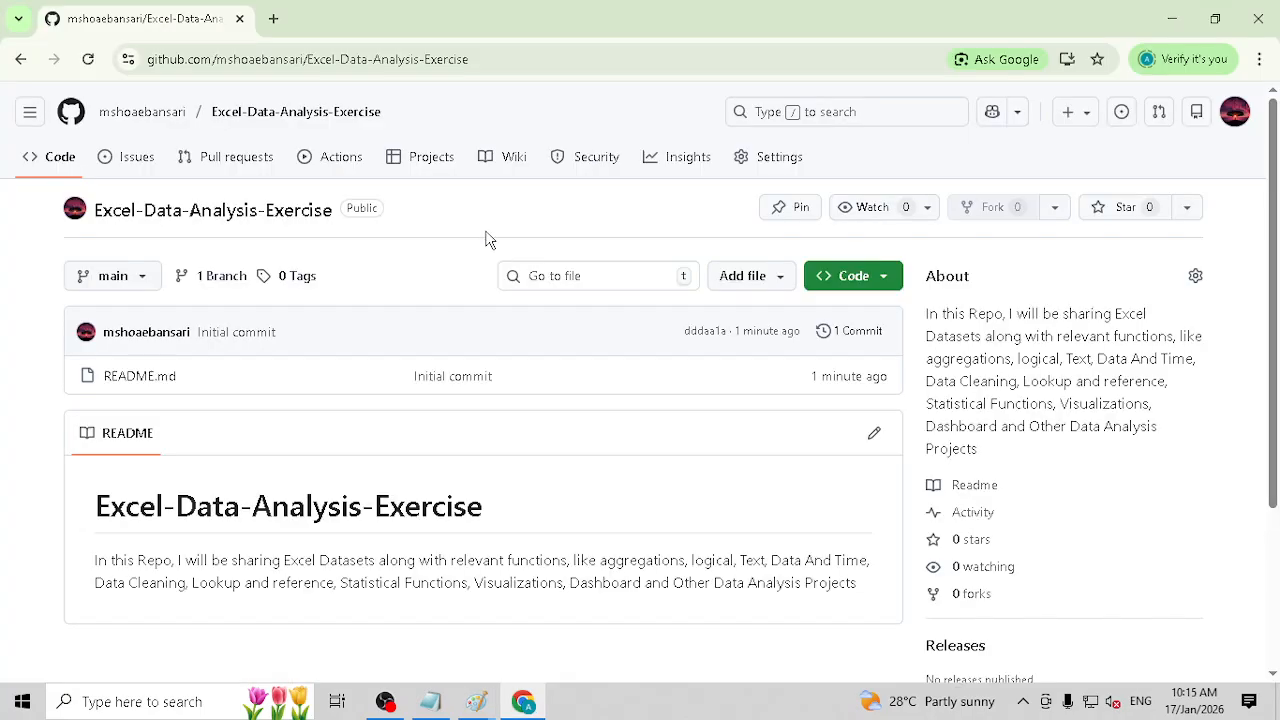
pyautogui.click(780, 287)
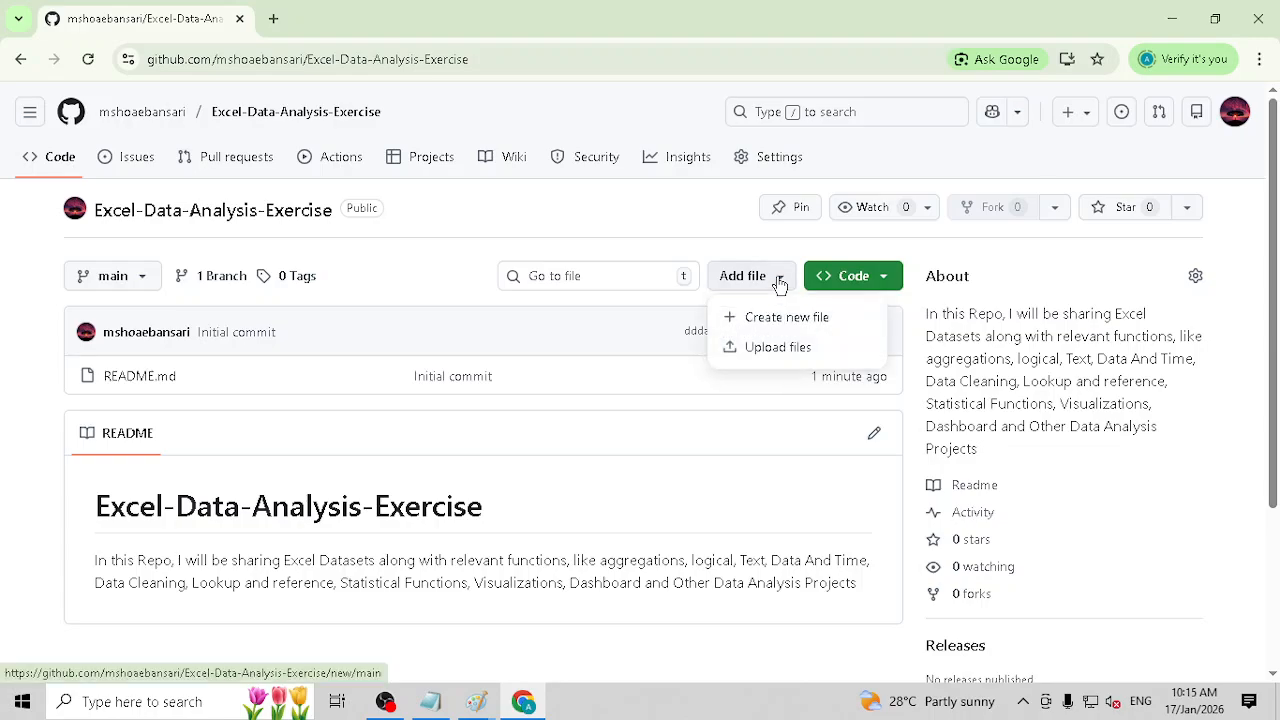
pyautogui.click(782, 350)
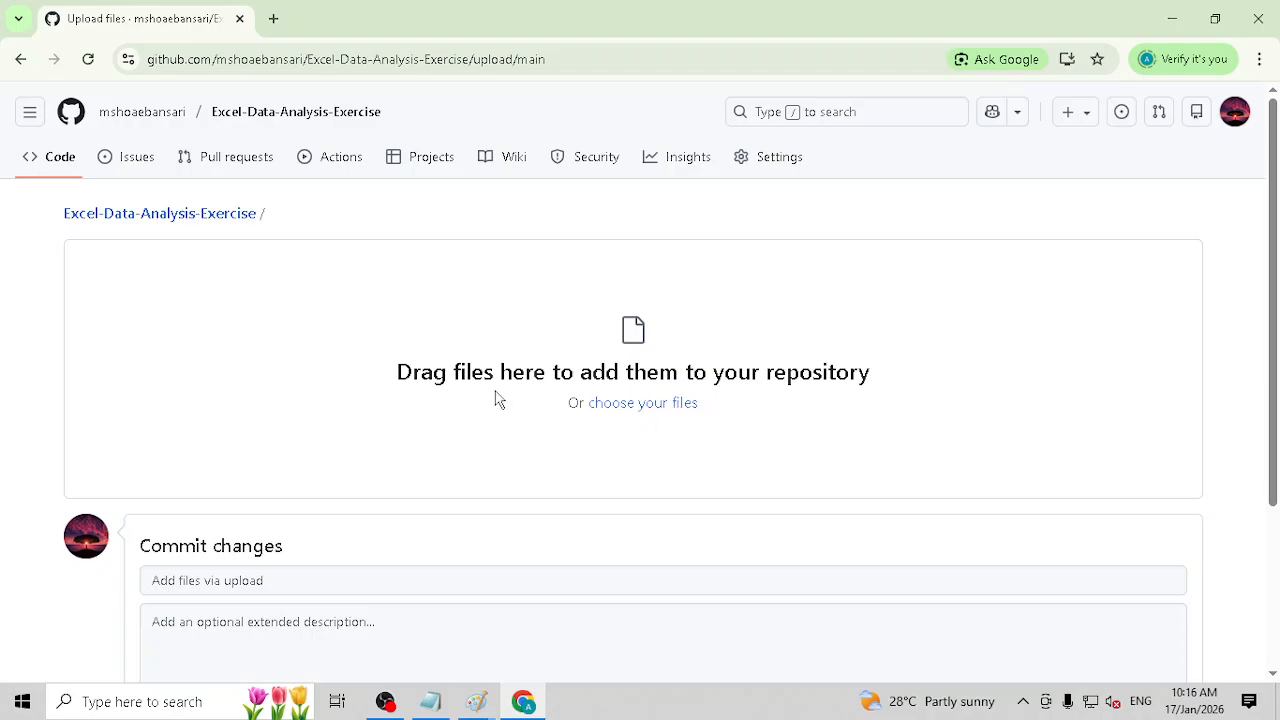
pyautogui.click(662, 405)
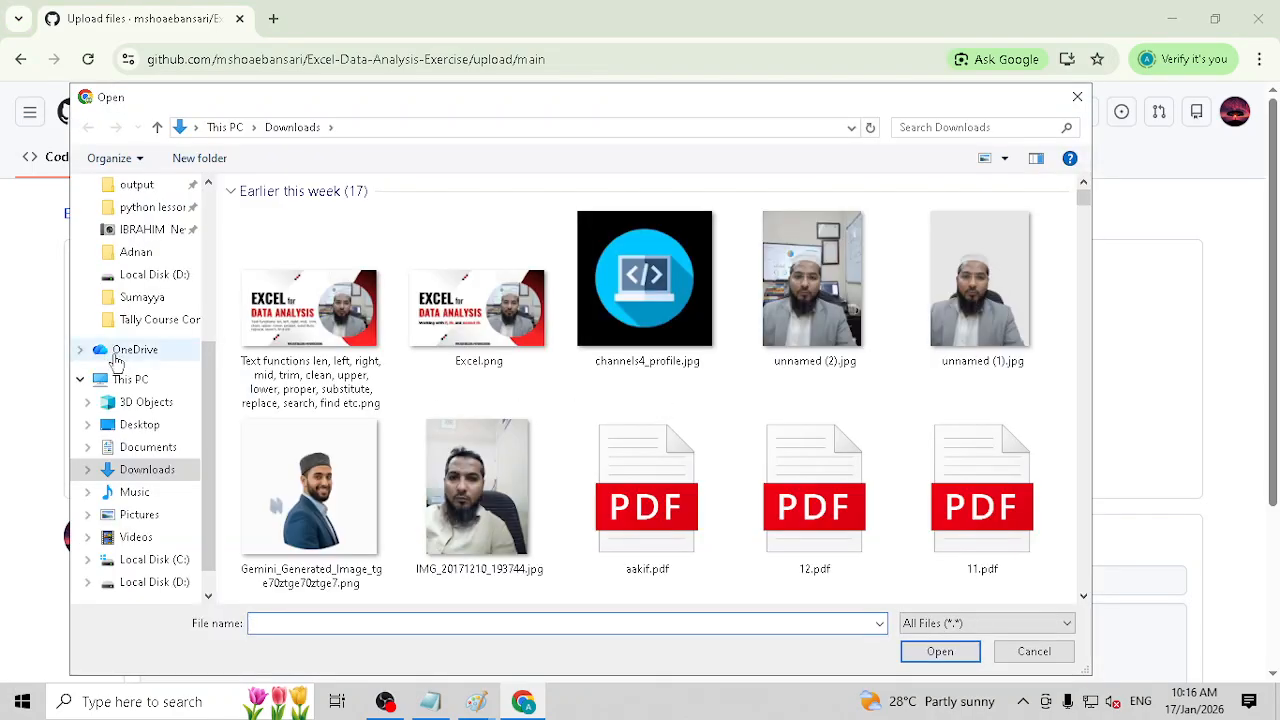
pyautogui.click(140, 402)
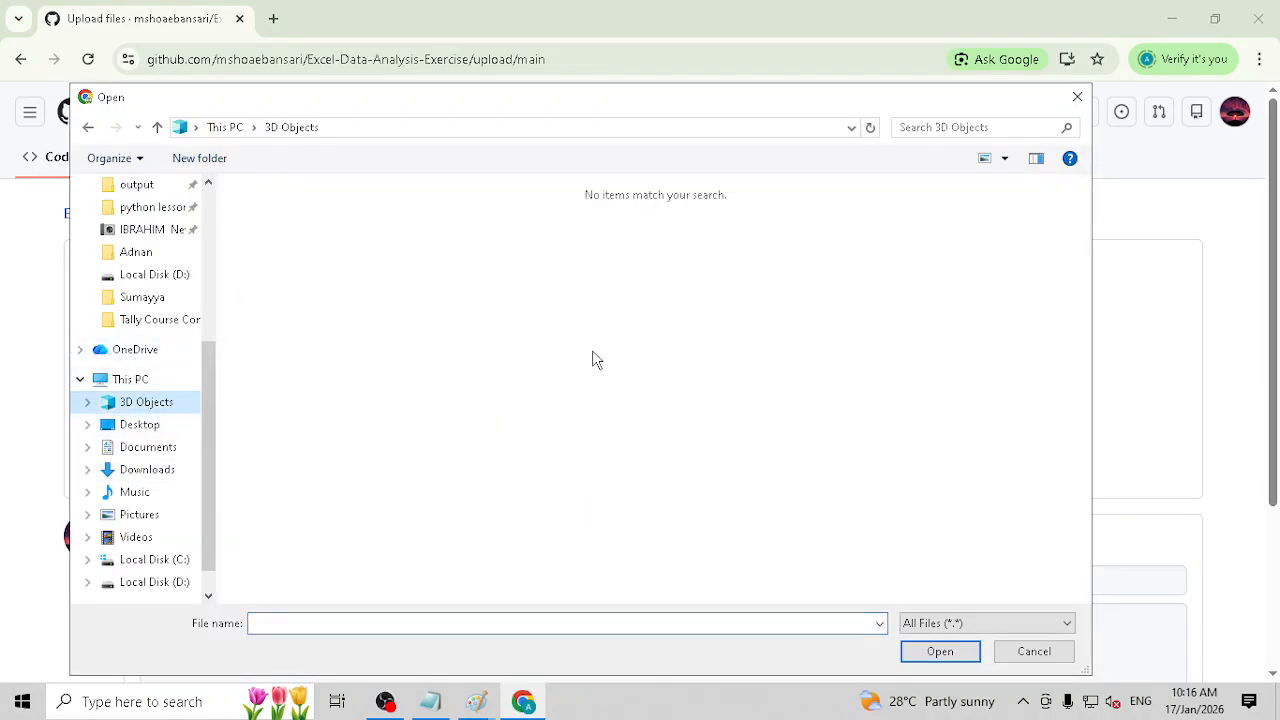
pyautogui.click(136, 424)
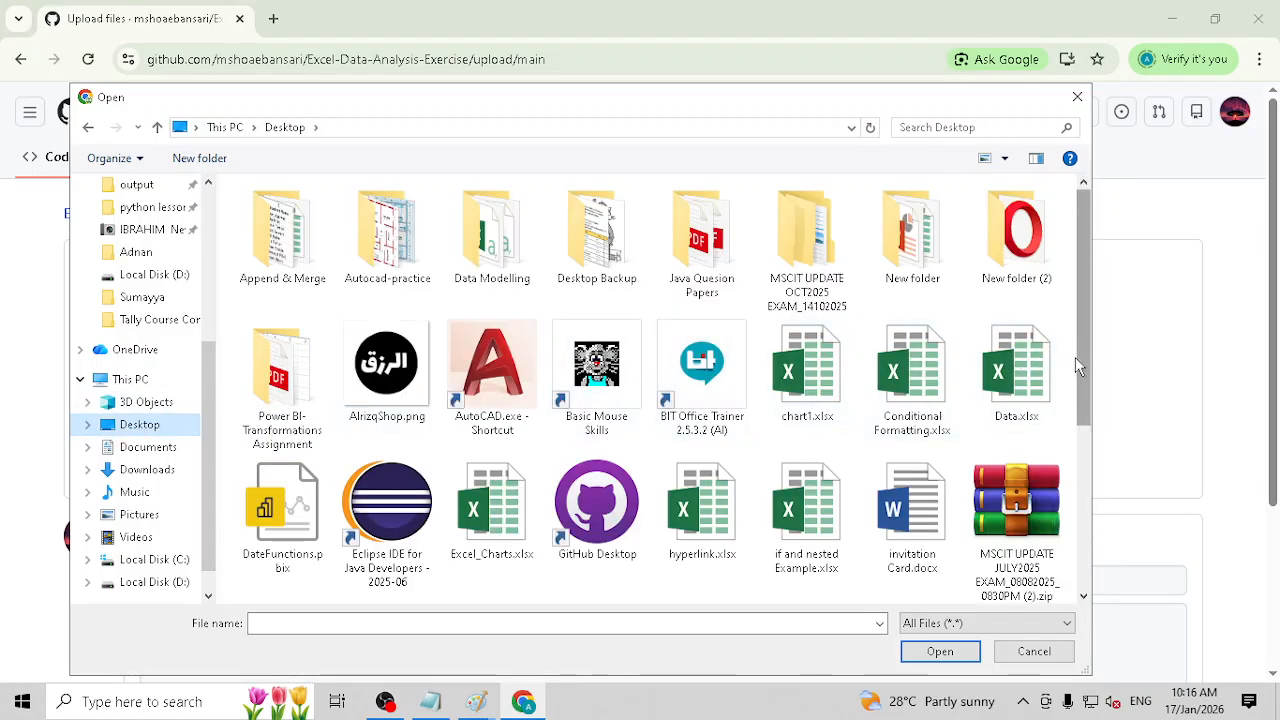
pyautogui.click(927, 385)
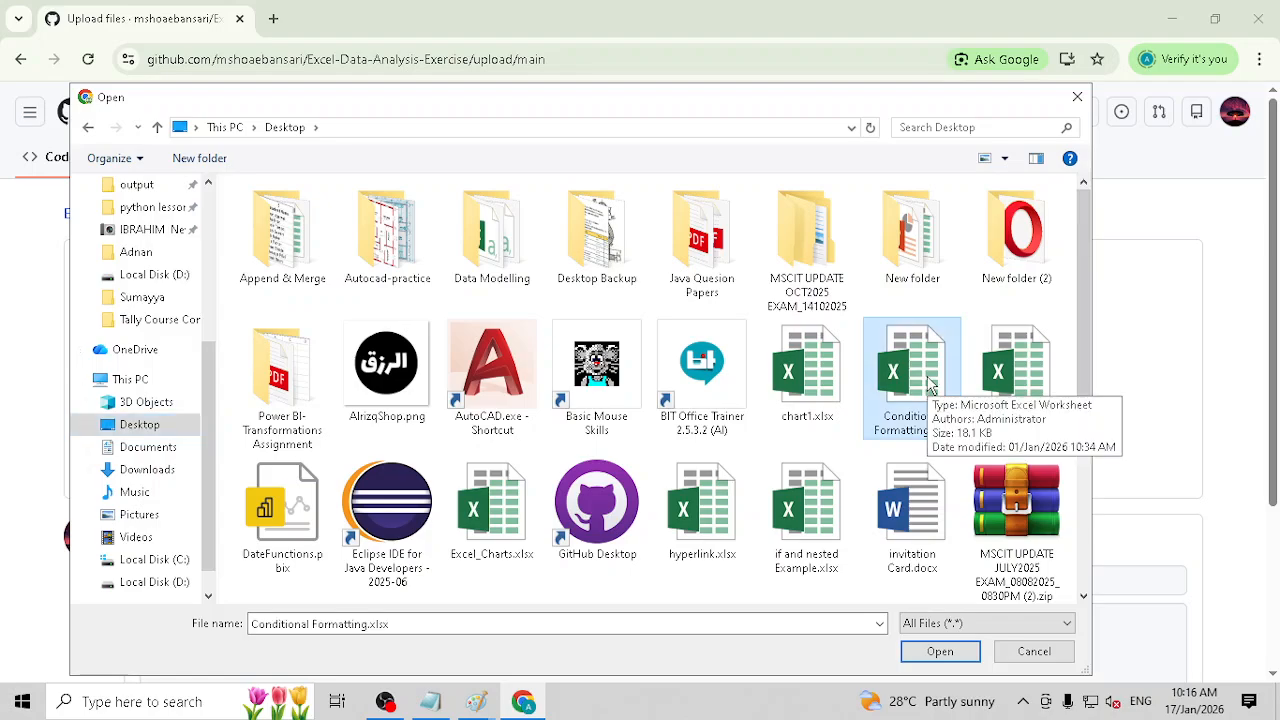
pyautogui.click(940, 652)
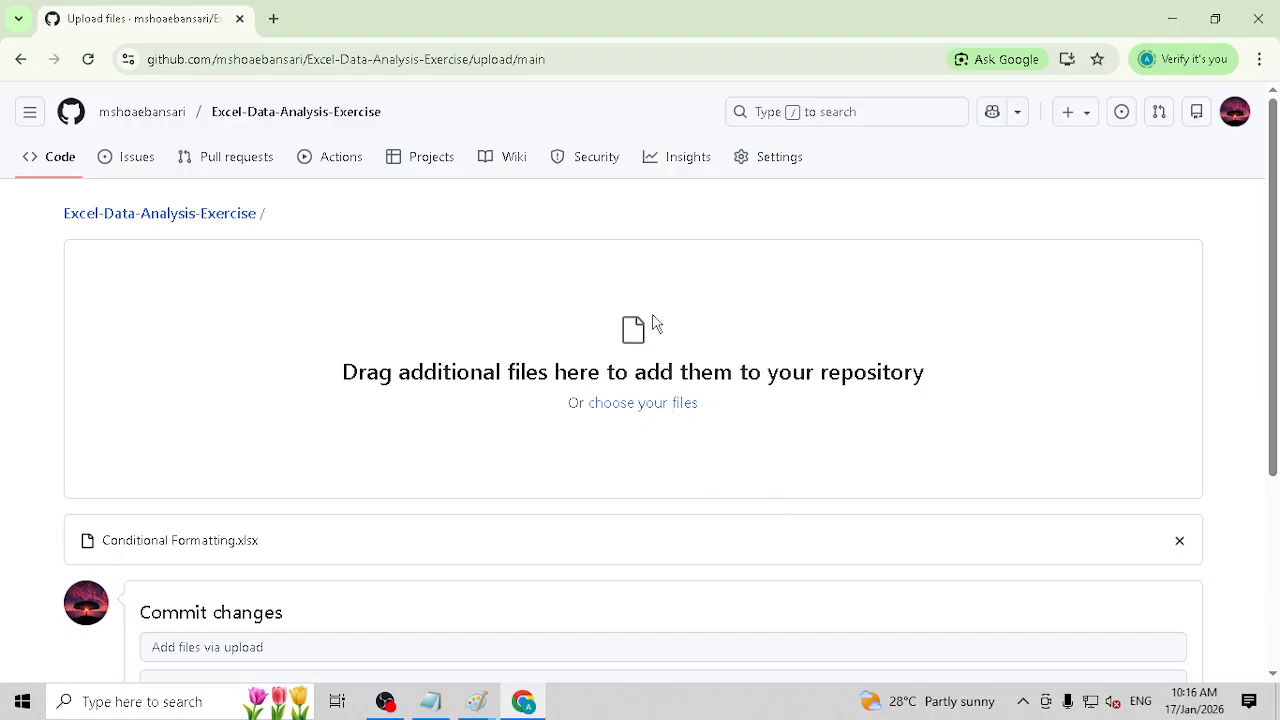
pyautogui.scroll(-2, 651, 323)
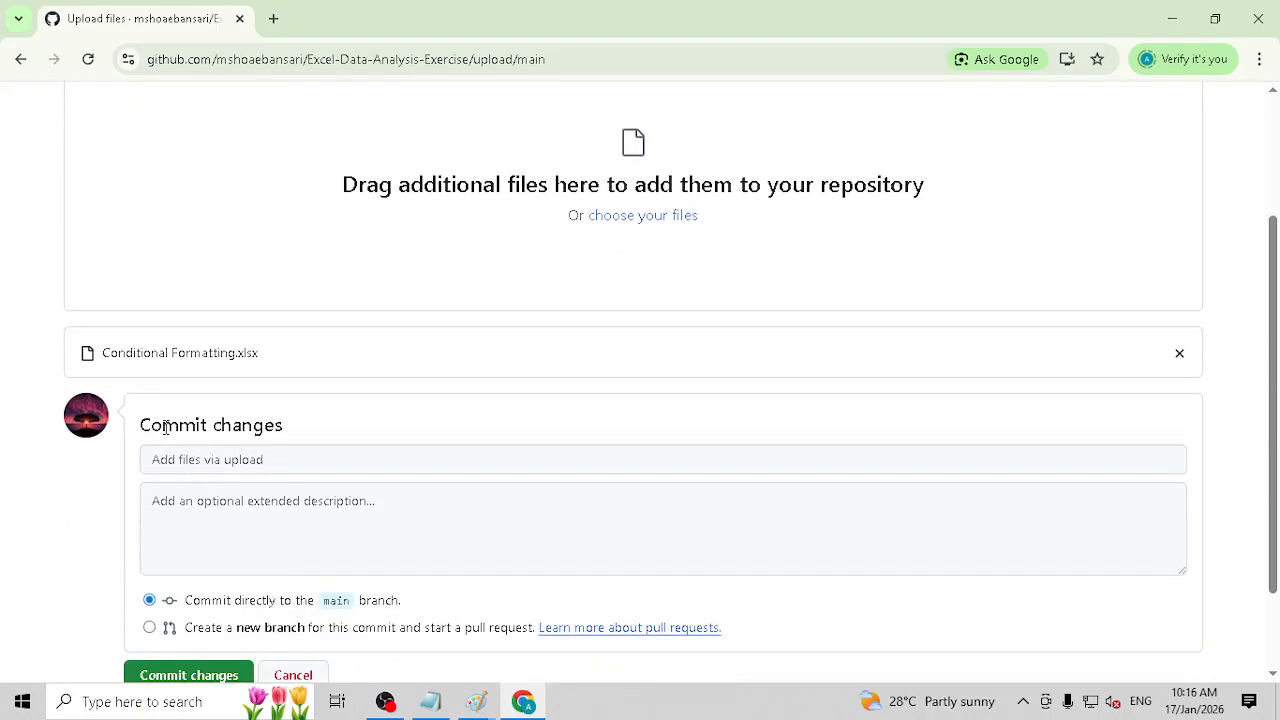
pyautogui.moveTo(166, 428); pyautogui.dragTo(283, 428)
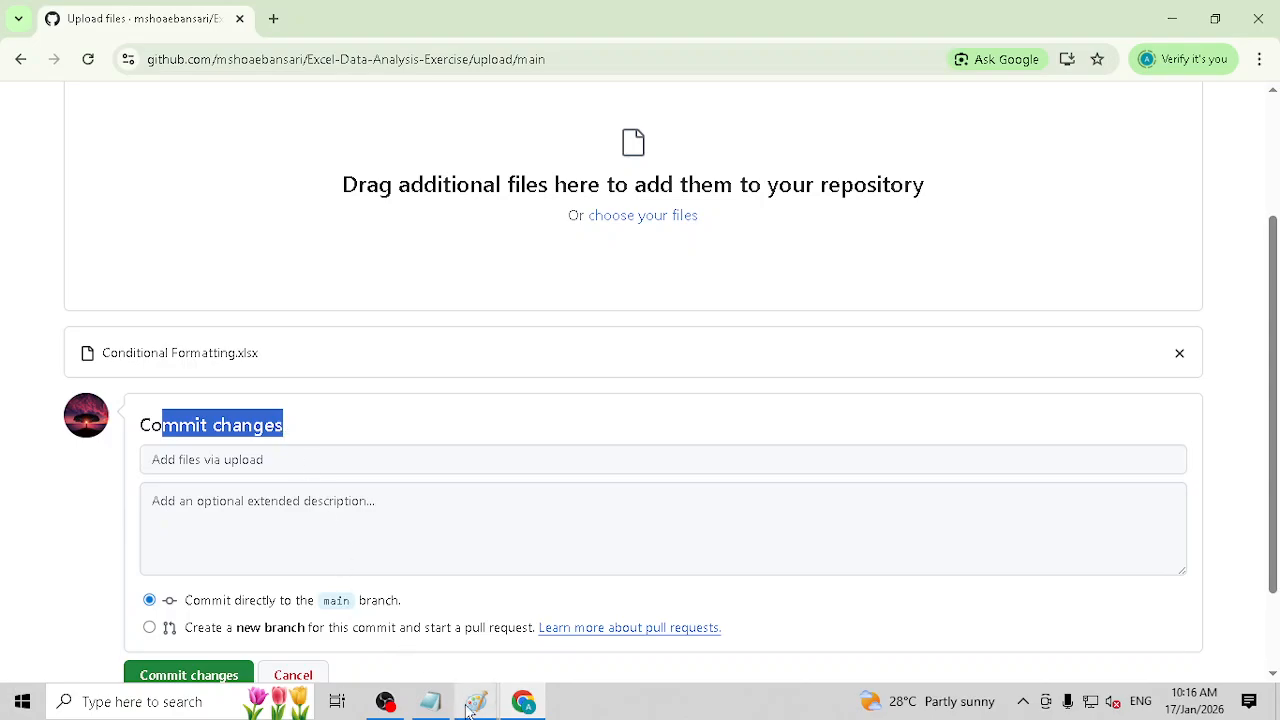
# Step: Switch to the Paint commit diagram and add a black-filled circle about 21 px wide below the first commit's circle
pyautogui.moveTo(498, 690)
pyautogui.click(641, 636)
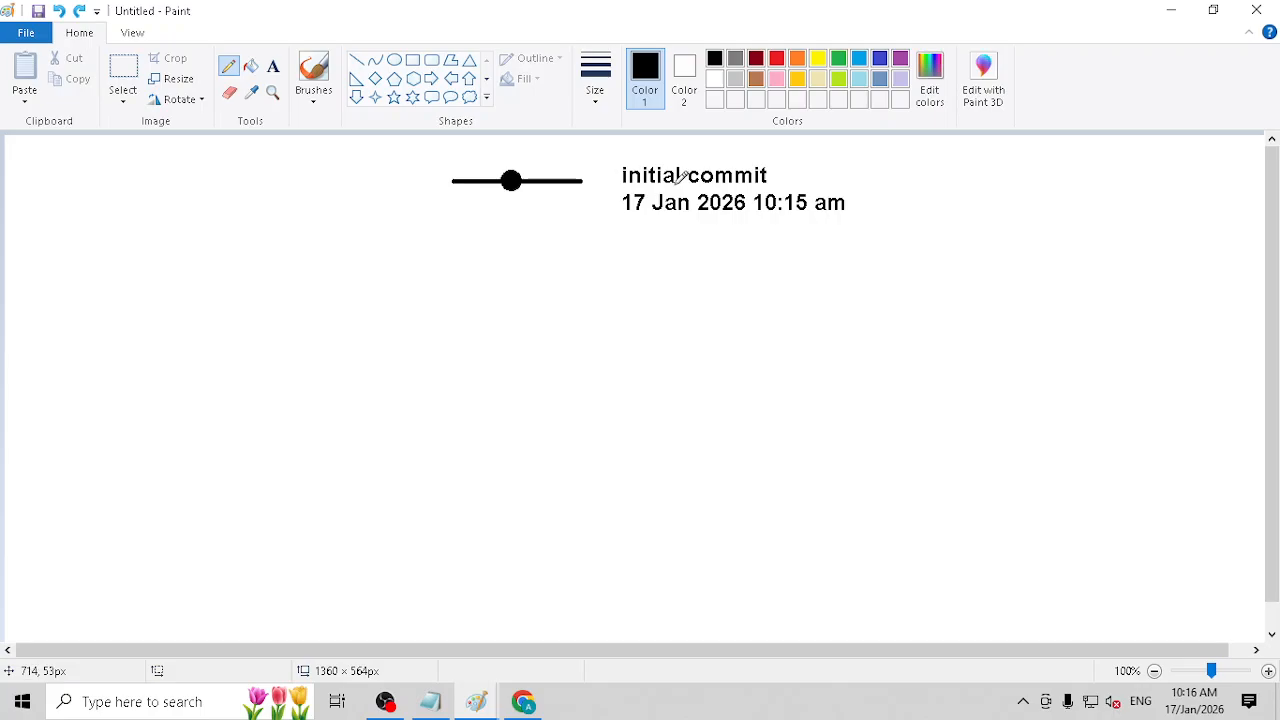
pyautogui.click(394, 59)
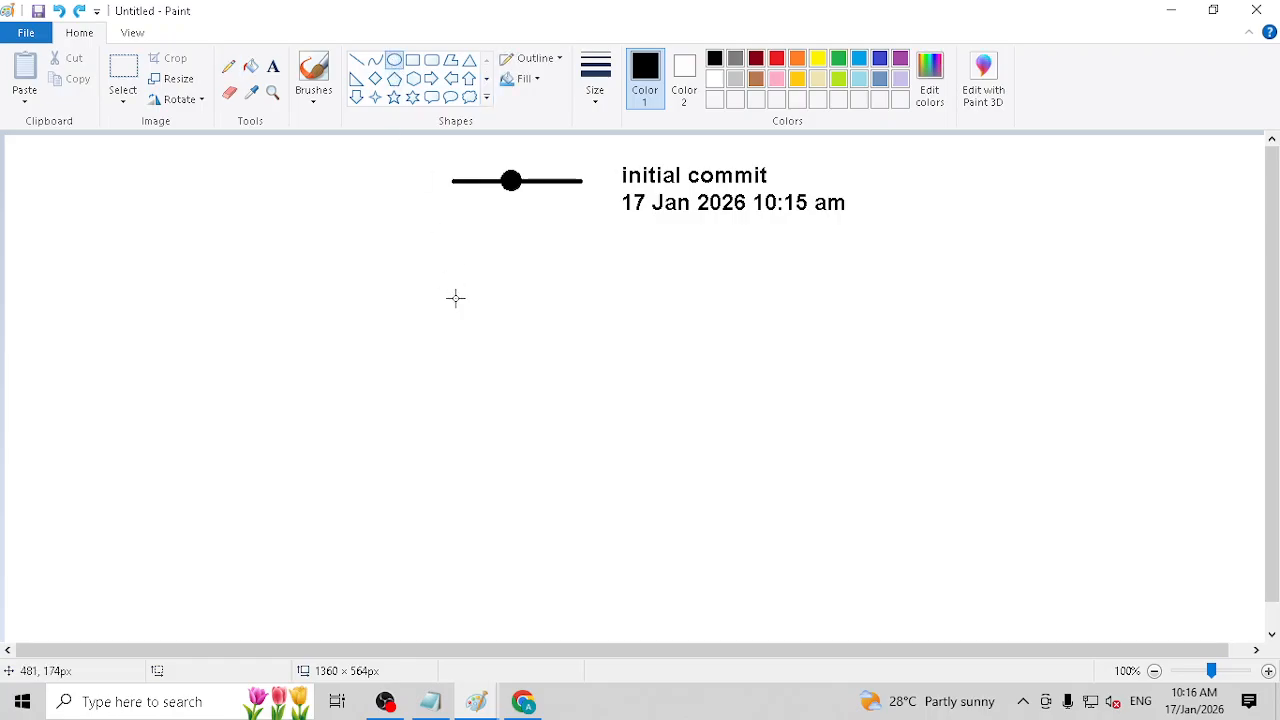
pyautogui.moveTo(504, 291); pyautogui.dragTo(524, 312)
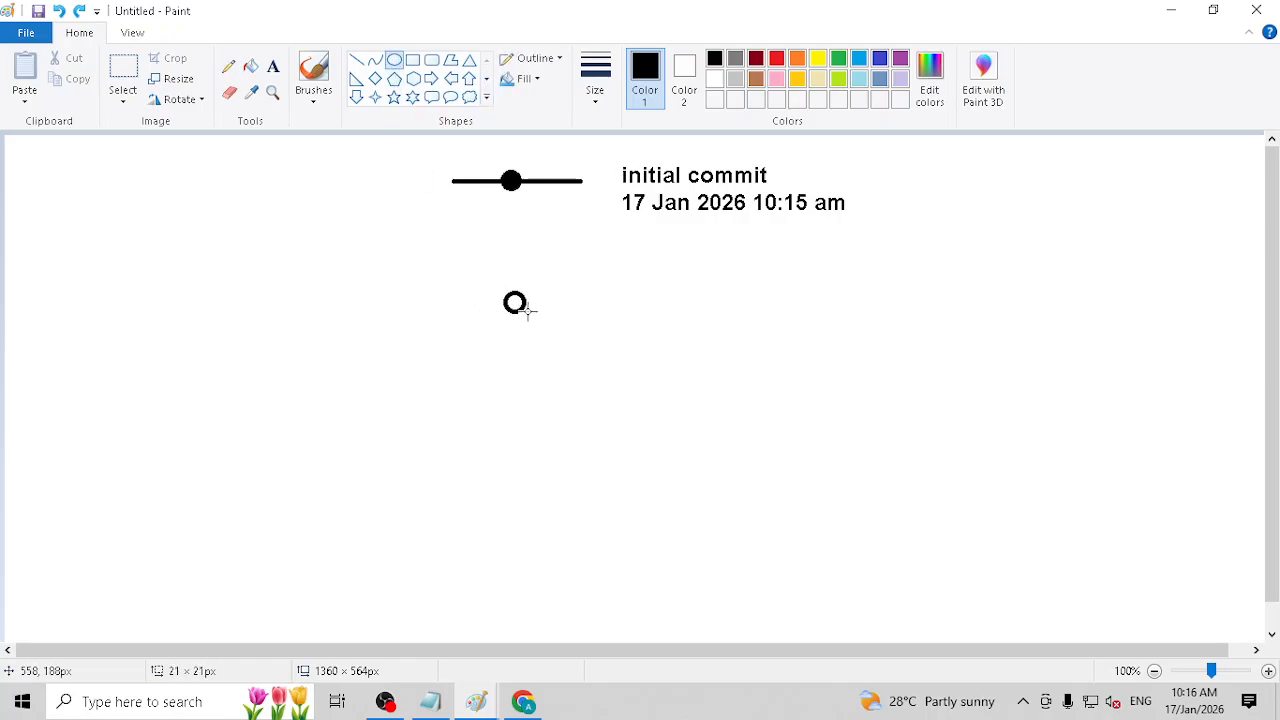
pyautogui.click(250, 66)
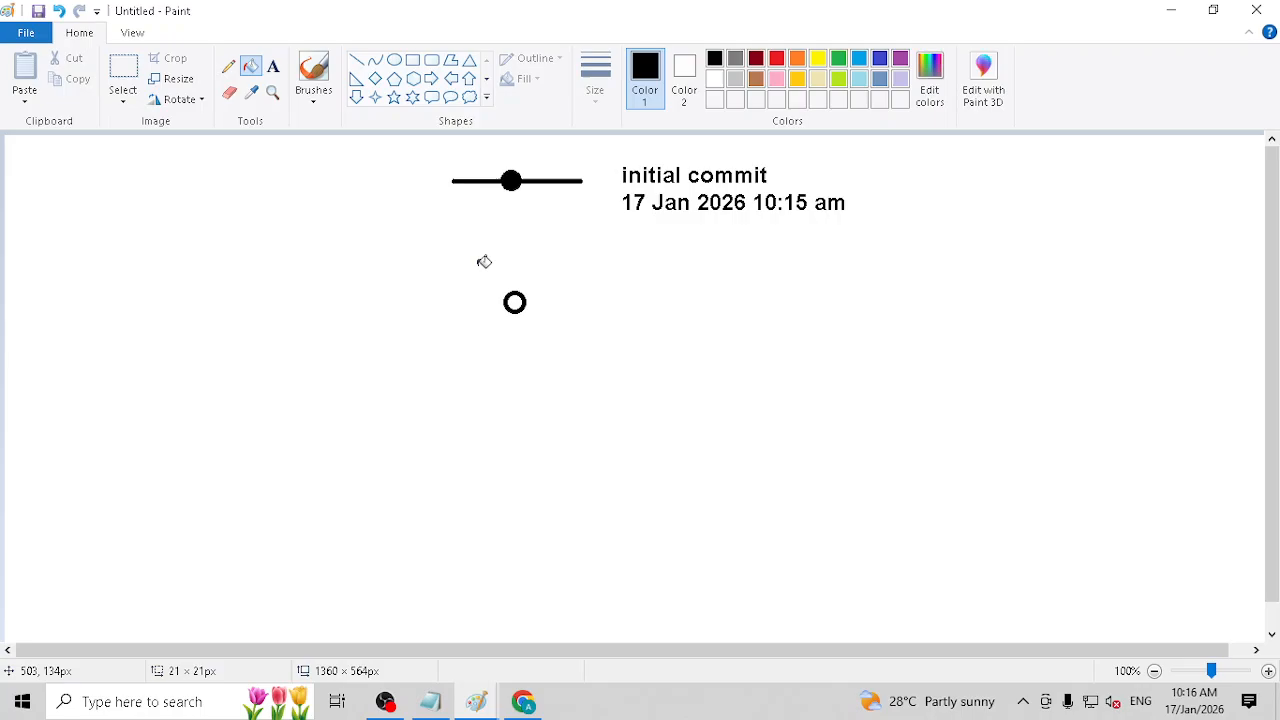
pyautogui.click(514, 302)
# Step: Add the two-line label "New File" and "conditional Formatting Added" beside the second circle, widening its text box to about 441 px
pyautogui.click(273, 67)
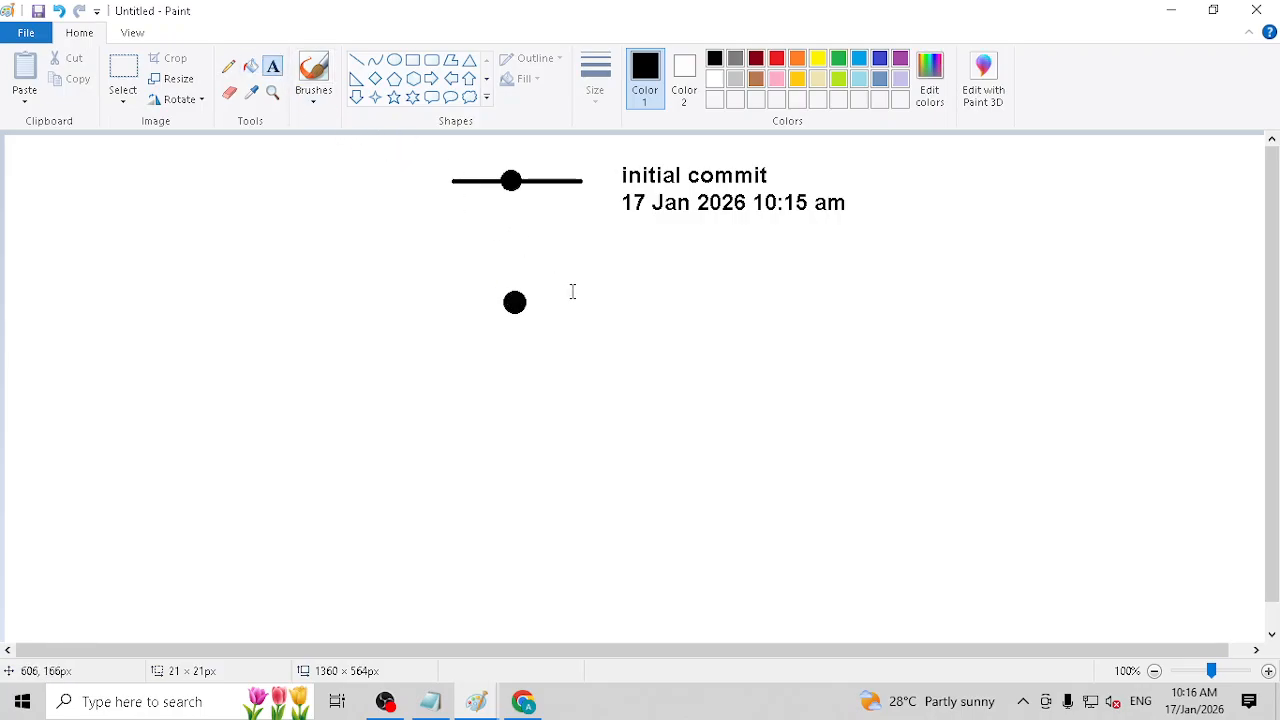
pyautogui.moveTo(566, 277); pyautogui.dragTo(858, 340)
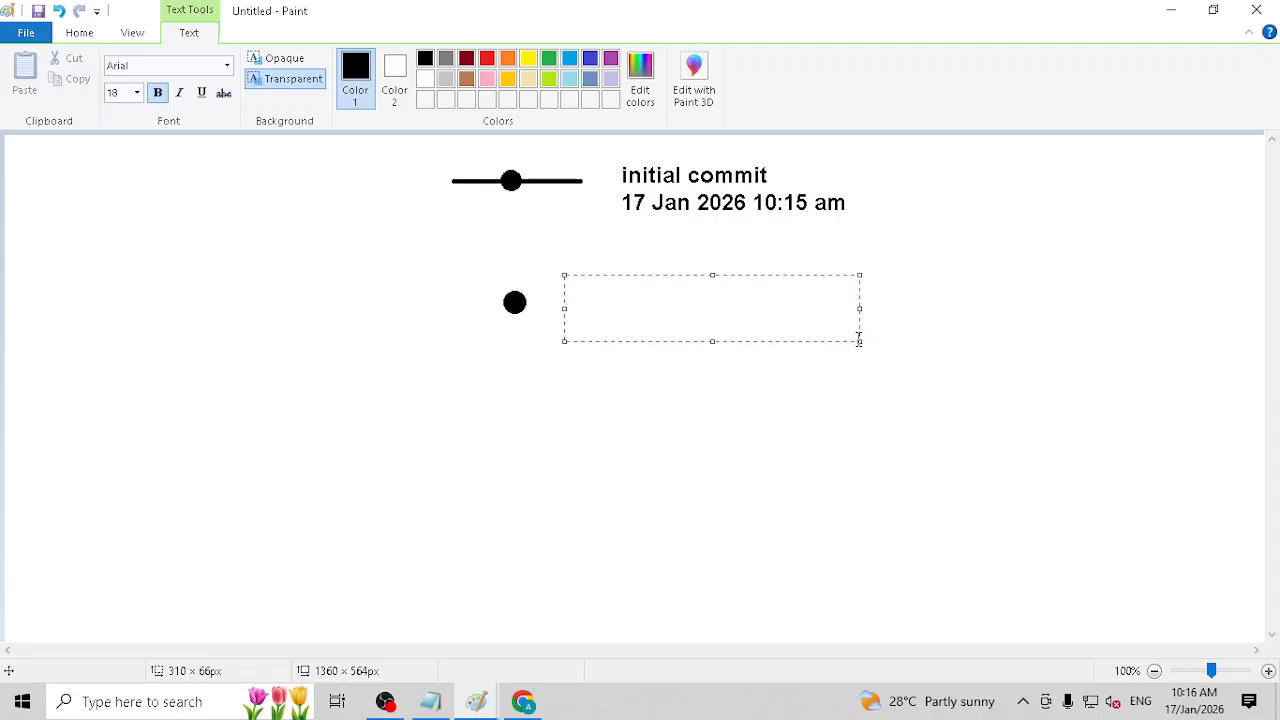
pyautogui.write('New File')
pyautogui.press('Return')
pyautogui.write('con')
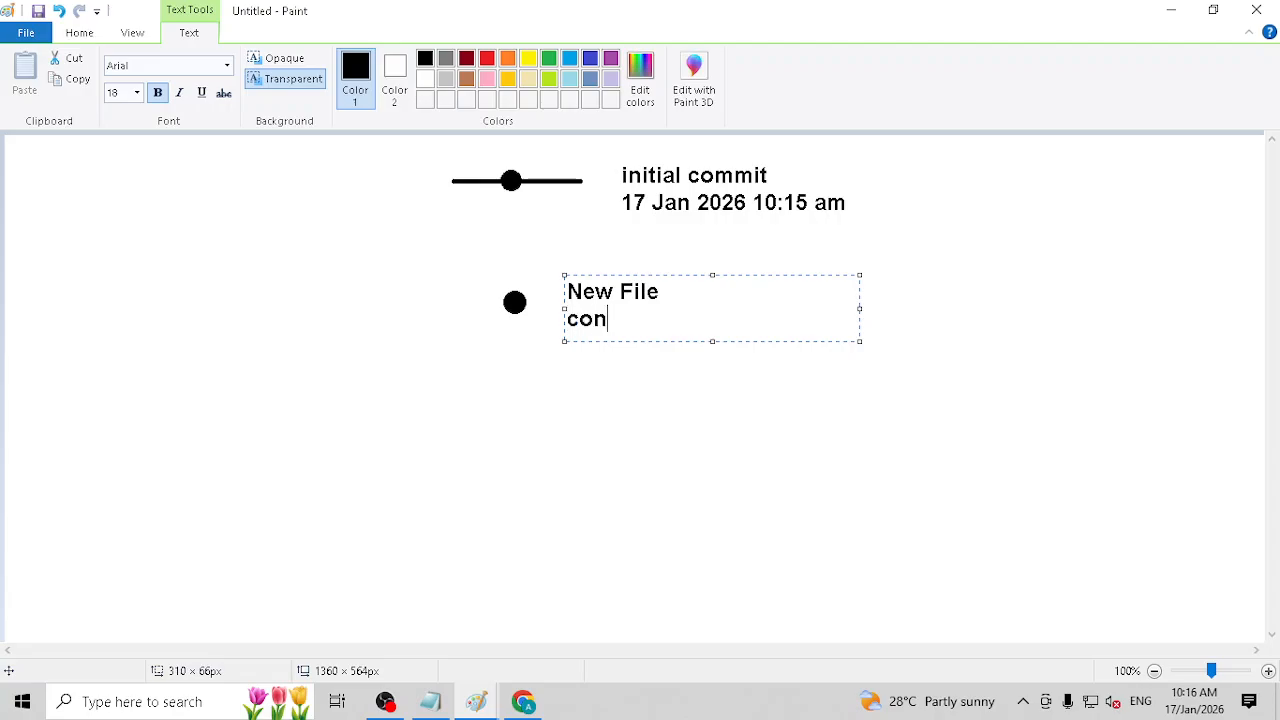
pyautogui.write('ditional Forma')
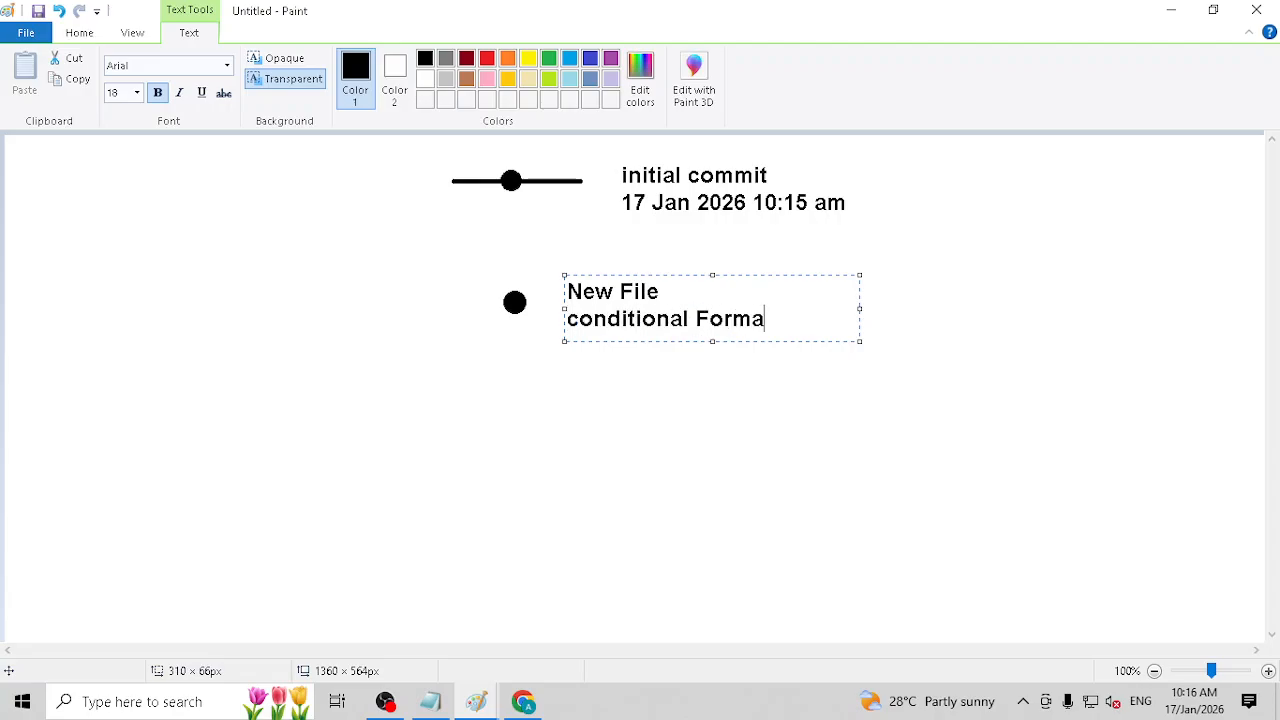
pyautogui.write('tting Addes')
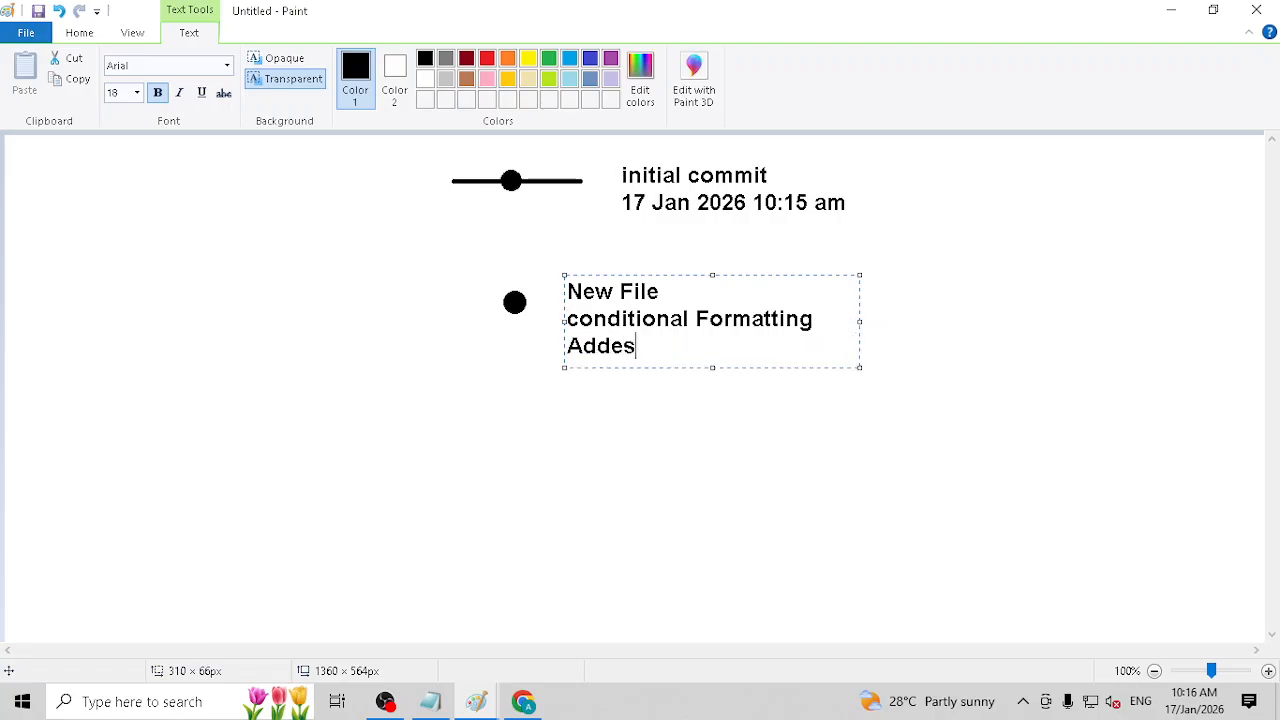
pyautogui.press('BackSpace')
pyautogui.write('d')
pyautogui.moveTo(860, 321); pyautogui.dragTo(973, 322)
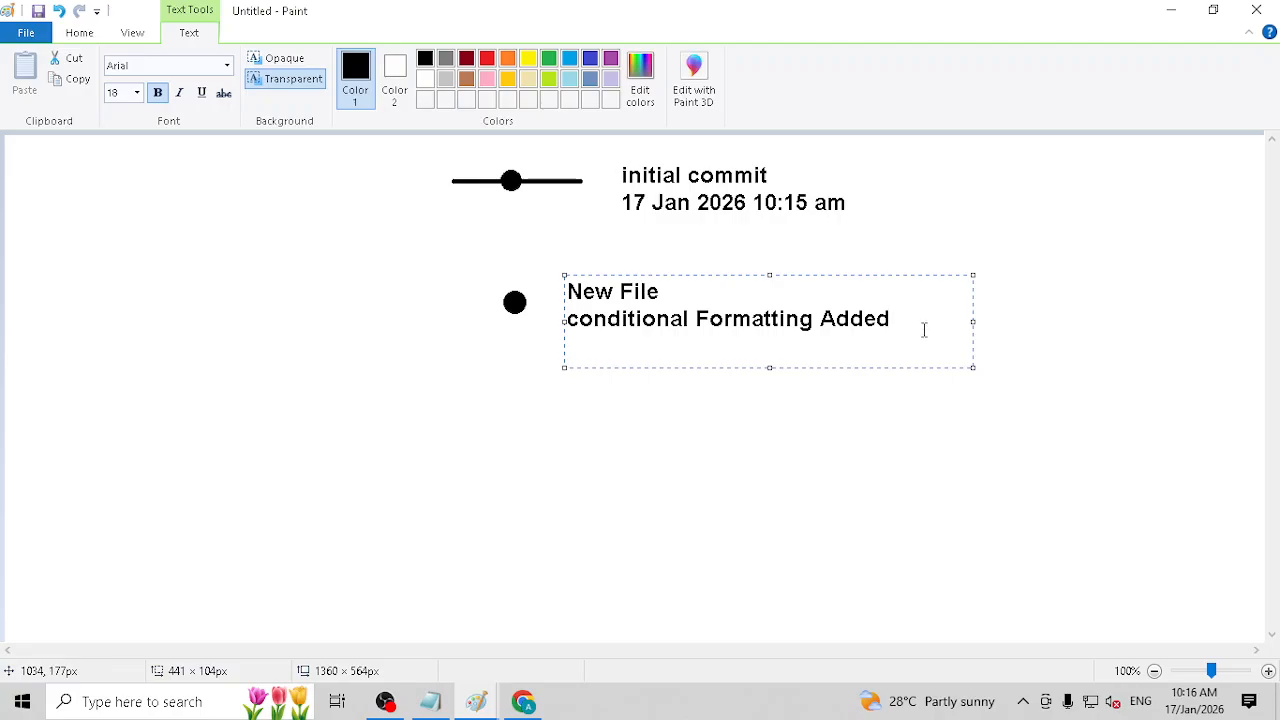
# Step: Add the date and time "17 Jan 2026 10:18 am" as the third line of the second commit's label
pyautogui.press('Return')
pyautogui.write('17 Jan 32026')
pyautogui.press('Left')
pyautogui.press('Left')
pyautogui.press('Left')
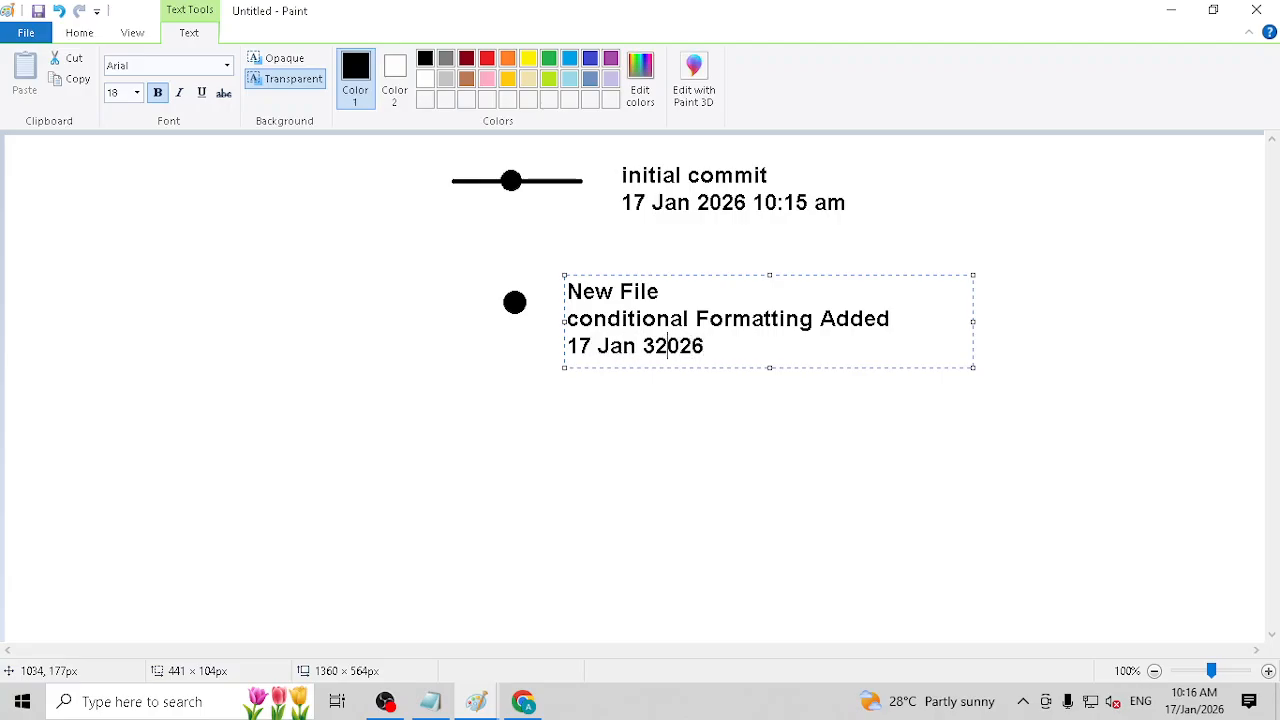
pyautogui.press('Delete')
pyautogui.press('End')
pyautogui.write('1')
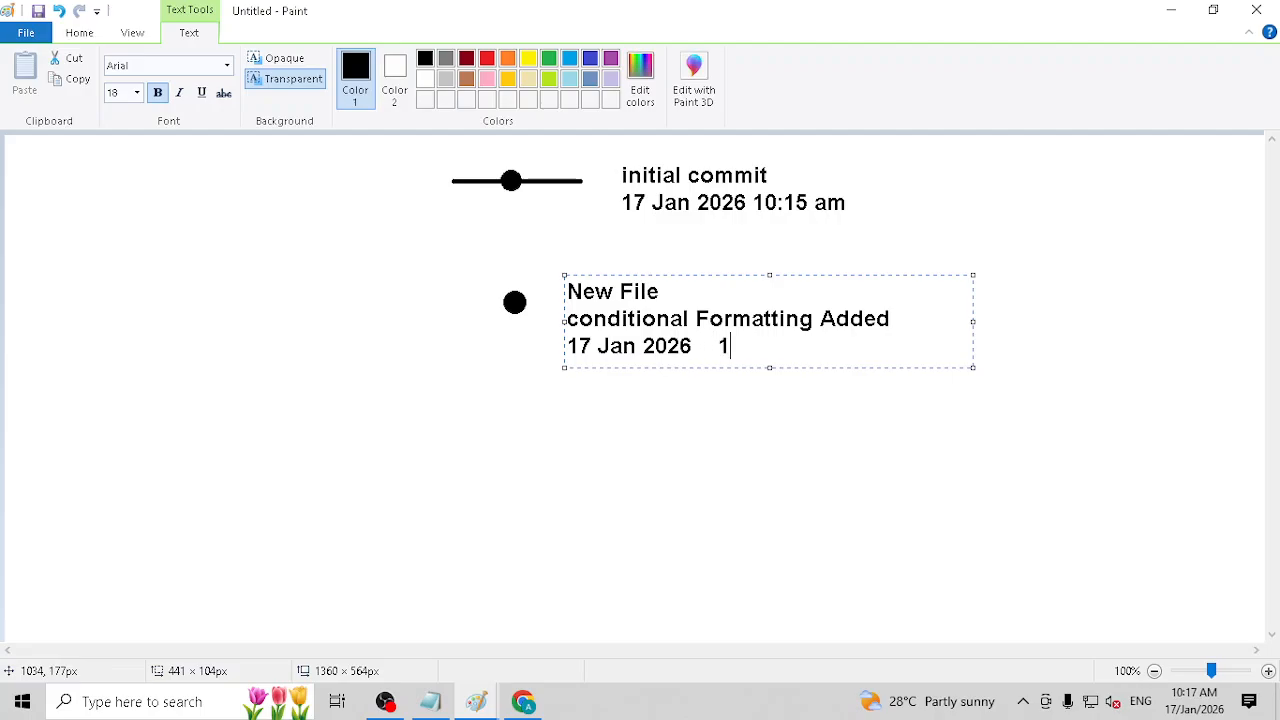
pyautogui.write('0:18 am')
# Step: Switch to the GitHub upload page in Chrome and enter "Conditional Formatting file uploaded" as the commit message
pyautogui.hotkey('alt', 'Tab')
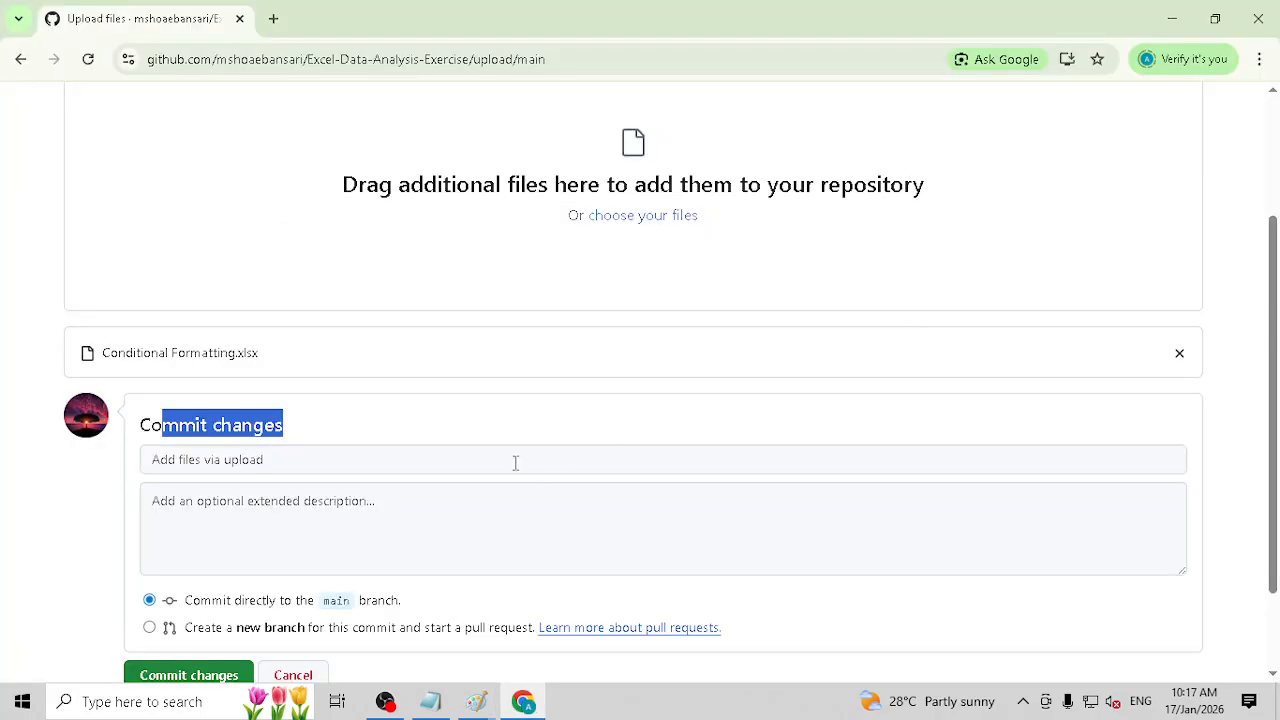
pyautogui.click(288, 463)
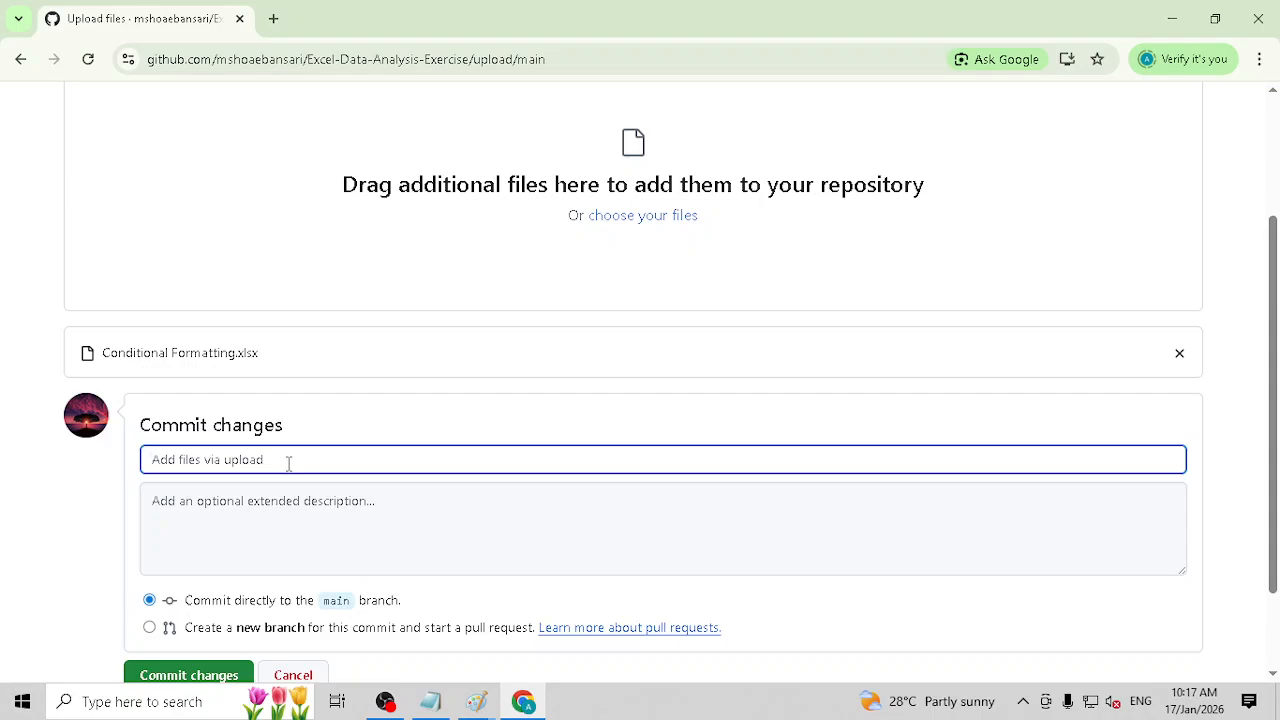
pyautogui.write('Conditional Formattin g')
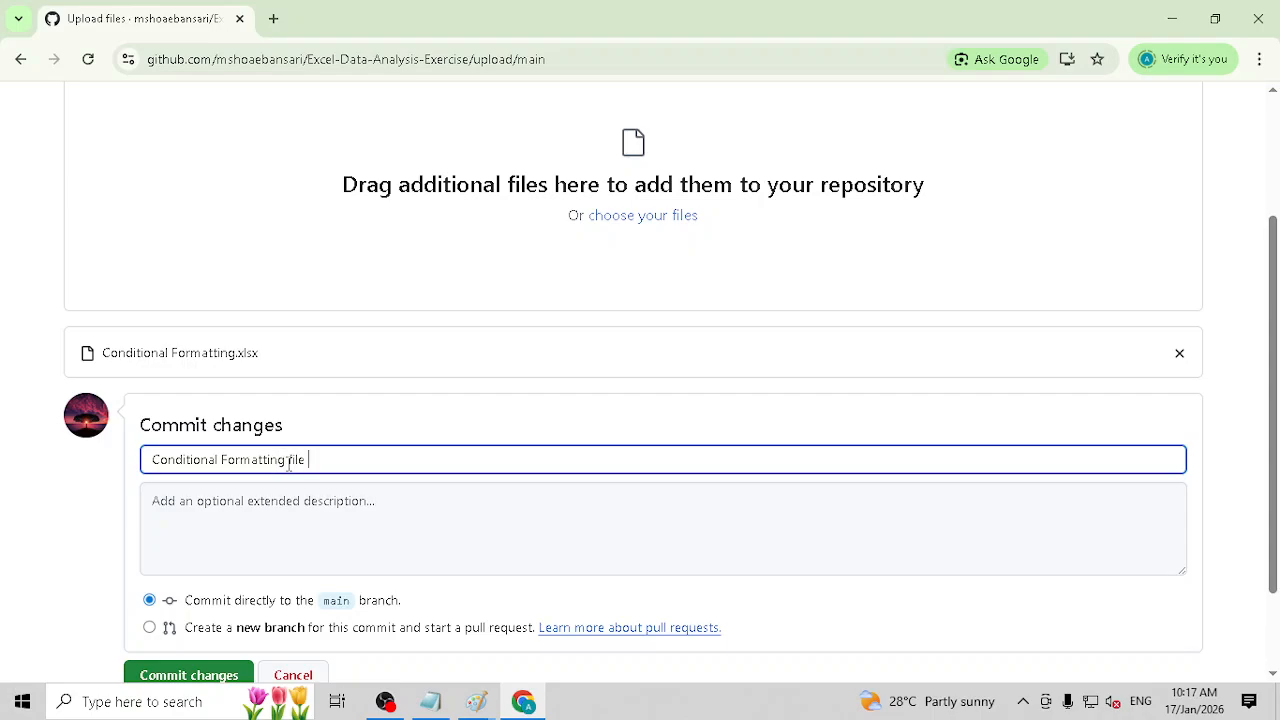
pyautogui.write(' file uplpad')
pyautogui.press('BackSpace')
pyautogui.press('BackSpace')
pyautogui.press('BackSpace')
pyautogui.write('loa')
# Step: Enter the extended description "This file covers the basic Conditional formatting from home tab" and commit the upload directly to the main branch
pyautogui.click(296, 521)
pyautogui.write('T')
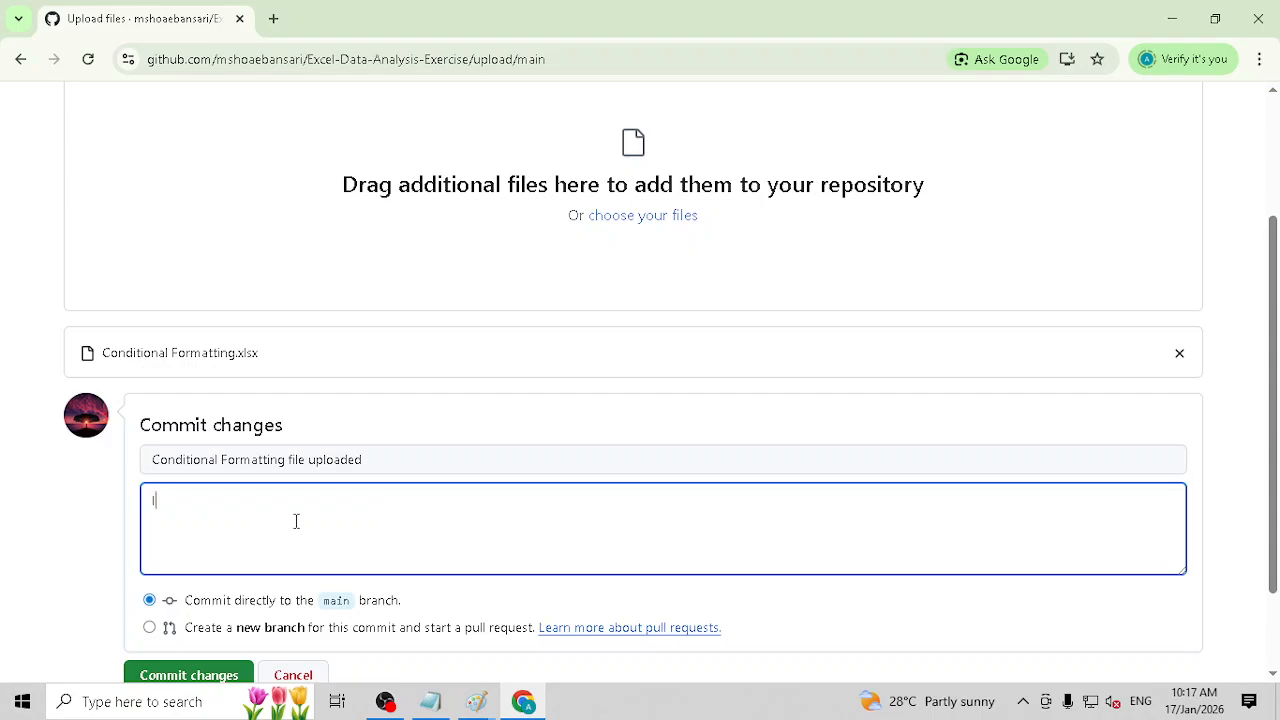
pyautogui.press('BackSpace')
pyautogui.write('This file covers the basci c')
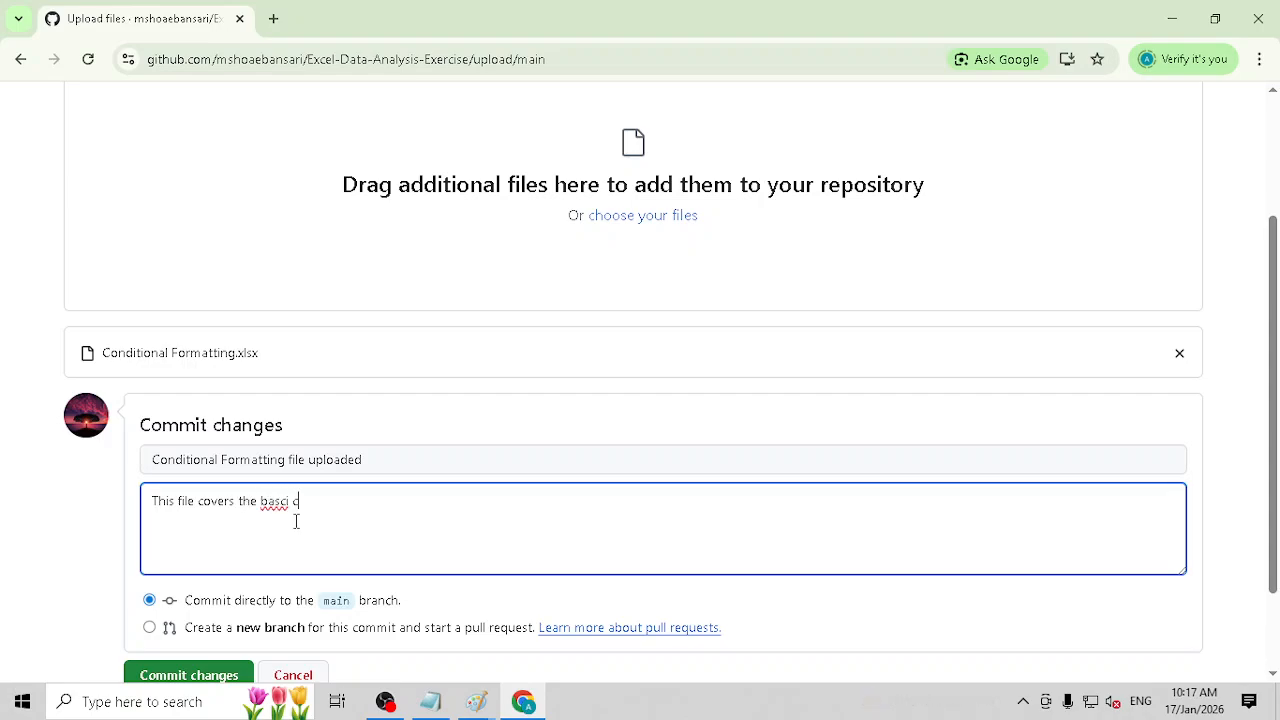
pyautogui.press('BackSpace')
pyautogui.press('BackSpace')
pyautogui.write('ic con')
pyautogui.write('ditio')
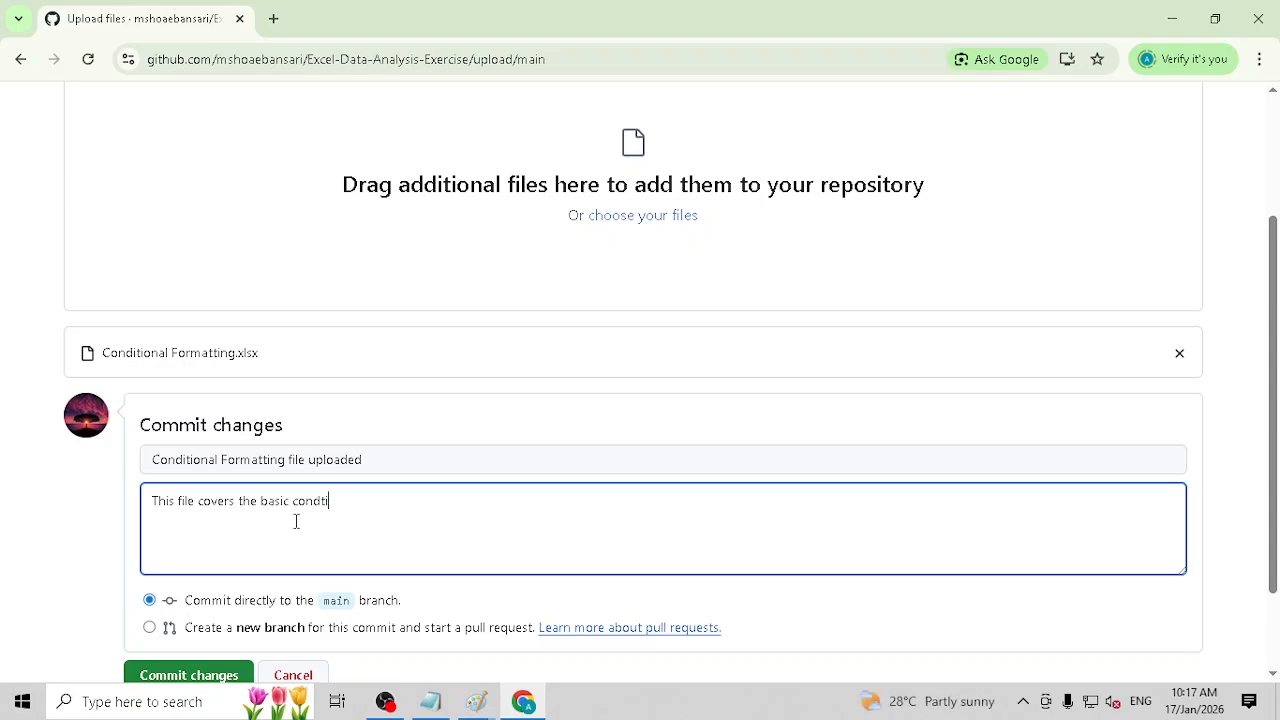
pyautogui.write('nal formatting from')
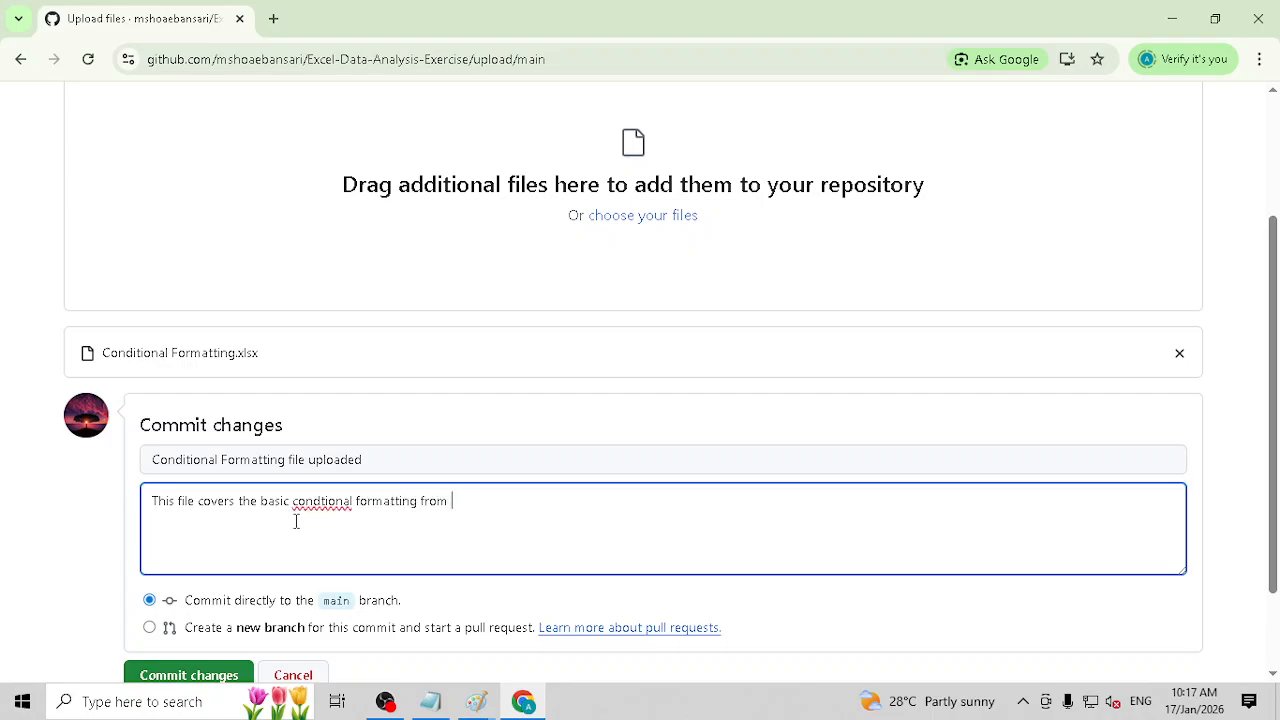
pyautogui.write(' home tab')
pyautogui.hotkey('shift', 'Left')
pyautogui.write('C')
pyautogui.press('Right')
pyautogui.write('i')
pyautogui.press('End')
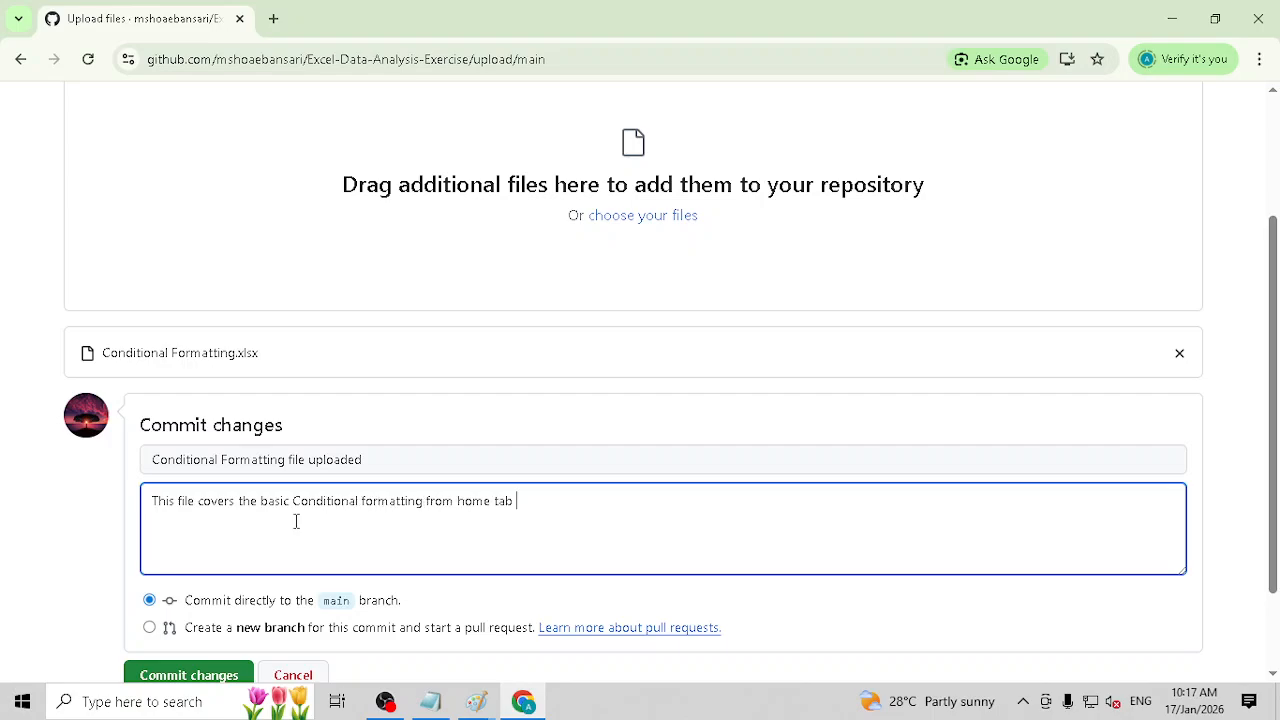
pyautogui.scroll(-2, 298, 520)
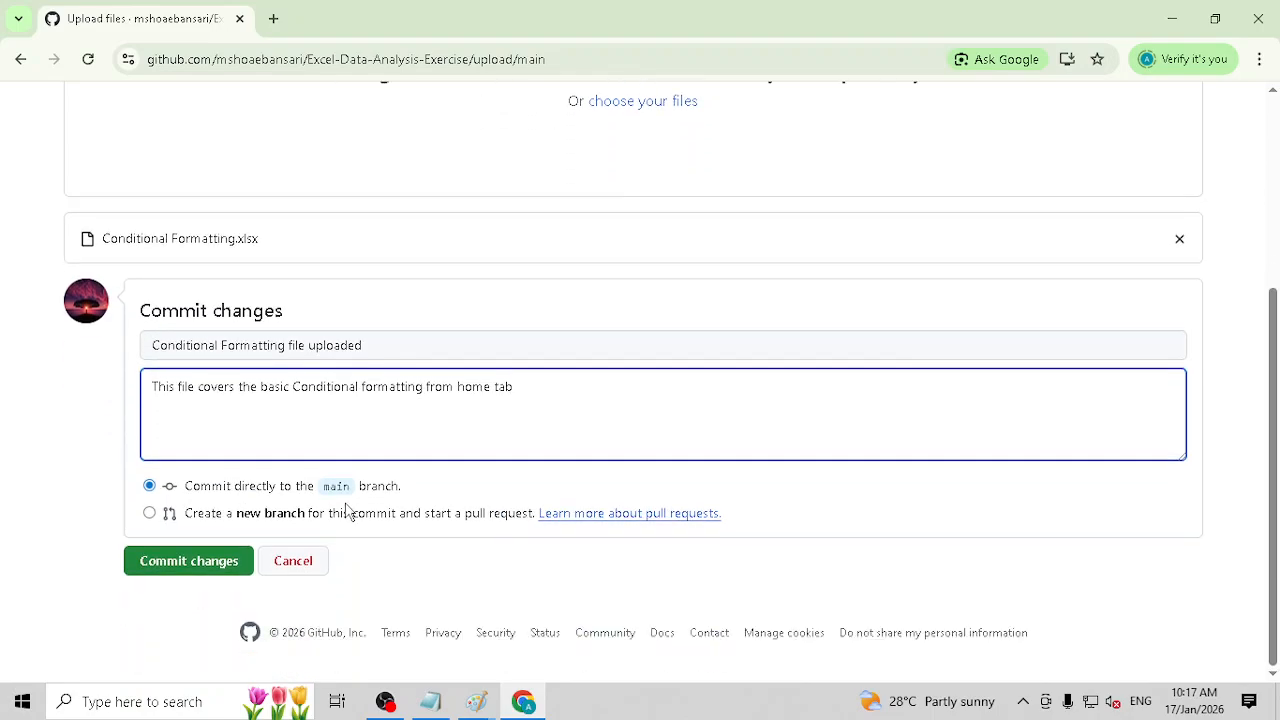
pyautogui.click(192, 566)
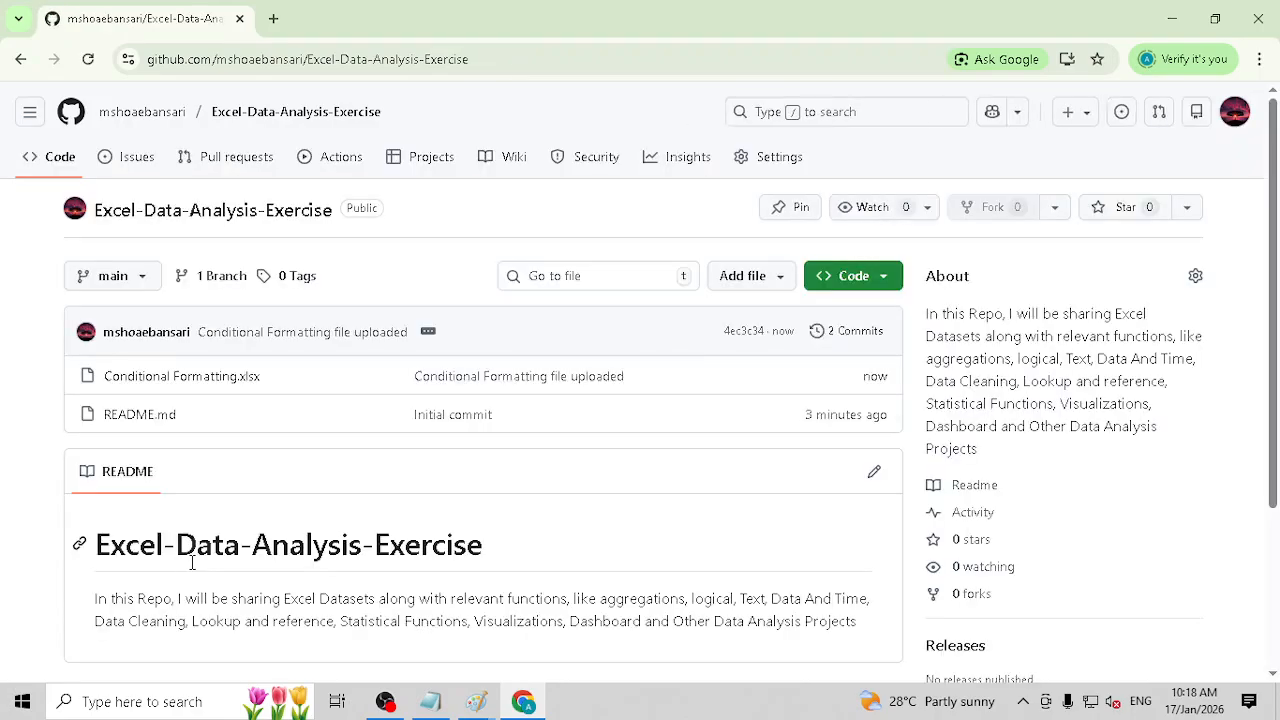
# Step: Examine the repository's commit history and the file changes of the initial commit, and return to the commit list
pyautogui.click(864, 337)
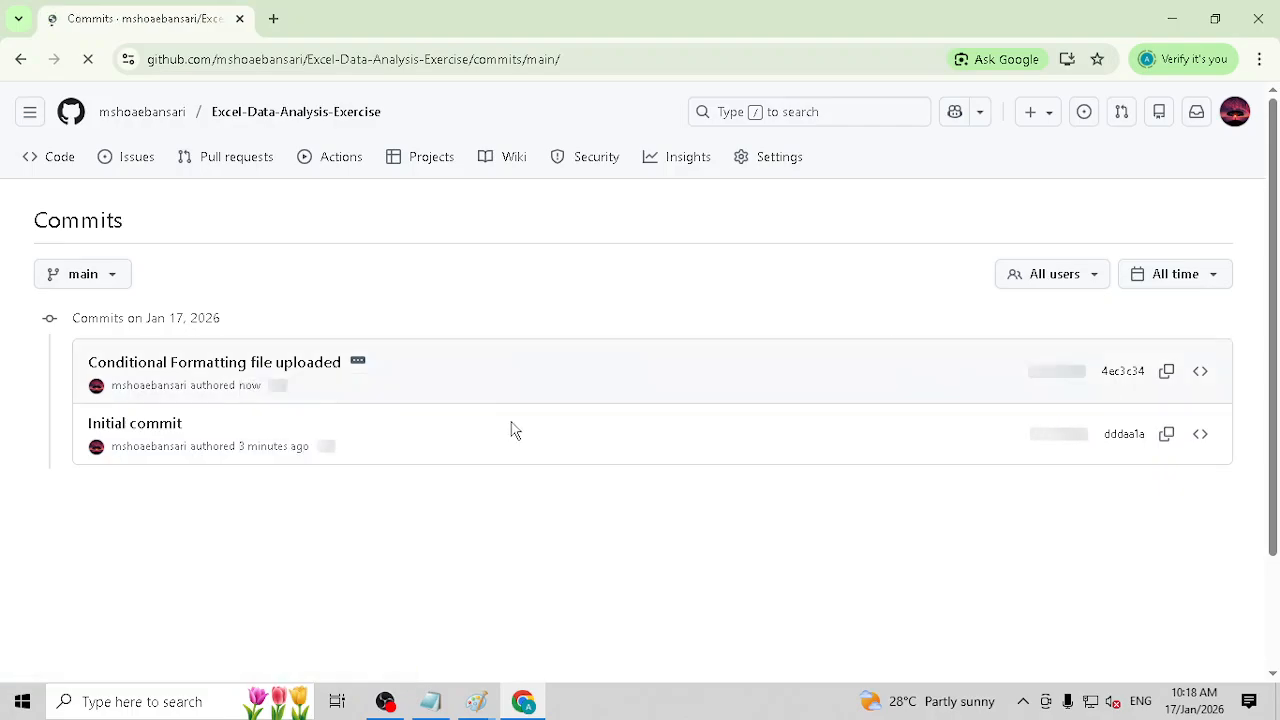
pyautogui.scroll(-1, 515, 430)
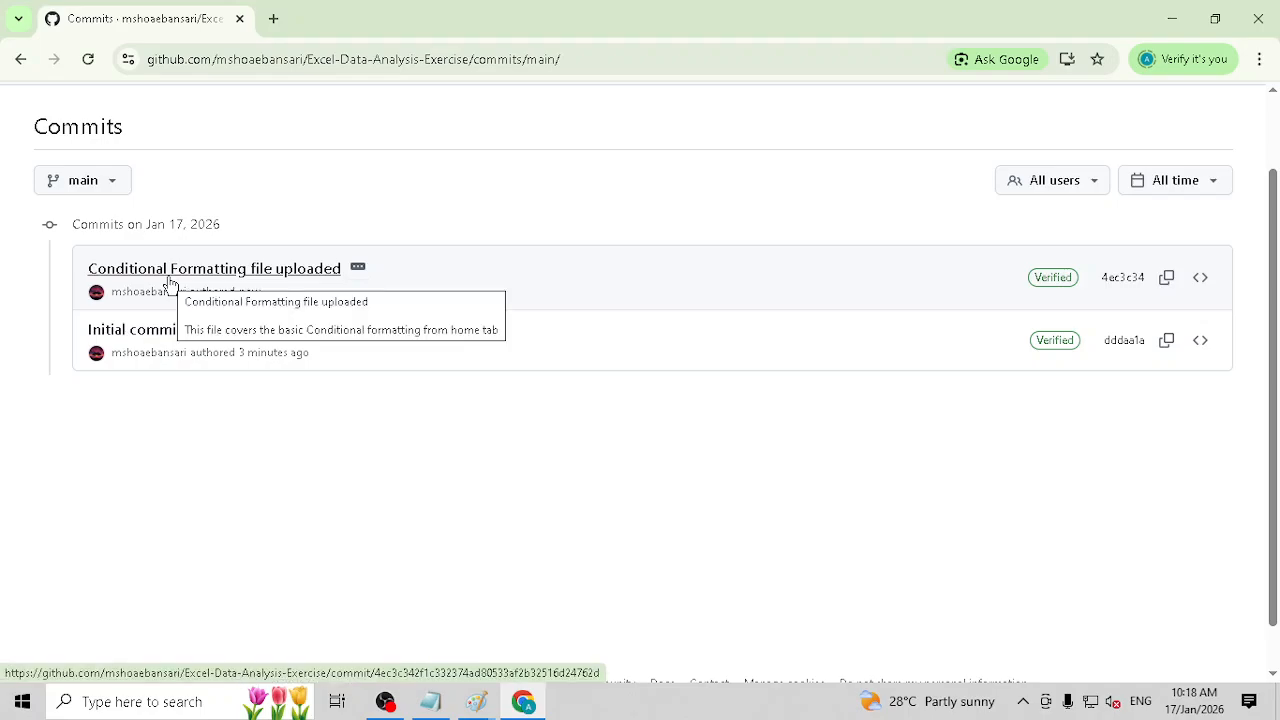
pyautogui.click(158, 333)
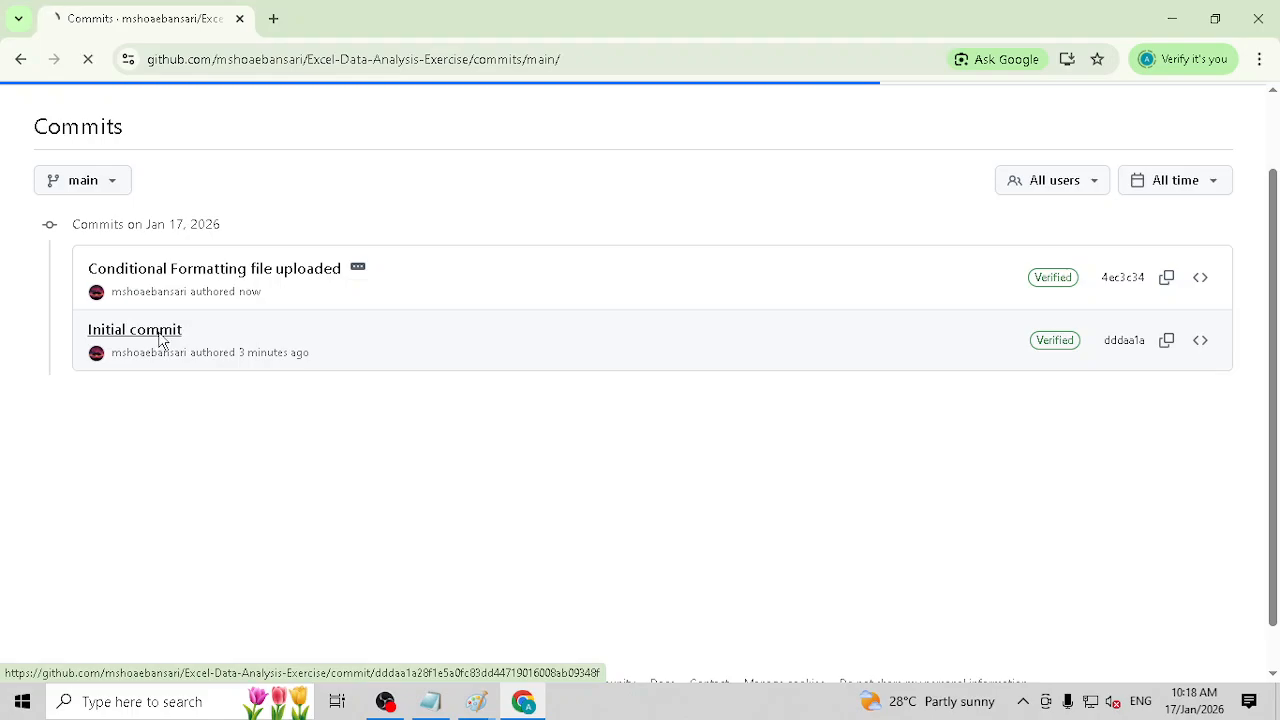
pyautogui.scroll(-2, 630, 463)
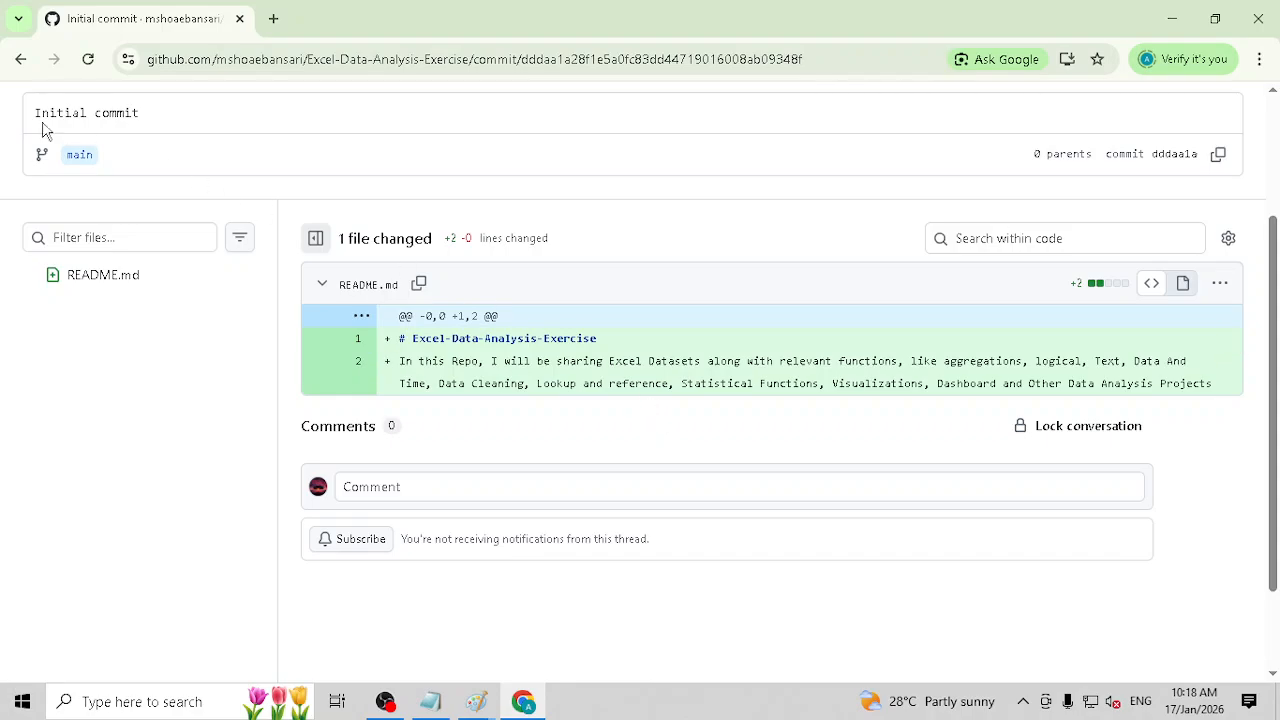
pyautogui.click(22, 61)
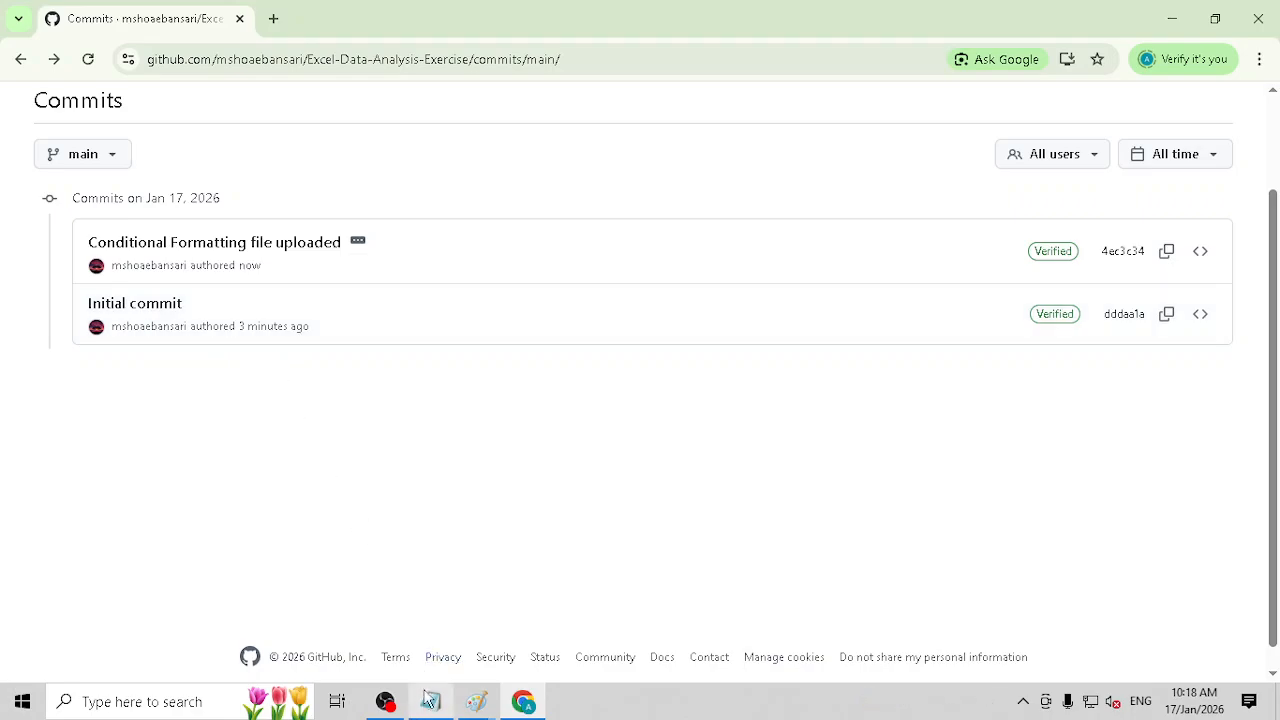
# Step: Switch to the Paint commit diagram and draw a straight horizontal line through the second commit's circle
pyautogui.moveTo(466, 700)
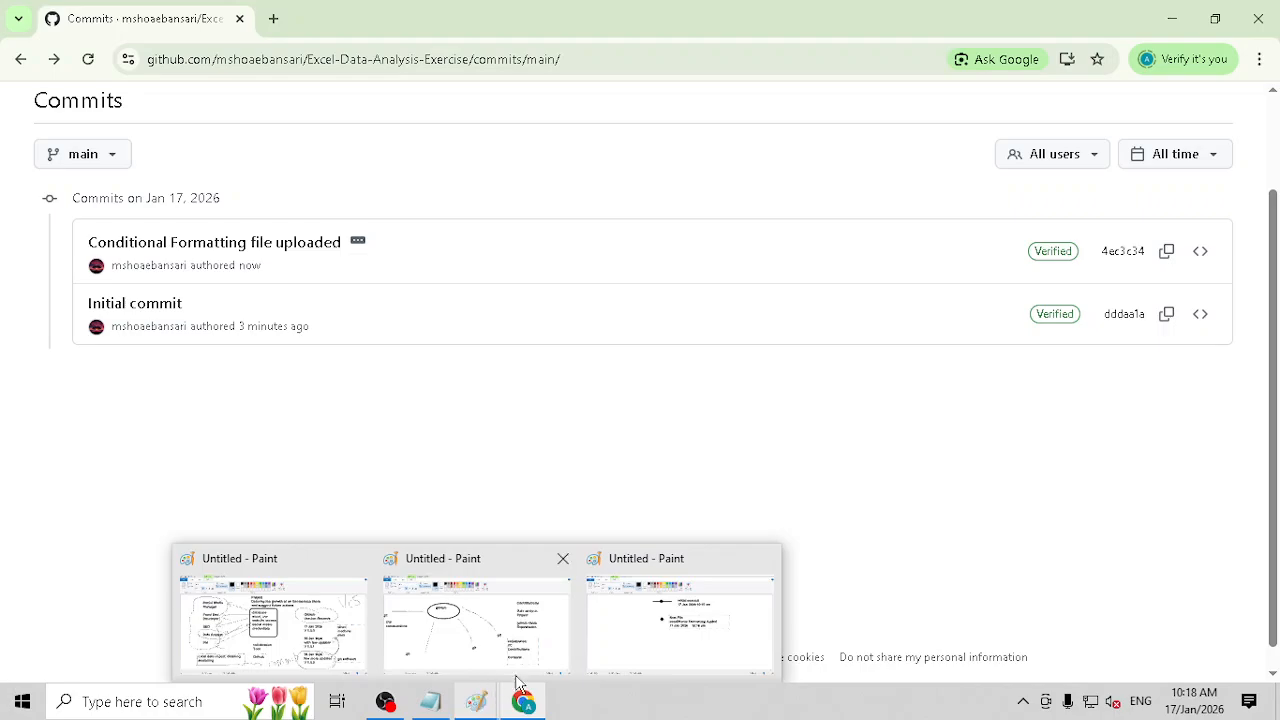
pyautogui.click(675, 630)
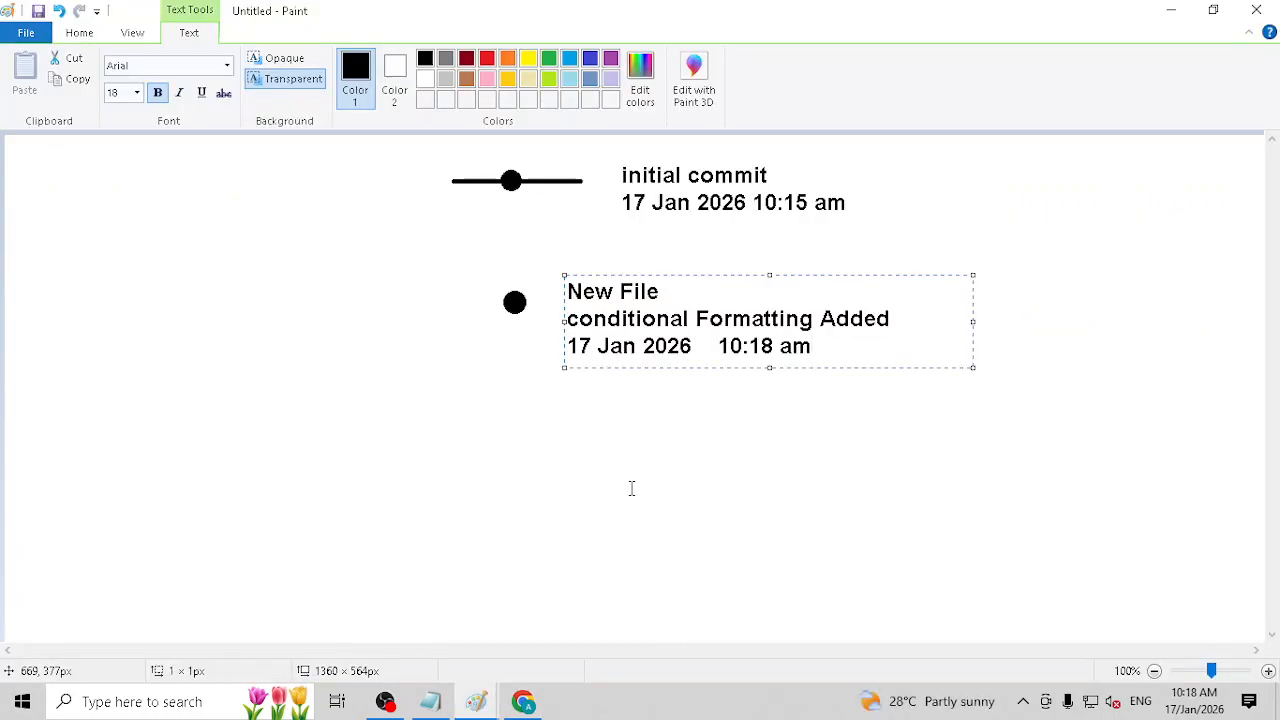
pyautogui.click(615, 450)
pyautogui.click(356, 60)
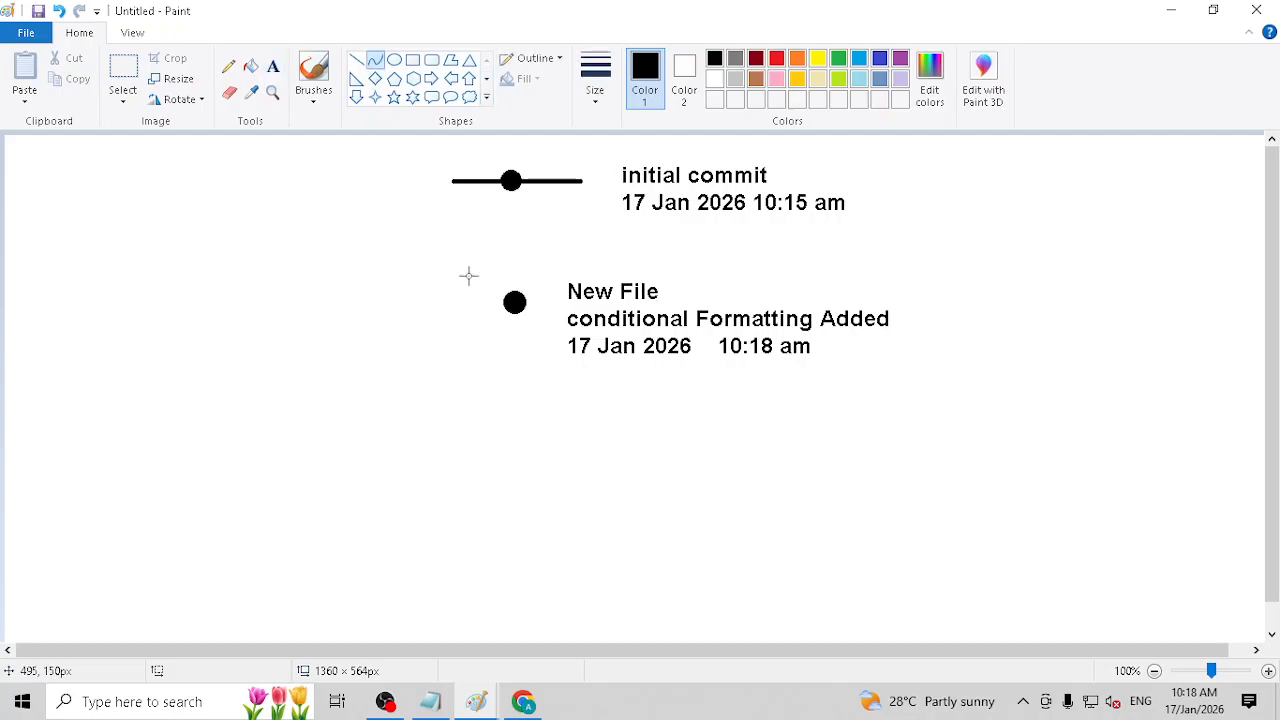
pyautogui.moveTo(426, 292); pyautogui.dragTo(560, 307)
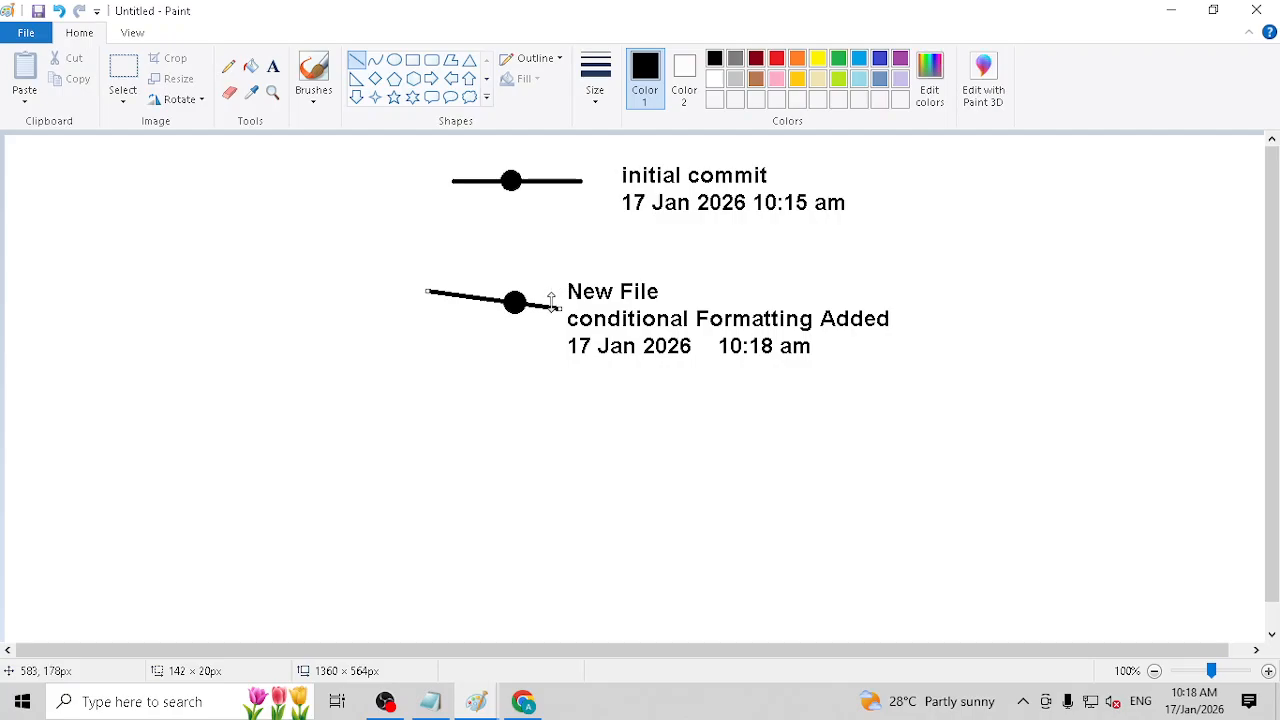
pyautogui.hotkey('ctrl', 'z')
pyautogui.moveTo(435, 300); pyautogui.dragTo(561, 303)
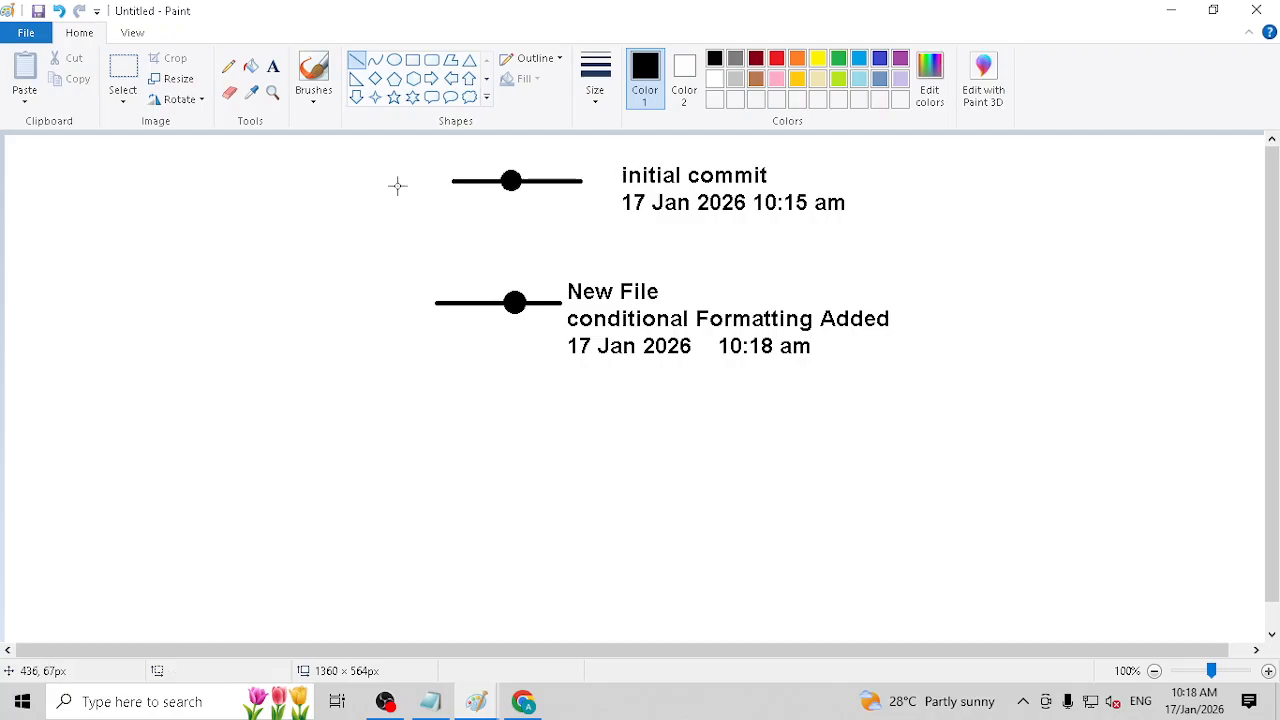
# Step: Move the second commit's three-line label horizontally away from the end of its line, leaving a clear gap
pyautogui.click(123, 72)
pyautogui.moveTo(560, 270); pyautogui.dragTo(923, 383)
pyautogui.moveTo(813, 333); pyautogui.dragTo(867, 331)
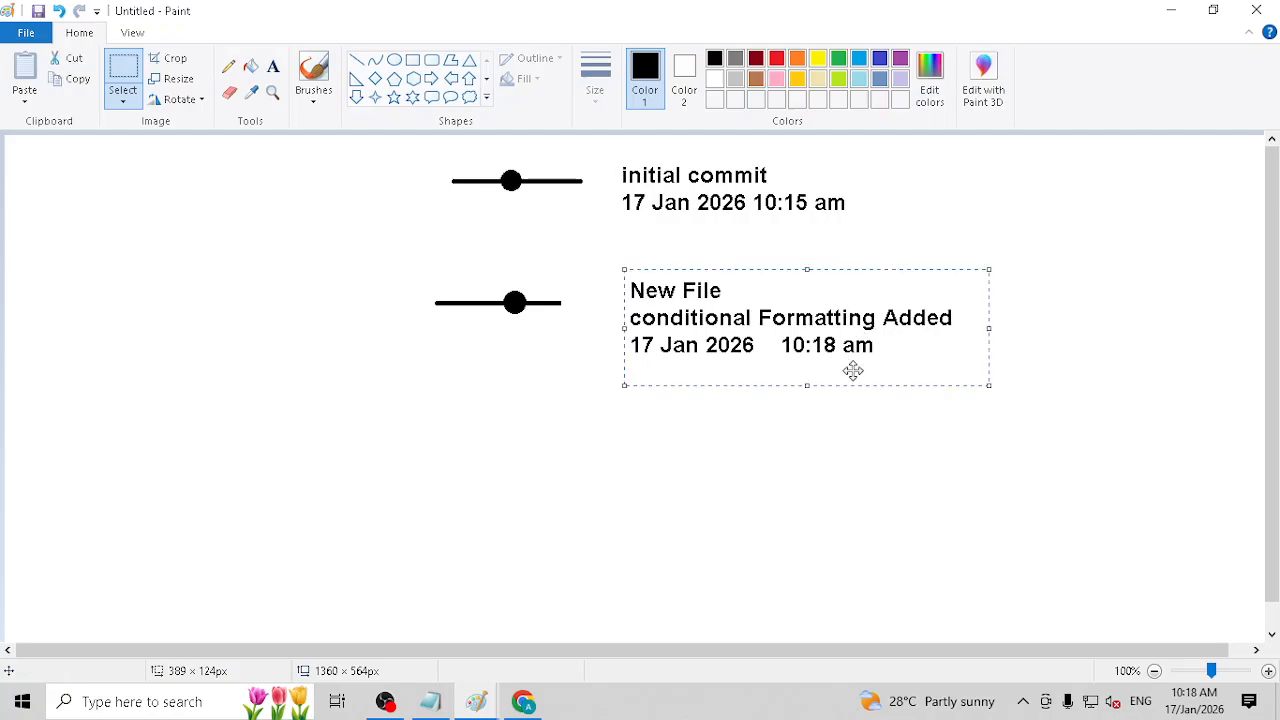
pyautogui.click(785, 453)
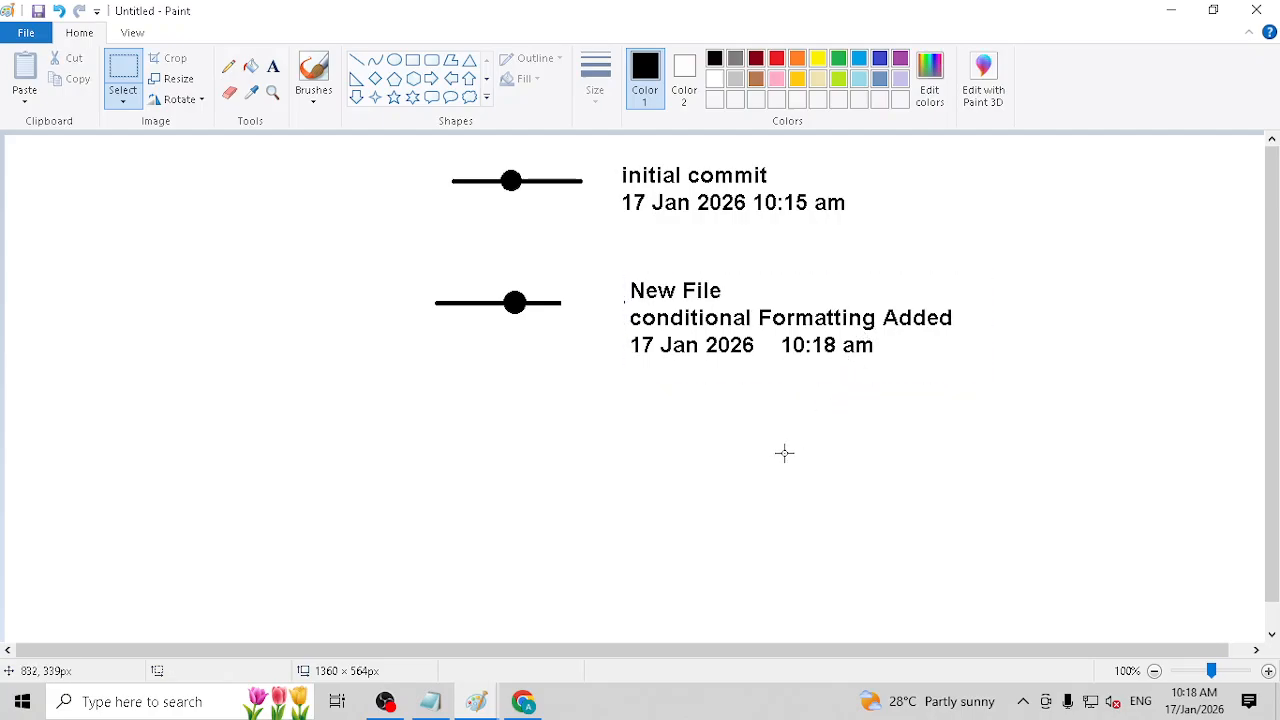
# Step: Draw a thin freehand arrow below the second commit's label with the Pencil, its head pointing up toward the text
pyautogui.click(228, 66)
pyautogui.moveTo(870, 486)
pyautogui.mouseDown()
pyautogui.moveTo(752, 412)
pyautogui.moveTo(761, 393)
pyautogui.moveTo(747, 411)
pyautogui.mouseUp()
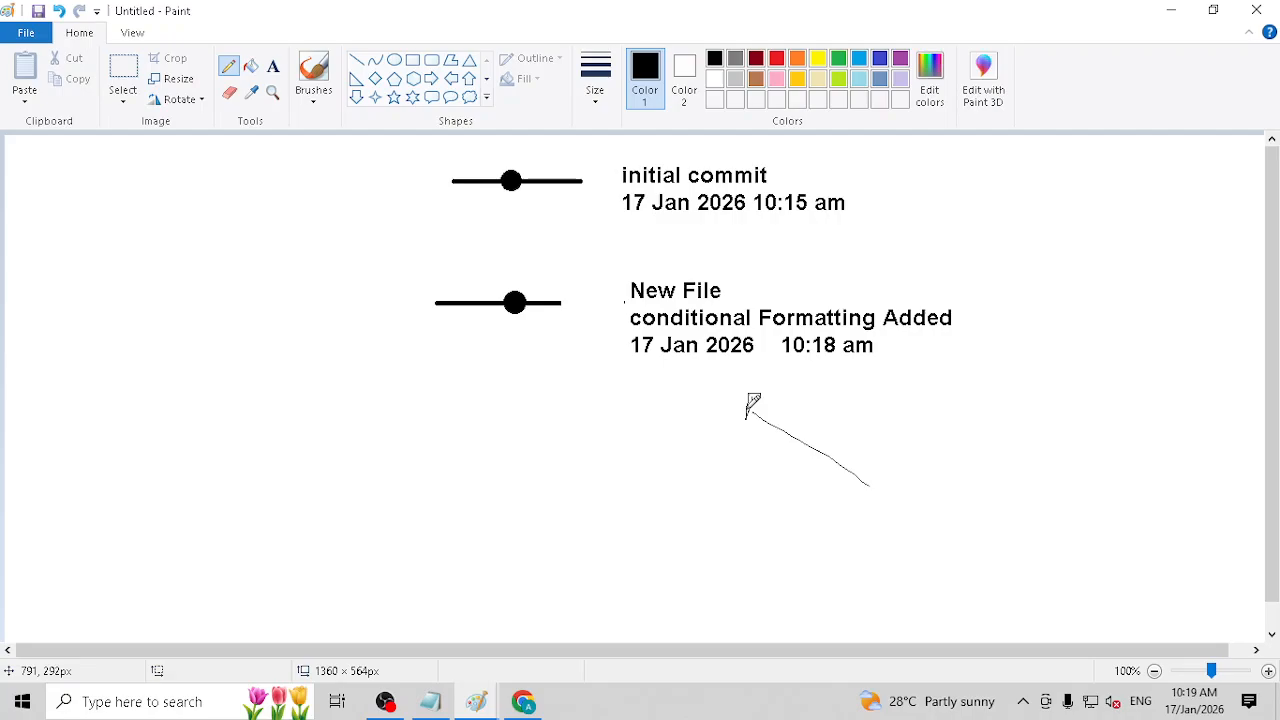
# Step: Switch to Chrome, search for "linkedin" in a new tab and open the LinkedIn India log-in page from the results
pyautogui.click(527, 701)
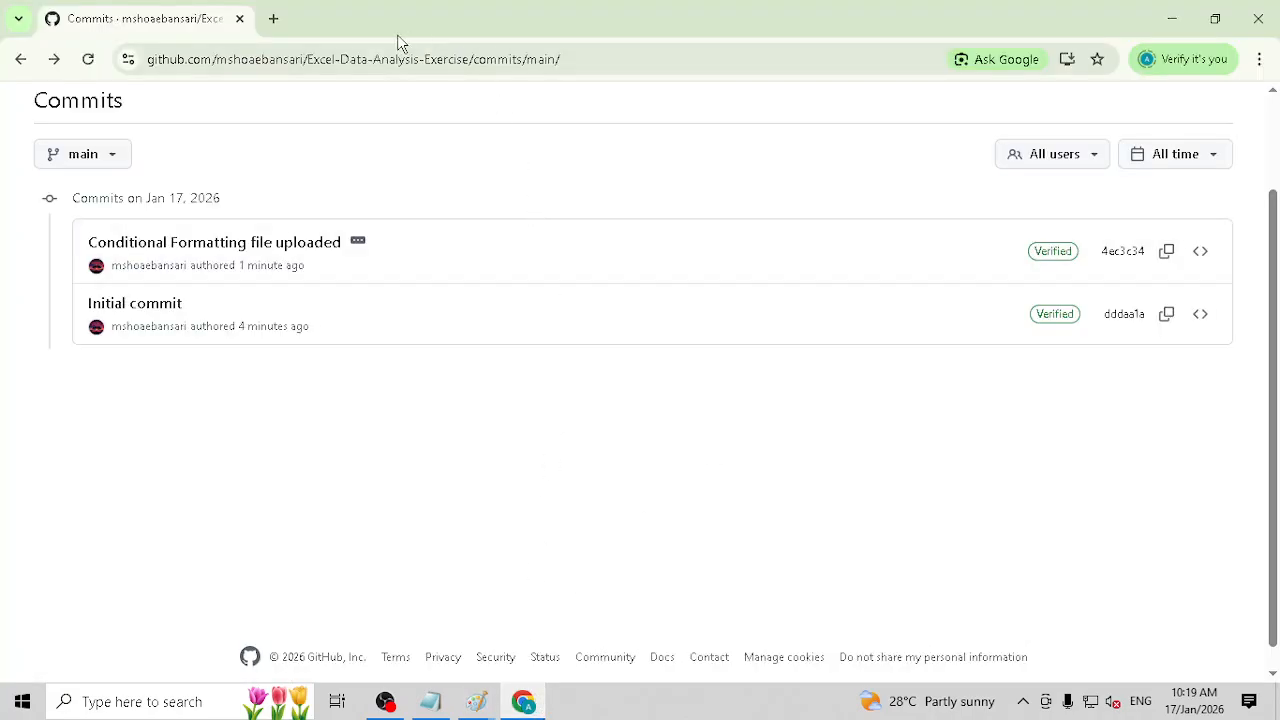
pyautogui.click(273, 18)
pyautogui.click(300, 55)
pyautogui.write('li')
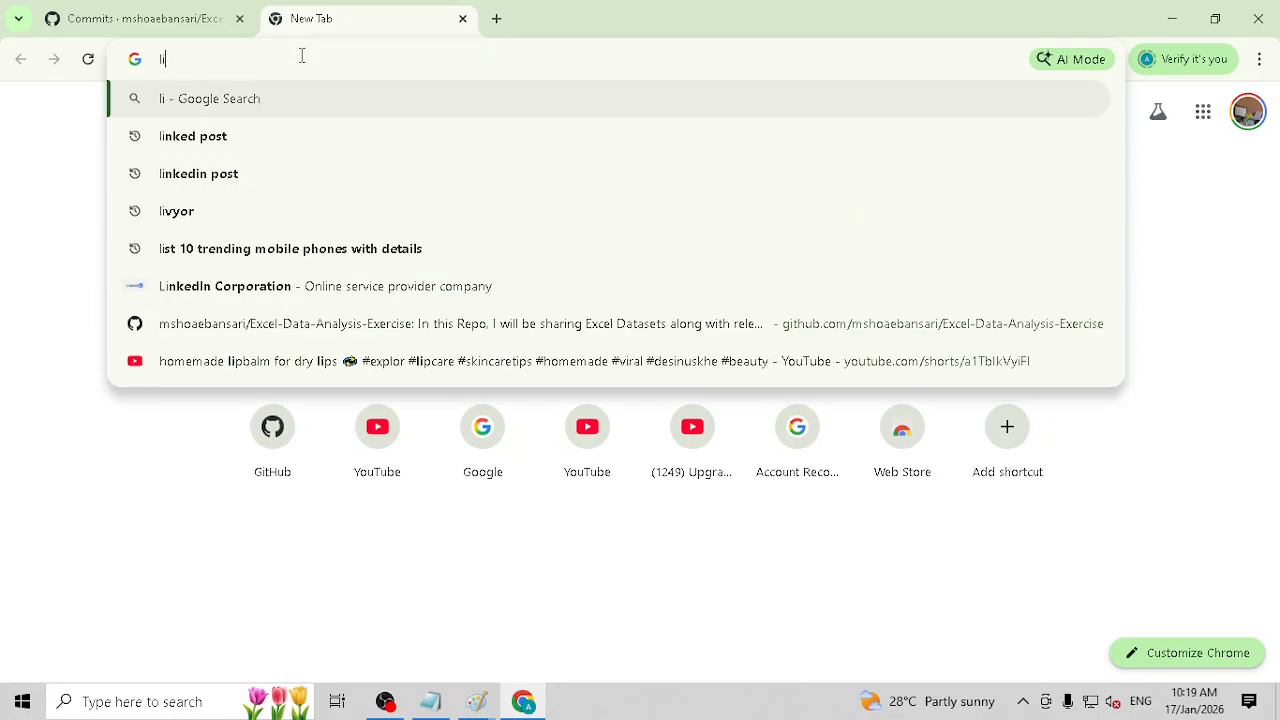
pyautogui.write('nkedin')
pyautogui.press('Return')
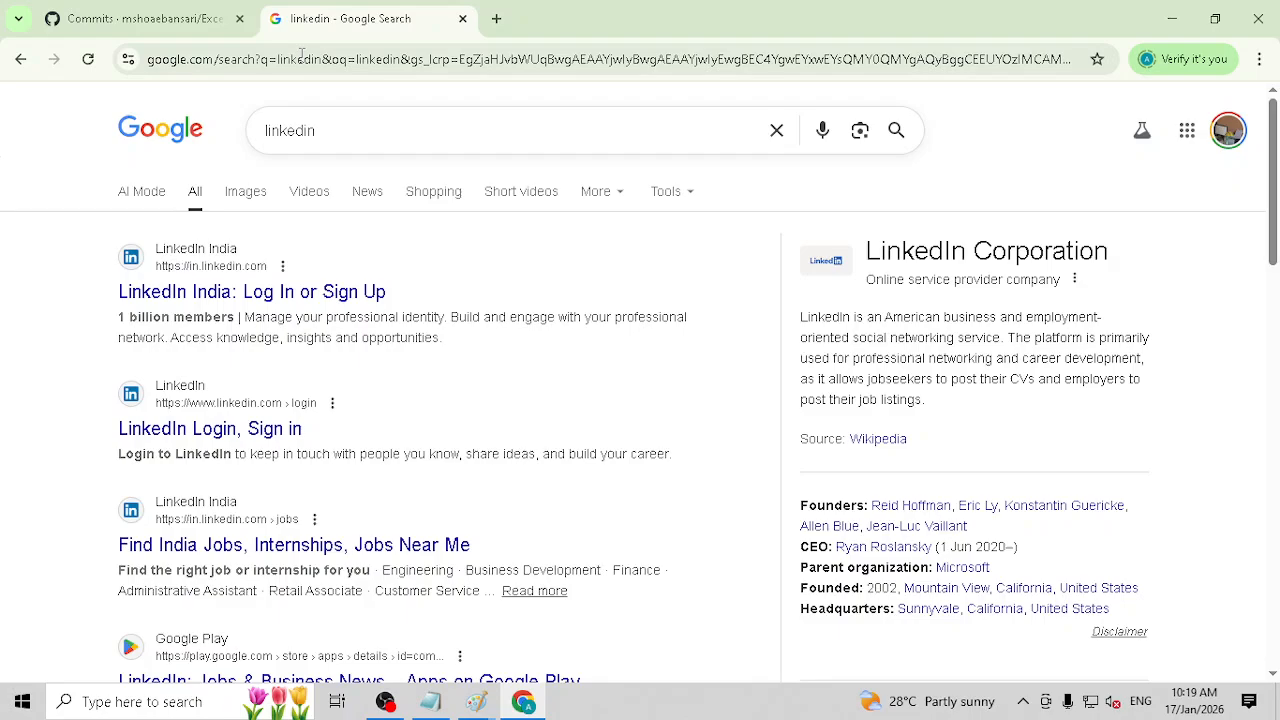
pyautogui.click(236, 292)
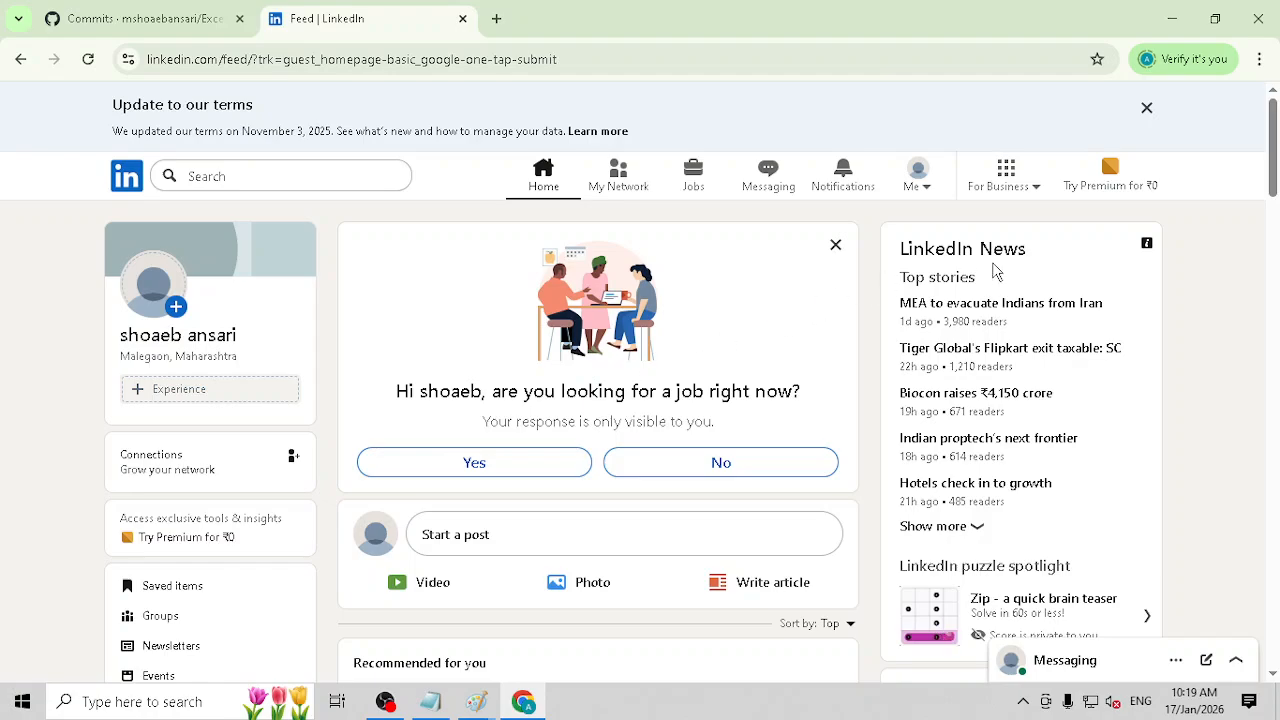
# Step: Dismiss the terms update notice and sign out of the current LinkedIn account
pyautogui.click(1148, 109)
pyautogui.click(929, 113)
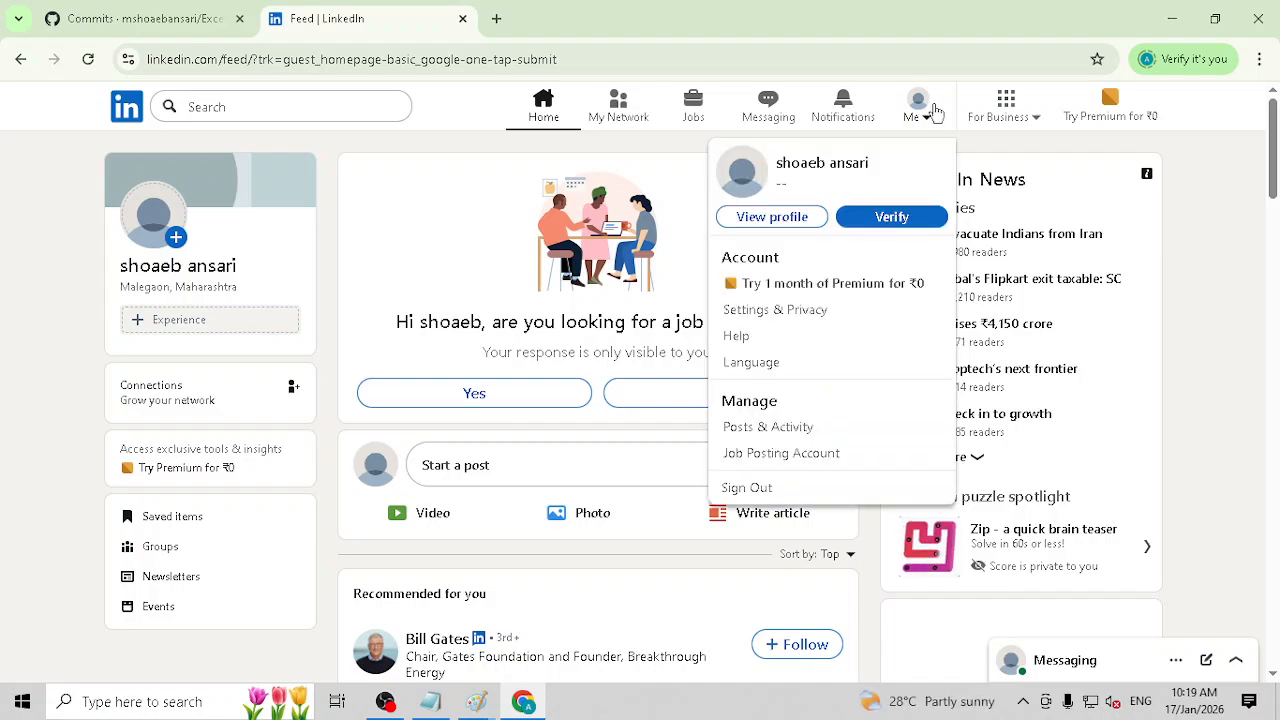
pyautogui.click(768, 494)
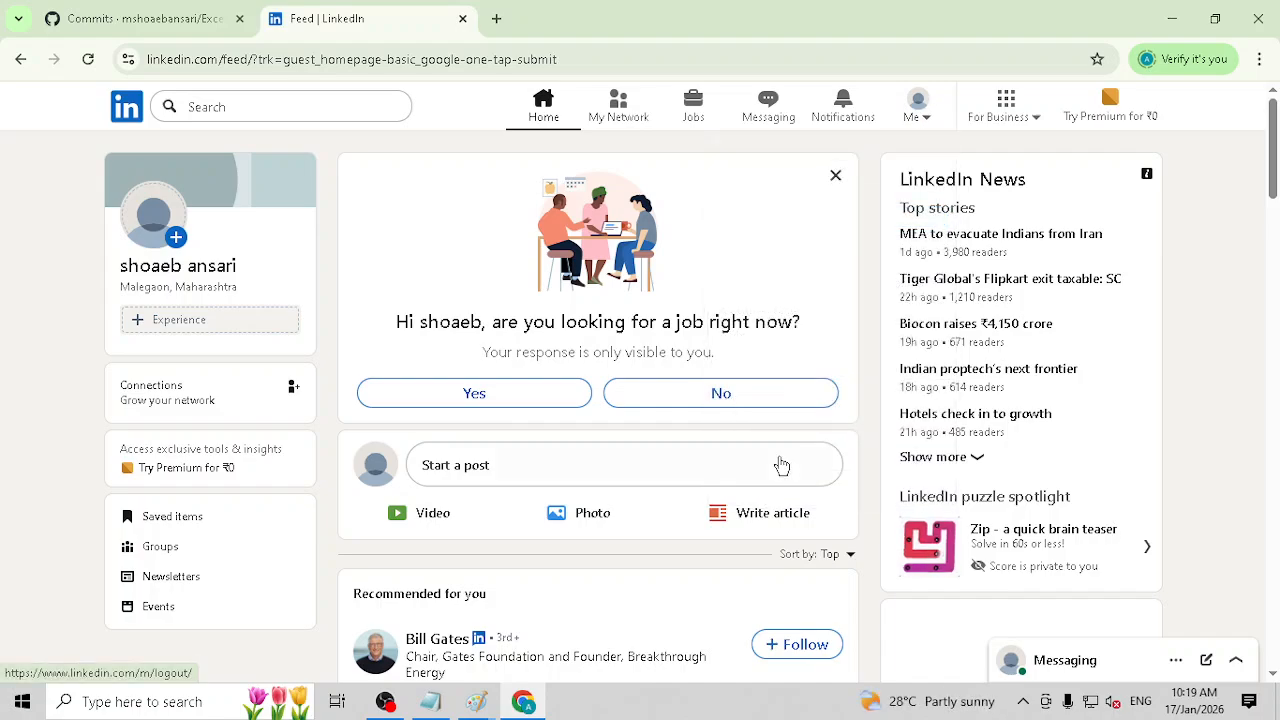
pyautogui.click(633, 370)
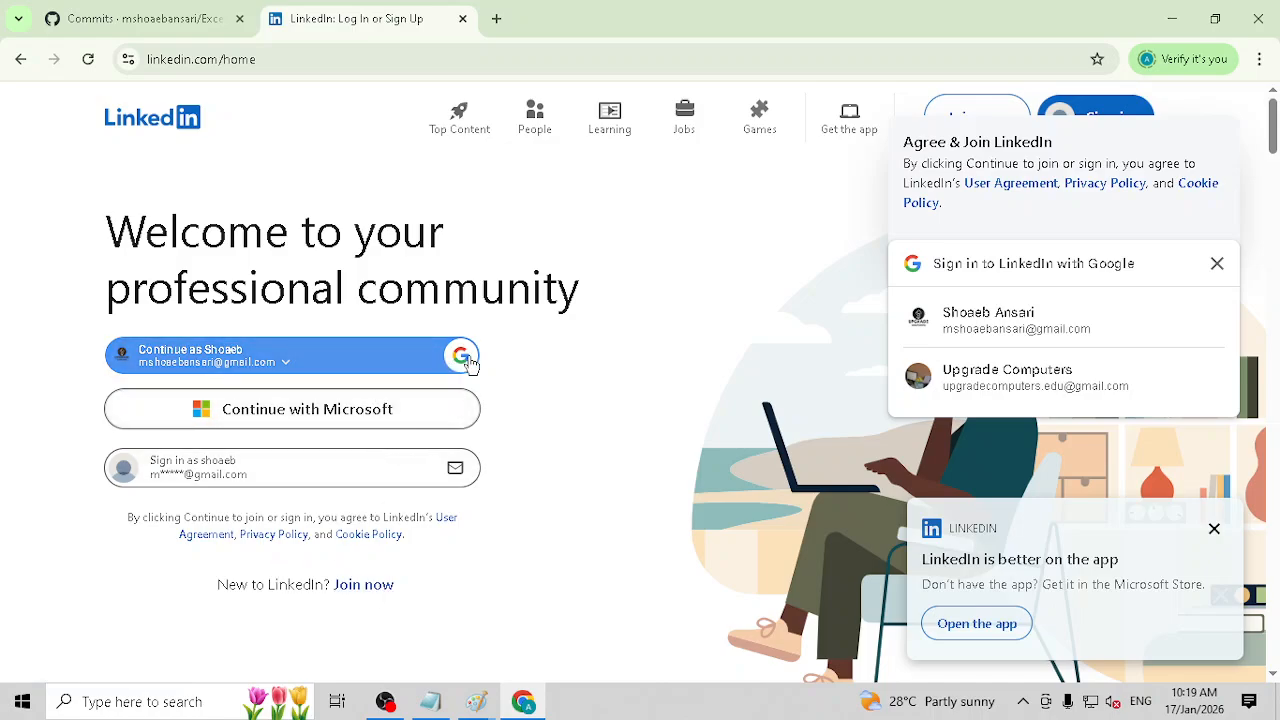
# Step: Sign in to LinkedIn through another Google account, entering its e-mail address and account password
pyautogui.click(284, 364)
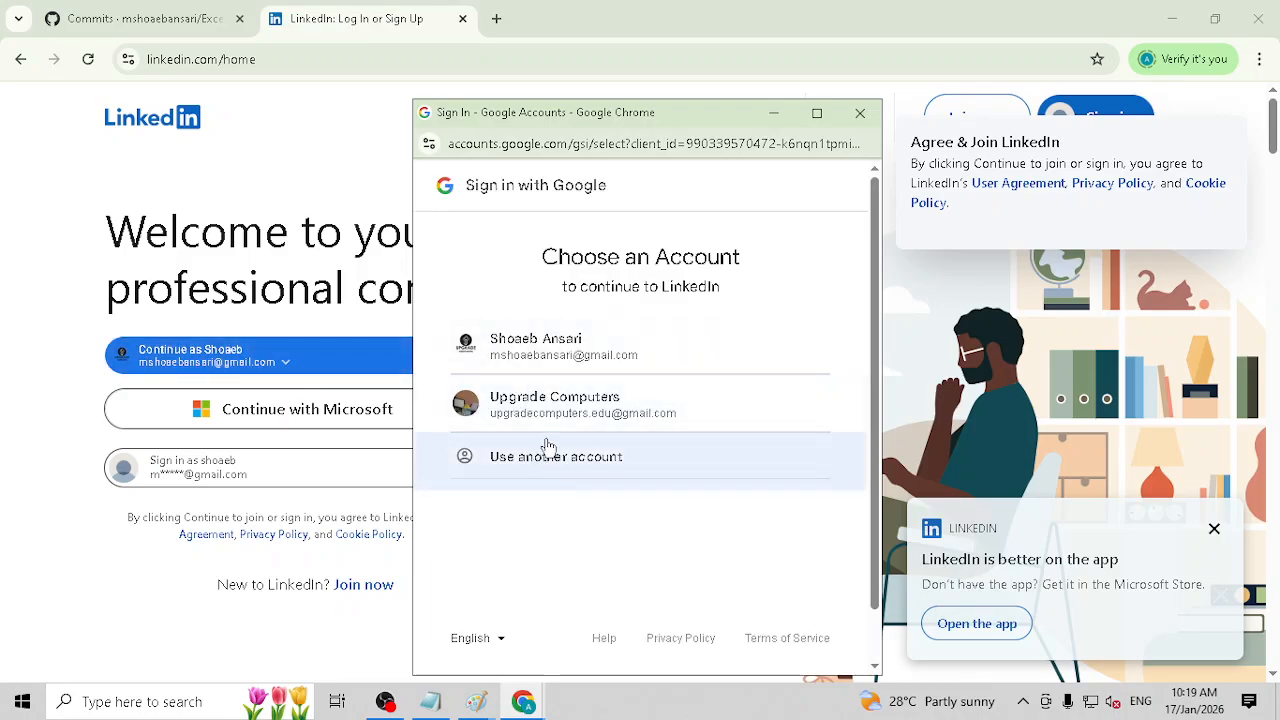
pyautogui.click(550, 453)
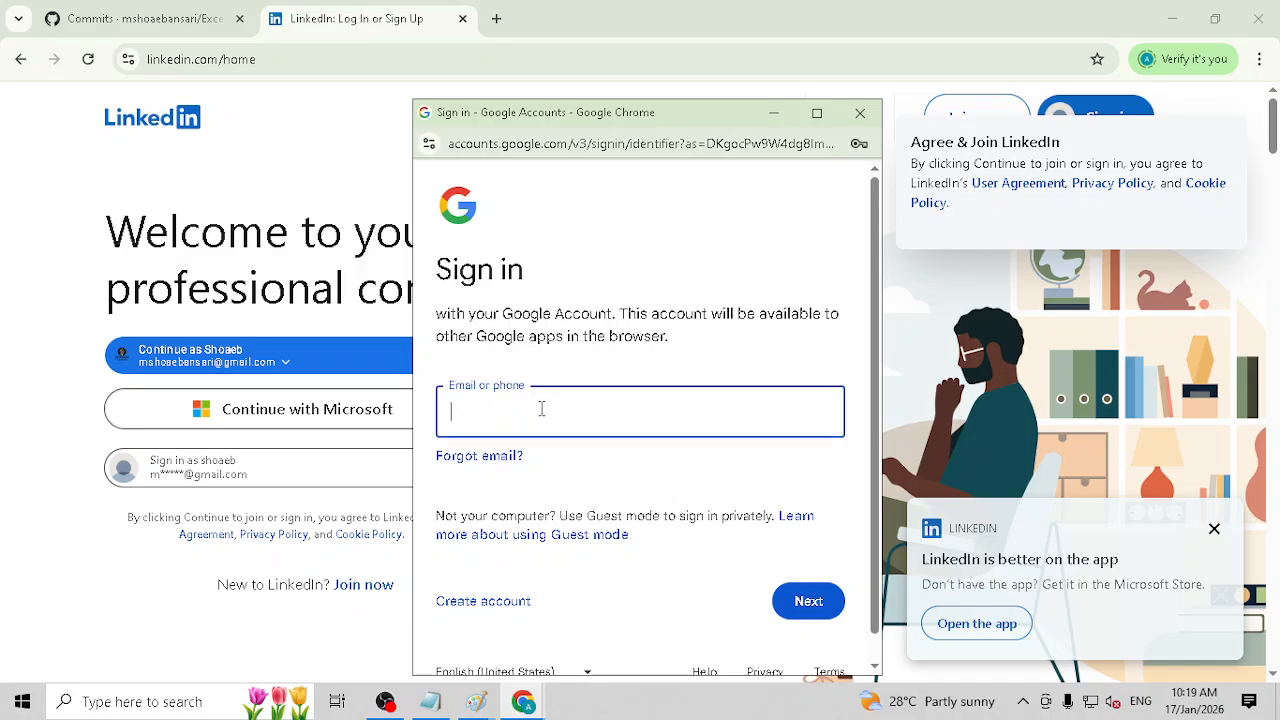
pyautogui.click(540, 408)
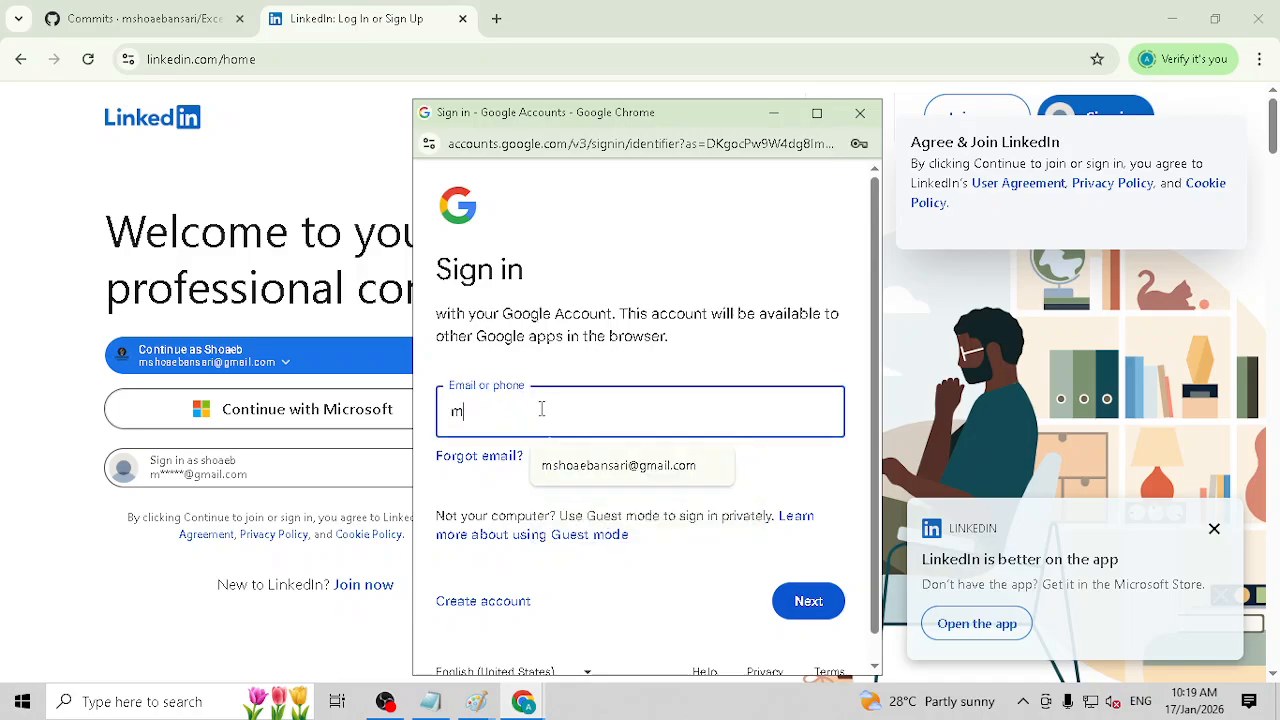
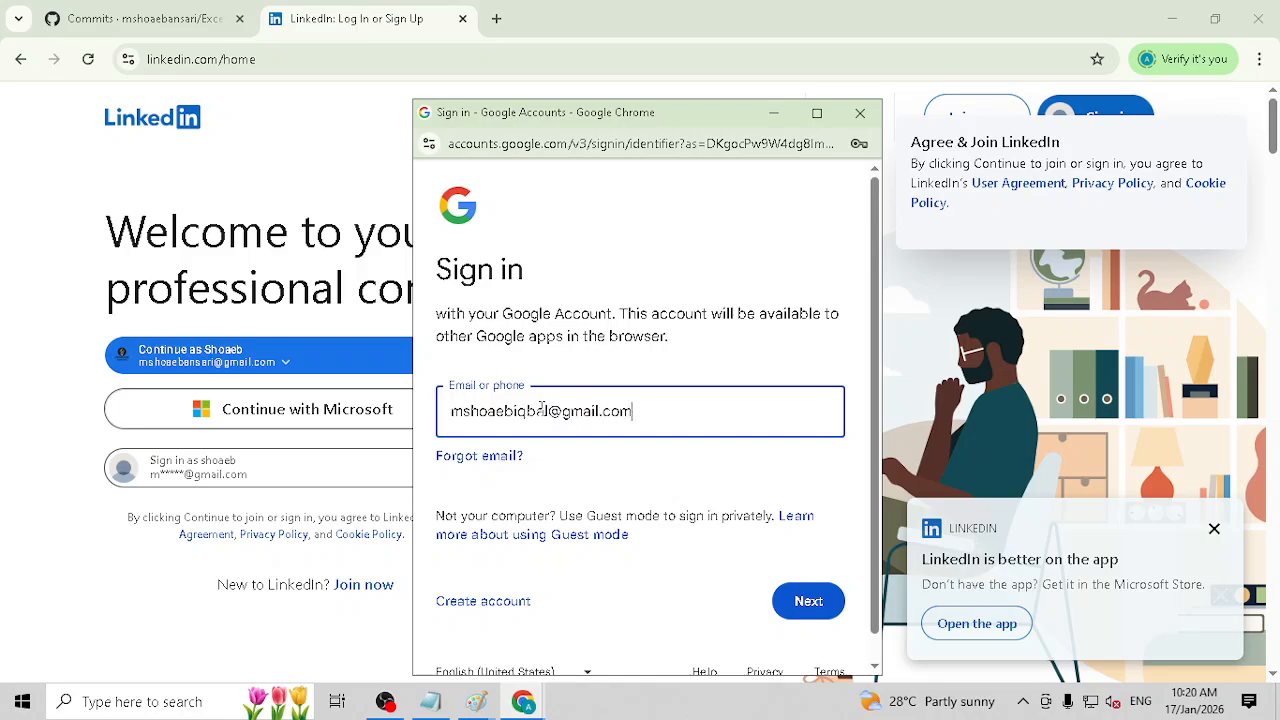
pyautogui.press('Return')
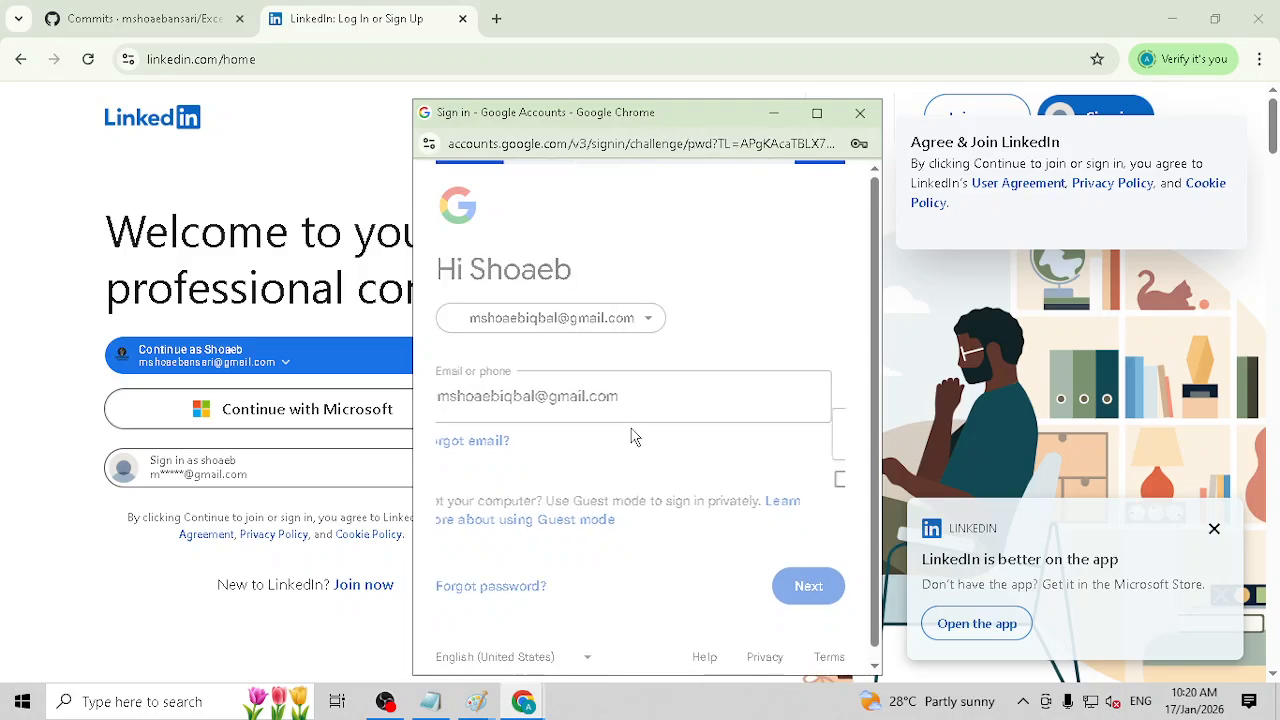
pyautogui.write('***')
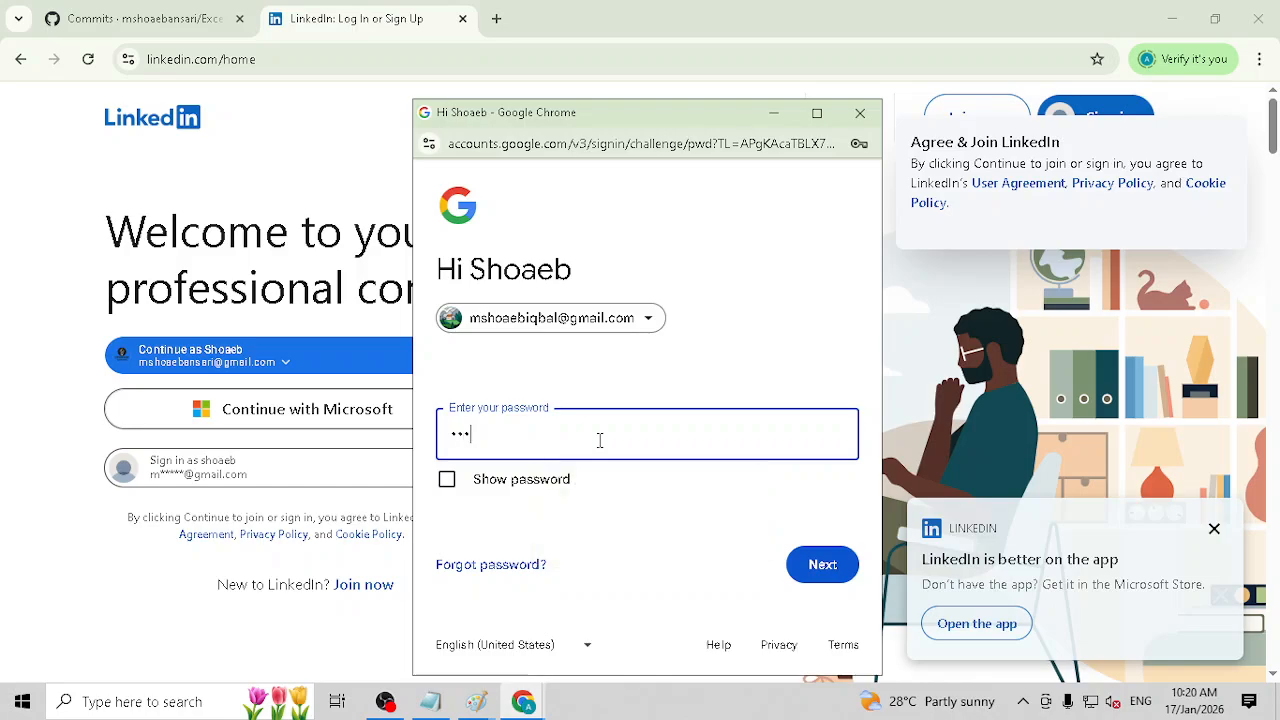
pyautogui.write('*')
pyautogui.press('Return')
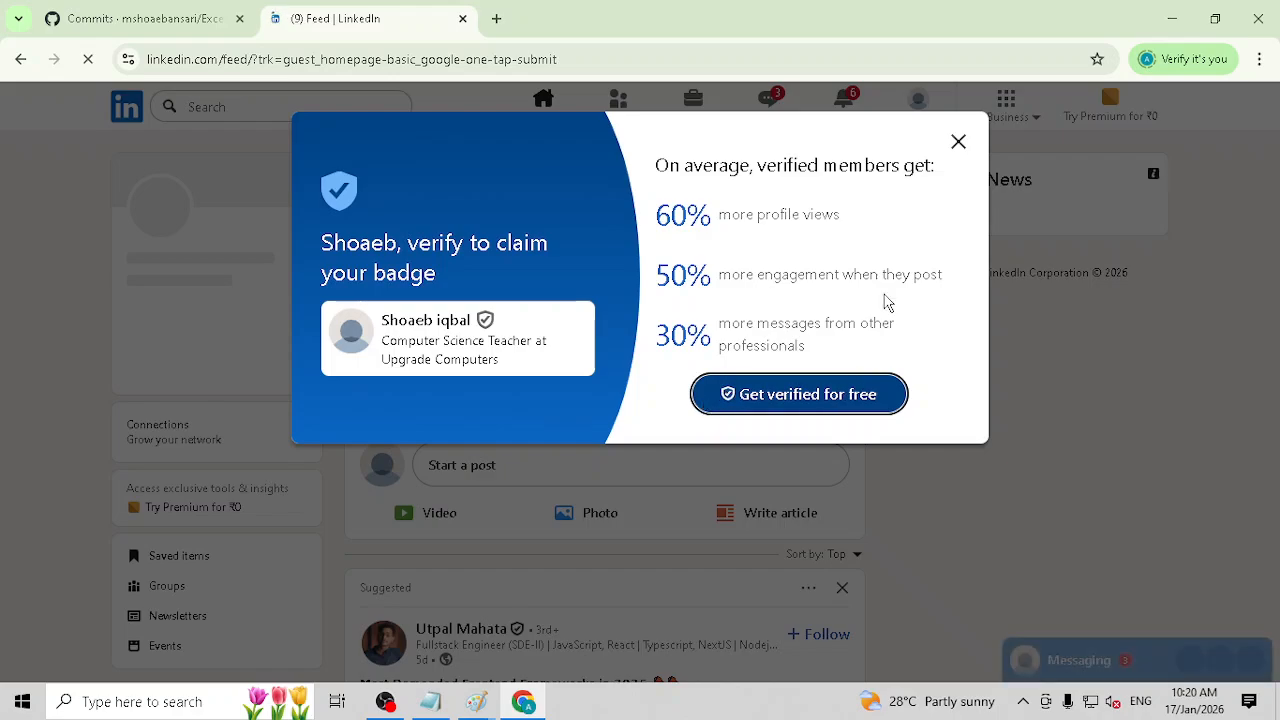
# Step: Dismiss the verification offer and the terms update notice, and glance over the account's LinkedIn feed
pyautogui.click(960, 144)
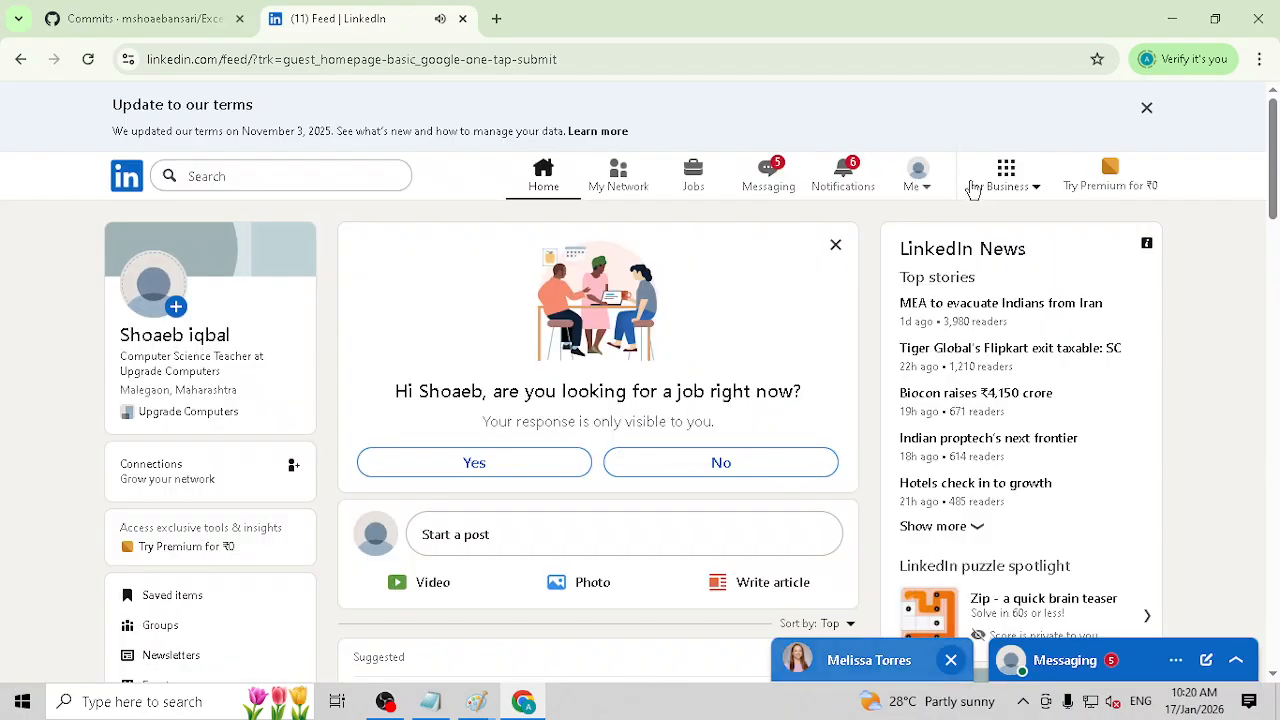
pyautogui.scroll(-1, 760, 284)
pyautogui.scroll(1, 1003, 229)
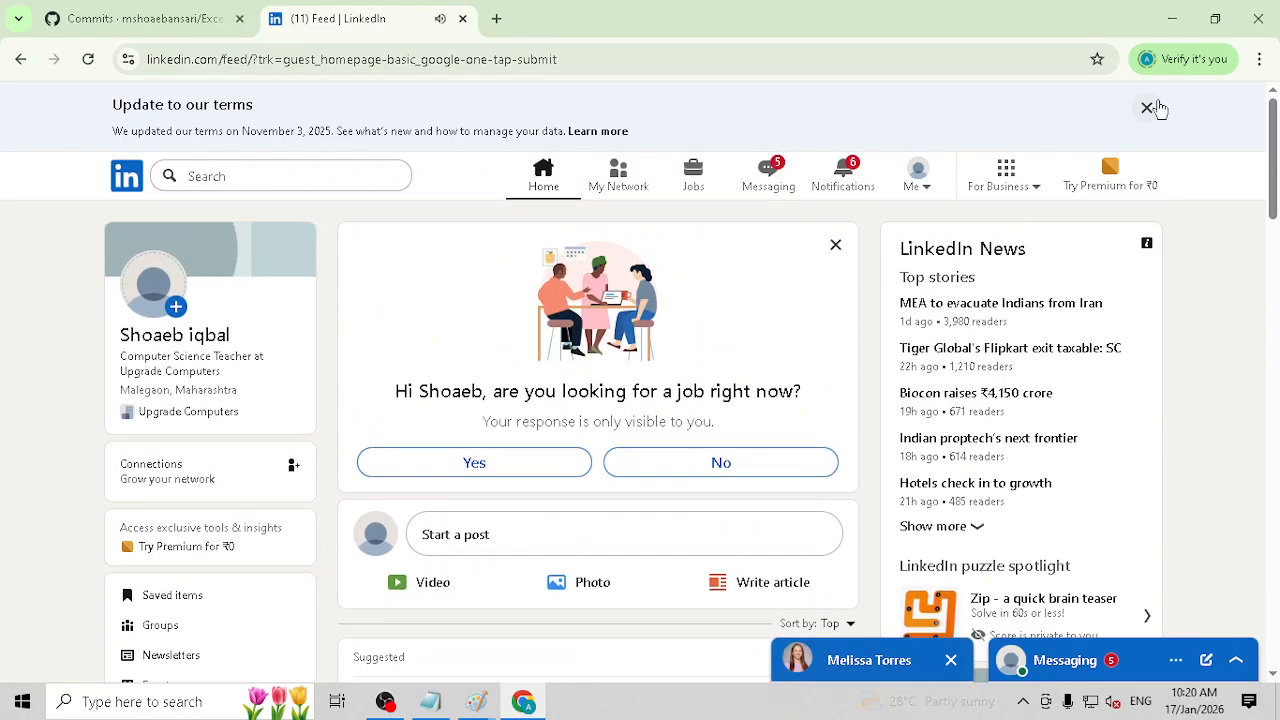
pyautogui.click(1147, 107)
pyautogui.scroll(-1, 206, 523)
pyautogui.scroll(1, 189, 360)
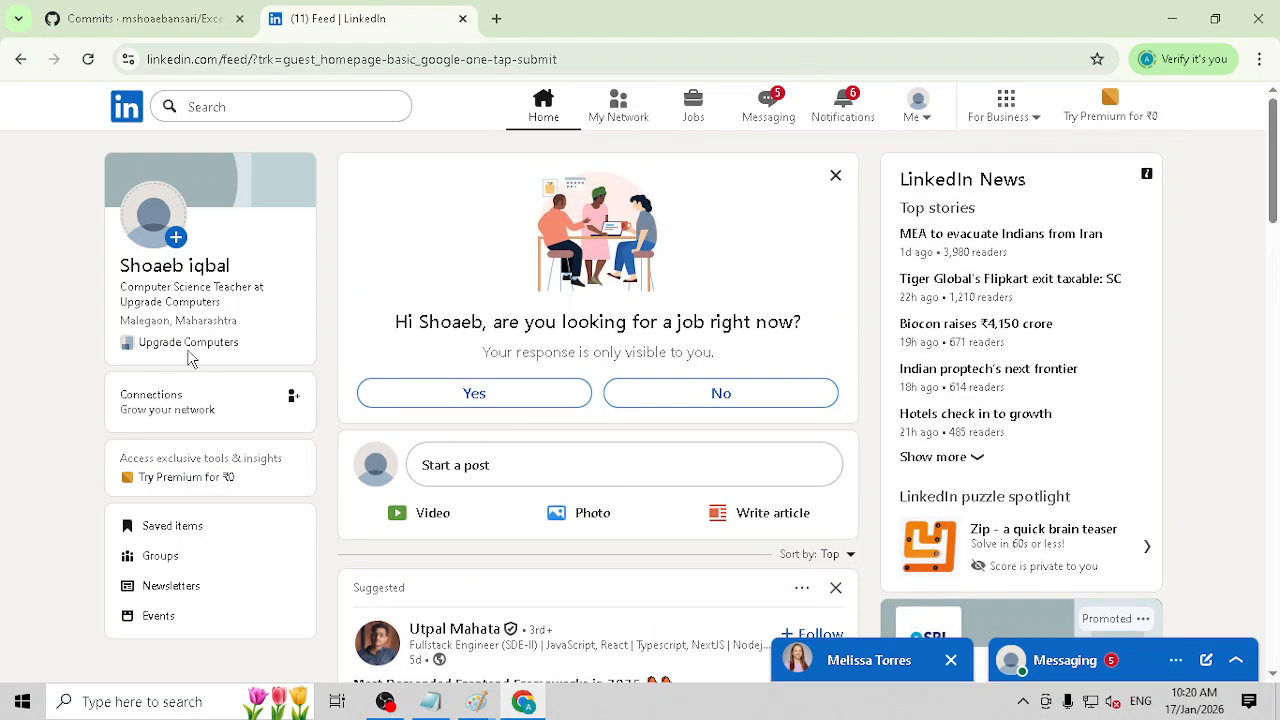
# Step: Sign out of this second LinkedIn account and confirm the sign-out
pyautogui.click(920, 112)
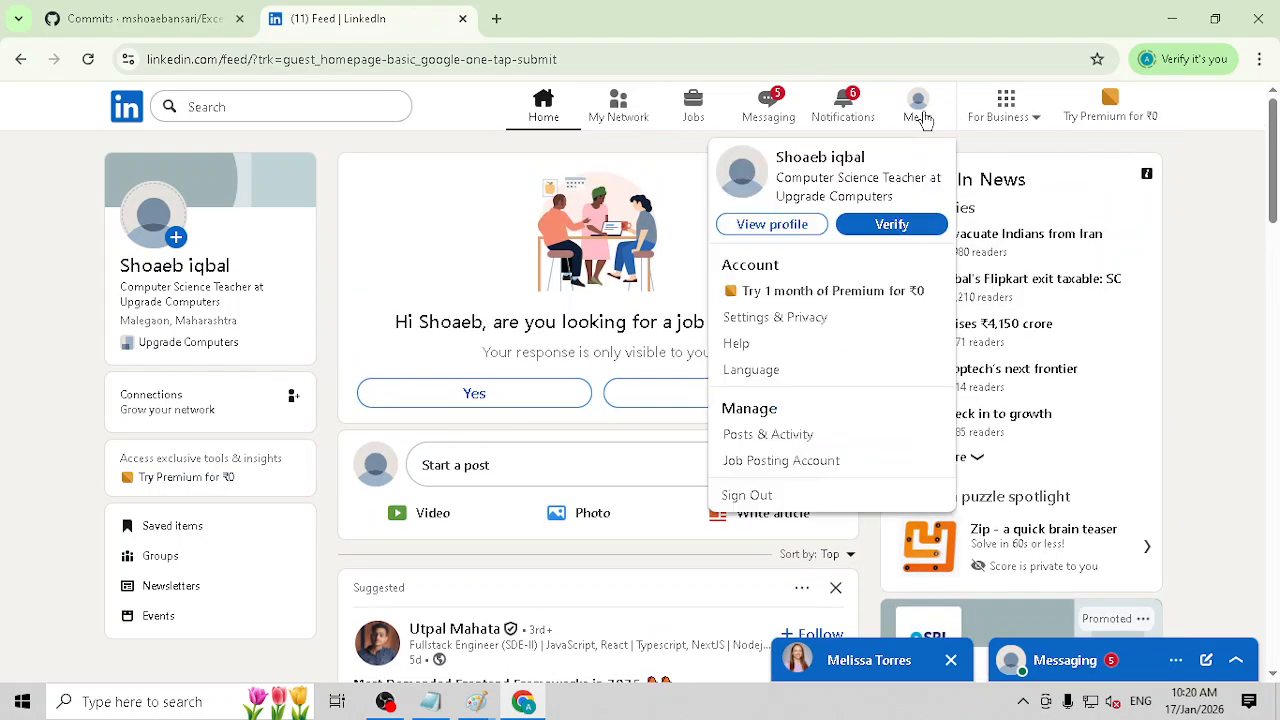
pyautogui.click(745, 495)
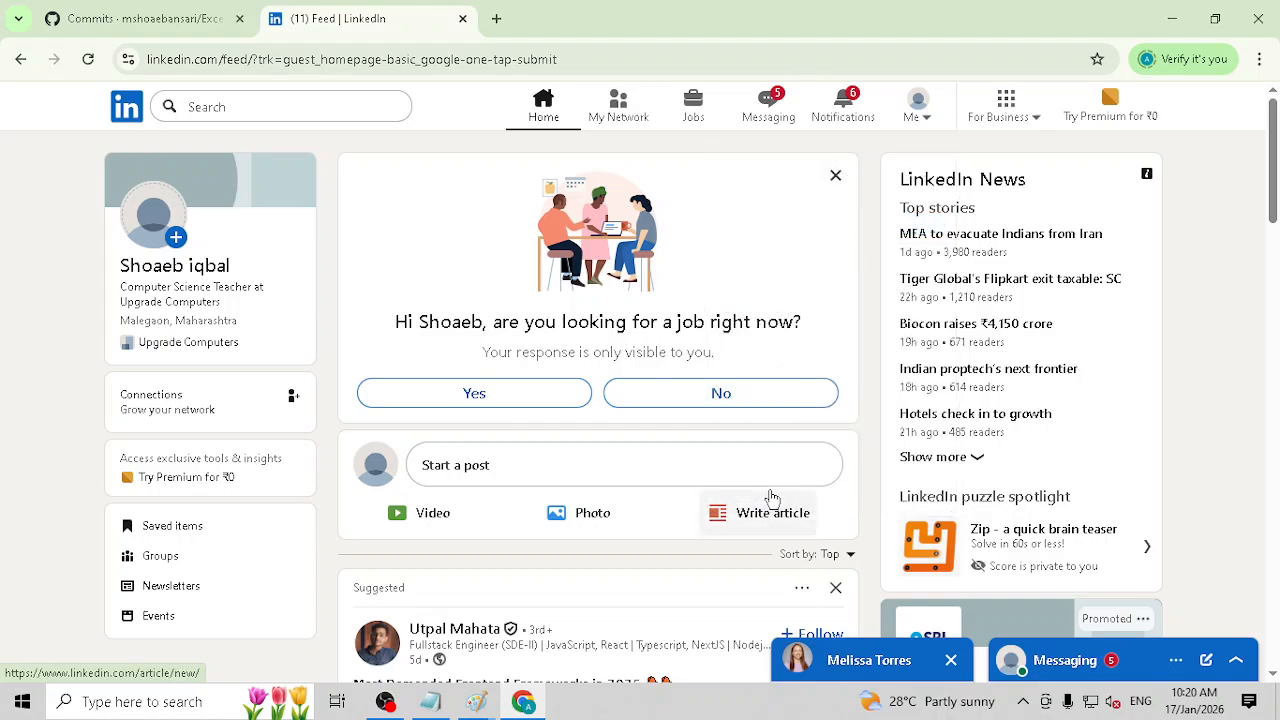
pyautogui.click(628, 372)
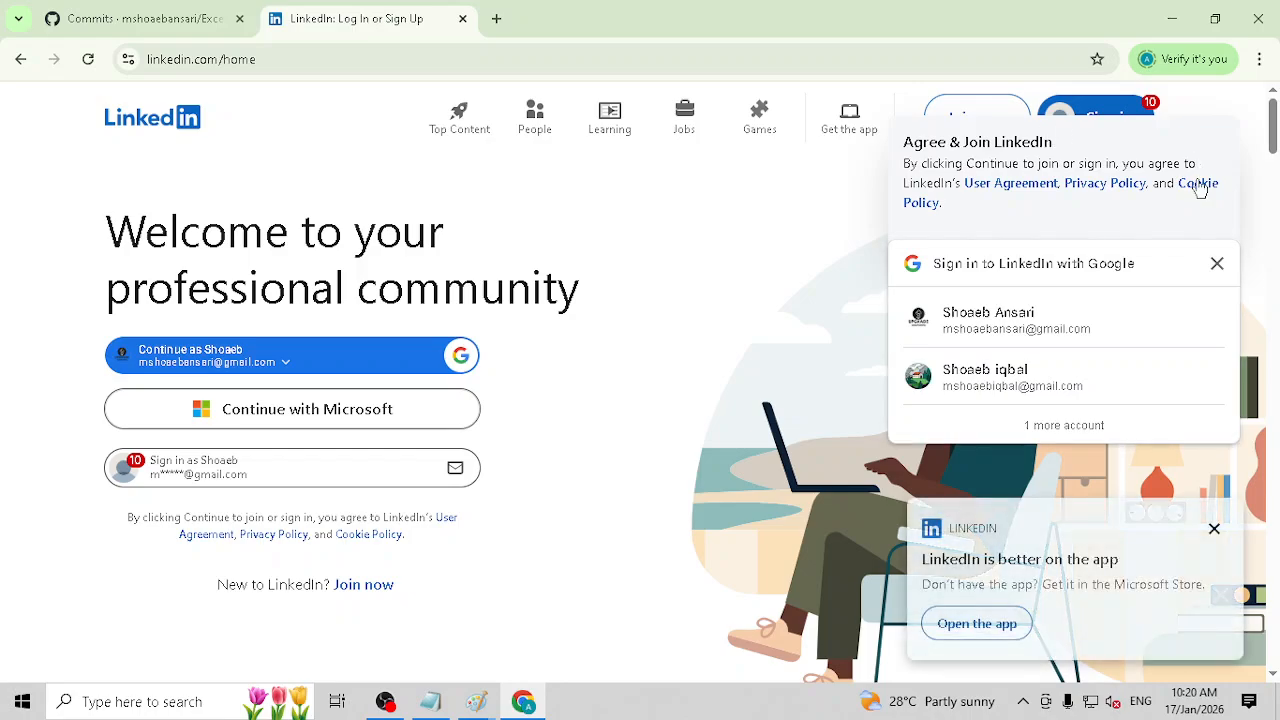
# Step: Dismiss the Google account prompt and continue to LinkedIn with a Google account not yet listed, entering its e-mail address and account password
pyautogui.click(1213, 262)
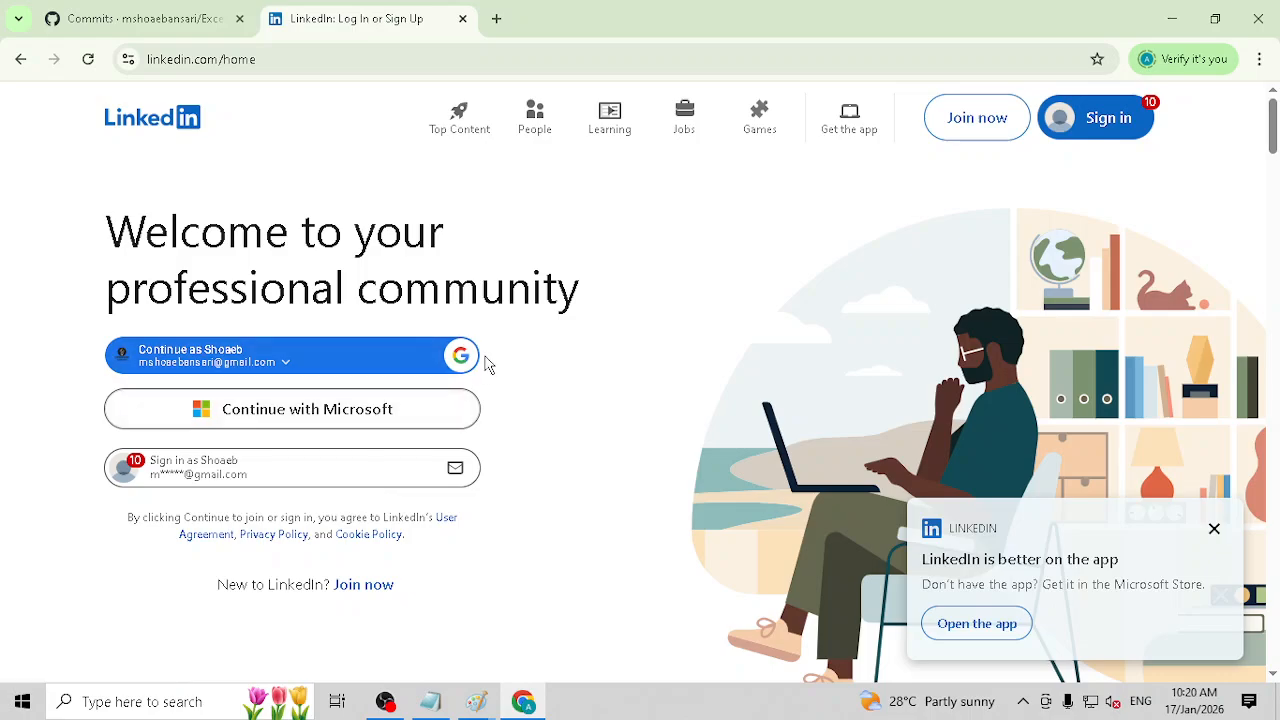
pyautogui.click(449, 362)
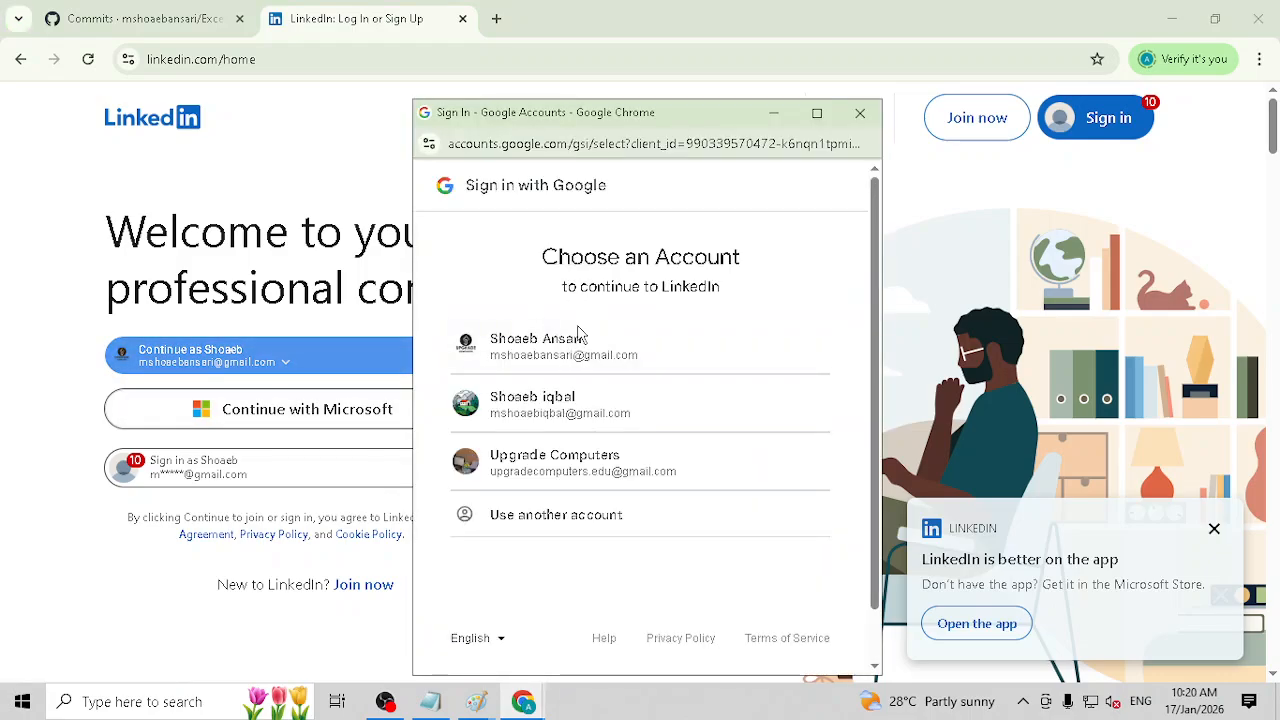
pyautogui.click(586, 512)
pyautogui.click(622, 418)
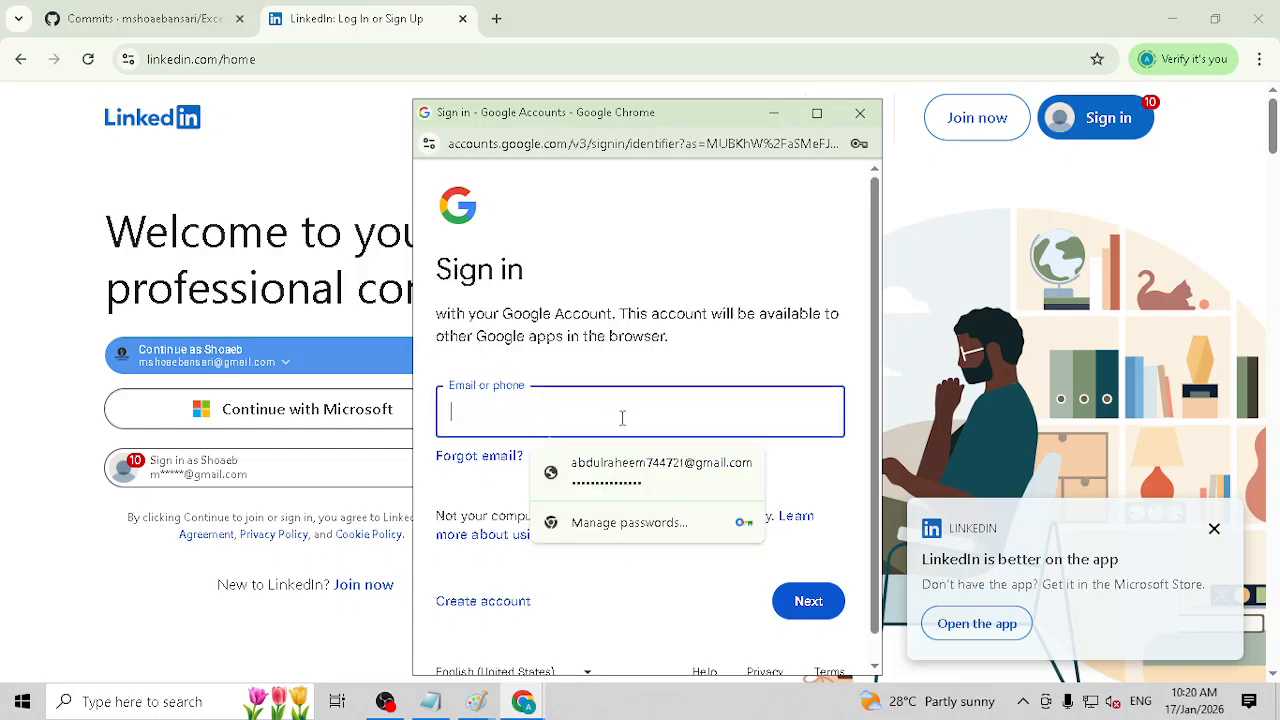
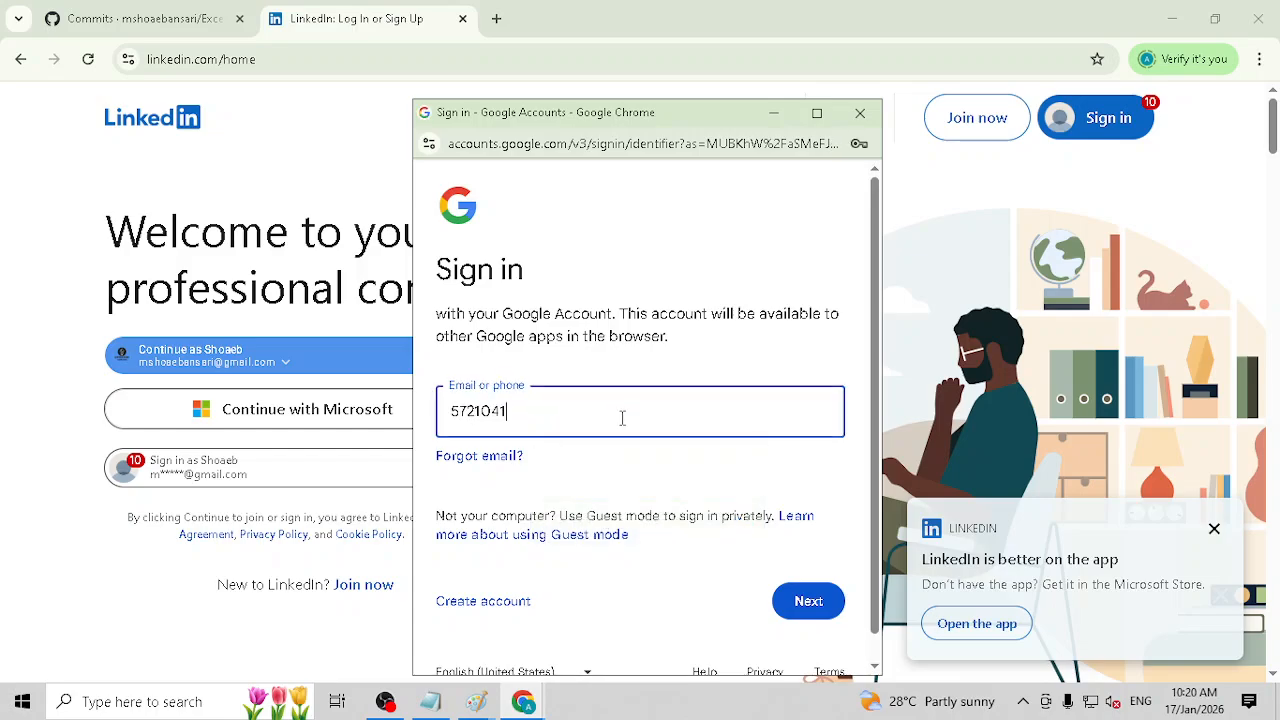
pyautogui.press('Return')
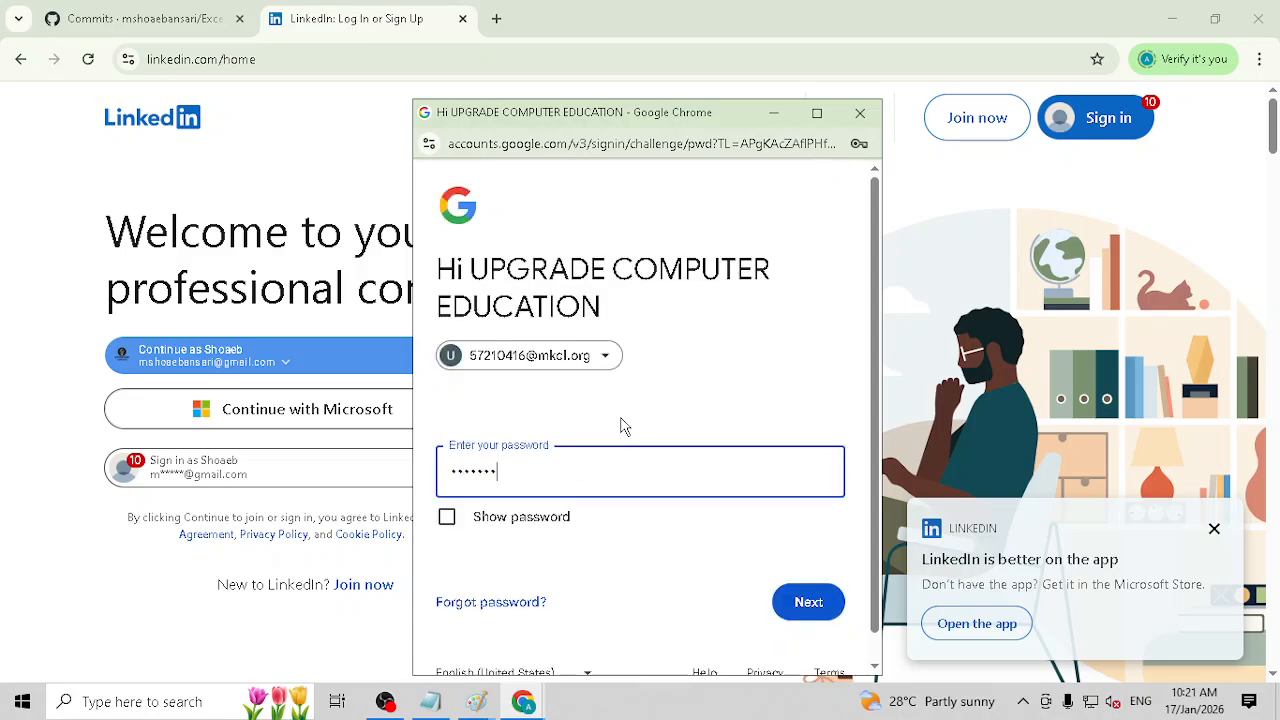
pyautogui.press('Return')
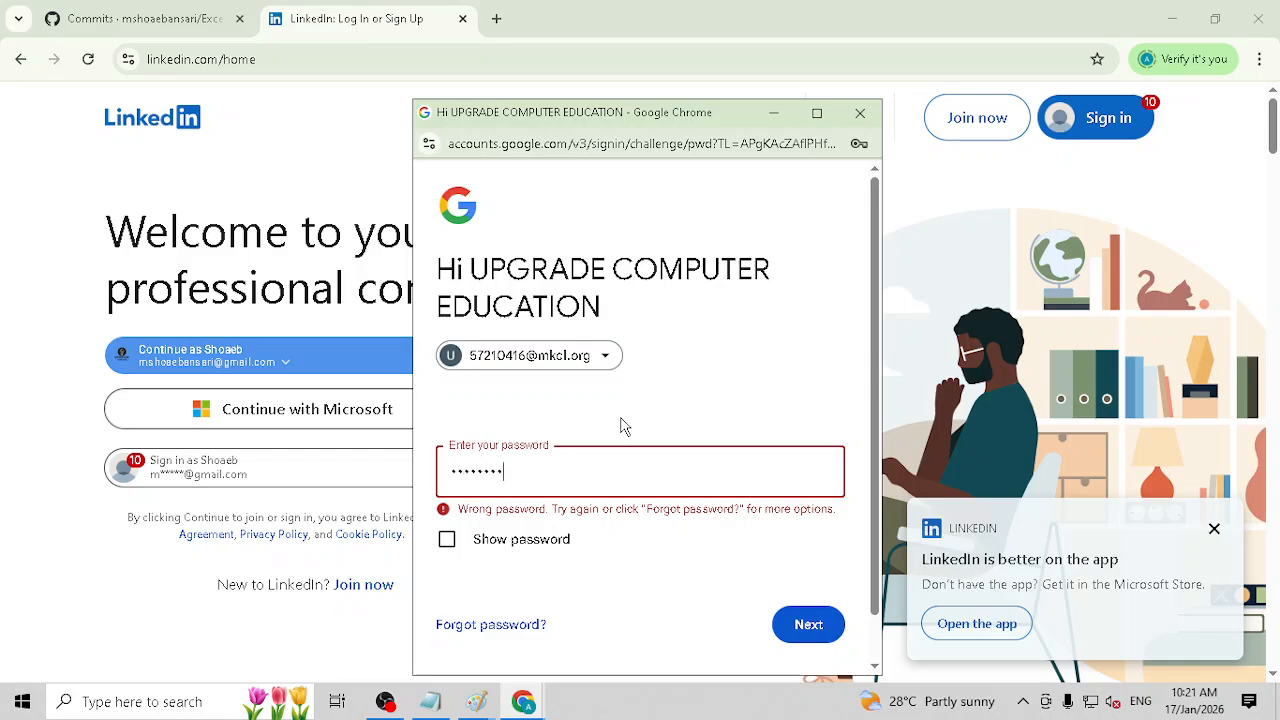
pyautogui.press('Return')
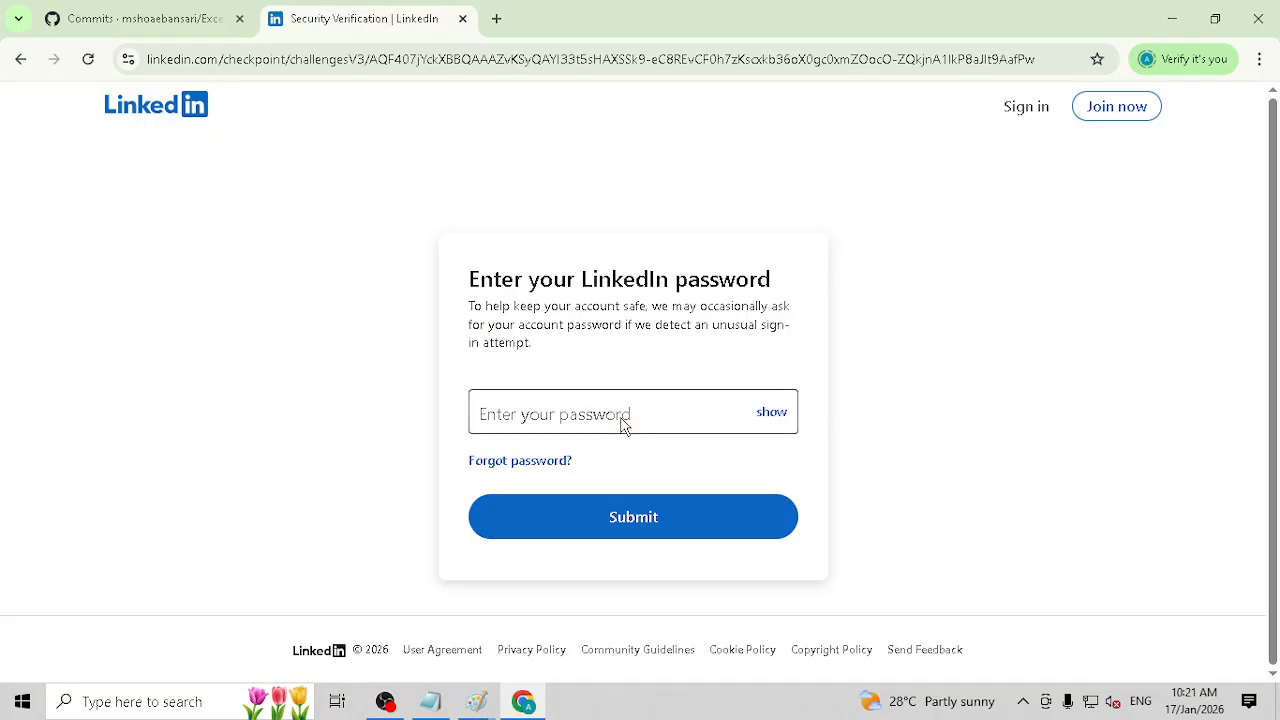
# Step: Try to pass LinkedIn's security verification by entering and submitting the LinkedIn account password, retrying with another entry
pyautogui.click(612, 415)
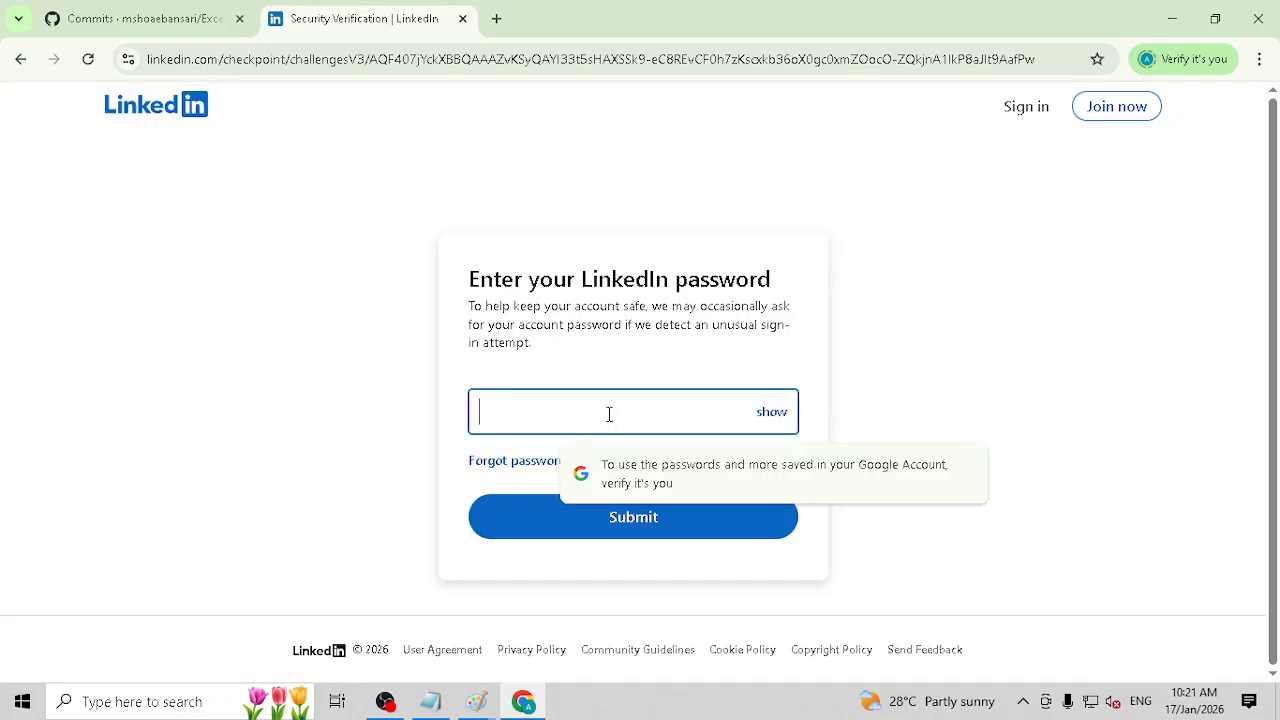
pyautogui.write('•••••••')
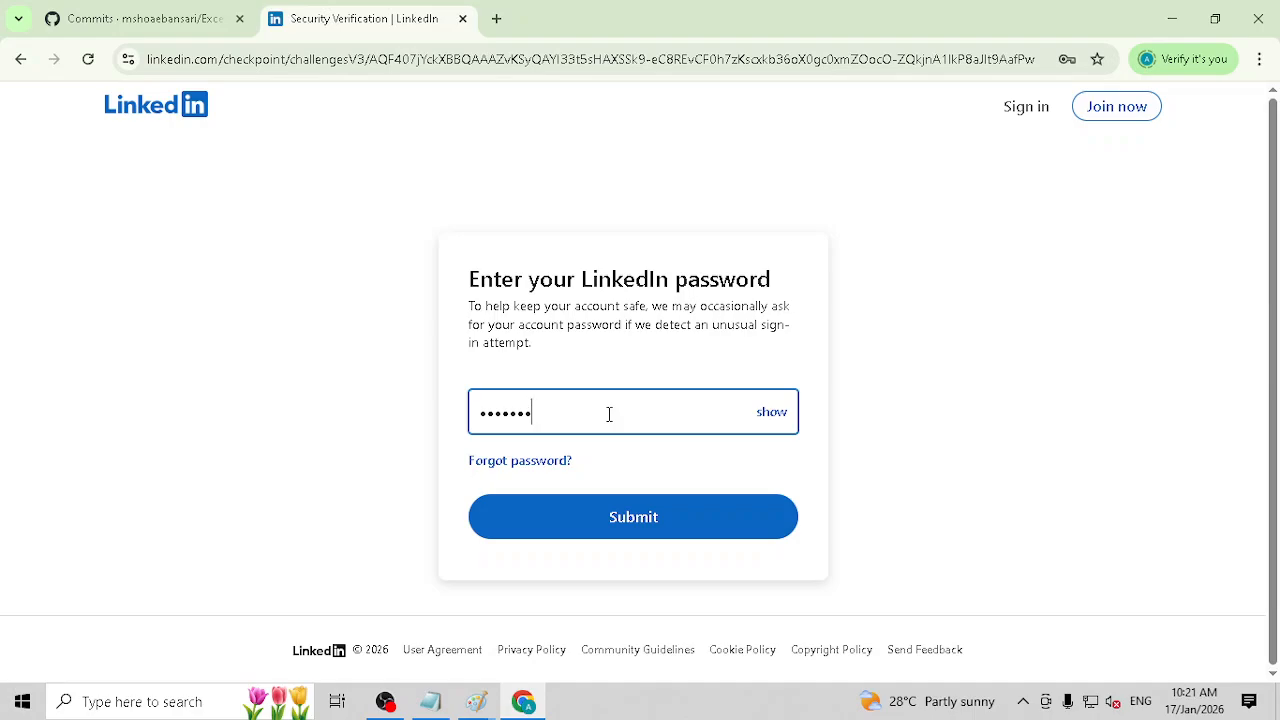
pyautogui.write('•')
pyautogui.press('Return')
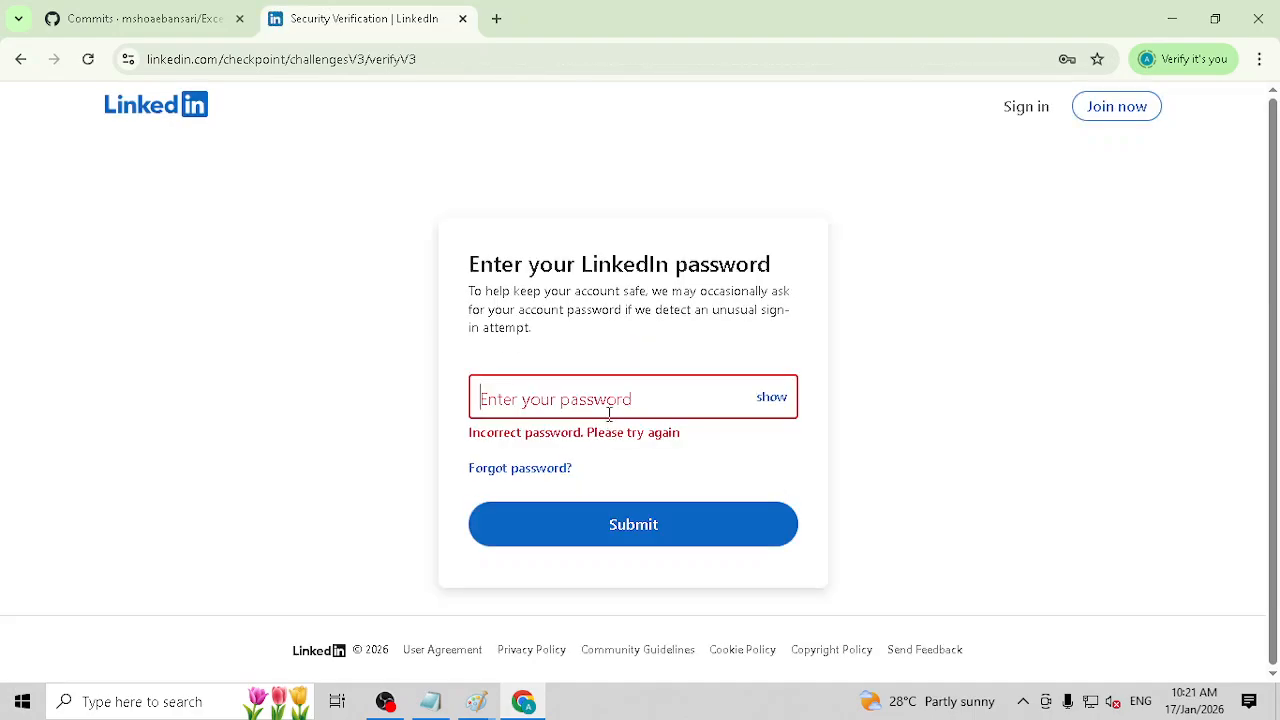
pyautogui.write('••')
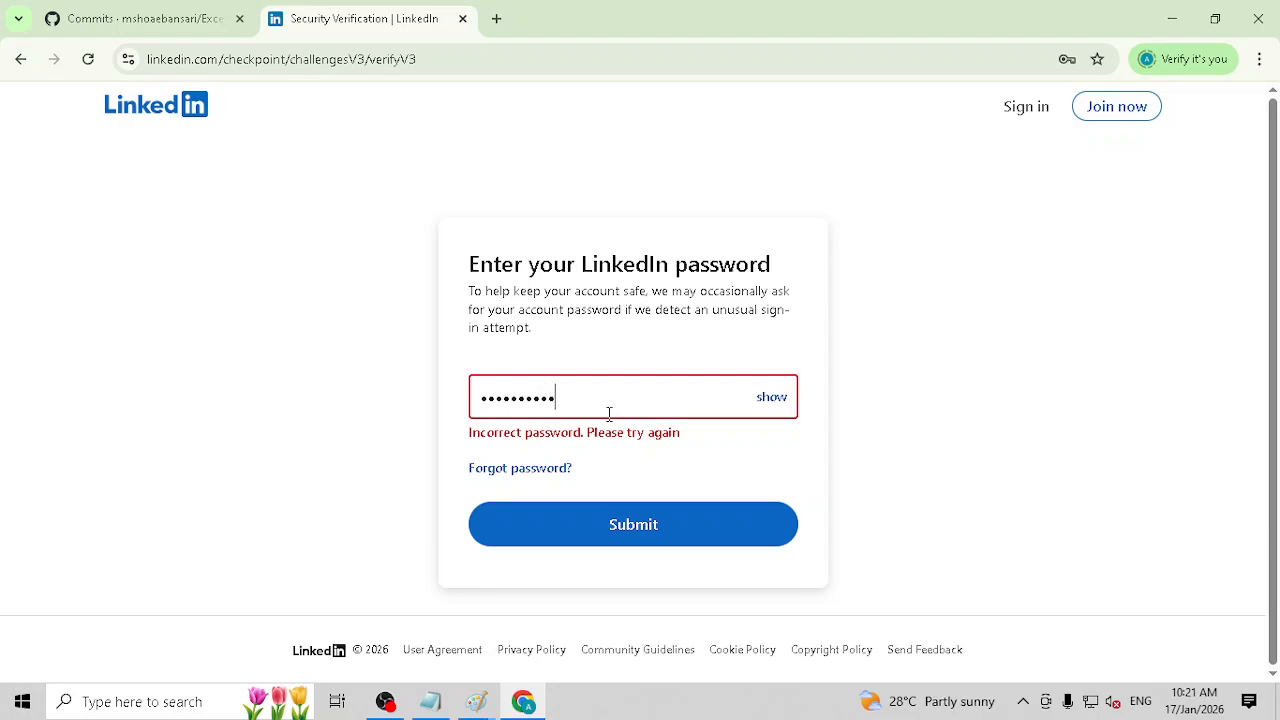
pyautogui.click(640, 528)
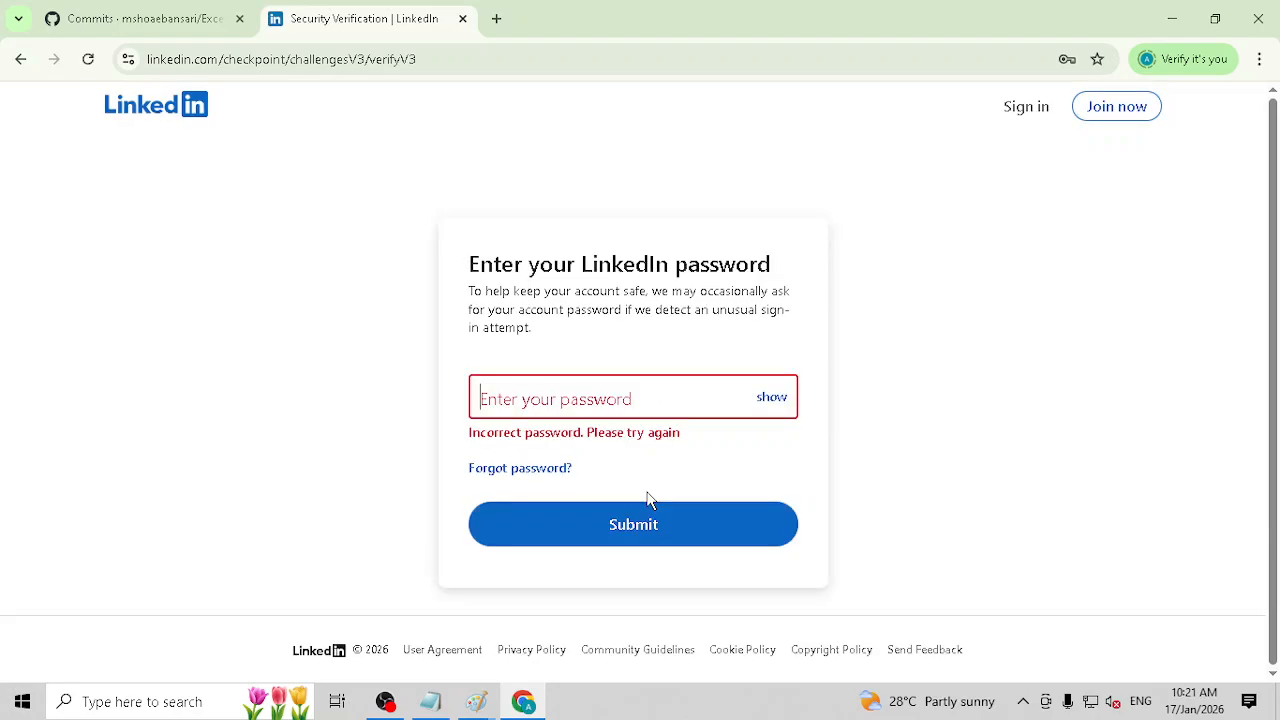
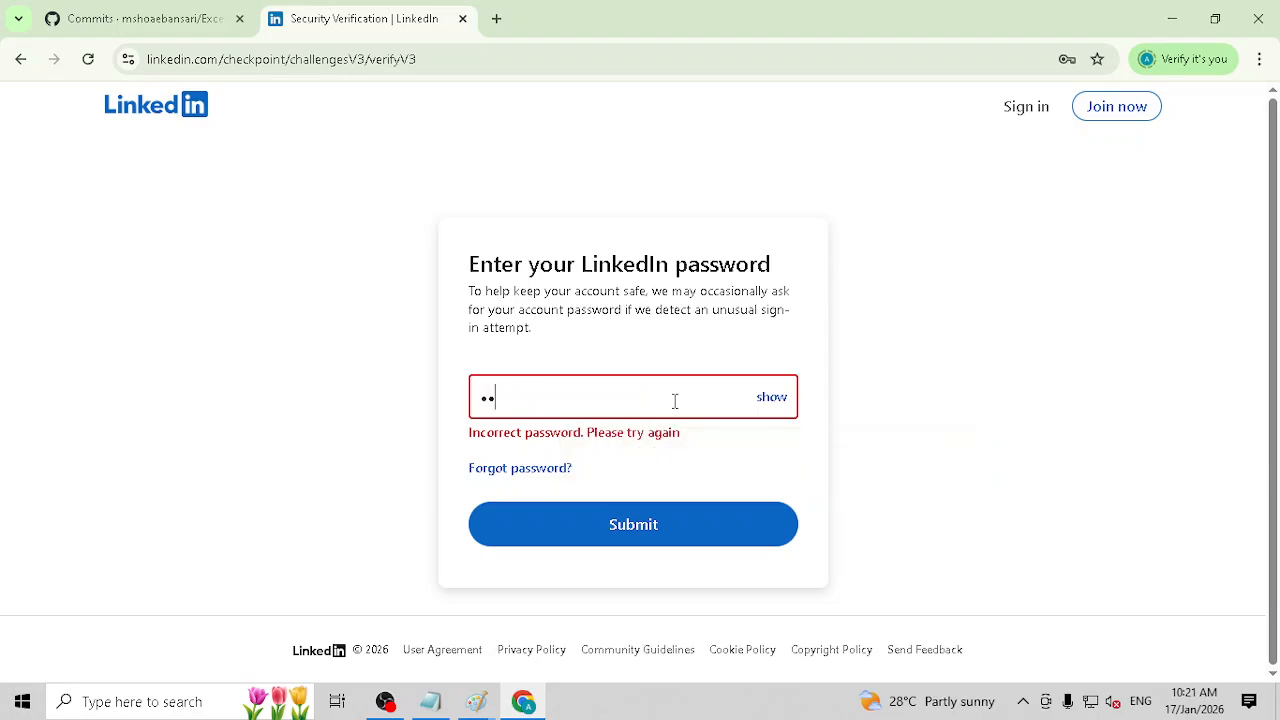
# Step: Clear the password entry and submit the LinkedIn account password again on the security verification
pyautogui.press('BackSpace')
pyautogui.press('BackSpace')
pyautogui.write('•••••••••••')
pyautogui.press('Return')
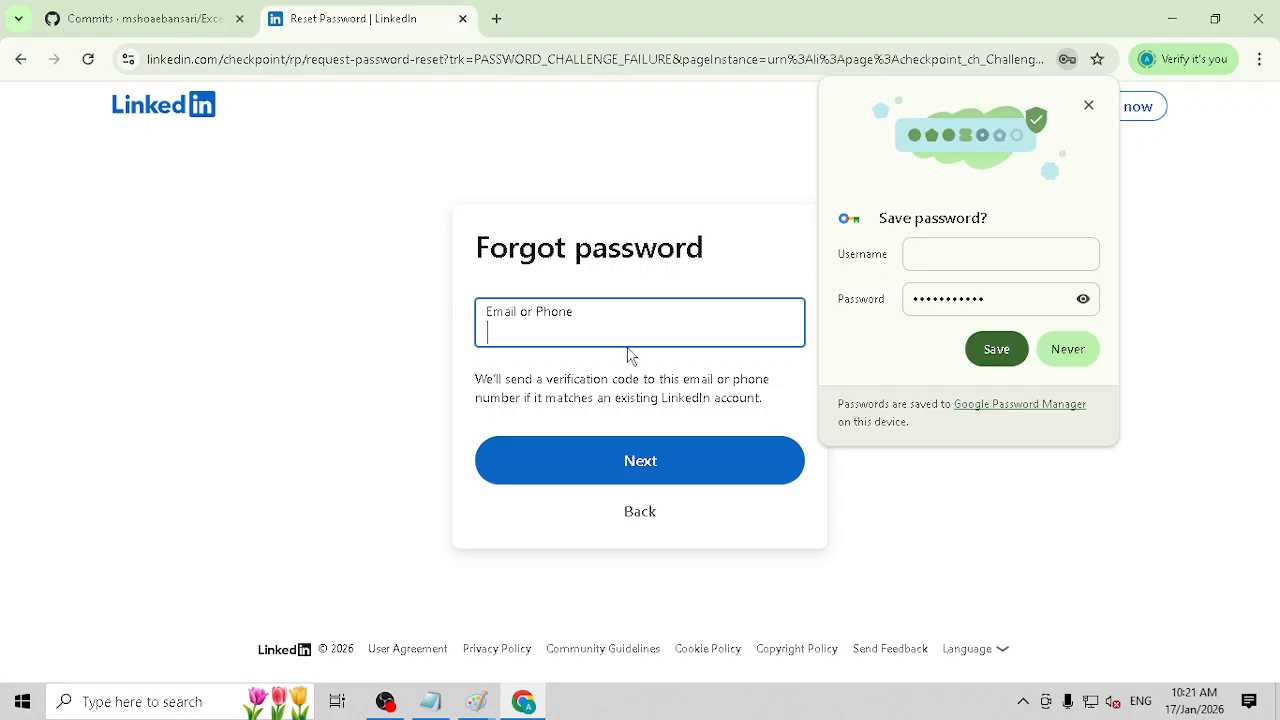
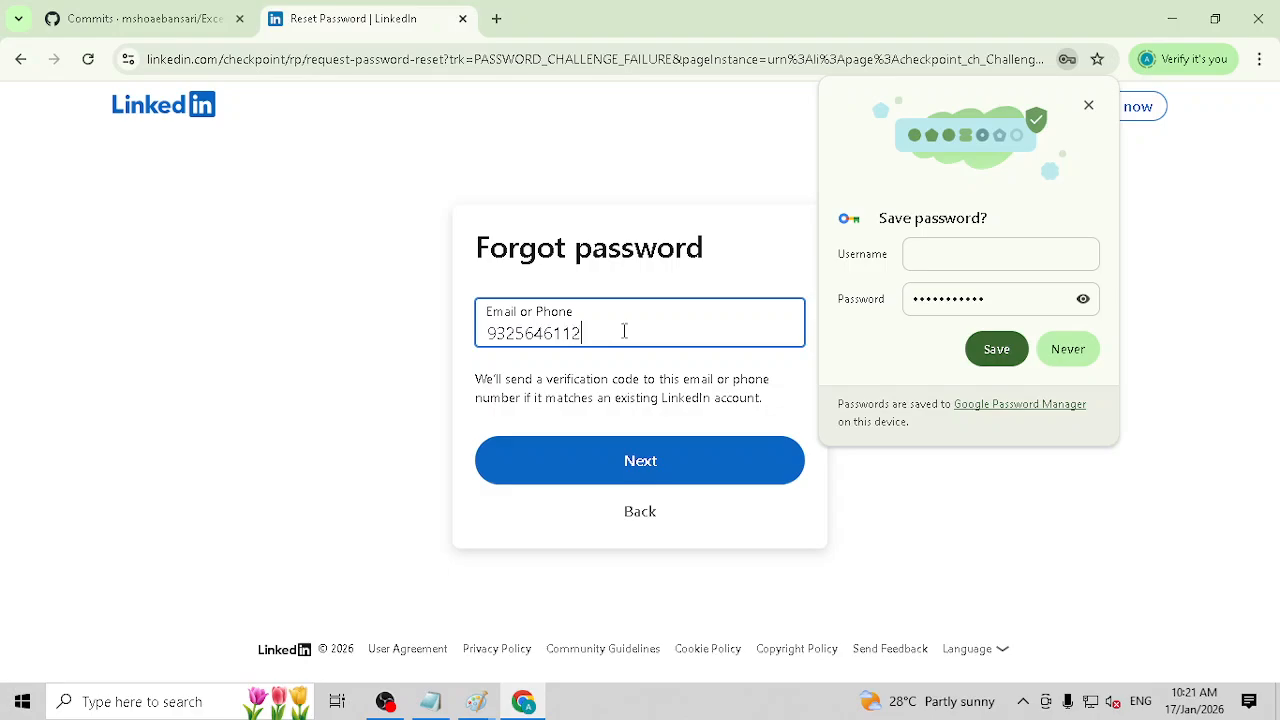
# Step: Submit the account's phone number on the password reset form and decline to ever save the password for this site
pyautogui.click(646, 463)
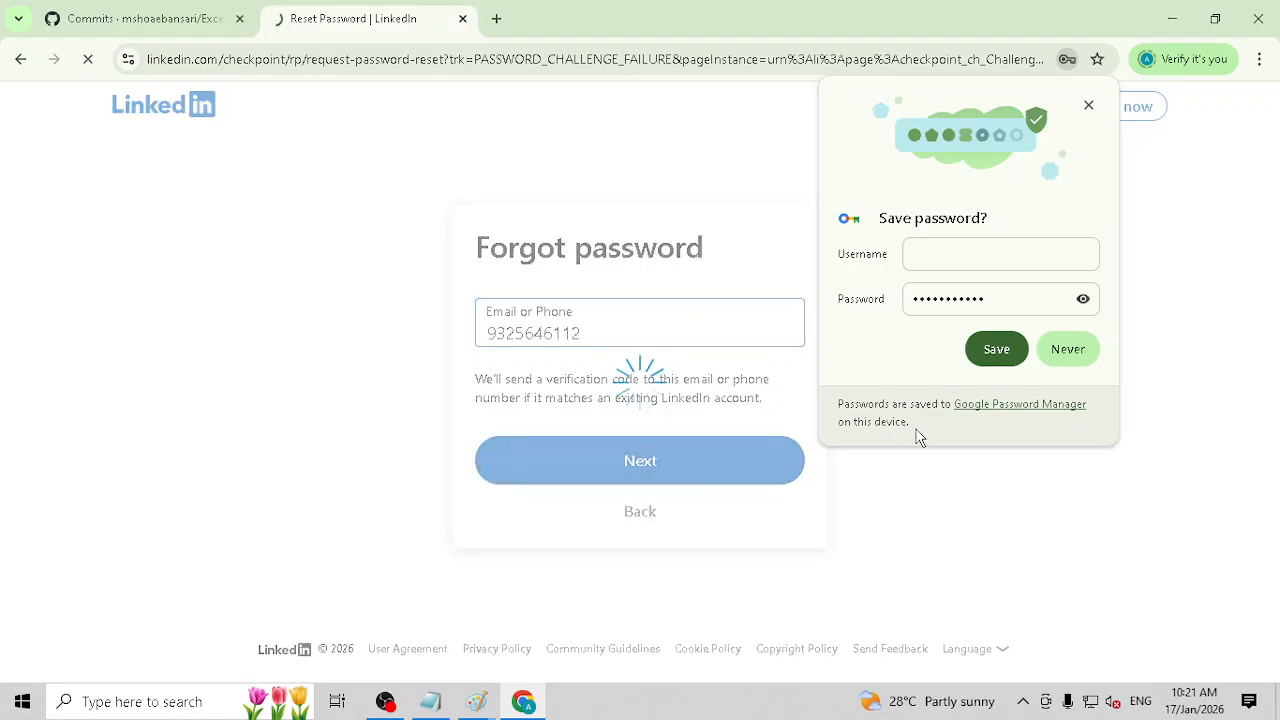
pyautogui.click(1068, 350)
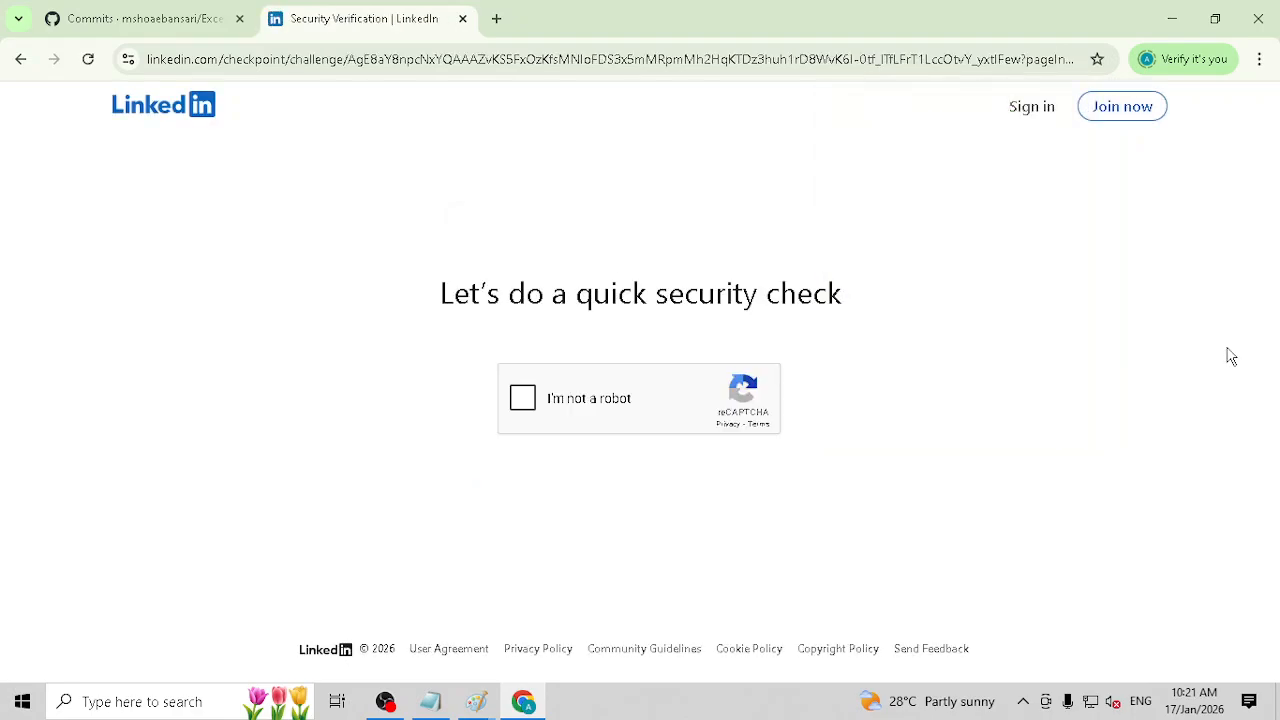
# Step: Pass the robot check and request that the verification code be resent by phone call
pyautogui.click(522, 398)
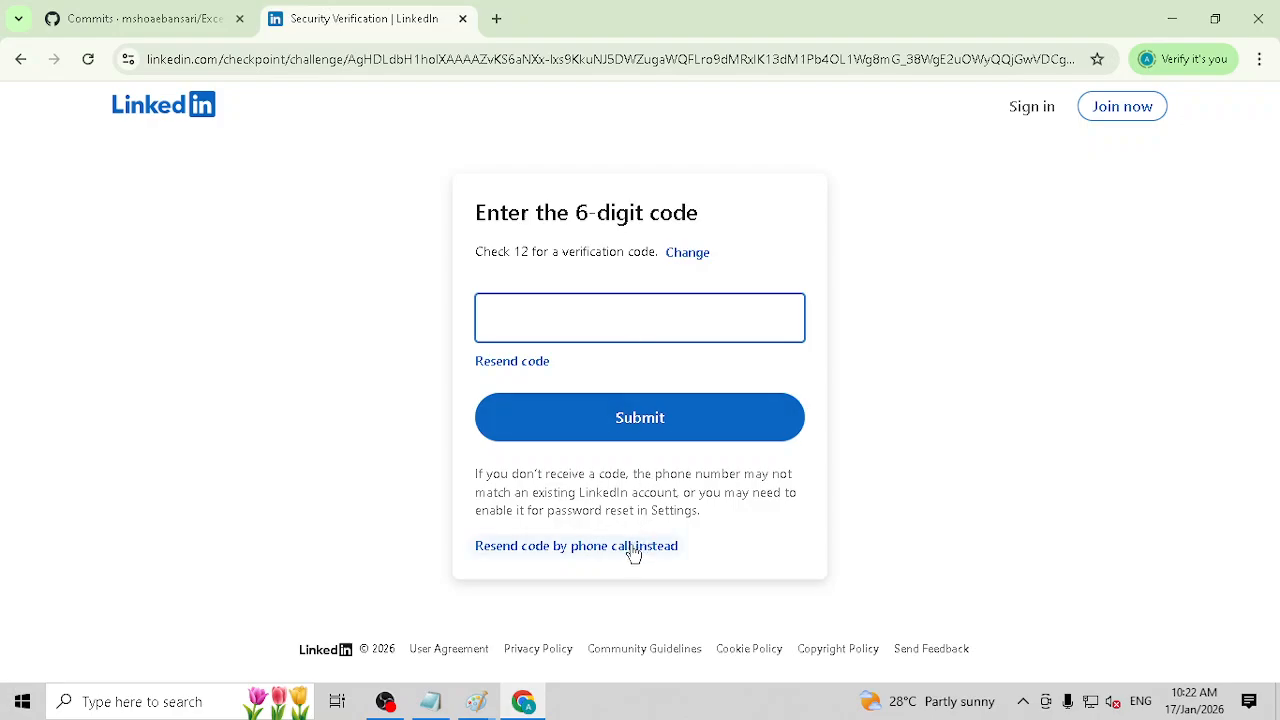
pyautogui.click(549, 546)
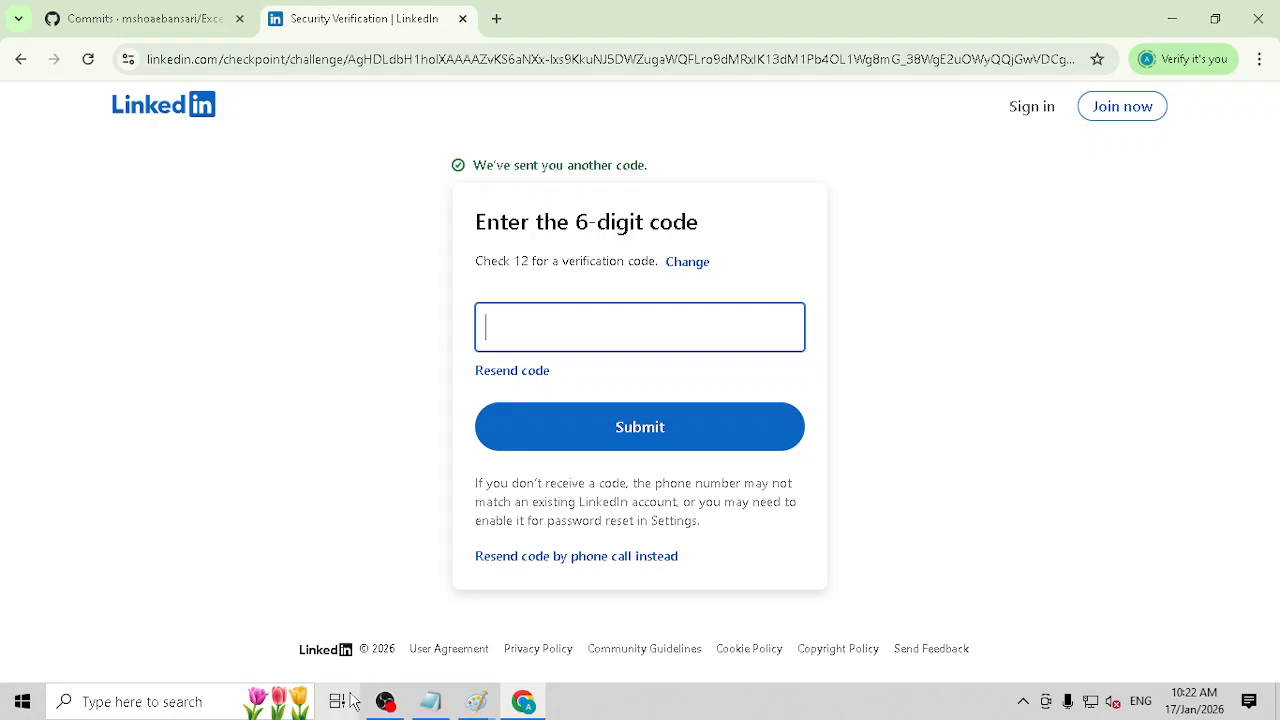
pyautogui.click(385, 701)
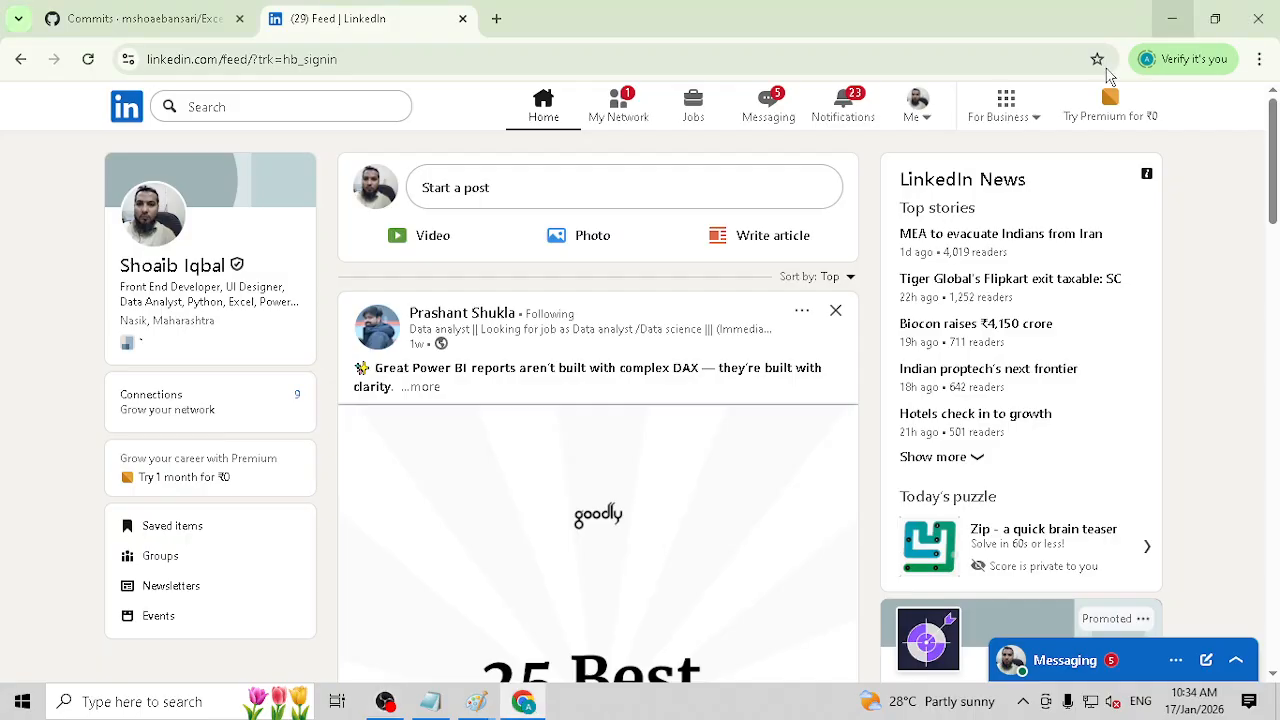
pyautogui.click(1171, 10)
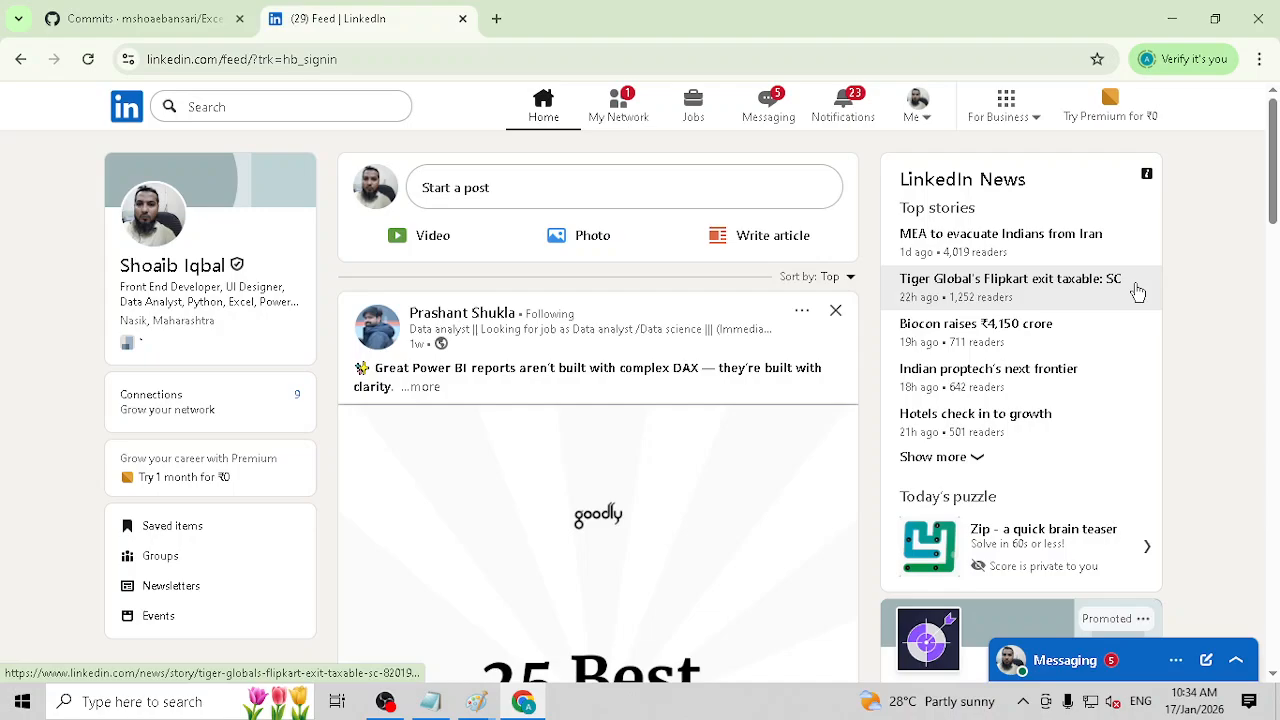
# Step: Open ChatGPT in a new browser tab and continue without logging in
pyautogui.click(496, 18)
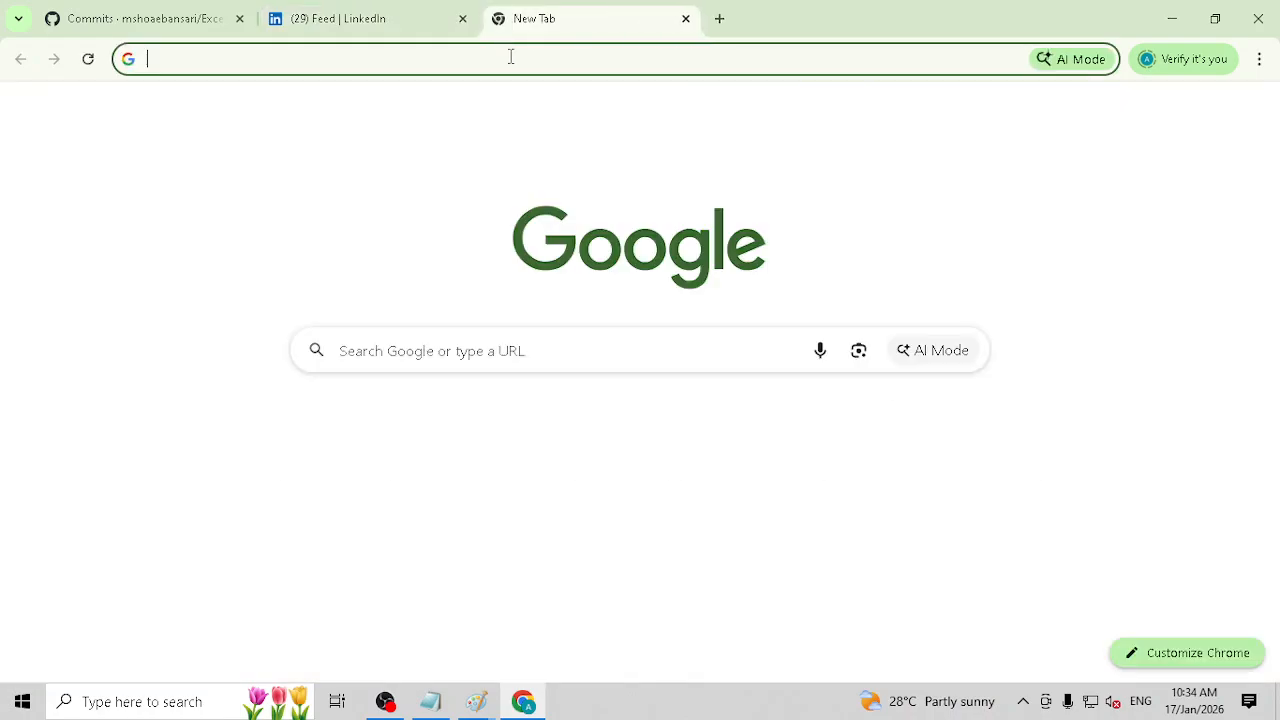
pyautogui.write('chatgpt.com')
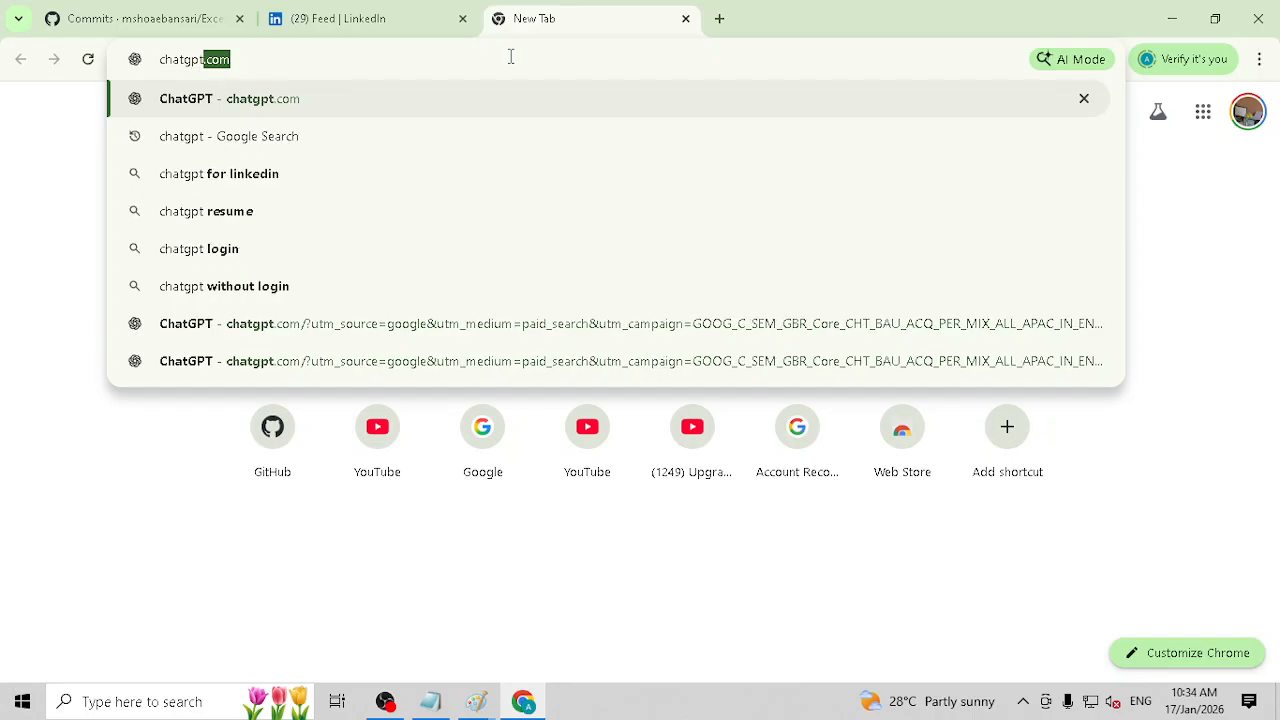
pyautogui.press('Return')
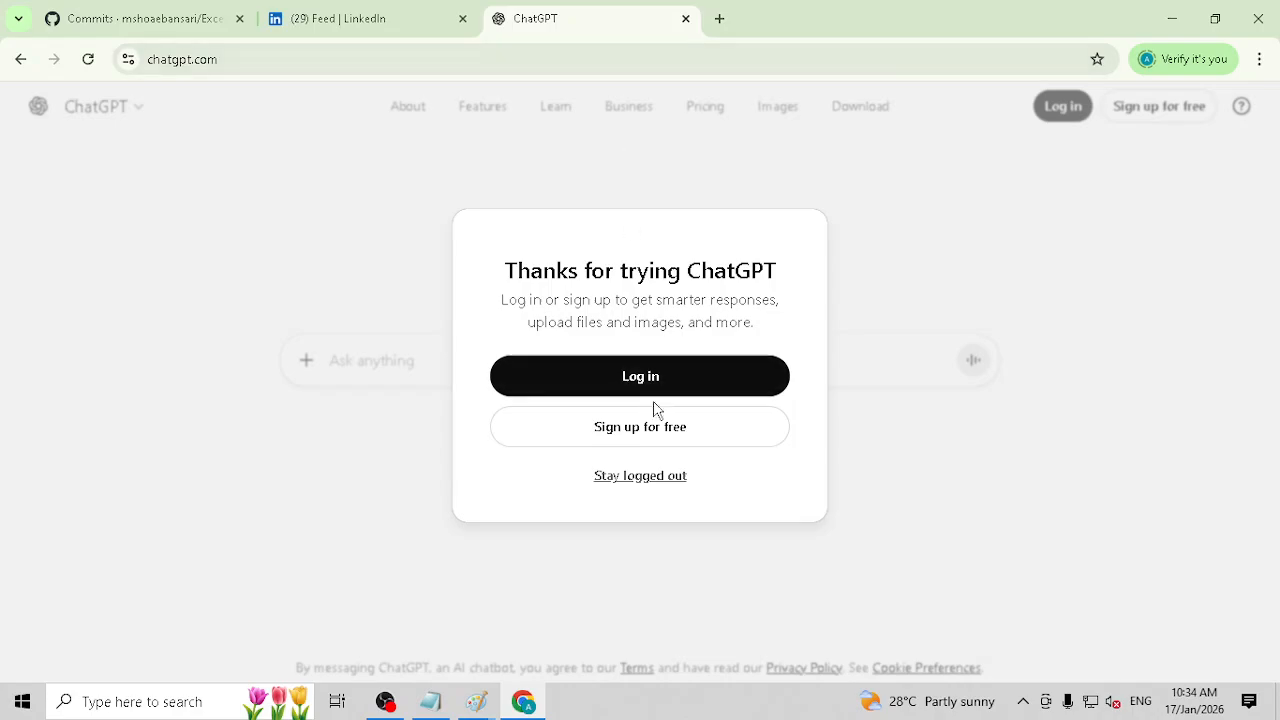
pyautogui.click(662, 480)
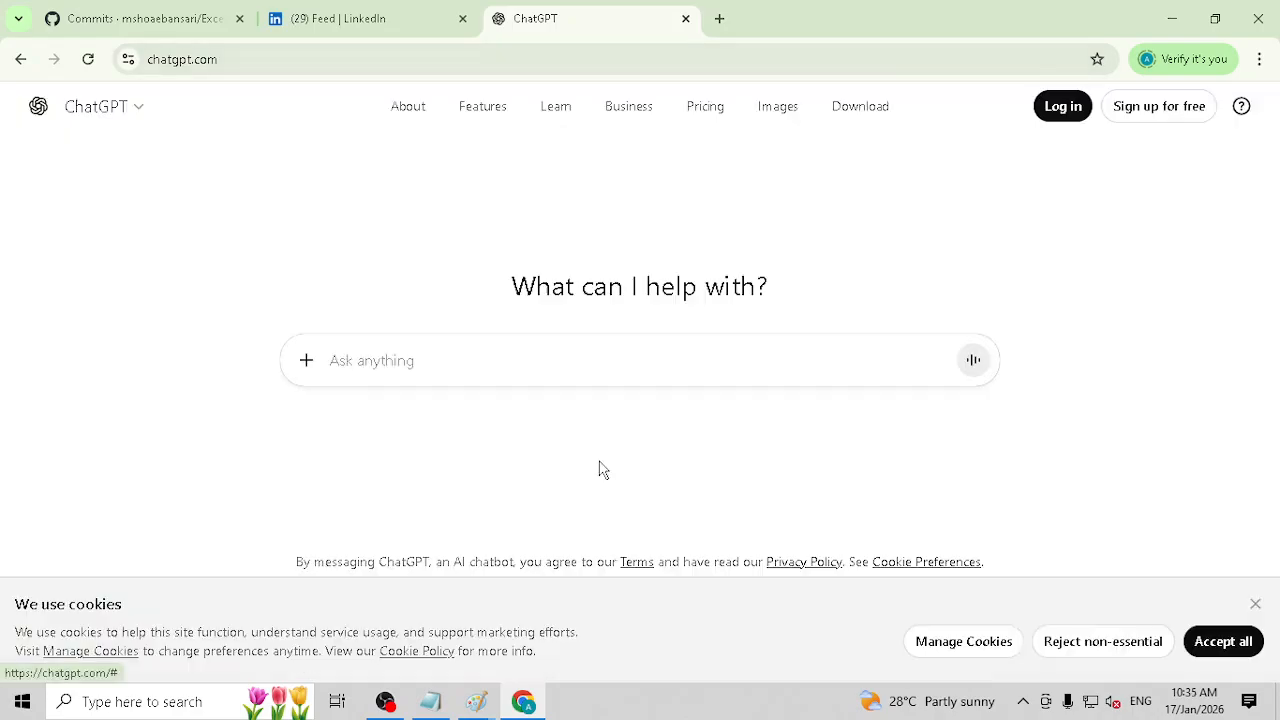
# Step: Start a prompt with "I am a data analyst and want to build contacts on LinkedIn"
pyautogui.click(446, 360)
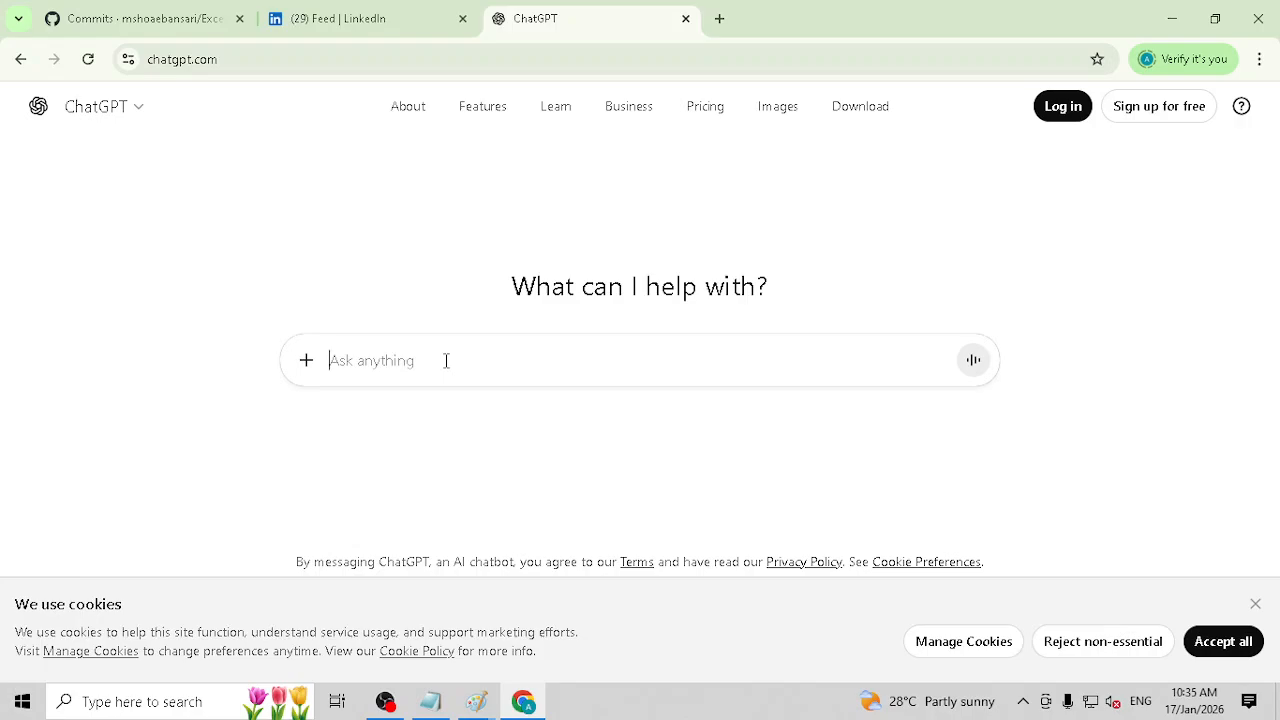
pyautogui.write('I am a')
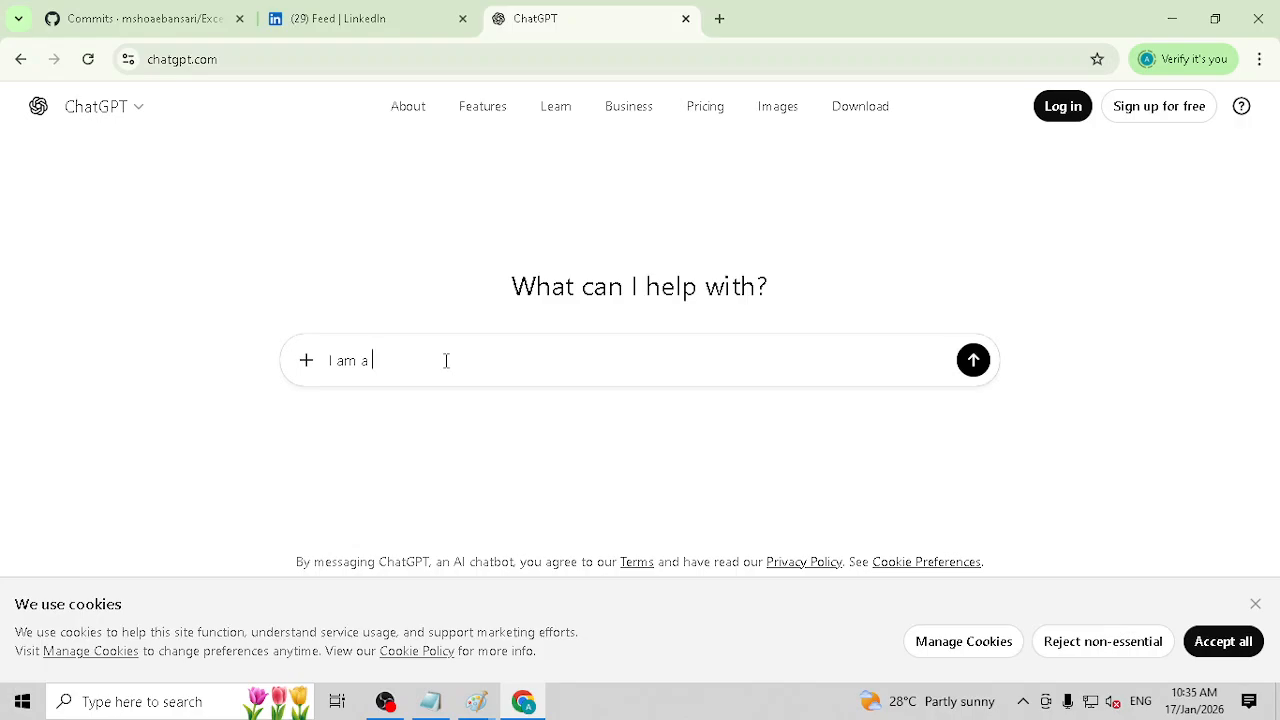
pyautogui.write(' data analyst and want toi build contacts')
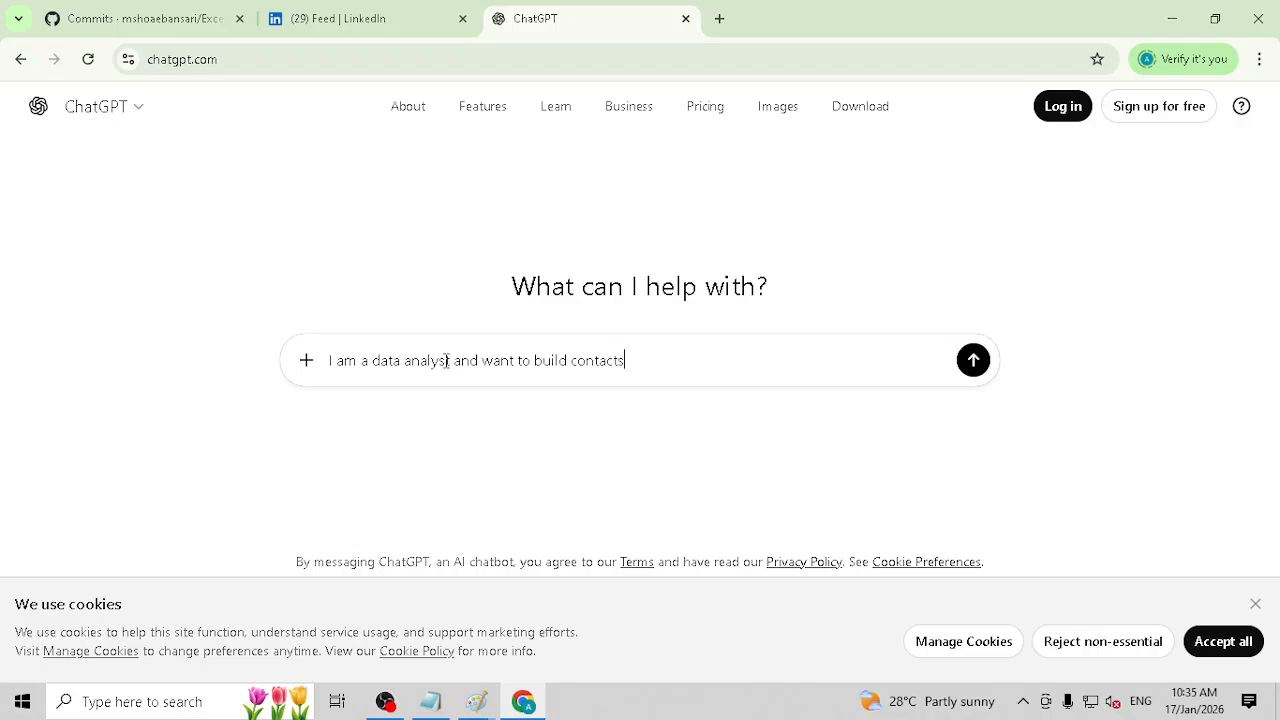
pyautogui.write(' on LinkedIn ')
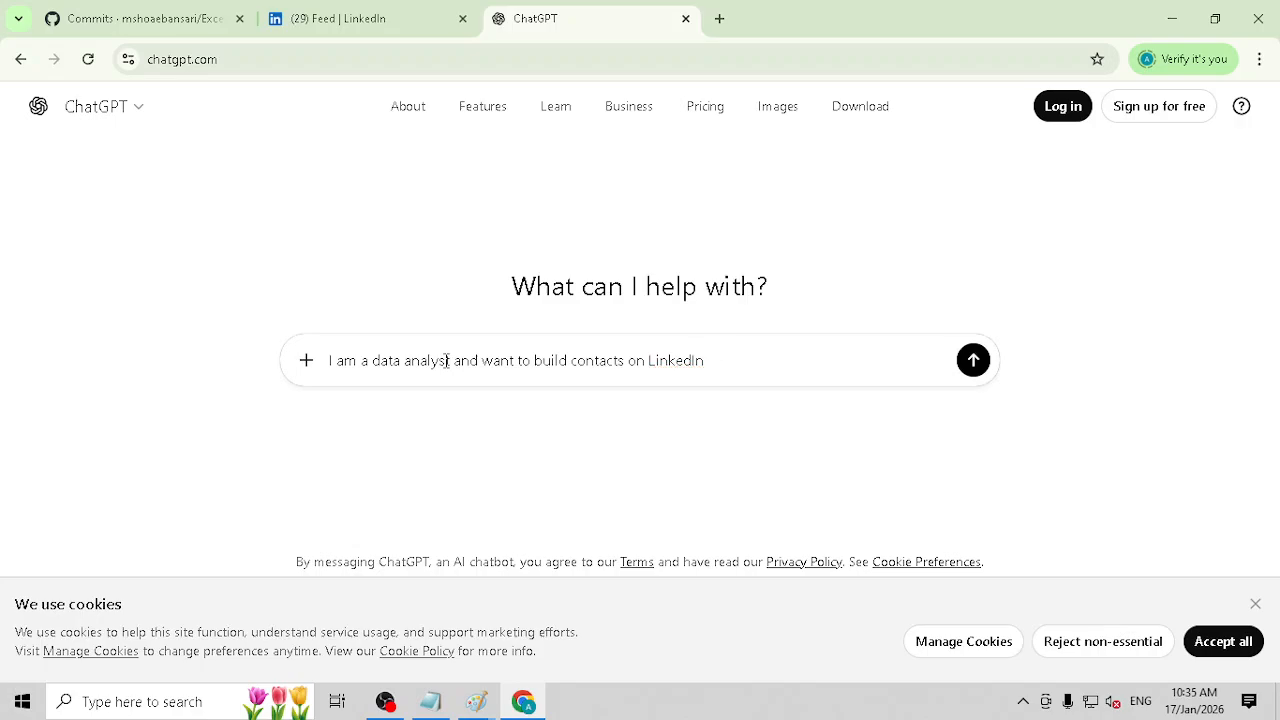
pyautogui.write(', please suggest me ')
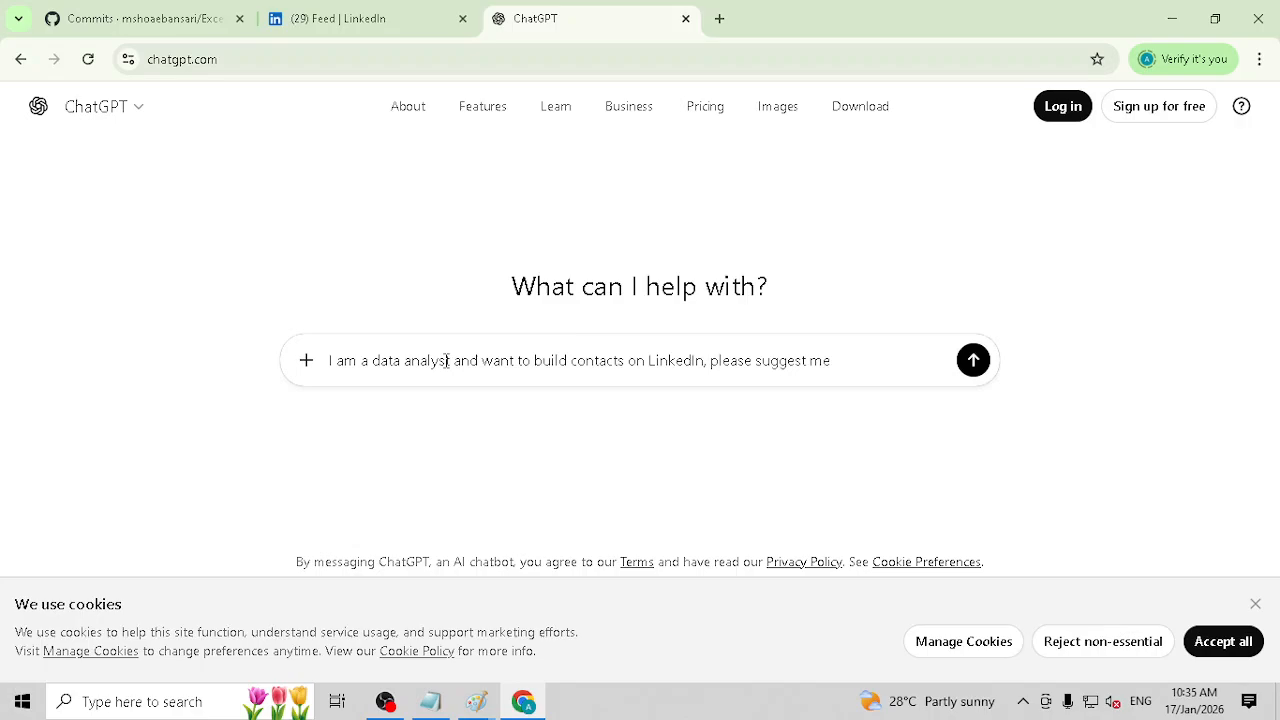
pyautogui.write('a 3 months post pla')
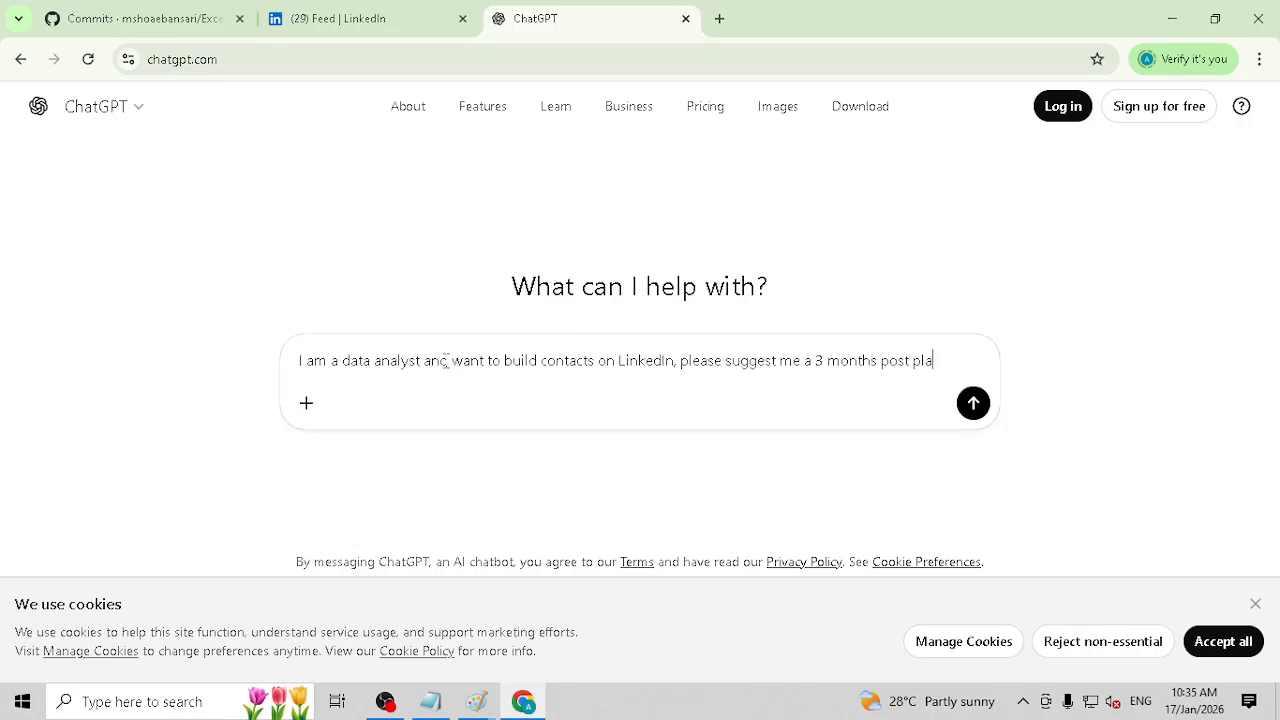
pyautogui.write('n for growi')
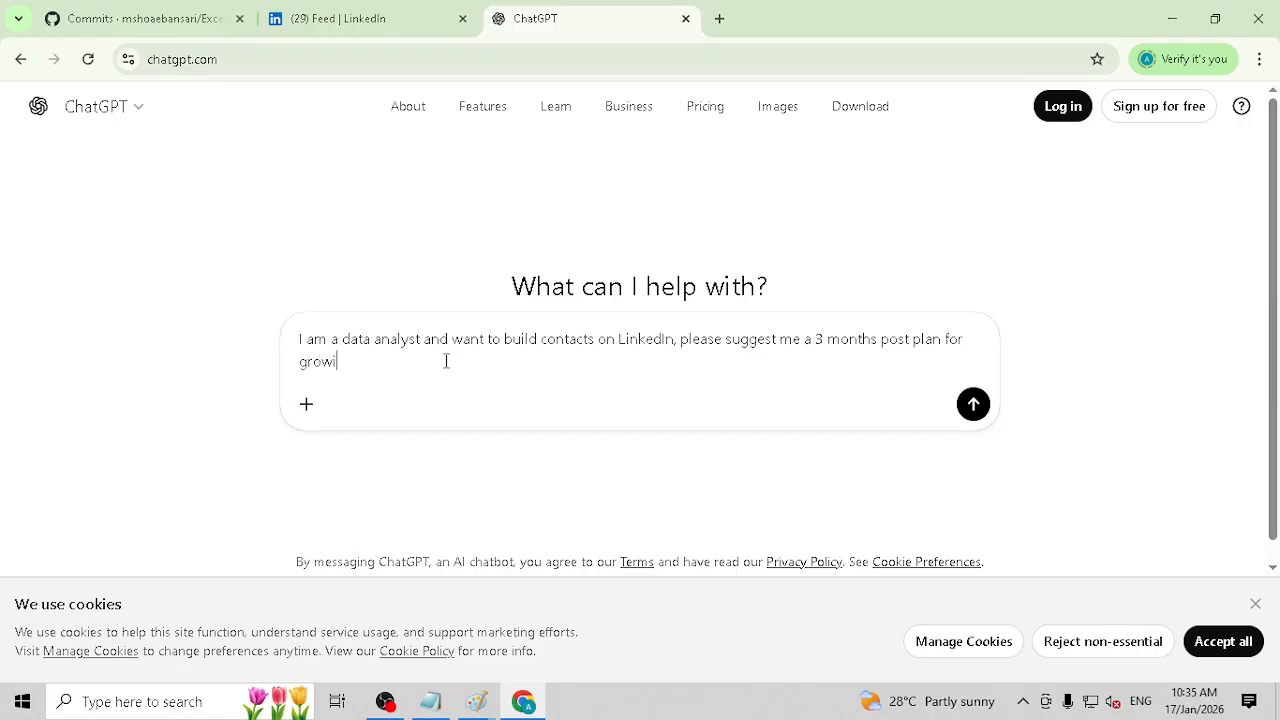
pyautogui.write('ng on Linked with')
# Step: Continue the prompt with ", please suggest me a 3 months post plan for growing on Linked."
pyautogui.press('BackSpace')
pyautogui.press('BackSpace')
pyautogui.press('BackSpace')
pyautogui.press('BackSpace')
# Step: Add the sentence "I am skilled in Excel, PowerBI, SQL and" to the prompt
pyautogui.write('I have')
pyautogui.press('BackSpace')
pyautogui.press('BackSpace')
pyautogui.write('am skilled i')
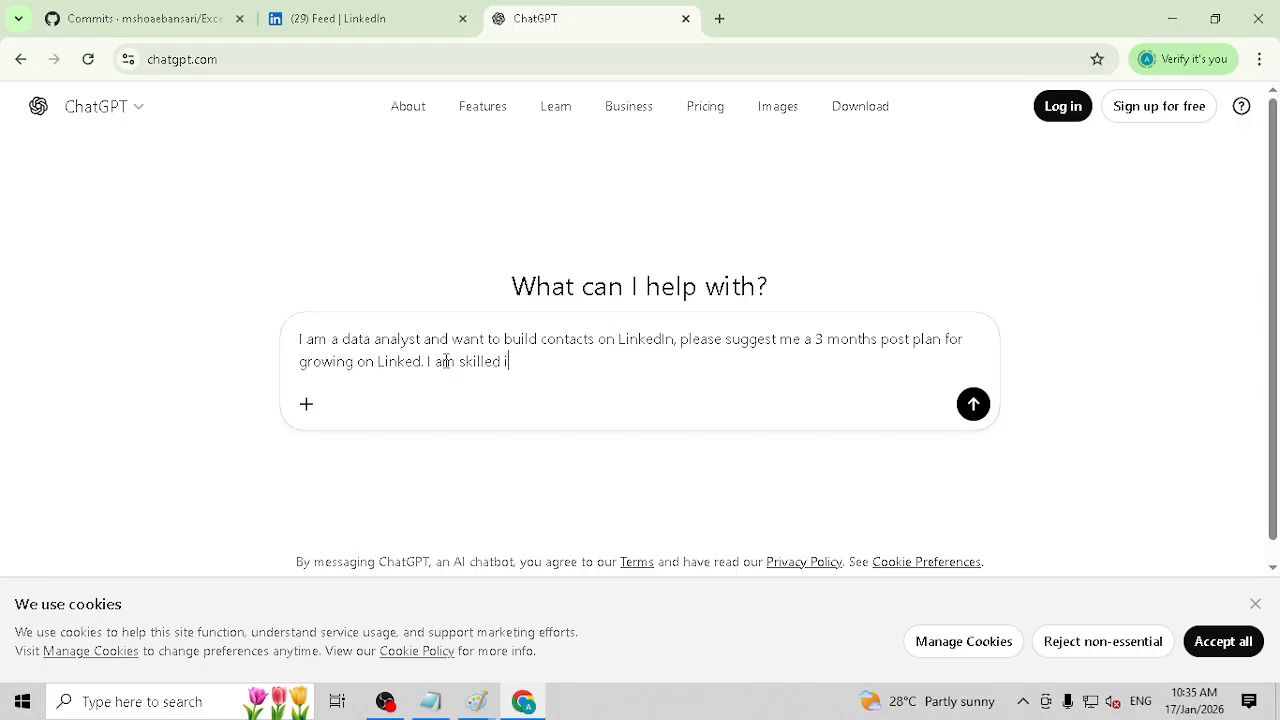
pyautogui.write('n Excel, PowerBI, SQL an')
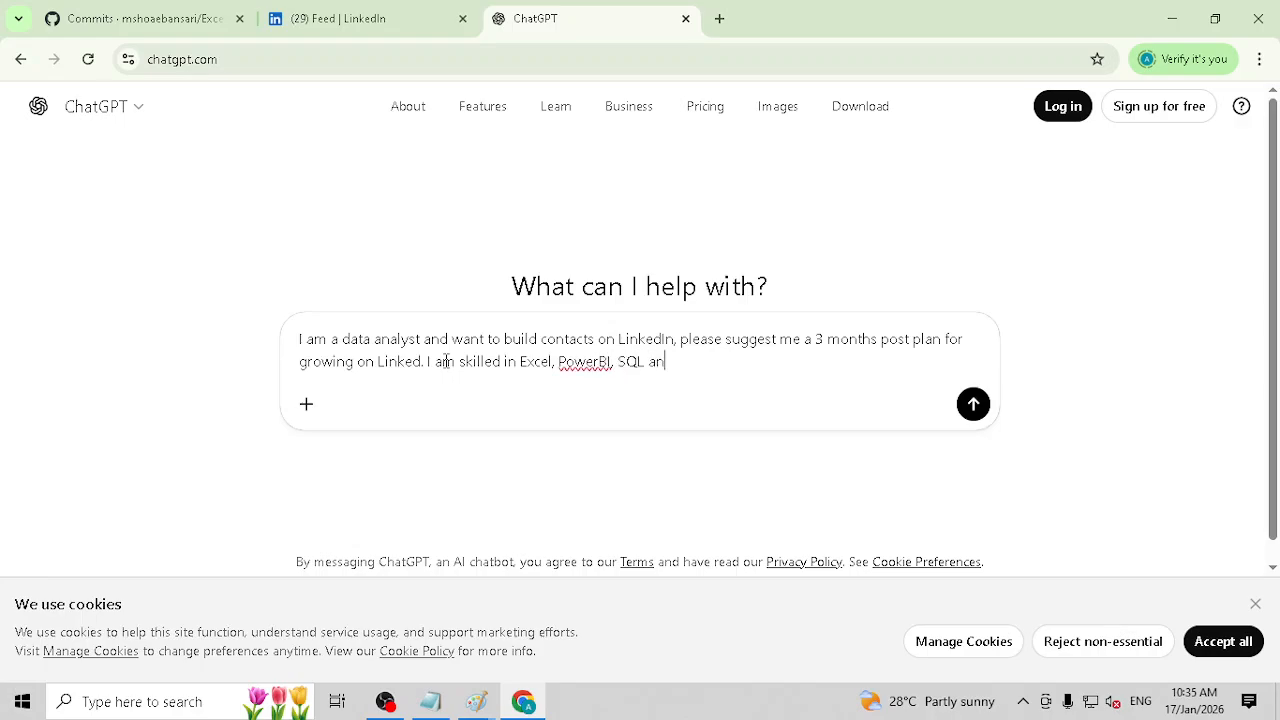
pyautogui.write('d')
# Step: Correct "PowerBI" to "Power BI", complete the skills sentence with "Python" and send the prompt
pyautogui.press('Left')
pyautogui.press('Left')
pyautogui.press('Left')
pyautogui.press('Left')
pyautogui.press('Left')
pyautogui.press('Left')
pyautogui.press('Left')
pyautogui.press('Left')
pyautogui.press('Left')
pyautogui.press('Left')
pyautogui.press('Left')
pyautogui.press('Home')
pyautogui.press('Right')
pyautogui.press('Right')
pyautogui.press('Right')
pyautogui.press('Right')
pyautogui.press('Right')
pyautogui.press('Right')
pyautogui.press('Right')
pyautogui.press('Right')
pyautogui.press('Right')
pyautogui.press('Right')
pyautogui.press('Right')
pyautogui.press('Right')
pyautogui.press('Right')
pyautogui.press('Right')
pyautogui.press('Right')
pyautogui.press('Right')
pyautogui.press('Right')
pyautogui.press('Right')
pyautogui.press('Right')
pyautogui.press('Right')
pyautogui.press('Right')
pyautogui.press('Right')
pyautogui.press('Right')
pyautogui.press('Right')
pyautogui.press('Right')
pyautogui.press('Right')
pyautogui.press('Right')
pyautogui.press('Right')
pyautogui.press('Right')
pyautogui.press('Right')
pyautogui.press('Right')
pyautogui.press('Right')
pyautogui.press('End')
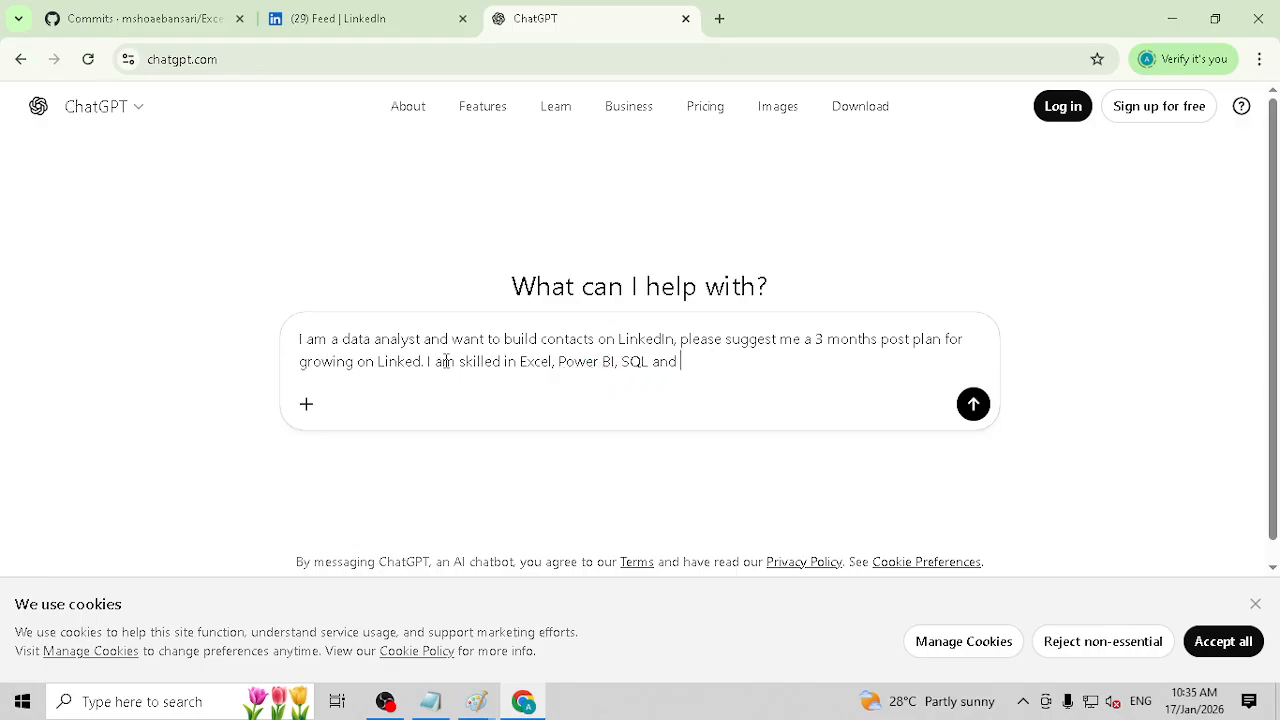
pyautogui.write('Python')
pyautogui.press('Return')
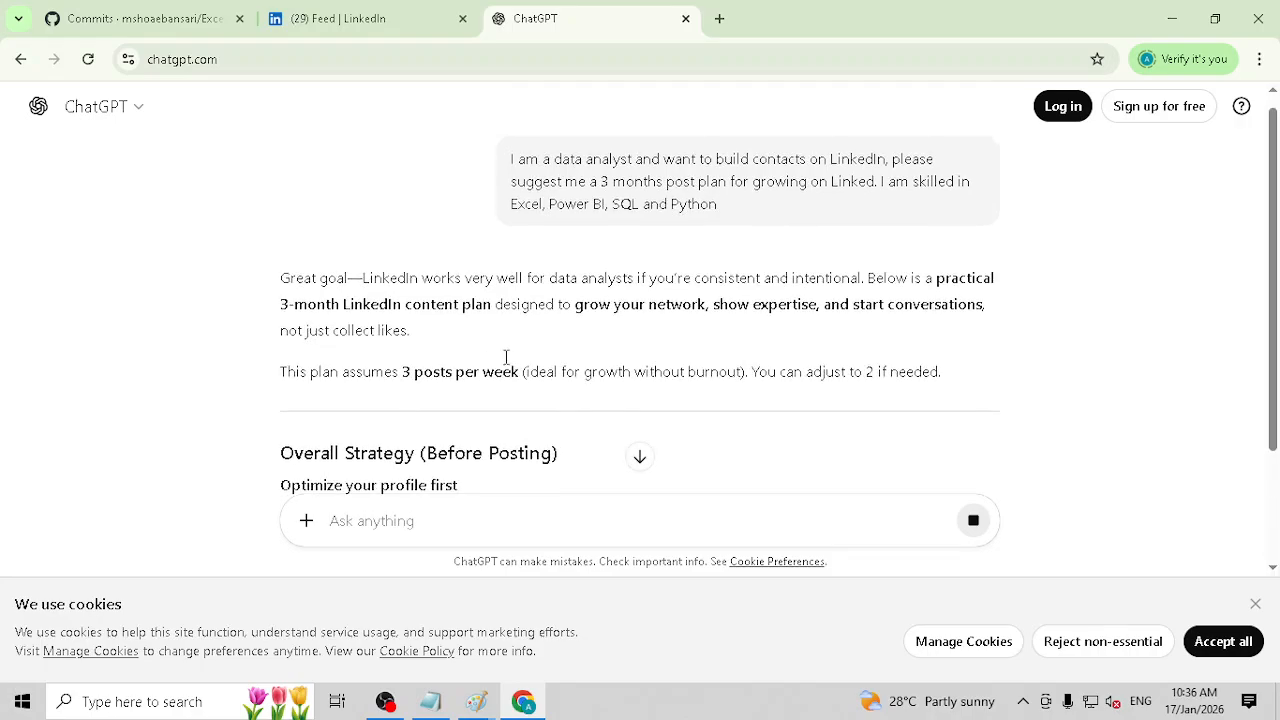
# Step: Examine the profile headline suggested in the reply's overall strategy, and check it against the profile on the LinkedIn feed
pyautogui.scroll(-2, 520, 358)
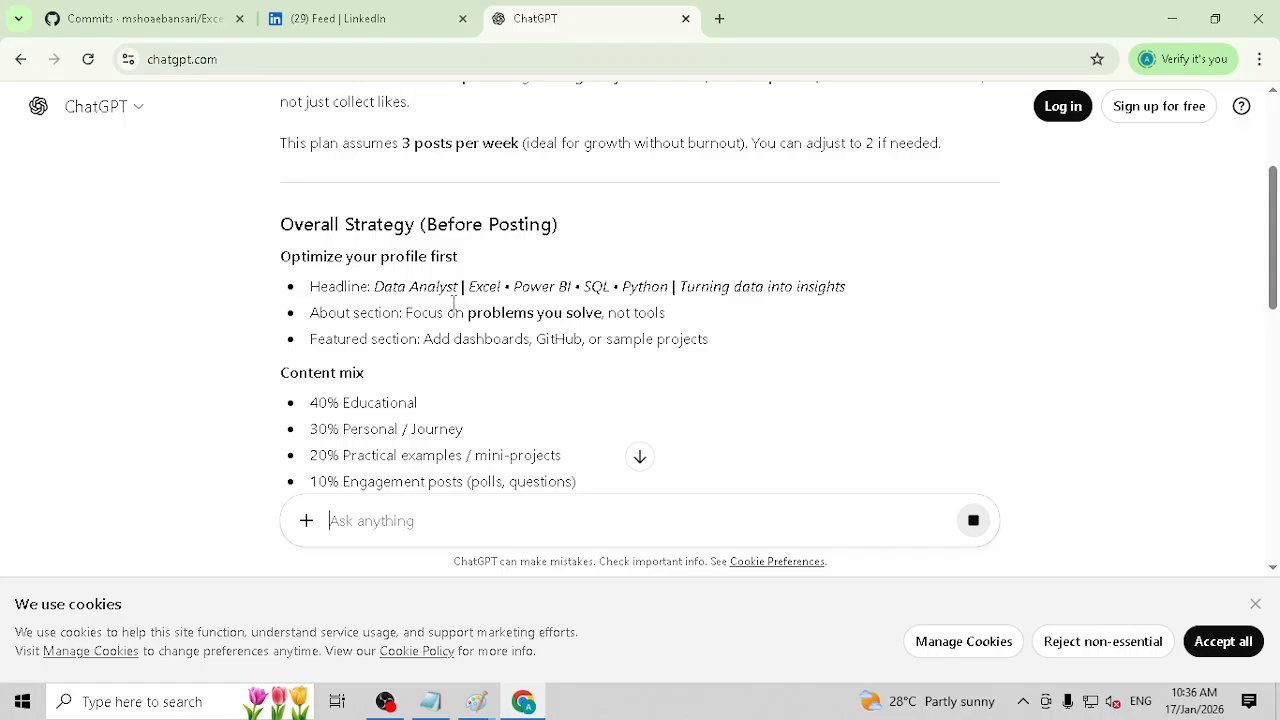
pyautogui.moveTo(377, 287); pyautogui.dragTo(593, 283)
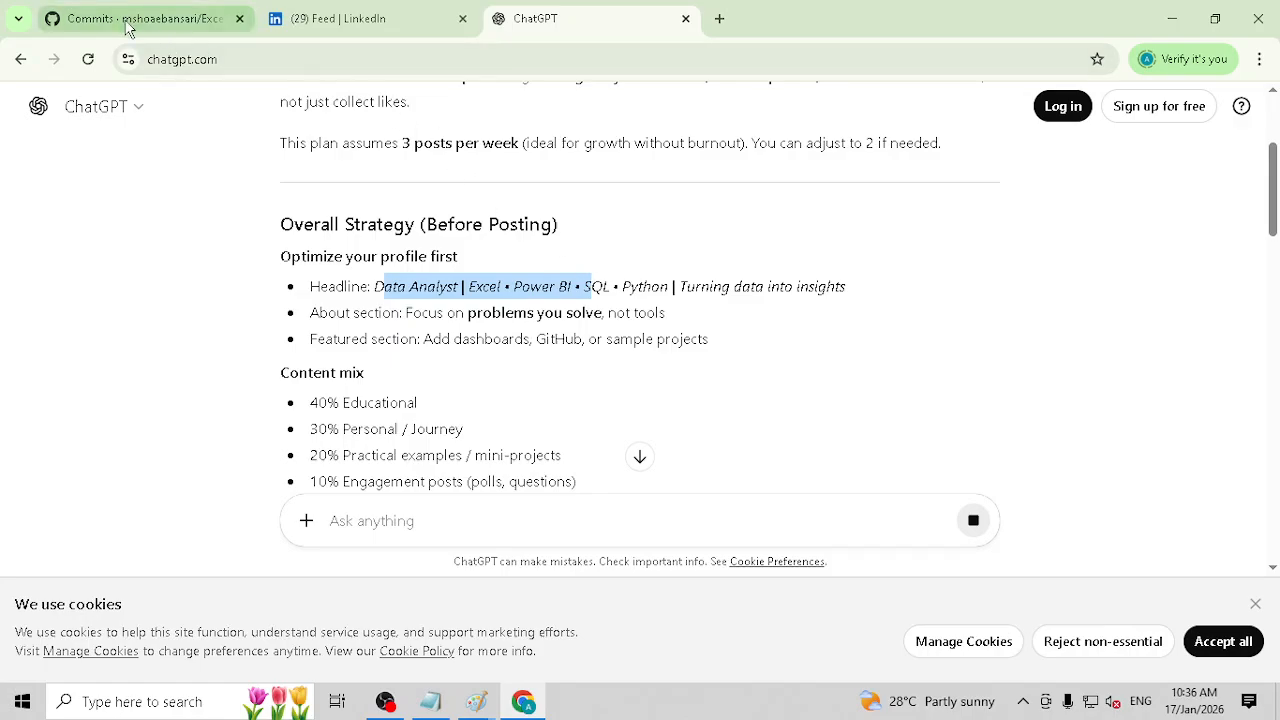
pyautogui.click(410, 14)
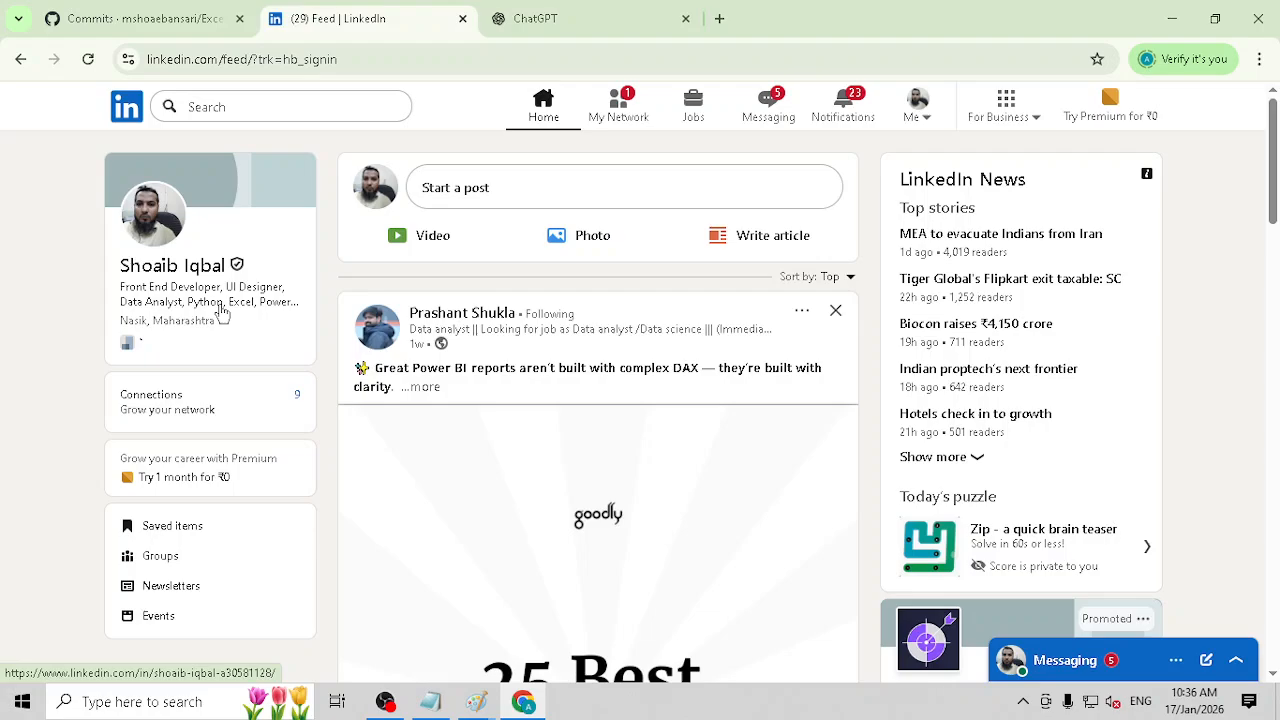
# Step: Return to the ChatGPT reply and go over its content mix, highlighting the Educational and Personal / Journey lines
pyautogui.click(557, 15)
pyautogui.scroll(-1, 620, 303)
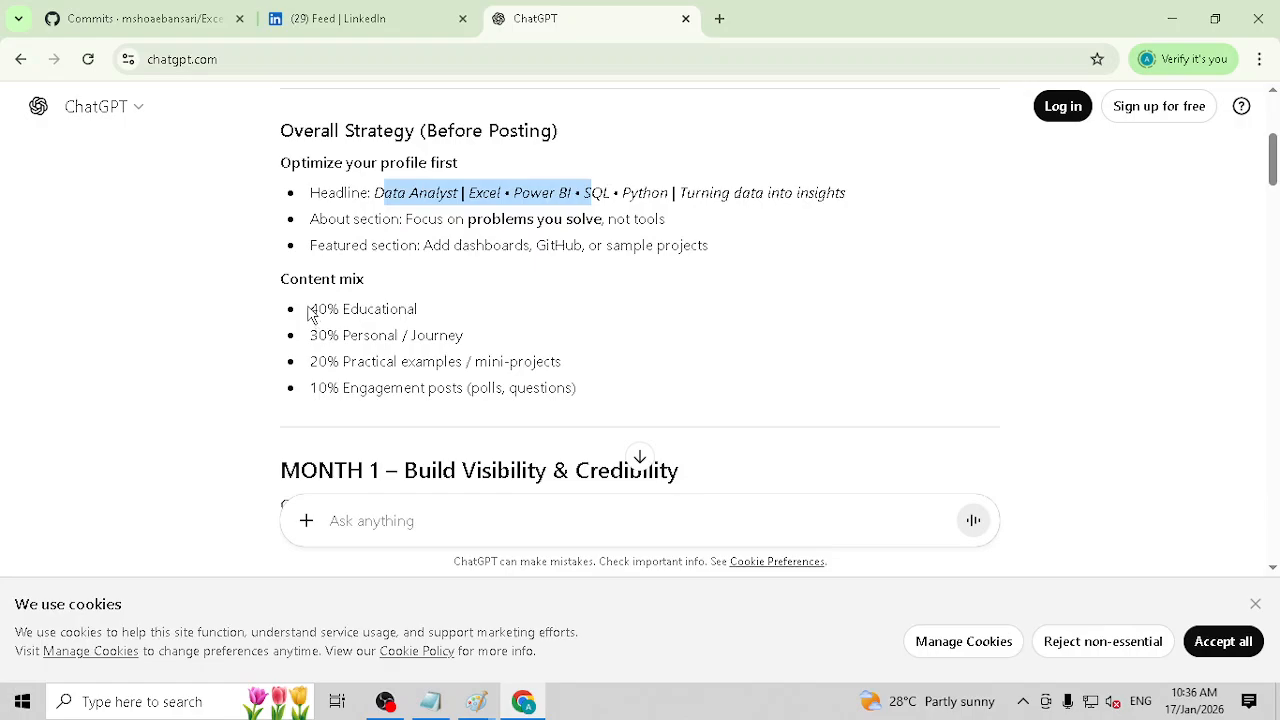
pyautogui.moveTo(312, 312); pyautogui.dragTo(443, 316)
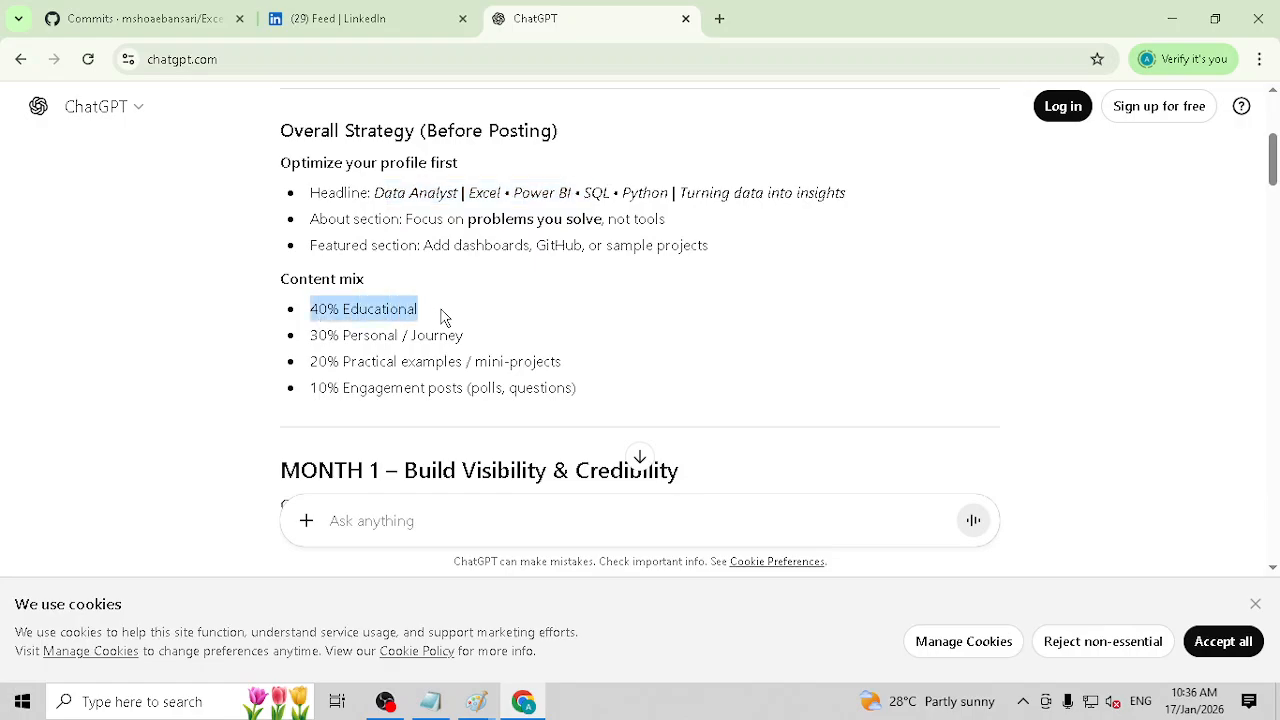
pyautogui.click(312, 337)
pyautogui.moveTo(312, 337); pyautogui.dragTo(463, 335)
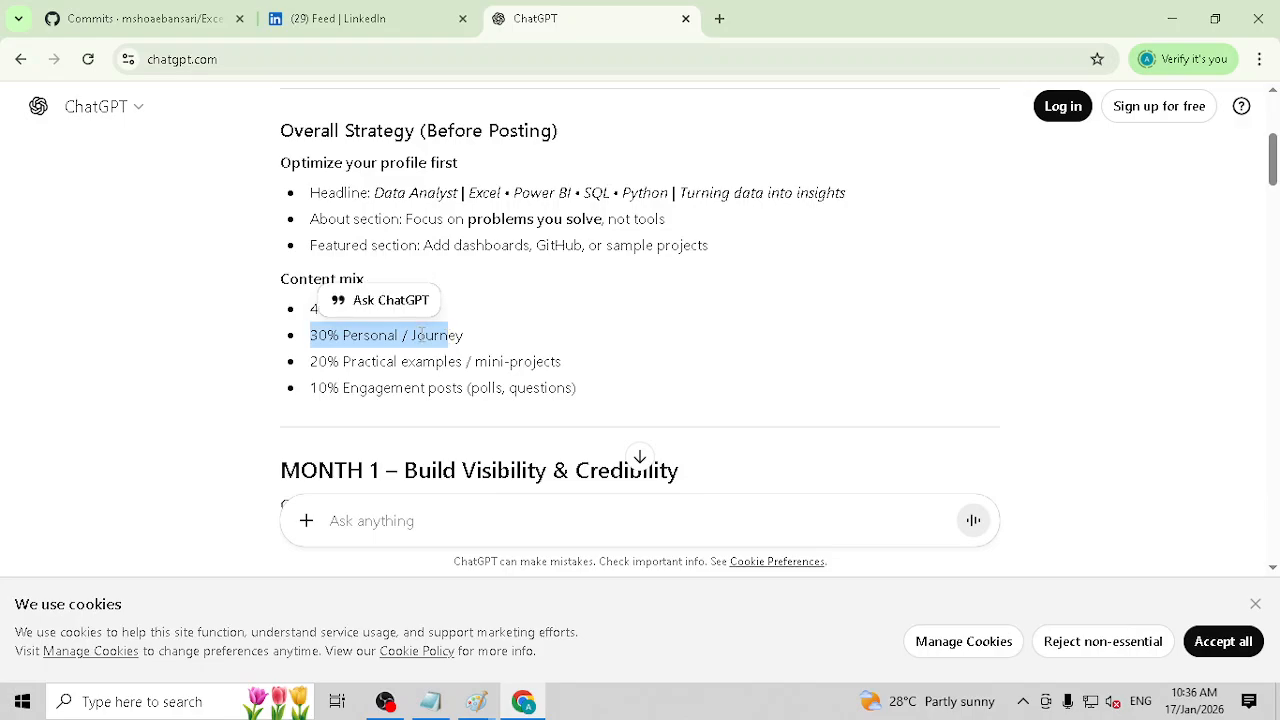
pyautogui.tripleClick(409, 337)
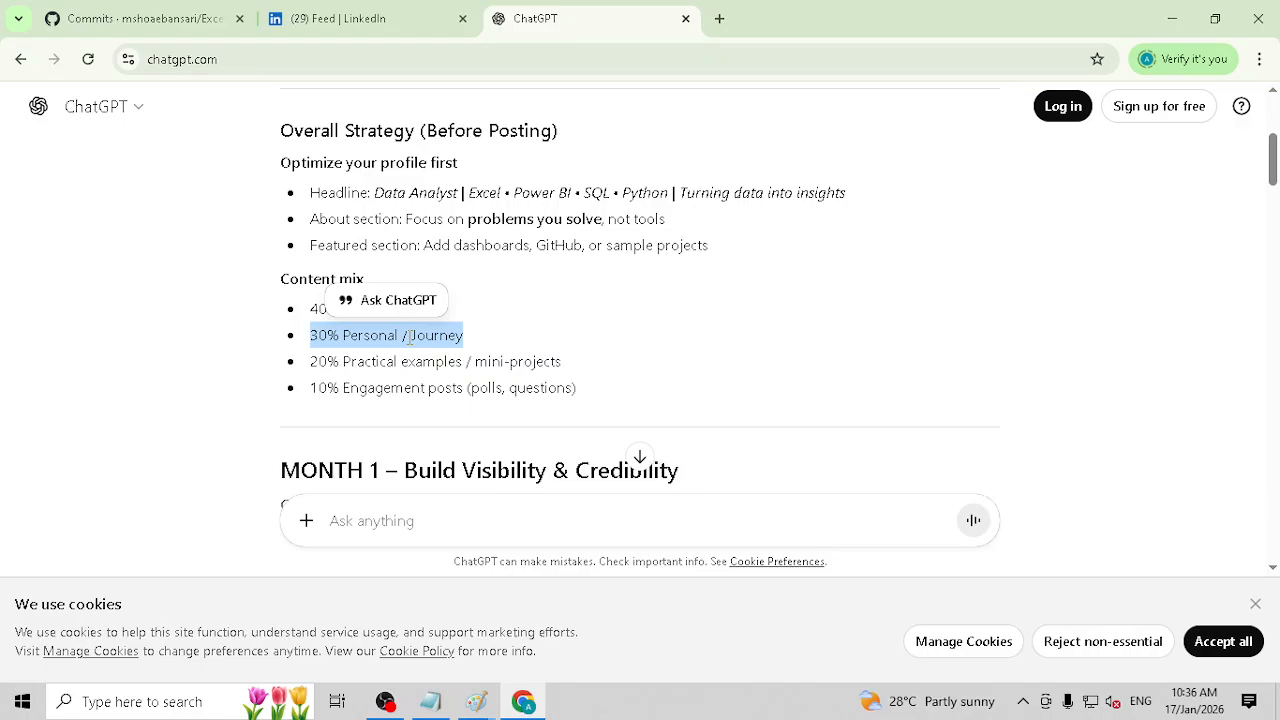
pyautogui.click(409, 337)
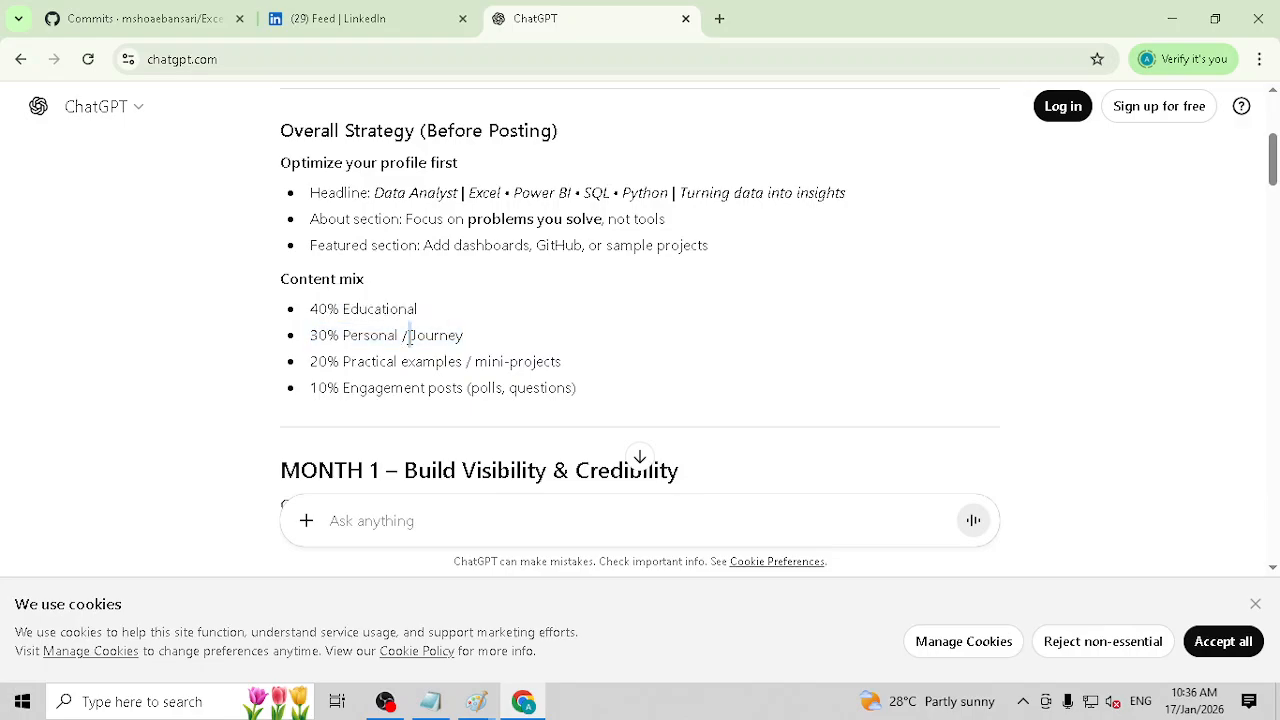
pyautogui.doubleClick(354, 333)
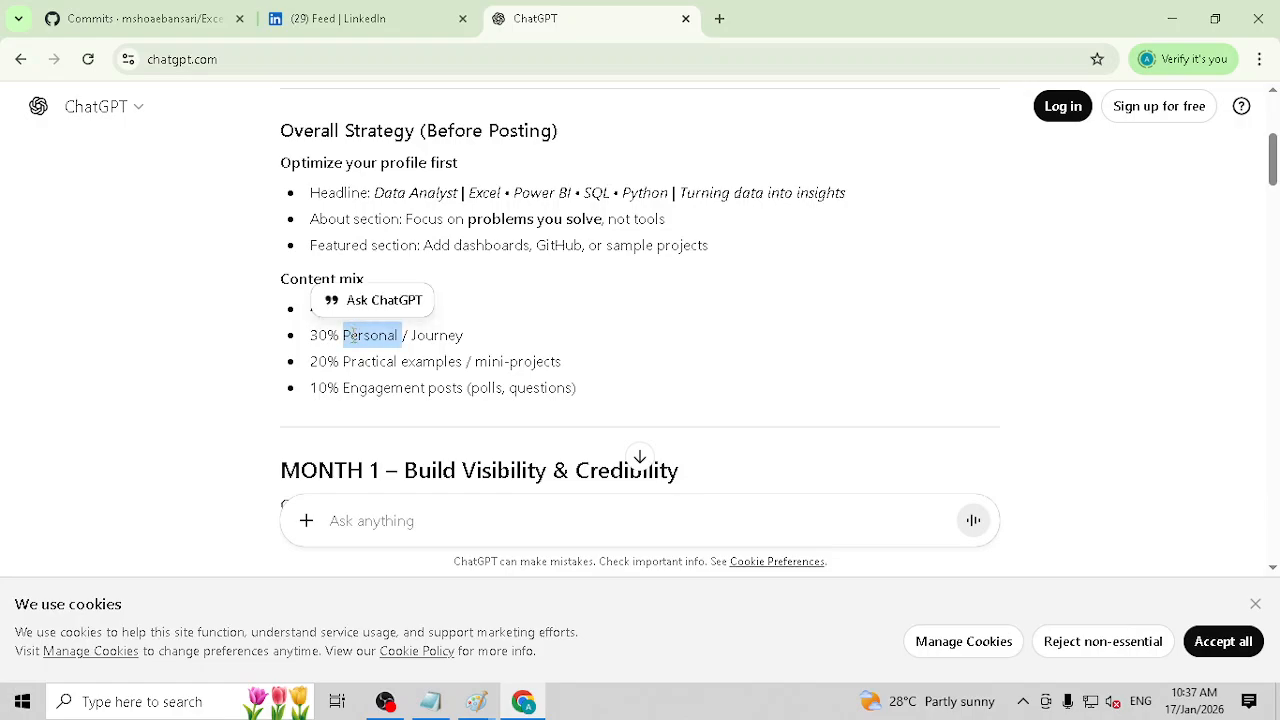
pyautogui.click(353, 336)
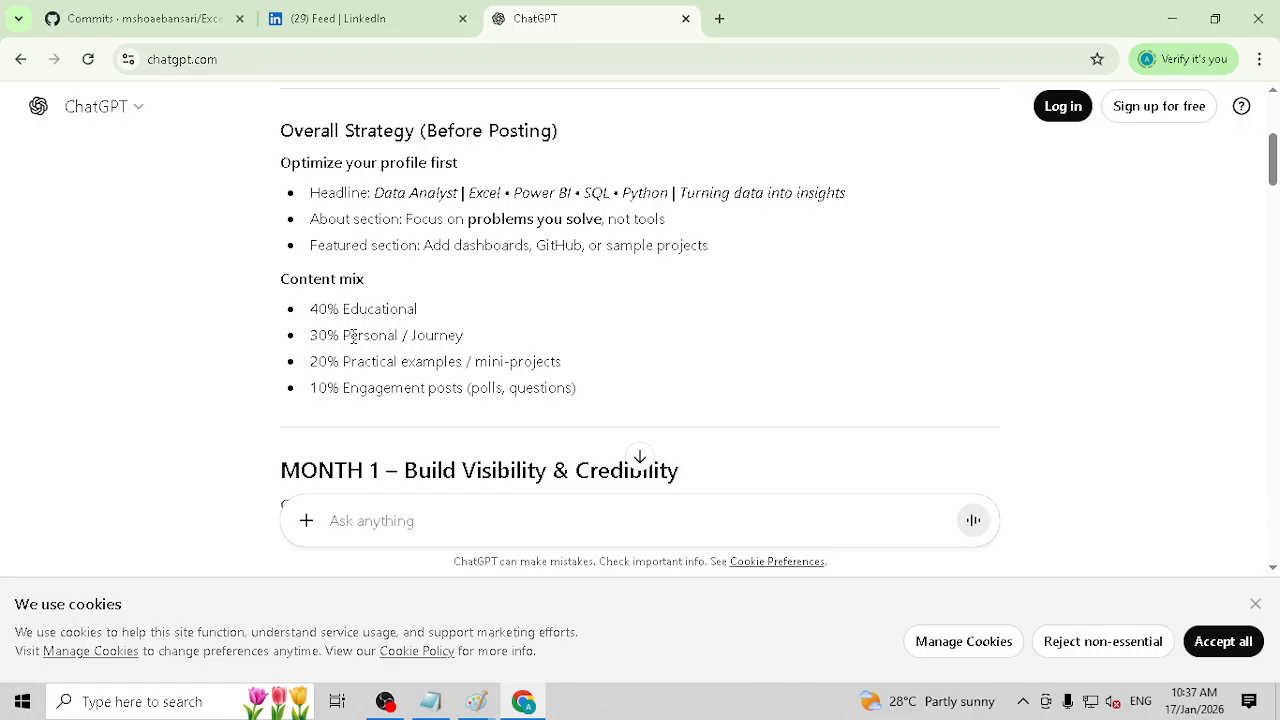
pyautogui.tripleClick(353, 336)
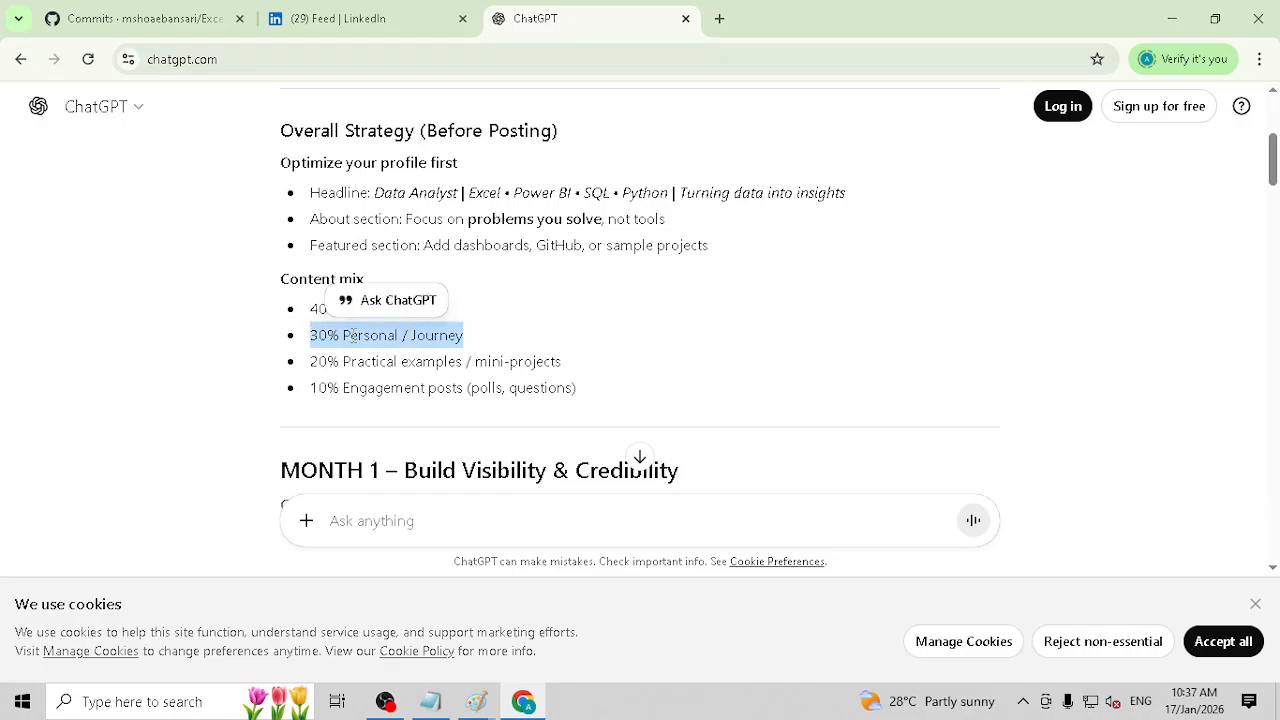
# Step: Go over the rest of the content mix, from Personal / Journey through practical examples to engagement posts with polls and questions
pyautogui.doubleClick(368, 340)
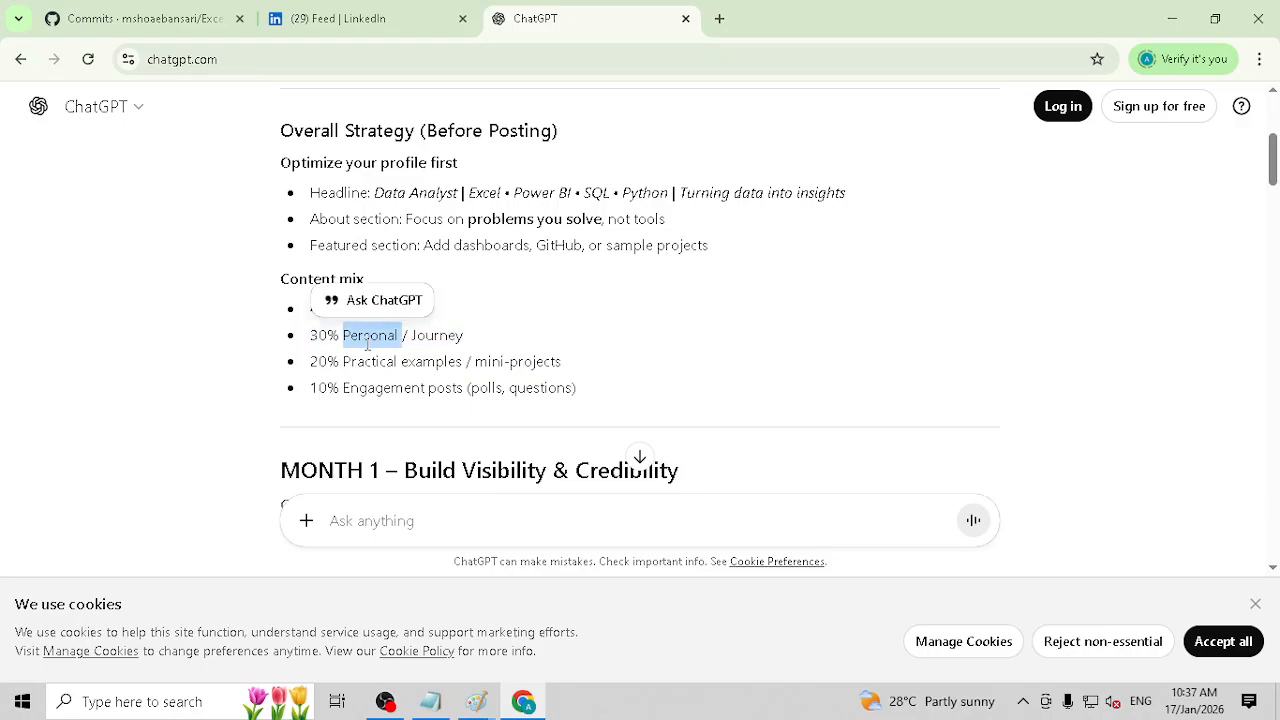
pyautogui.tripleClick(376, 361)
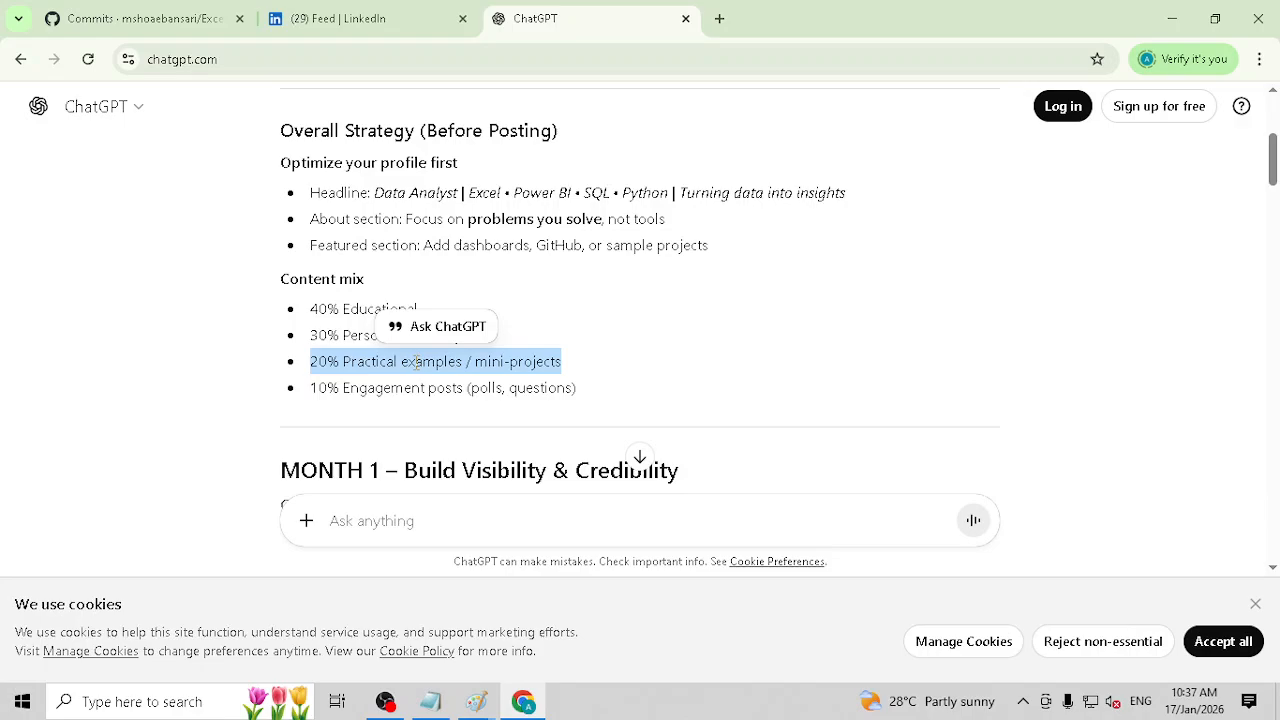
pyautogui.click(417, 362)
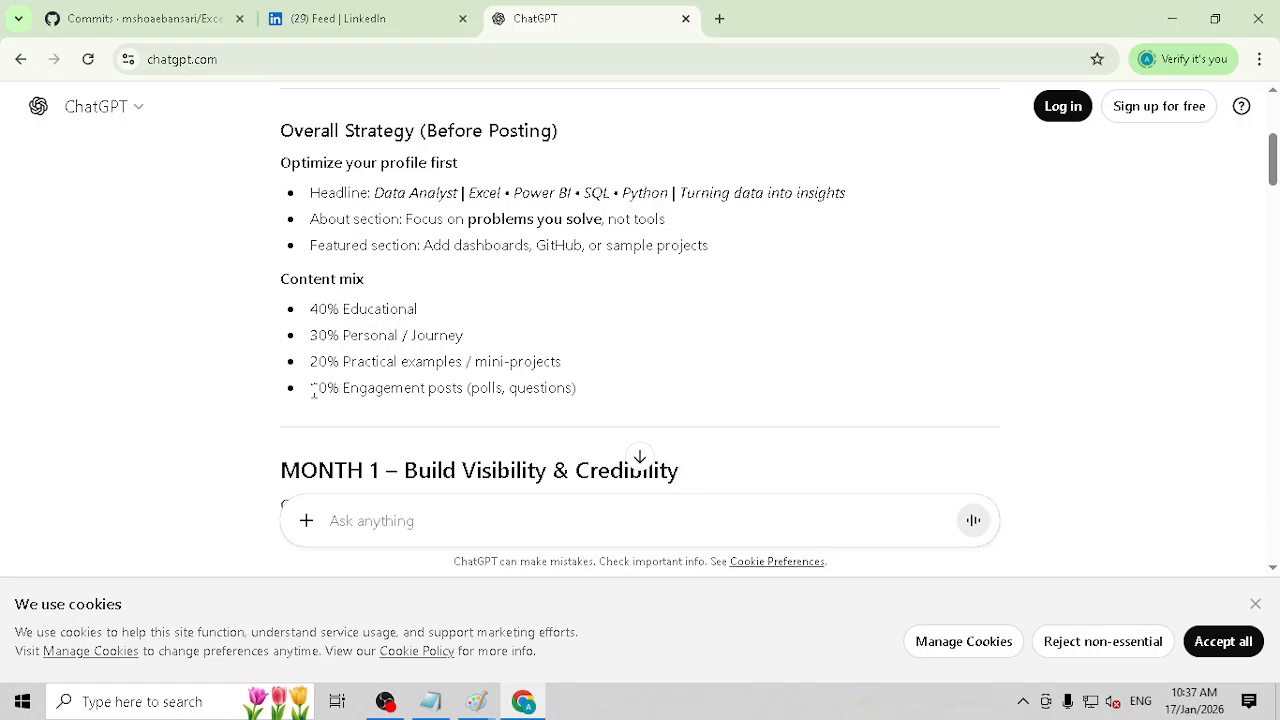
pyautogui.moveTo(312, 390); pyautogui.dragTo(458, 388)
pyautogui.doubleClick(486, 388)
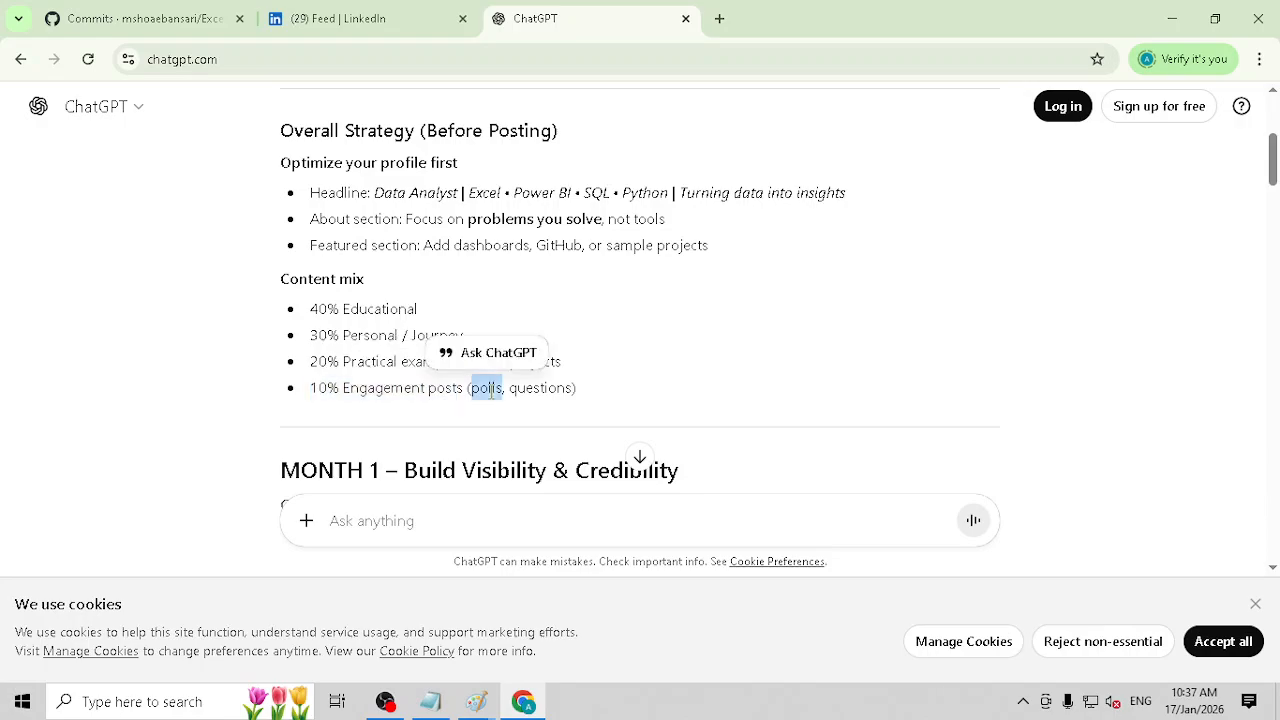
pyautogui.click(541, 388)
pyautogui.doubleClick(541, 388)
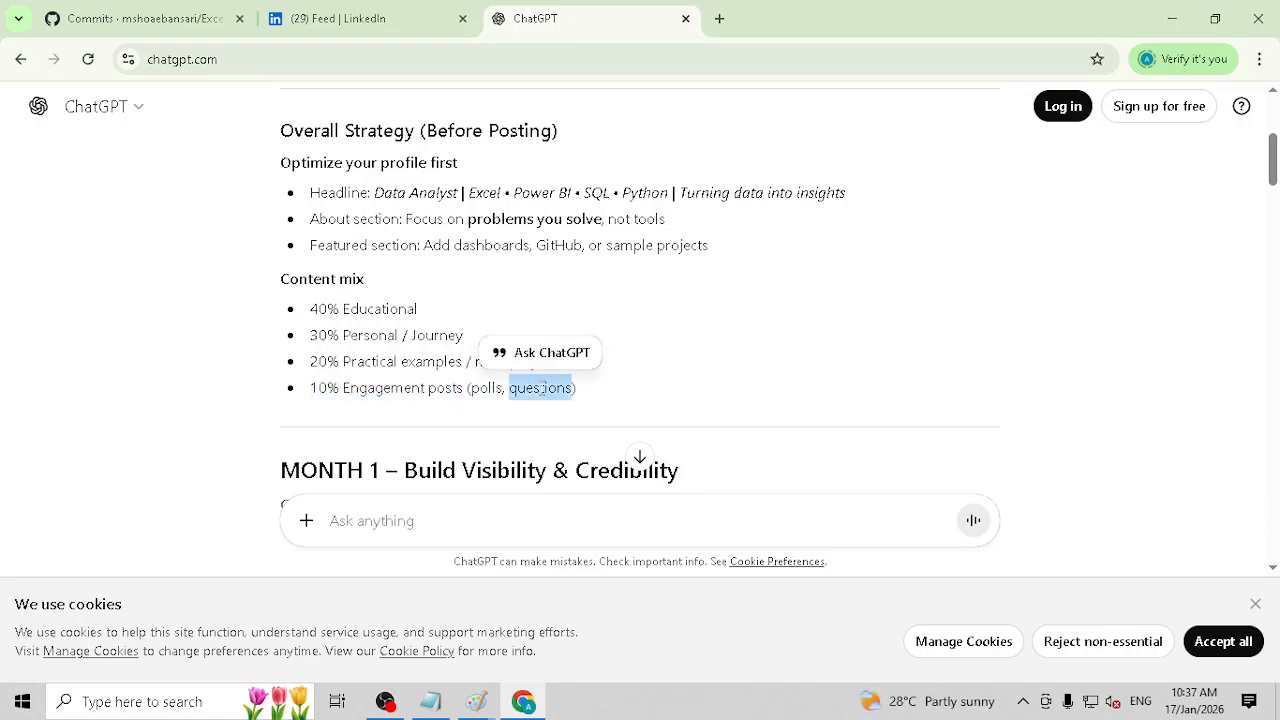
pyautogui.moveTo(651, 397); pyautogui.dragTo(287, 320)
# Step: Examine the Month 1 plan post by post from Week 1, and skim the following weeks up to the Month 2 section
pyautogui.scroll(-2, 362, 335)
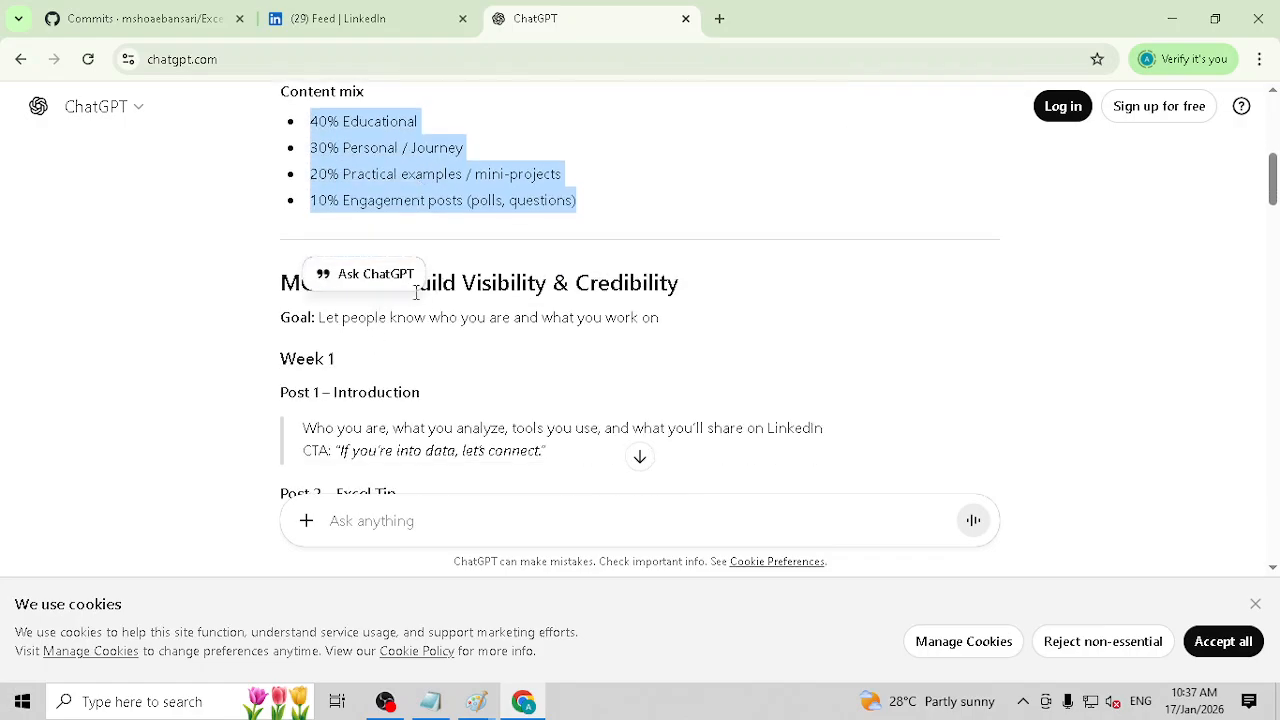
pyautogui.click(614, 343)
pyautogui.moveTo(404, 282); pyautogui.dragTo(679, 280)
pyautogui.scroll(-2, 677, 289)
pyautogui.moveTo(274, 206); pyautogui.dragTo(838, 245)
pyautogui.click(504, 355)
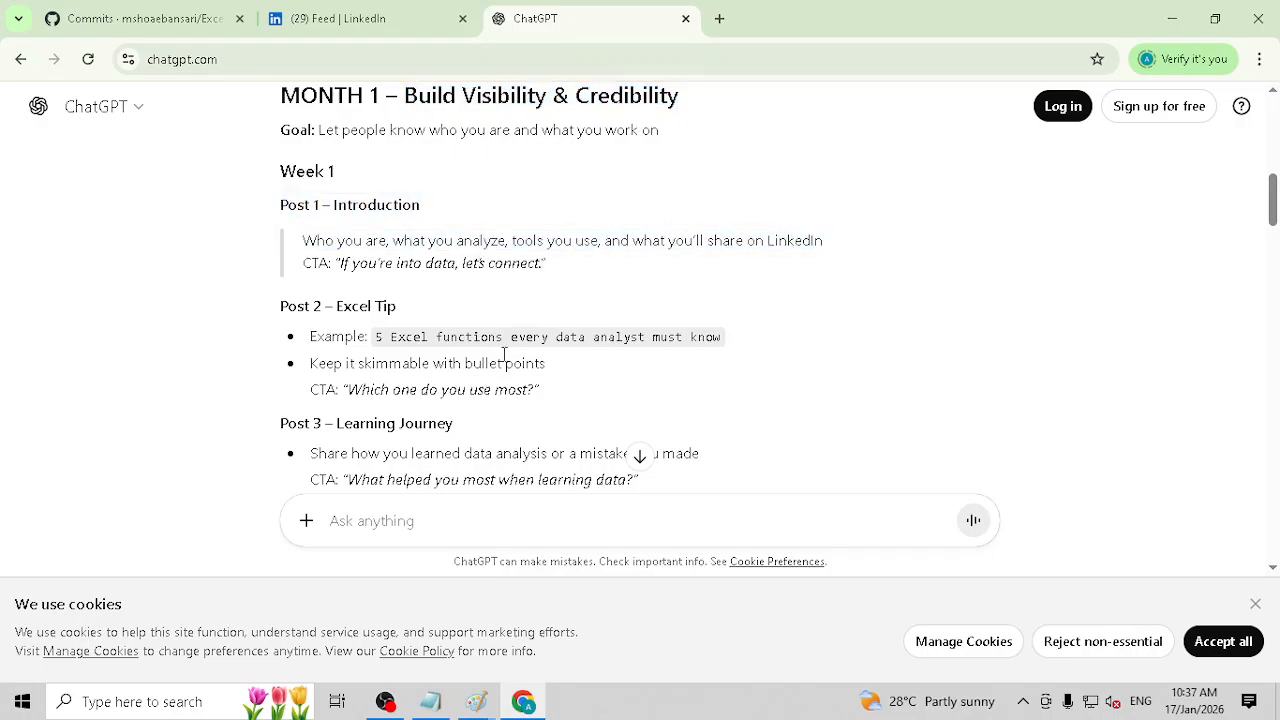
pyautogui.moveTo(290, 205); pyautogui.dragTo(689, 277)
pyautogui.moveTo(357, 323); pyautogui.dragTo(546, 368)
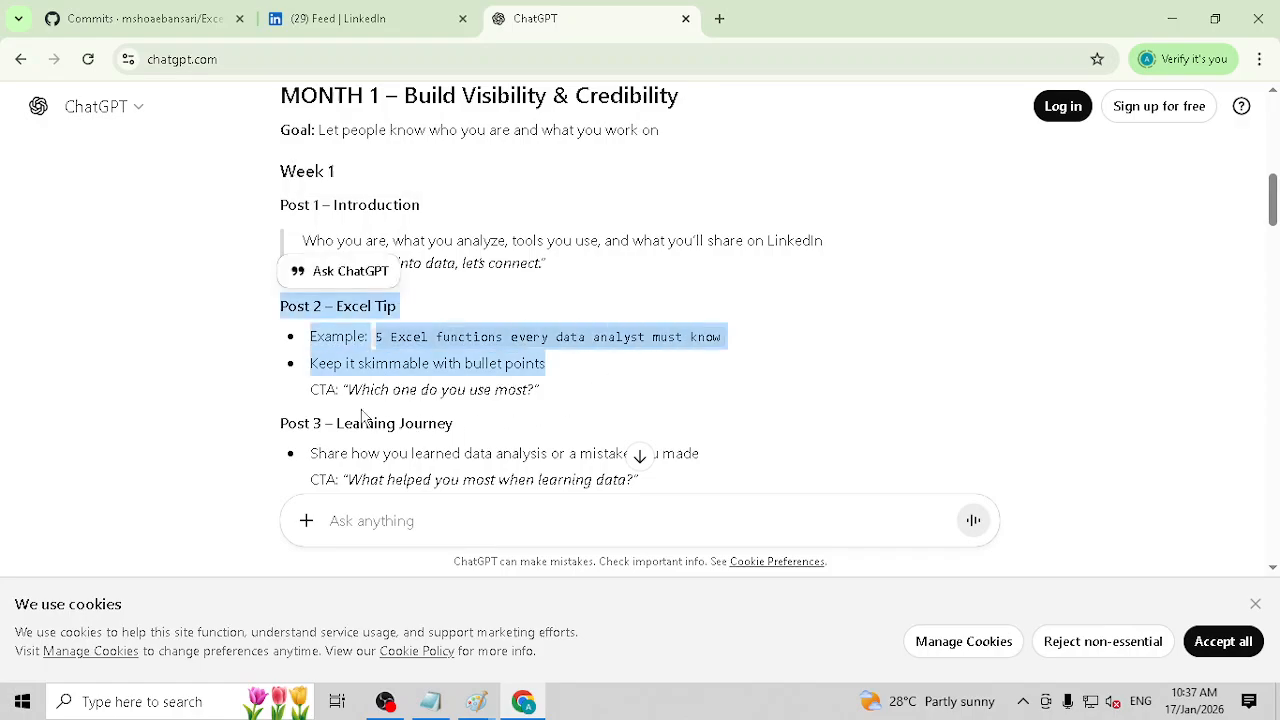
pyautogui.scroll(-6, 651, 457)
pyautogui.moveTo(363, 418); pyautogui.dragTo(876, 400)
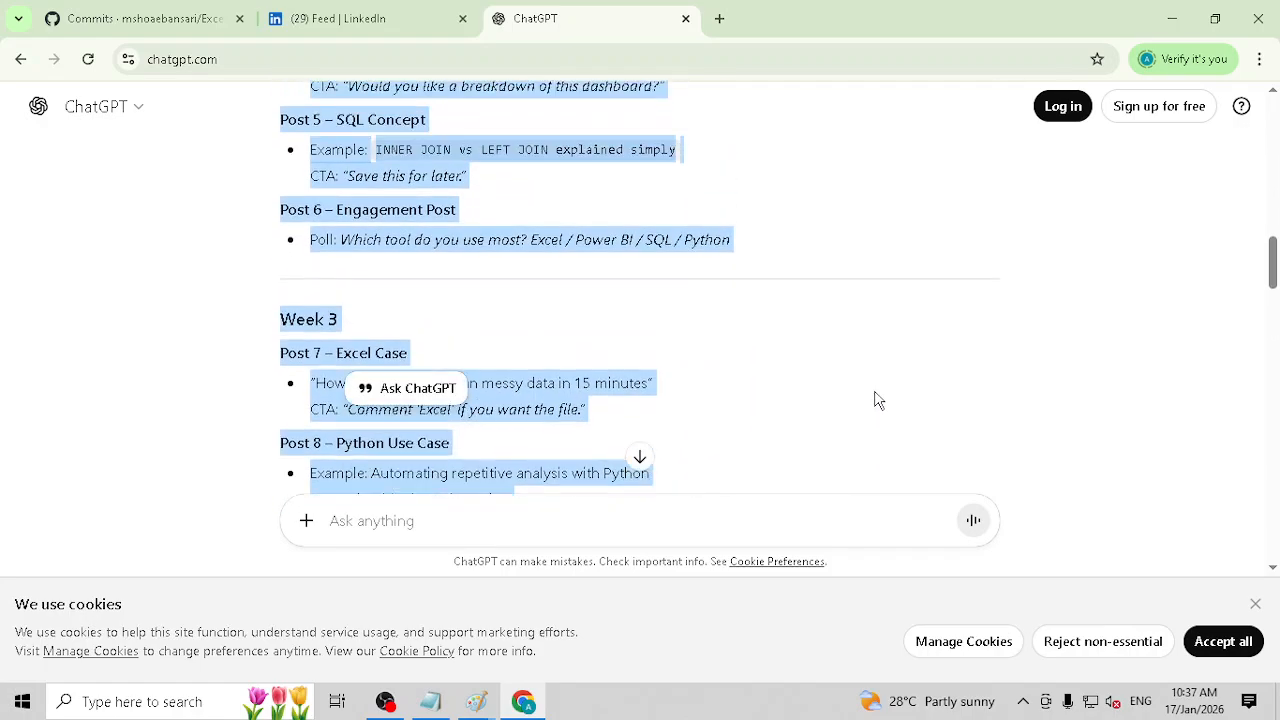
pyautogui.scroll(-6, 876, 398)
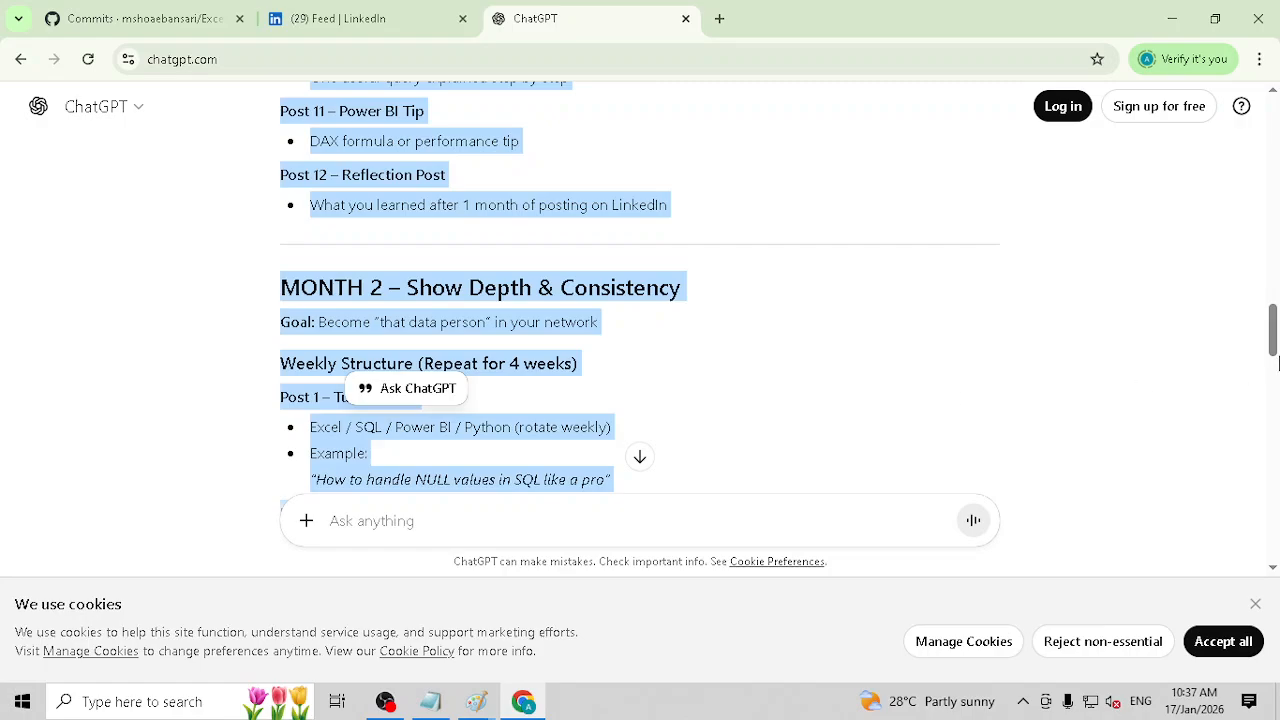
pyautogui.moveTo(1275, 358); pyautogui.dragTo(1274, 236)
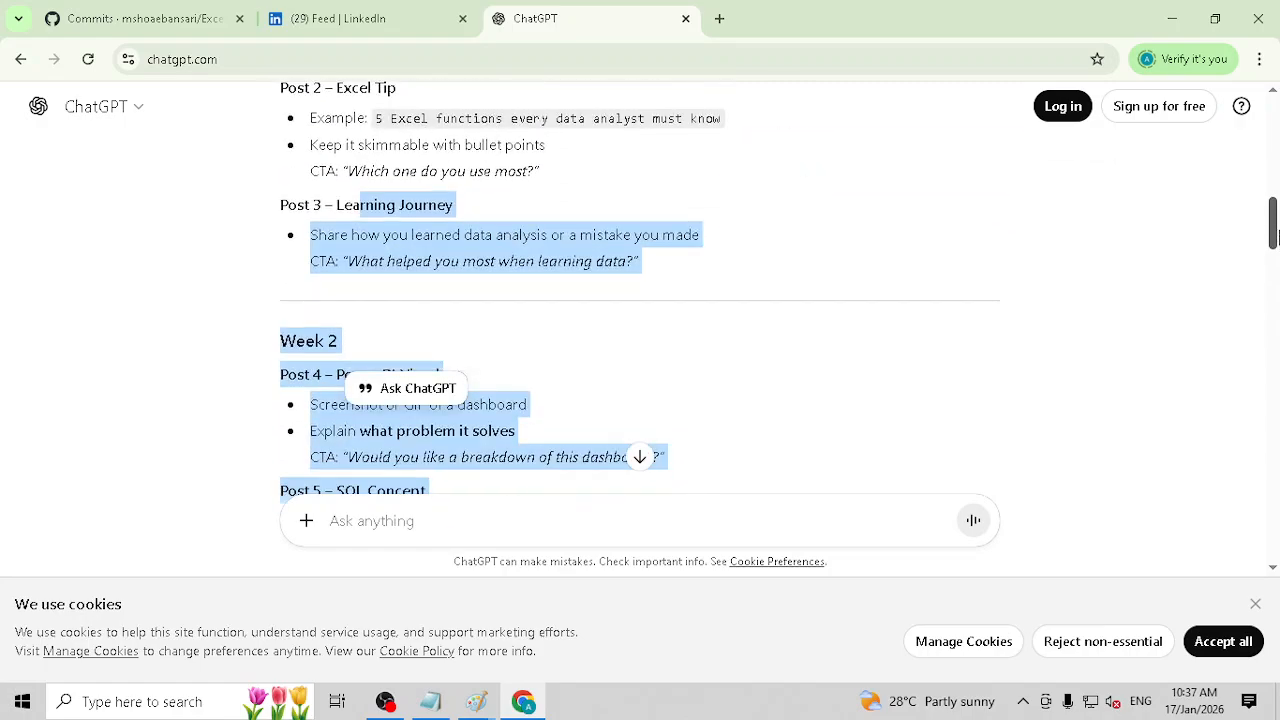
# Step: Go back to Week 1, copy the "Post 1 – Introduction" section with its CTA, and paste it into a new prompt
pyautogui.click(658, 340)
pyautogui.scroll(1, 643, 337)
pyautogui.scroll(3, 637, 289)
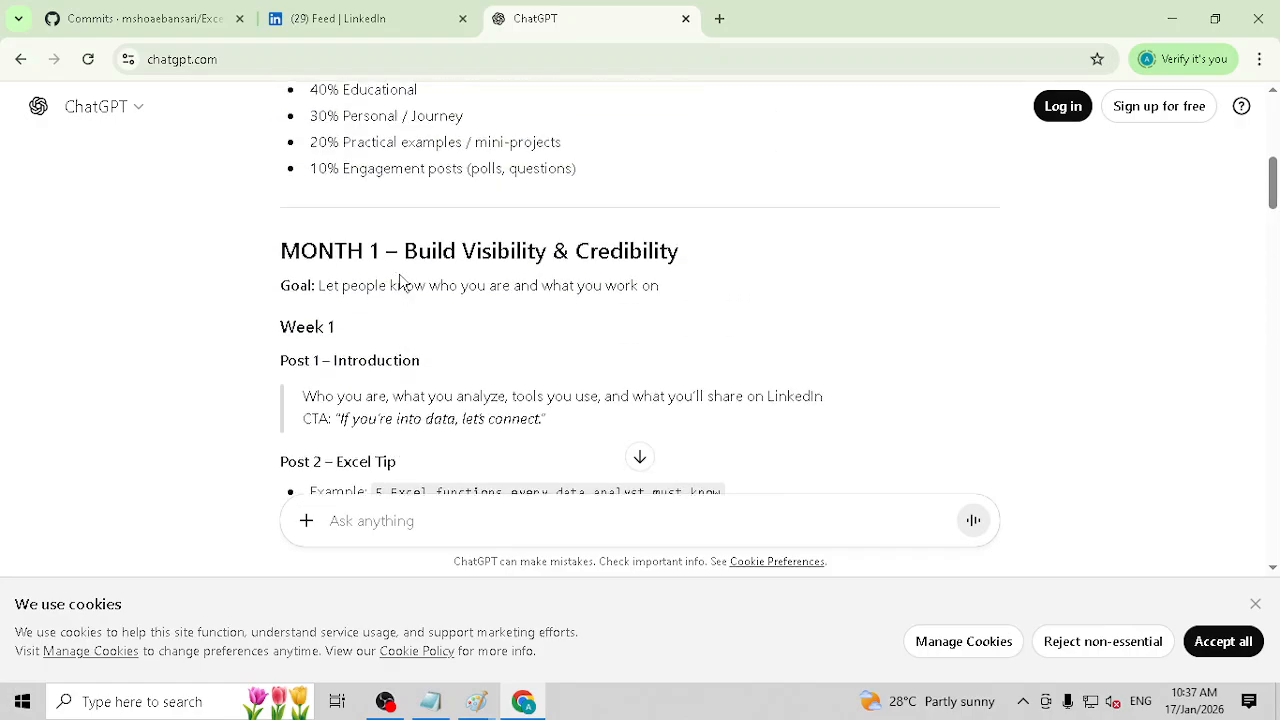
pyautogui.doubleClick(411, 361)
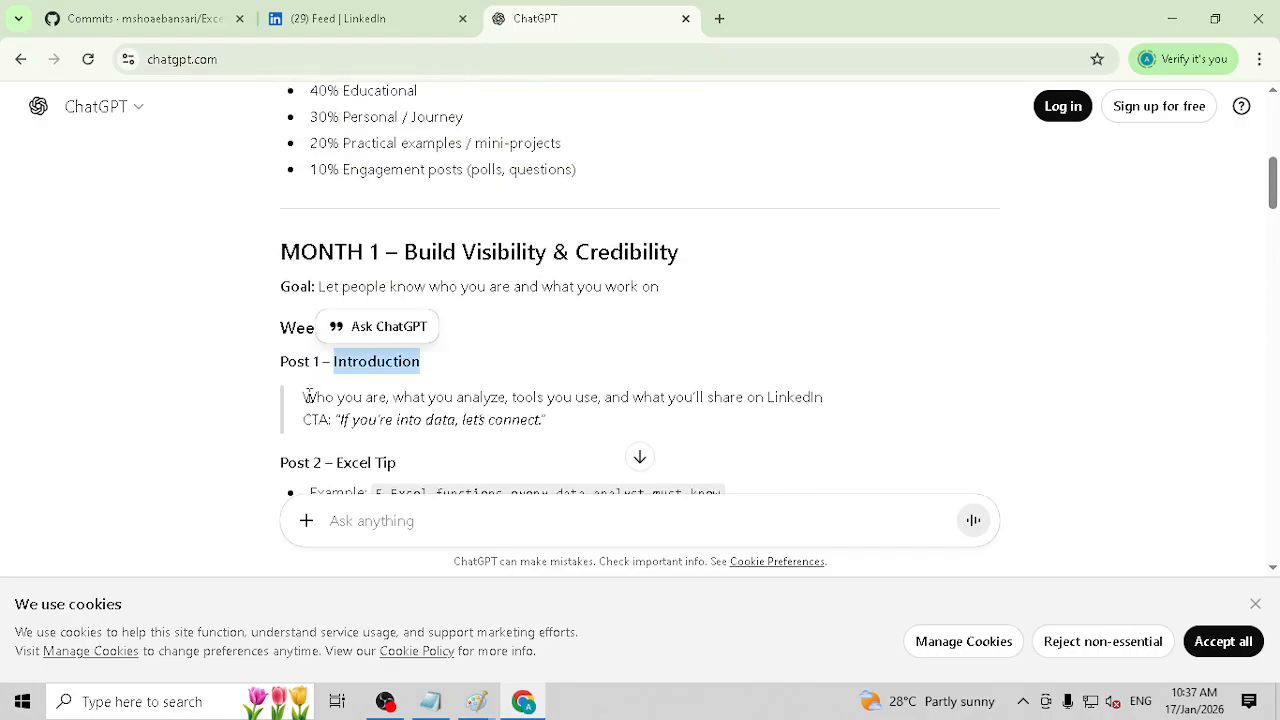
pyautogui.moveTo(305, 397); pyautogui.dragTo(489, 398)
pyautogui.moveTo(502, 397); pyautogui.dragTo(760, 404)
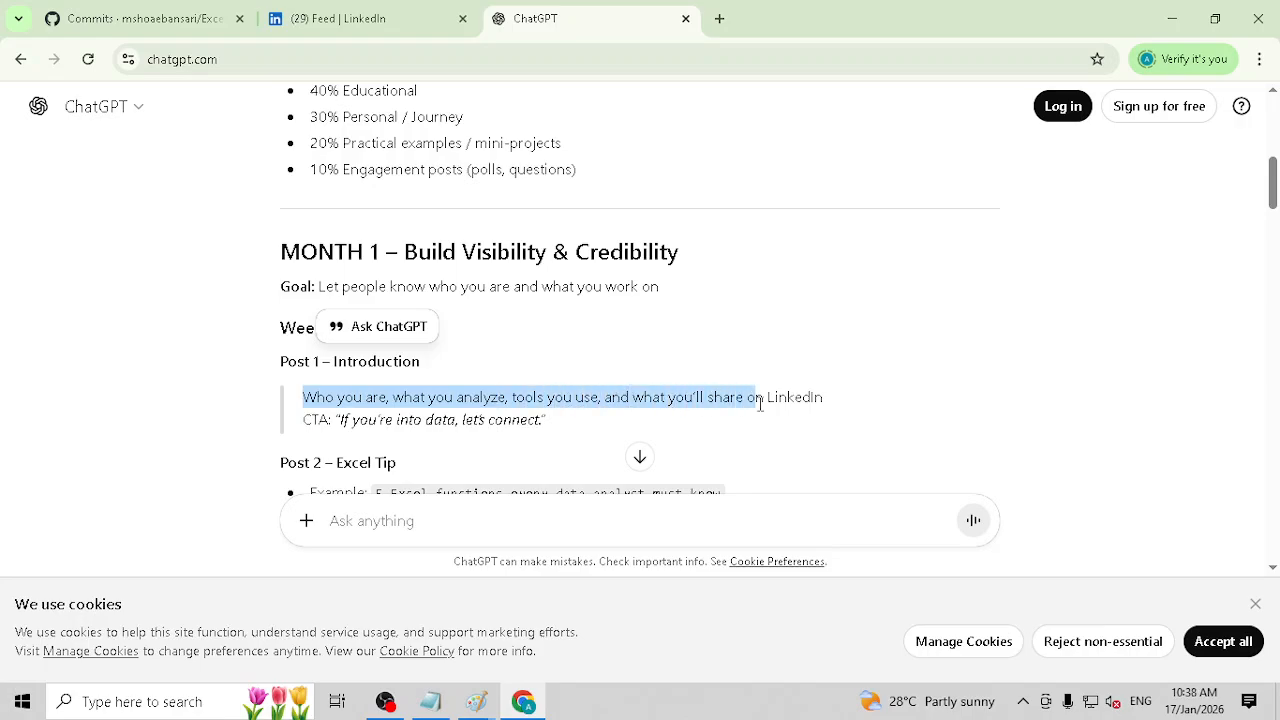
pyautogui.click(337, 374)
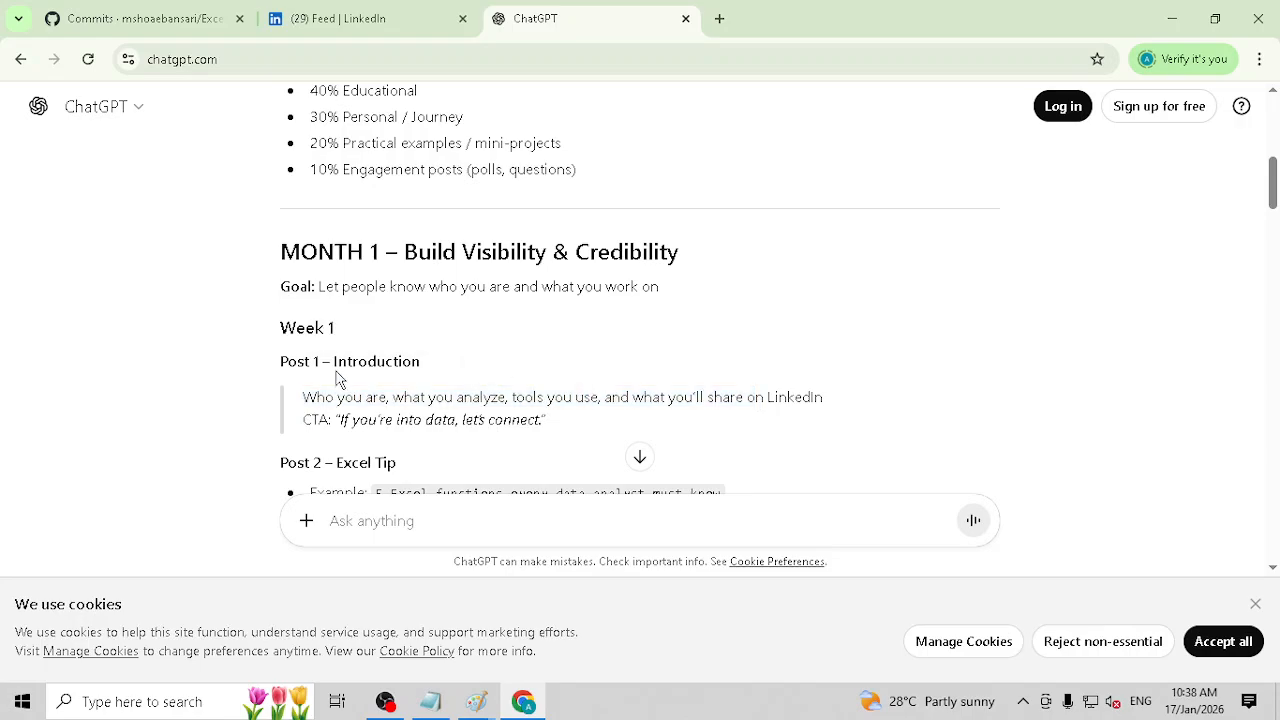
pyautogui.moveTo(271, 366); pyautogui.dragTo(556, 420)
pyautogui.hotkey('ctrl', 'c')
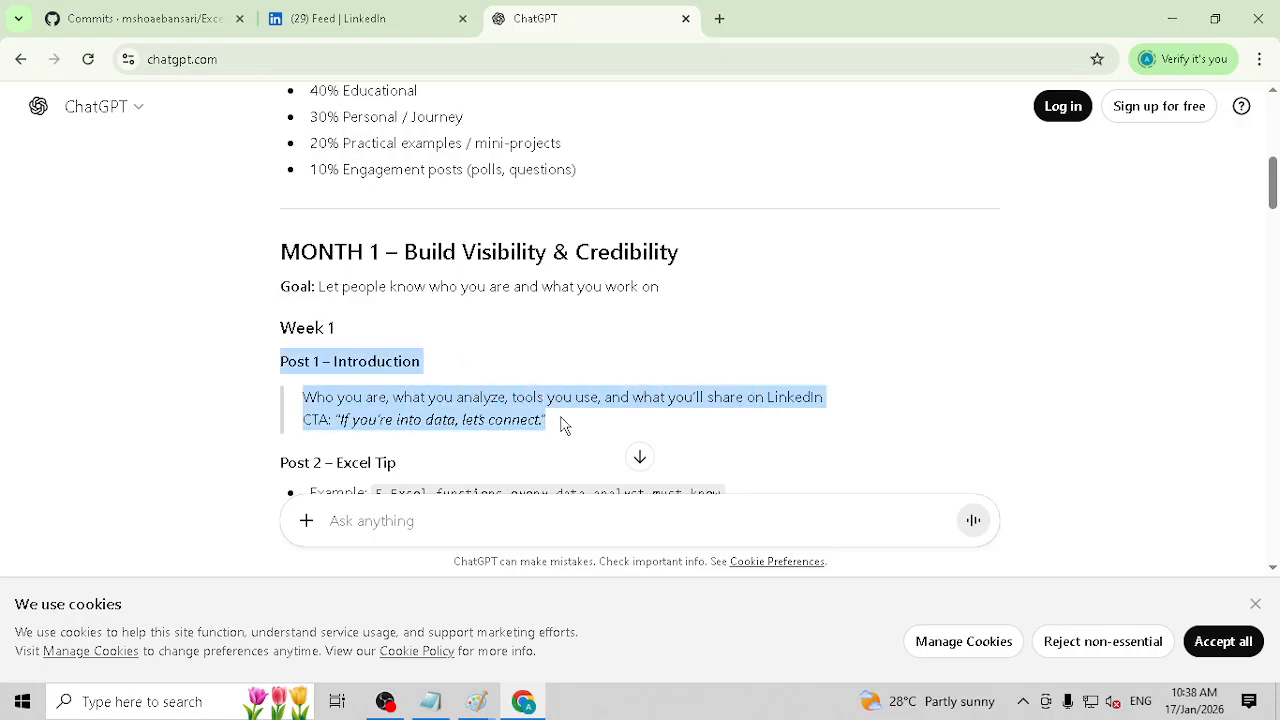
pyautogui.scroll(-5, 400, 500)
pyautogui.click(388, 518)
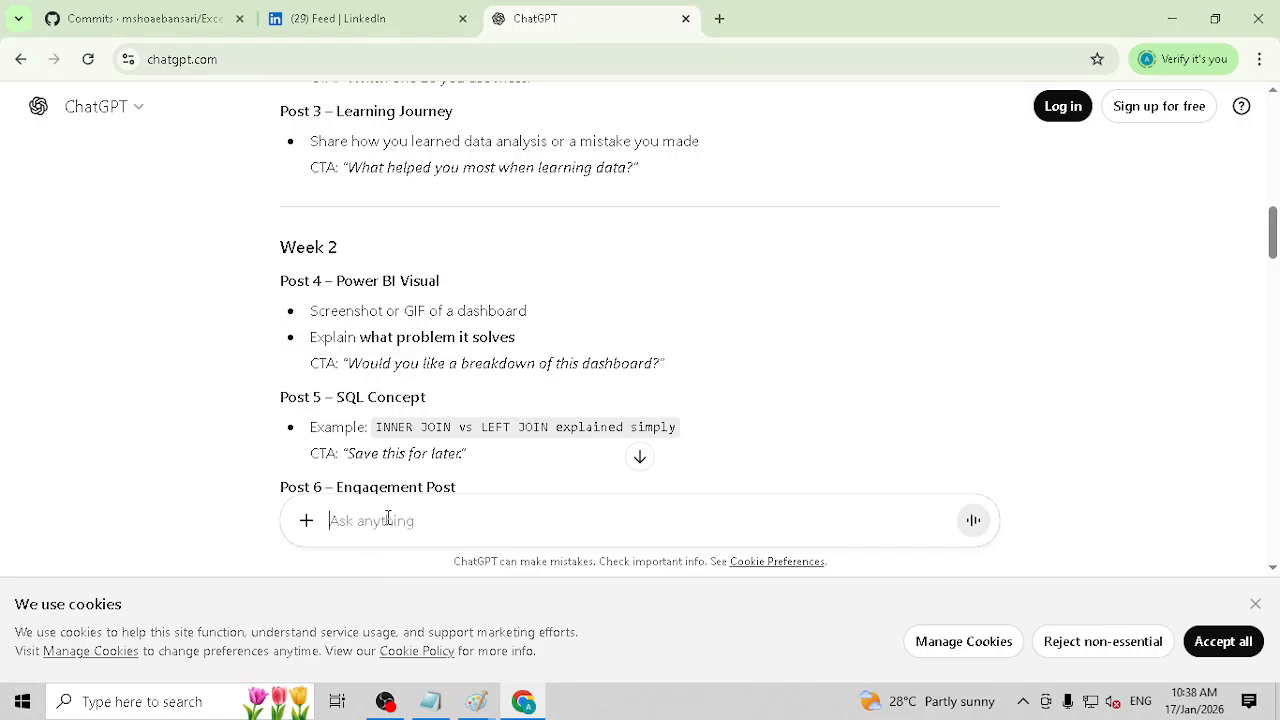
pyautogui.hotkey('ctrl', 'v')
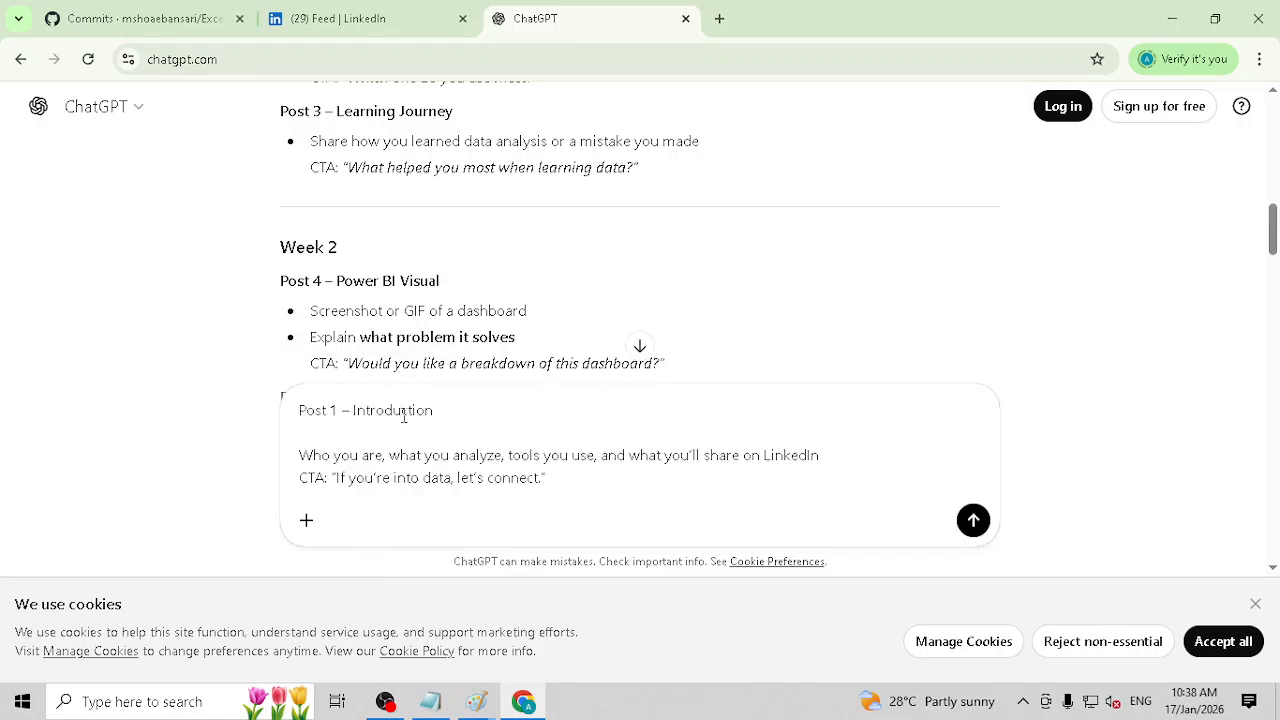
# Step: Put "Please give detailed outline of the first post on my linkedIn. suggest Canva Template or design for the same" above the pasted text and send it
pyautogui.press('BackSpace')
pyautogui.hotkey('shift', 'Return')
pyautogui.press('Up')
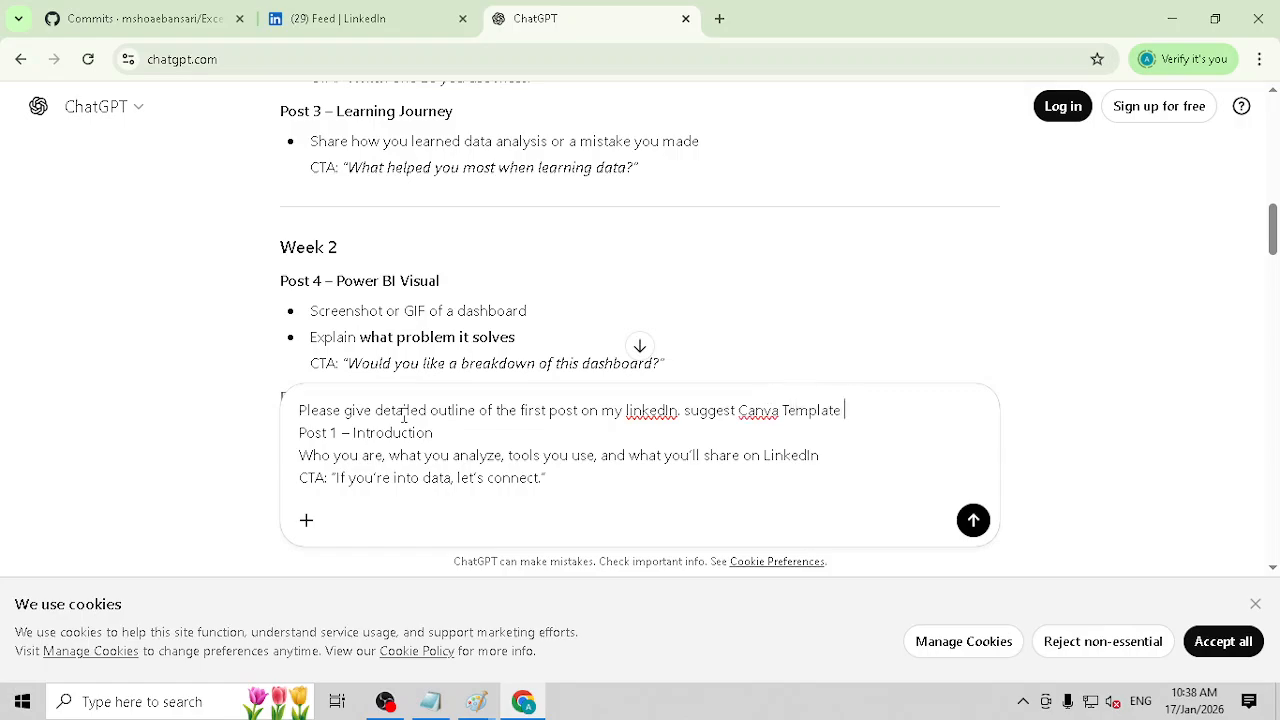
pyautogui.write('fo')
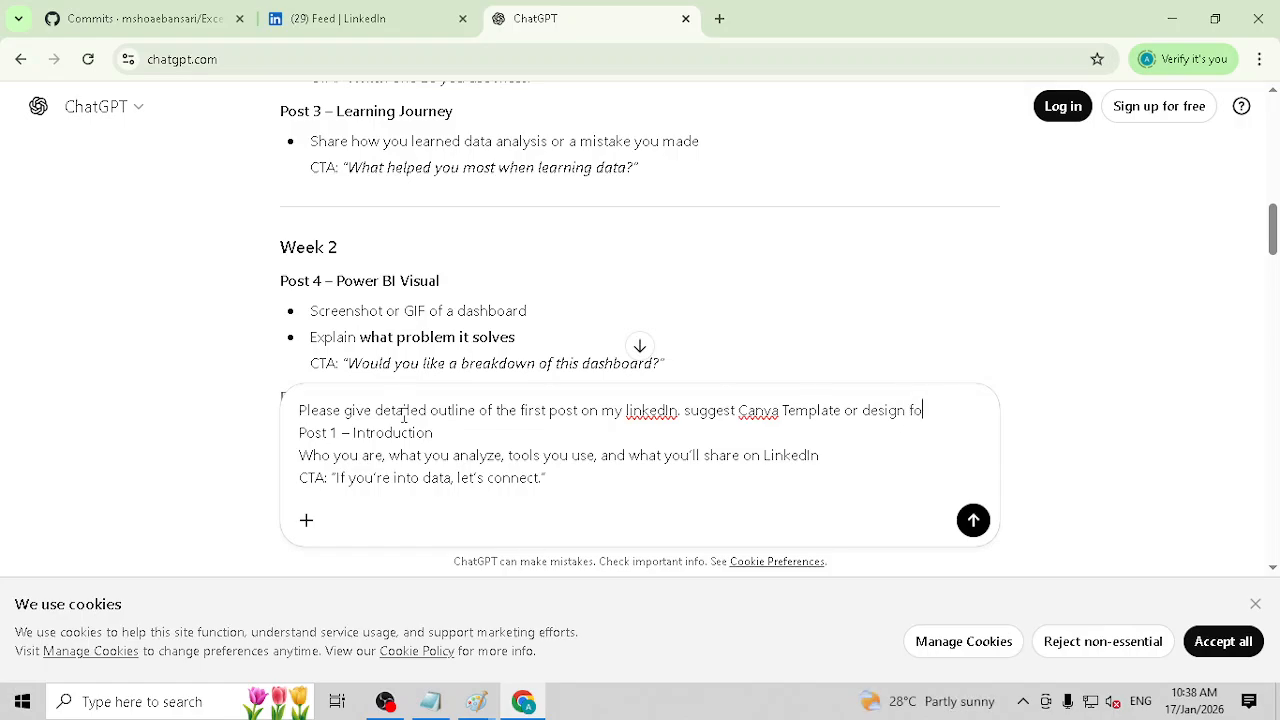
pyautogui.write('r the same')
pyautogui.press('Return')
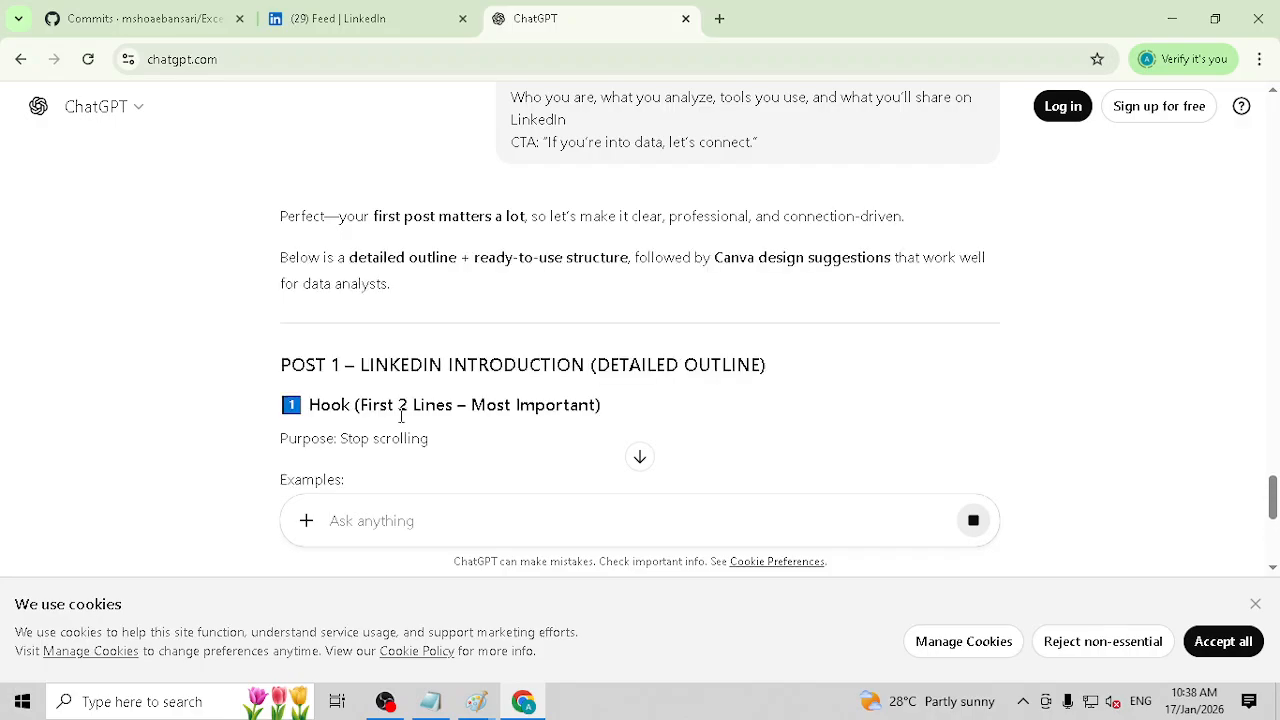
# Step: Examine the Hook section of the new Post 1 outline, highlighting the example line "Turning raw data into meaningful insights"
pyautogui.scroll(-2, 458, 305)
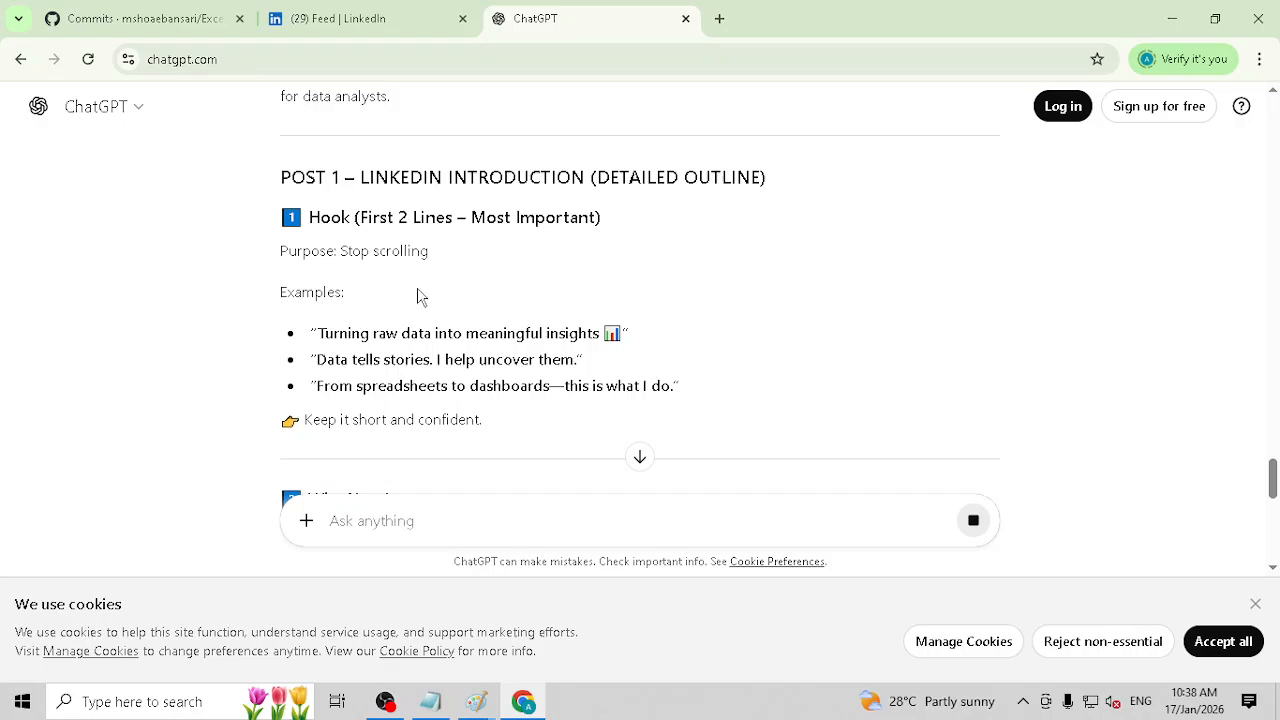
pyautogui.scroll(-1, 384, 287)
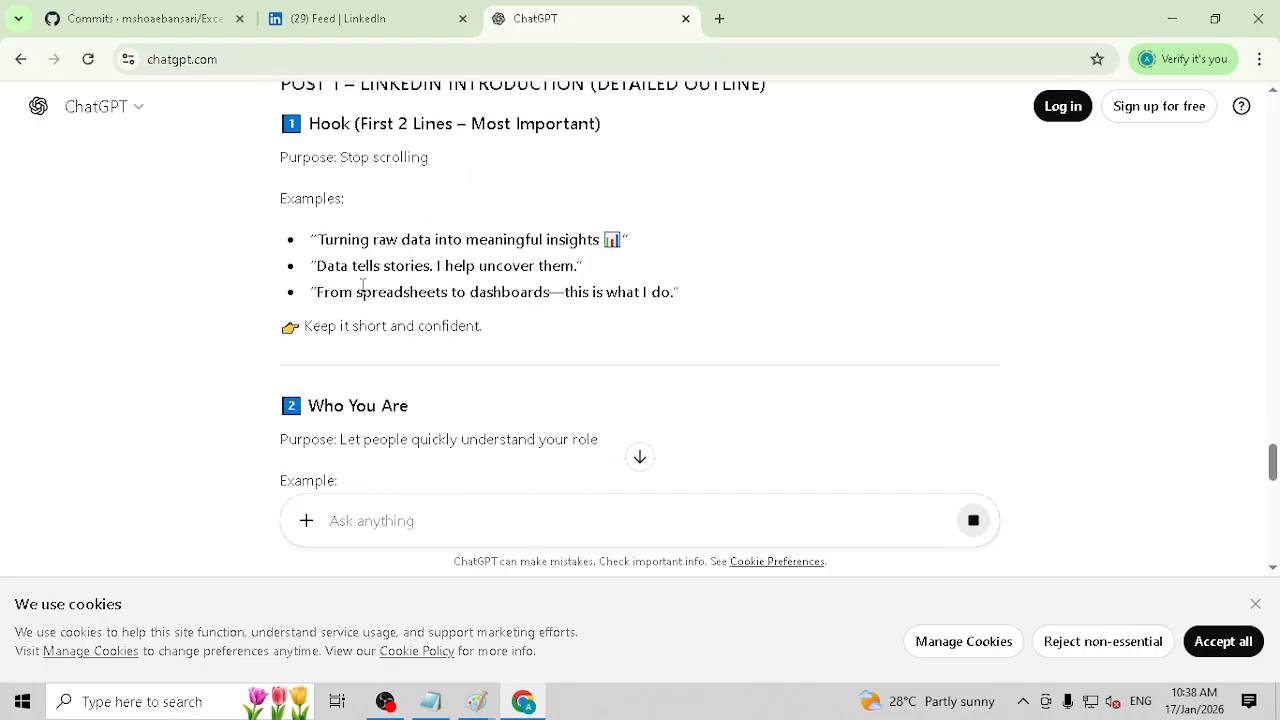
pyautogui.scroll(-2, 372, 280)
pyautogui.scroll(2, 360, 274)
pyautogui.moveTo(334, 240); pyautogui.dragTo(591, 237)
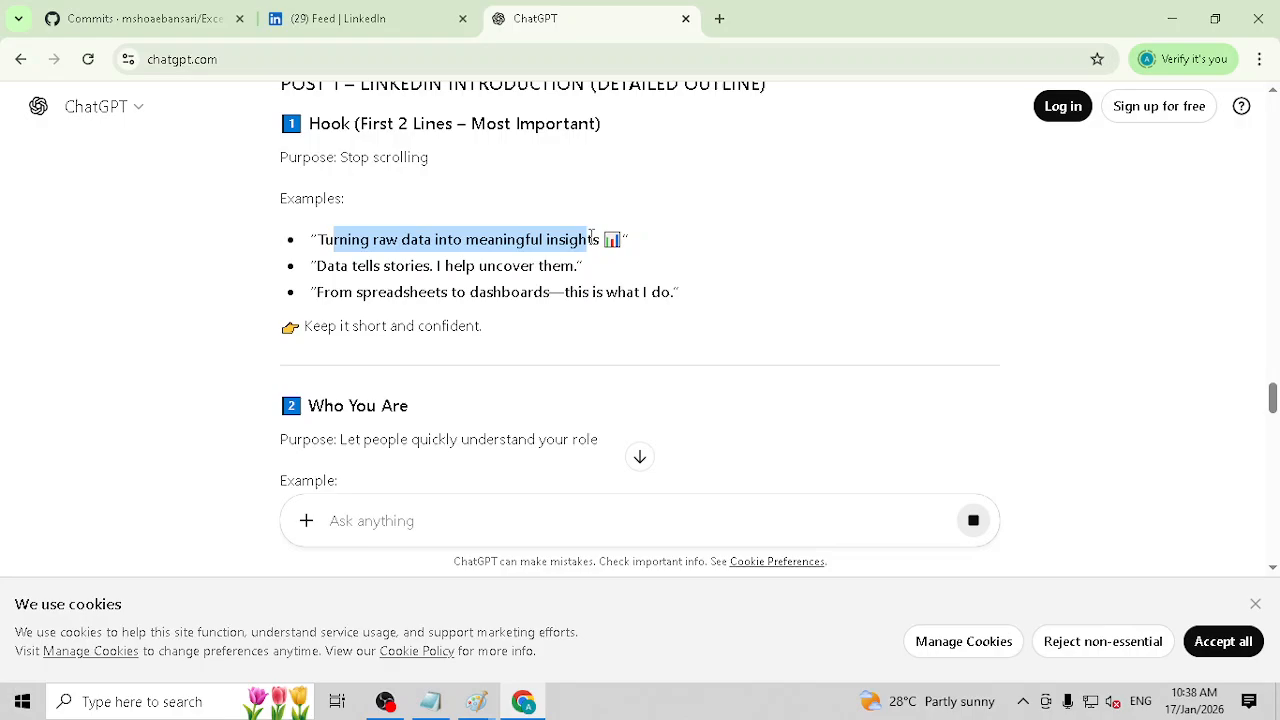
pyautogui.click(367, 241)
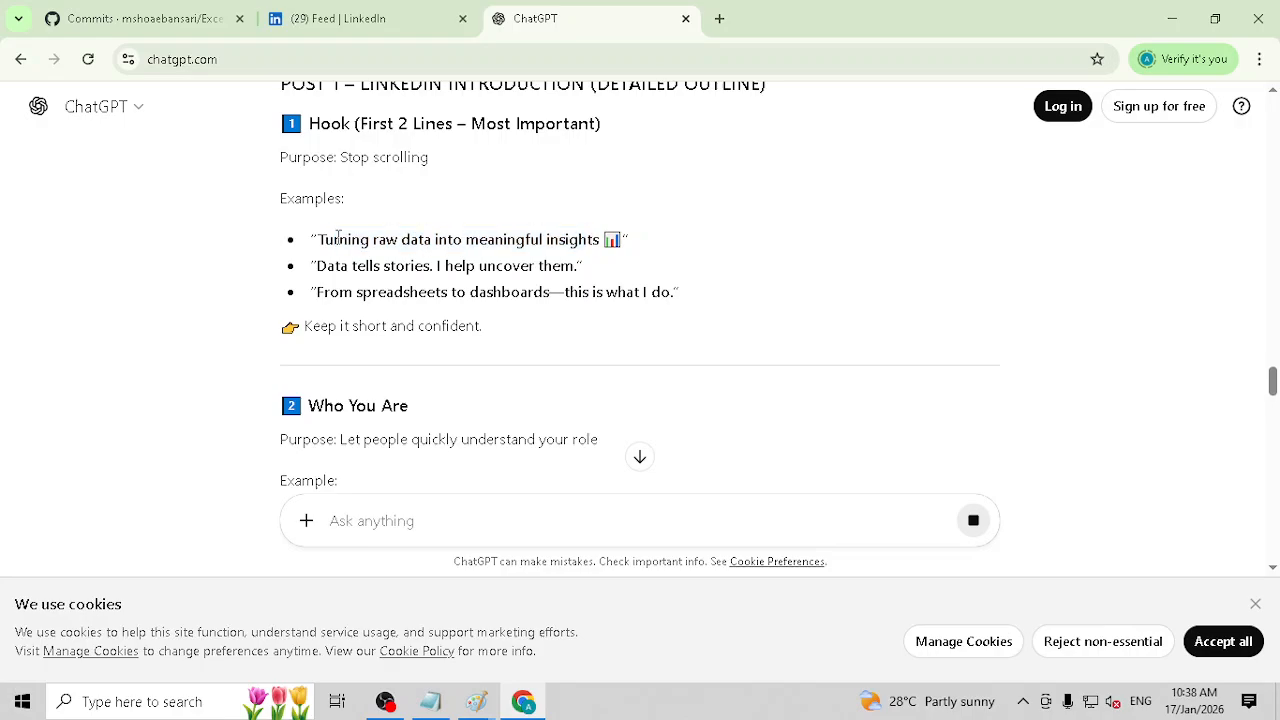
# Step: Read the outline's sections from "Who You Are" to "Call to Action (CTA)", highlighting the self-introduction example and the optional role details
pyautogui.scroll(-1, 338, 237)
pyautogui.scroll(-1, 344, 237)
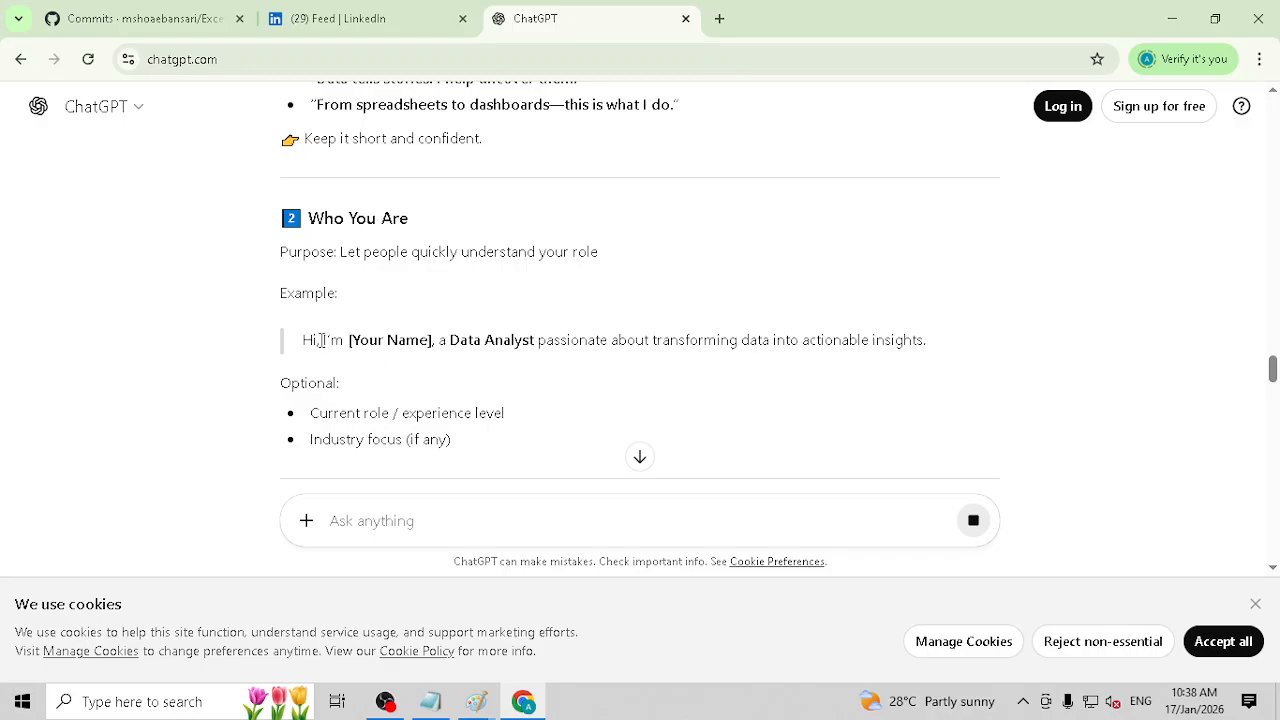
pyautogui.moveTo(321, 340); pyautogui.dragTo(673, 366)
pyautogui.moveTo(330, 412); pyautogui.dragTo(409, 407)
pyautogui.doubleClick(474, 411)
pyautogui.scroll(-2, 474, 408)
pyautogui.scroll(-4, 474, 410)
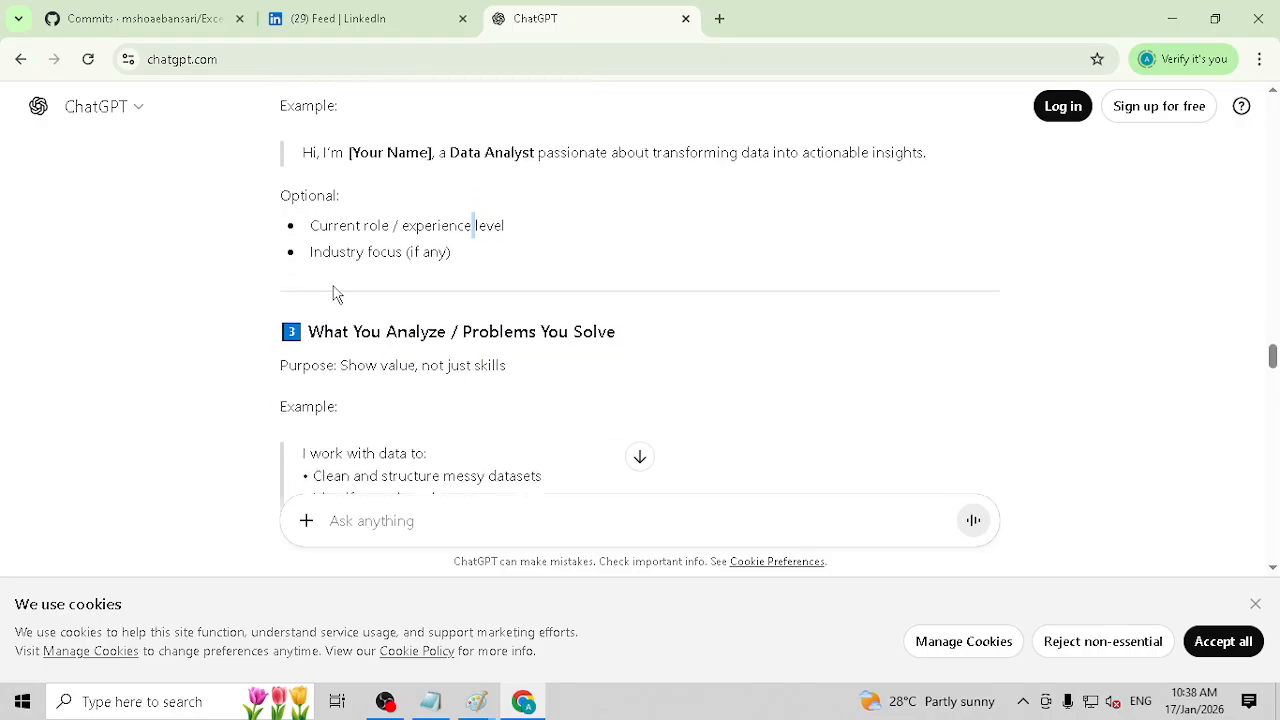
pyautogui.scroll(1, 380, 249)
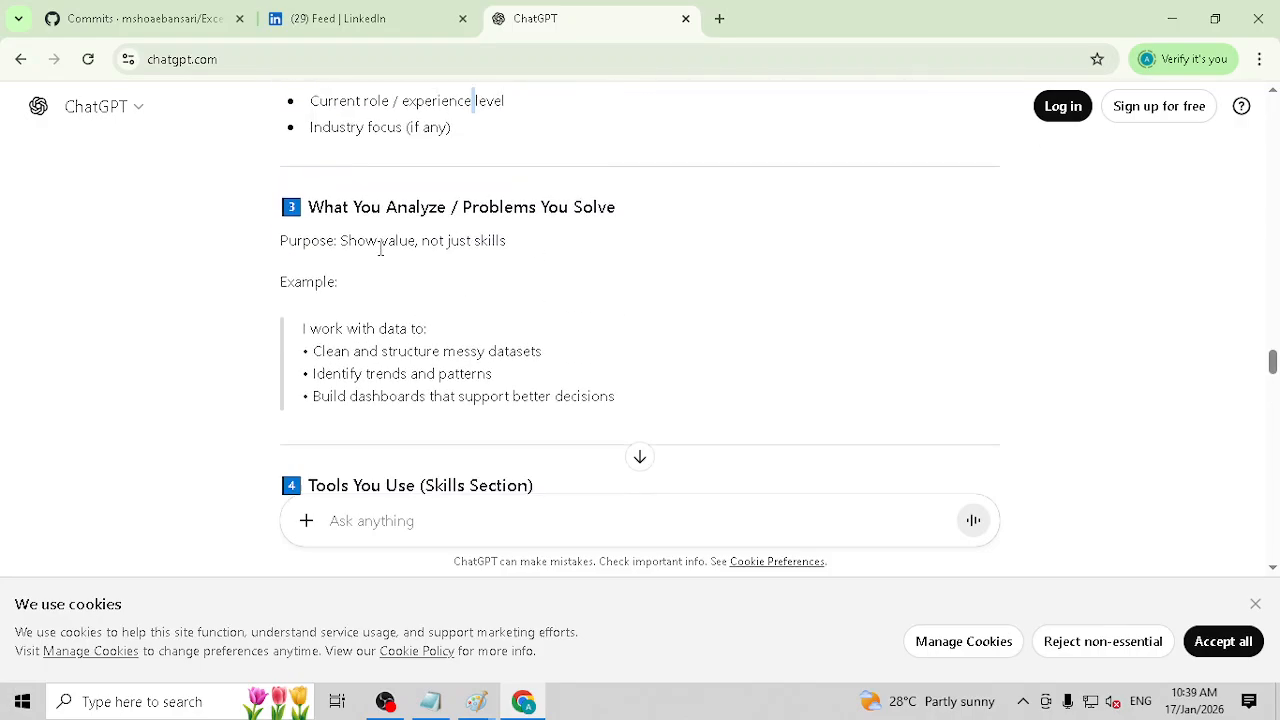
pyautogui.scroll(-4, 418, 291)
pyautogui.scroll(-6, 418, 291)
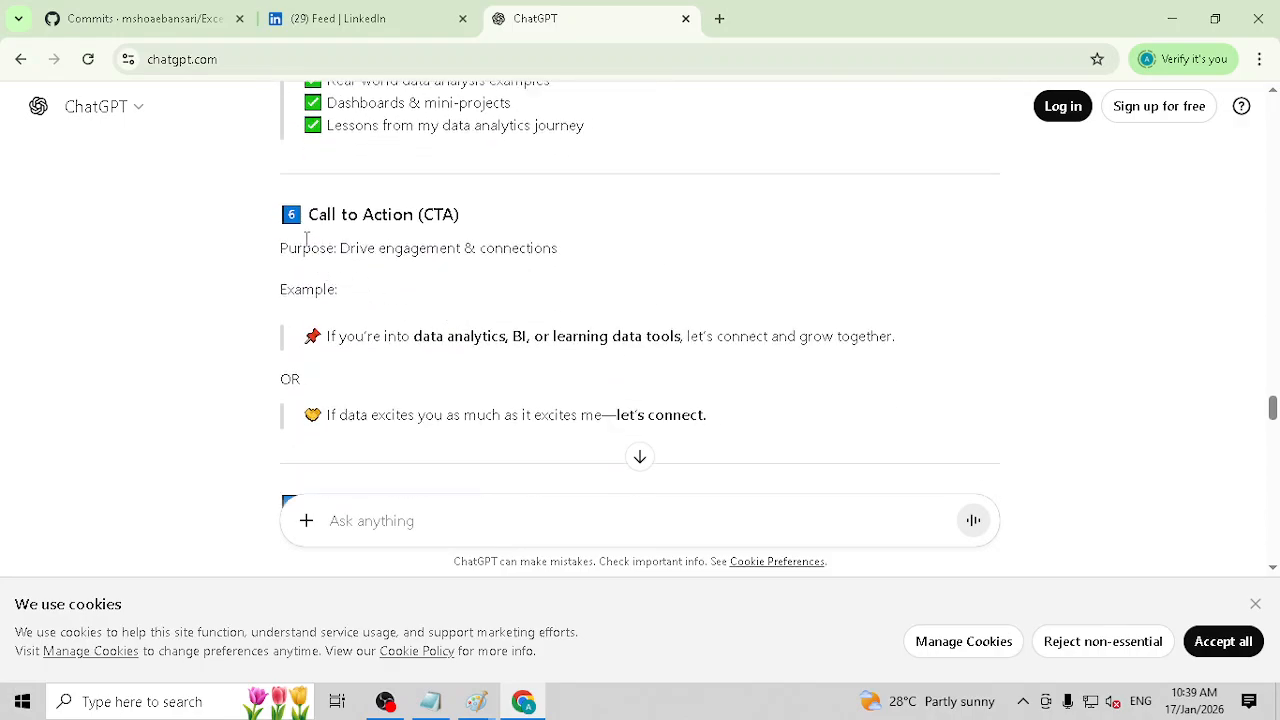
# Step: Examine the suggested hashtags and the full sample post, highlighting its heading that says the text can be copied and edited
pyautogui.scroll(-5, 306, 240)
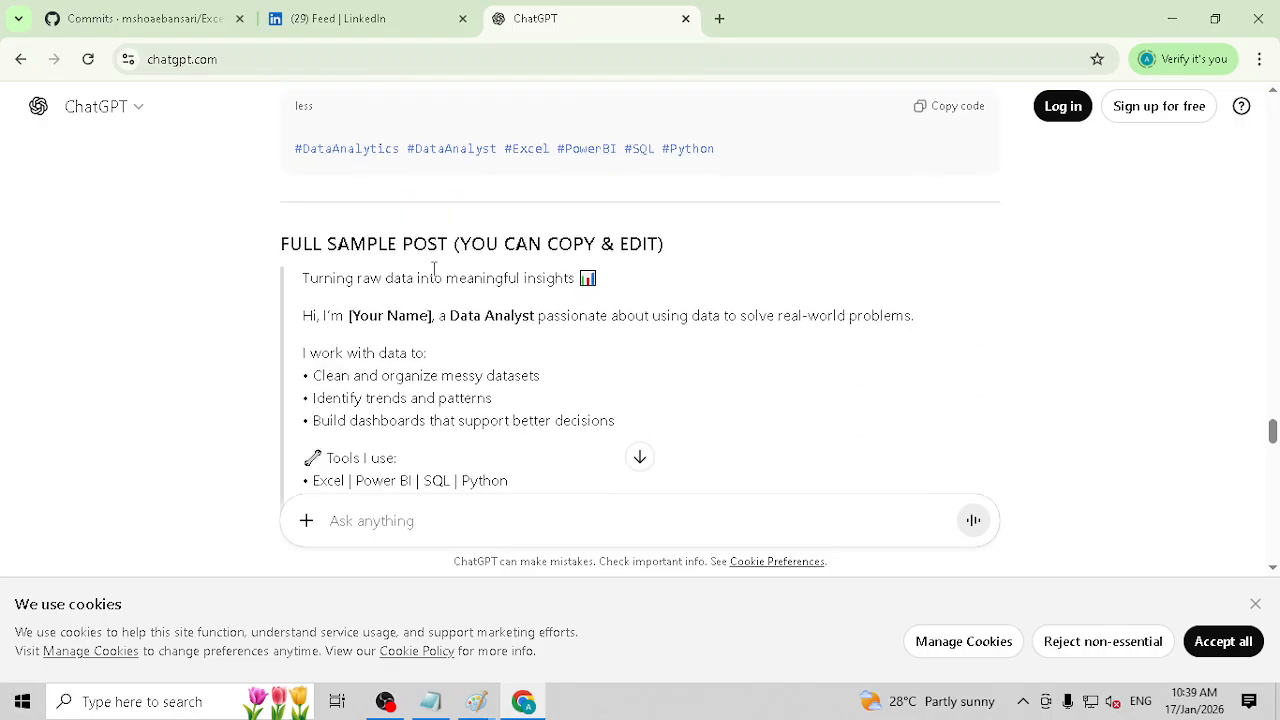
pyautogui.scroll(-1, 352, 232)
pyautogui.scroll(1, 346, 217)
pyautogui.moveTo(720, 152); pyautogui.dragTo(340, 150)
pyautogui.tripleClick(366, 252)
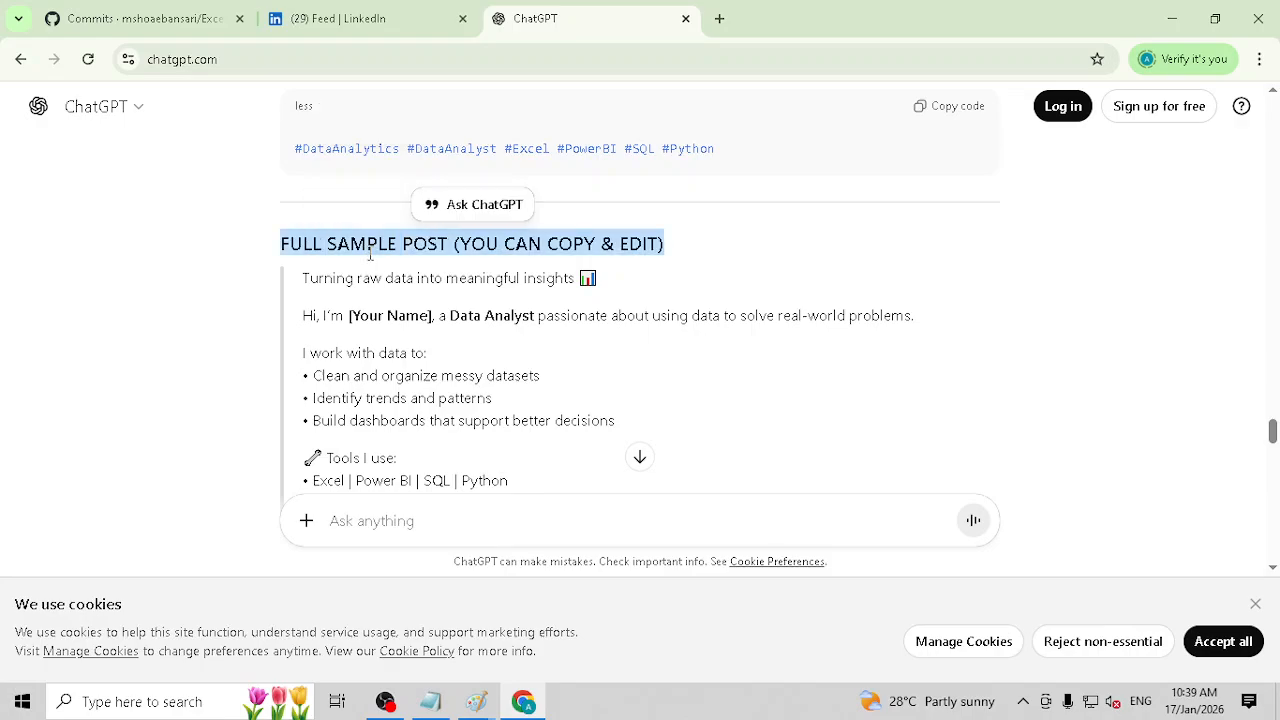
pyautogui.doubleClick(530, 244)
pyautogui.doubleClick(620, 244)
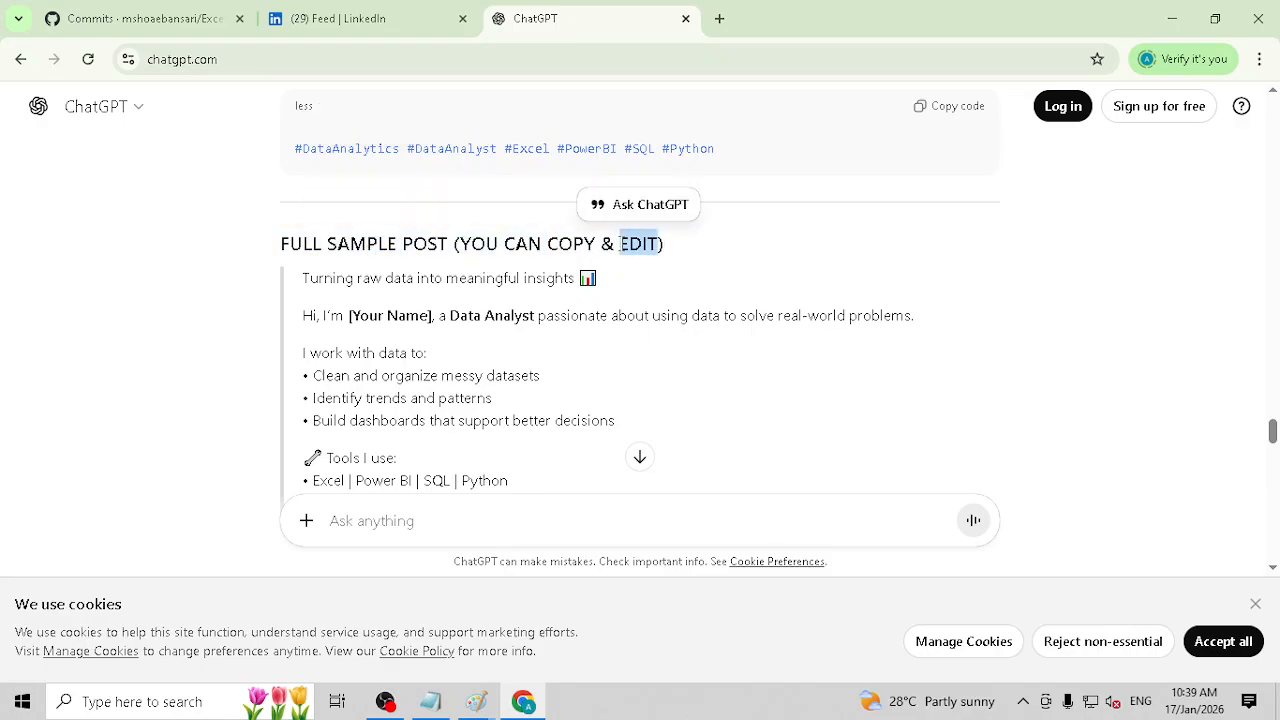
pyautogui.scroll(-1, 324, 279)
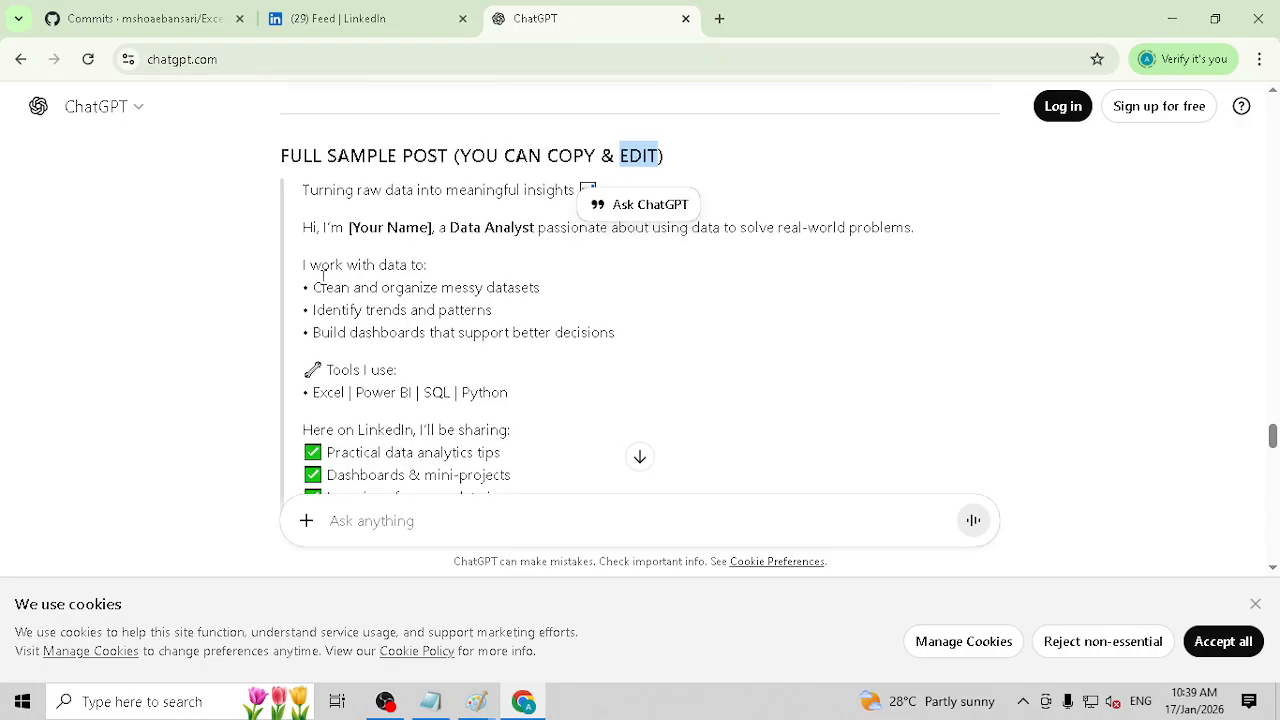
pyautogui.scroll(2, 323, 277)
# Step: Examine the Canva design suggestions below the sample post, highlighting the best-format options up to "2–3 slide carousel"
pyautogui.scroll(-1, 323, 281)
pyautogui.scroll(-5, 324, 285)
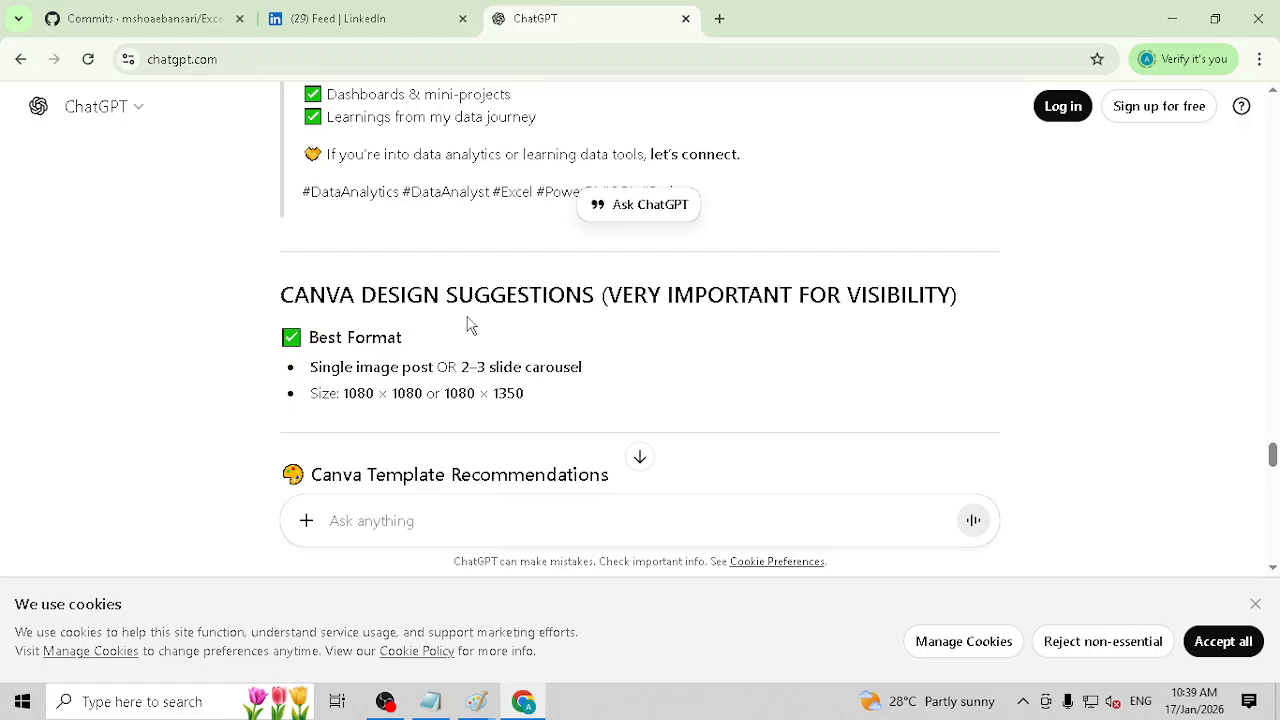
pyautogui.moveTo(357, 298); pyautogui.dragTo(440, 297)
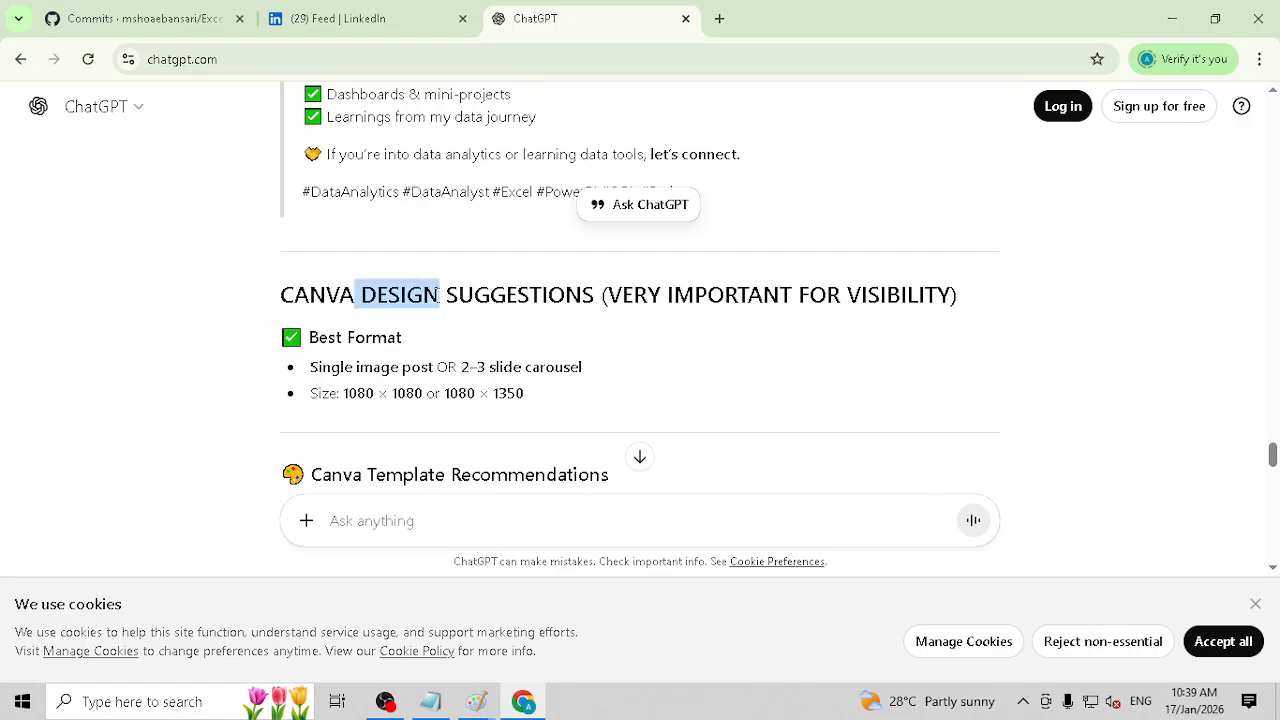
pyautogui.tripleClick(320, 368)
pyautogui.doubleClick(449, 368)
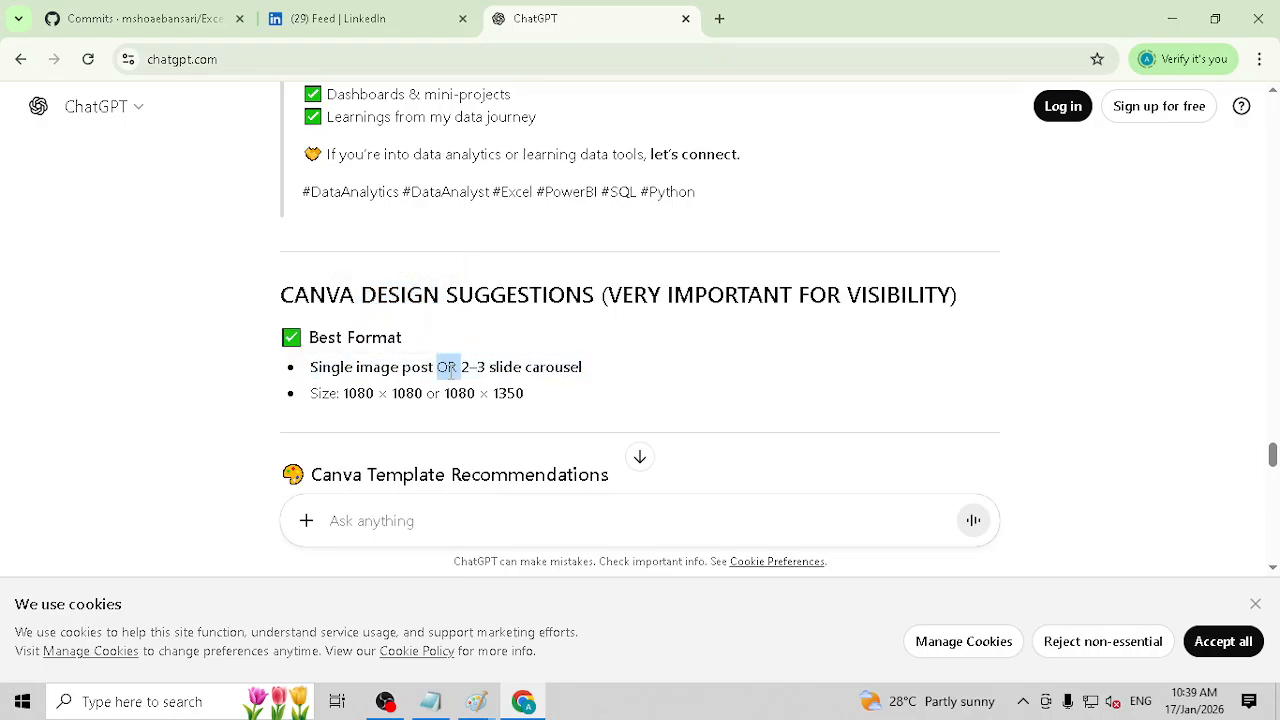
pyautogui.click(502, 370)
pyautogui.moveTo(462, 367); pyautogui.dragTo(560, 366)
pyautogui.scroll(-3, 563, 358)
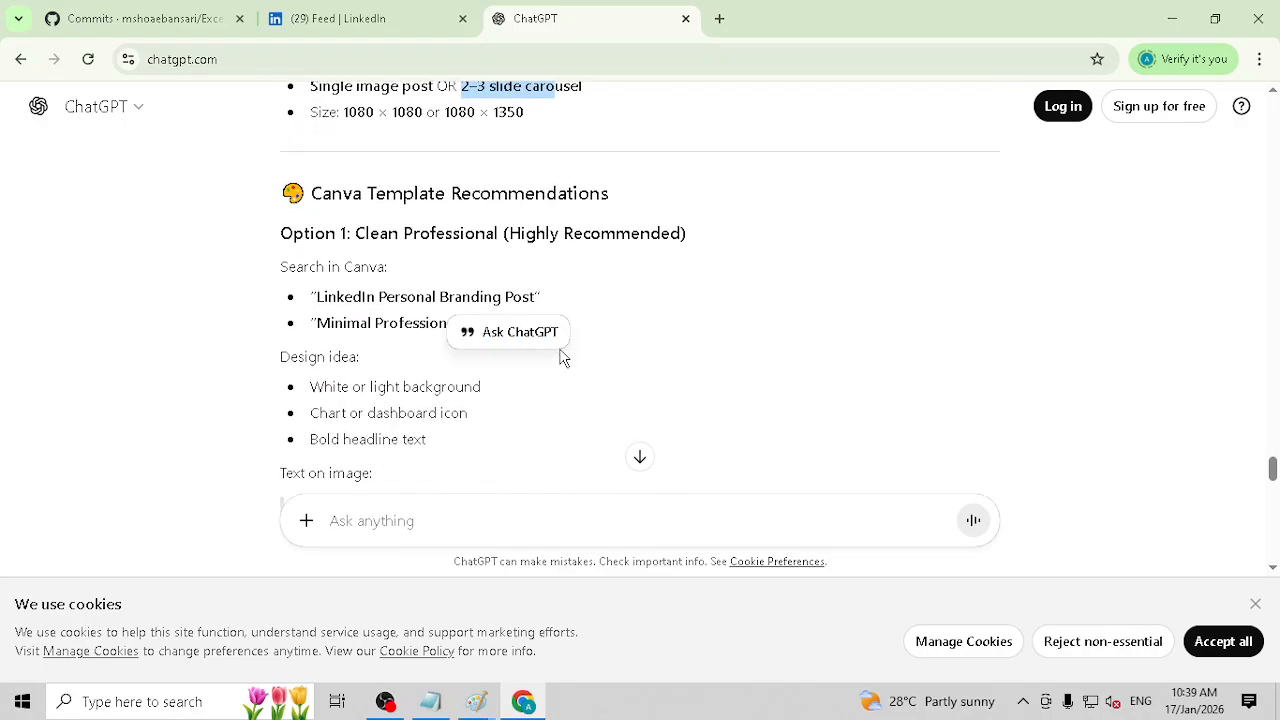
# Step: Open the Canva templates site in a new browser tab
pyautogui.click(719, 18)
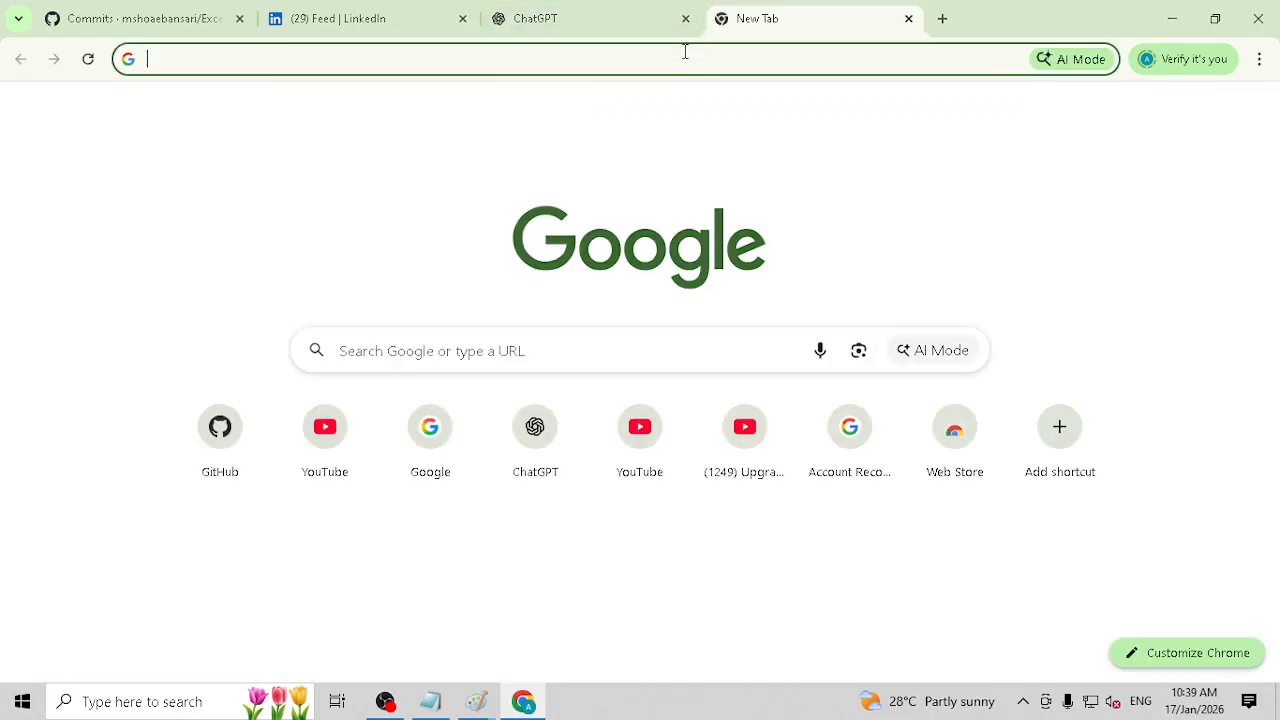
pyautogui.click(684, 50)
pyautogui.write('canva')
pyautogui.press('Return')
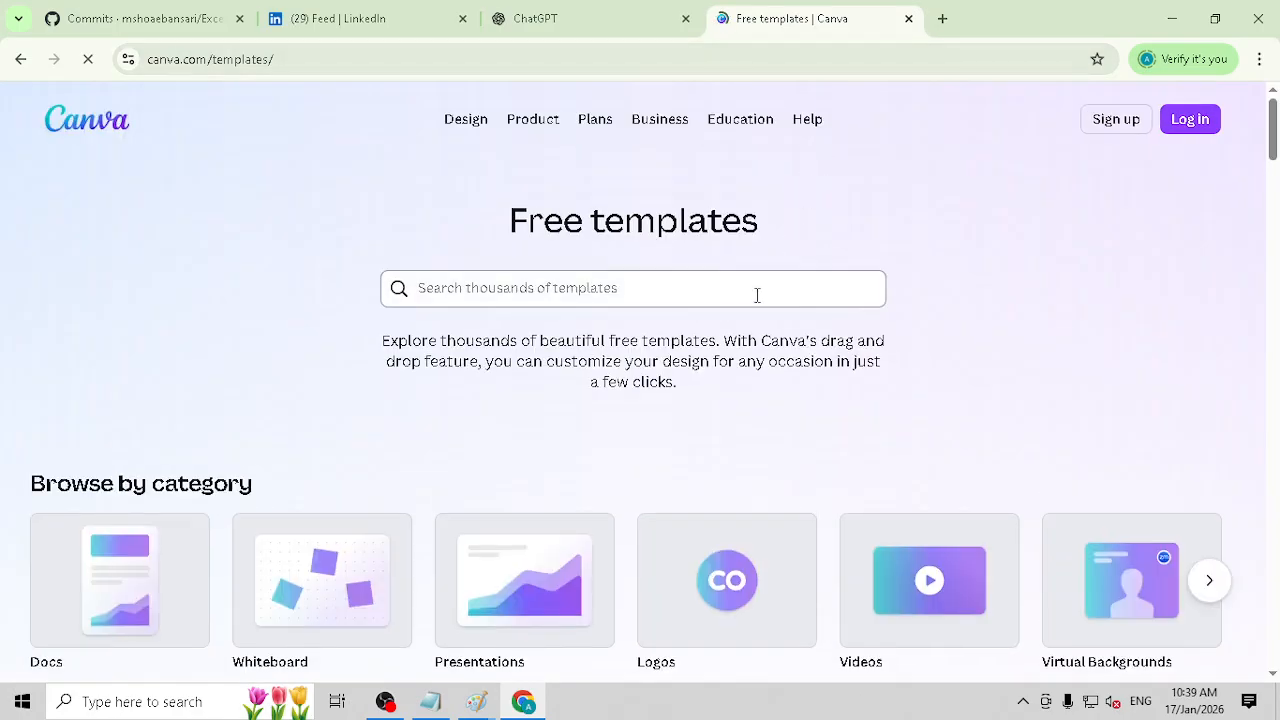
# Step: Log in to Canva with the remembered Google account and dismiss the extra Google sign-in prompt
pyautogui.click(1203, 125)
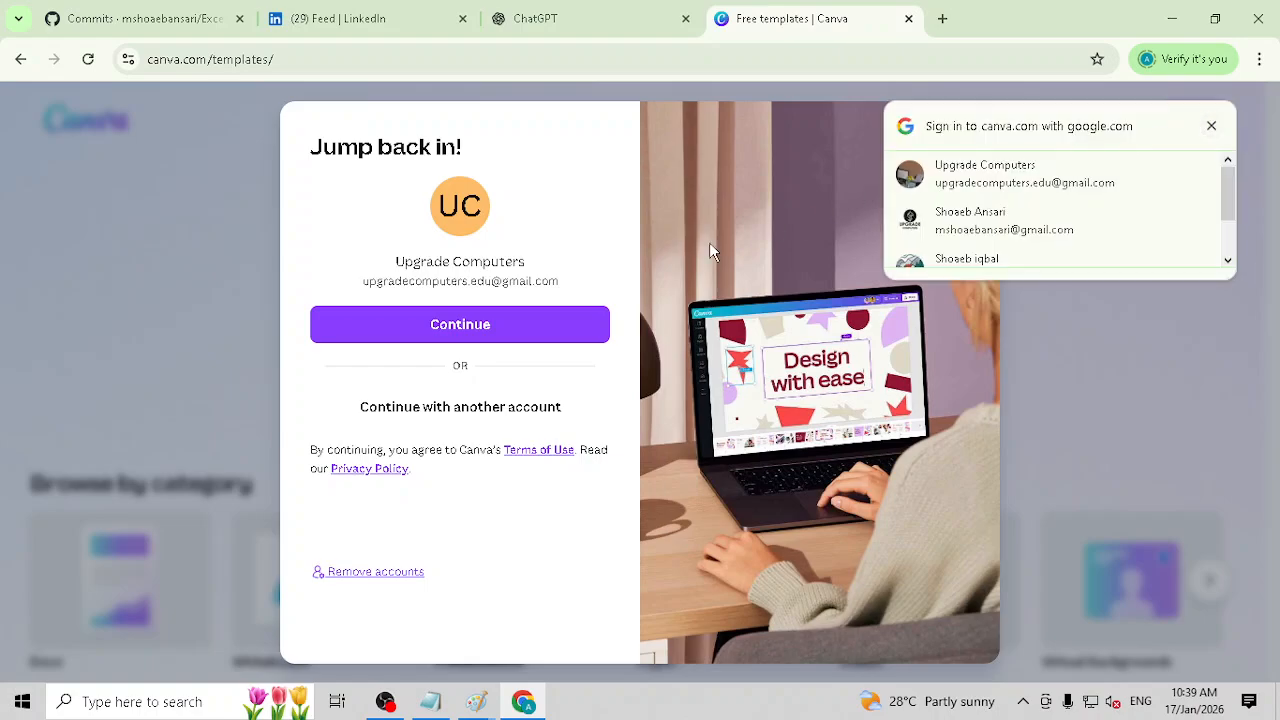
pyautogui.click(495, 325)
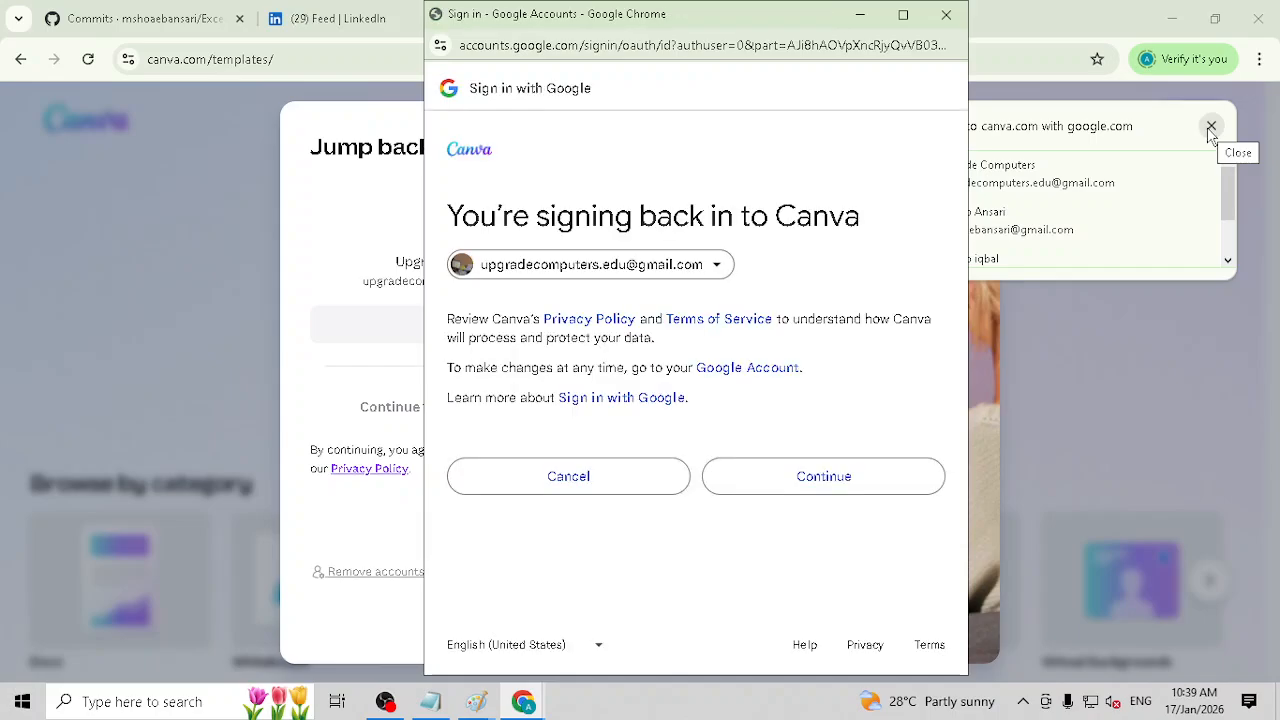
pyautogui.click(817, 476)
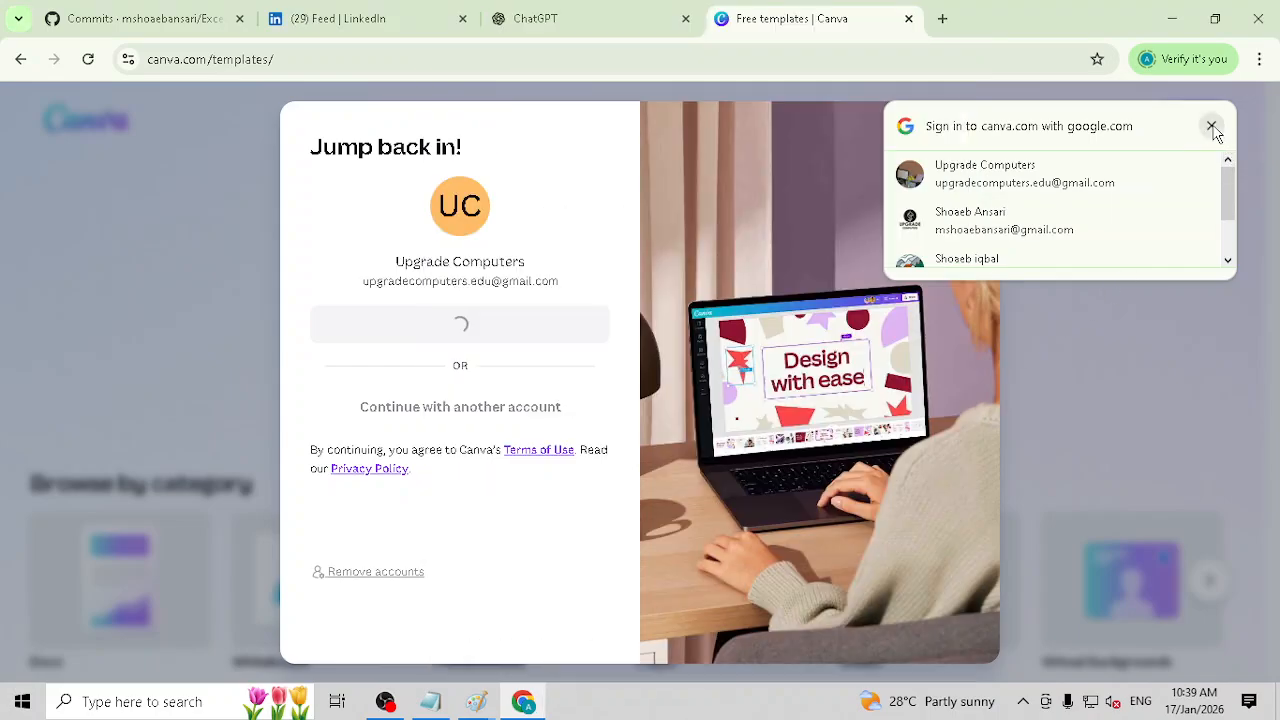
pyautogui.click(1211, 128)
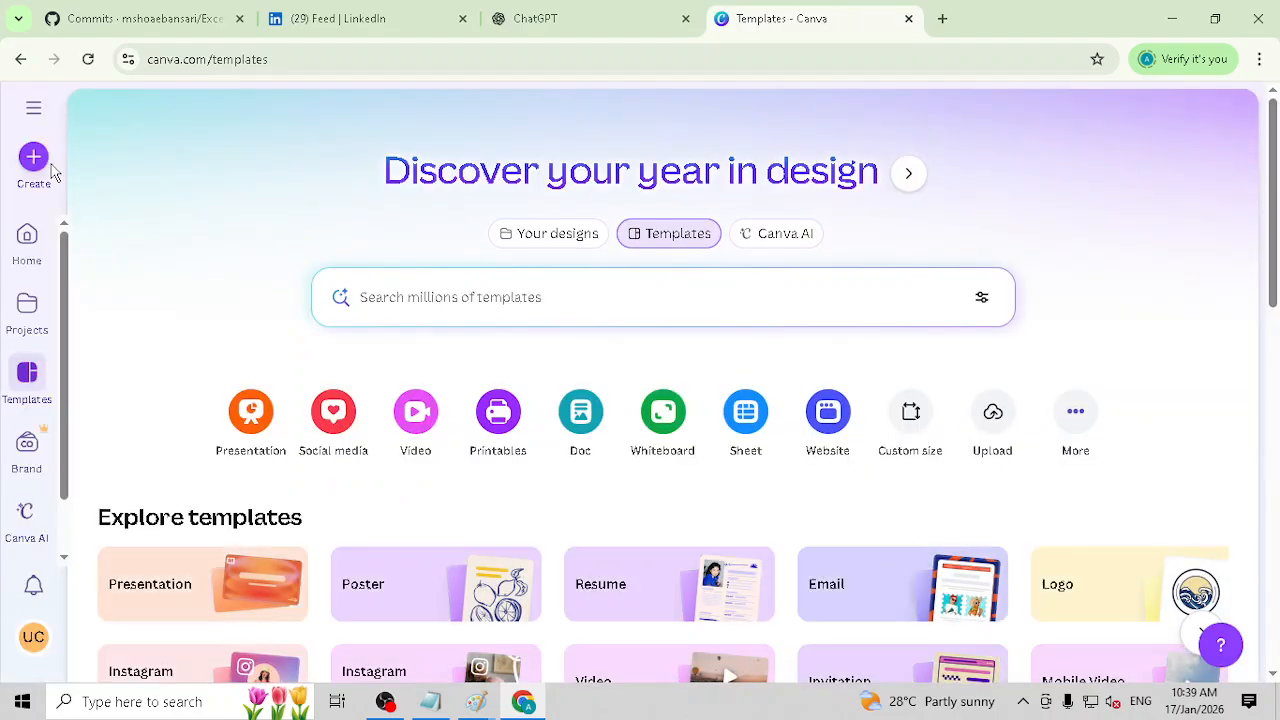
# Step: Search the new design types for "linked" and create a blank LinkedIn Carousel design
pyautogui.click(33, 165)
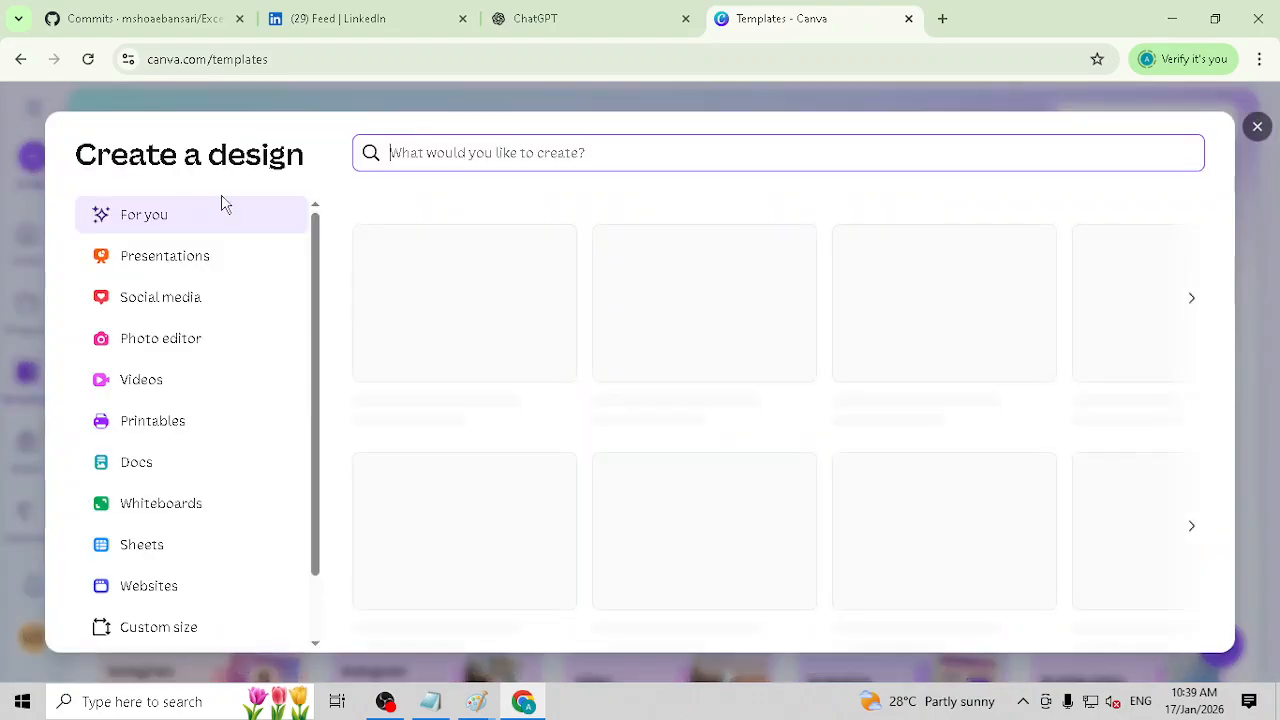
pyautogui.write('linked')
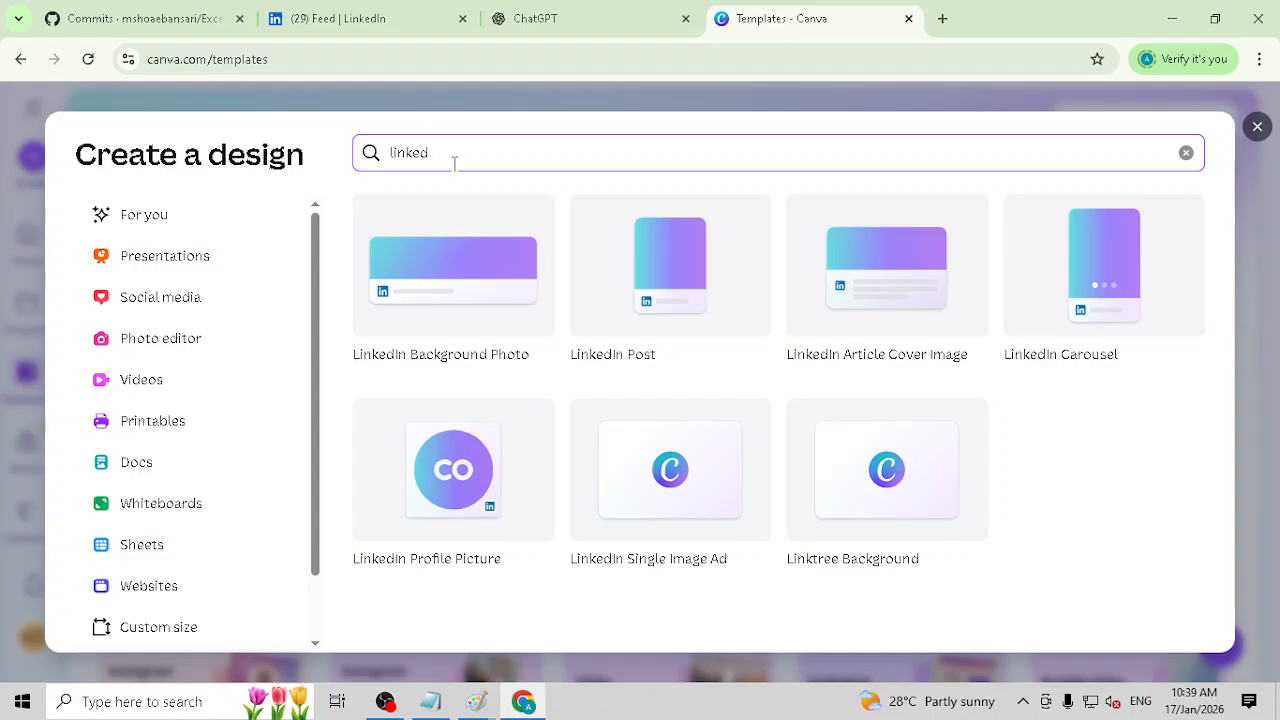
pyautogui.click(1115, 261)
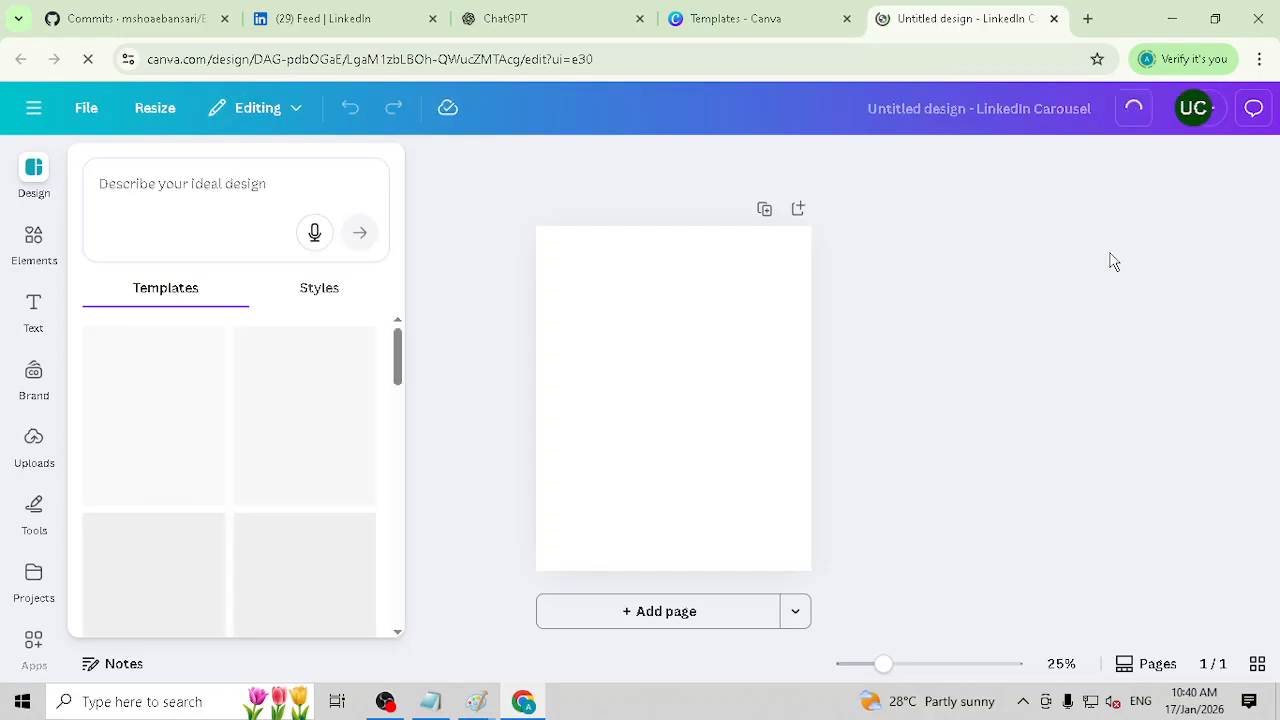
# Step: Return to ChatGPT and reread the Canva design suggestions and full sample post, highlighting the visibility note and the slide carousel format
pyautogui.click(520, 18)
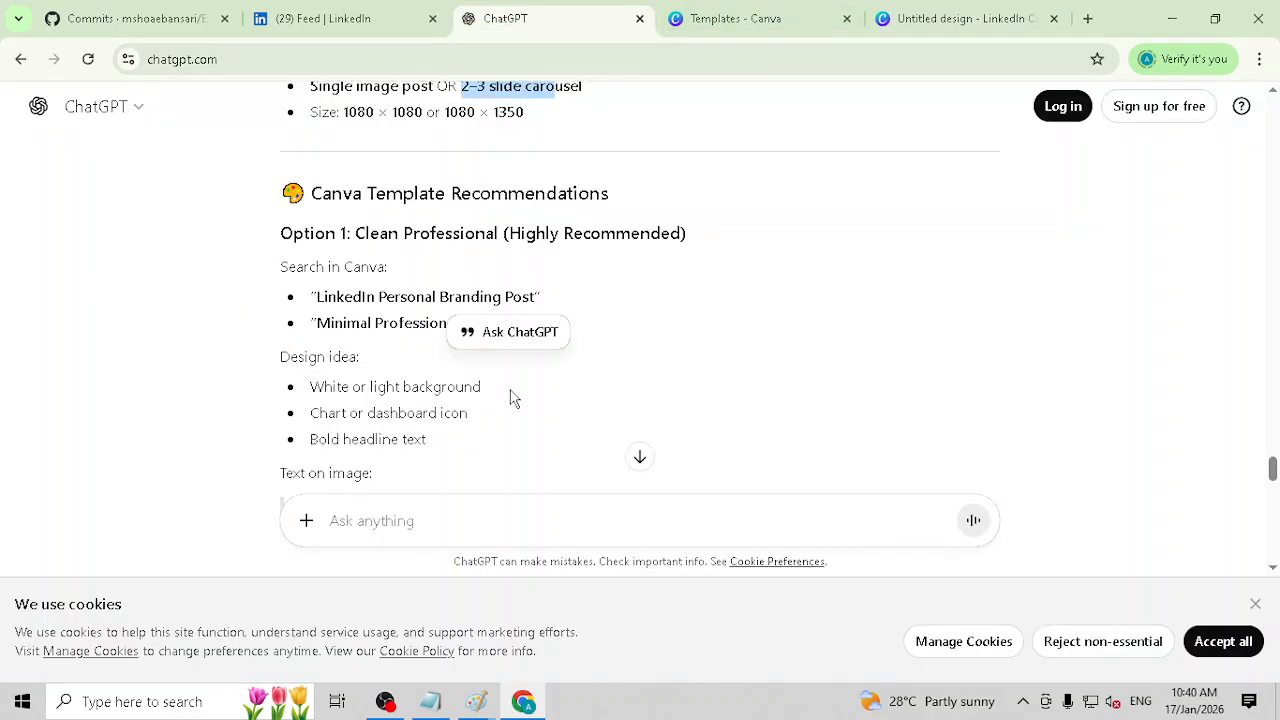
pyautogui.click(670, 370)
pyautogui.scroll(2, 540, 350)
pyautogui.scroll(1, 490, 335)
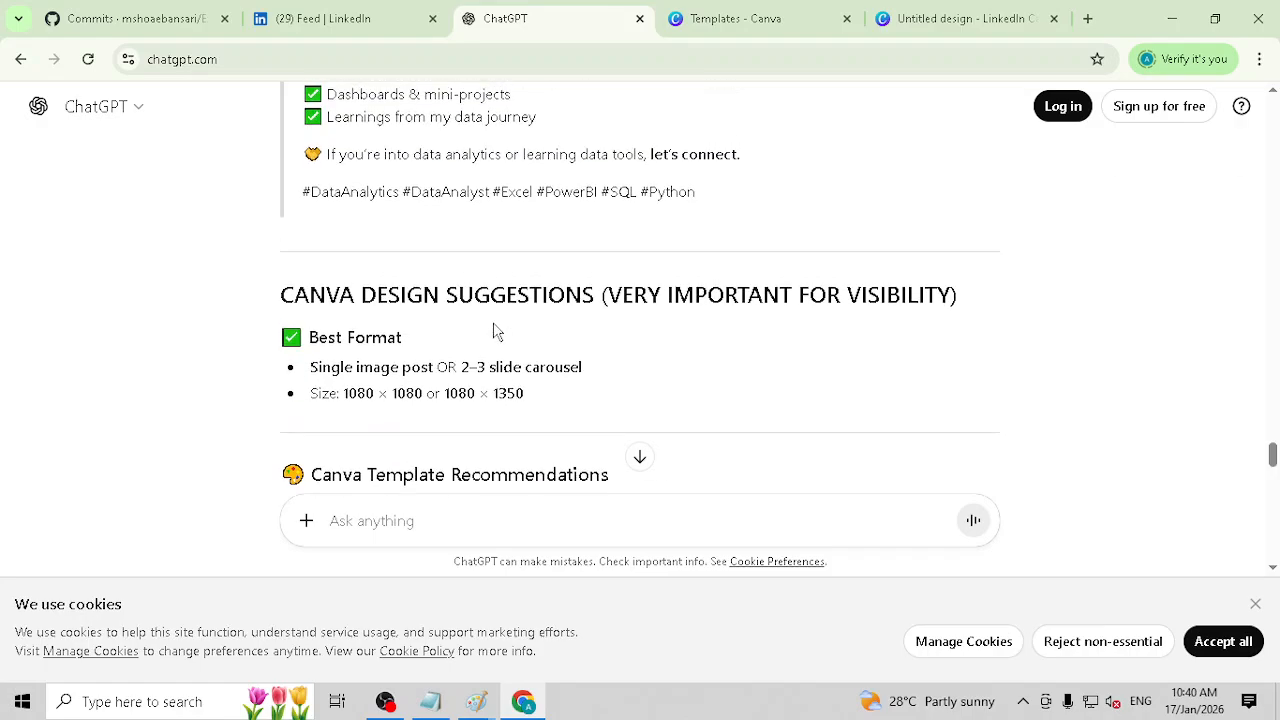
pyautogui.moveTo(366, 294); pyautogui.dragTo(631, 300)
pyautogui.moveTo(780, 294); pyautogui.dragTo(921, 300)
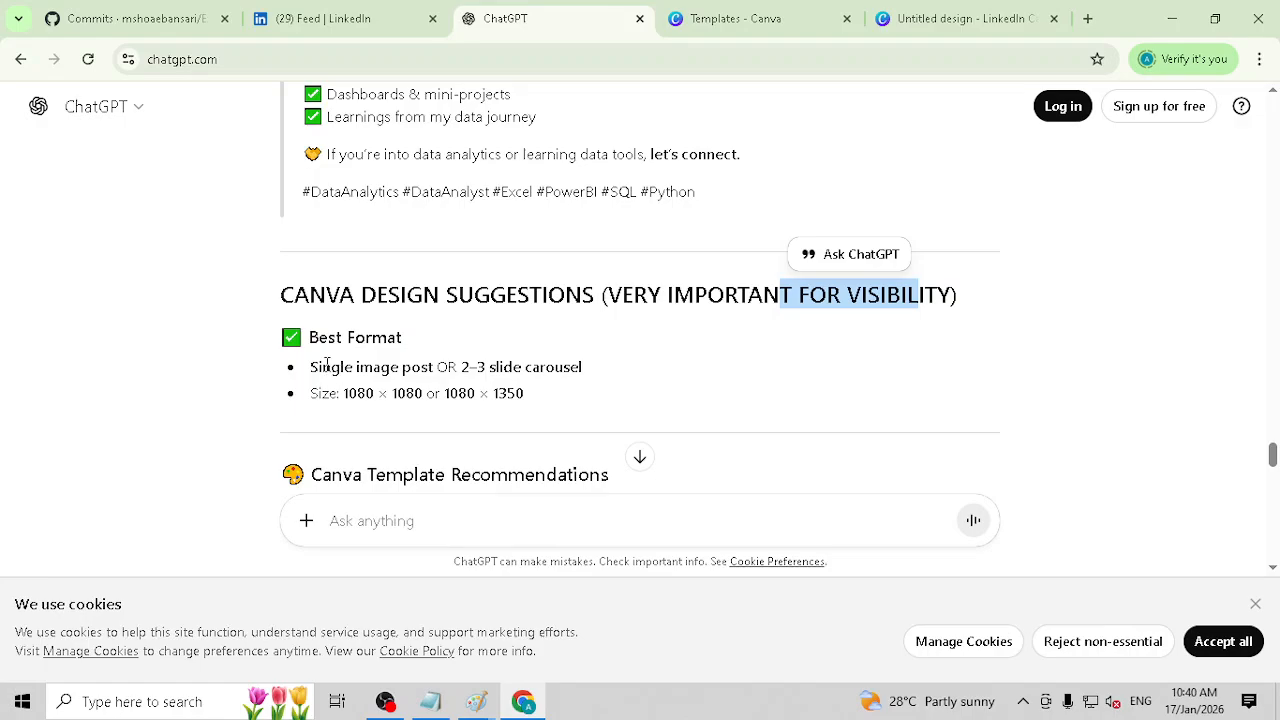
pyautogui.moveTo(326, 366); pyautogui.dragTo(551, 358)
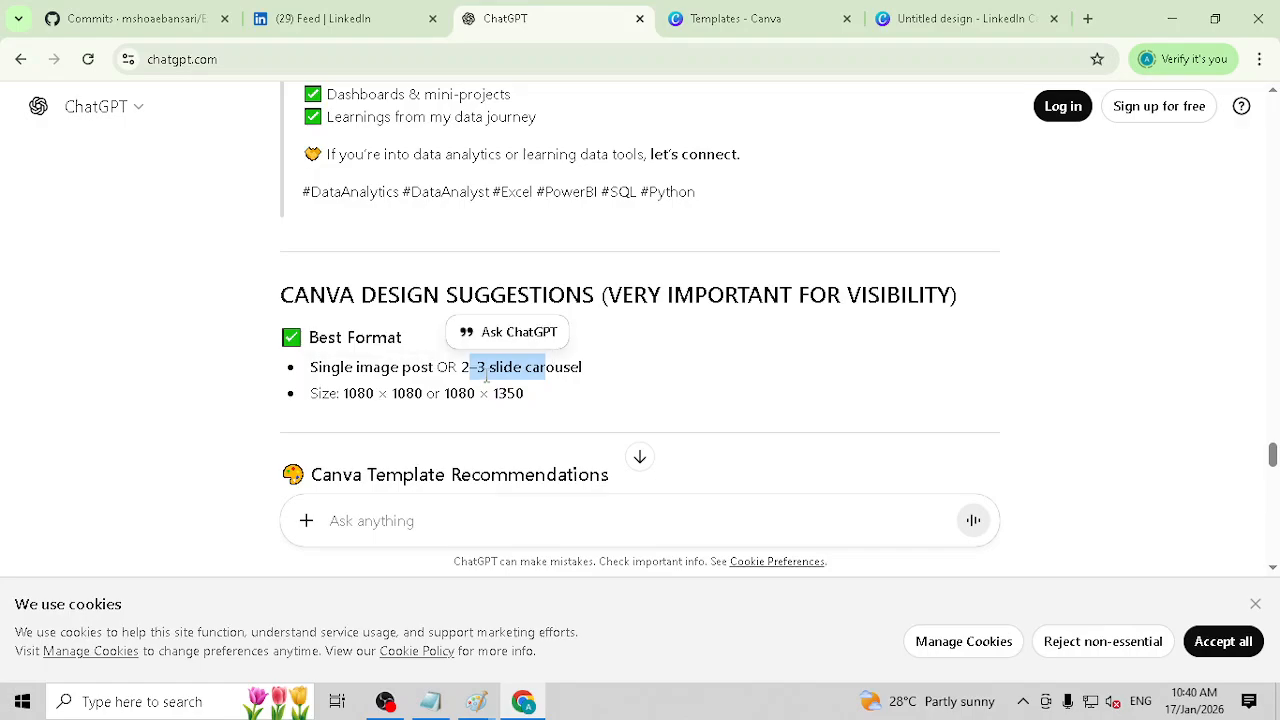
pyautogui.scroll(5, 486, 376)
pyautogui.scroll(-1, 640, 375)
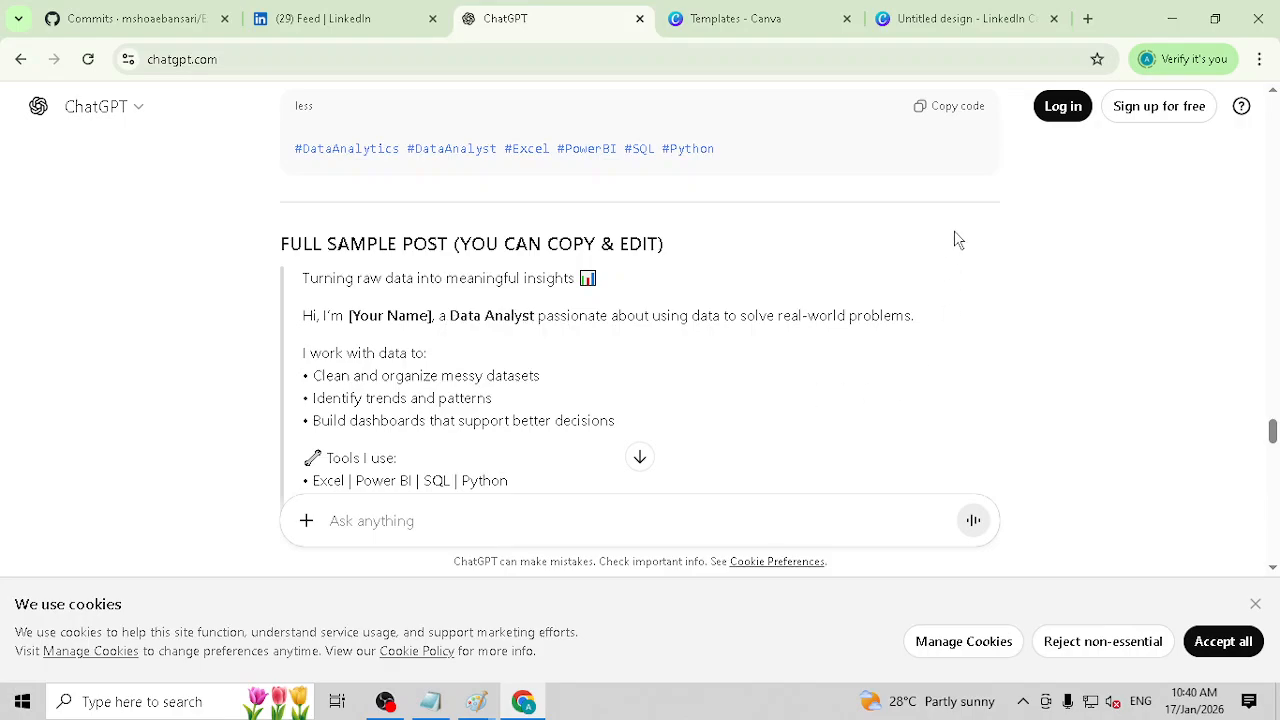
# Step: Switch to the Canva carousel design, apply all 4 pages of the "Blue Modern Post Carousel Tips" template, and look through the pages
pyautogui.click(934, 16)
pyautogui.scroll(-1, 287, 360)
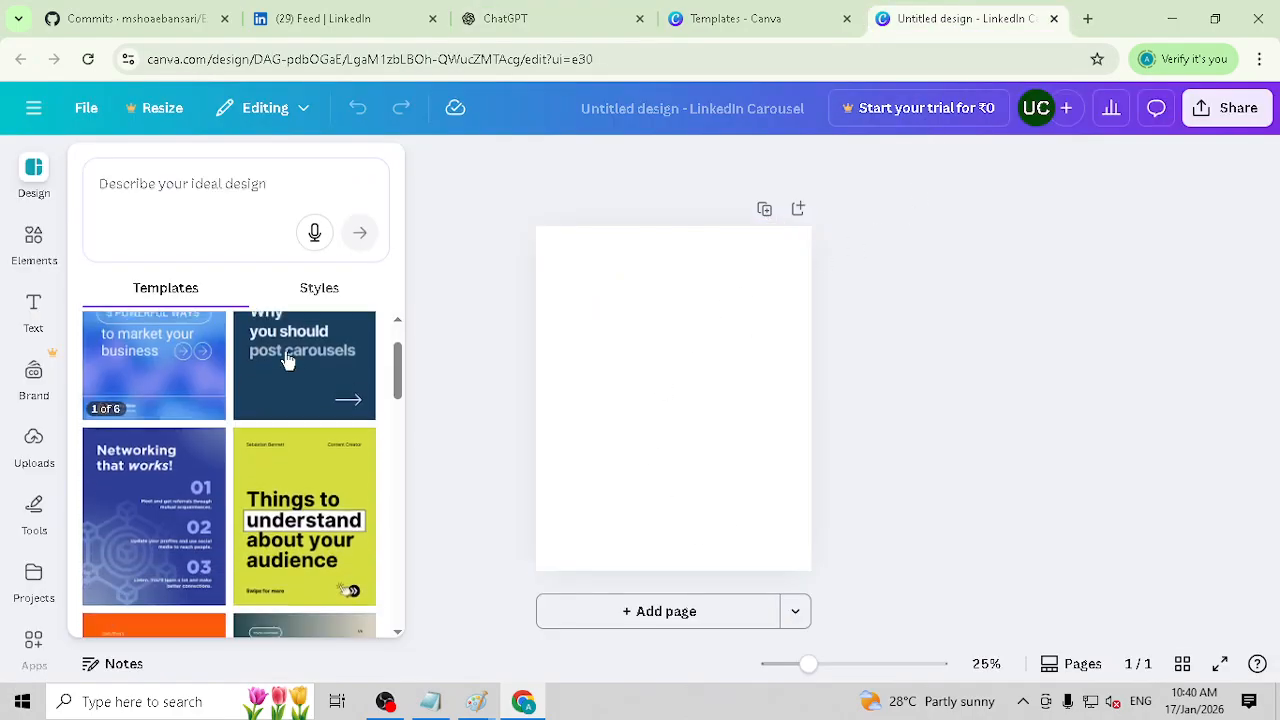
pyautogui.scroll(-1, 330, 420)
pyautogui.scroll(2, 323, 437)
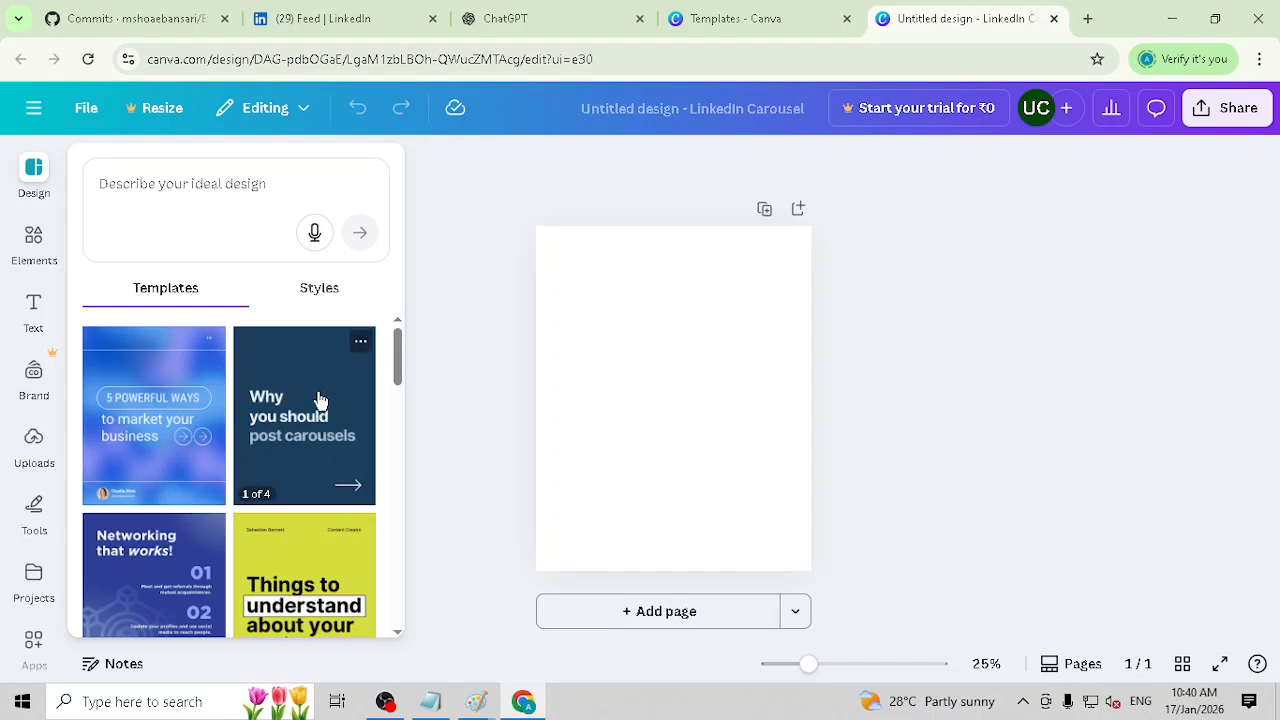
pyautogui.click(320, 401)
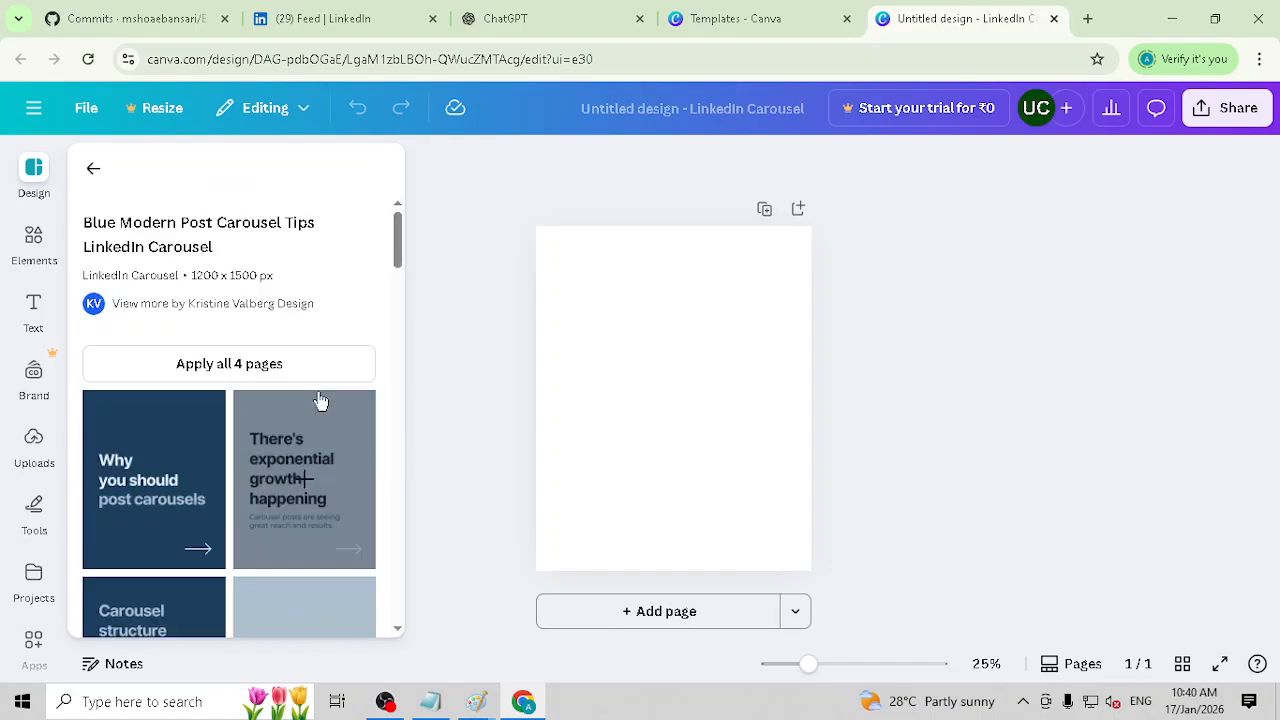
pyautogui.click(259, 372)
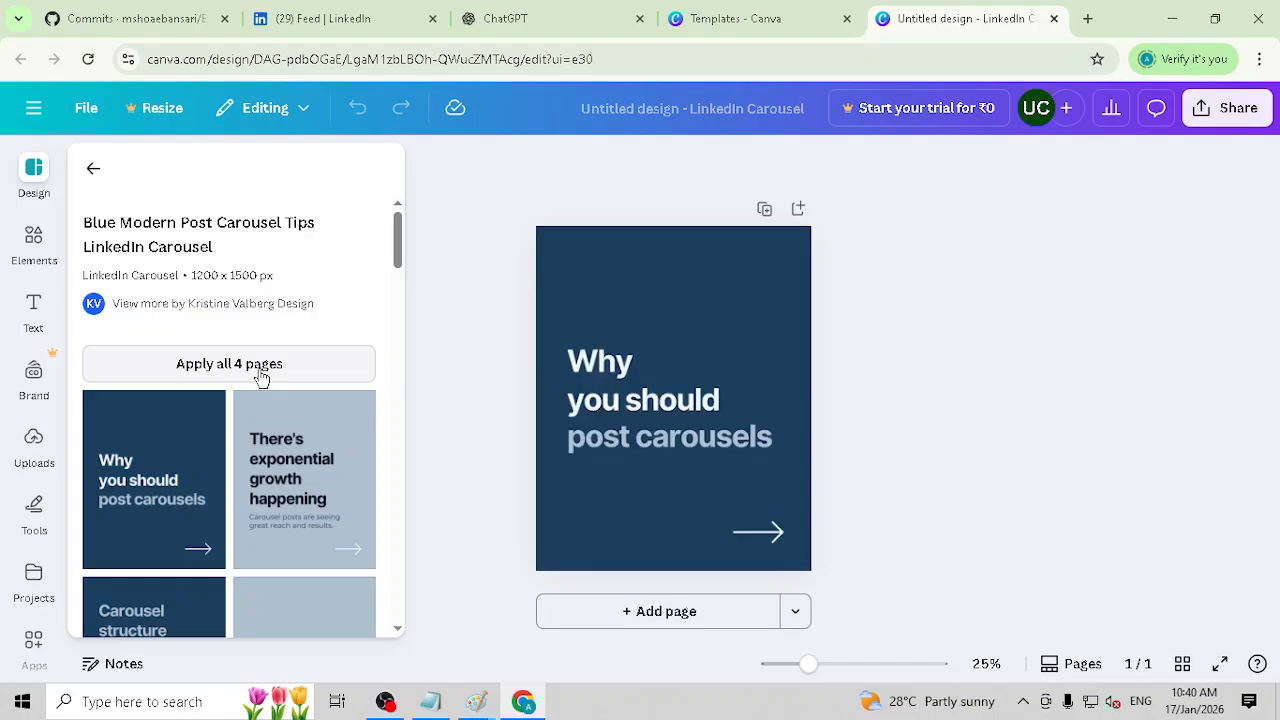
pyautogui.scroll(-12, 670, 507)
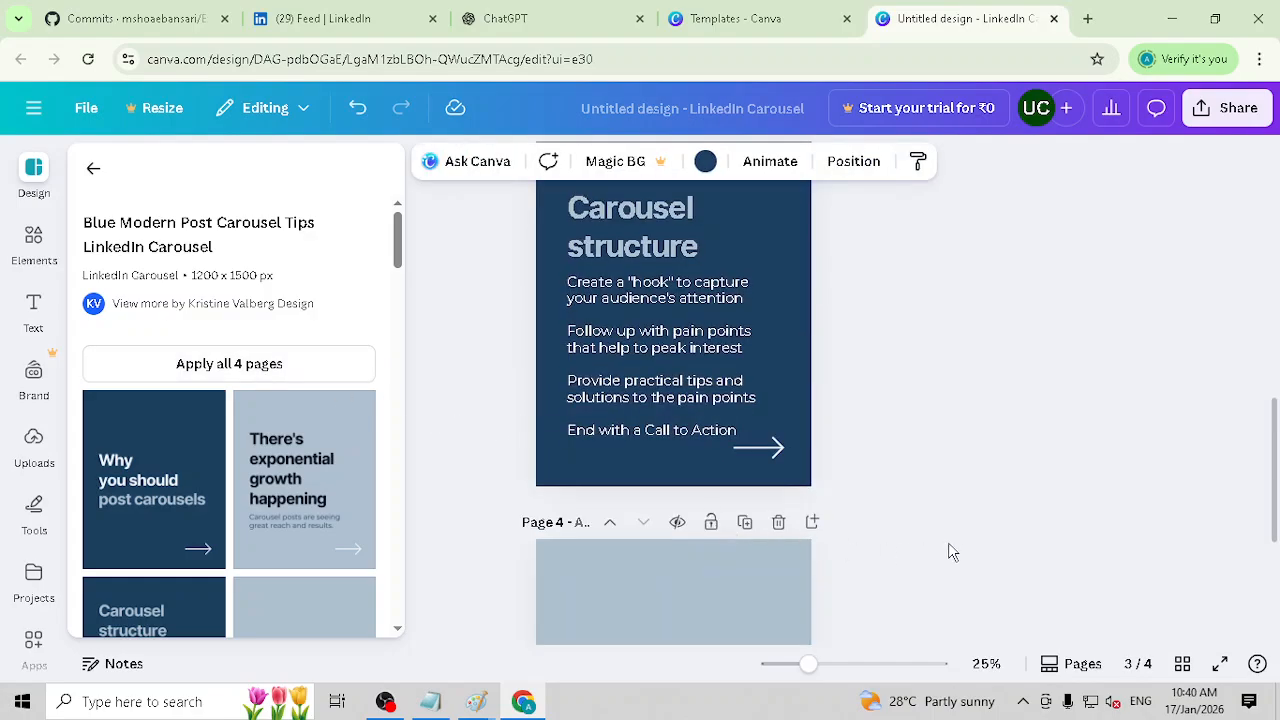
pyautogui.scroll(12, 602, 500)
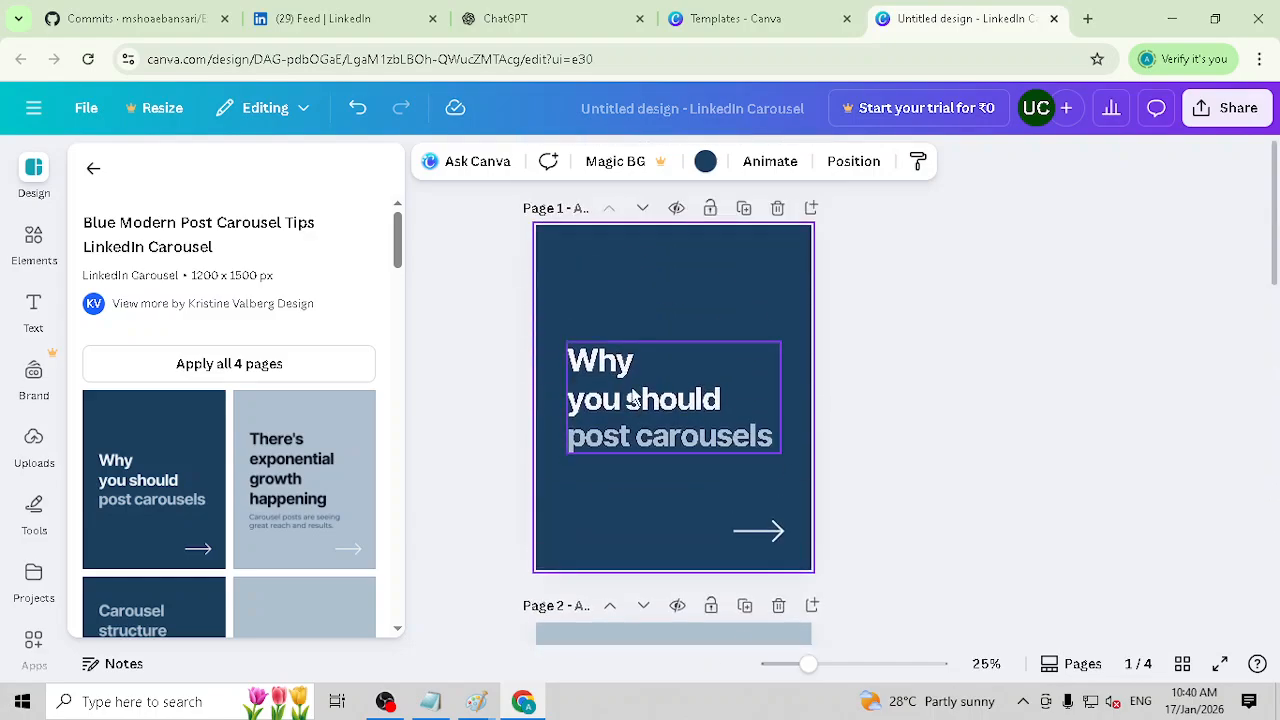
# Step: Replace "post carousels" on page 1 with the ChatGPT sample post's opening line, "Turning raw data into meaningful insights 📊"
pyautogui.tripleClick(632, 400)
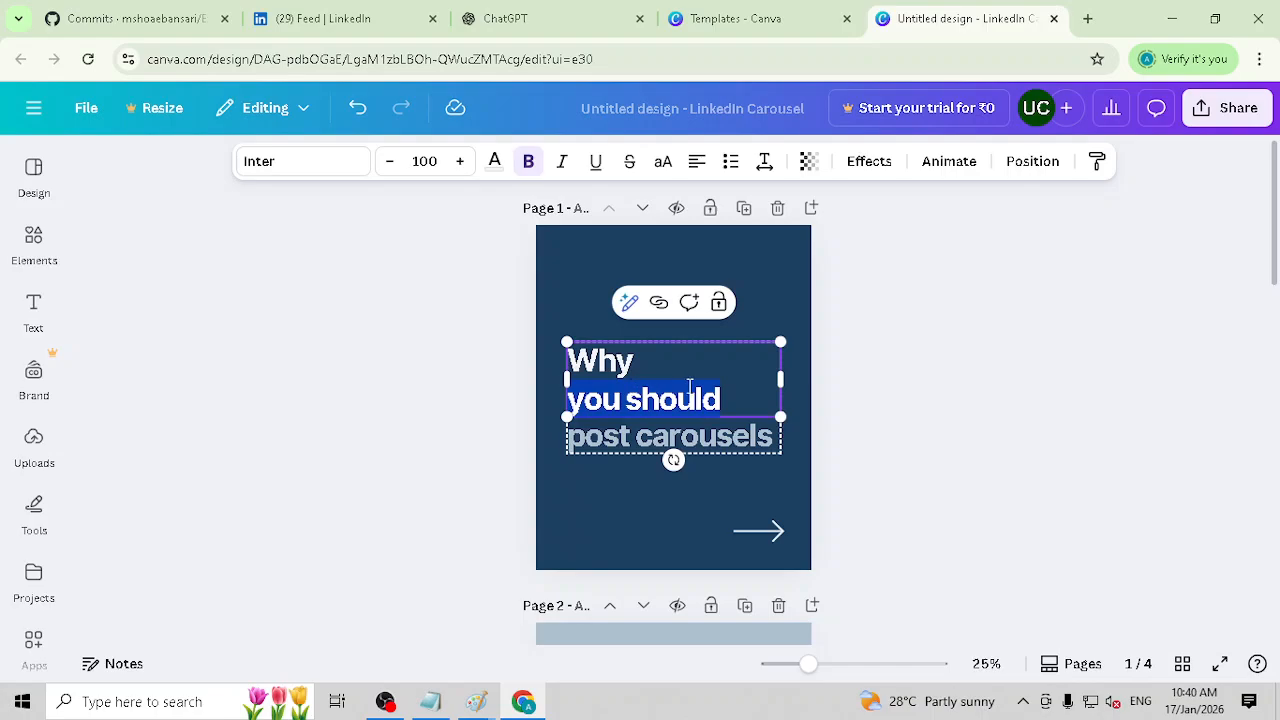
pyautogui.moveTo(743, 400); pyautogui.dragTo(534, 341)
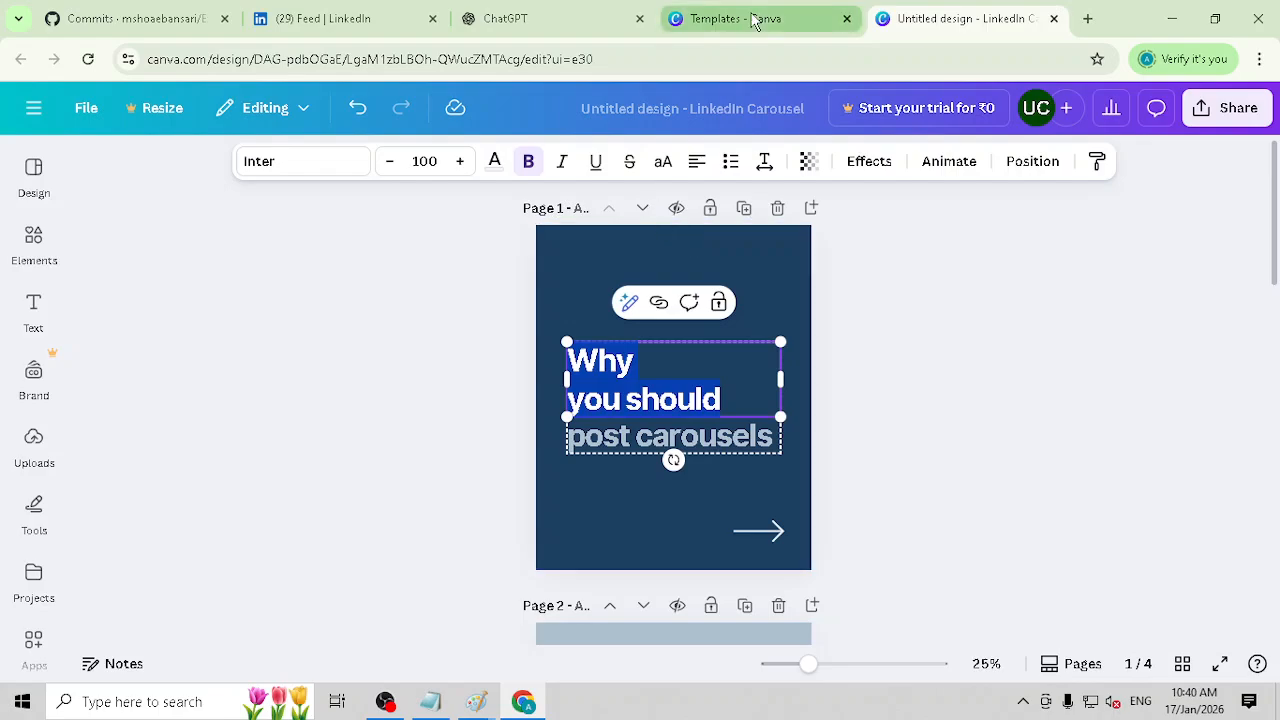
pyautogui.click(503, 18)
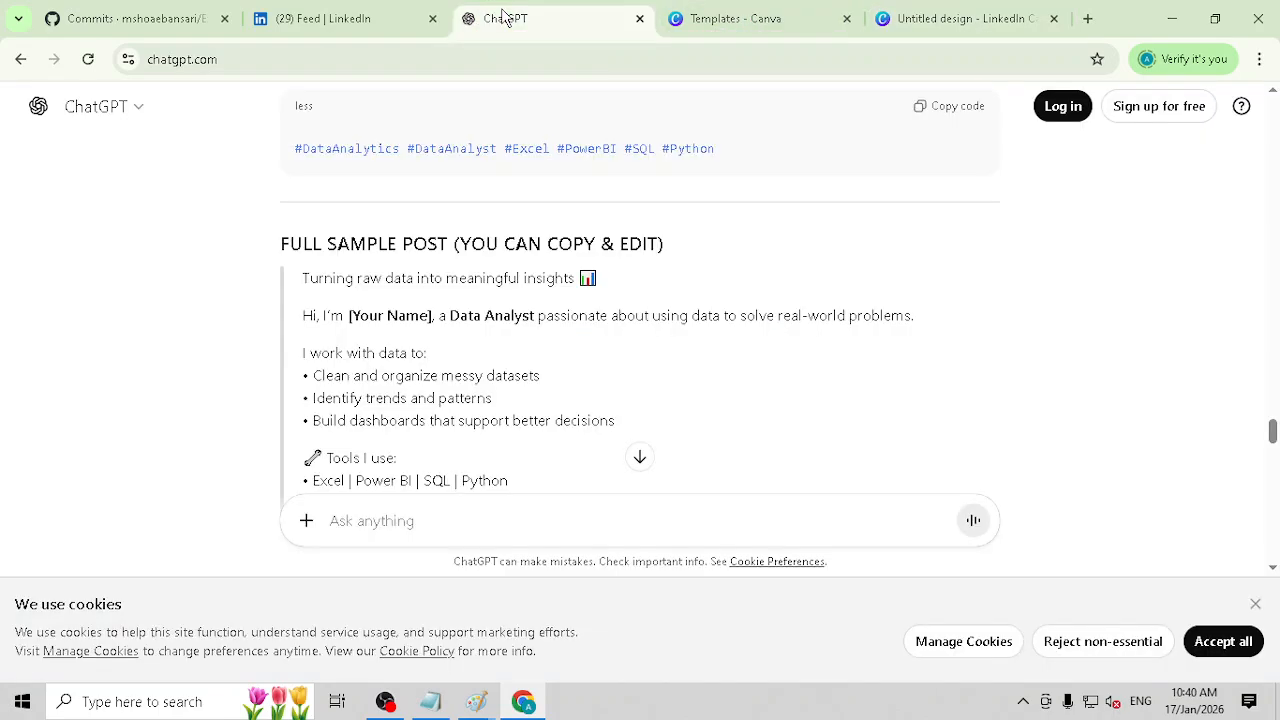
pyautogui.tripleClick(386, 278)
pyautogui.hotkey('ctrl', 'c')
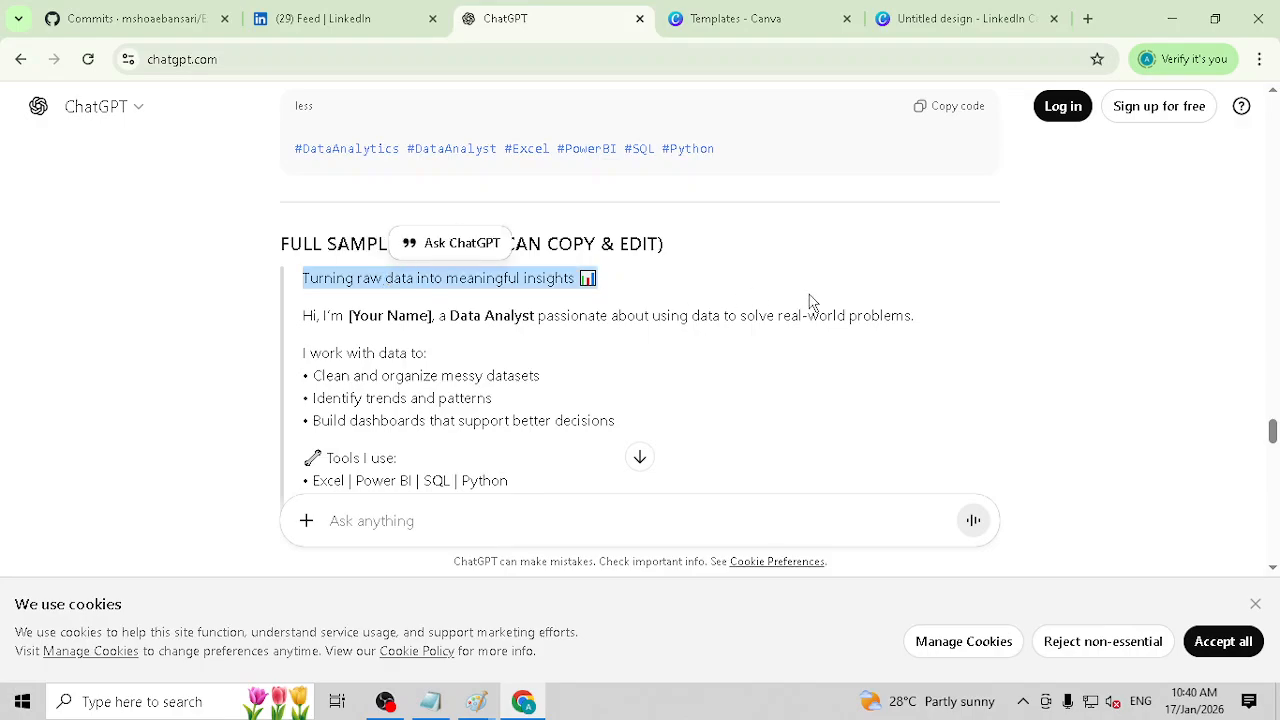
pyautogui.click(966, 18)
pyautogui.click(625, 432)
pyautogui.doubleClick(625, 432)
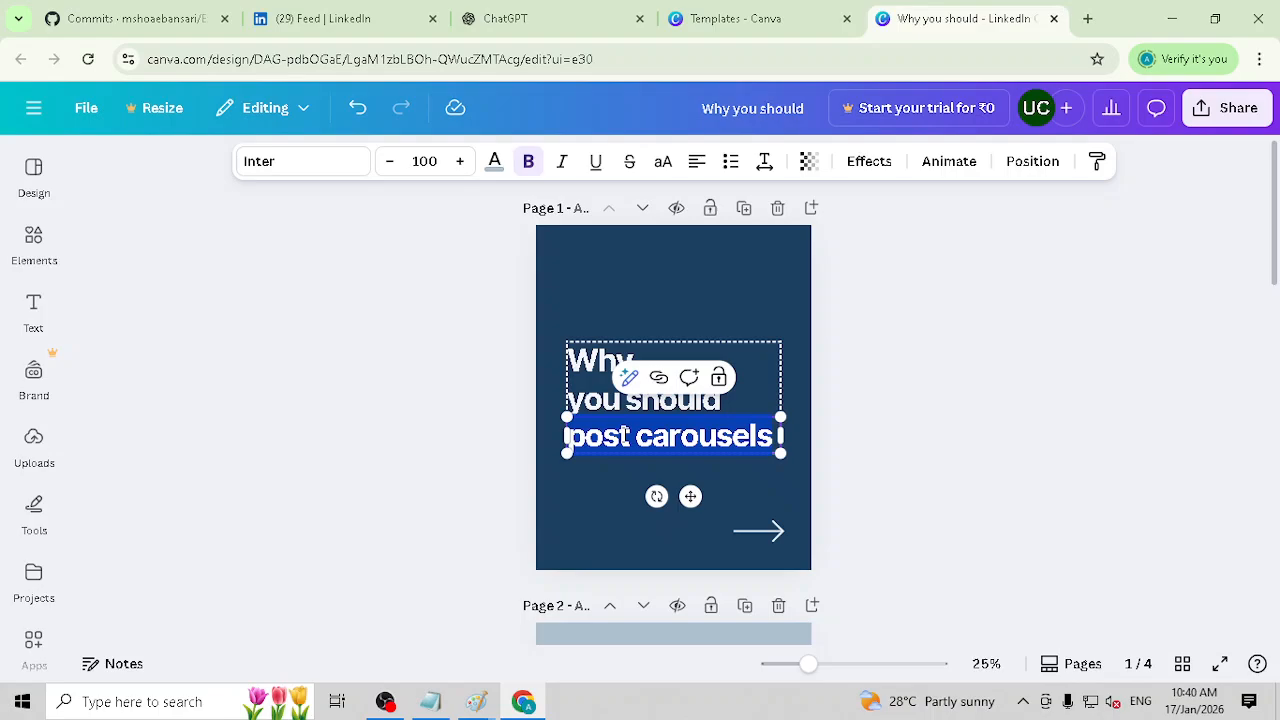
pyautogui.hotkey('ctrl', 'v')
# Step: Set the font size of the pasted "Turning raw data into meaningful insights" text to 48
pyautogui.tripleClick(622, 455)
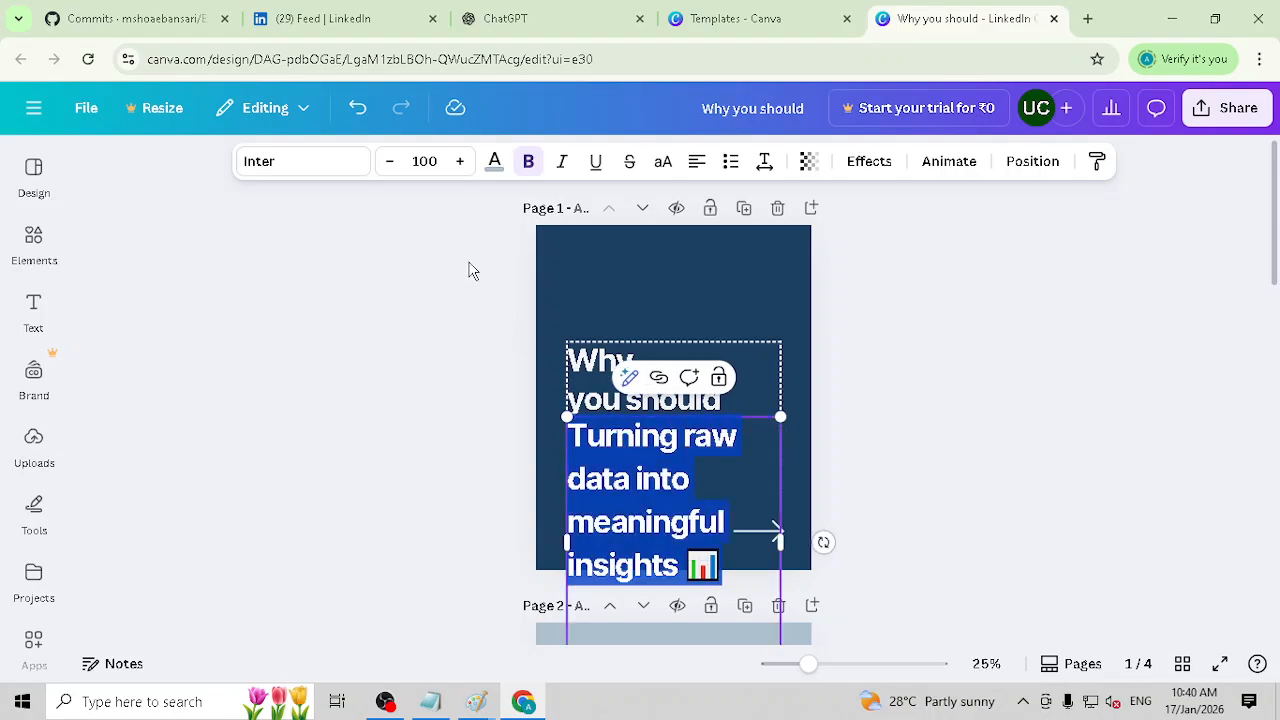
pyautogui.click(420, 160)
pyautogui.click(420, 160)
pyautogui.scroll(-5, 417, 423)
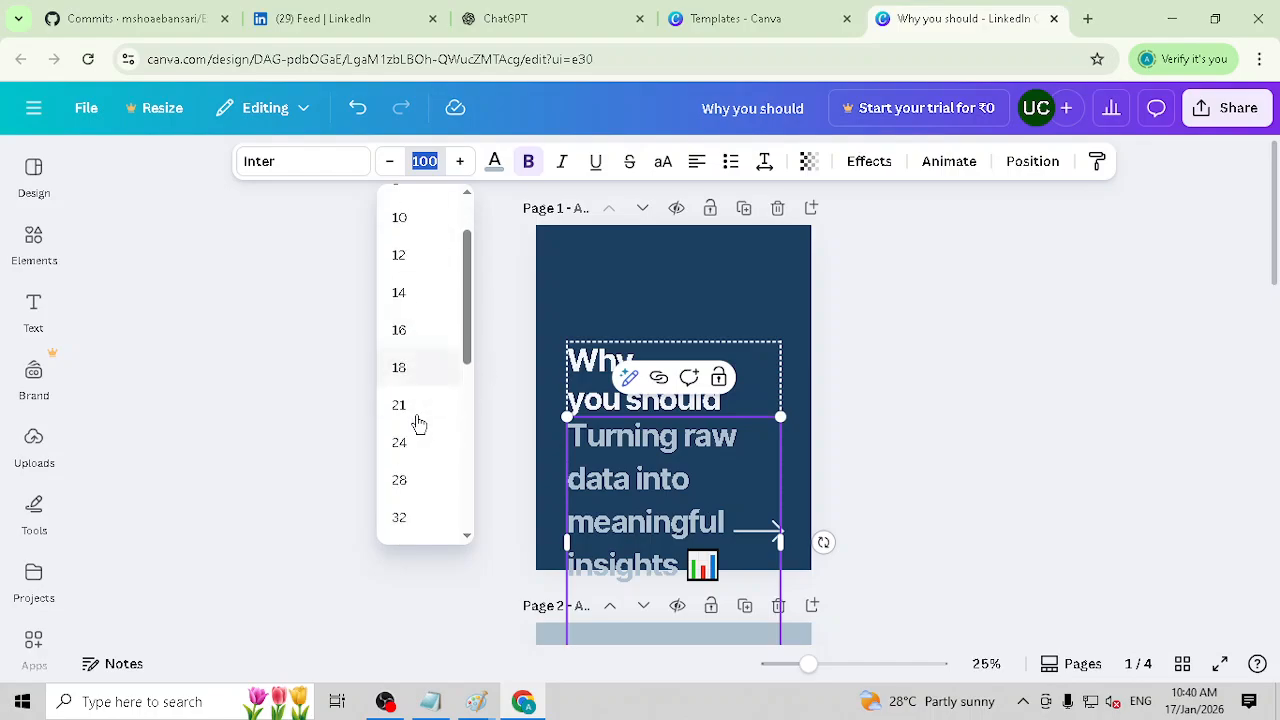
pyautogui.click(414, 416)
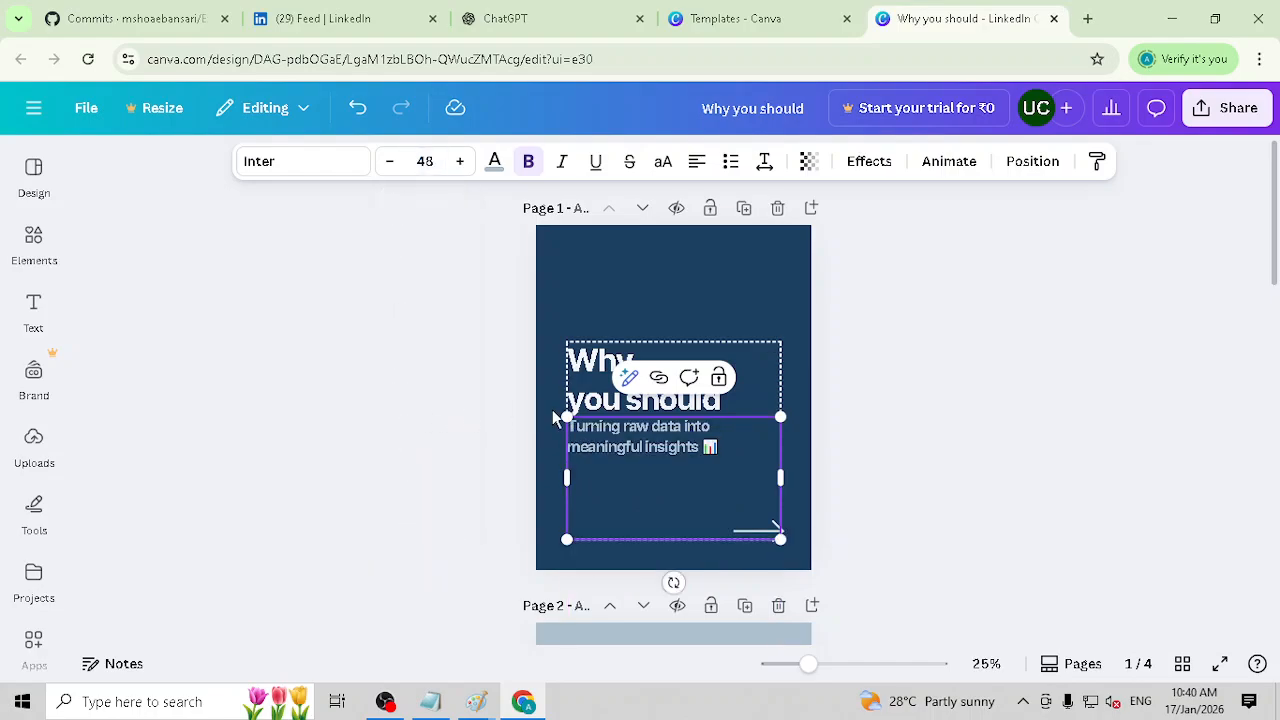
# Step: Open the font size choices for the pasted text on page 1 and browse the larger sizes
pyautogui.click(425, 162)
pyautogui.scroll(-3, 400, 412)
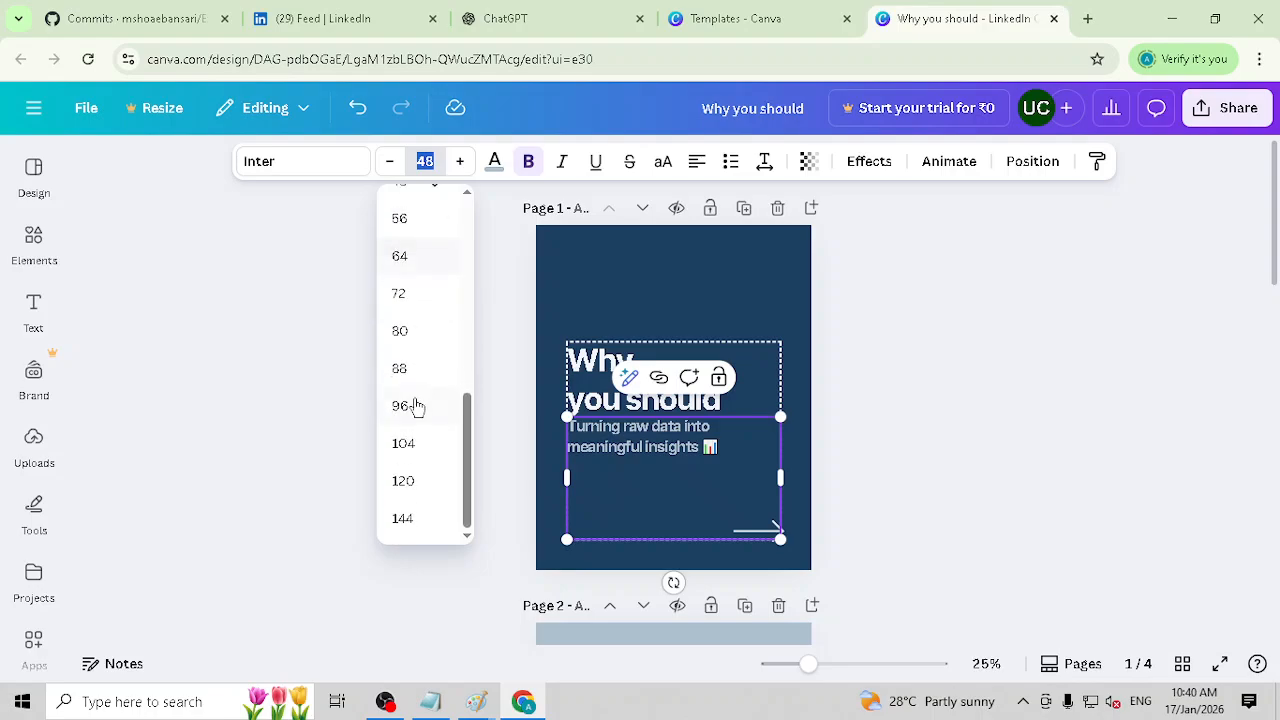
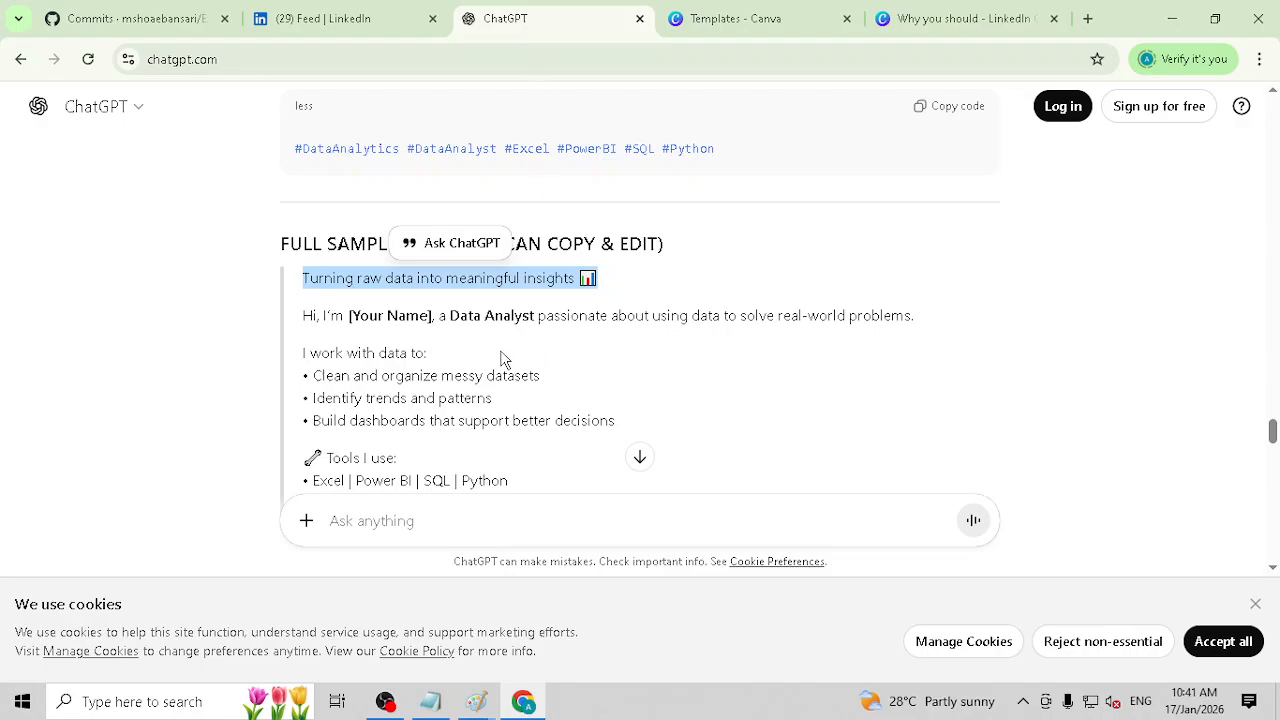
# Step: Copy the "I work with data to:" line and its three bullets from the ChatGPT full sample post
pyautogui.click(498, 362)
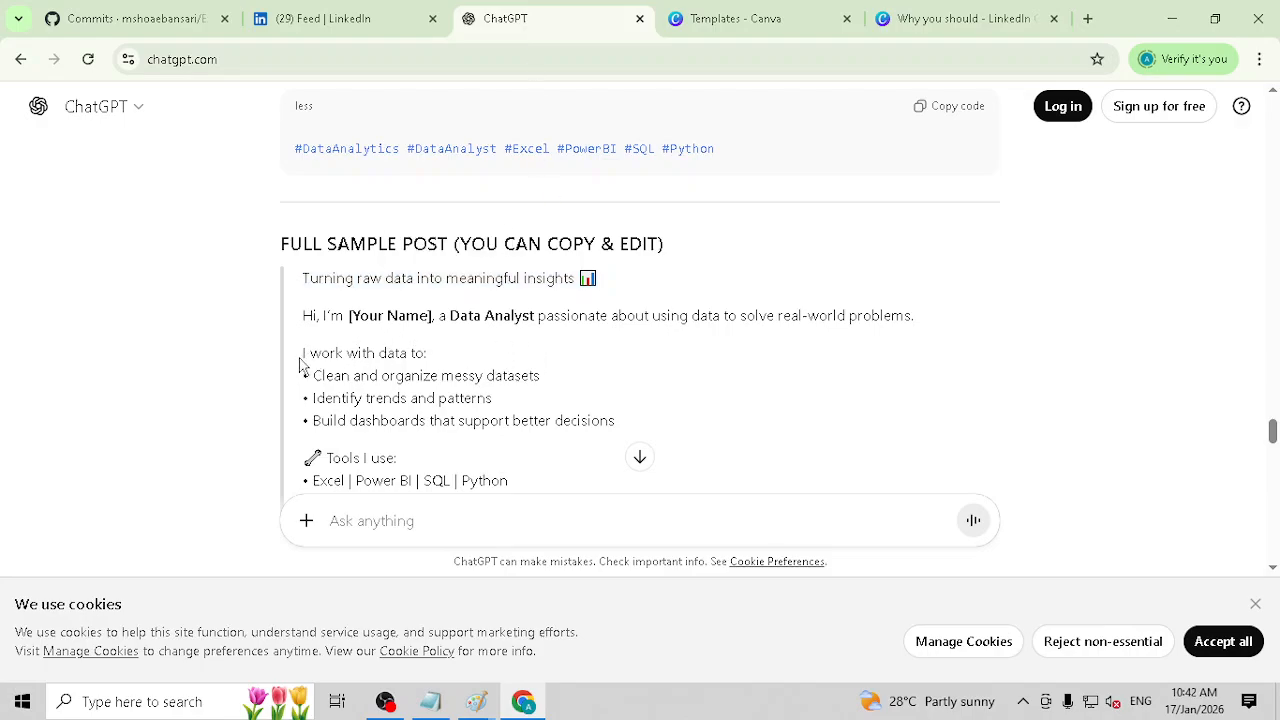
pyautogui.moveTo(300, 362); pyautogui.dragTo(343, 358)
pyautogui.click(387, 375)
pyautogui.scroll(-1, 535, 383)
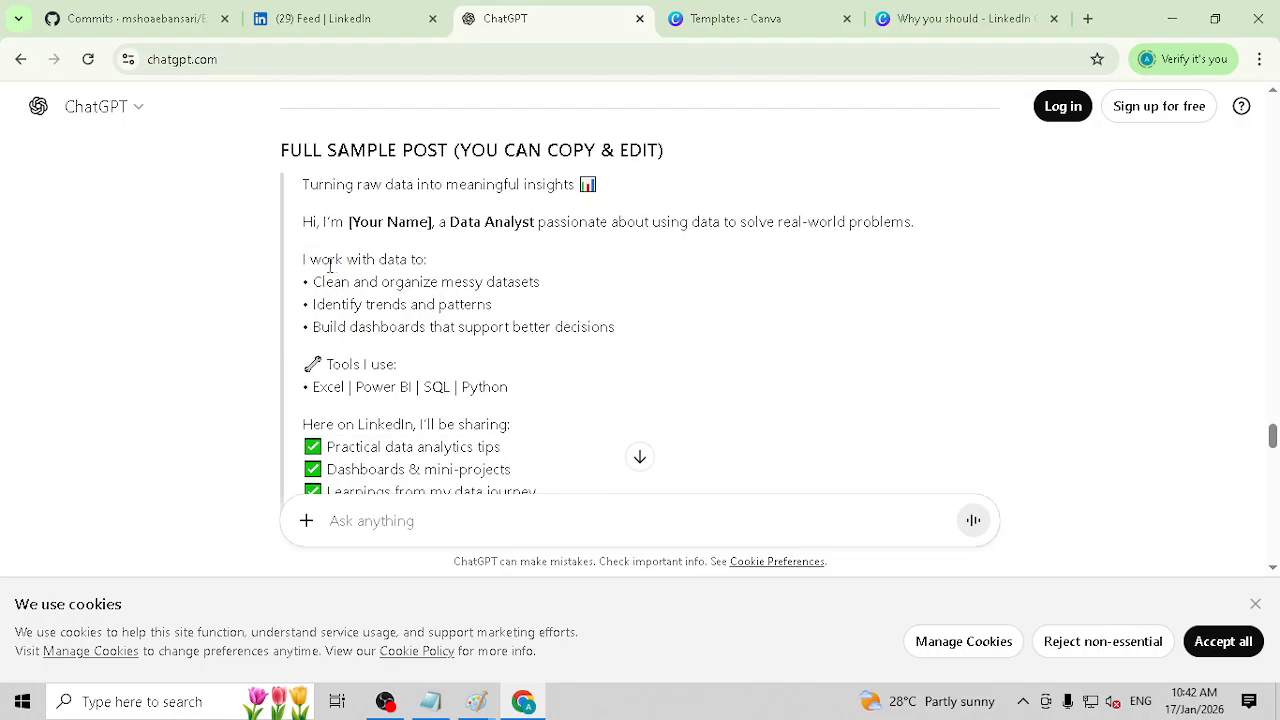
pyautogui.moveTo(309, 259)
pyautogui.mouseDown()
pyautogui.moveTo(398, 259)
pyautogui.moveTo(385, 282)
pyautogui.moveTo(643, 343)
pyautogui.moveTo(305, 330)
pyautogui.moveTo(252, 263)
pyautogui.moveTo(286, 263)
pyautogui.moveTo(297, 247)
pyautogui.mouseUp()
pyautogui.hotkey('ctrl', 'c')
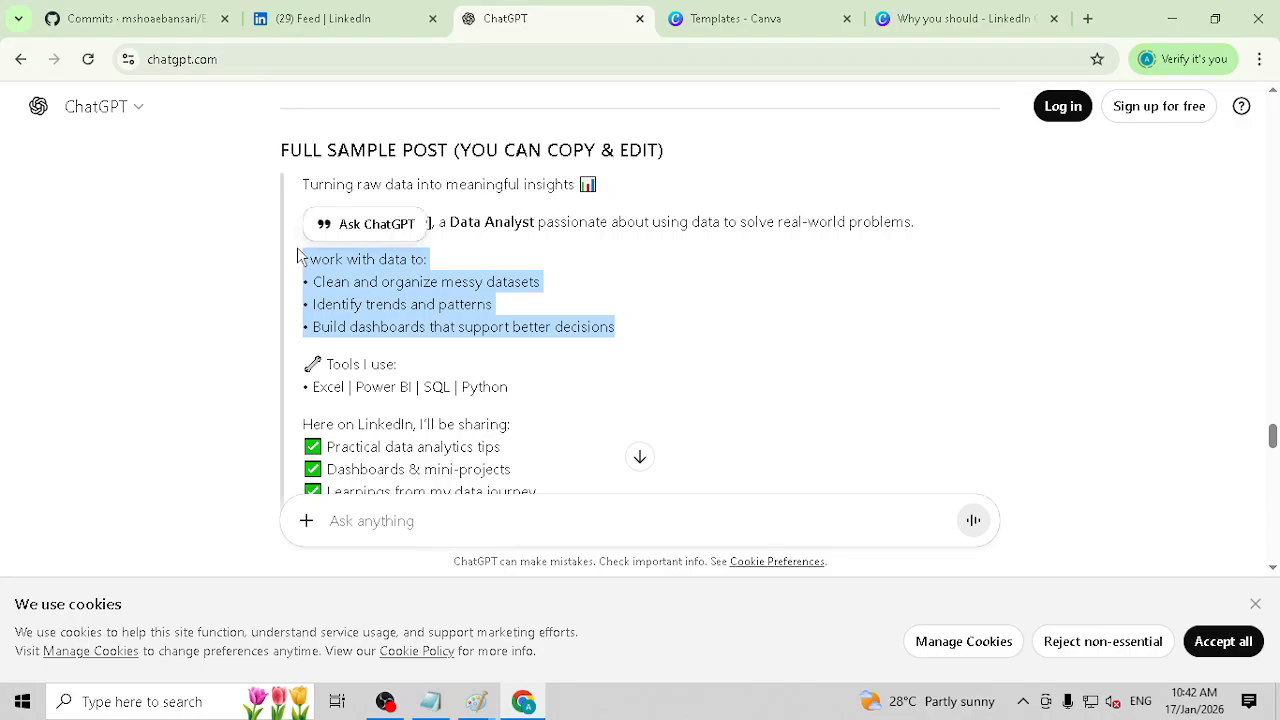
# Step: Switch to the Canva carousel design and delete the "There's exponential growth happening" text group from page 2
pyautogui.click(960, 18)
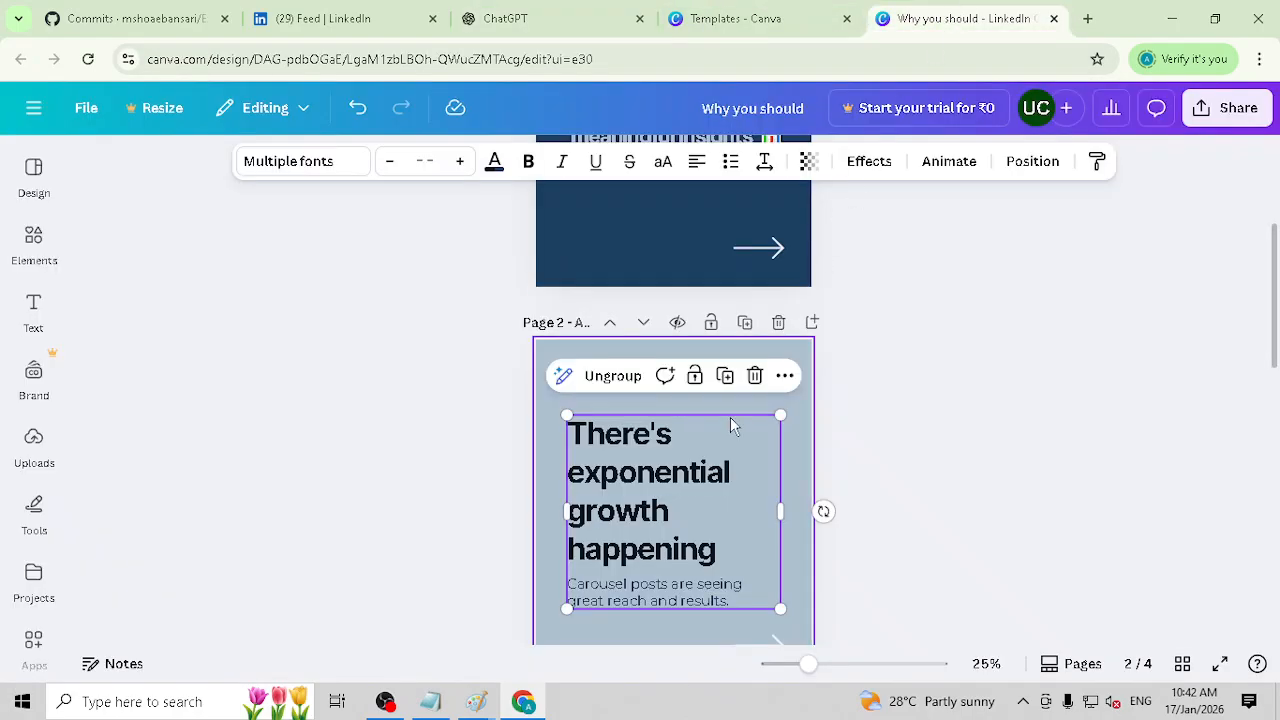
pyautogui.doubleClick(650, 442)
pyautogui.tripleClick(669, 597)
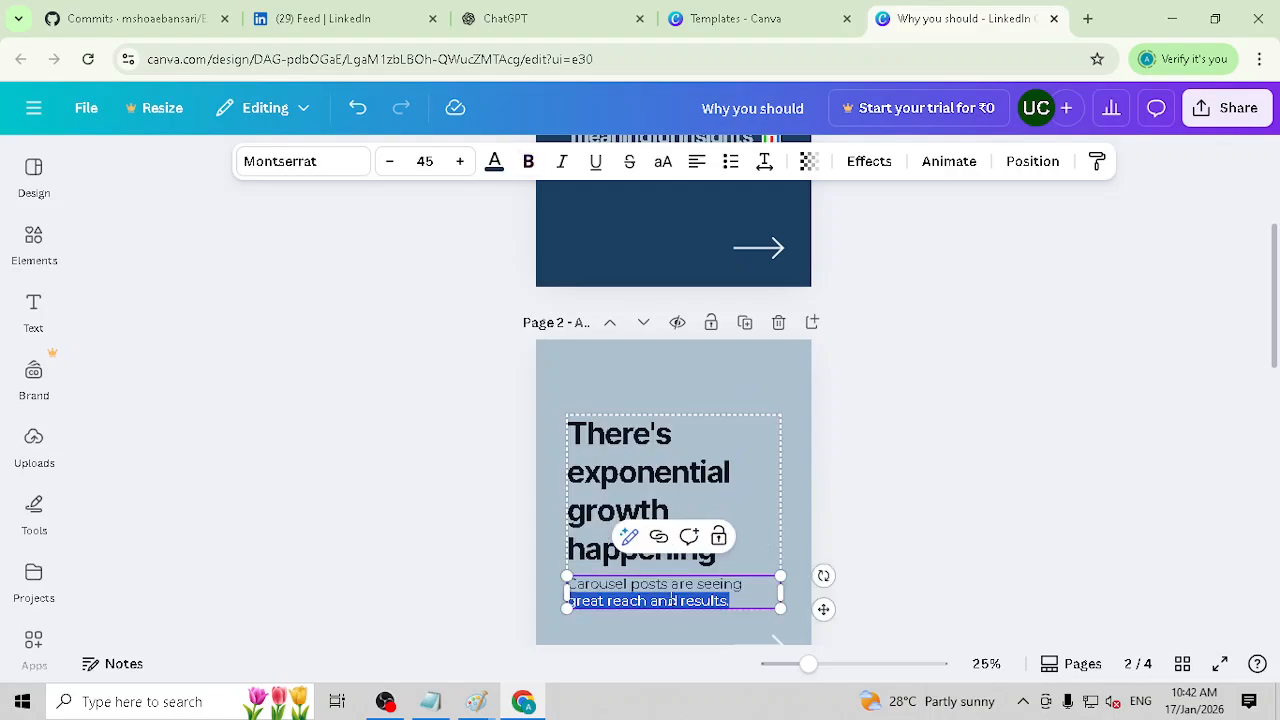
pyautogui.click(671, 600)
pyautogui.doubleClick(698, 501)
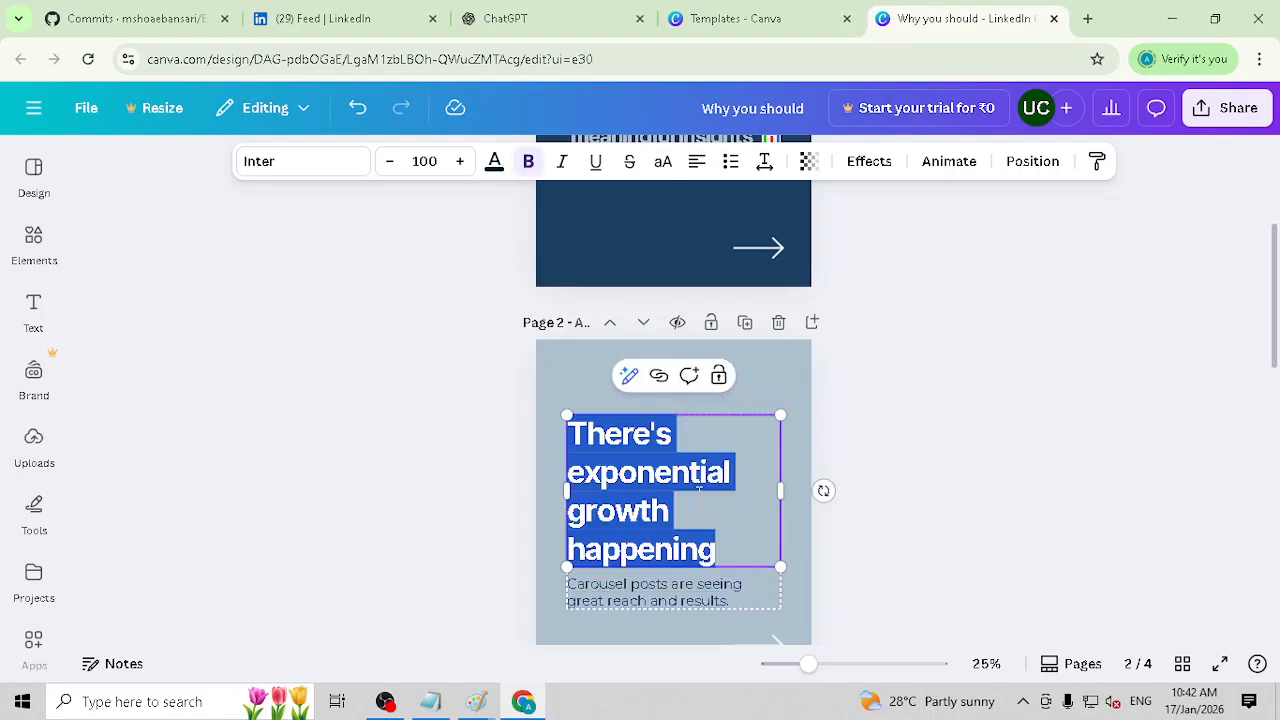
pyautogui.press('Escape')
pyautogui.press('Delete')
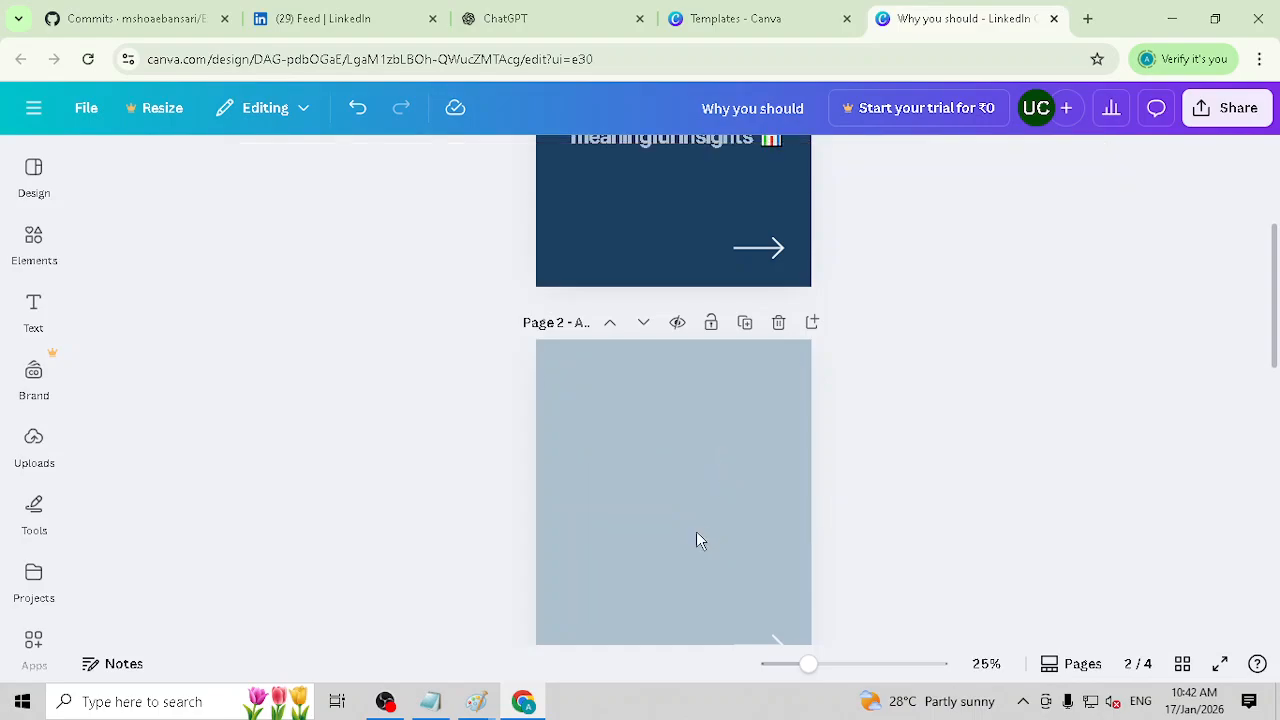
# Step: Add a default subheading text box to page 2 and place it near the page's upper edge
pyautogui.scroll(-1, 745, 500)
pyautogui.click(33, 240)
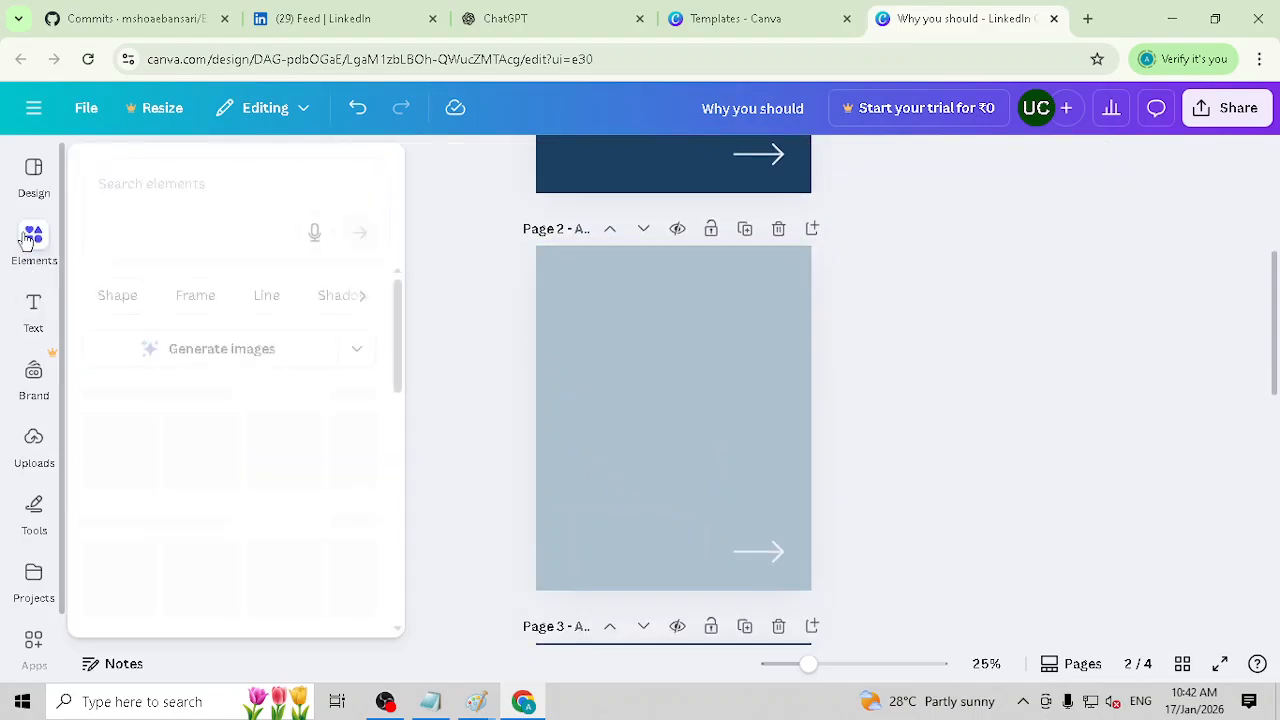
pyautogui.click(30, 305)
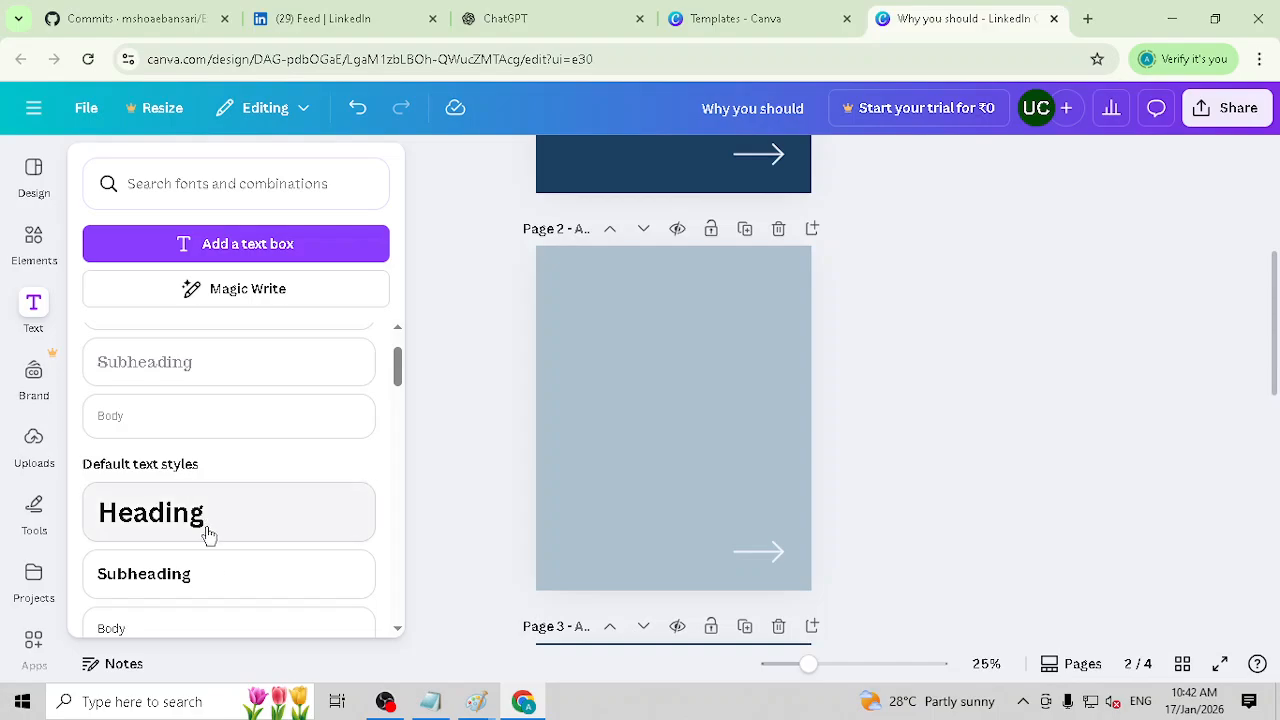
pyautogui.click(331, 549)
pyautogui.click(966, 427)
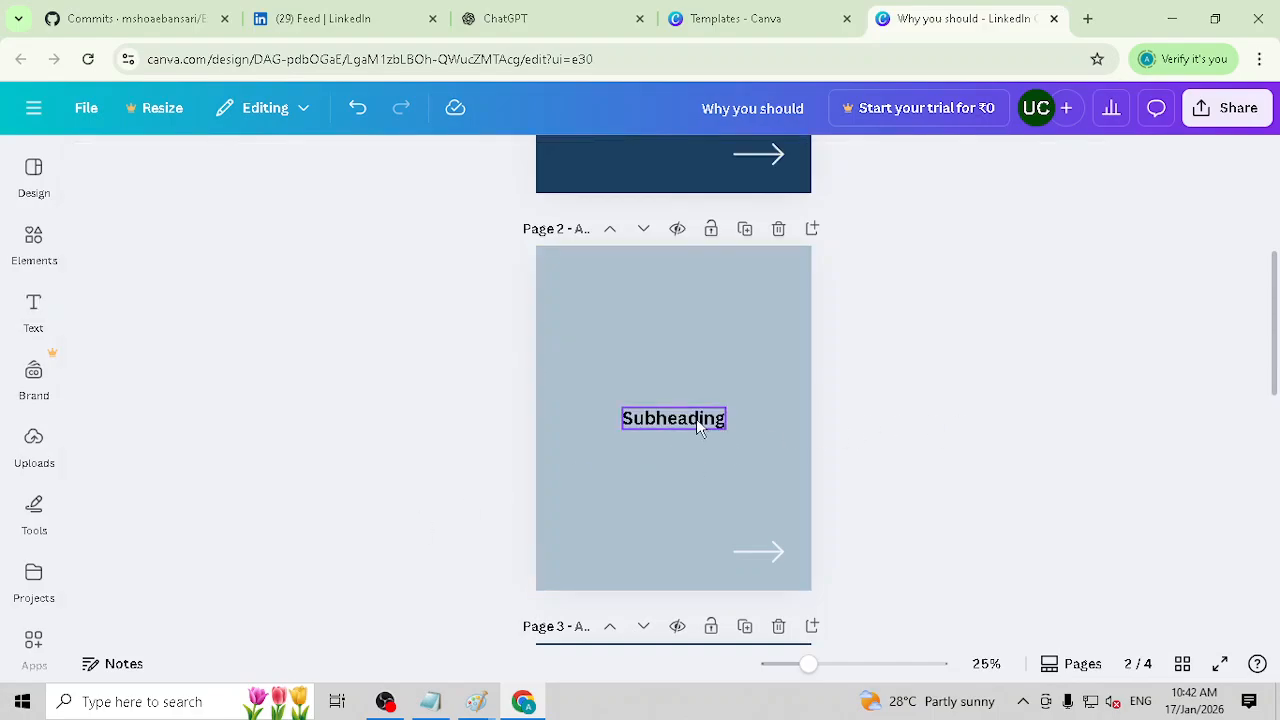
pyautogui.moveTo(696, 418); pyautogui.dragTo(704, 301)
# Step: Add a body text box on page 2, paste the copied "I work with data to:" text, widen it, and place it below the subheading
pyautogui.click(33, 308)
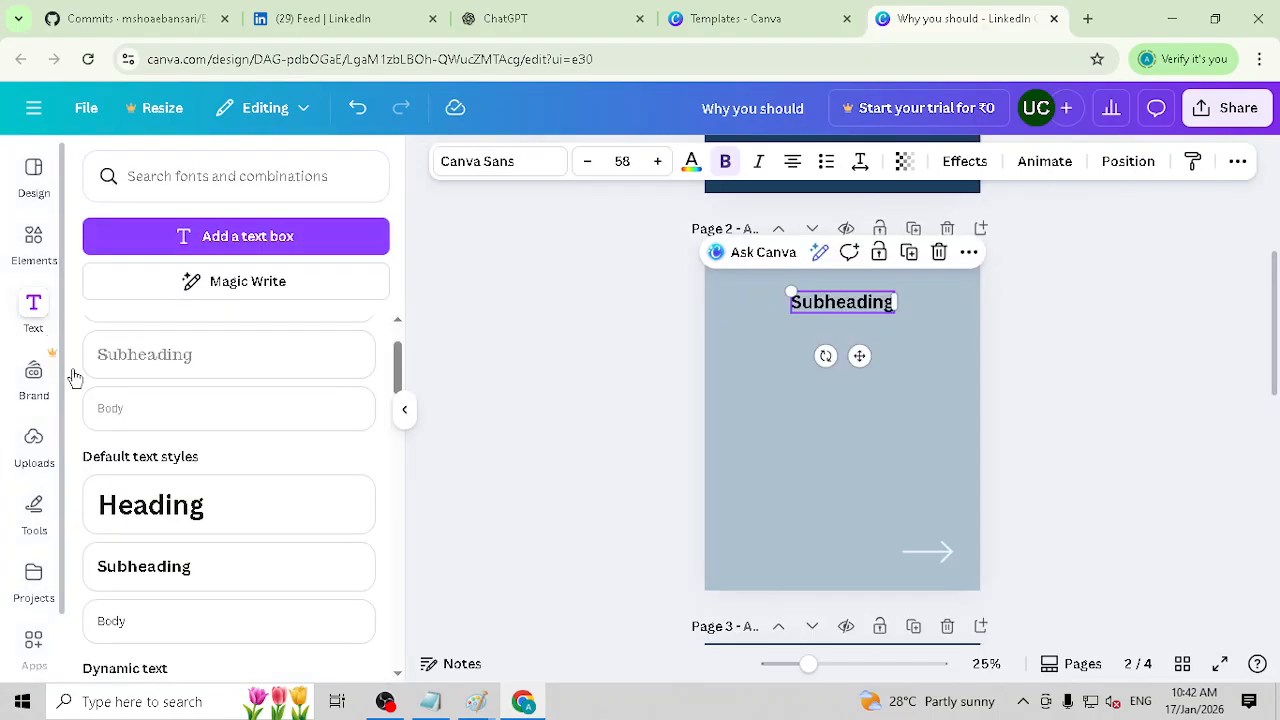
pyautogui.scroll(-1, 192, 472)
pyautogui.click(158, 530)
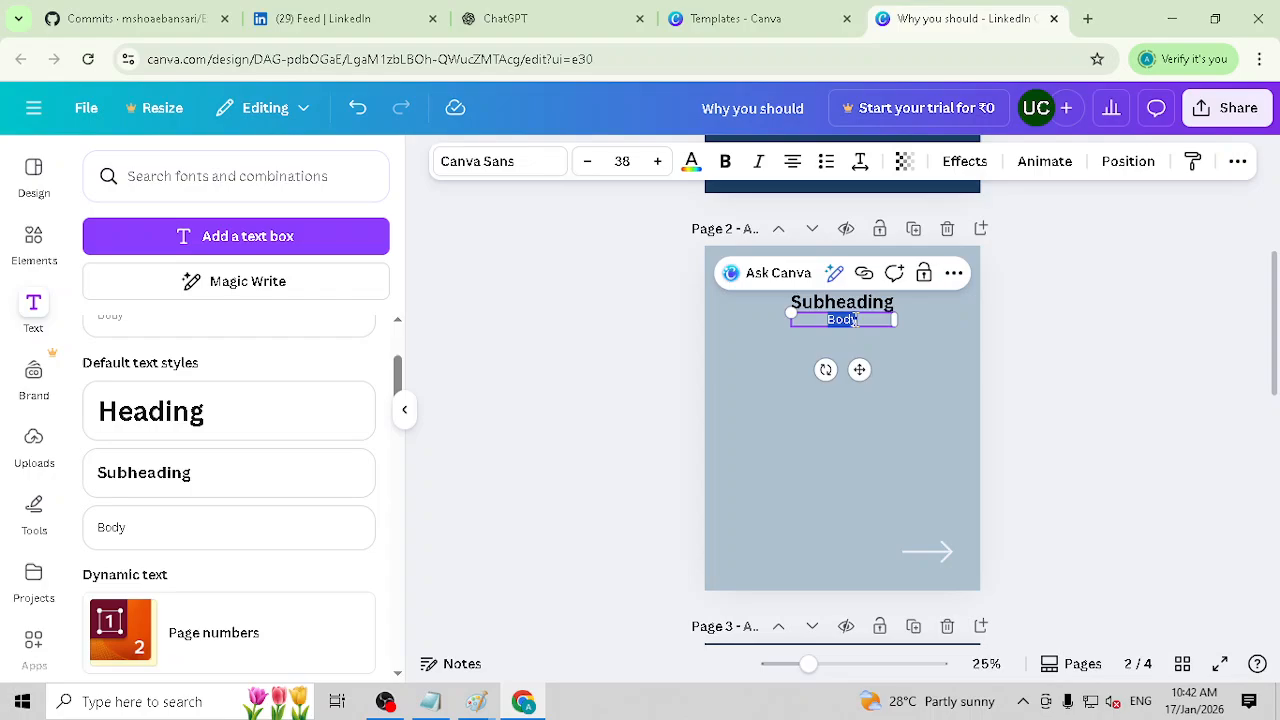
pyautogui.hotkey('ctrl', 'v')
pyautogui.moveTo(898, 399); pyautogui.dragTo(967, 399)
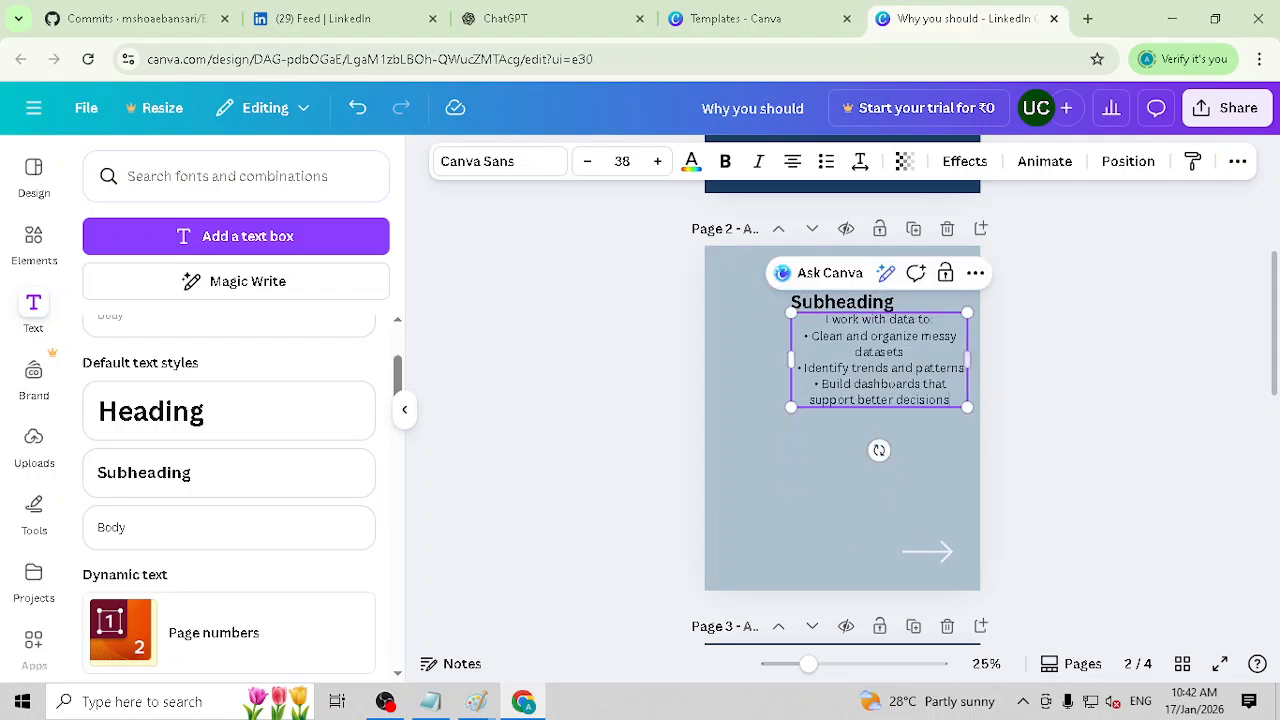
pyautogui.moveTo(850, 341); pyautogui.dragTo(824, 373)
pyautogui.click(917, 345)
# Step: Replace the subheading text on page 2 with "Skillset1"
pyautogui.doubleClick(828, 305)
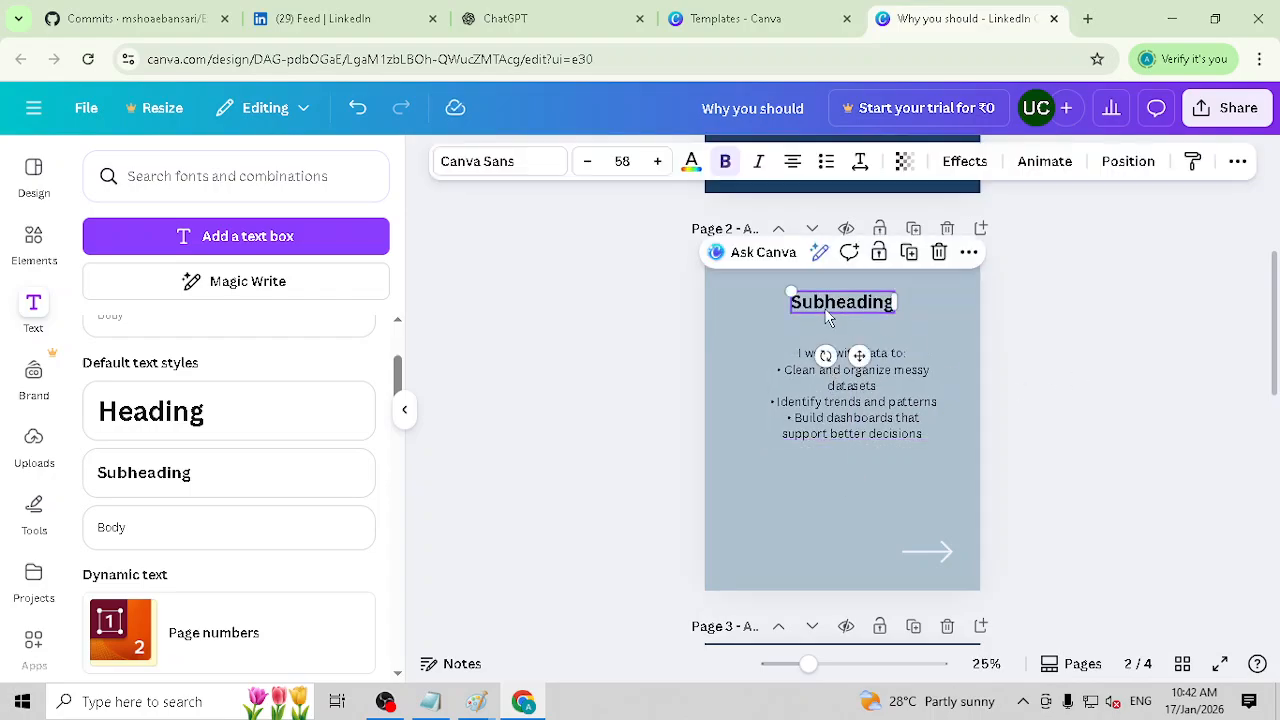
pyautogui.write('Skillset1')
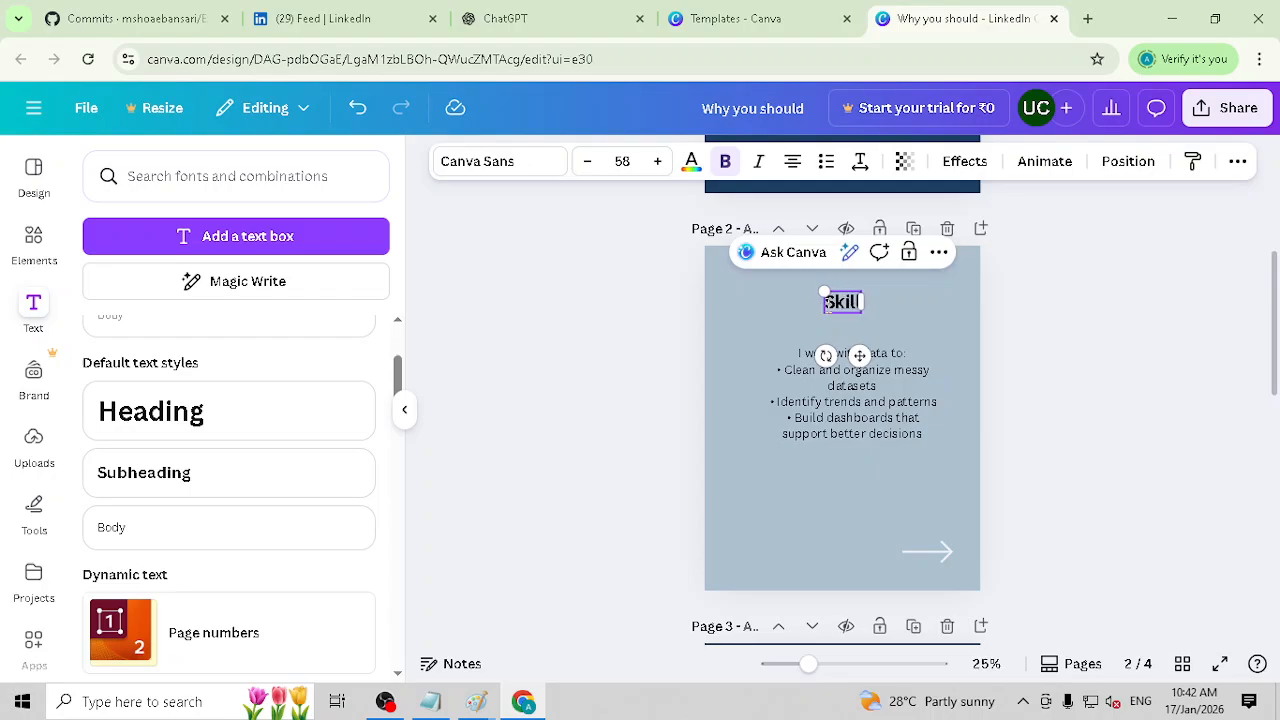
pyautogui.click(1234, 337)
# Step: Left-align the "I work with data to:" text on page 2 and enlarge it to font size 49.5
pyautogui.click(843, 415)
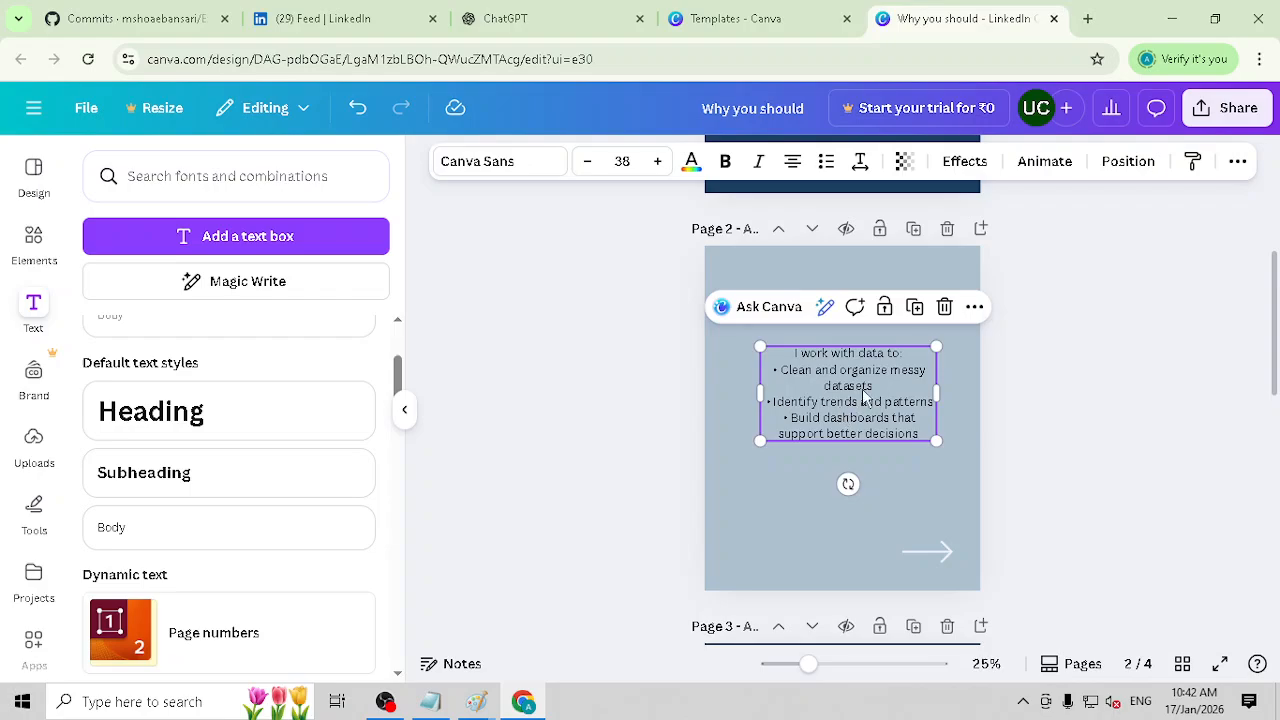
pyautogui.click(792, 163)
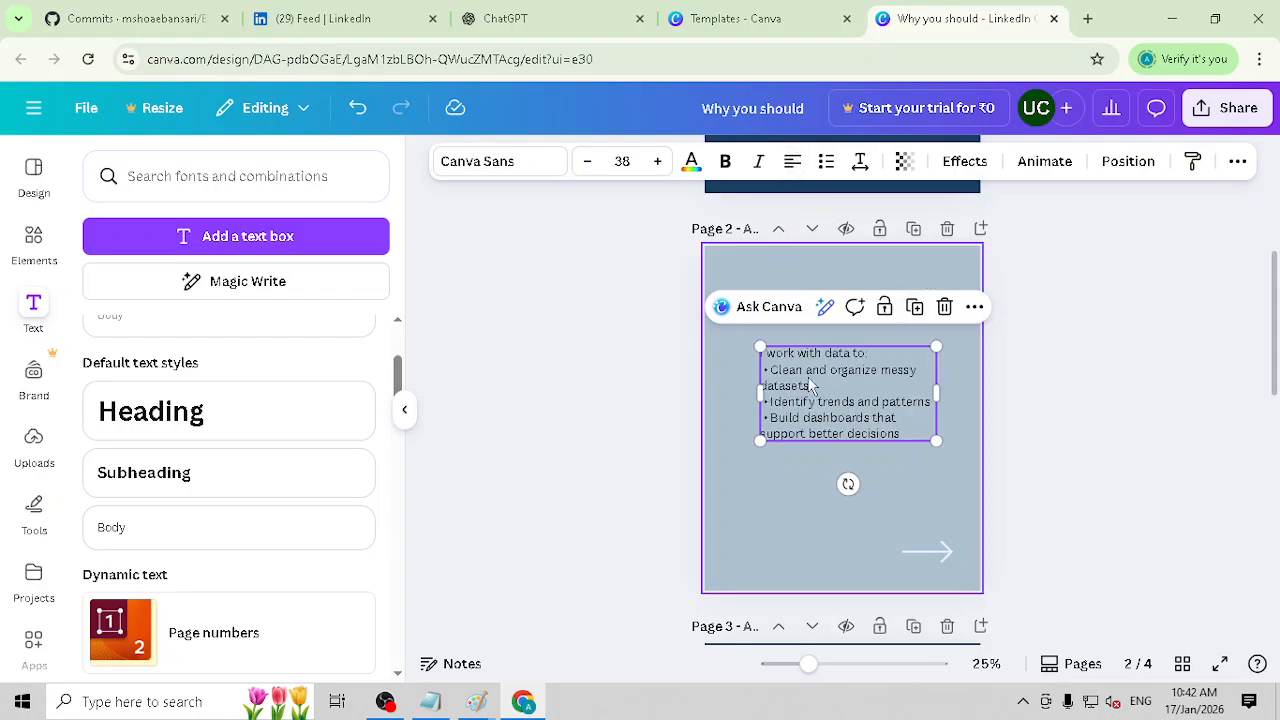
pyautogui.moveTo(760, 441); pyautogui.dragTo(742, 451)
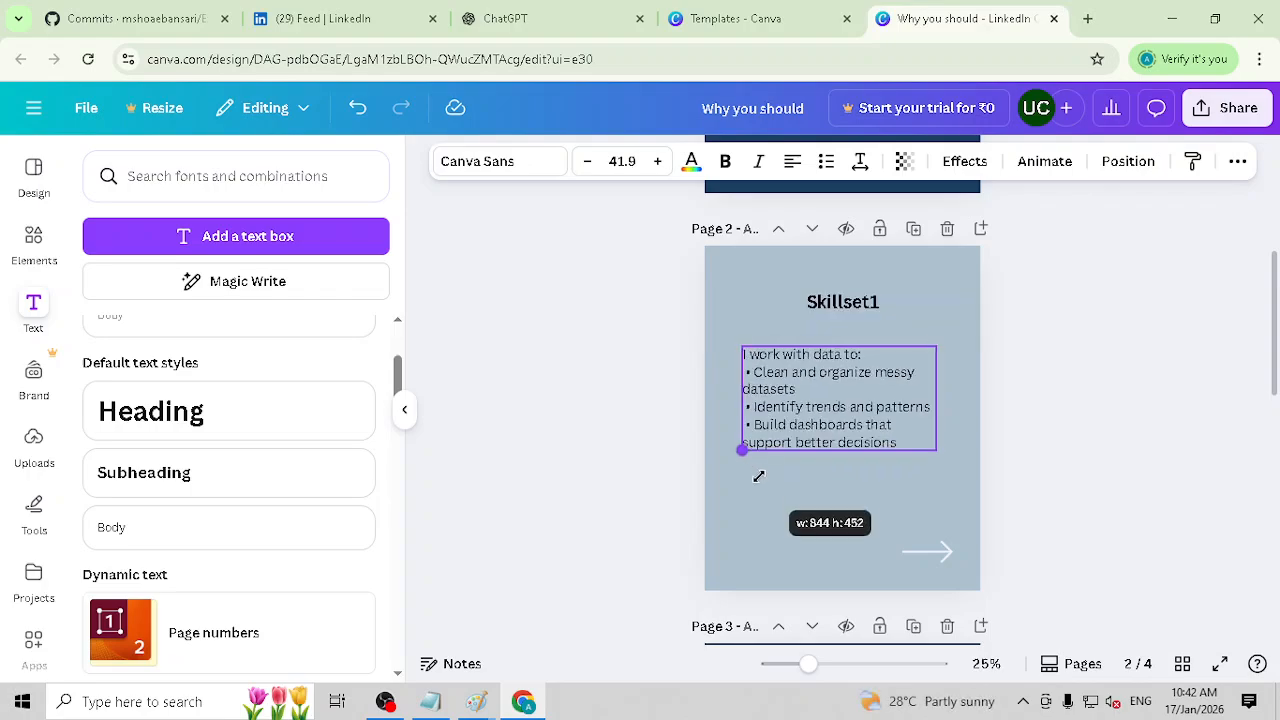
pyautogui.moveTo(934, 448); pyautogui.dragTo(950, 461)
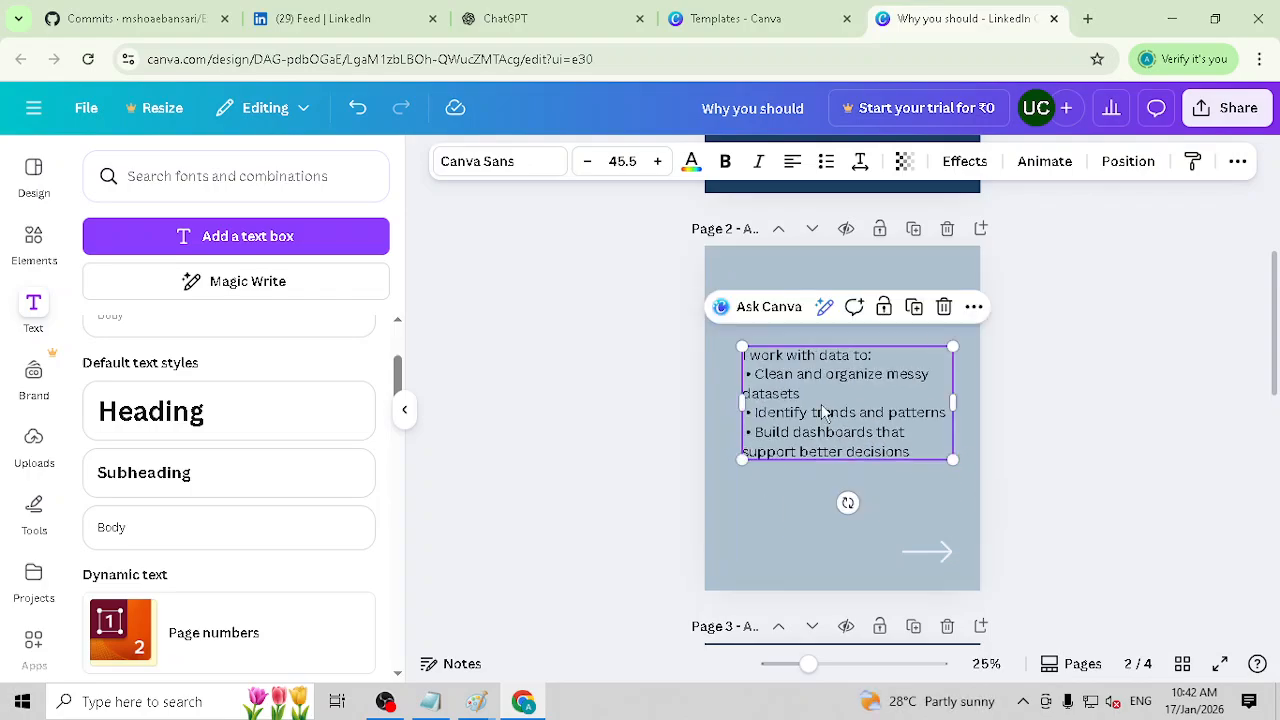
pyautogui.click(659, 161)
pyautogui.click(659, 161)
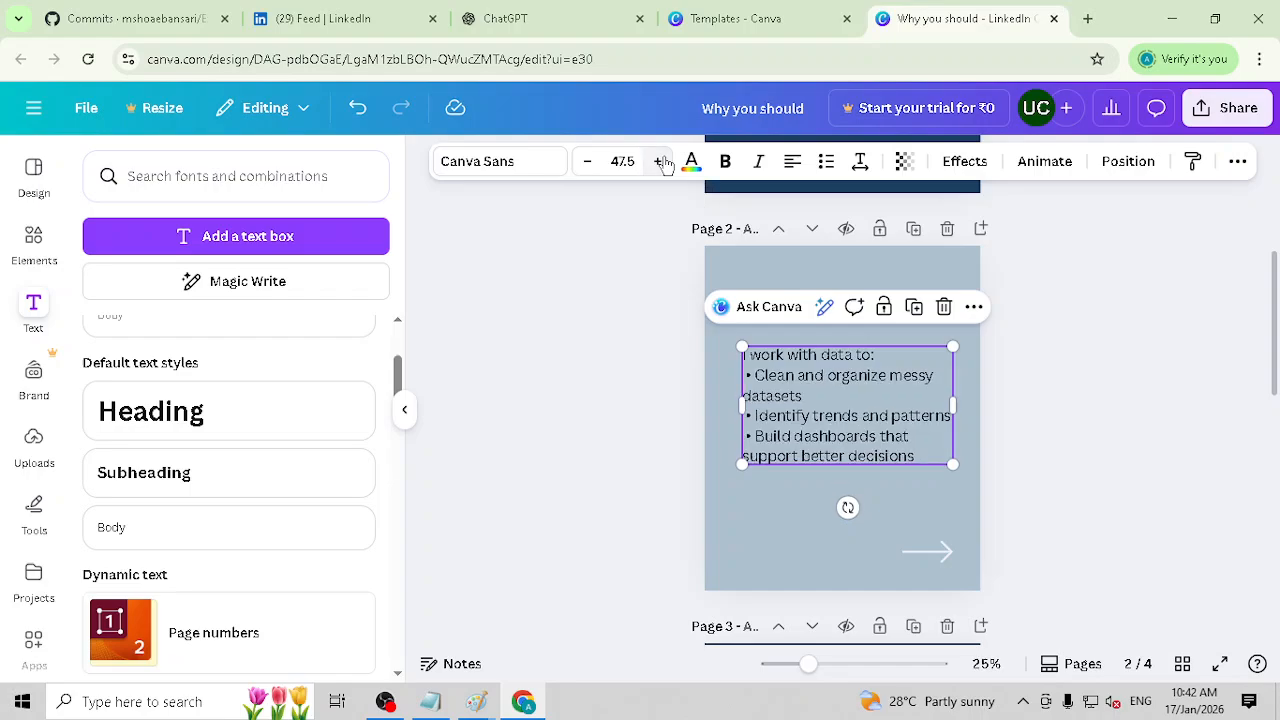
pyautogui.click(659, 161)
pyautogui.click(659, 161)
# Step: Widen the "I work with data to:" text box on page 2 to about 960 so it spans the page margins
pyautogui.click(840, 377)
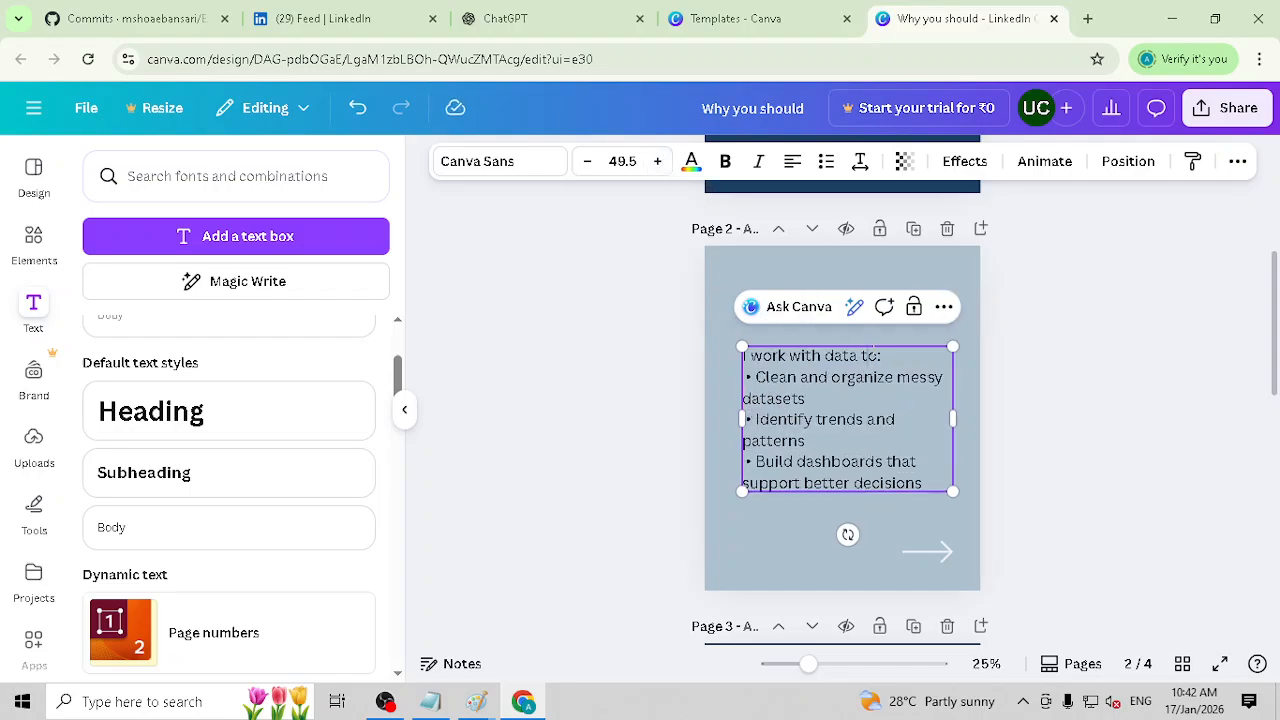
pyautogui.doubleClick(828, 356)
pyautogui.click(757, 378)
pyautogui.moveTo(737, 411); pyautogui.dragTo(728, 411)
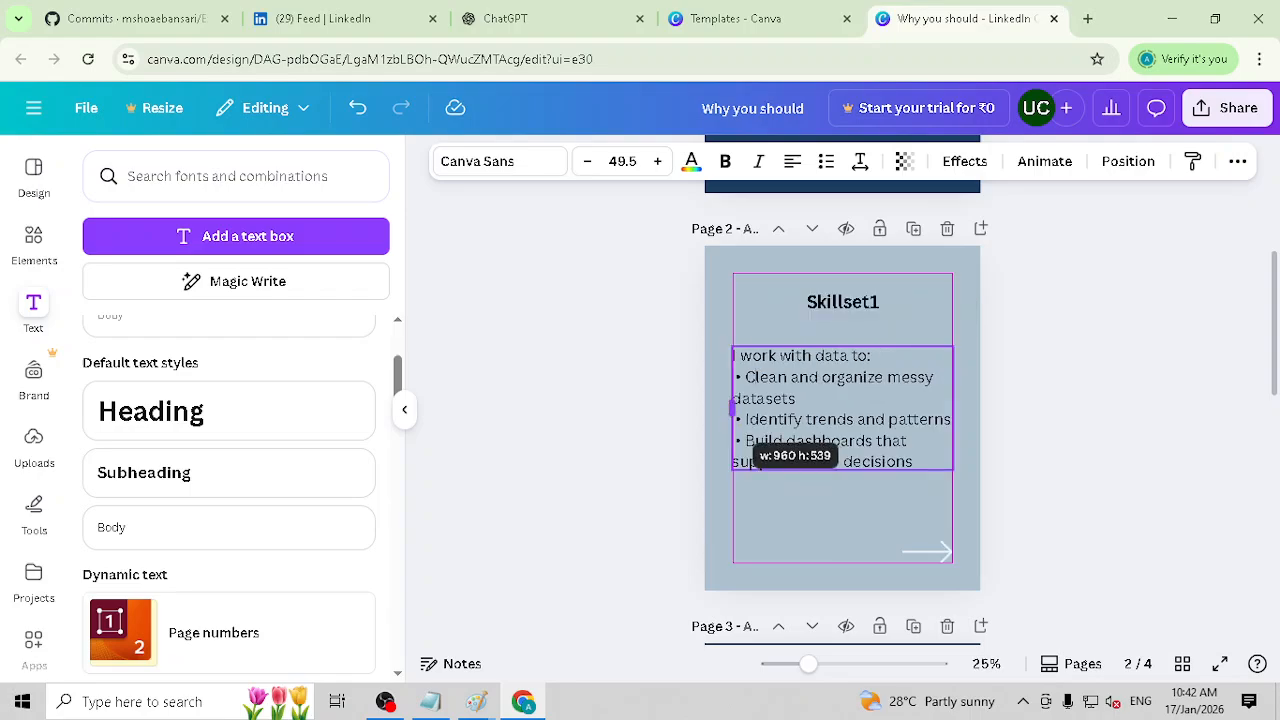
pyautogui.click(1084, 411)
pyautogui.click(866, 414)
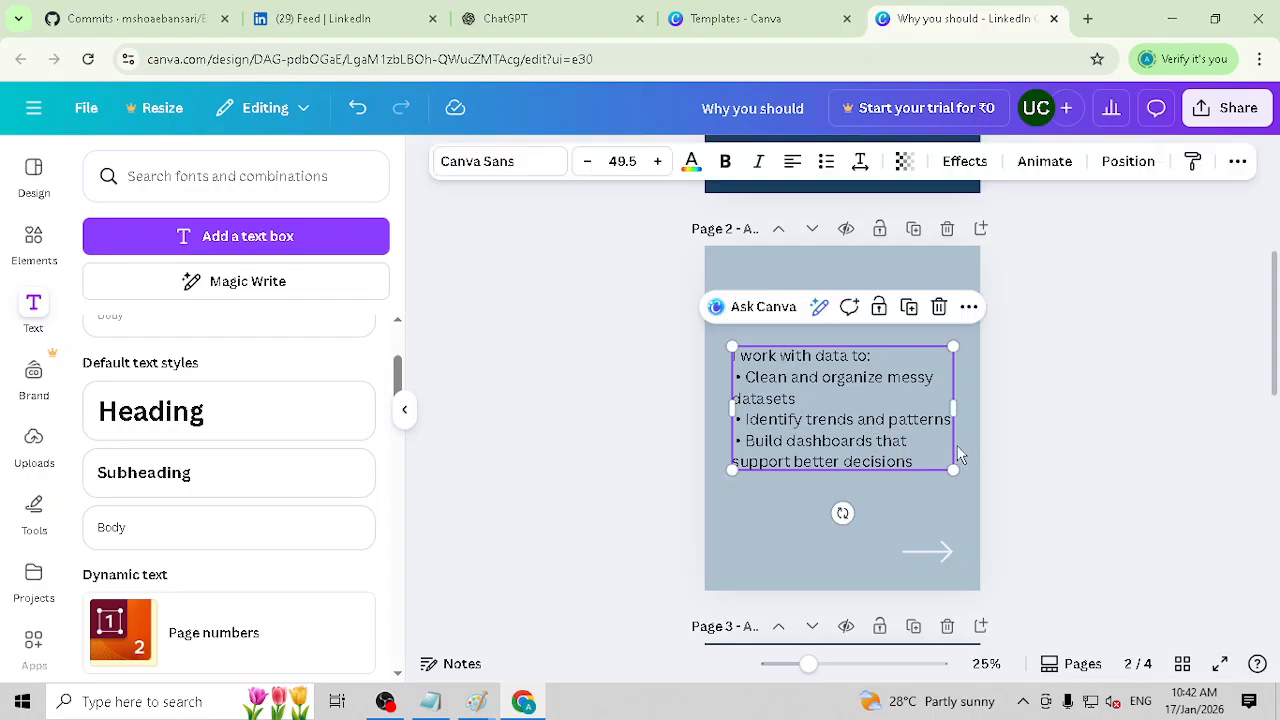
pyautogui.tripleClick(845, 440)
pyautogui.hotkey('ctrl', 'a')
pyautogui.click(1150, 400)
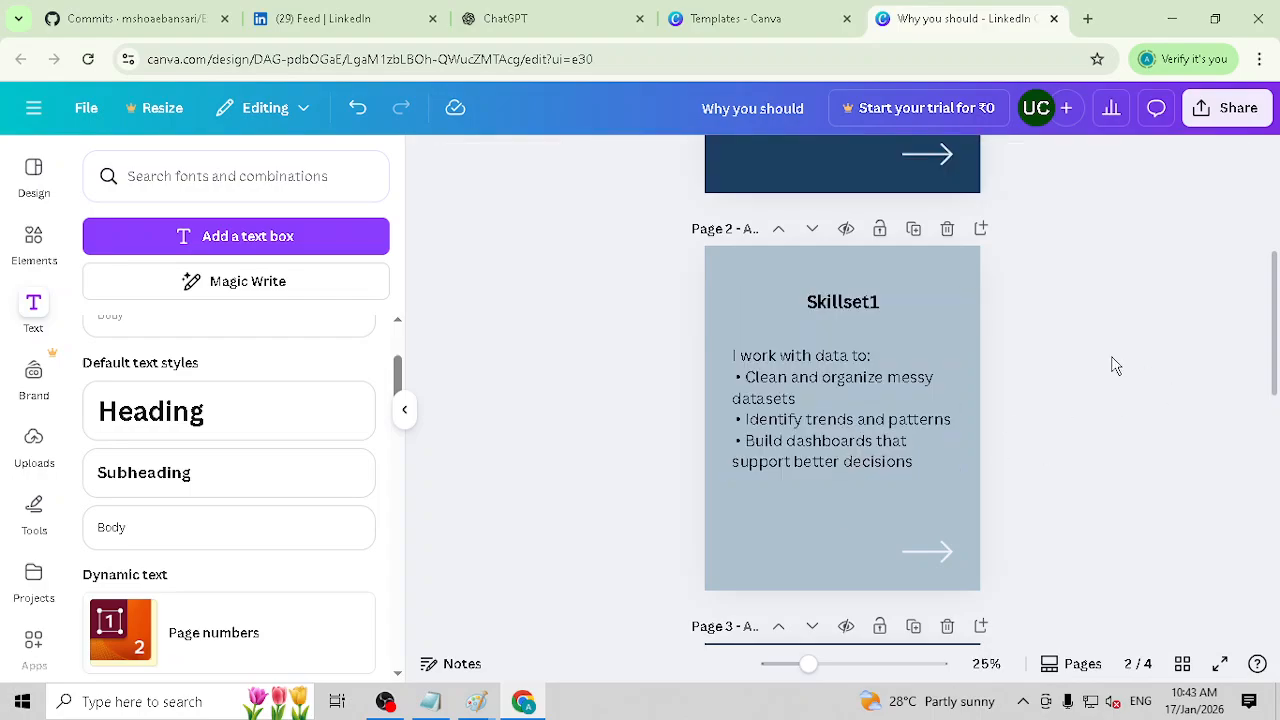
pyautogui.click(957, 287)
pyautogui.moveTo(853, 307)
pyautogui.mouseDown()
pyautogui.moveTo(834, 302)
pyautogui.moveTo(854, 306)
pyautogui.mouseUp()
pyautogui.click(877, 406)
pyautogui.scroll(-1, 932, 545)
pyautogui.scroll(-1, 920, 570)
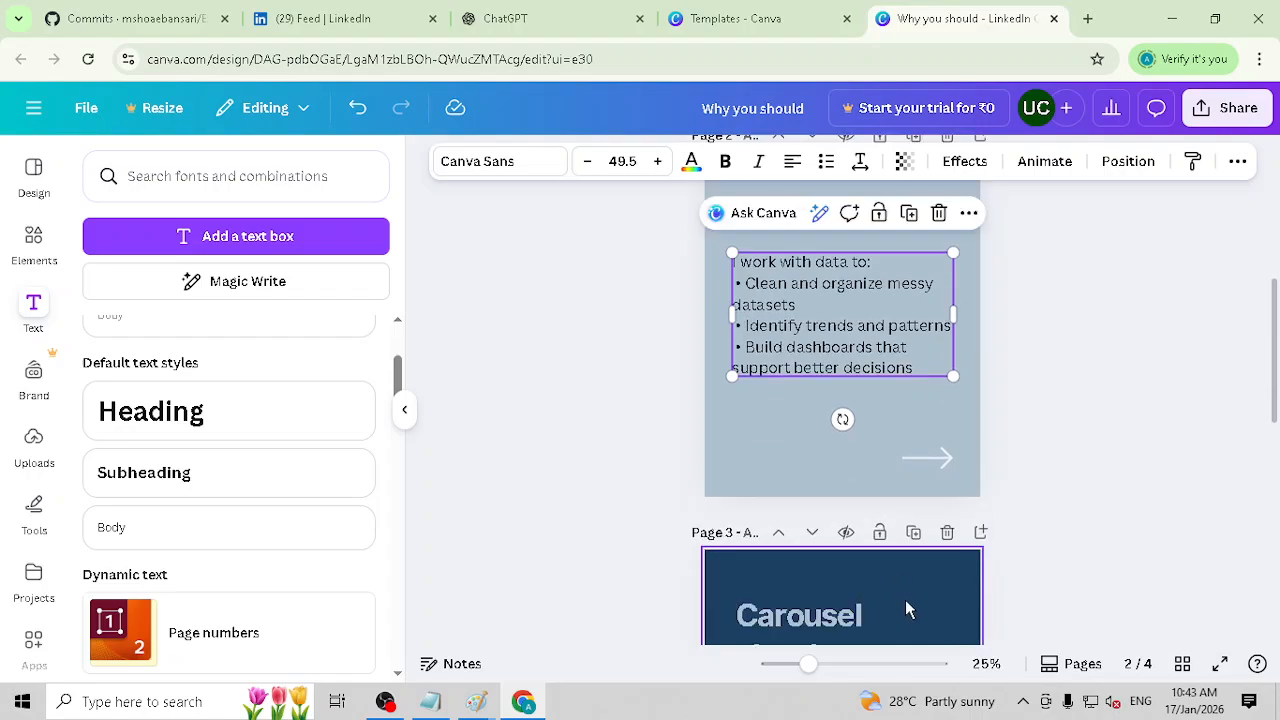
# Step: Delete the "Carousel structure" page and the "Will you give this a try?" page from the carousel
pyautogui.click(905, 606)
pyautogui.scroll(-3, 1006, 587)
pyautogui.scroll(2, 1006, 560)
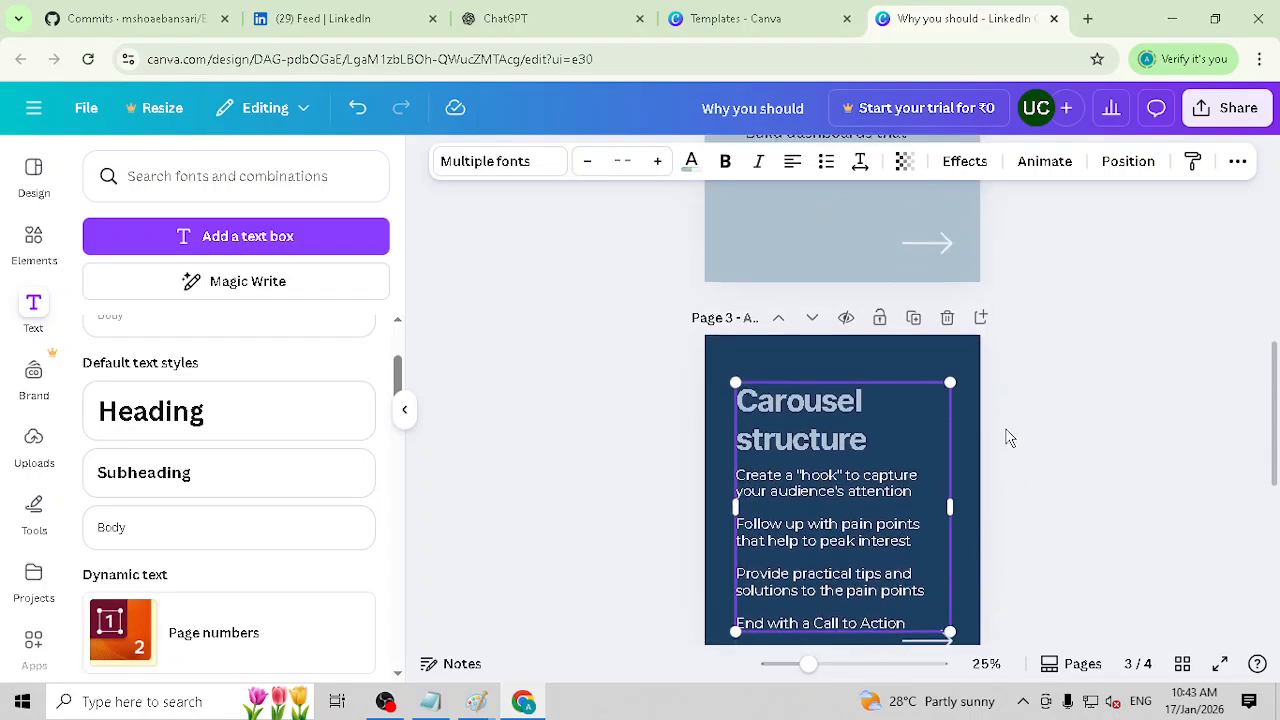
pyautogui.click(997, 397)
pyautogui.click(947, 345)
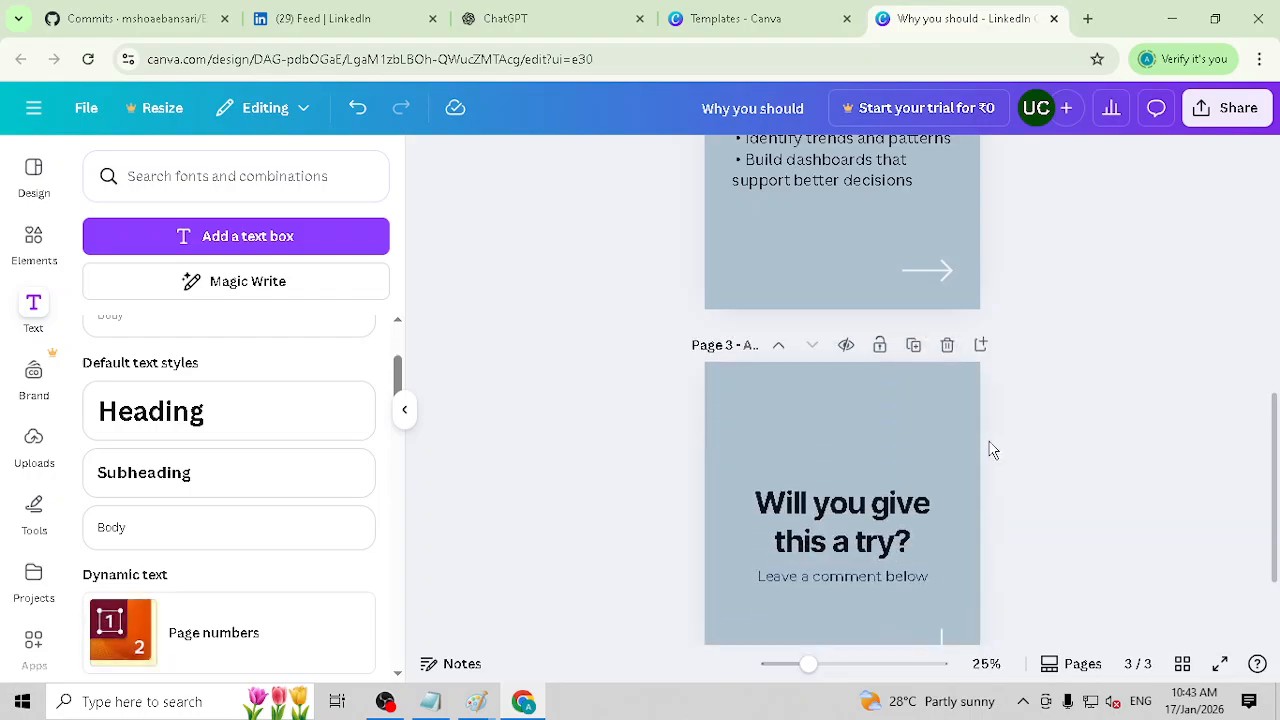
pyautogui.click(947, 345)
# Step: Duplicate the "Skillset1" page twice so the carousel has four pages
pyautogui.scroll(5, 1006, 448)
pyautogui.scroll(-3, 1000, 430)
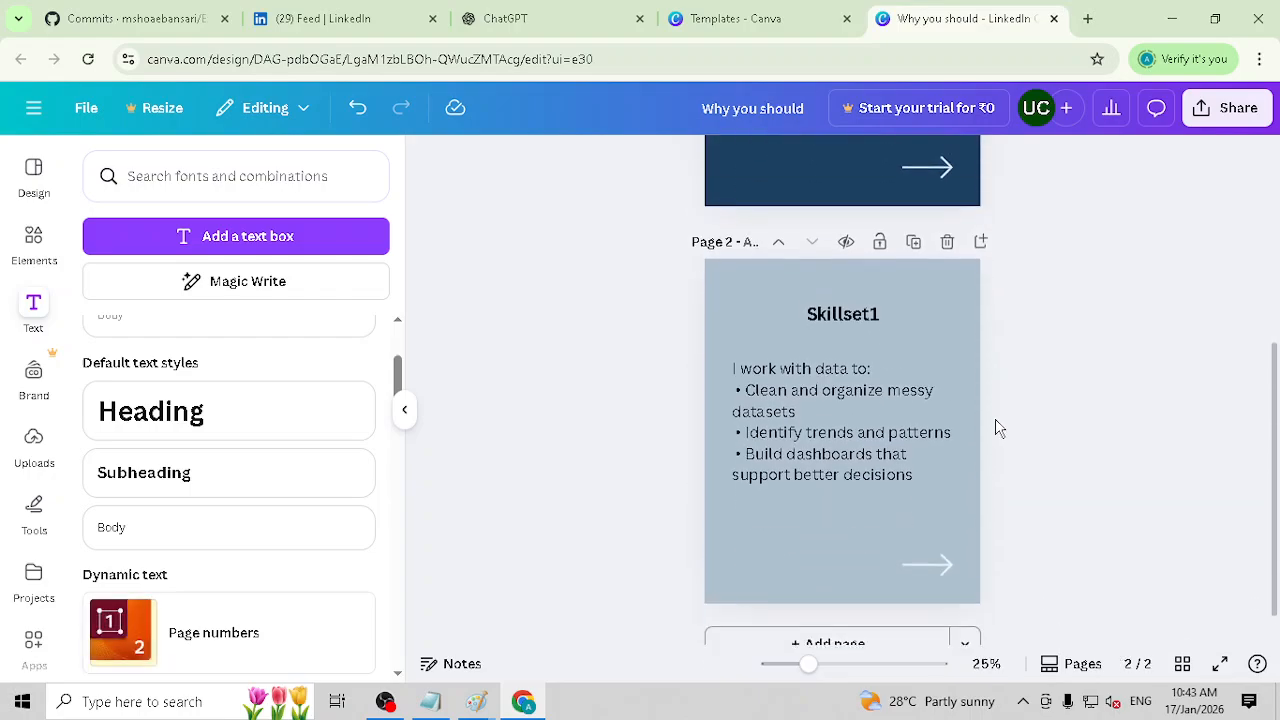
pyautogui.click(930, 232)
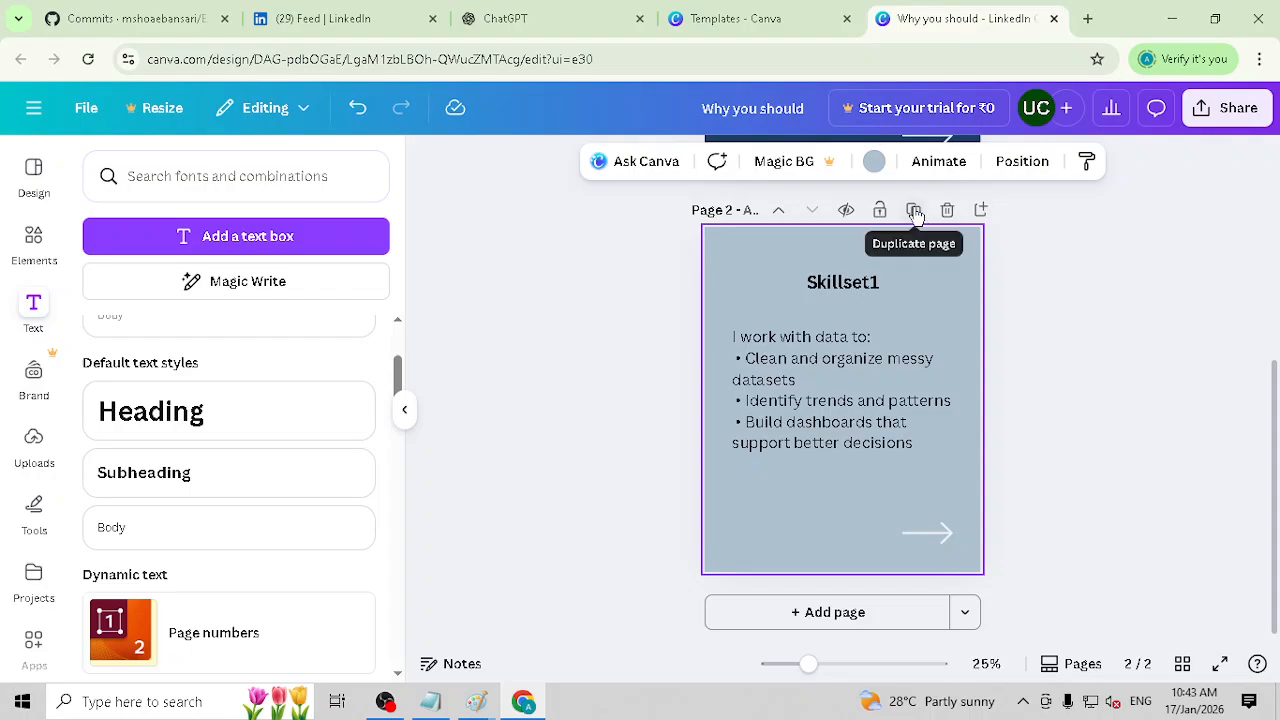
pyautogui.click(915, 211)
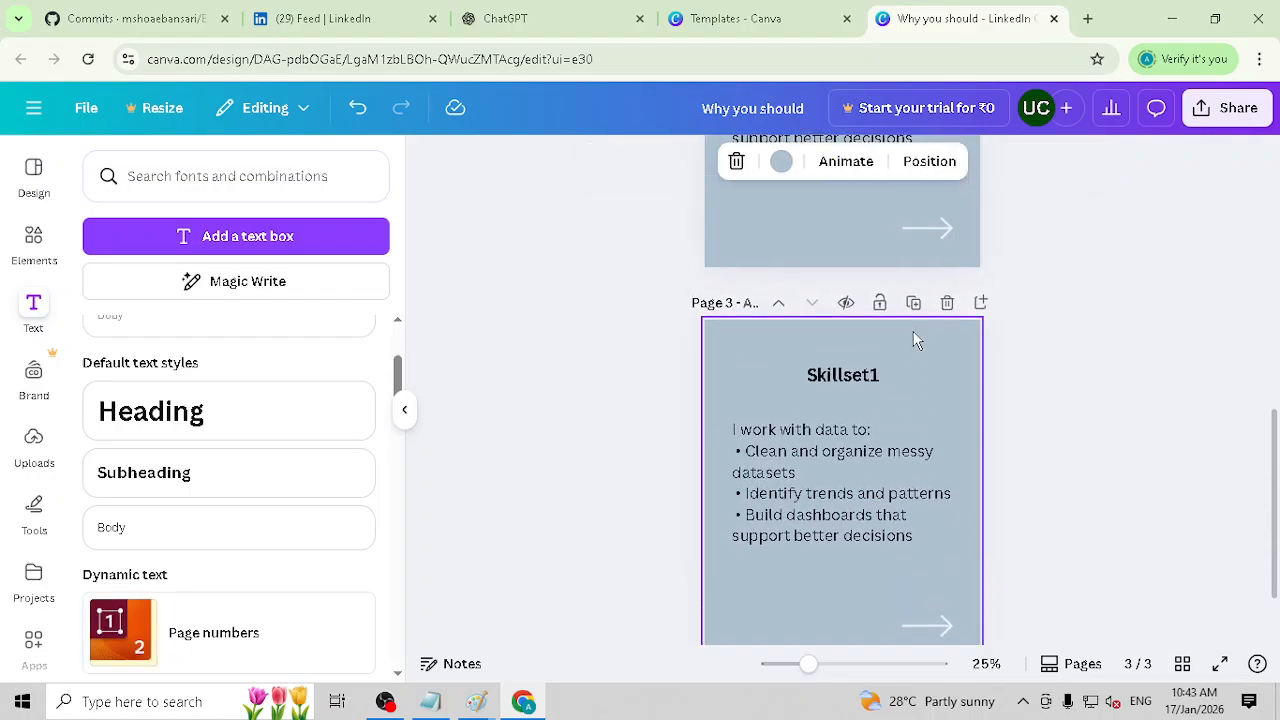
pyautogui.click(913, 210)
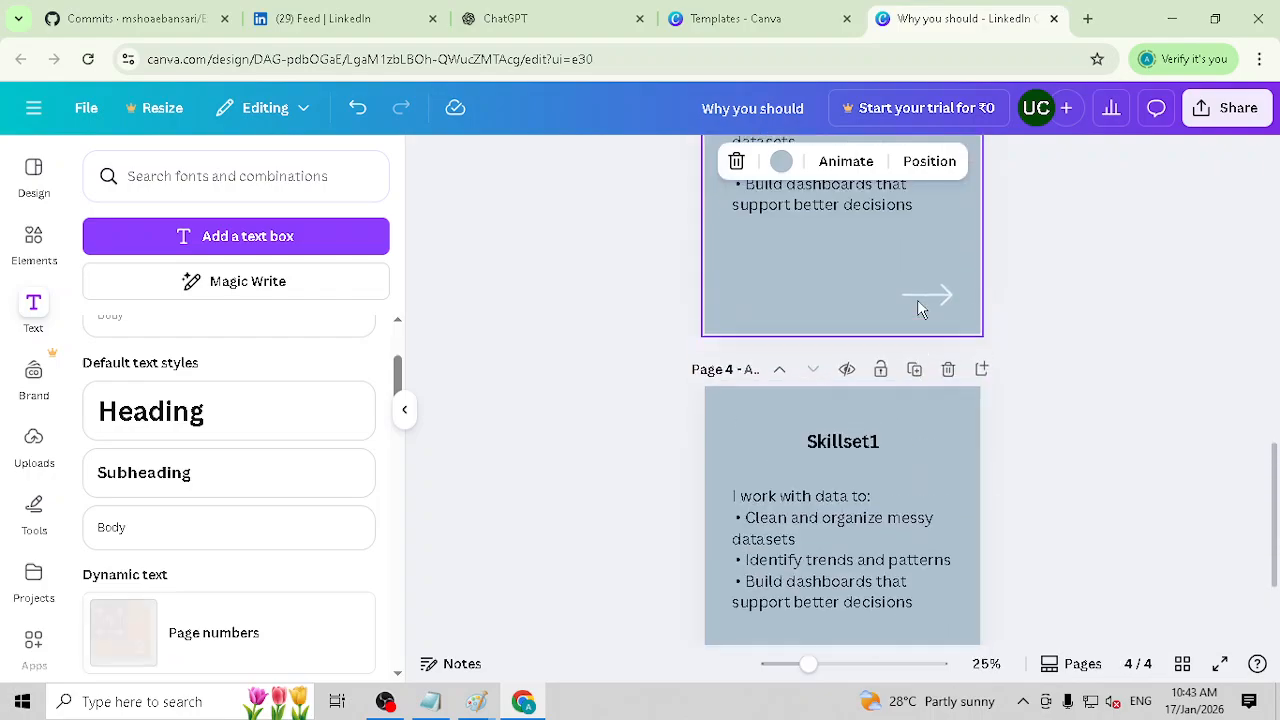
# Step: Change the heading on page 3 to "Skillset2"
pyautogui.scroll(3, 863, 419)
pyautogui.scroll(-3, 858, 585)
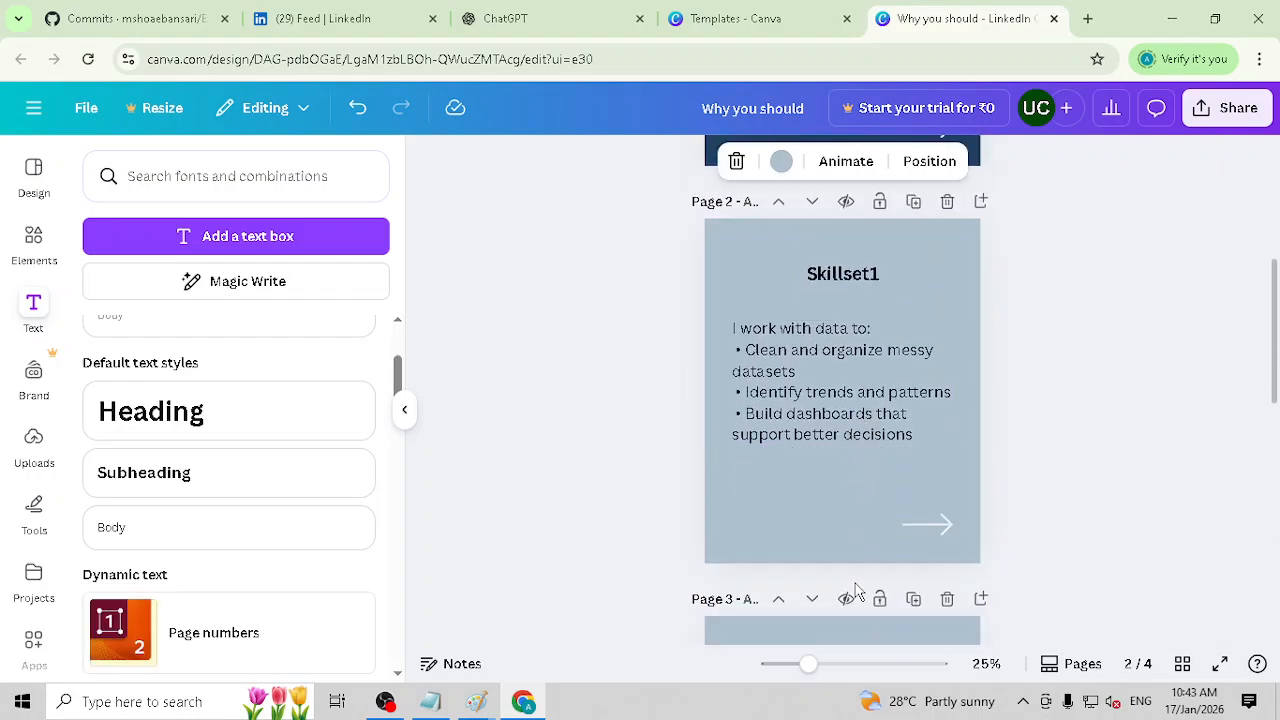
pyautogui.doubleClick(843, 484)
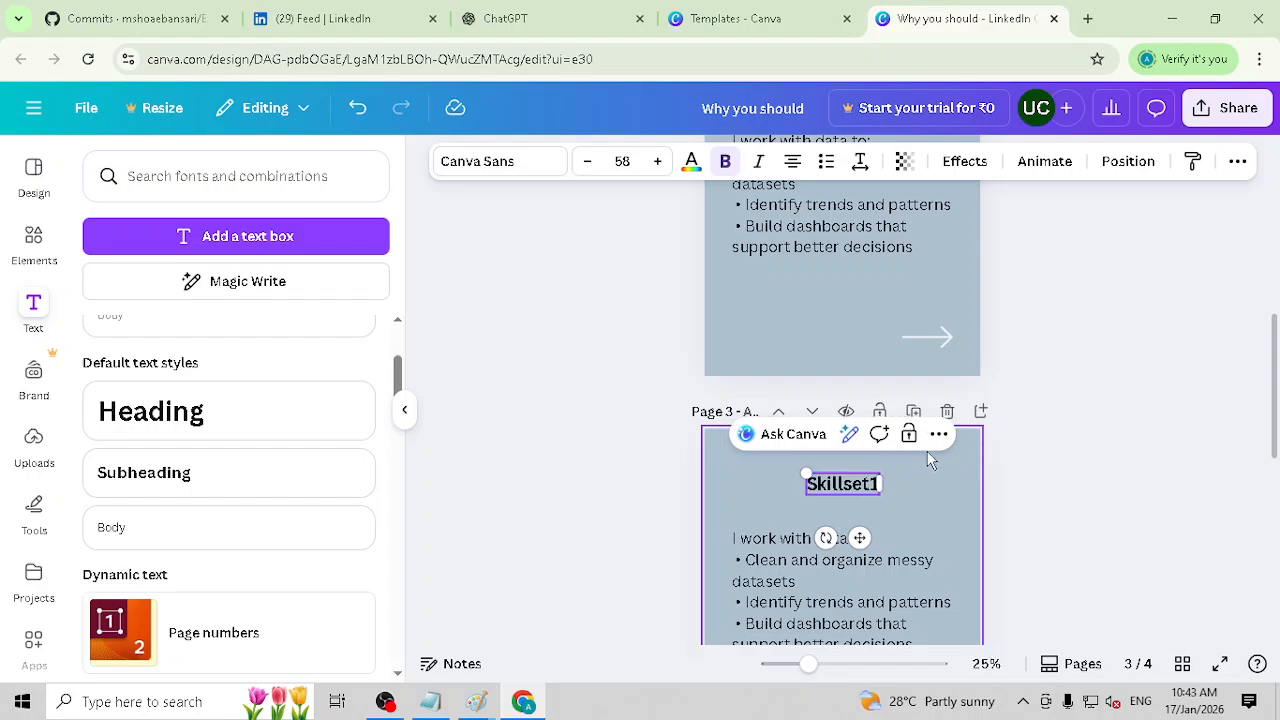
pyautogui.press('BackSpace')
pyautogui.write('2')
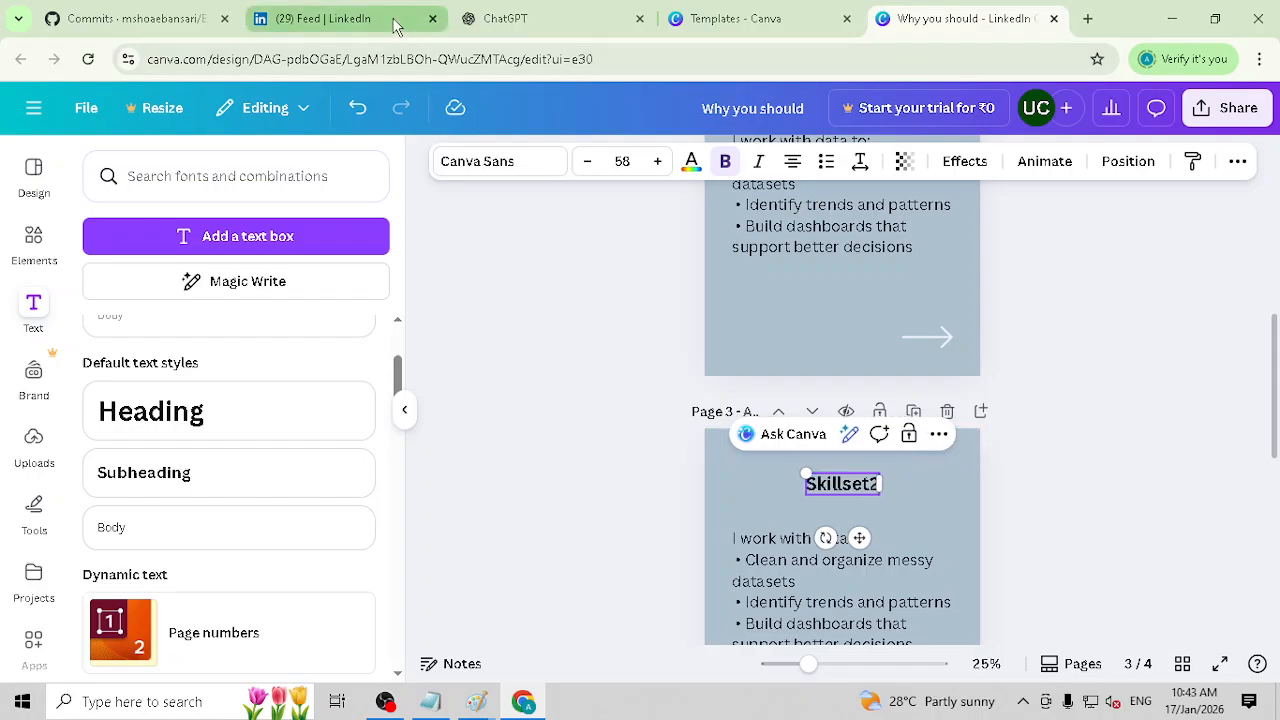
# Step: Check the skills text in ChatGPT's post draft, and in Canva clear the body text under "Skillset2" on page 3
pyautogui.click(573, 30)
pyautogui.scroll(-2, 490, 170)
pyautogui.click(509, 251)
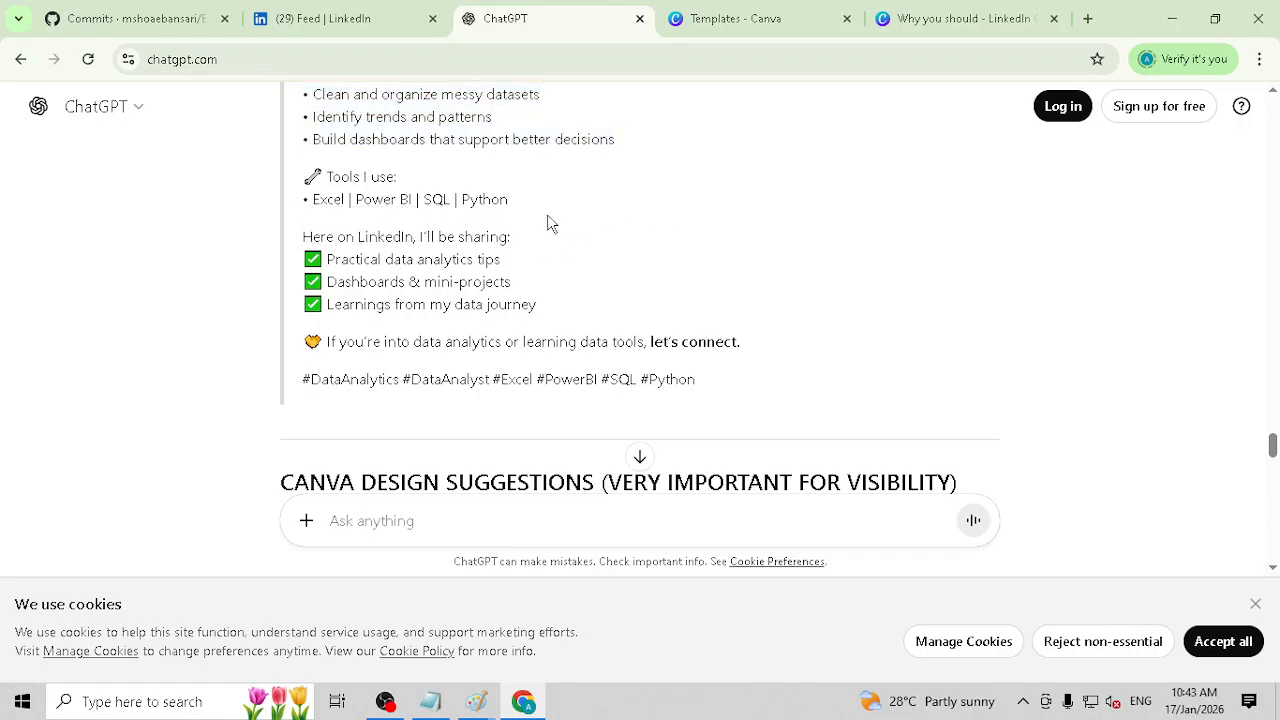
pyautogui.click(950, 18)
pyautogui.scroll(-2, 852, 508)
pyautogui.click(768, 392)
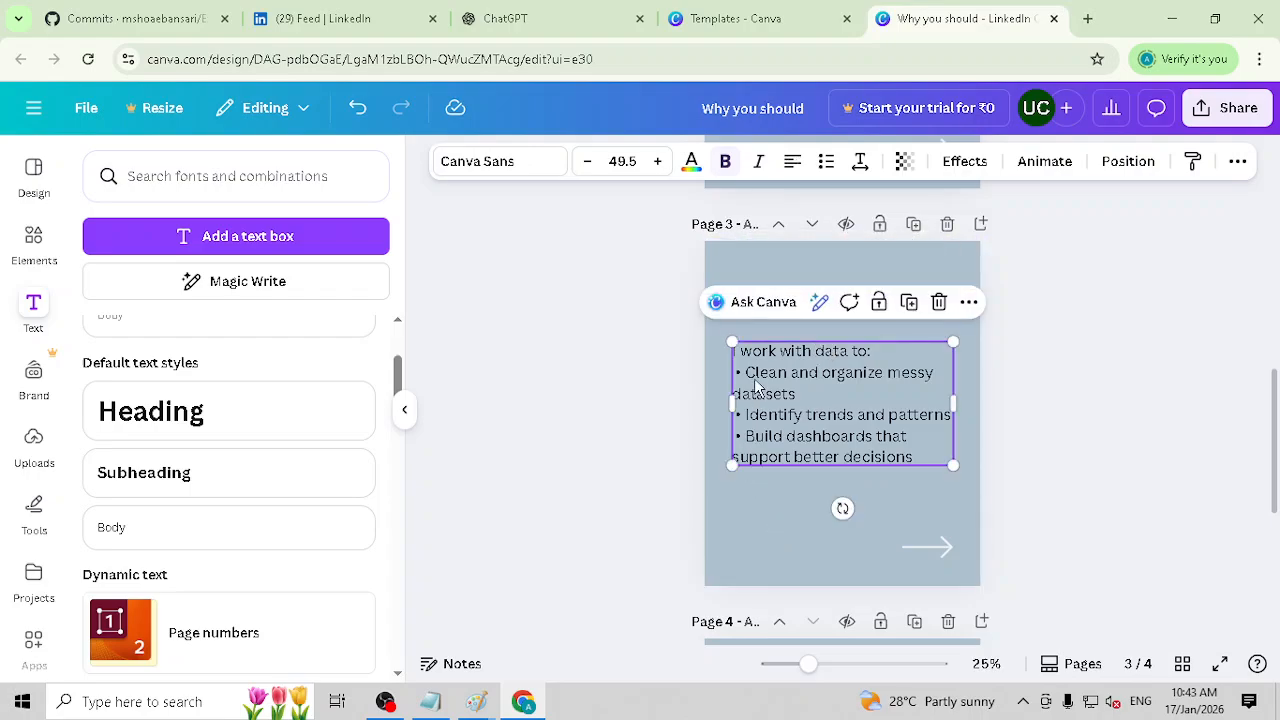
pyautogui.doubleClick(812, 361)
pyautogui.click(876, 411)
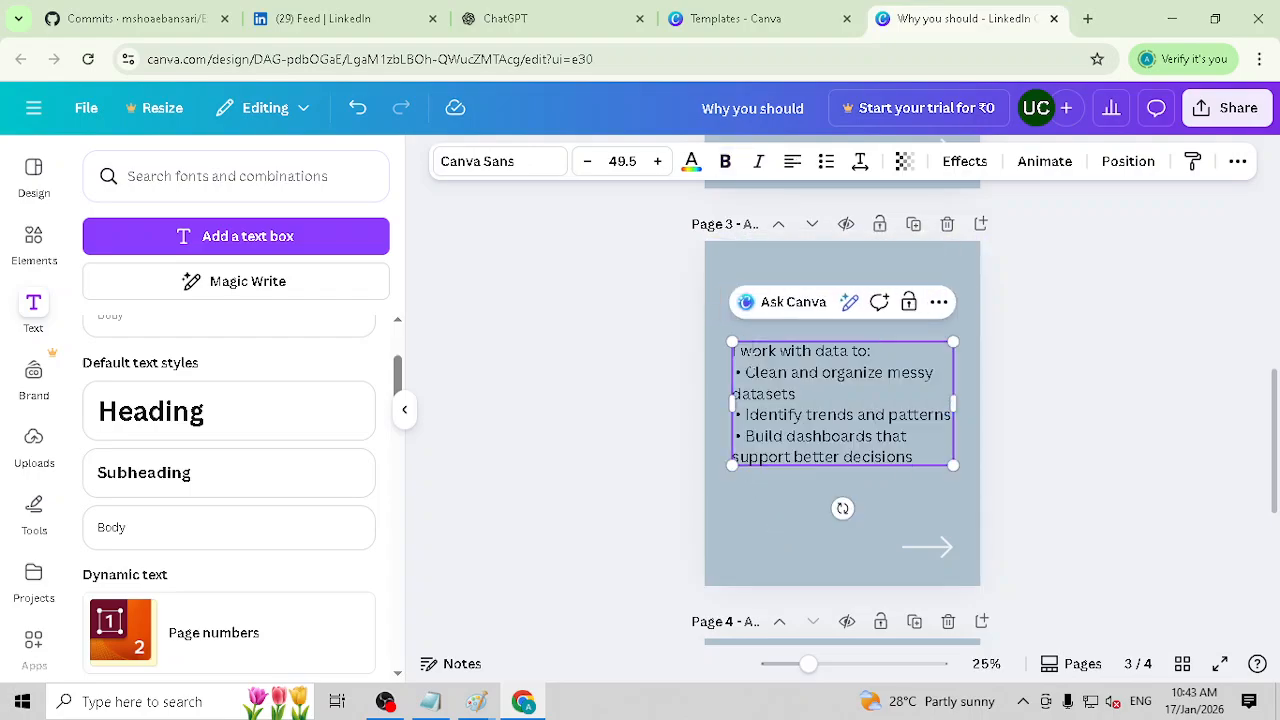
pyautogui.tripleClick(752, 358)
pyautogui.hotkey('ctrl', 'a')
pyautogui.press('BackSpace')
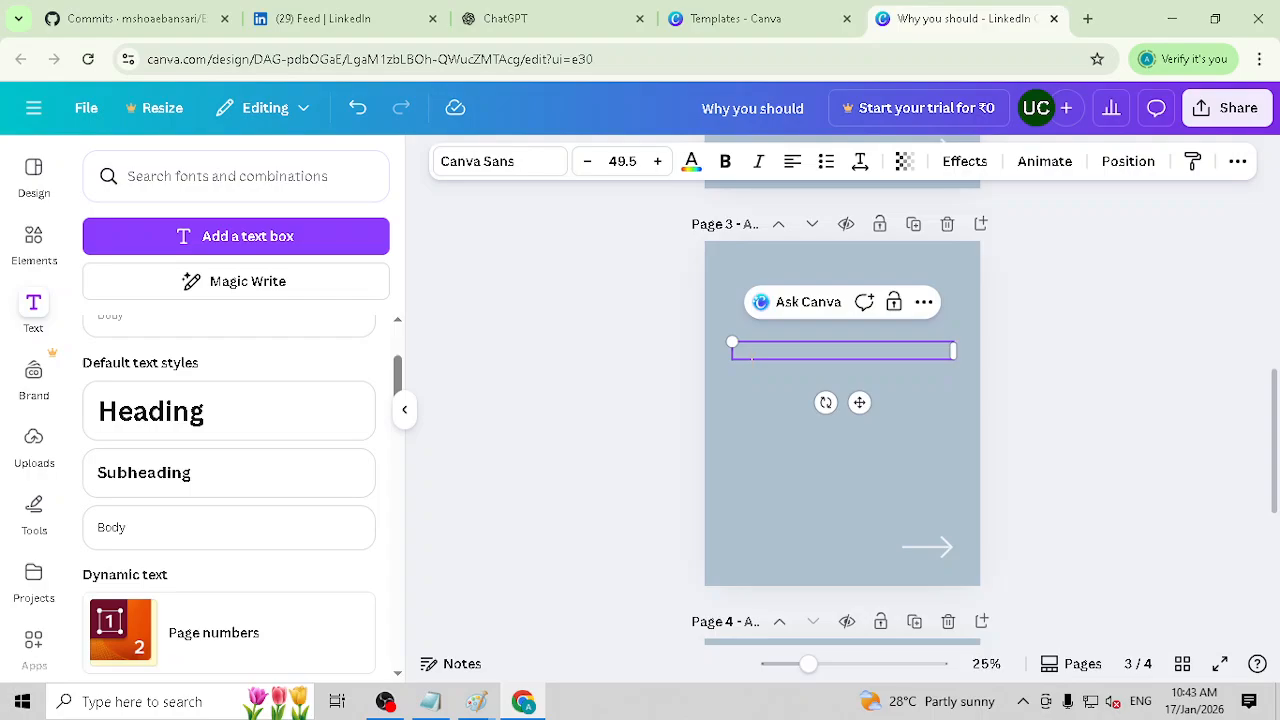
# Step: Enter "I can" and, on a new line, "Import Data into Power BI" in the page 3 body text
pyautogui.write('Can')
pyautogui.press('Return')
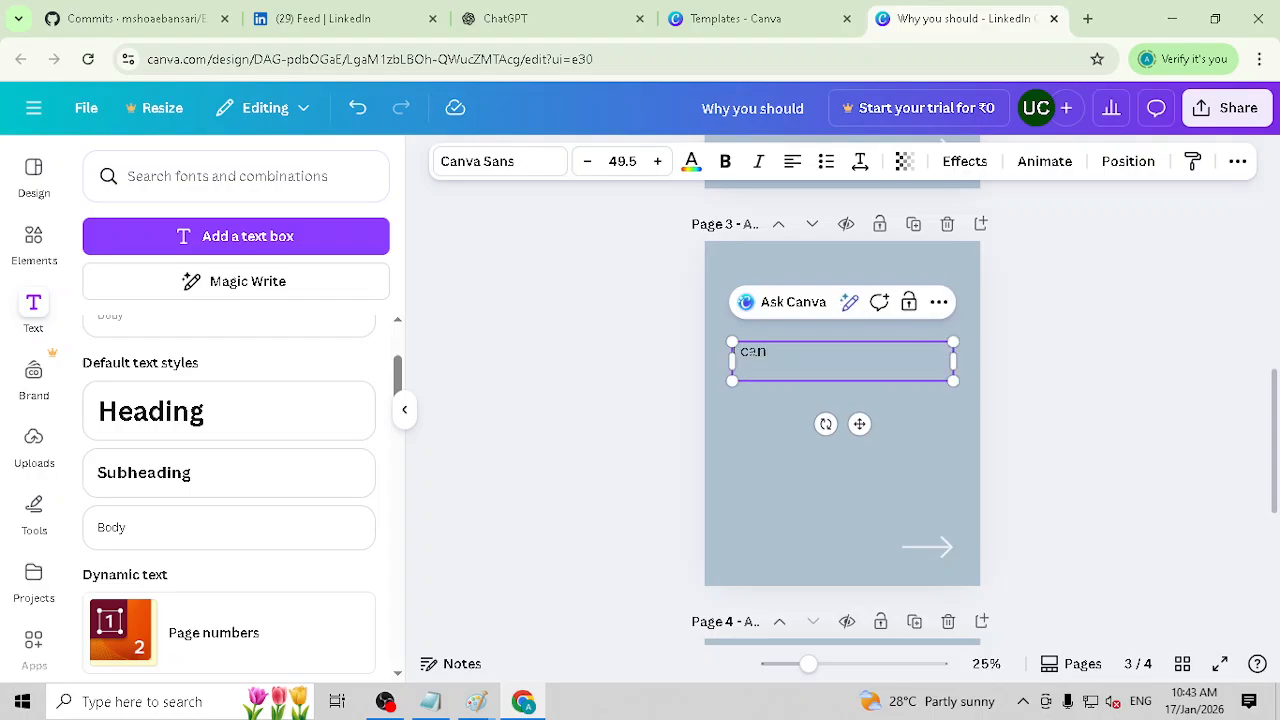
pyautogui.write('Import Data into')
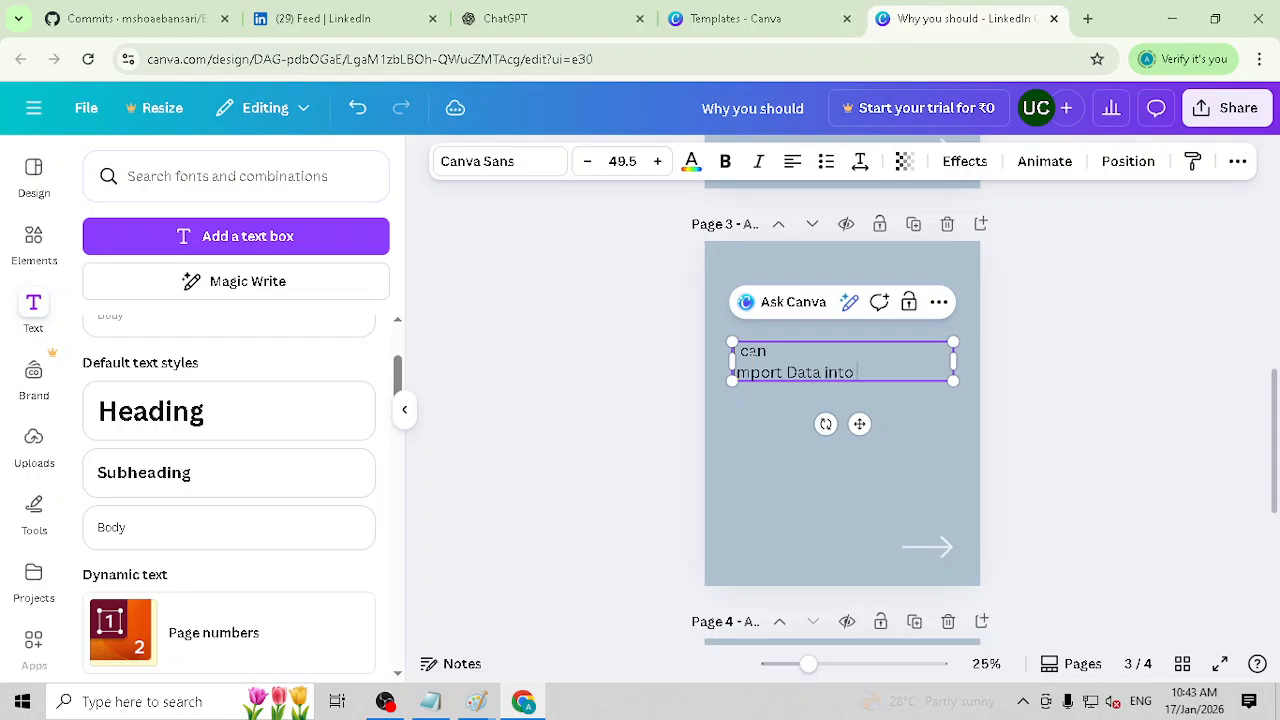
pyautogui.write(' Power BI')
pyautogui.press('Return')
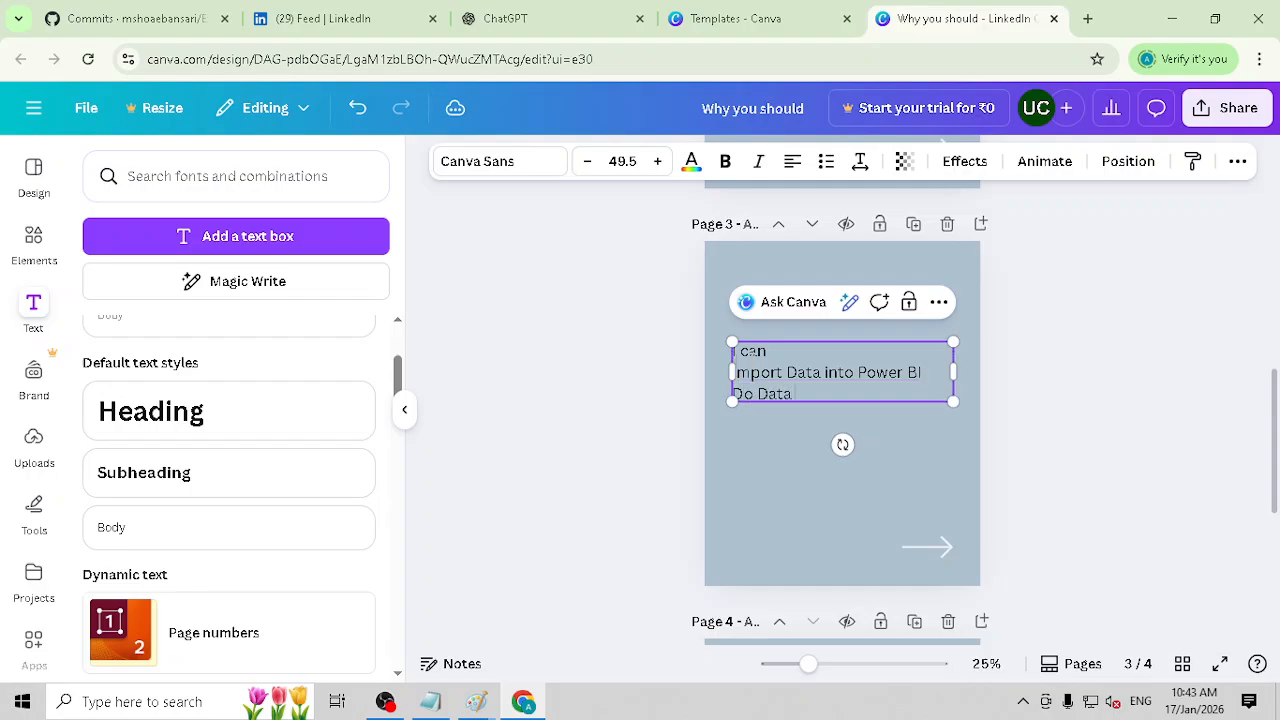
# Step: Add the lines "Do Data Modelling" and "Apply Power Query" to the page 3 body text
pyautogui.write('Do Data Modellin')
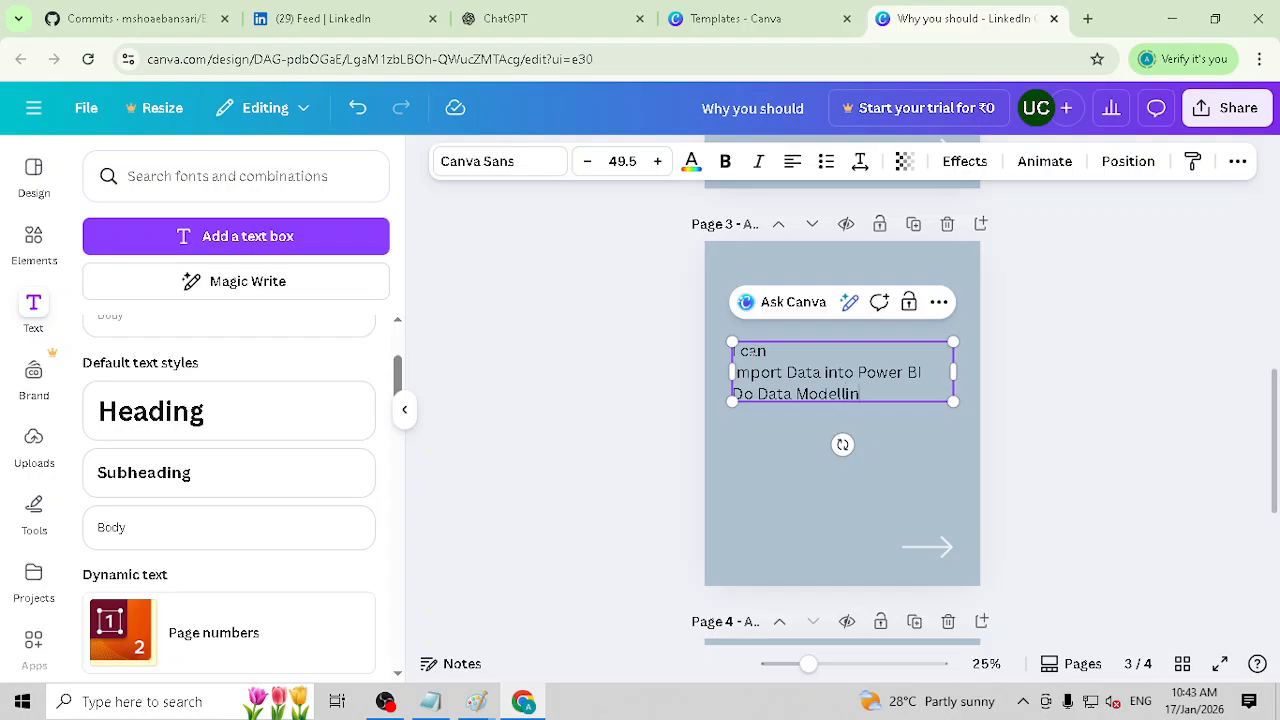
pyautogui.write('g')
pyautogui.press('Return')
pyautogui.write('Apply Power Query')
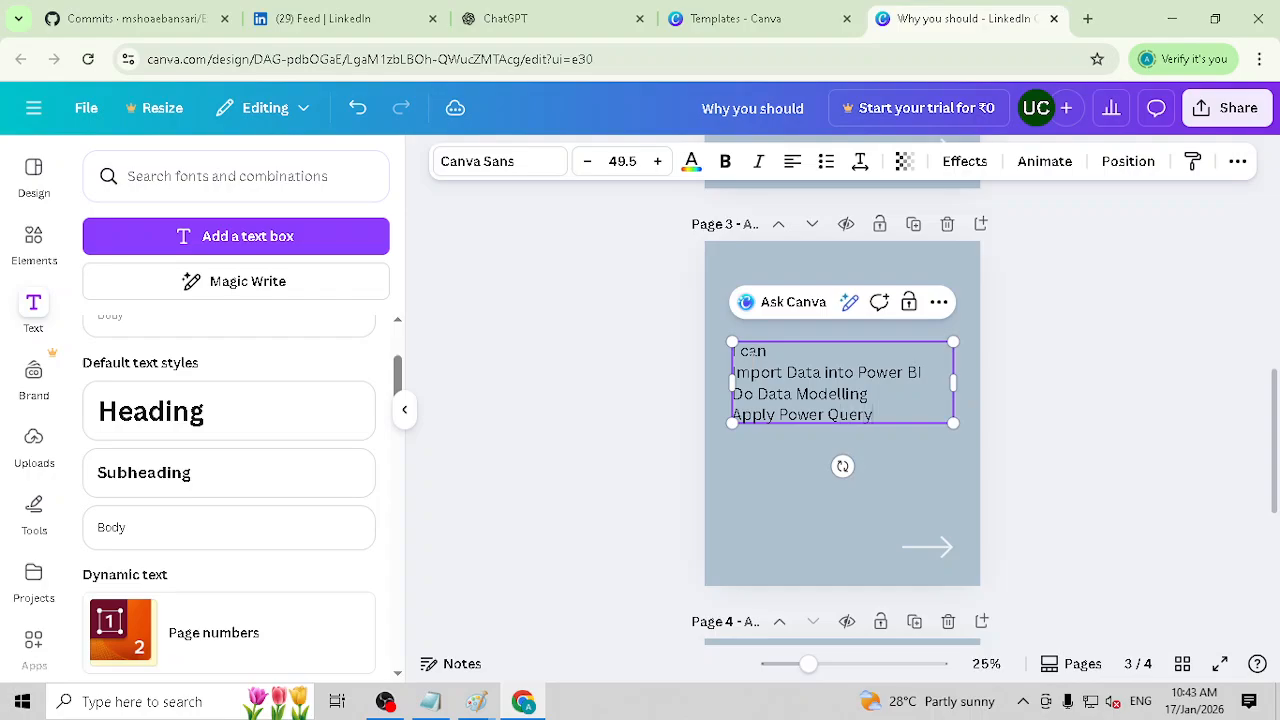
# Step: Add the line "Create Reports and Visualziations in Power BI" at the end of the page 3 body text
pyautogui.press('Return')
pyautogui.write('Create ')
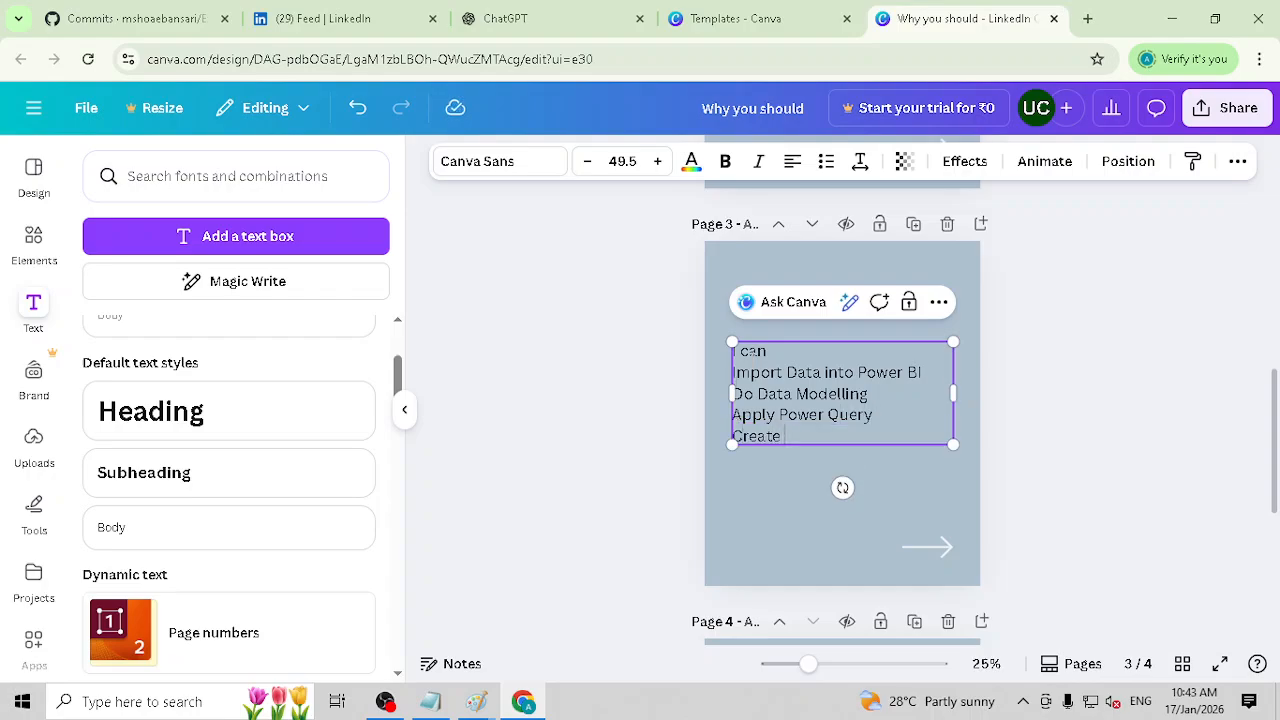
pyautogui.write('Deports in Powand Vis')
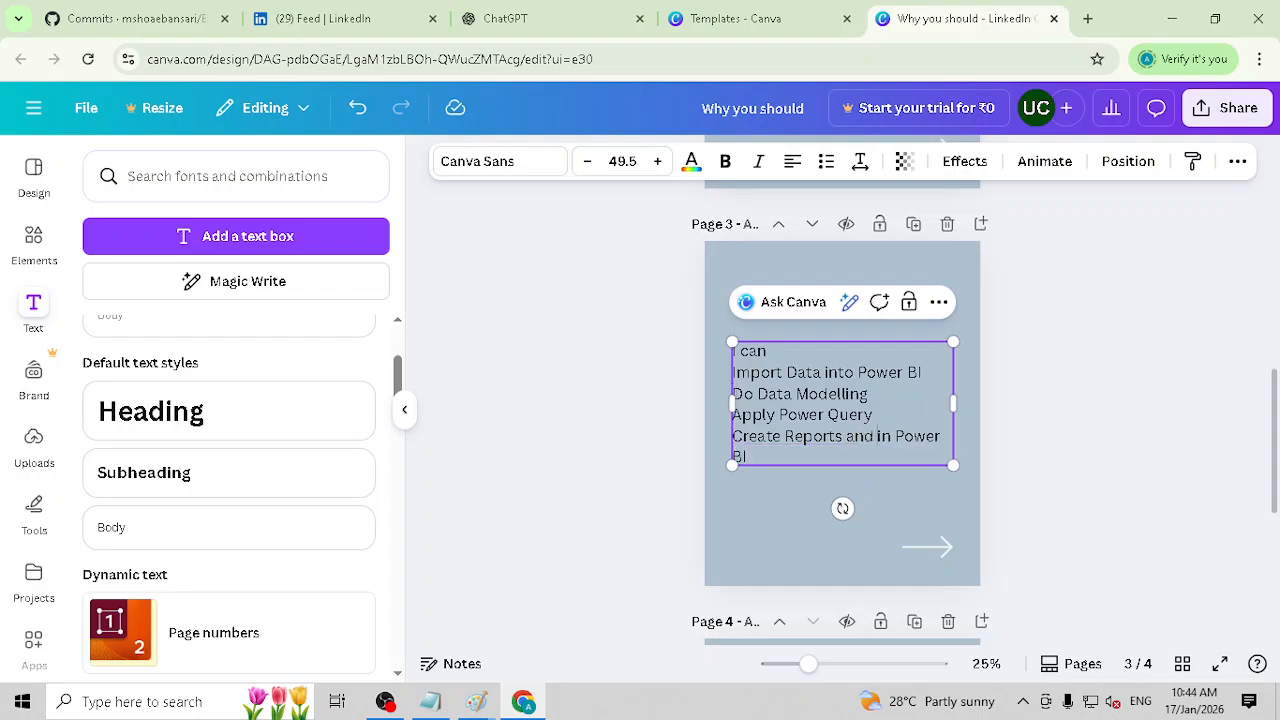
pyautogui.write('ualziations')
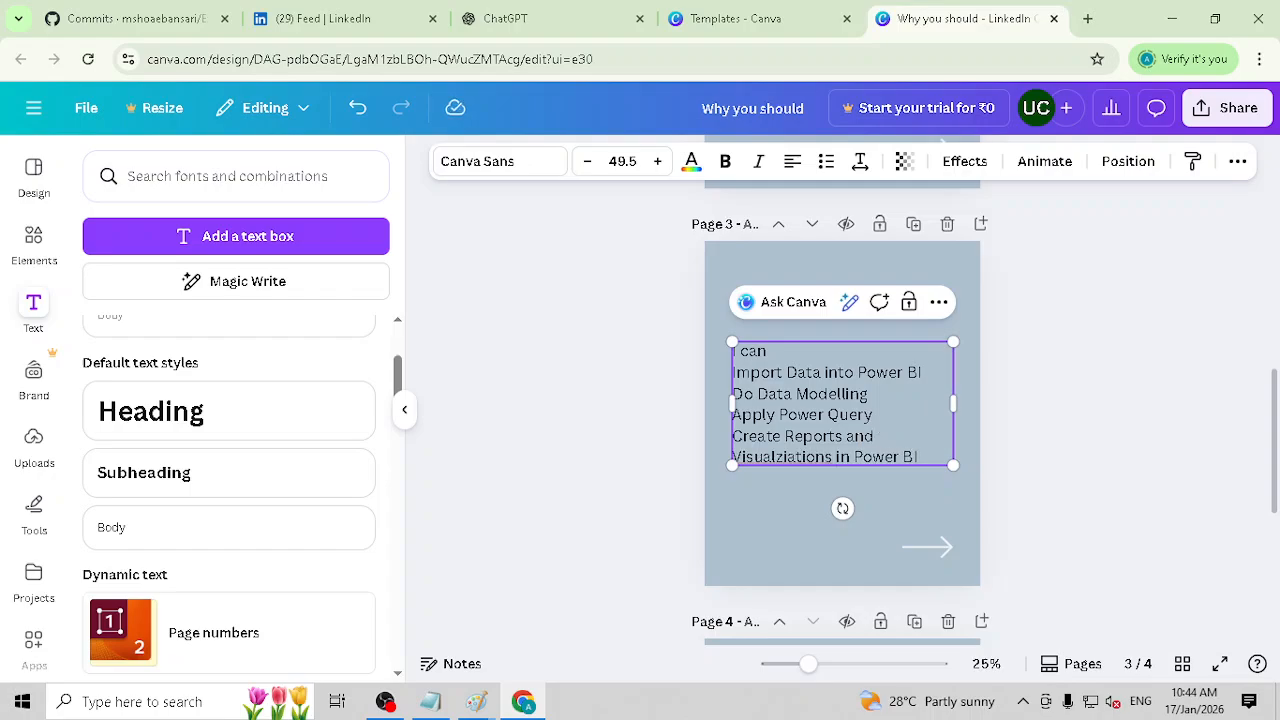
pyautogui.click(1228, 450)
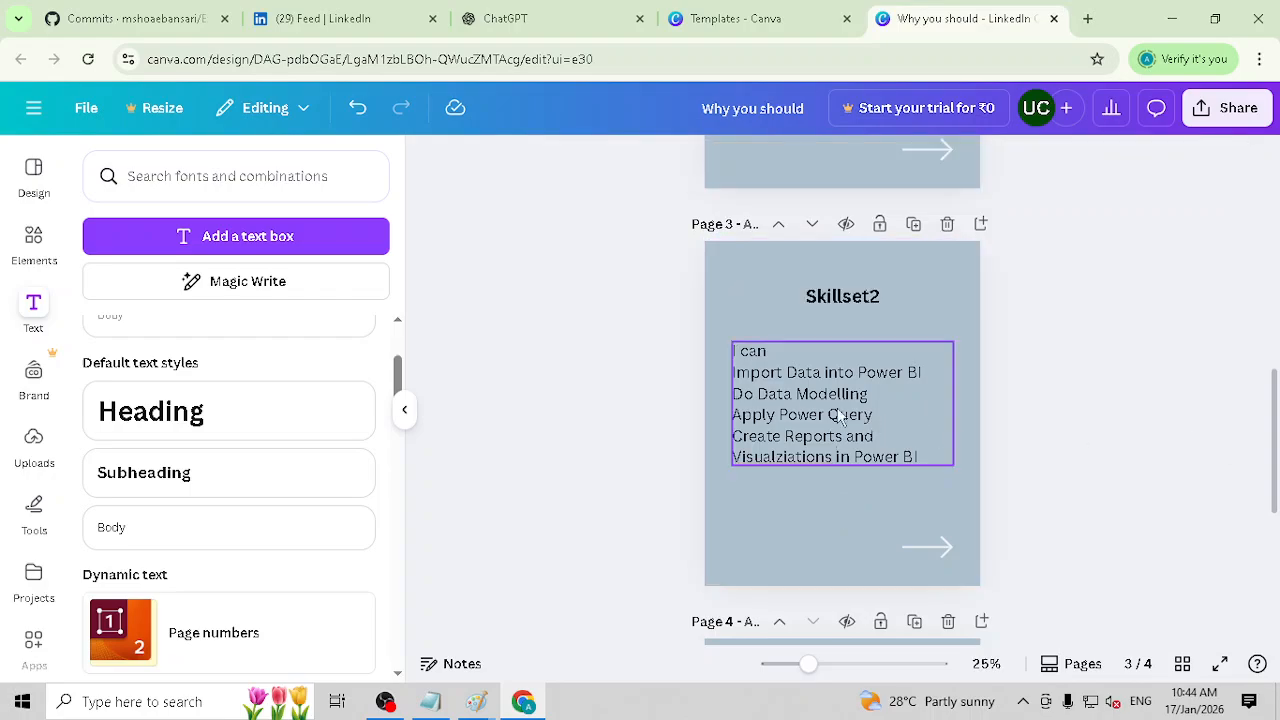
# Step: Format all lines of the page 3 body text as a bulleted list
pyautogui.click(803, 401)
pyautogui.click(904, 436)
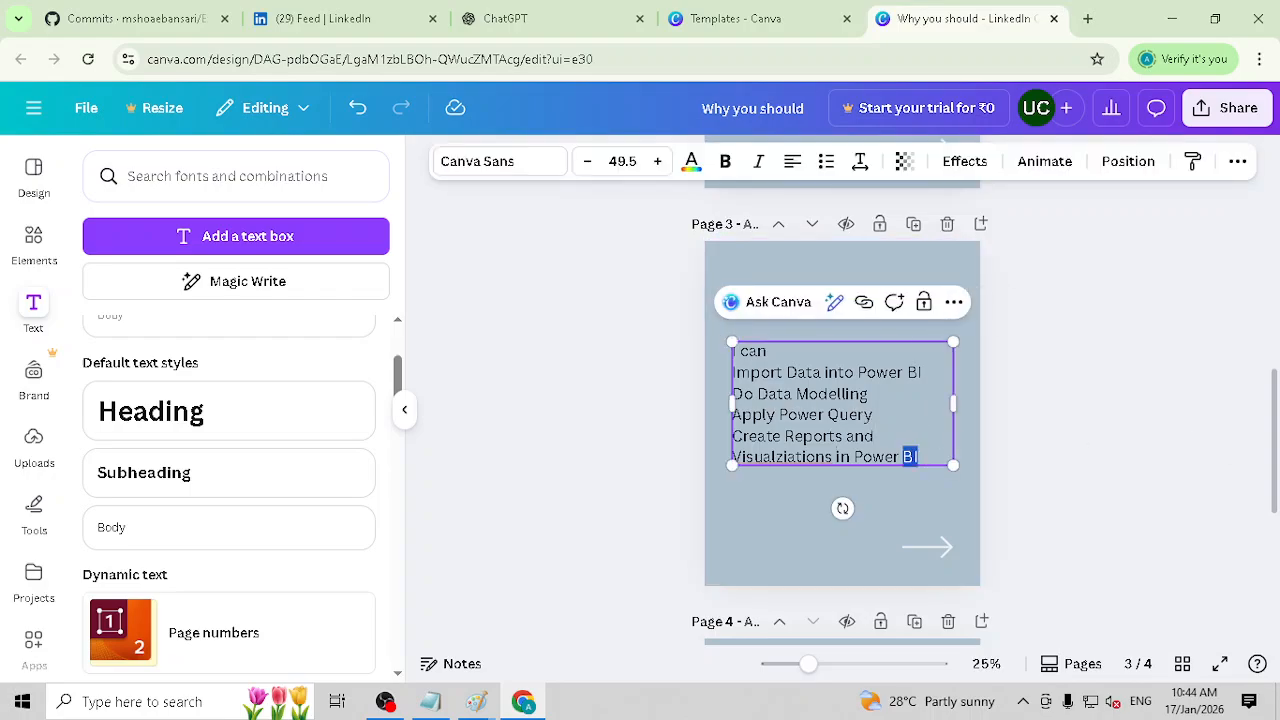
pyautogui.moveTo(917, 457); pyautogui.dragTo(736, 348)
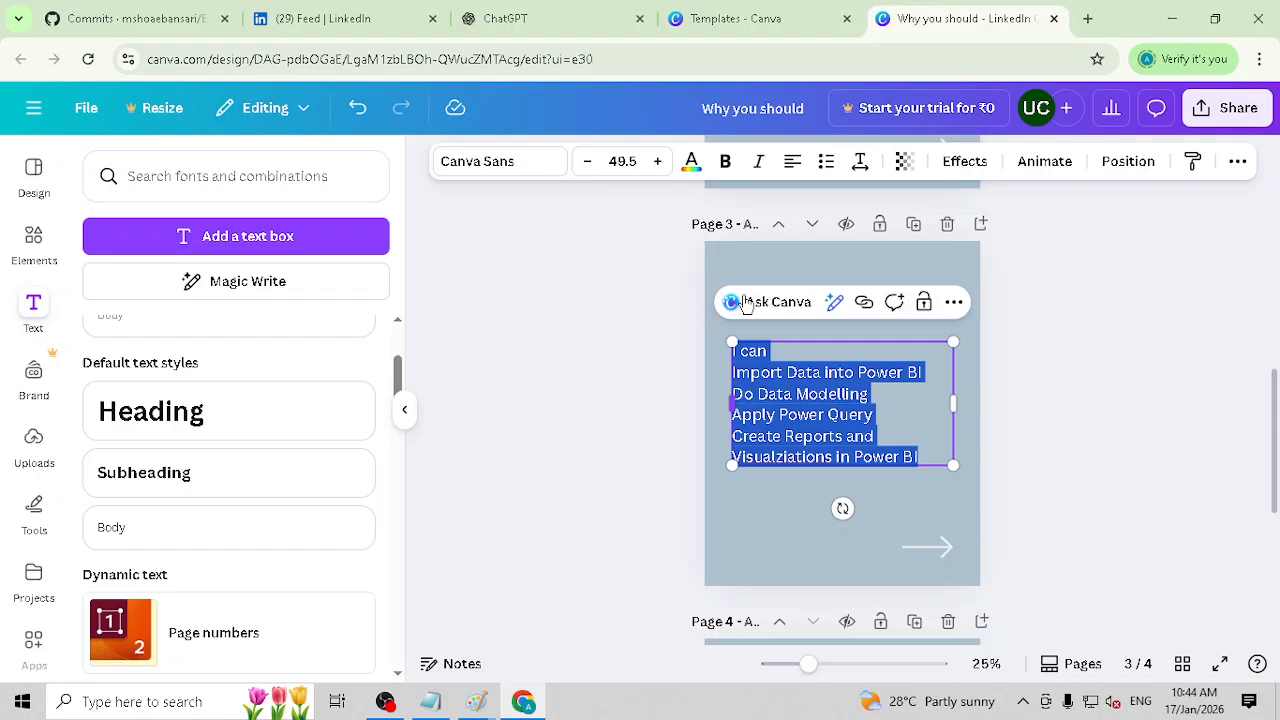
pyautogui.click(826, 161)
# Step: Remove "I can" from the page 3 list so that "Import Data into Power BI" is the first bullet
pyautogui.click(780, 356)
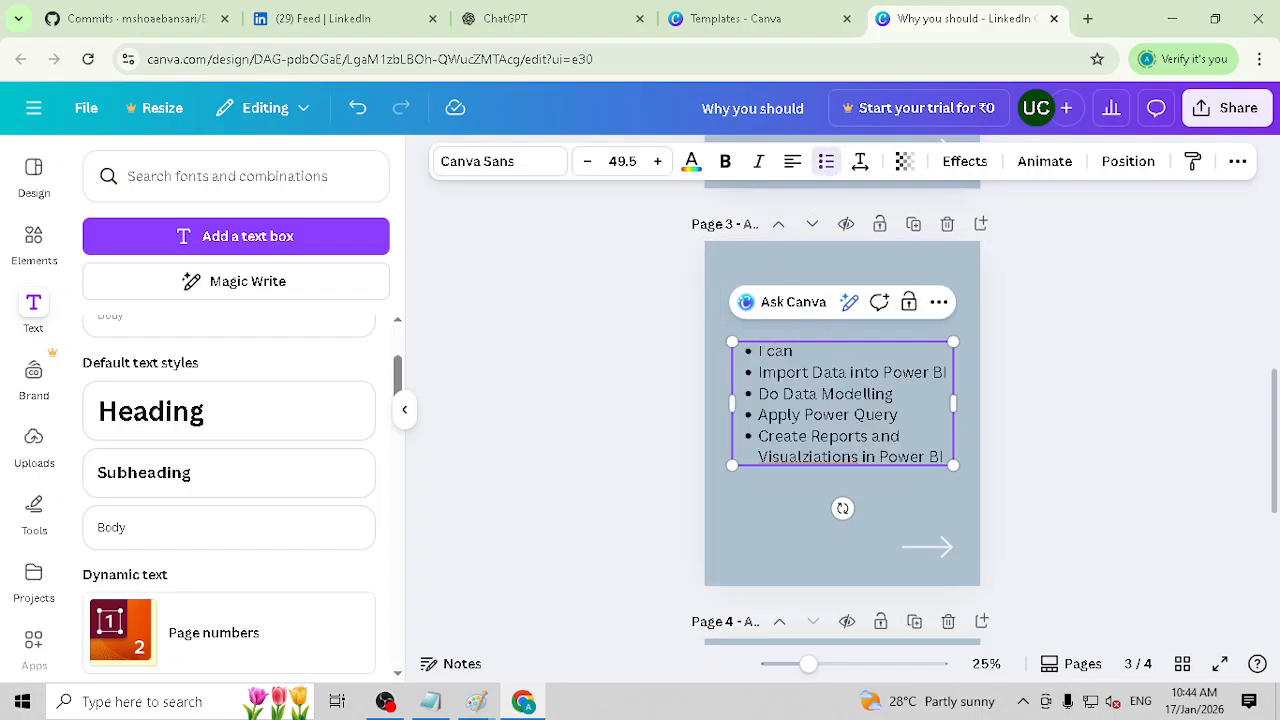
pyautogui.press('Delete')
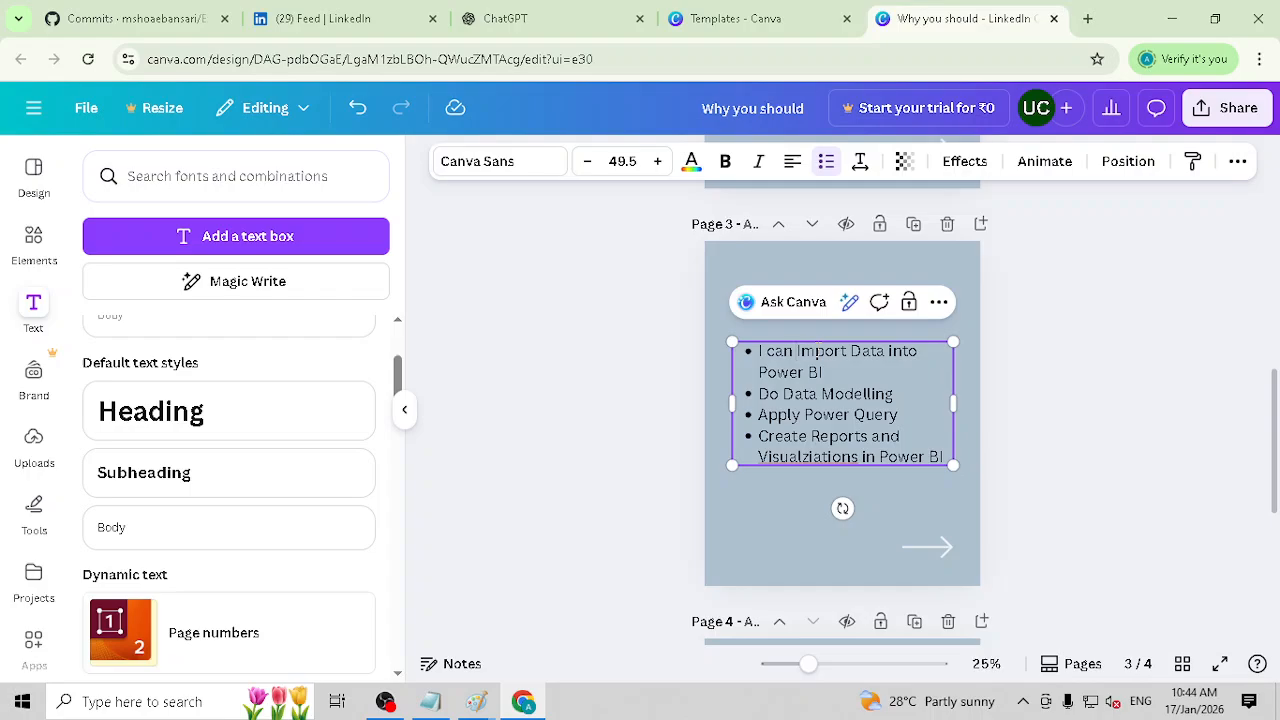
pyautogui.press('BackSpace')
pyautogui.write('\\')
pyautogui.hotkey('ctrl', 'z')
pyautogui.hotkey('ctrl', 'z')
pyautogui.press('Delete')
pyautogui.moveTo(794, 351); pyautogui.dragTo(758, 351)
pyautogui.press('BackSpace')
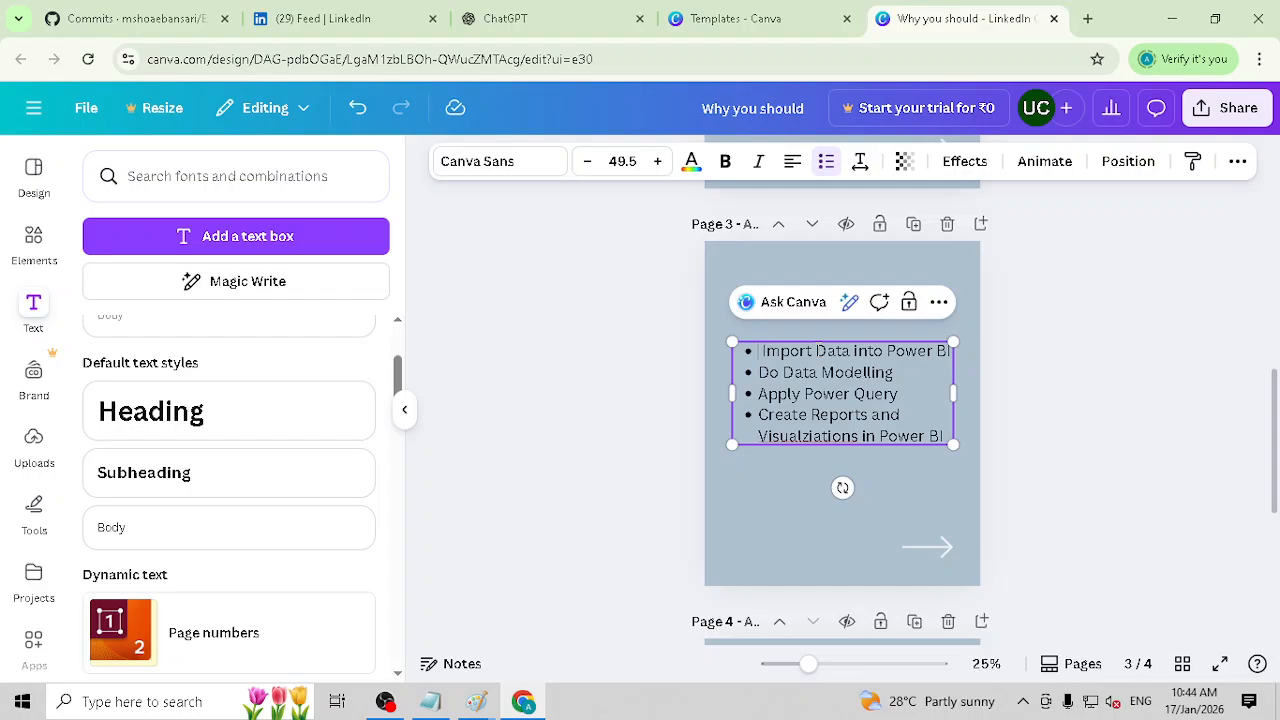
pyautogui.press('BackSpace')
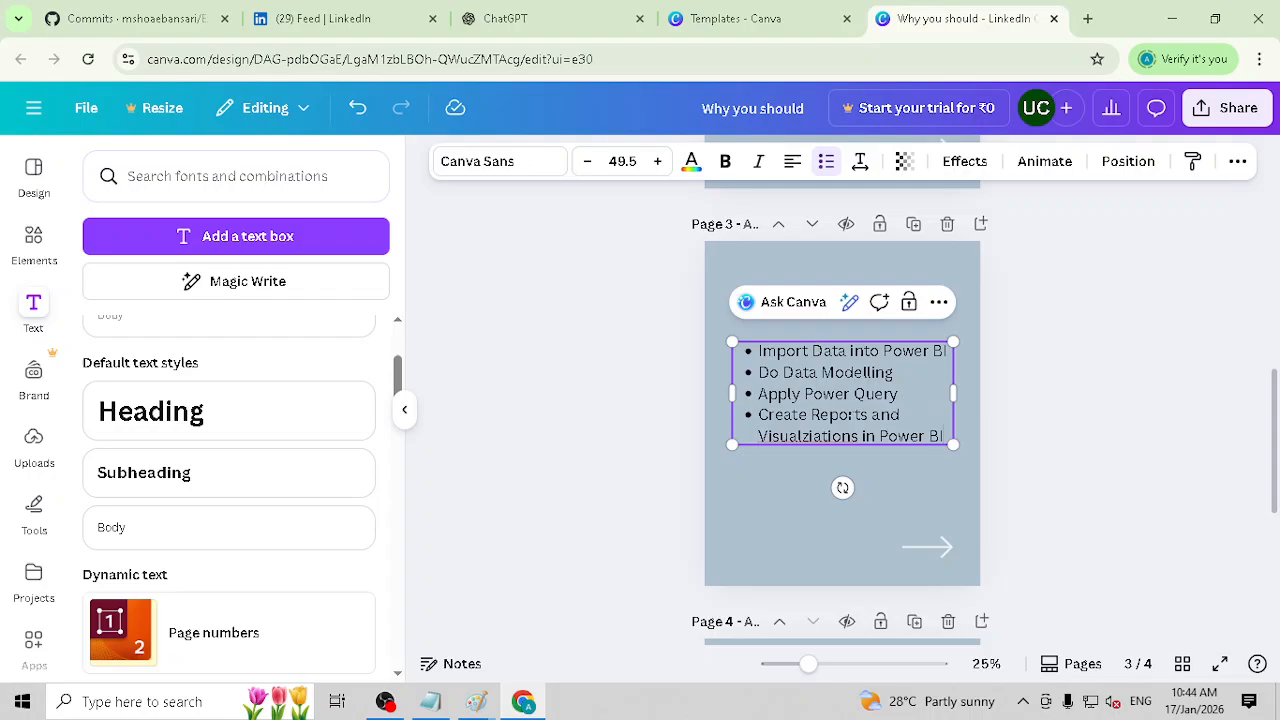
# Step: Correct the misspelled "Visualziations" in the last bullet on page 3 to "Visualizations"
pyautogui.click(688, 491)
pyautogui.click(796, 446)
pyautogui.doubleClick(826, 437)
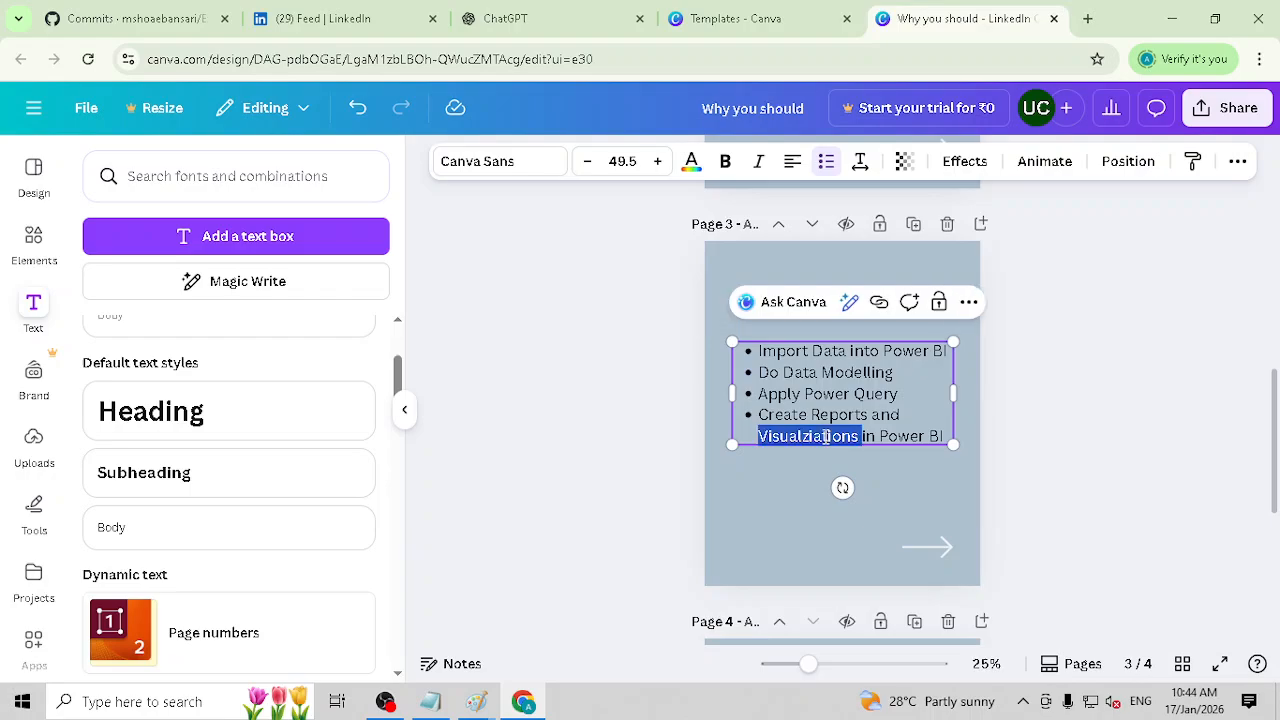
pyautogui.rightClick(812, 444)
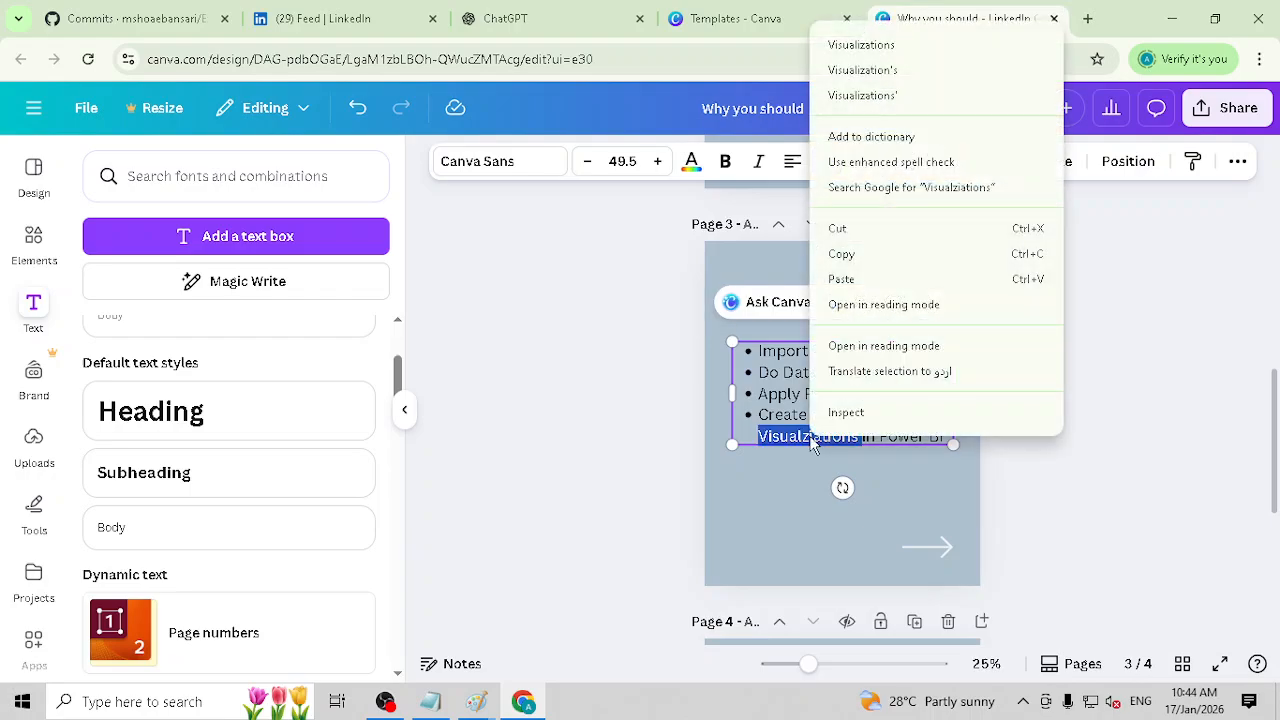
pyautogui.click(920, 44)
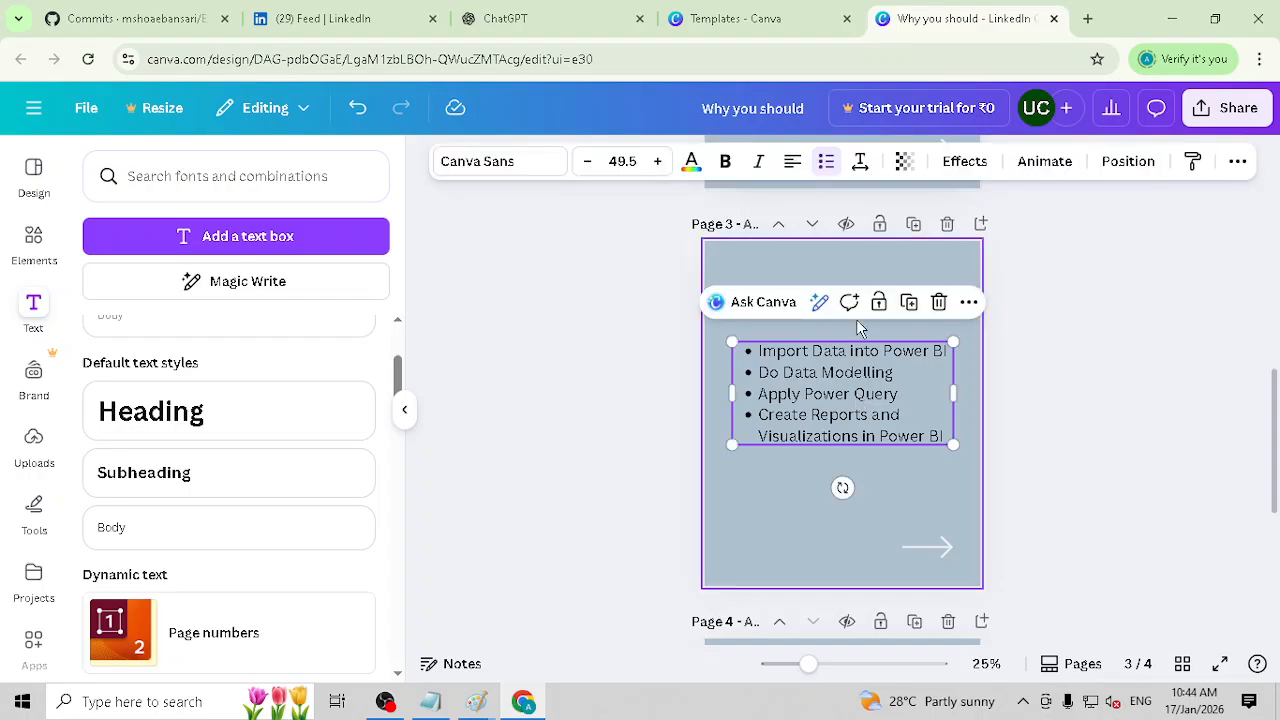
pyautogui.click(861, 303)
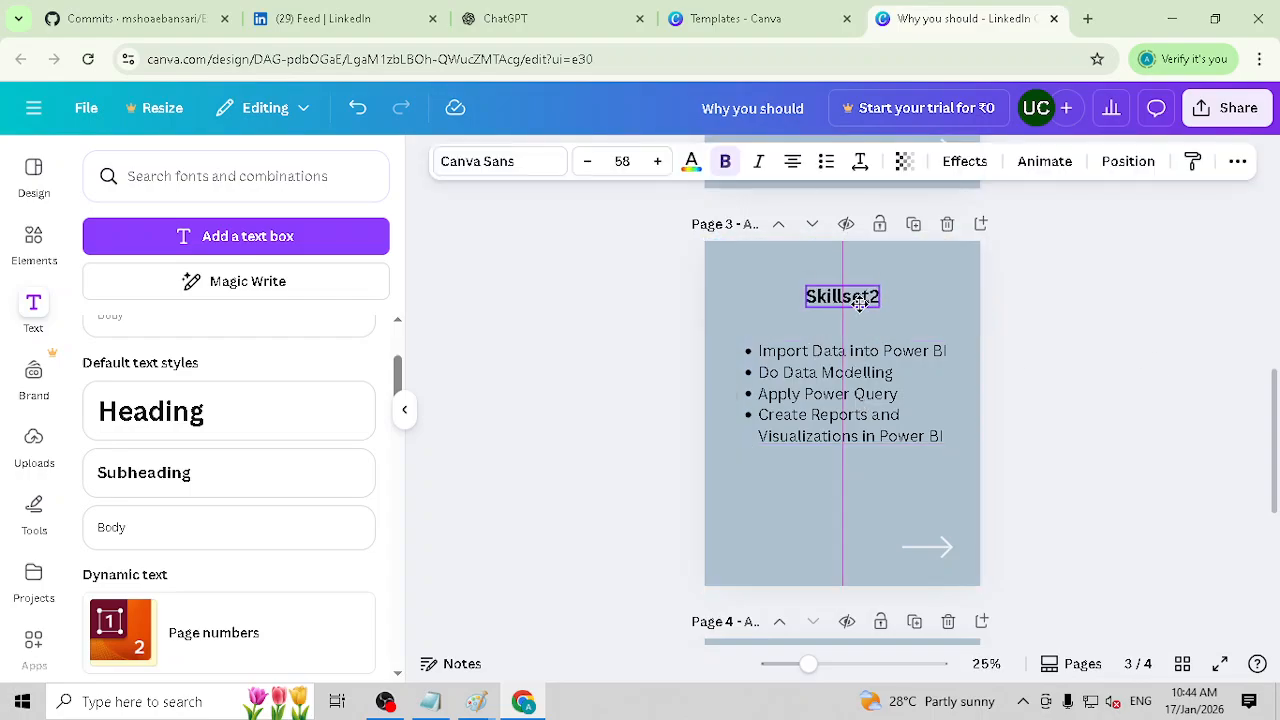
# Step: Change the heading on page 4 to "Skillset3"
pyautogui.scroll(-4, 850, 429)
pyautogui.click(843, 327)
pyautogui.doubleClick(843, 327)
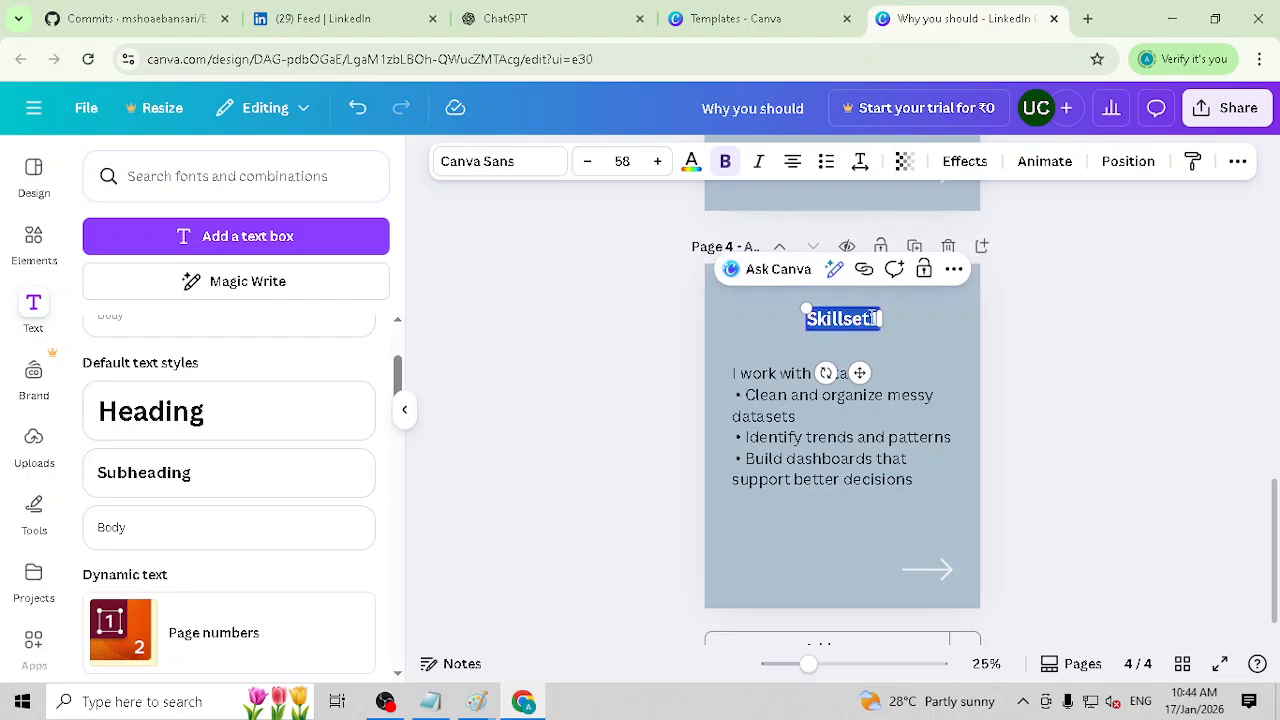
pyautogui.write('Skillset3')
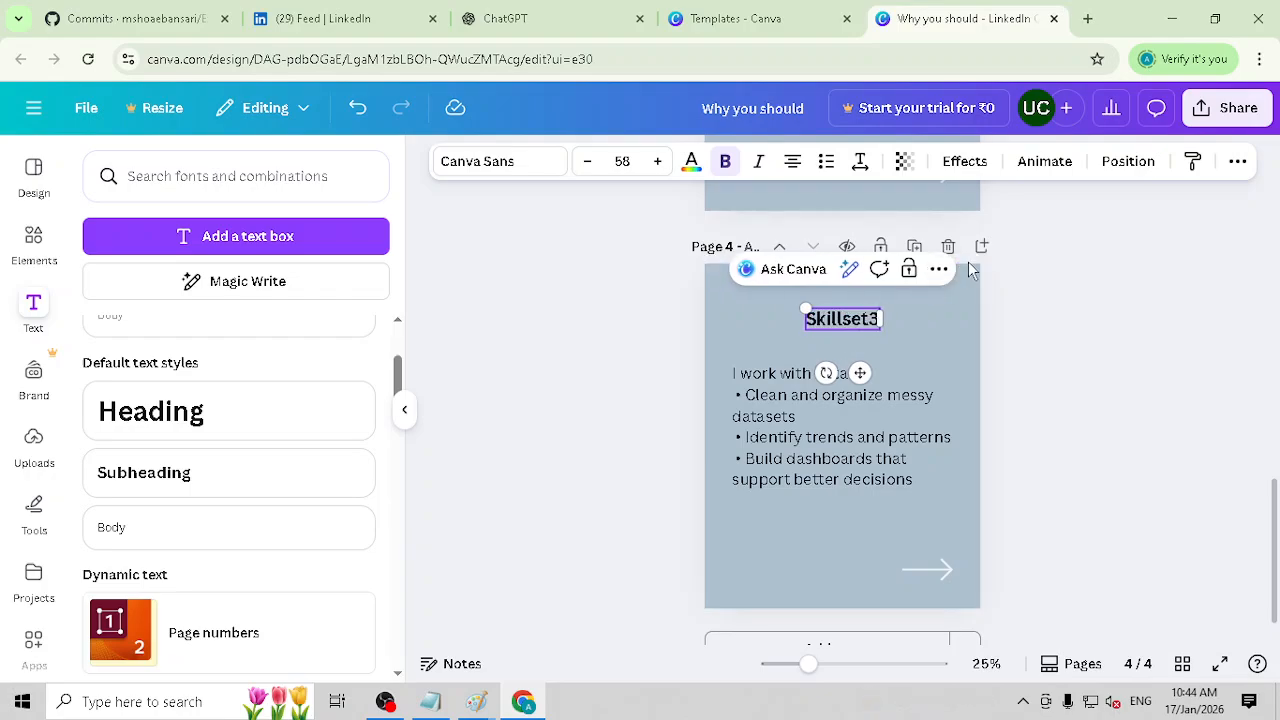
# Step: Replace the body text on page 4 with "Expert in SQL" and start a new line below it
pyautogui.click(808, 430)
pyautogui.doubleClick(795, 408)
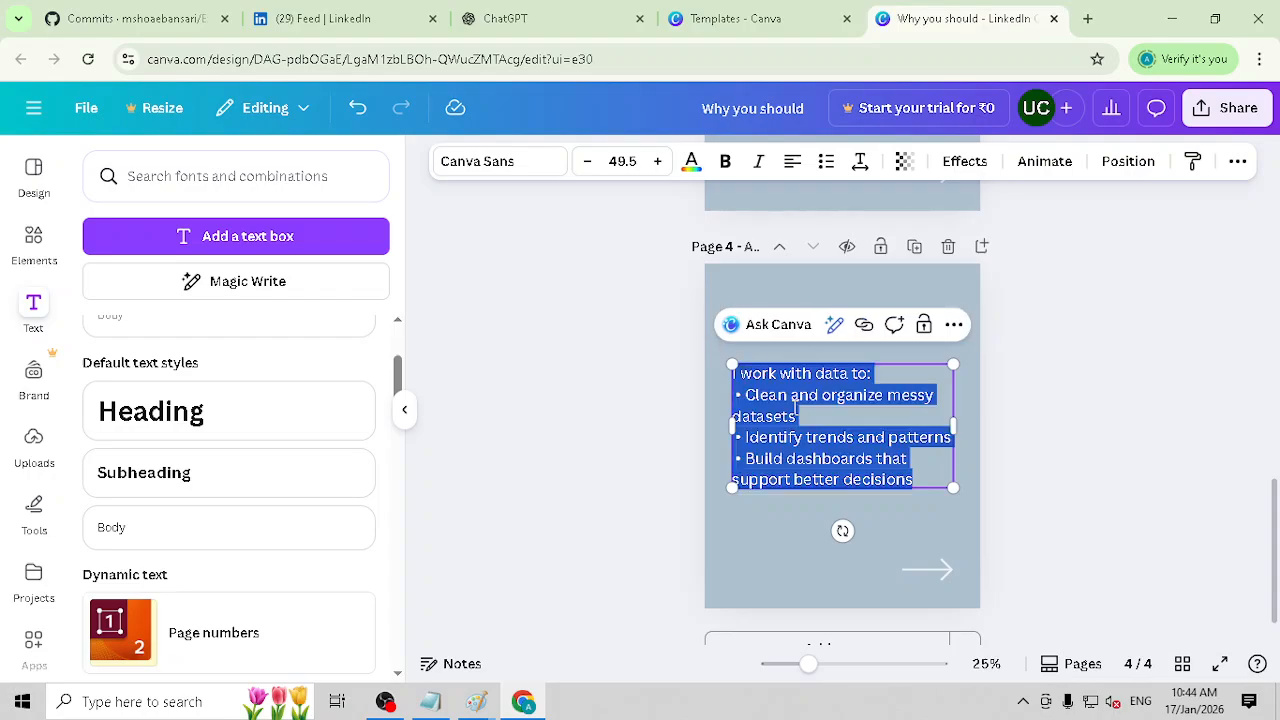
pyautogui.press('BackSpace')
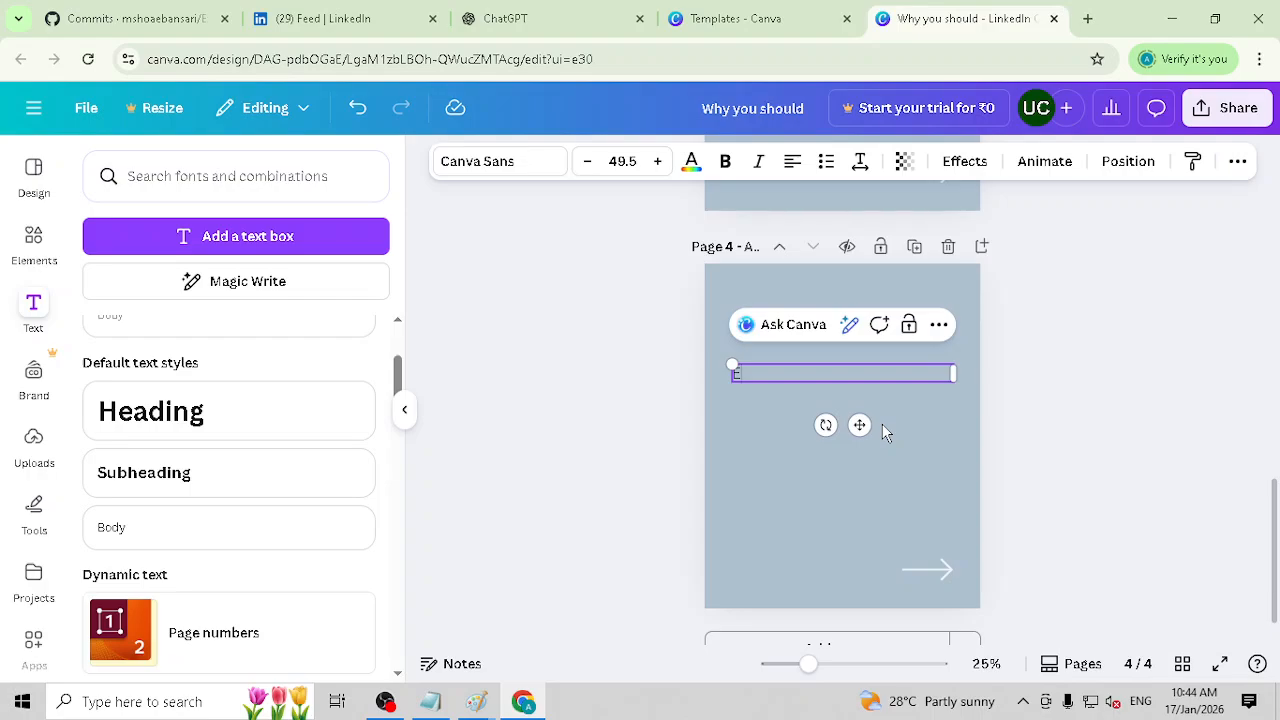
pyautogui.write('Expert in')
pyautogui.write(' SQW')
pyautogui.press('Return')
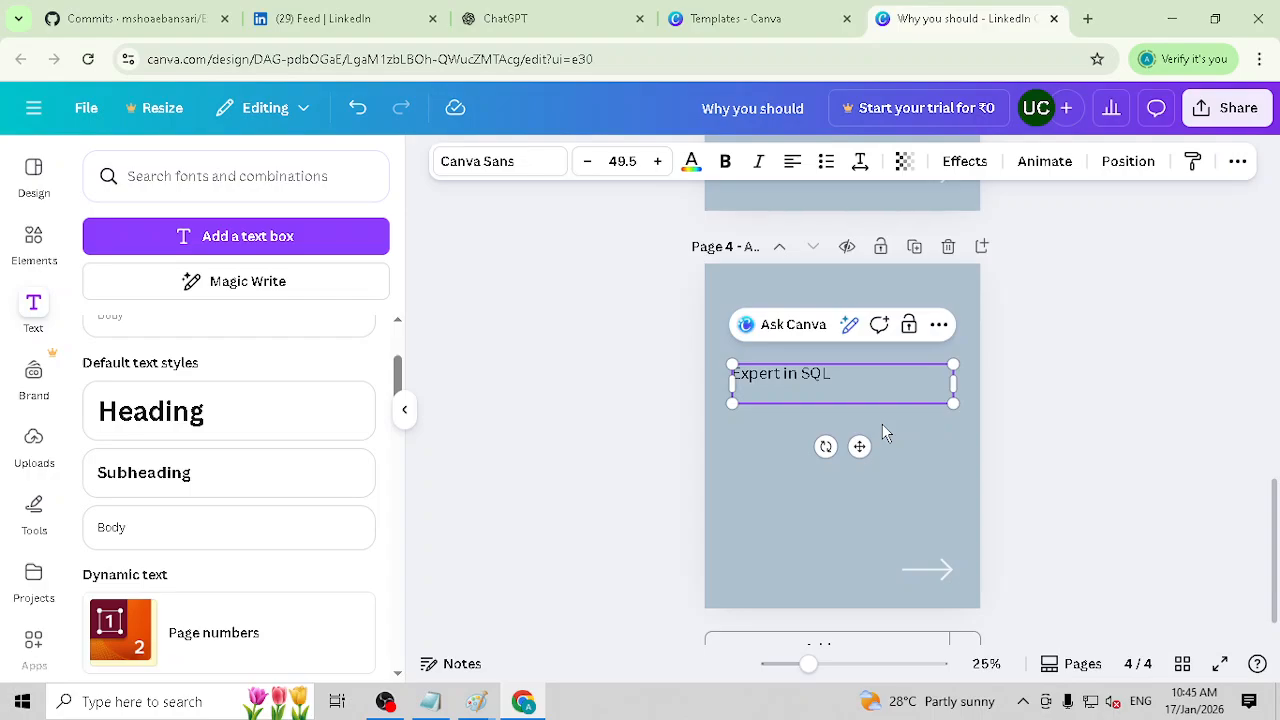
# Step: Add the lines "Perform CRUD operations" and "Simple Queries" below "Expert in SQL" on page 4
pyautogui.write('Perform CRUD')
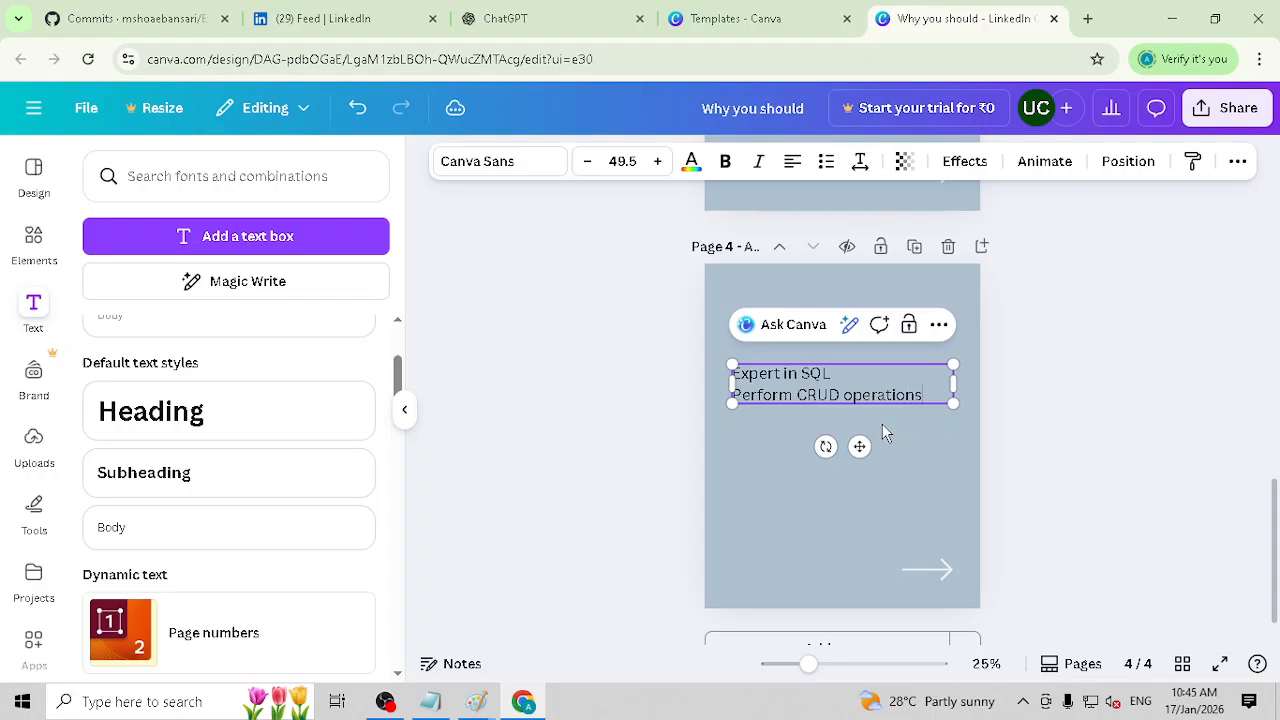
pyautogui.write(' operations')
pyautogui.press('Return')
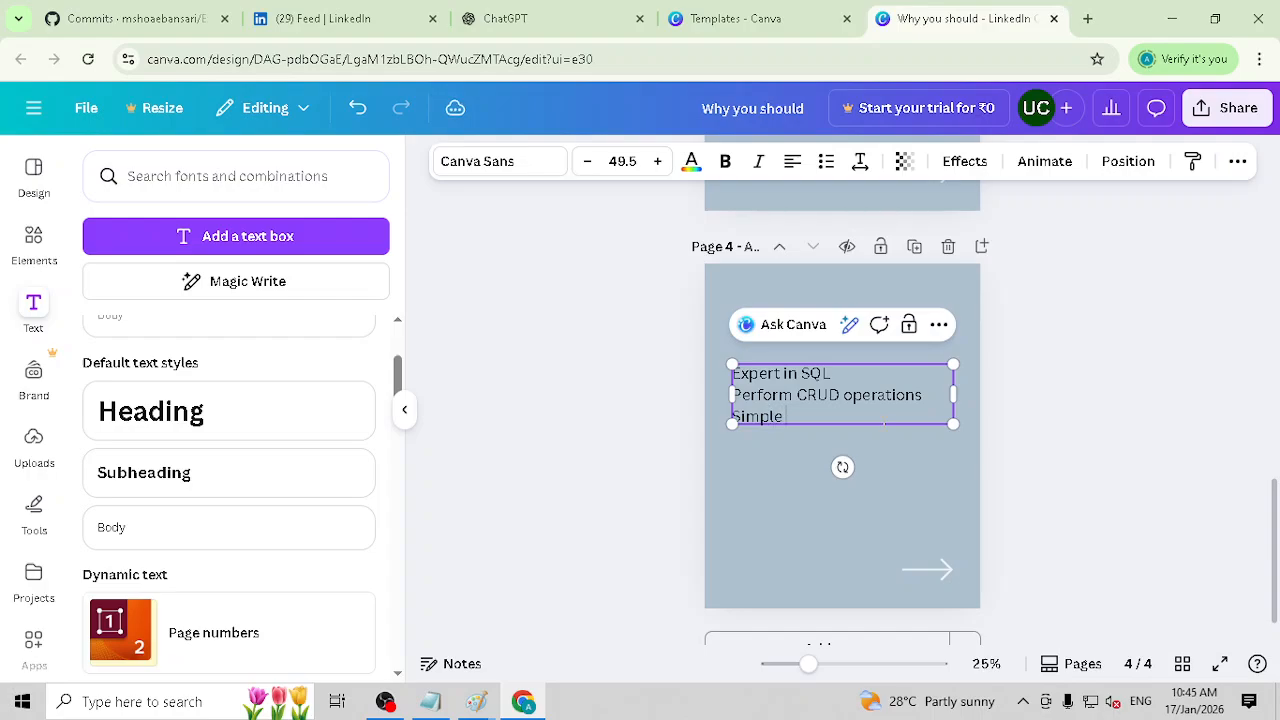
pyautogui.write('Simple Queries')
pyautogui.press('Return')
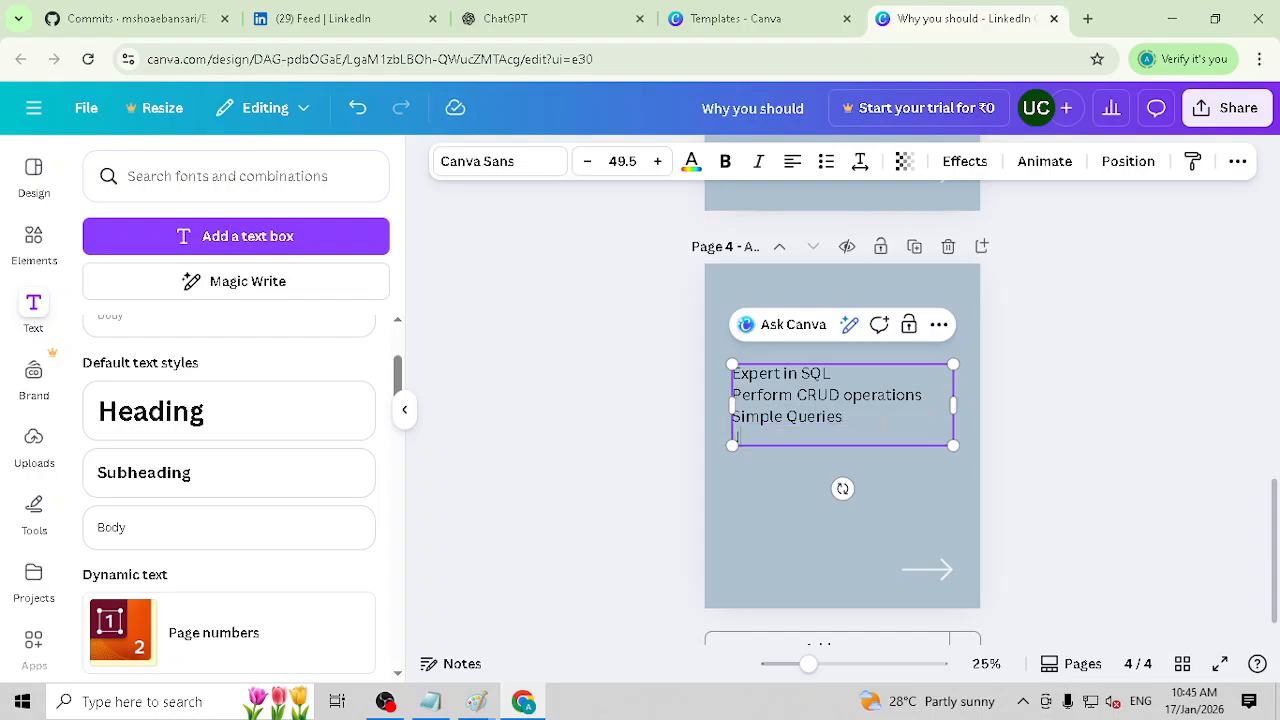
# Step: Add the line "Jon Queries" to the page 4 body text, fixing the typos in "Queries"
pyautogui.write('Jon QWue')
pyautogui.write('e')
pyautogui.write('ueroie')
pyautogui.press('Left')
pyautogui.press('Left')
pyautogui.press('Left')
pyautogui.press('BackSpace')
pyautogui.press('Right')
pyautogui.press('Right')
pyautogui.press('Right')
pyautogui.press('Return')
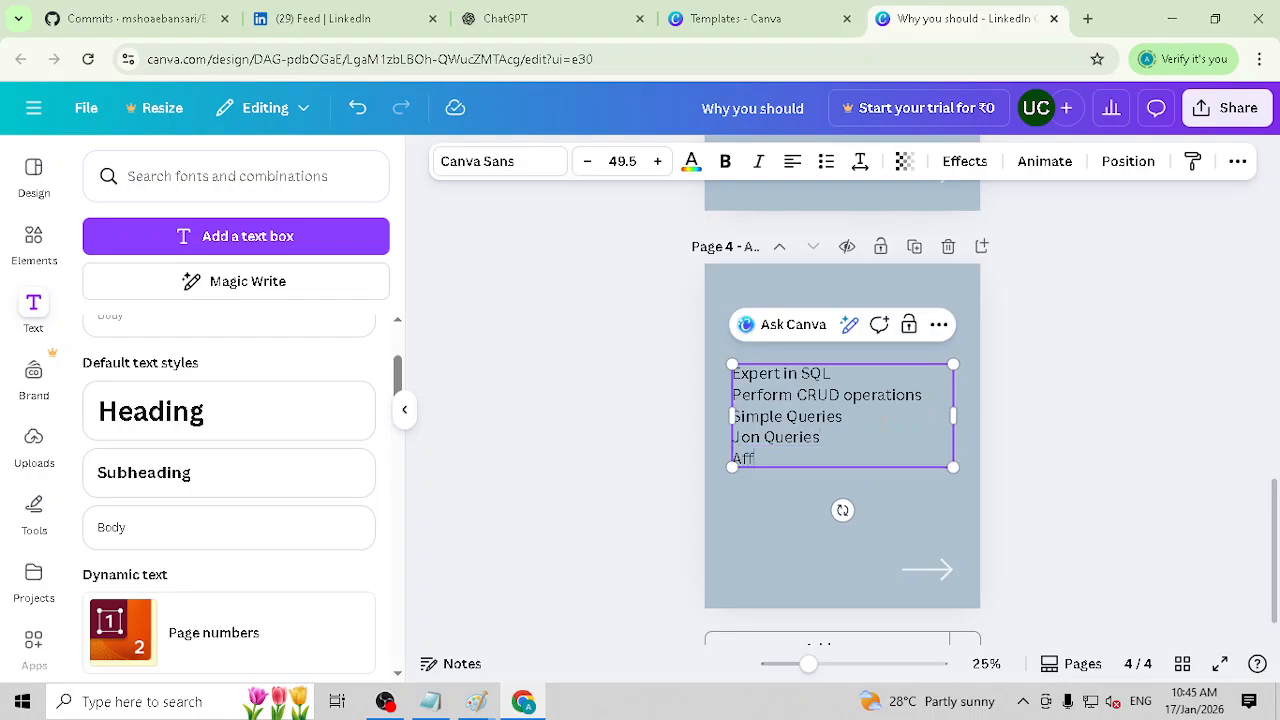
# Step: Add the line "Aggregations" as the last skill in the page 4 body text
pyautogui.press('BackSpace')
pyautogui.press('BackSpace')
pyautogui.write('ggregations')
pyautogui.press('Return')
pyautogui.write('amnd')
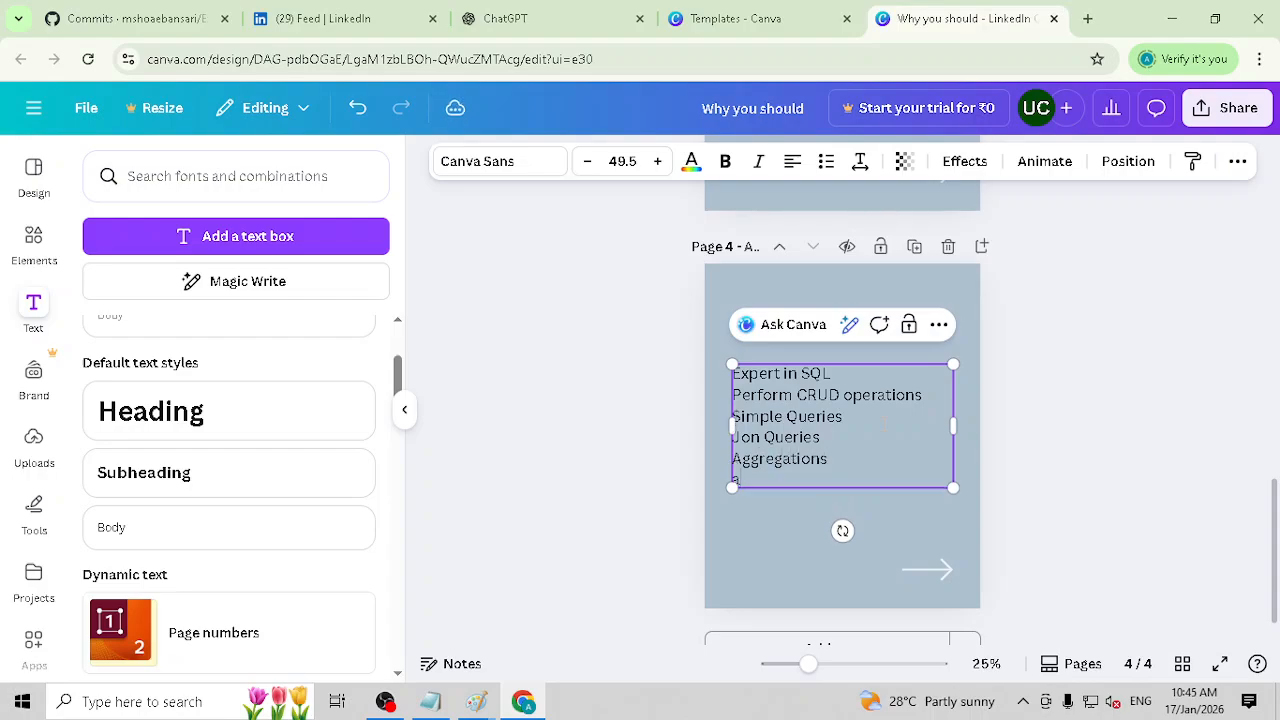
pyautogui.press('BackSpace')
pyautogui.press('BackSpace')
# Step: Format the lines from "Perform CRUD operations" to "Aggregations" on page 4 as a bulleted list
pyautogui.press('Up')
pyautogui.hotkey('shift', 'End')
pyautogui.press('Up')
pyautogui.hotkey('shift', 'End')
pyautogui.press('Up')
pyautogui.hotkey('shift', 'End')
pyautogui.press('Up')
pyautogui.hotkey('shift', 'Down')
pyautogui.hotkey('shift', 'Down')
pyautogui.press('Down')
pyautogui.hotkey('shift', 'Down')
pyautogui.hotkey('shift', 'Down')
pyautogui.hotkey('shift', 'Down')
pyautogui.hotkey('shift', 'Down')
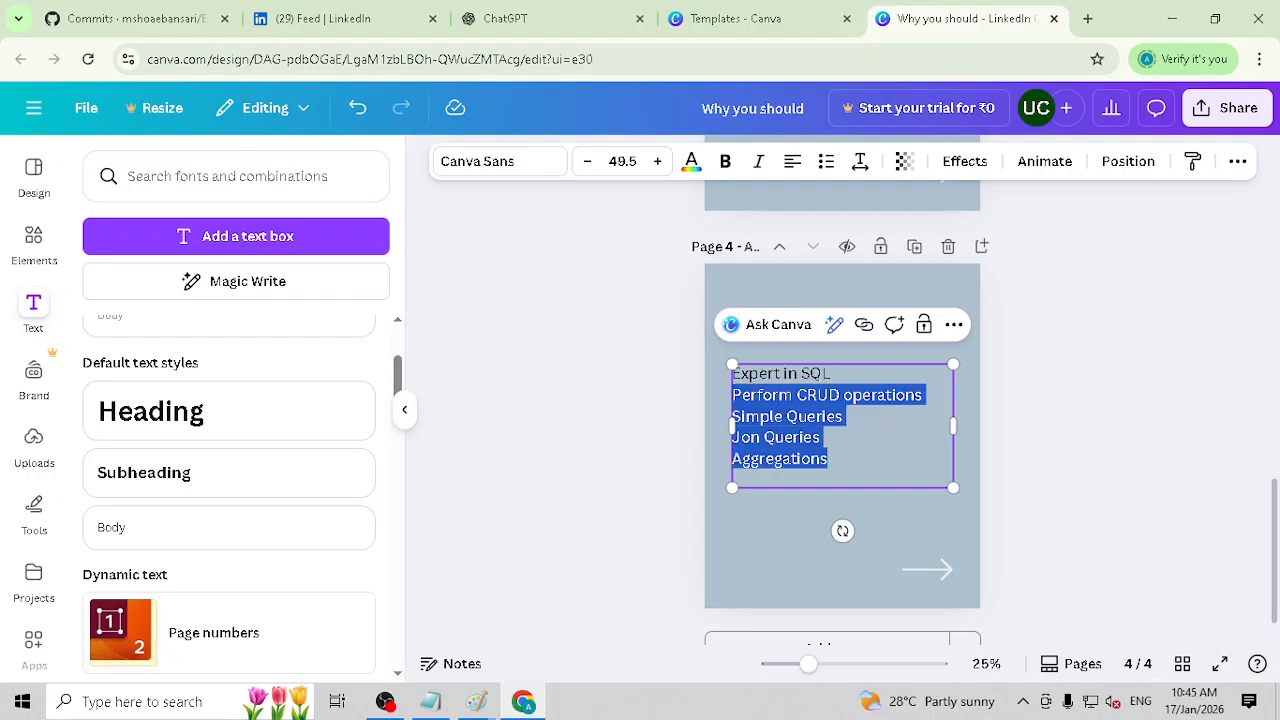
pyautogui.click(826, 161)
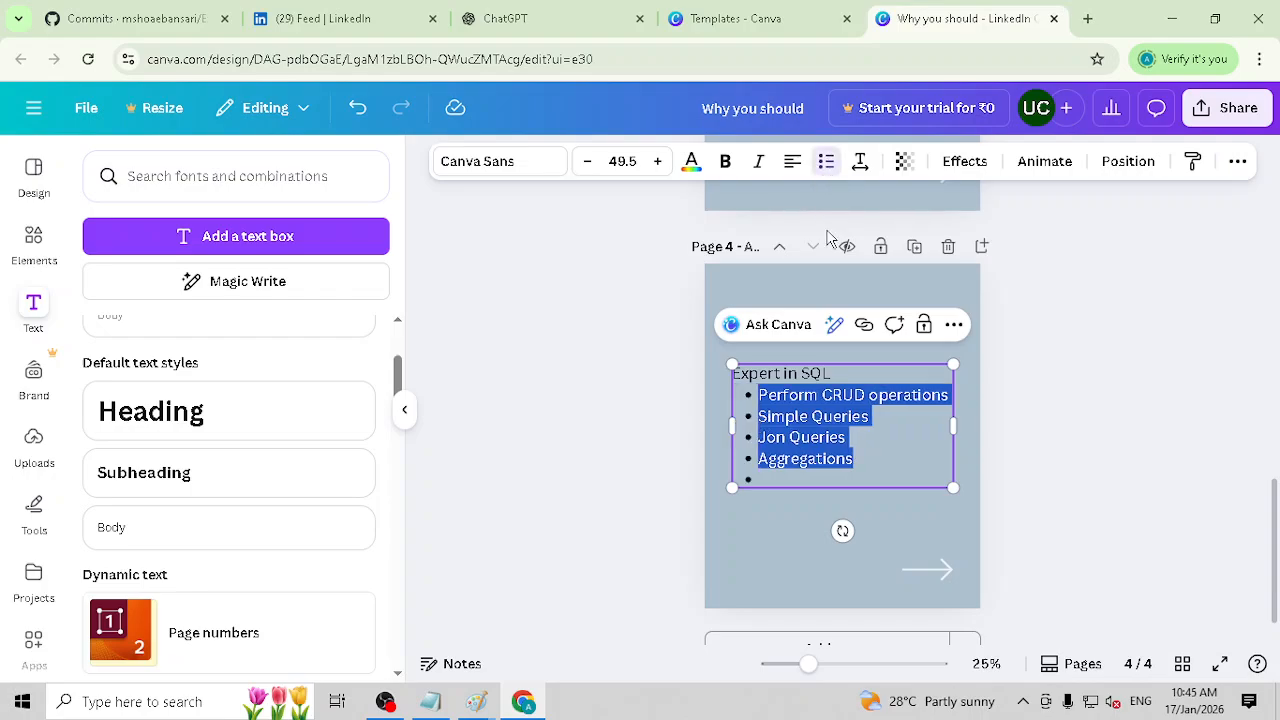
# Step: Correct "Jon" to "Join" in the page 4 list, extend the last item to "Aggregations and Filters" and remove the empty bullet
pyautogui.press('Right')
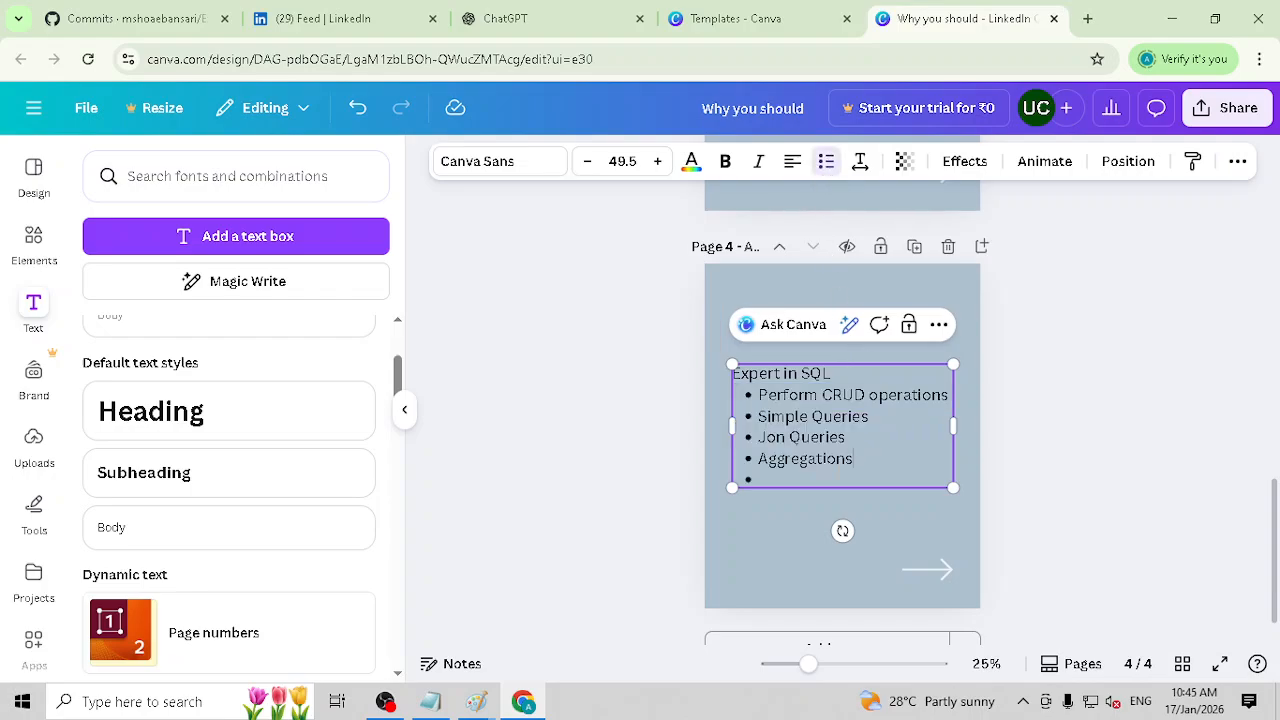
pyautogui.press('BackSpace')
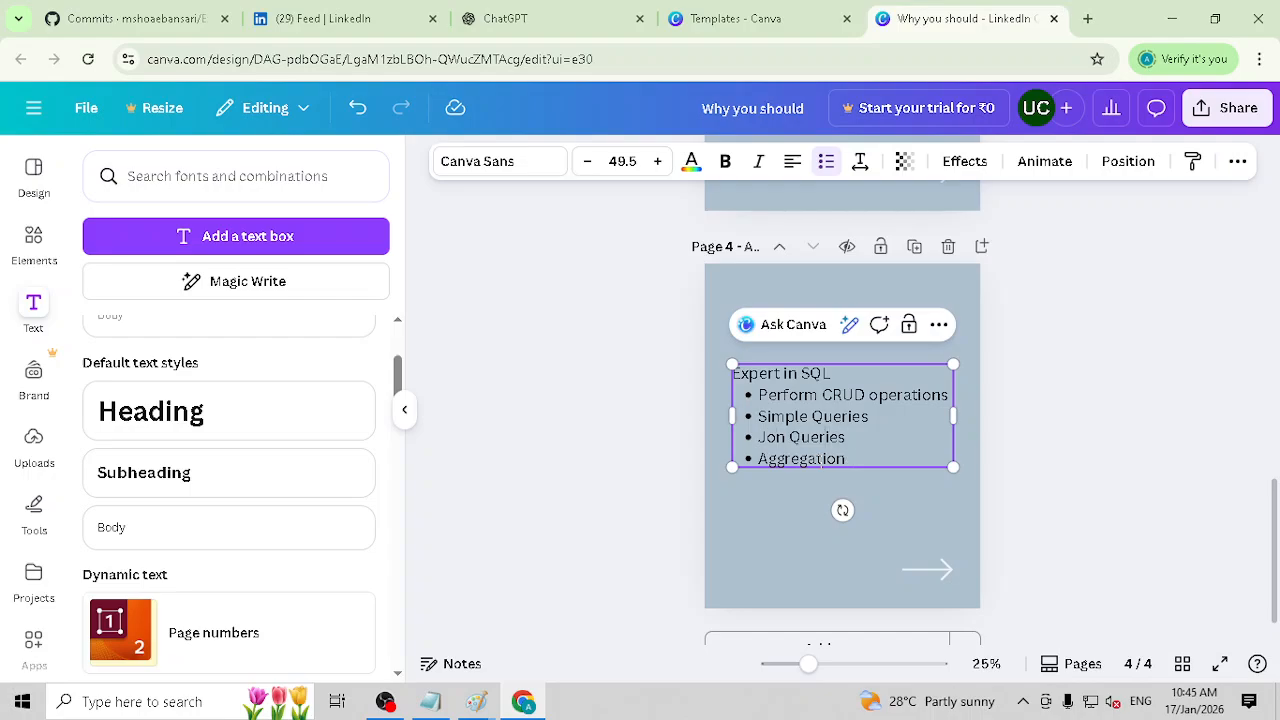
pyautogui.write('ions and Filters')
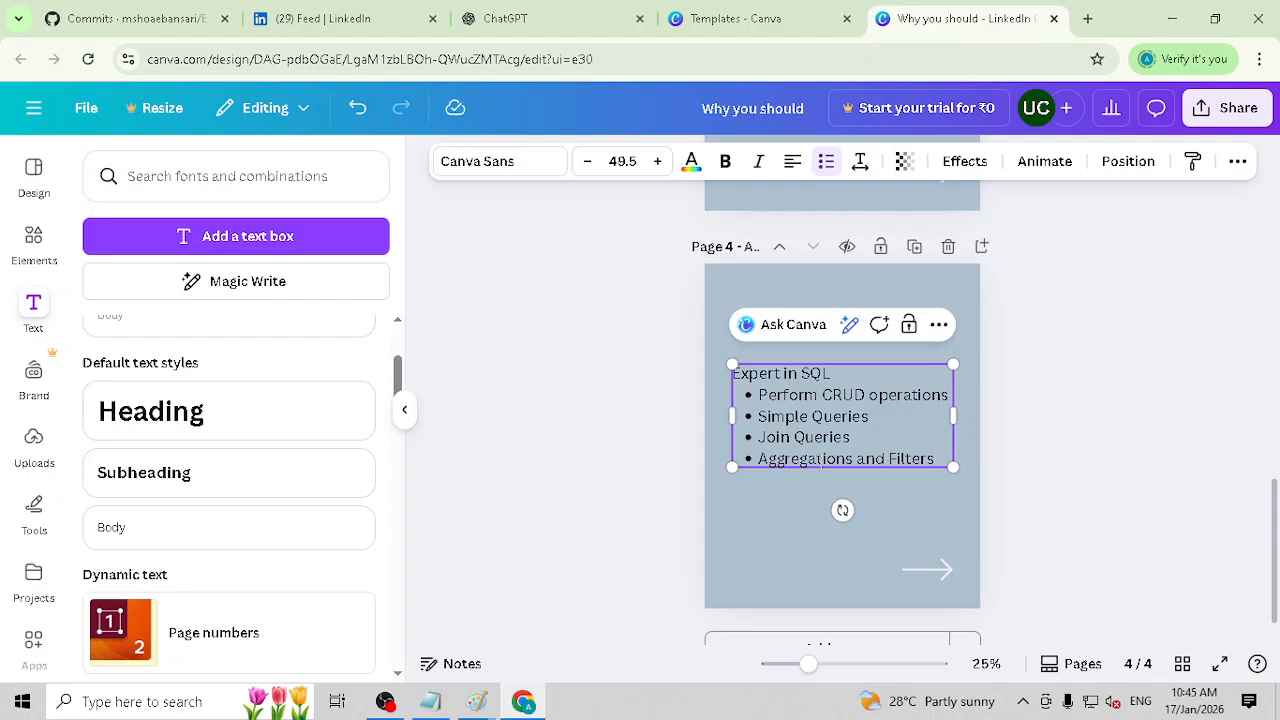
pyautogui.click(1028, 457)
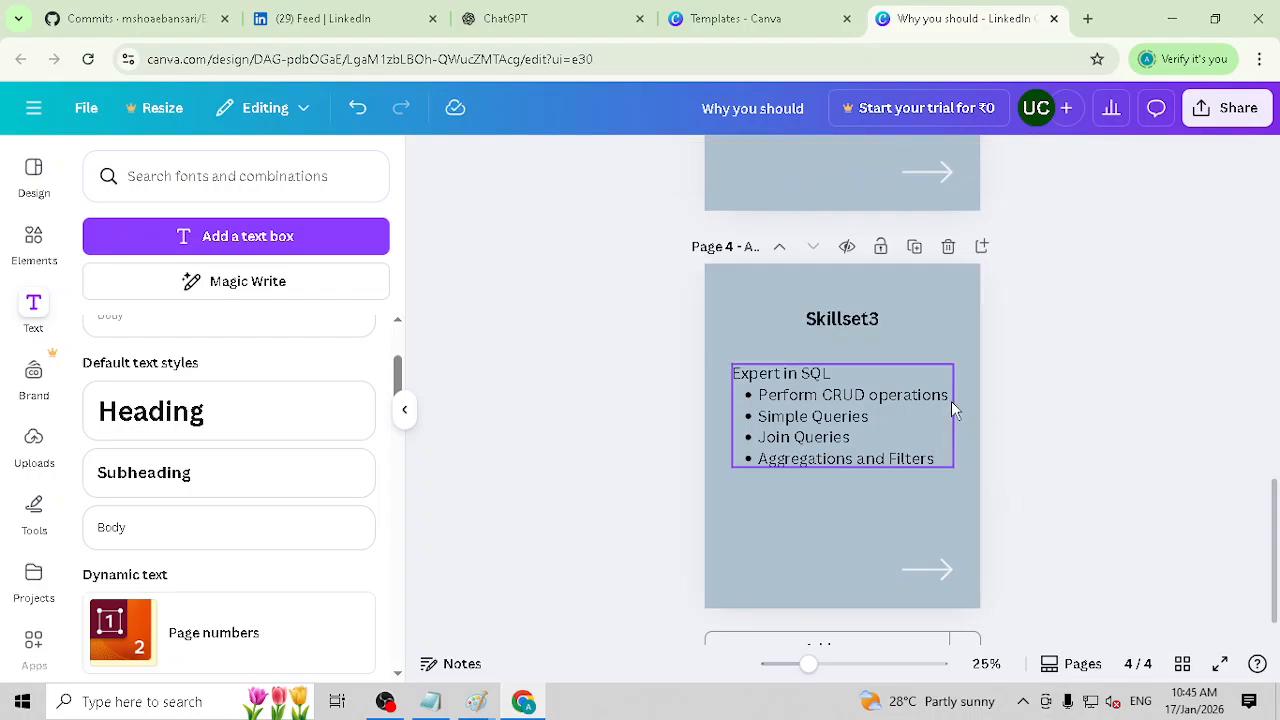
# Step: Duplicate page 4, the SQL skillset page, to create page 5
pyautogui.scroll(-1, 951, 401)
pyautogui.scroll(10, 890, 504)
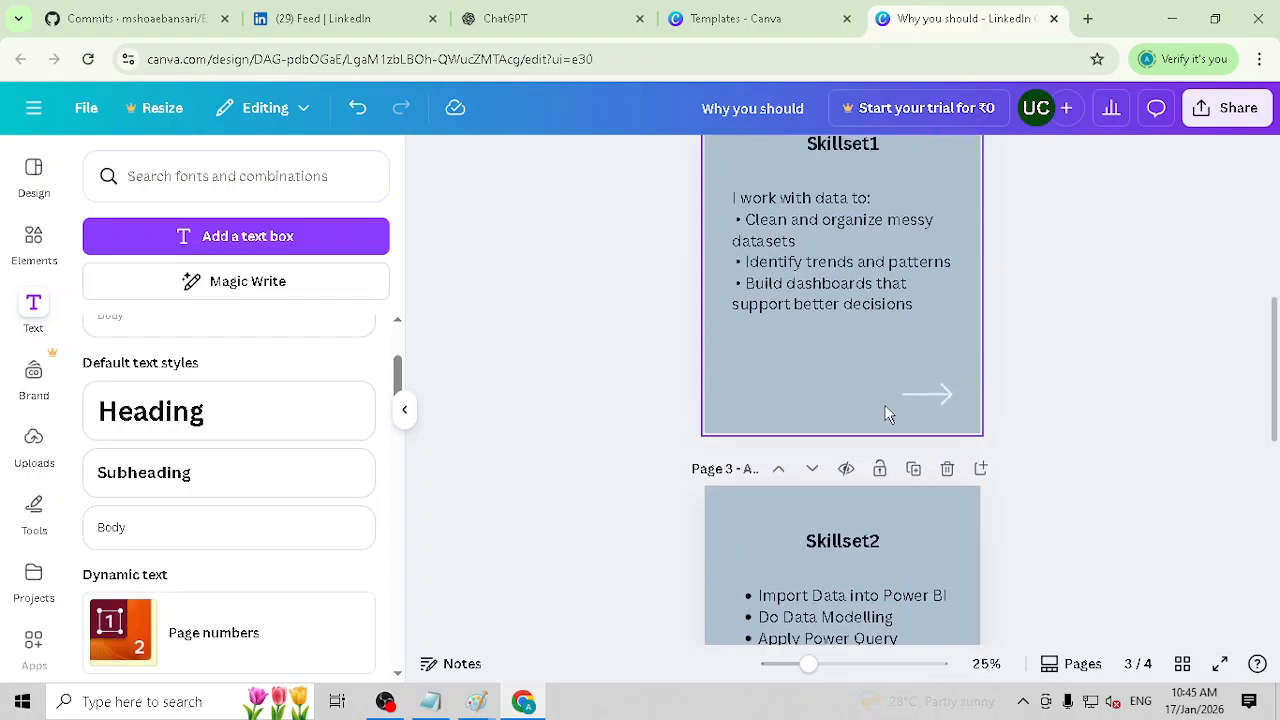
pyautogui.scroll(-10, 883, 400)
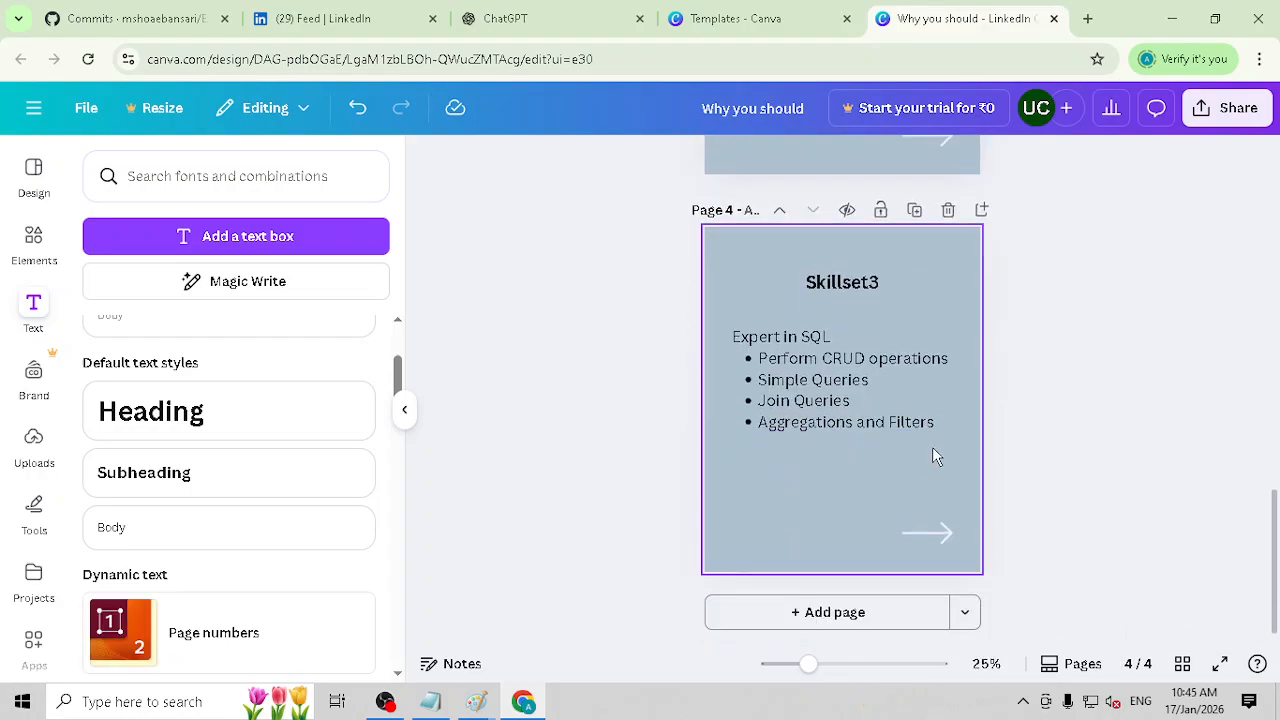
pyautogui.click(963, 301)
pyautogui.click(914, 210)
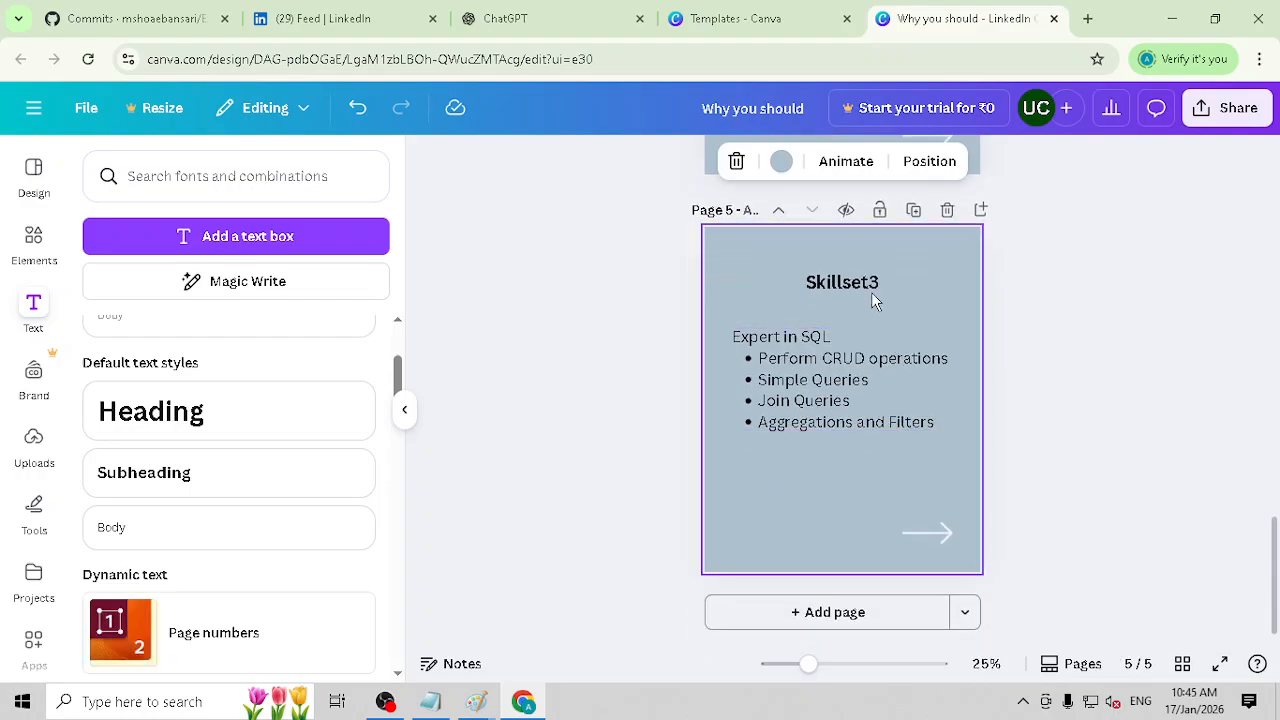
# Step: Change the heading on page 5 to "Skillset4"
pyautogui.click(872, 289)
pyautogui.doubleClick(875, 286)
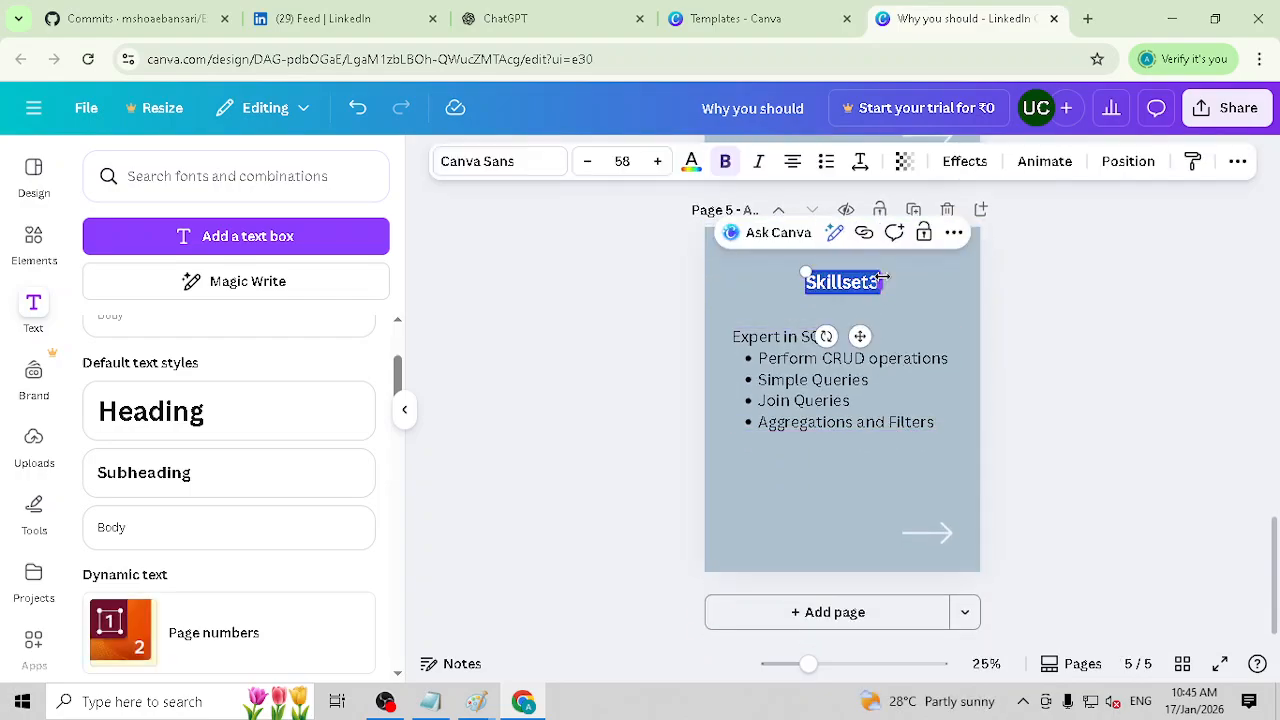
pyautogui.press('Right')
pyautogui.press('BackSpace')
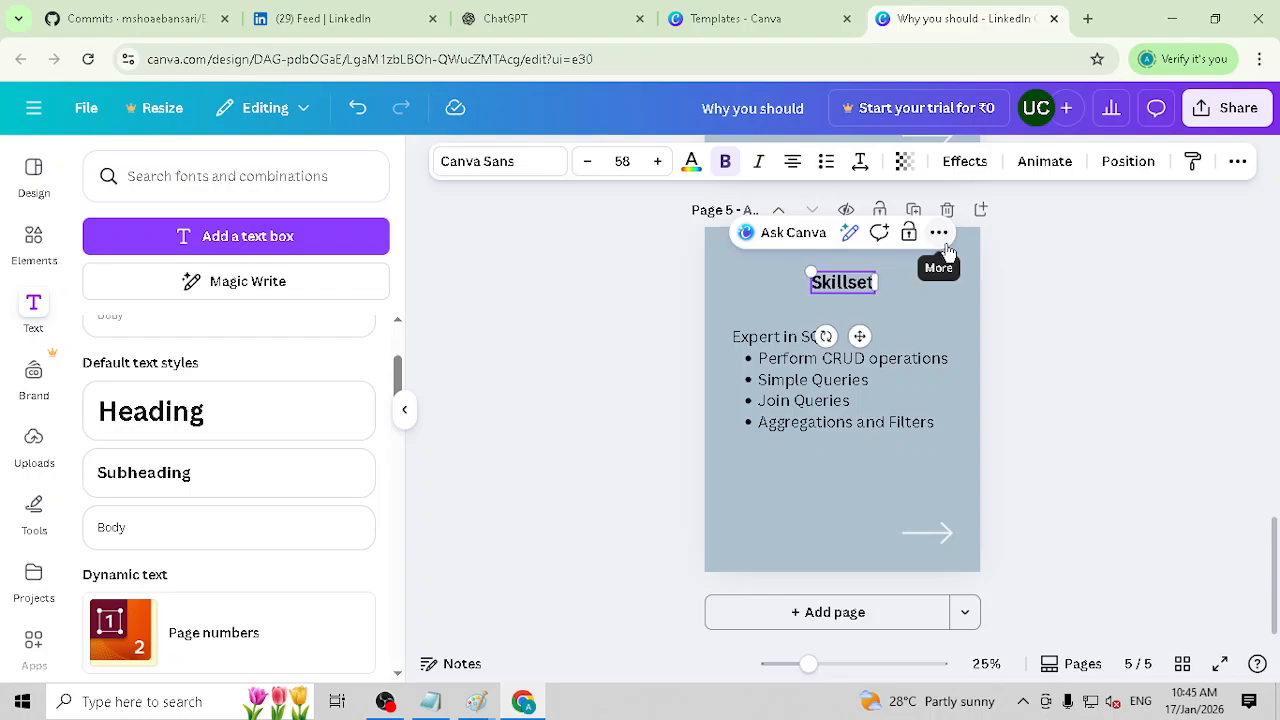
pyautogui.write('4')
# Step: Replace the line "Expert in SQL" on page 5 with the bullet "Use Python for Data Analysis"
pyautogui.tripleClick(761, 341)
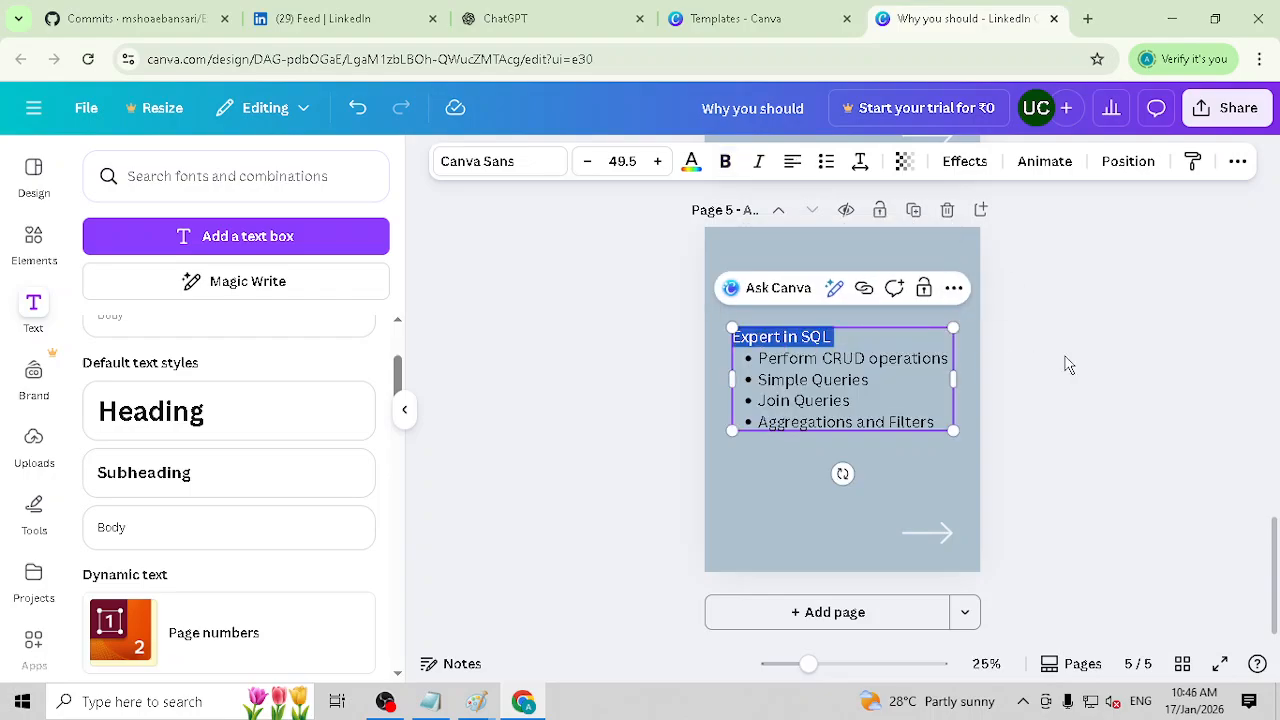
pyautogui.click(1120, 357)
pyautogui.tripleClick(780, 338)
pyautogui.write('Use Py')
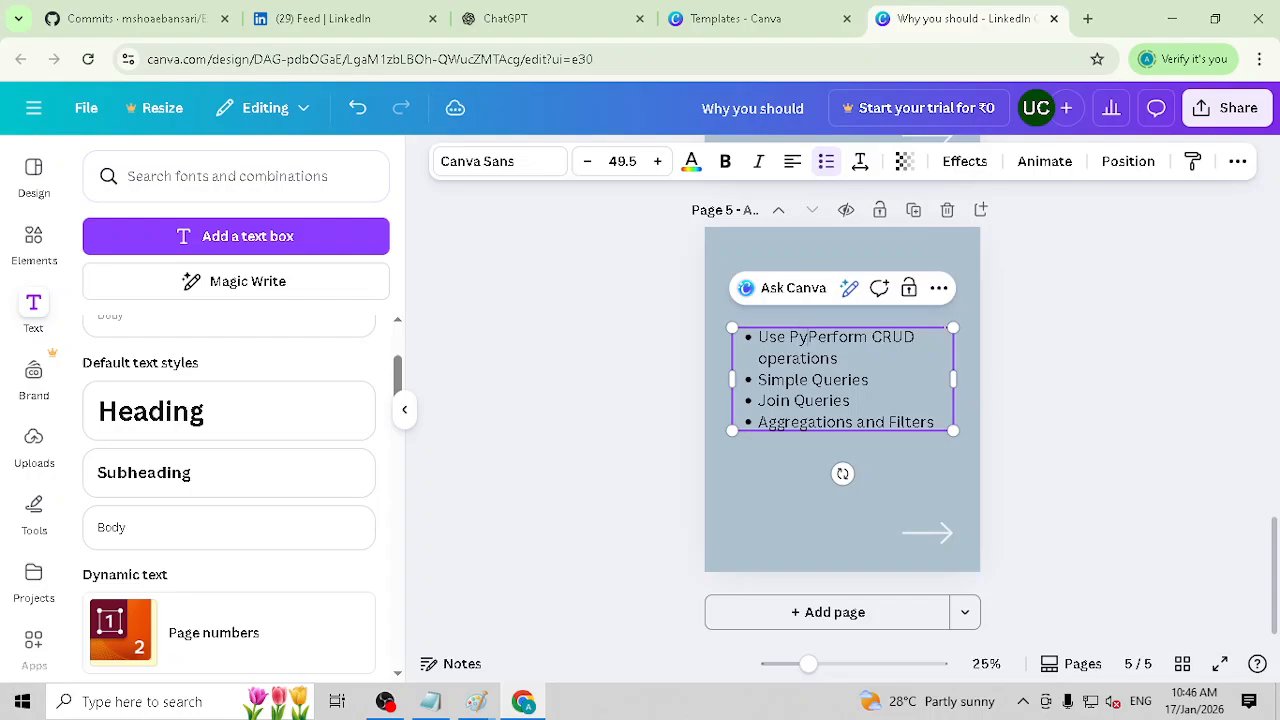
pyautogui.write('thon for Data')
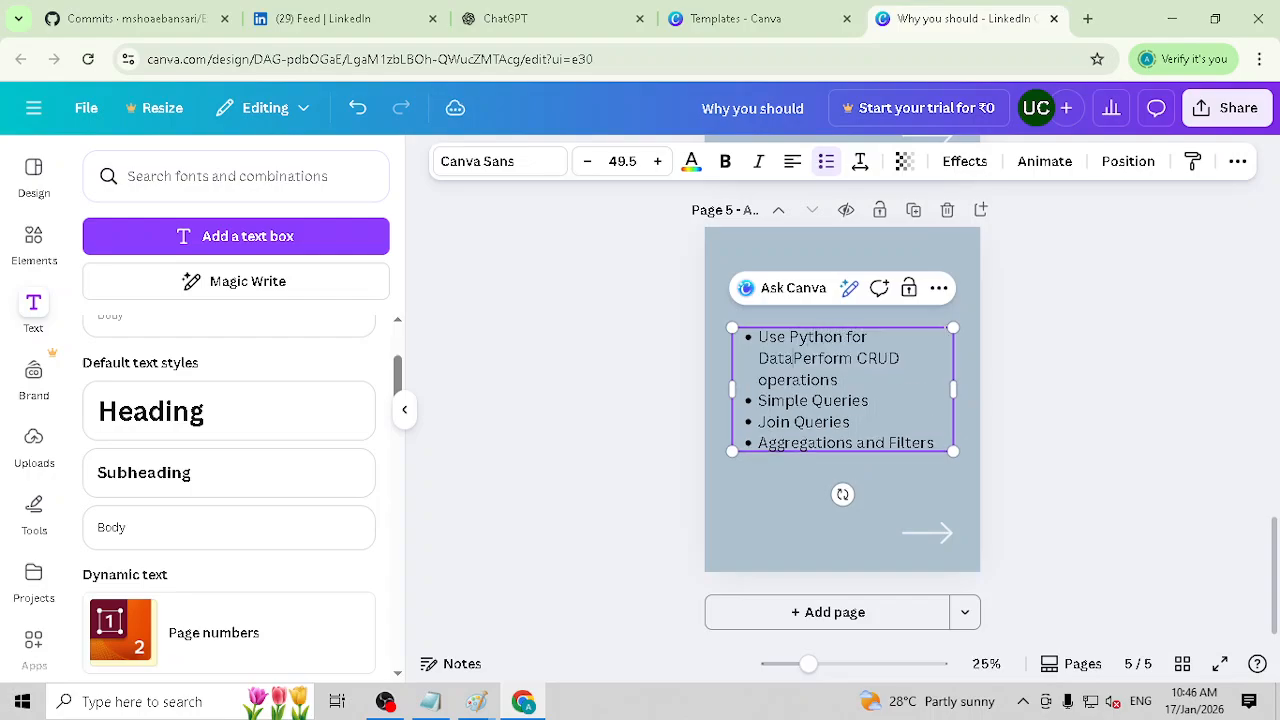
pyautogui.write(' Analysis')
pyautogui.press('Return')
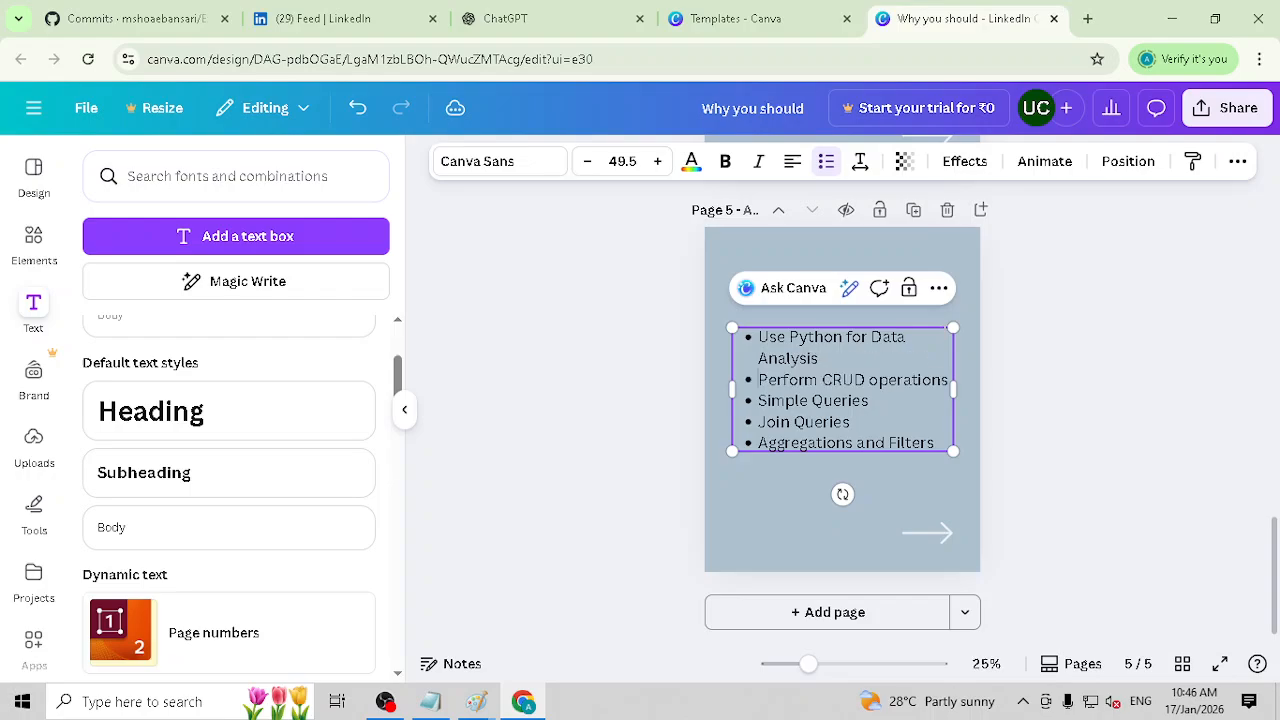
# Step: Replace the SQL bullets on page 5 with "Pandas", "Numpy" and "Matplotlib"
pyautogui.hotkey('shift', 'Down')
pyautogui.hotkey('shift', 'Down')
pyautogui.hotkey('shift', 'Down')
pyautogui.hotkey('shift', 'Down')
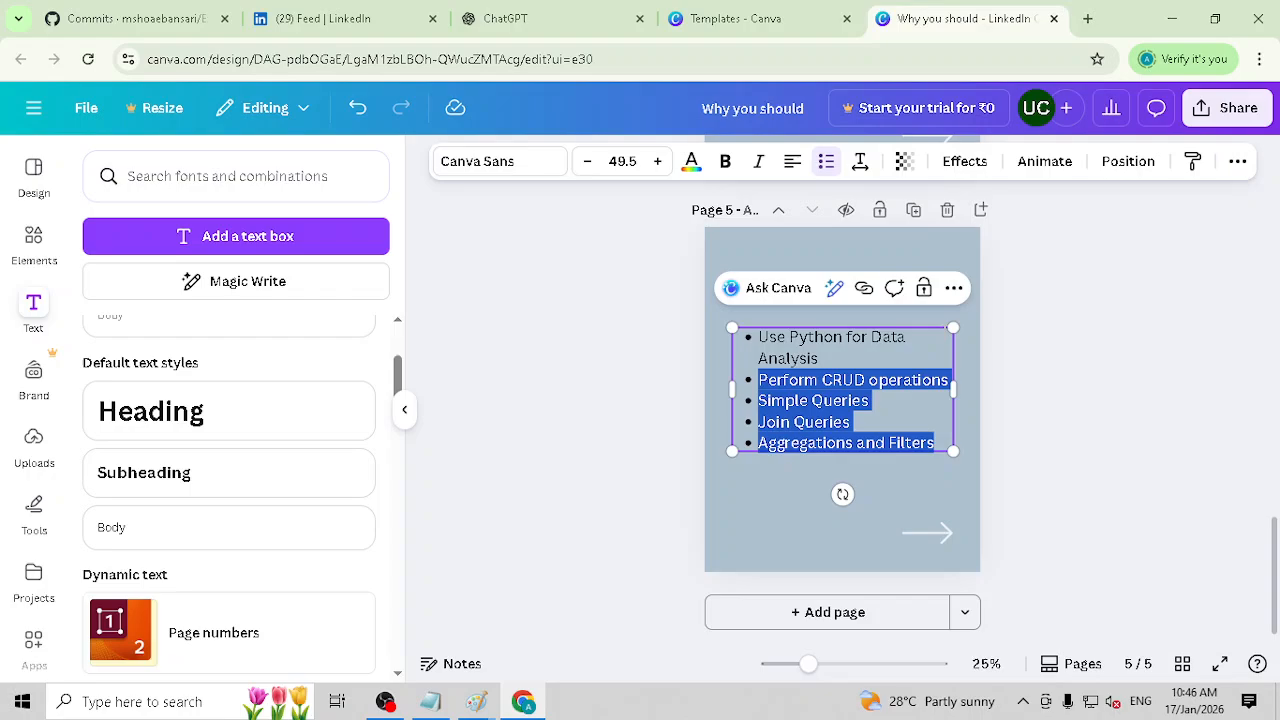
pyautogui.write('Pandas')
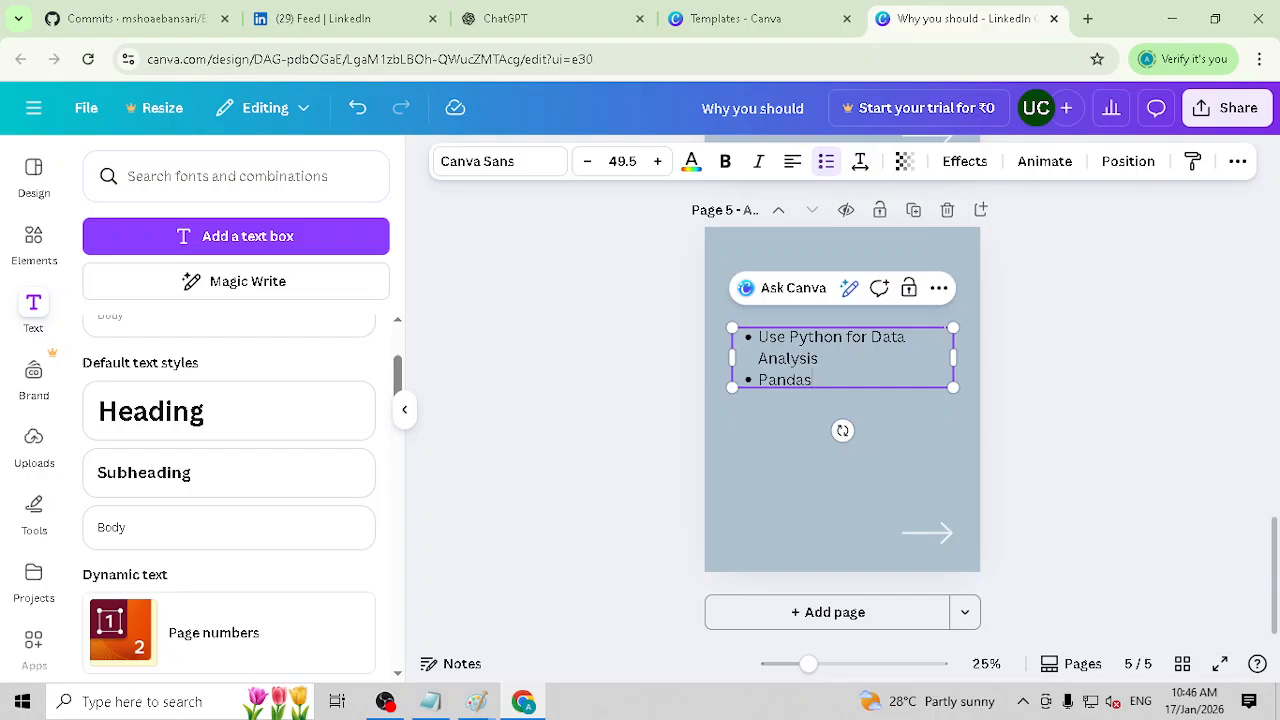
pyautogui.press('Return')
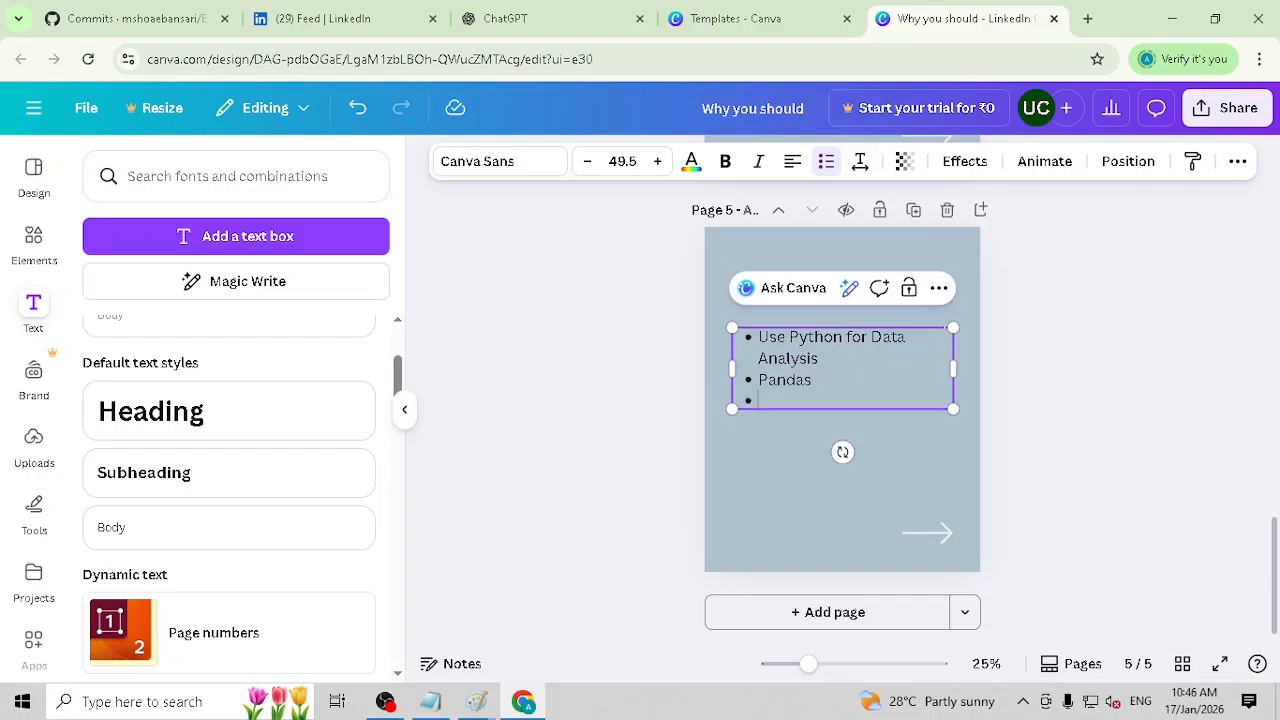
pyautogui.write('Numpy')
pyautogui.press('Return')
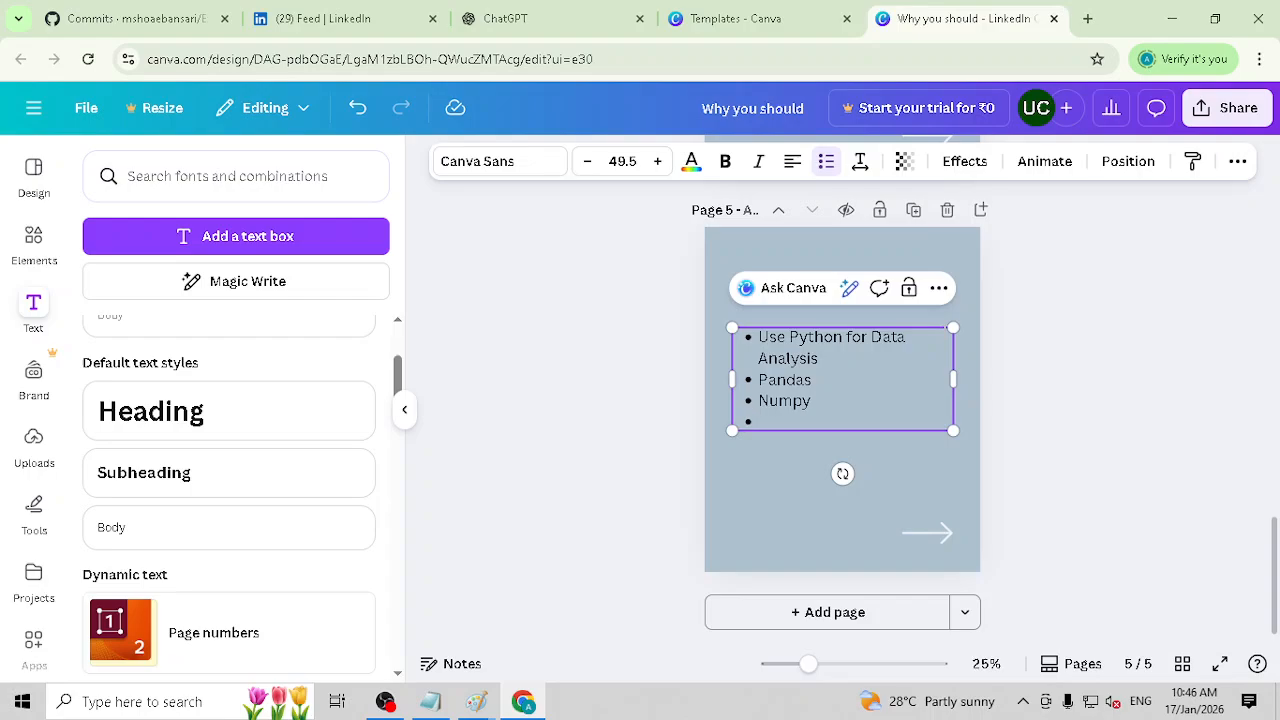
pyautogui.write('Matplotl')
pyautogui.write('nd ')
pyautogui.write('Use')
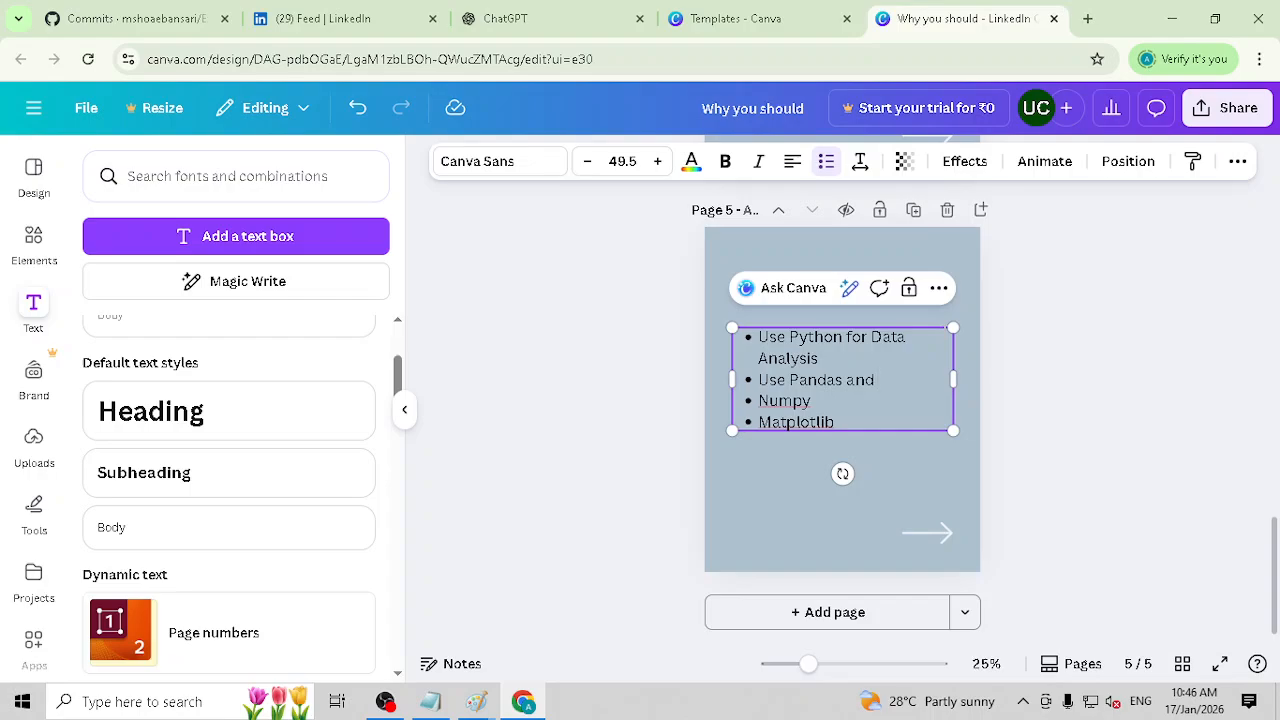
# Step: Merge the "Pandas" and "Numpy" bullets into one reading "Use Pandas and Numpy"
pyautogui.press('BackSpace')
# Step: Extend the Pandas and Numpy bullet with "for Performing Large Dataset Analysis", fixing the typo in "Dataset"
pyautogui.write('for Perfo')
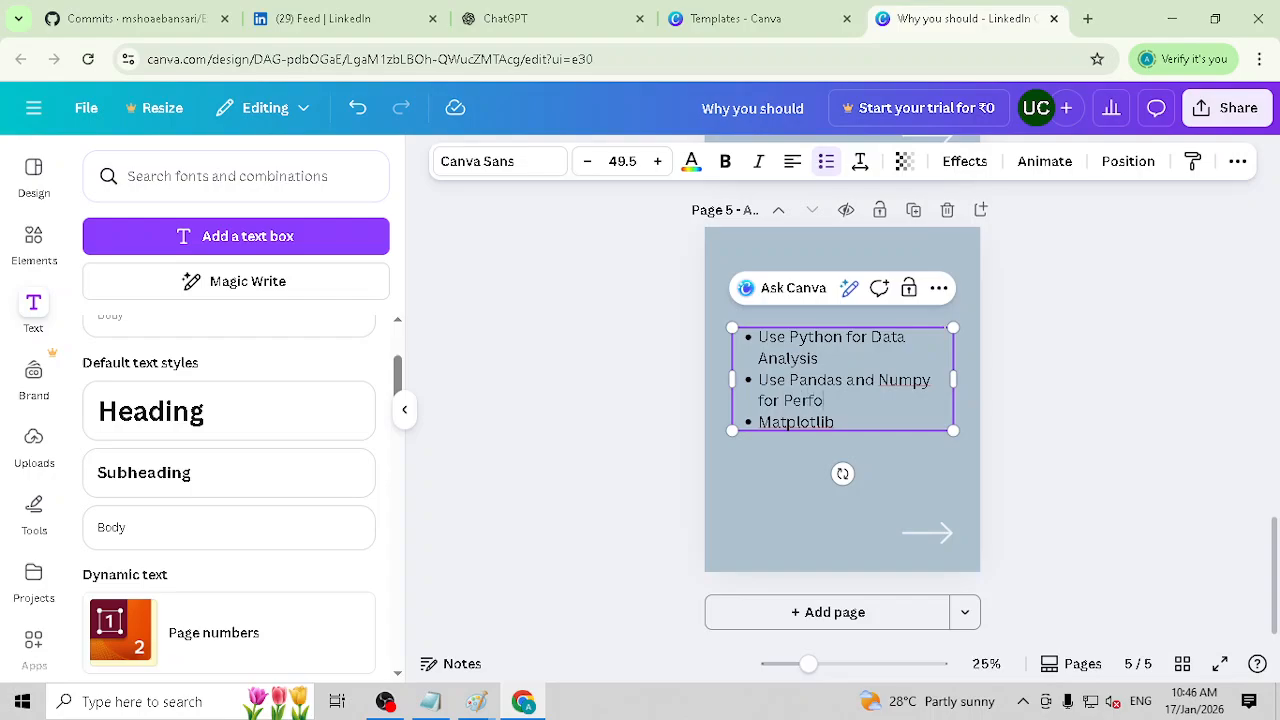
pyautogui.write('rming Large Datasset')
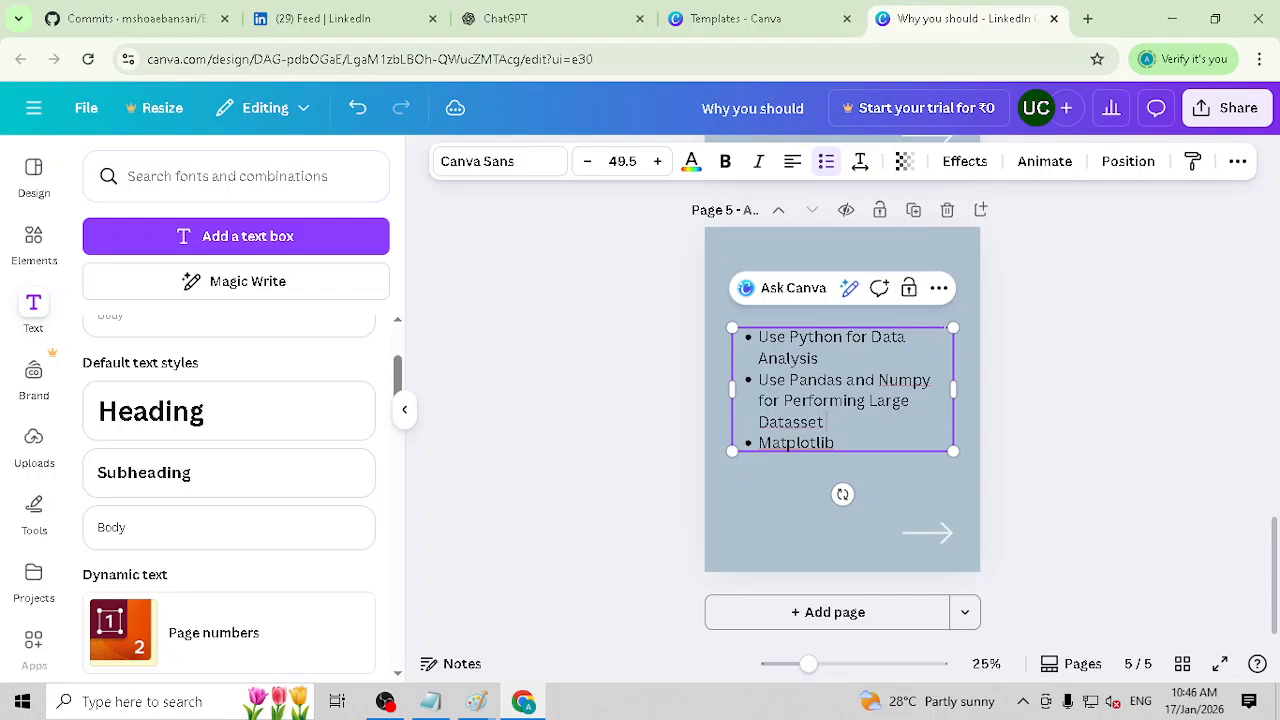
pyautogui.press('Left')
pyautogui.press('BackSpace')
pyautogui.press('Right')
pyautogui.press('Right')
pyautogui.write('Anal')
pyautogui.write('ysis ')
pyautogui.write('USe Matplotlib')
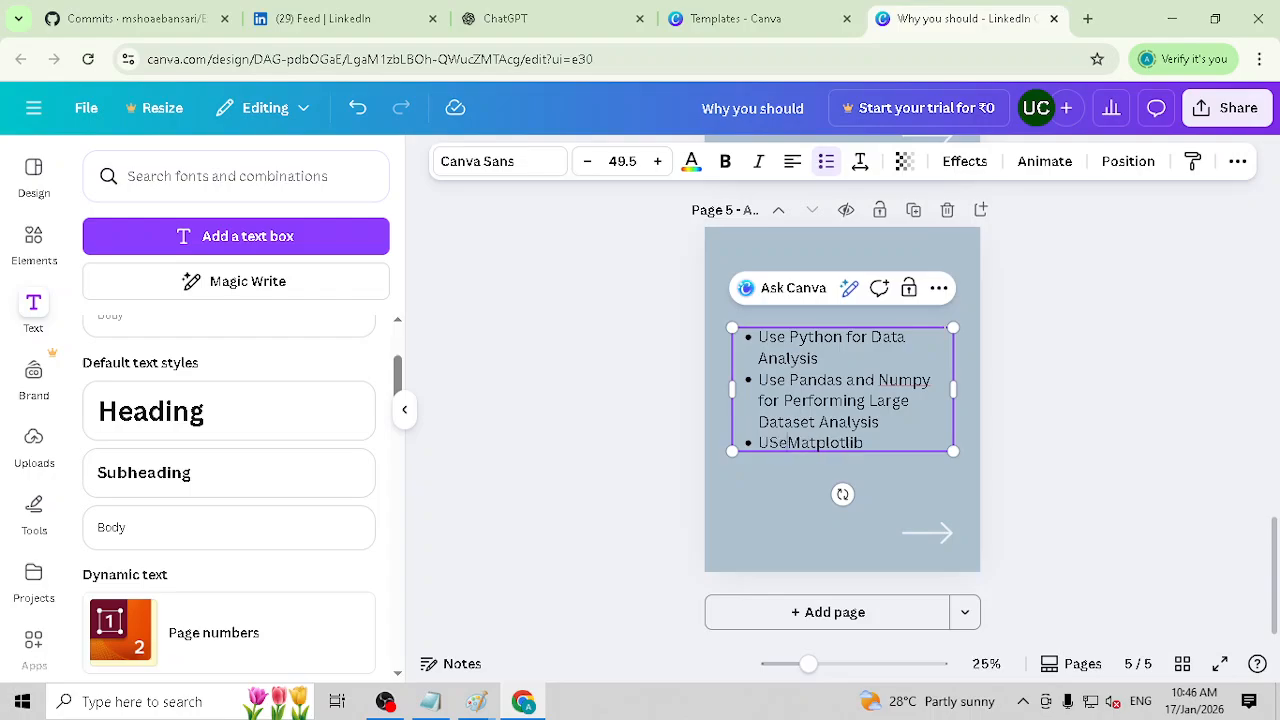
pyautogui.write(' for visua')
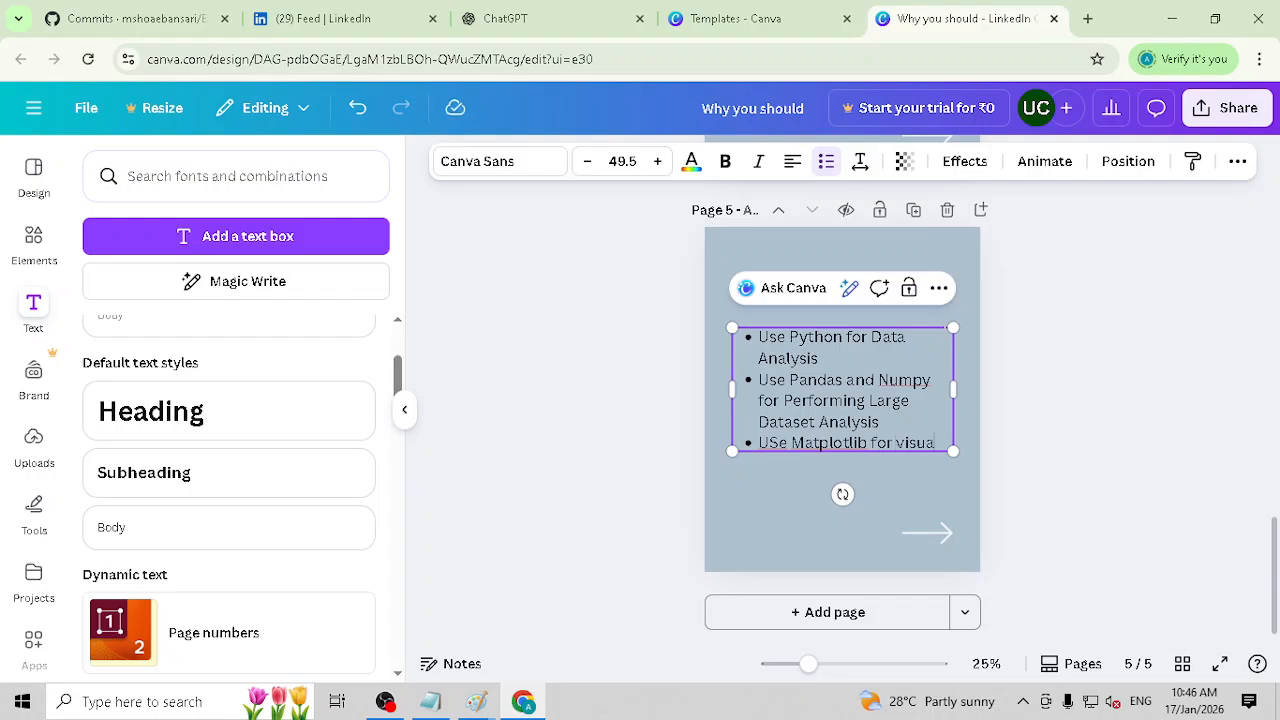
pyautogui.write('lizations')
# Step: Add the final bullet "Jupyter notebook to create Projects" to the page 5 list
pyautogui.press('Return')
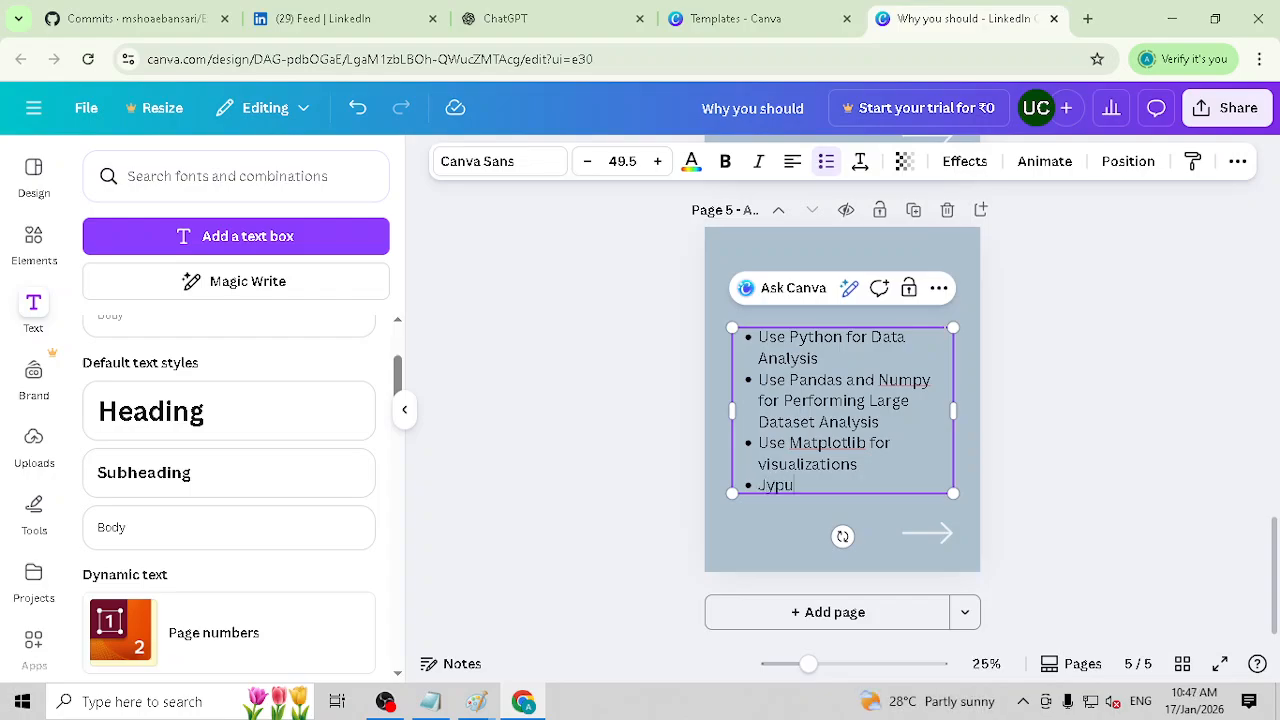
pyautogui.write('Jupyert')
pyautogui.press('BackSpace')
pyautogui.press('BackSpace')
pyautogui.write('er noteboo')
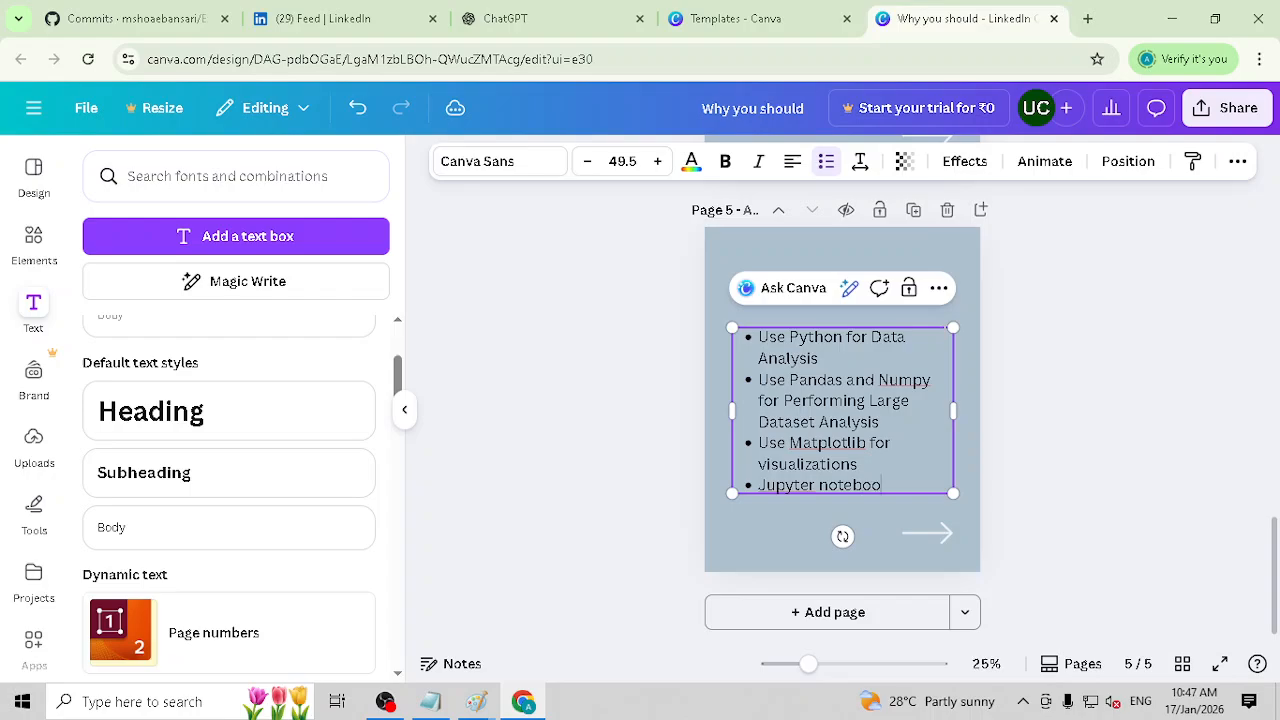
pyautogui.write('k to create')
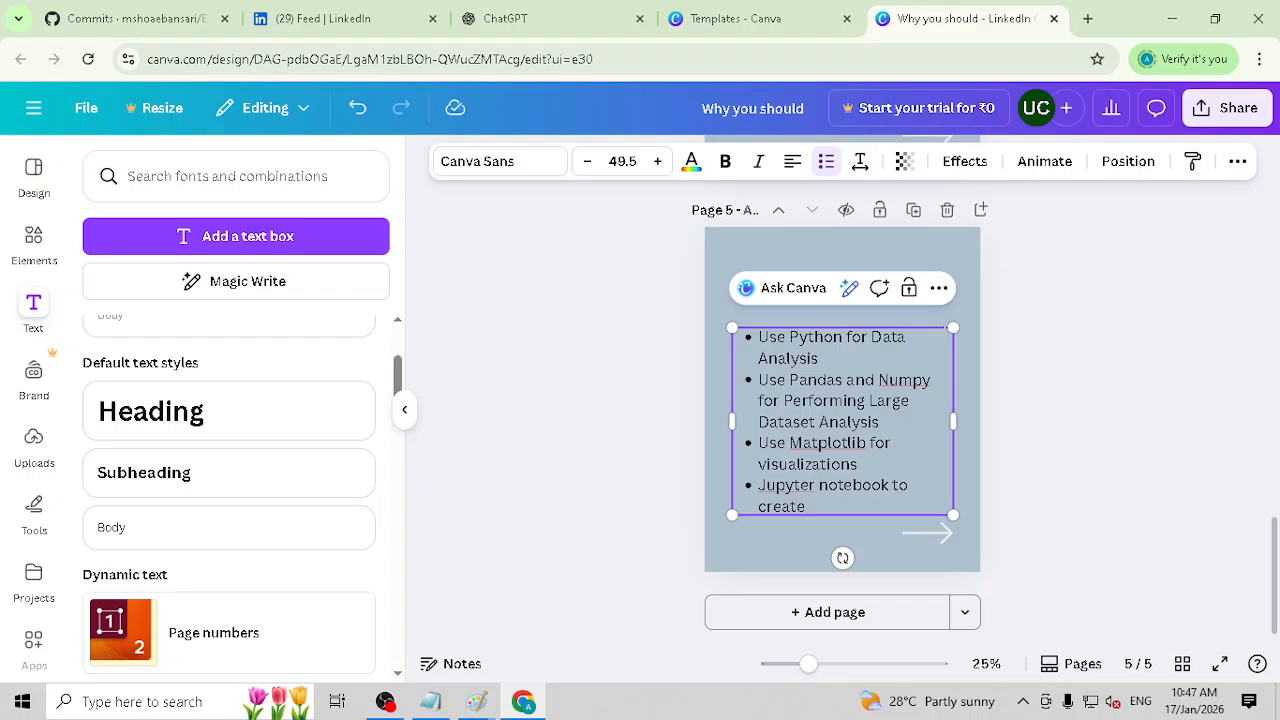
pyautogui.write(' Projects')
pyautogui.click(1066, 406)
# Step: Delete the first bullet, "Use Python for Data Analysis", from the page 5 list
pyautogui.tripleClick(800, 352)
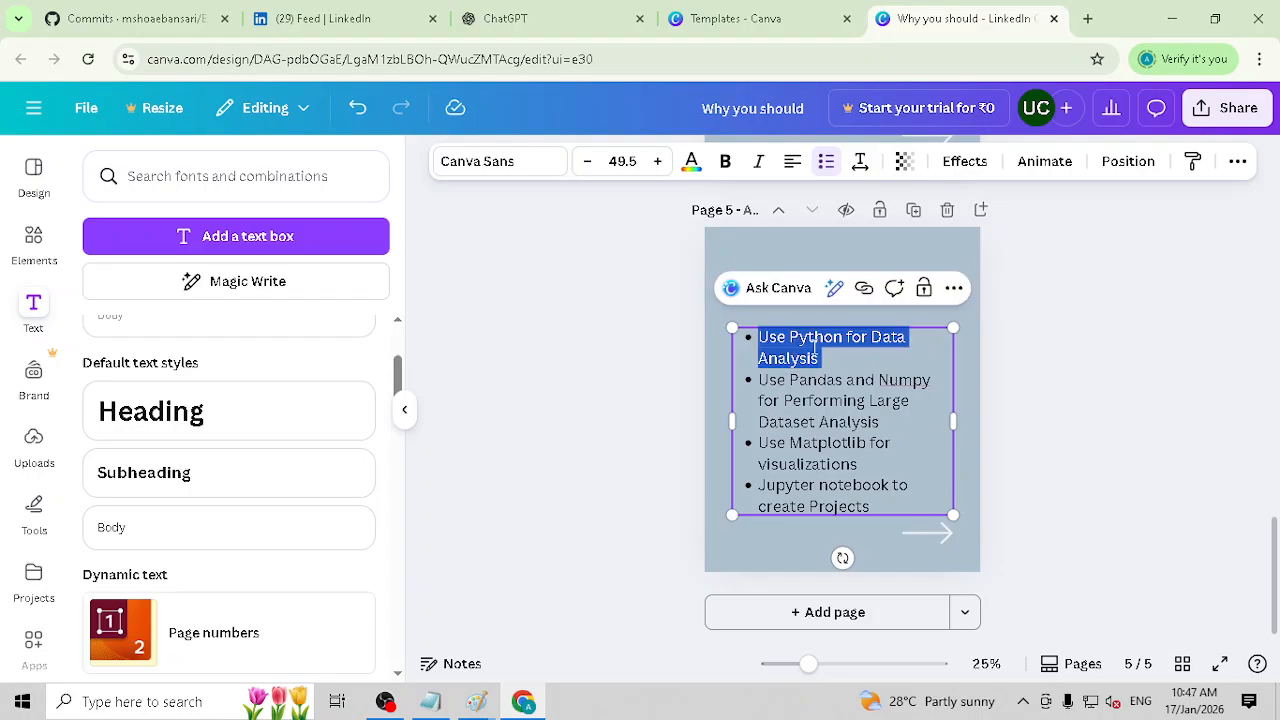
pyautogui.press('BackSpace')
pyautogui.click(1070, 392)
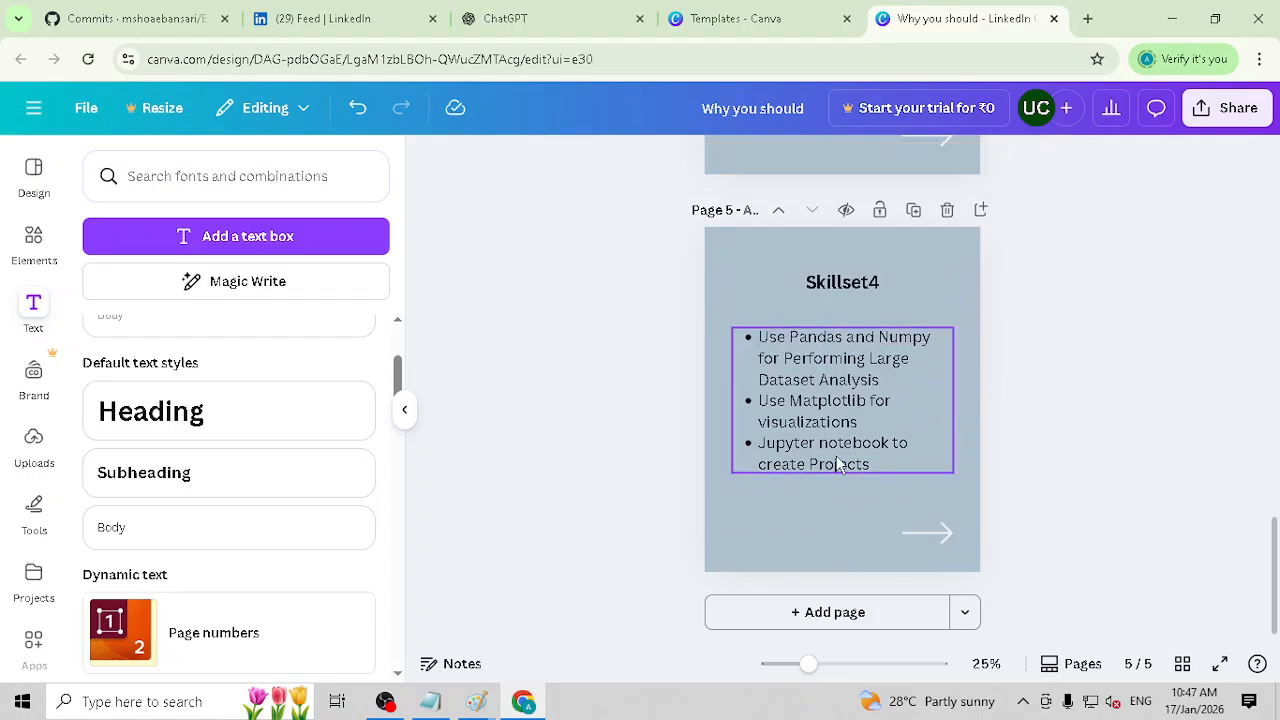
pyautogui.click(840, 465)
pyautogui.click(1024, 460)
# Step: Insert "Python with" before "Pandas" in the first bullet on page 5
pyautogui.click(781, 345)
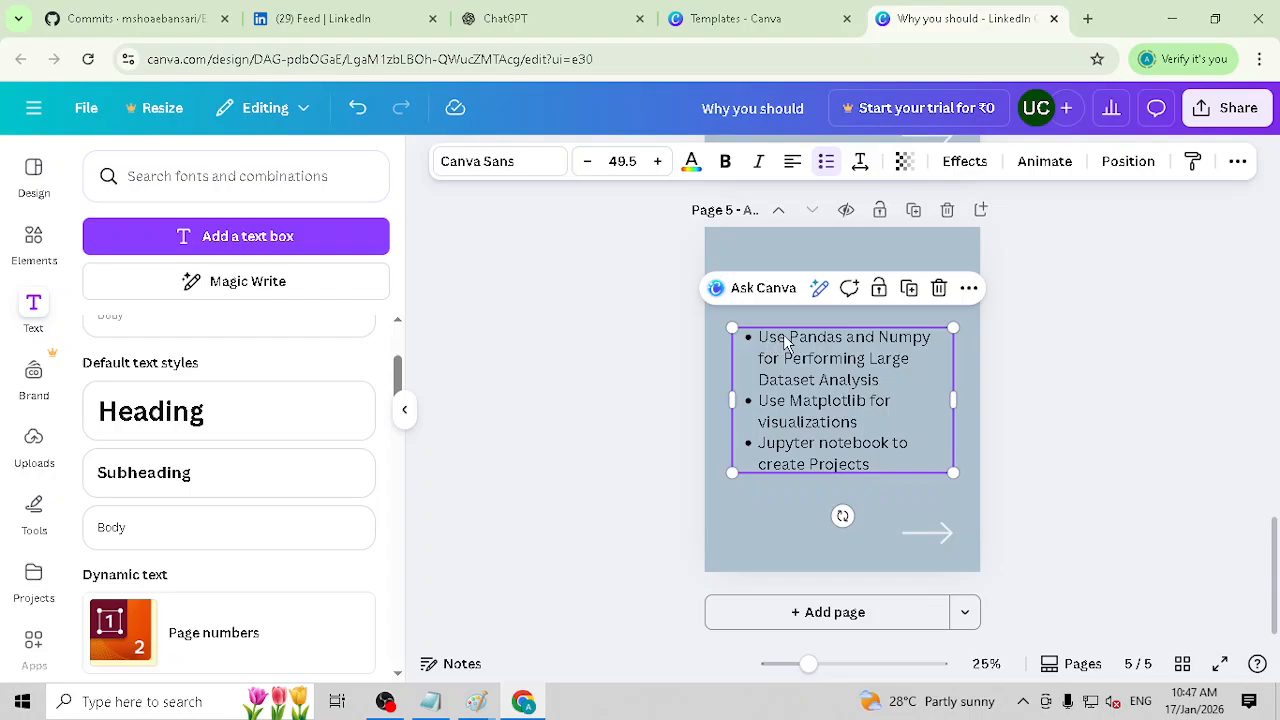
pyautogui.click(787, 343)
pyautogui.write('Python and')
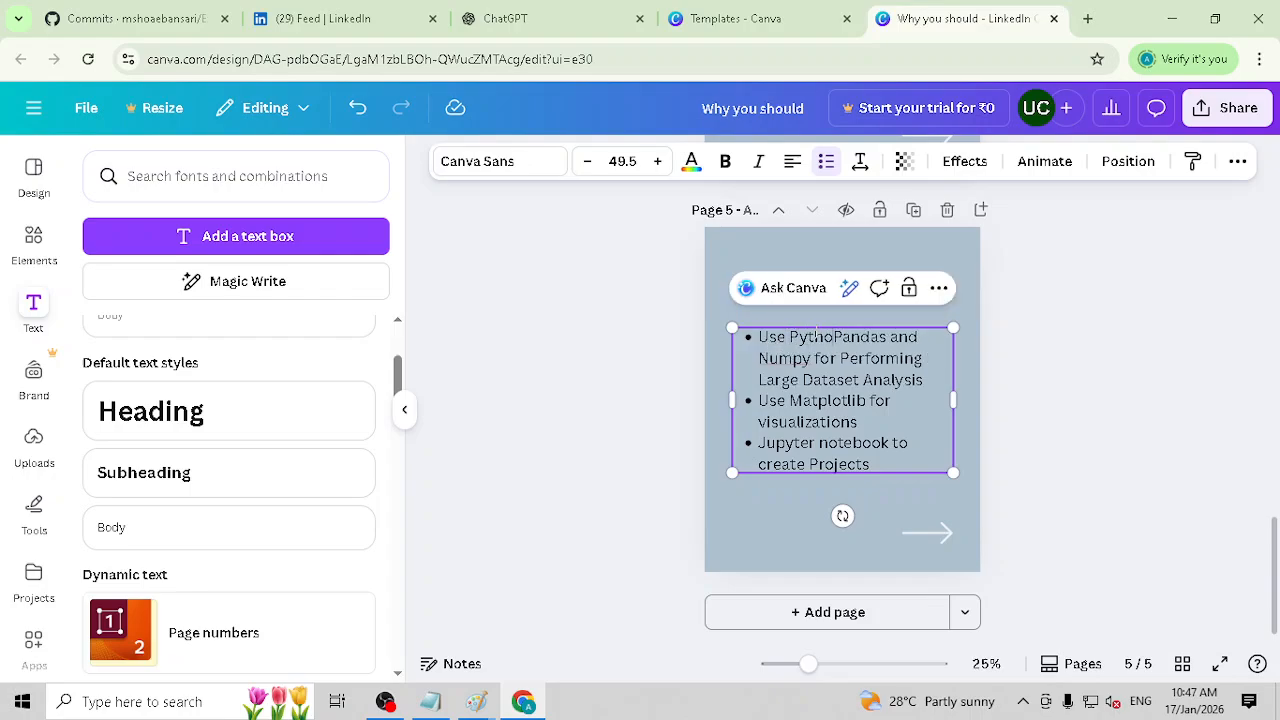
pyautogui.press('BackSpace')
pyautogui.press('BackSpace')
pyautogui.press('BackSpace')
pyautogui.press('BackSpace')
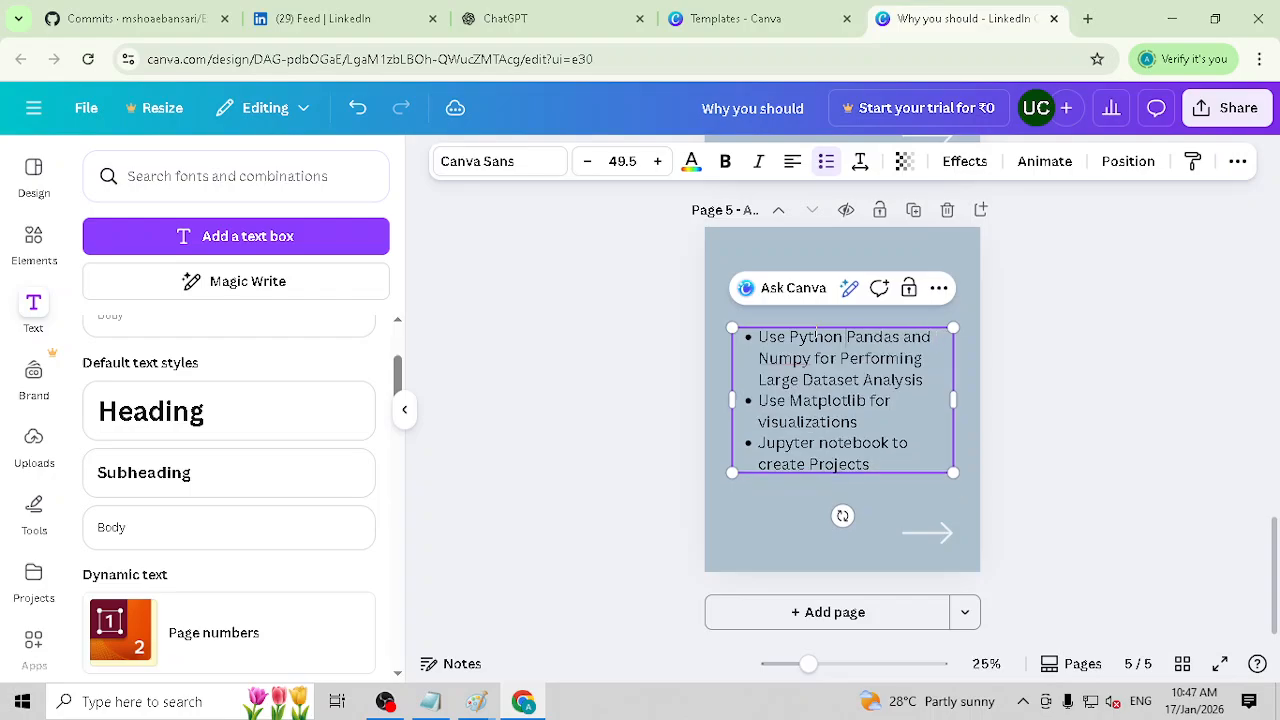
pyautogui.write('with')
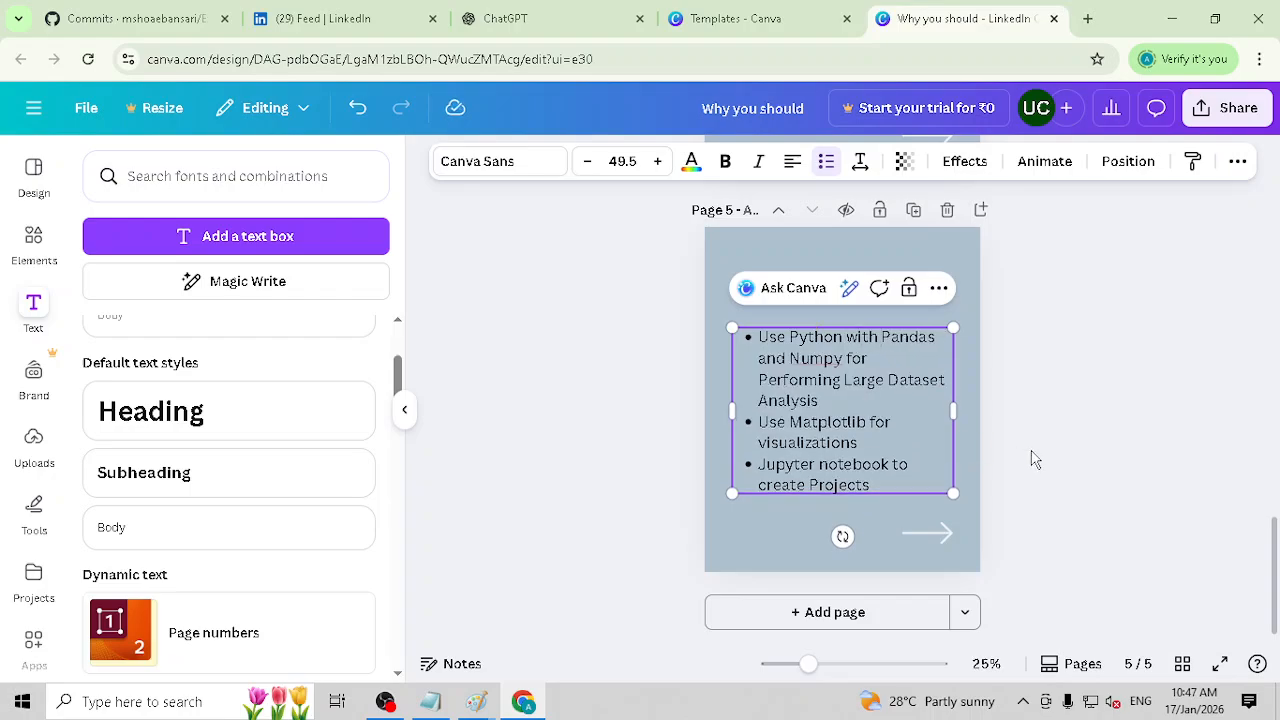
pyautogui.click(1031, 457)
pyautogui.click(812, 366)
pyautogui.click(1100, 430)
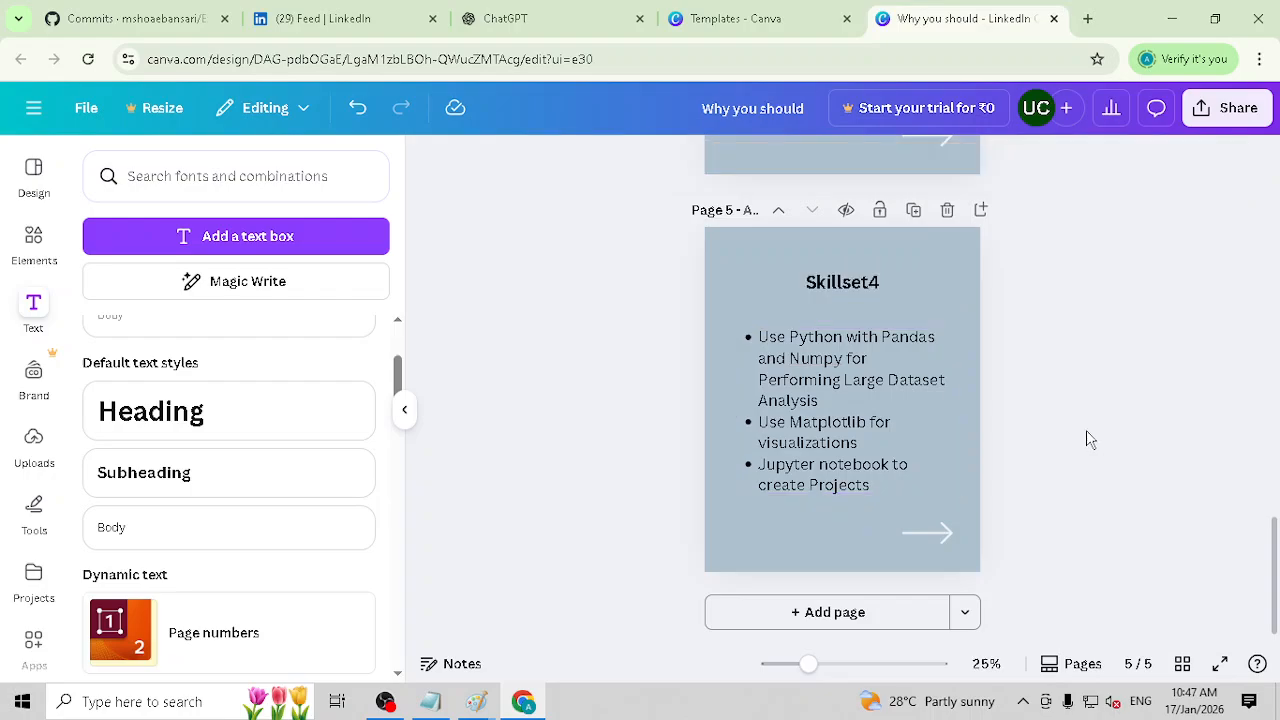
pyautogui.click(857, 375)
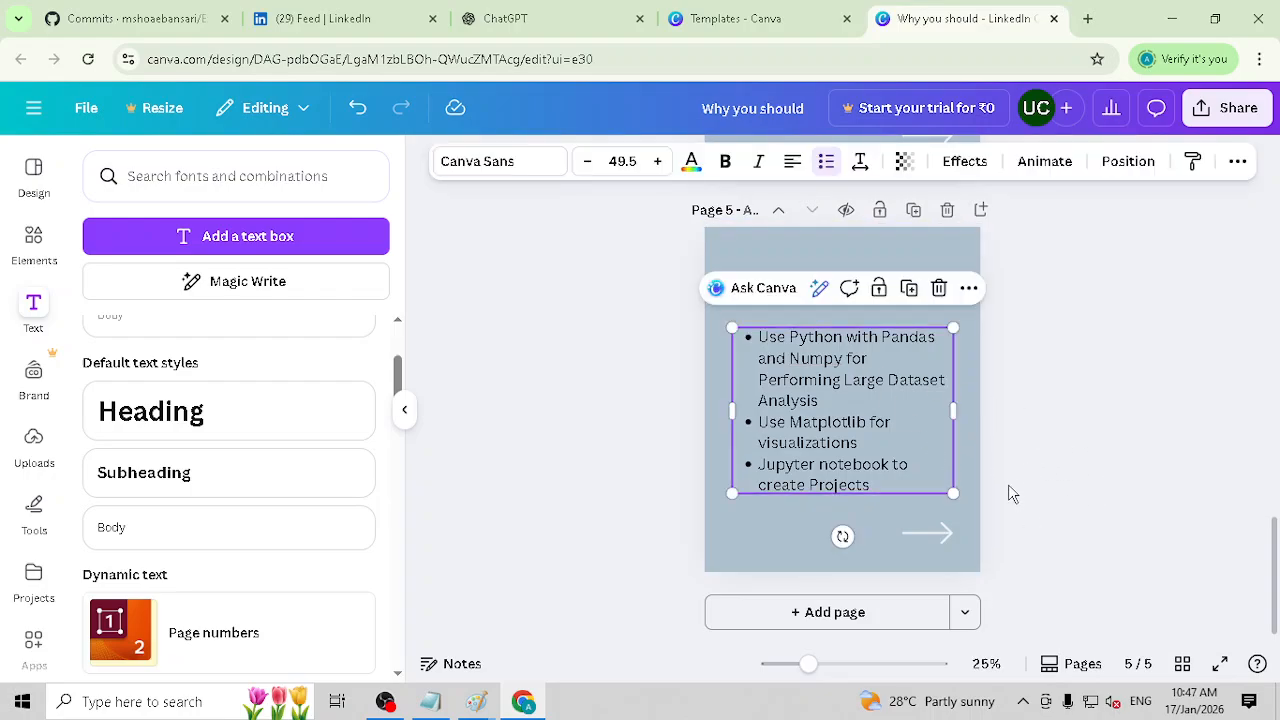
# Step: Change the background color of page 1 to black
pyautogui.scroll(8, 1008, 487)
pyautogui.scroll(8, 1008, 420)
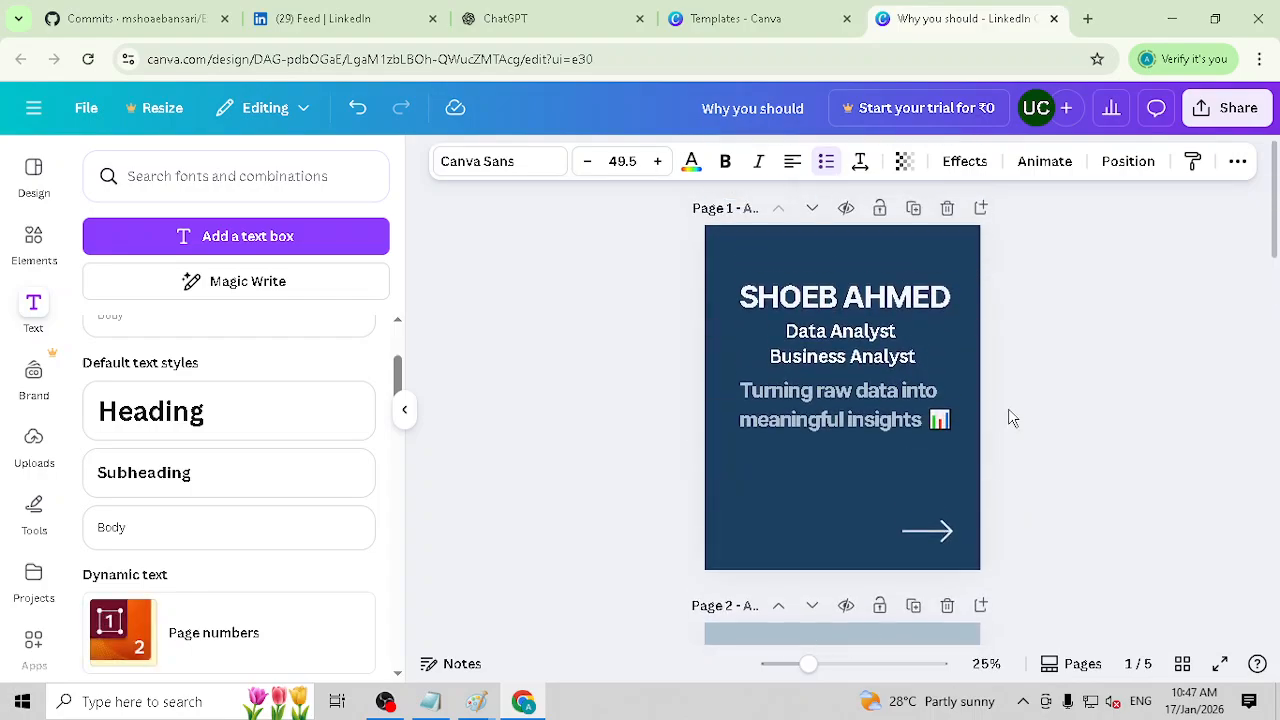
pyautogui.click(941, 259)
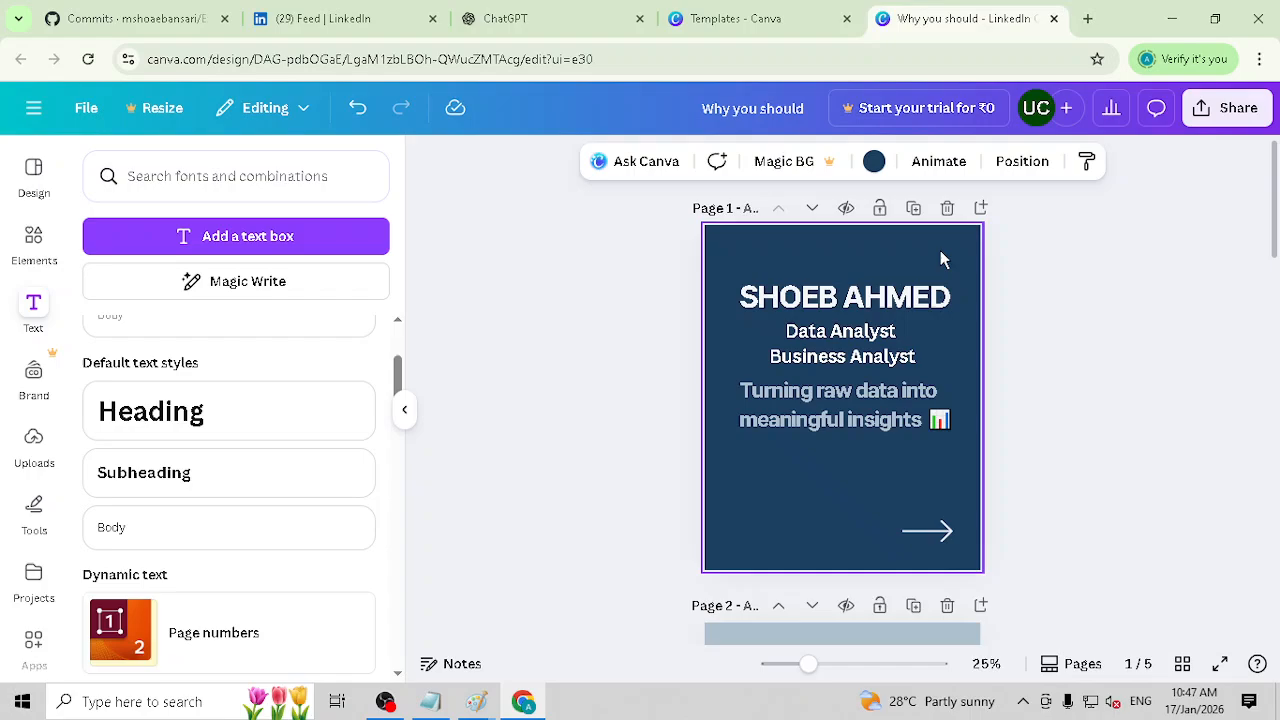
pyautogui.click(873, 161)
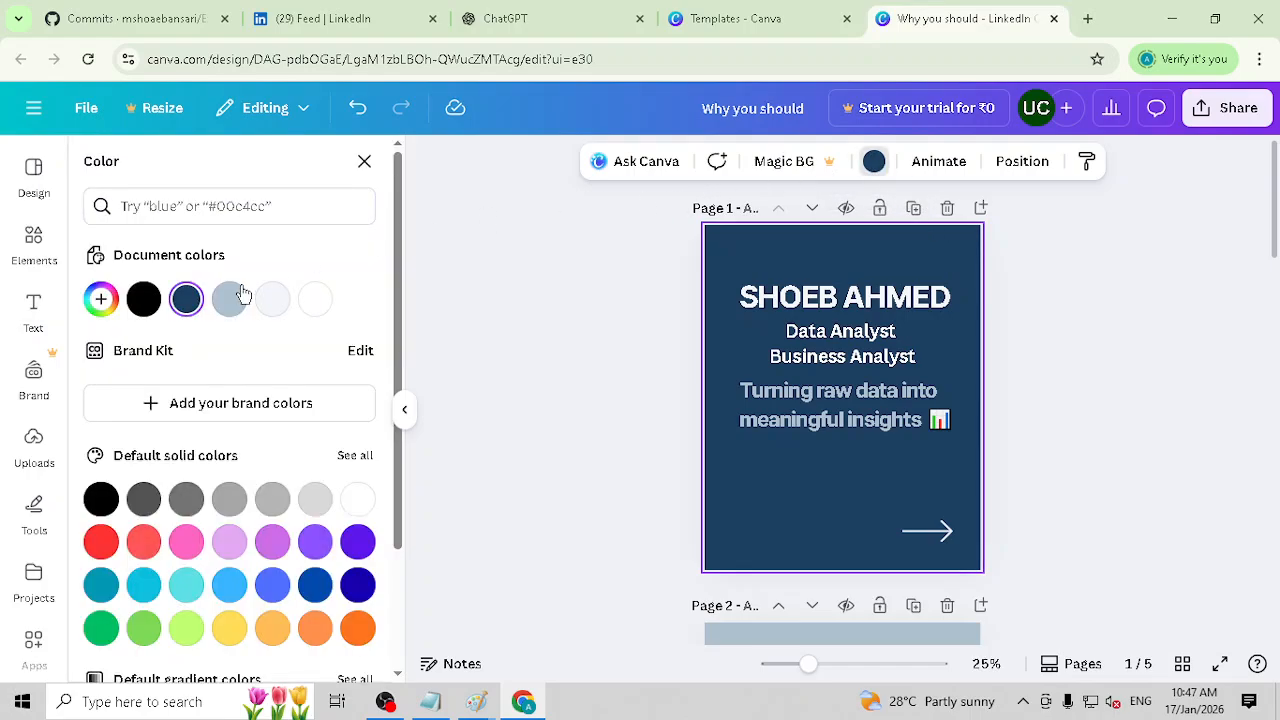
pyautogui.click(143, 298)
pyautogui.click(828, 412)
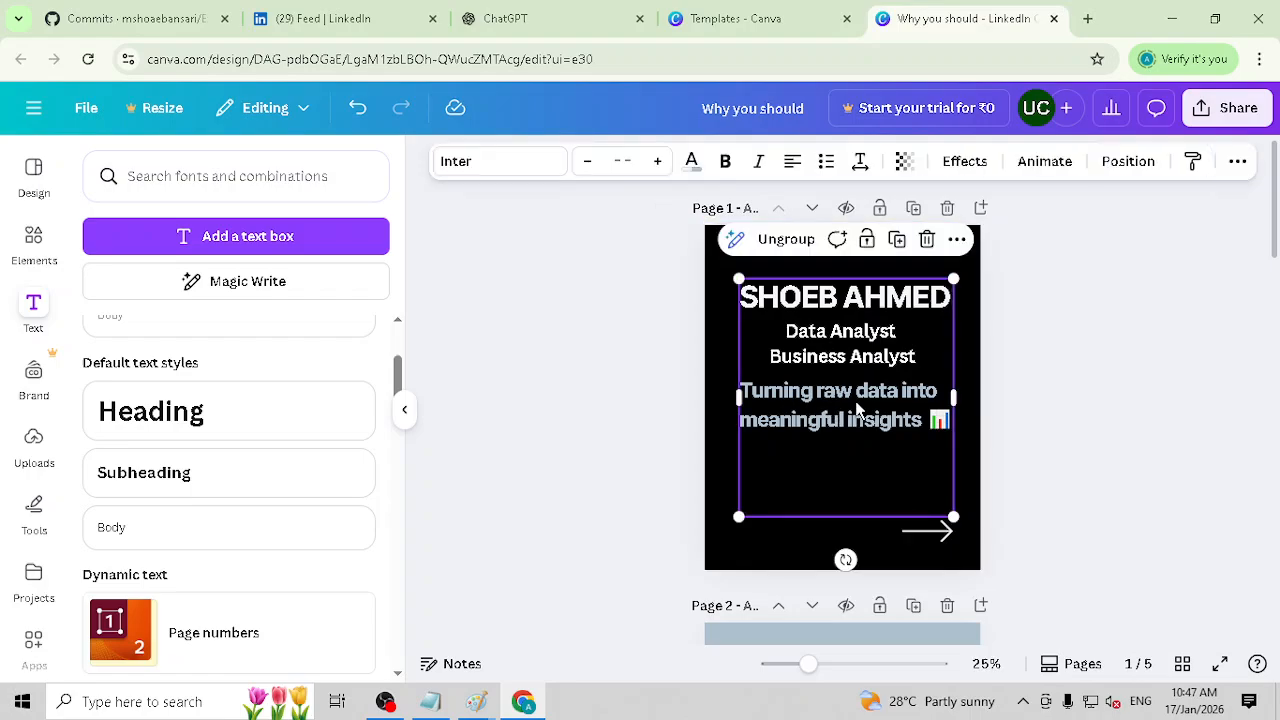
pyautogui.moveTo(856, 404); pyautogui.dragTo(855, 402)
pyautogui.click(1059, 401)
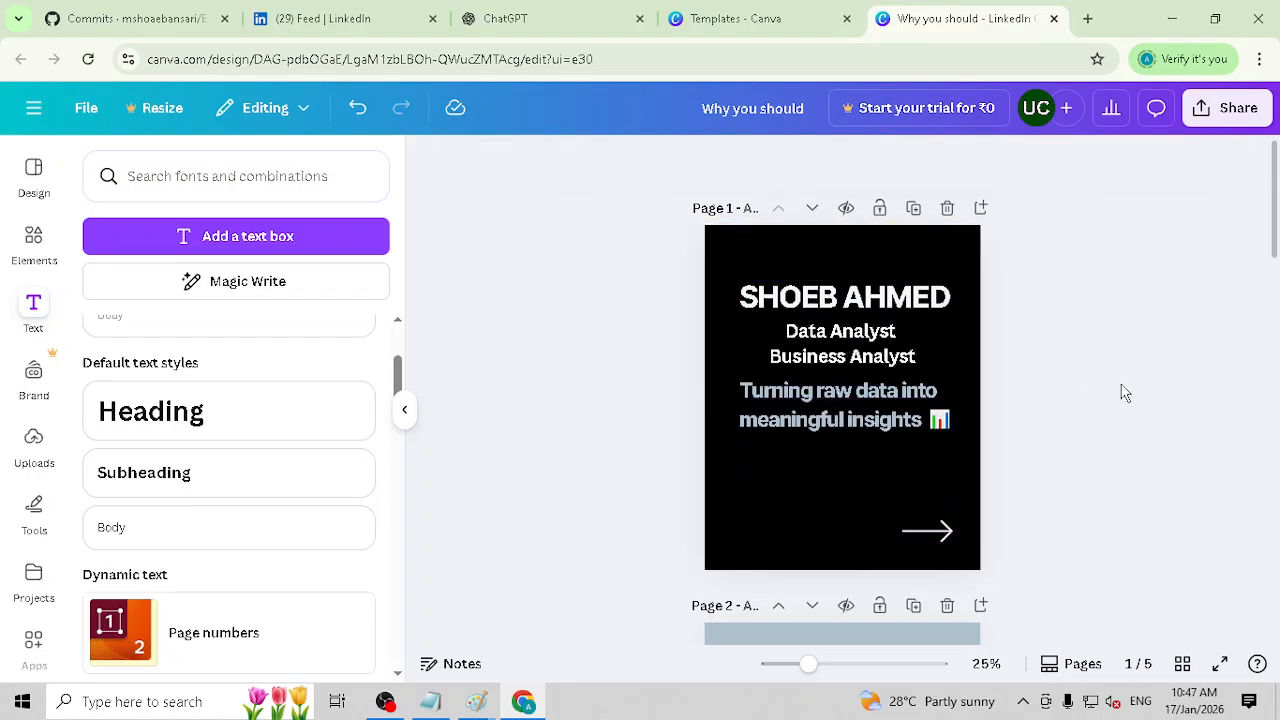
# Step: Download pages 1–5 of the carousel as PNG files
pyautogui.click(1237, 112)
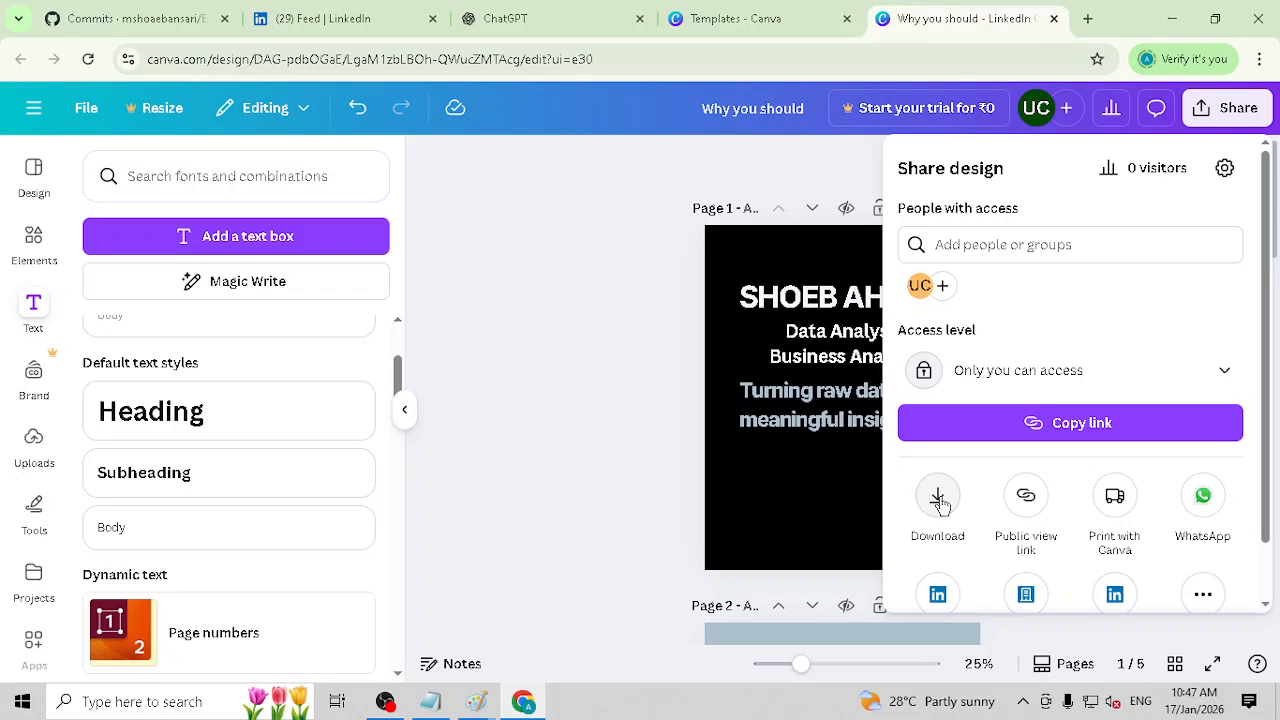
pyautogui.scroll(-1, 943, 505)
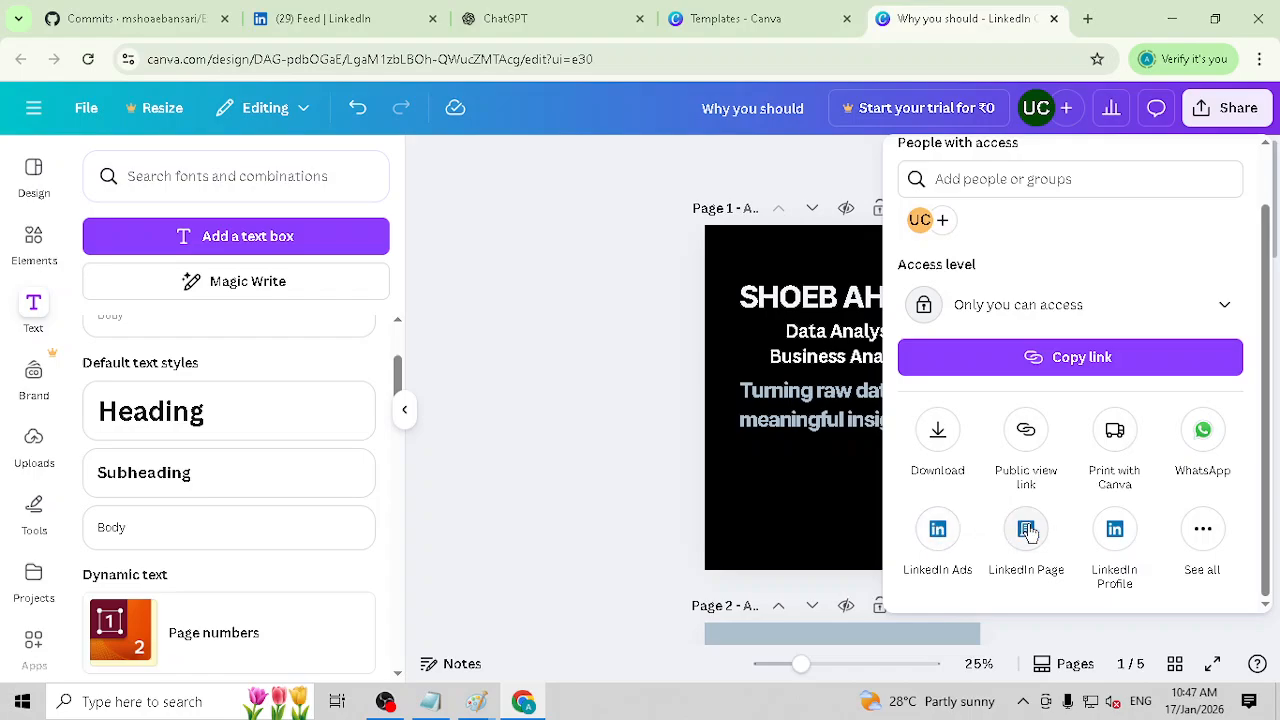
pyautogui.click(1210, 533)
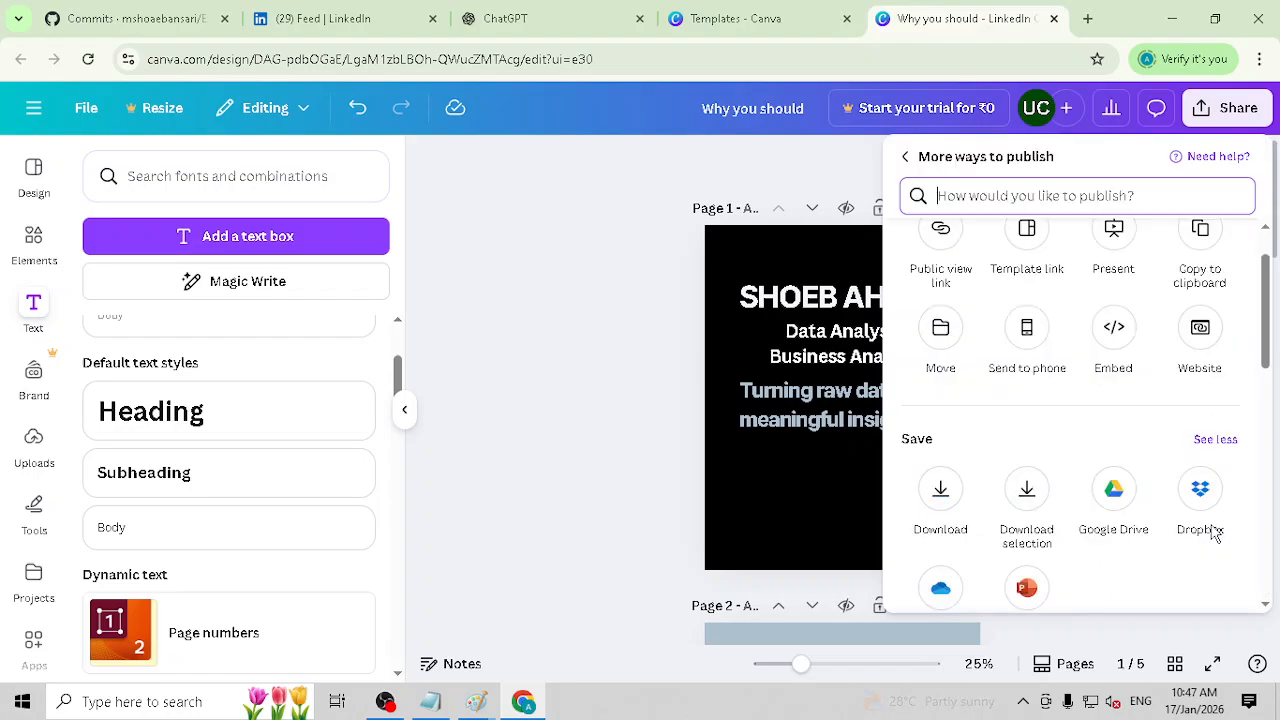
pyautogui.scroll(-1, 1085, 430)
pyautogui.scroll(2, 1085, 430)
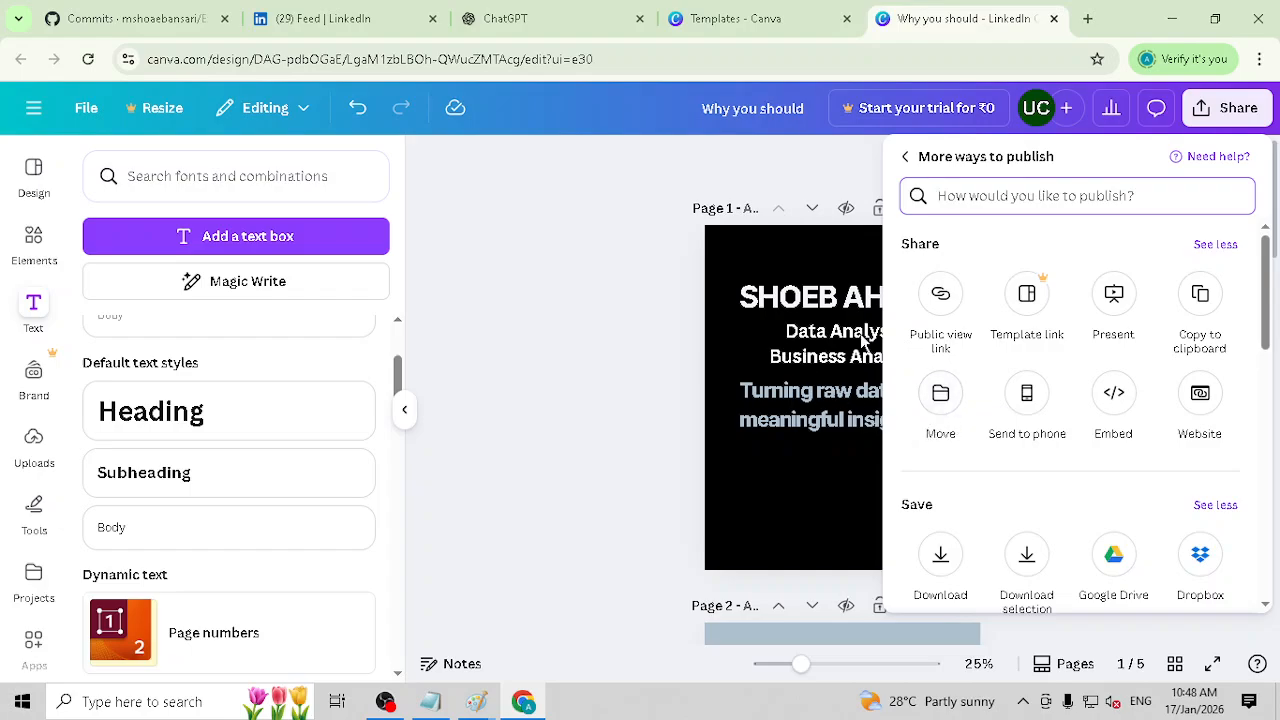
pyautogui.click(941, 556)
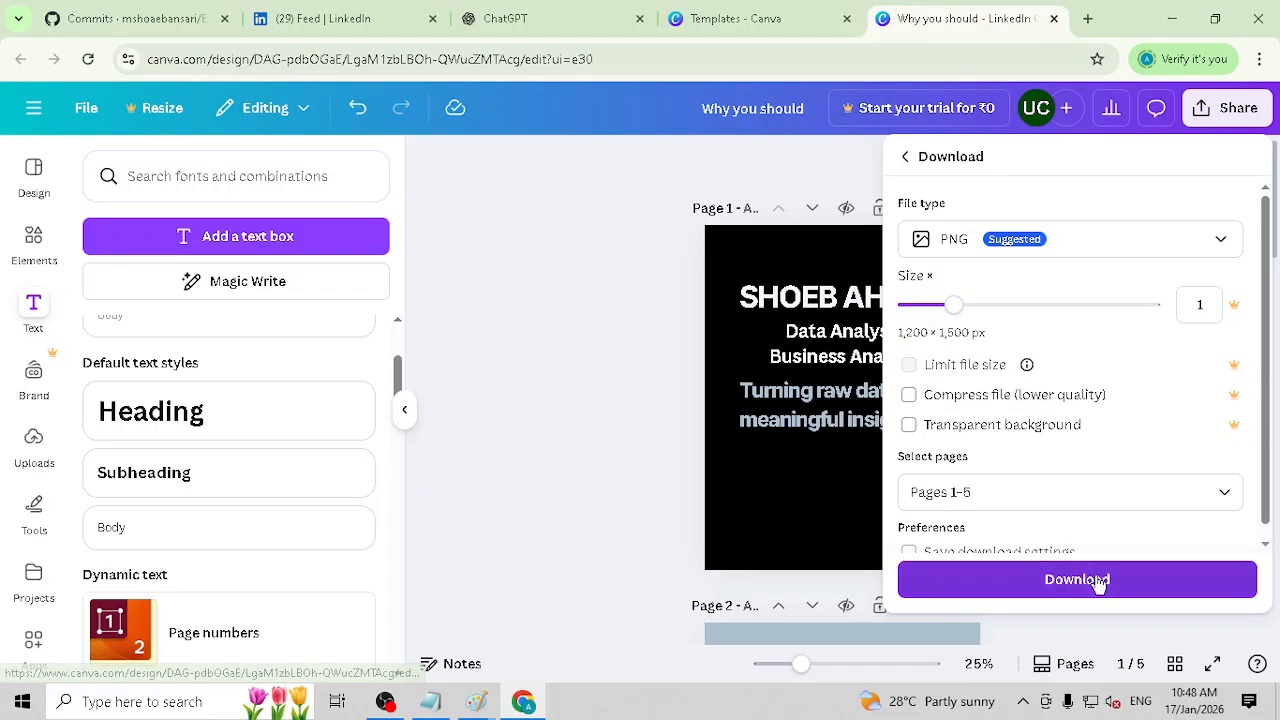
pyautogui.click(980, 491)
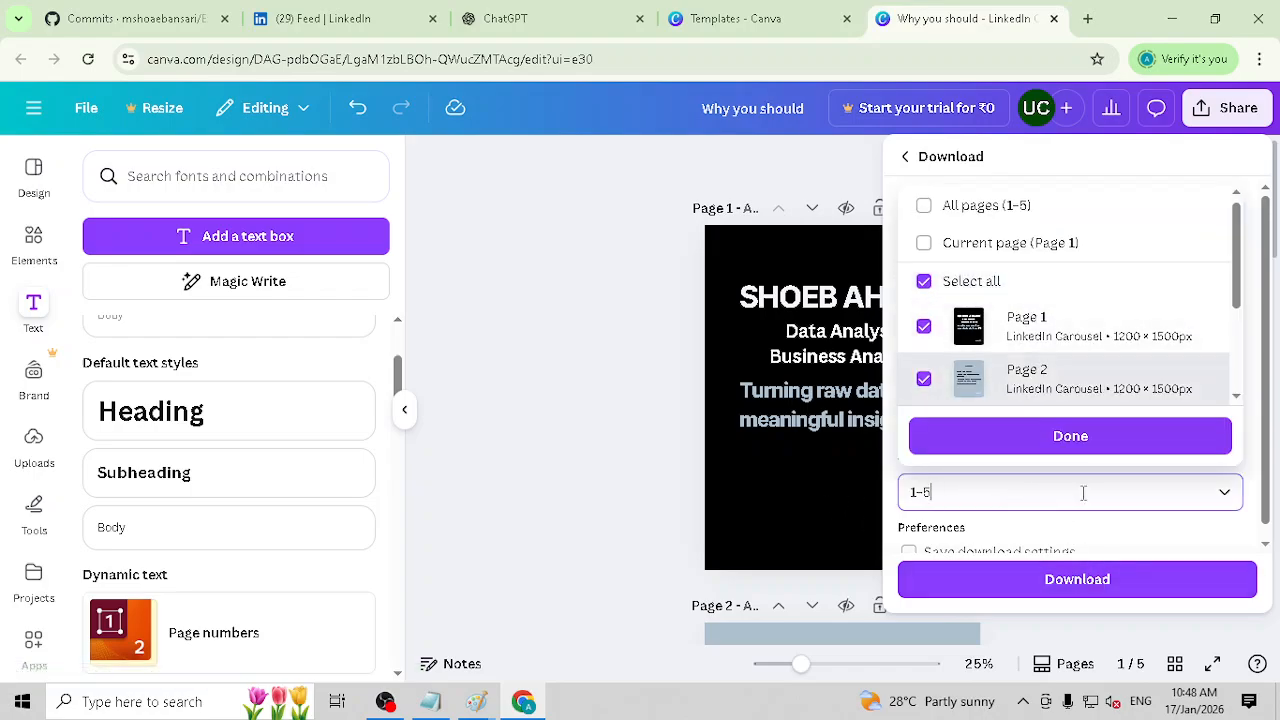
pyautogui.click(1090, 580)
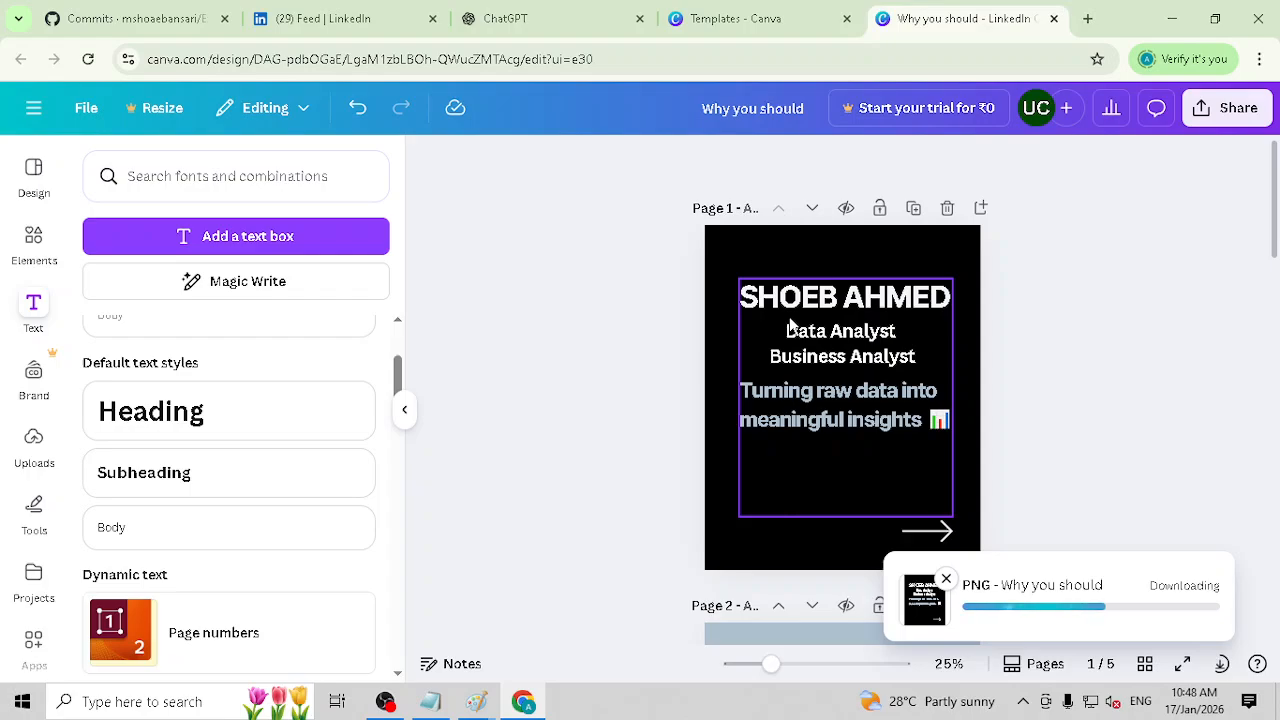
# Step: Switch to LinkedIn and start a new post
pyautogui.click(315, 18)
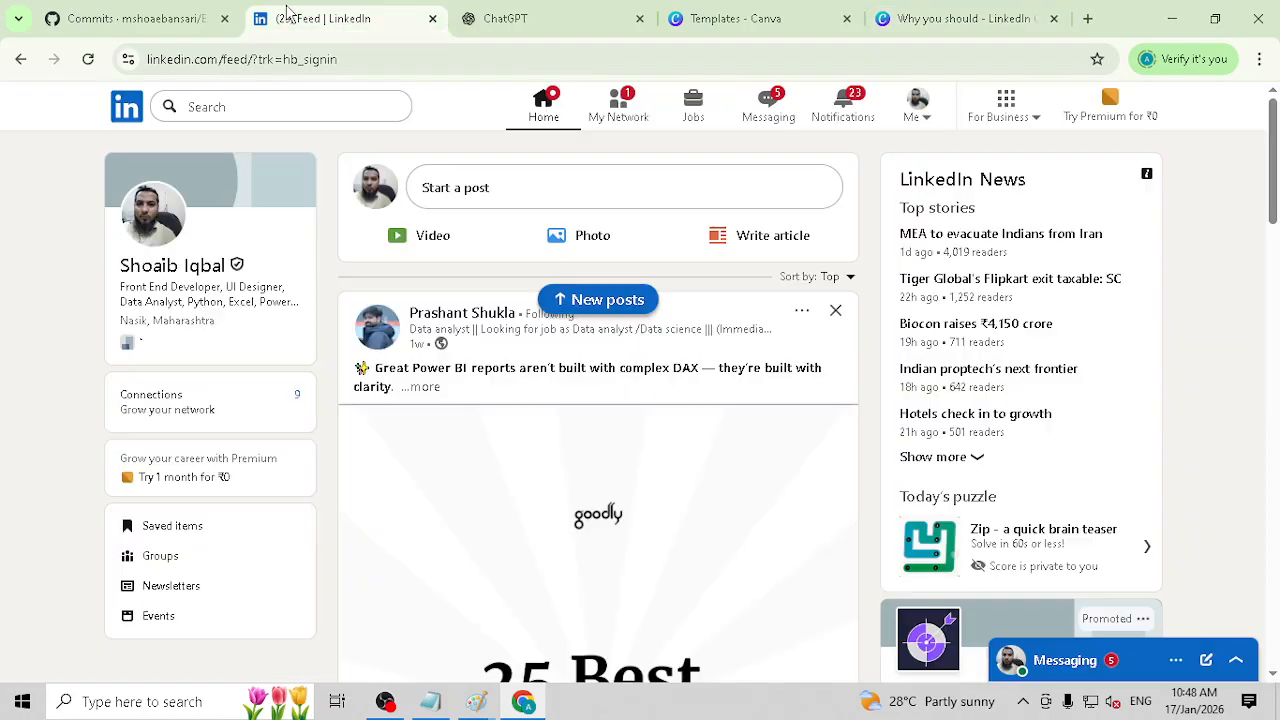
pyautogui.click(483, 190)
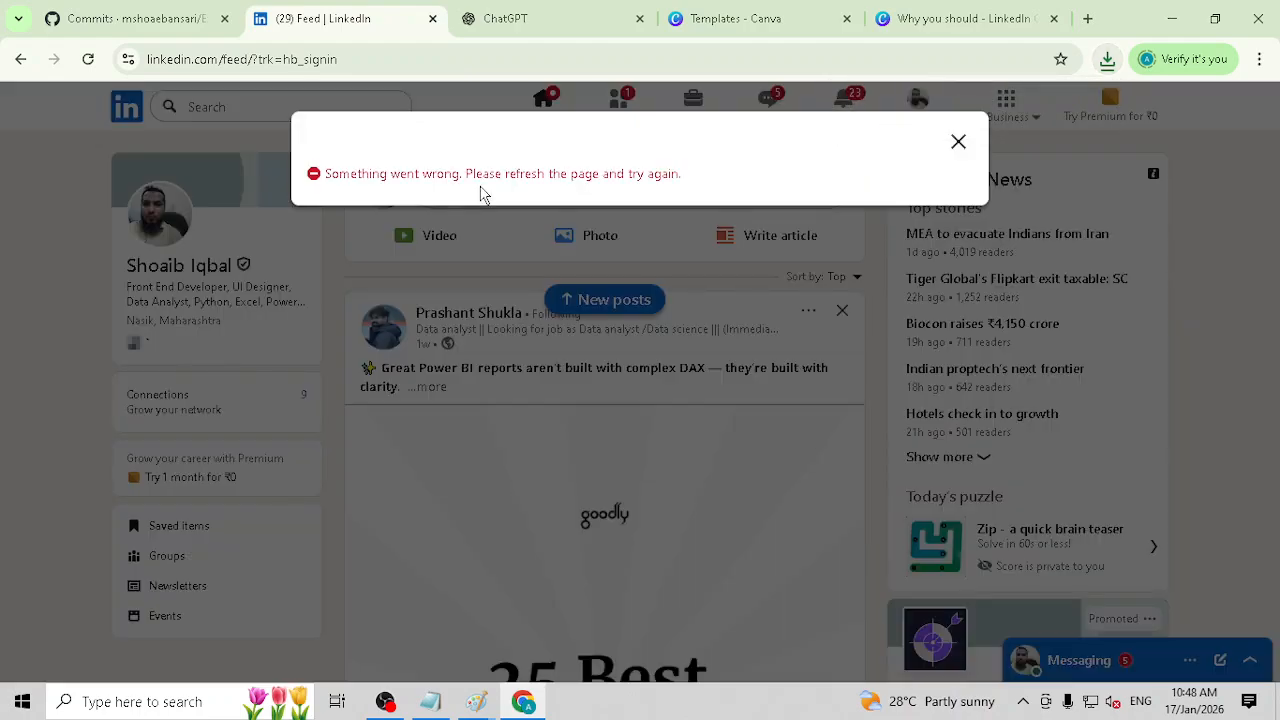
pyautogui.click(958, 141)
pyautogui.click(623, 195)
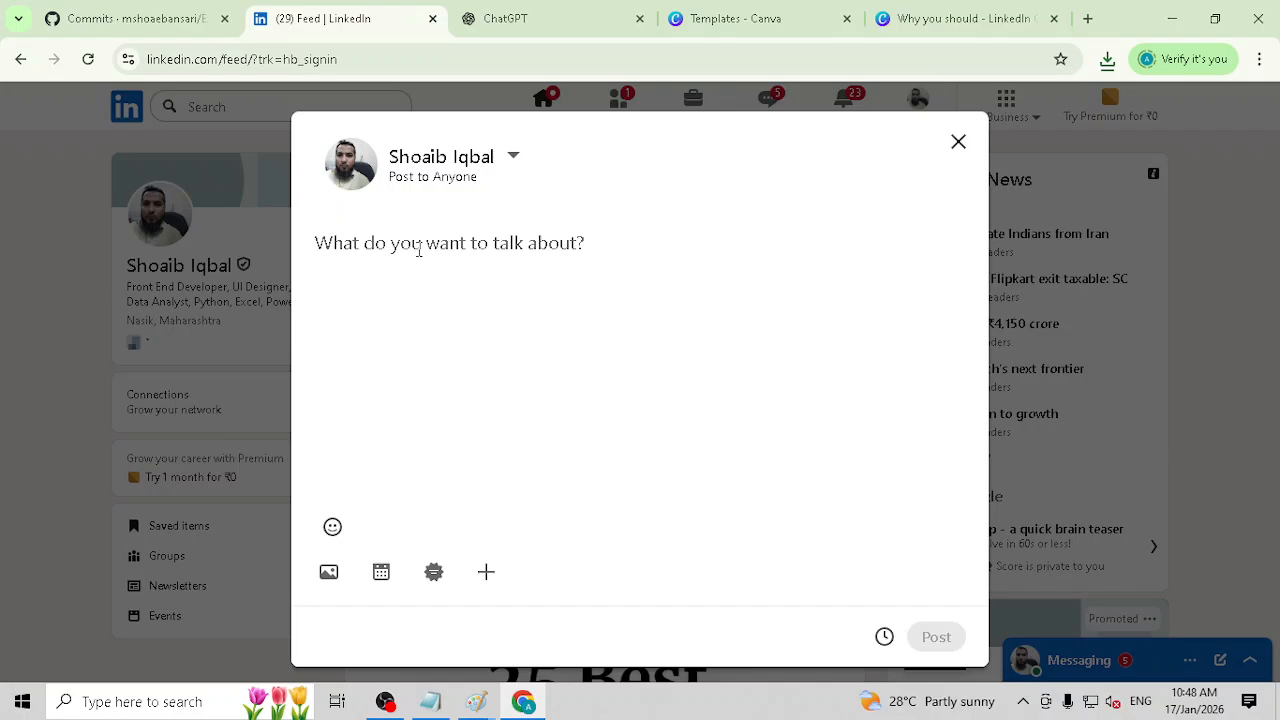
# Step: Copy the sample post's introduction and "I work with data to" bullets from ChatGPT into the LinkedIn post
pyautogui.click(490, 18)
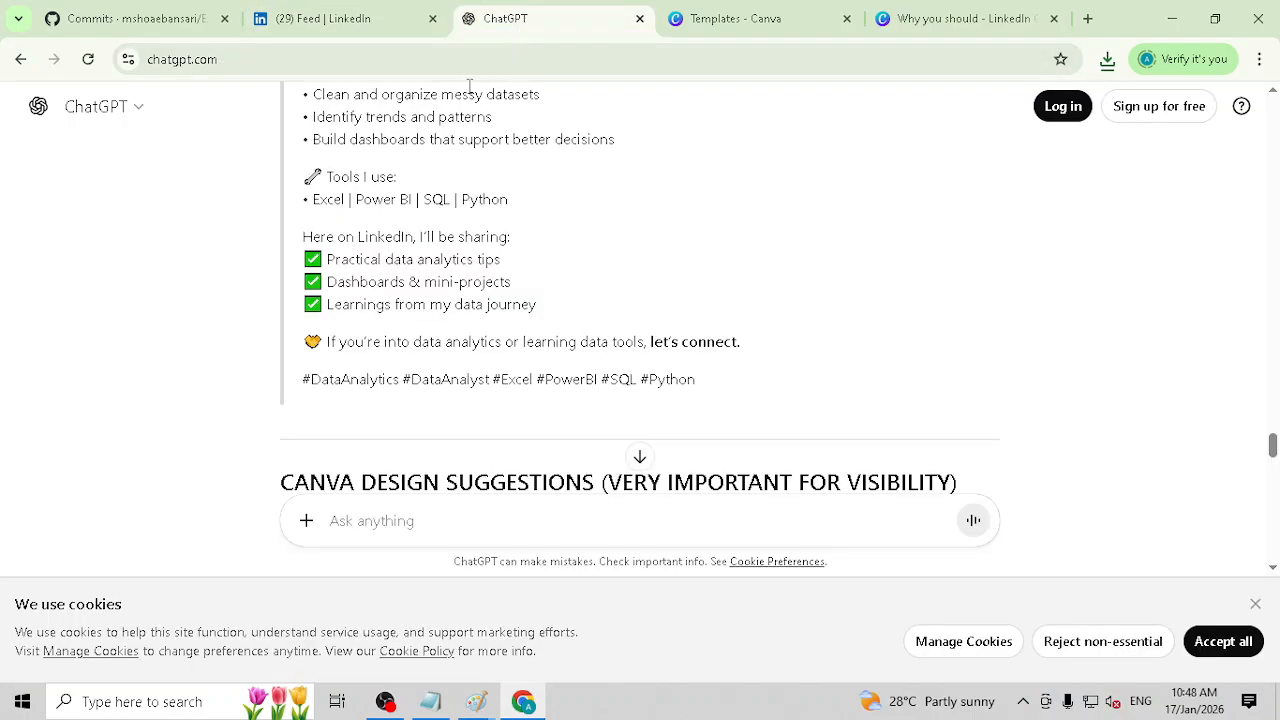
pyautogui.scroll(3, 451, 251)
pyautogui.scroll(-1, 449, 260)
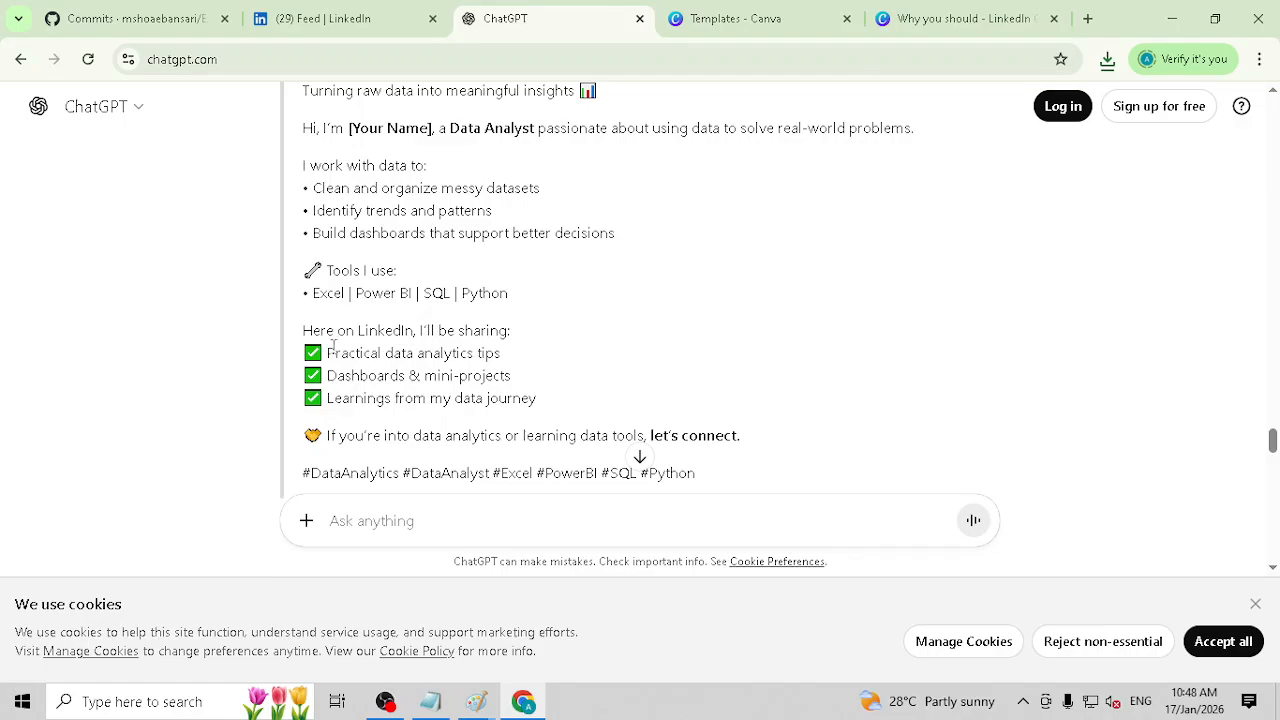
pyautogui.scroll(2, 320, 297)
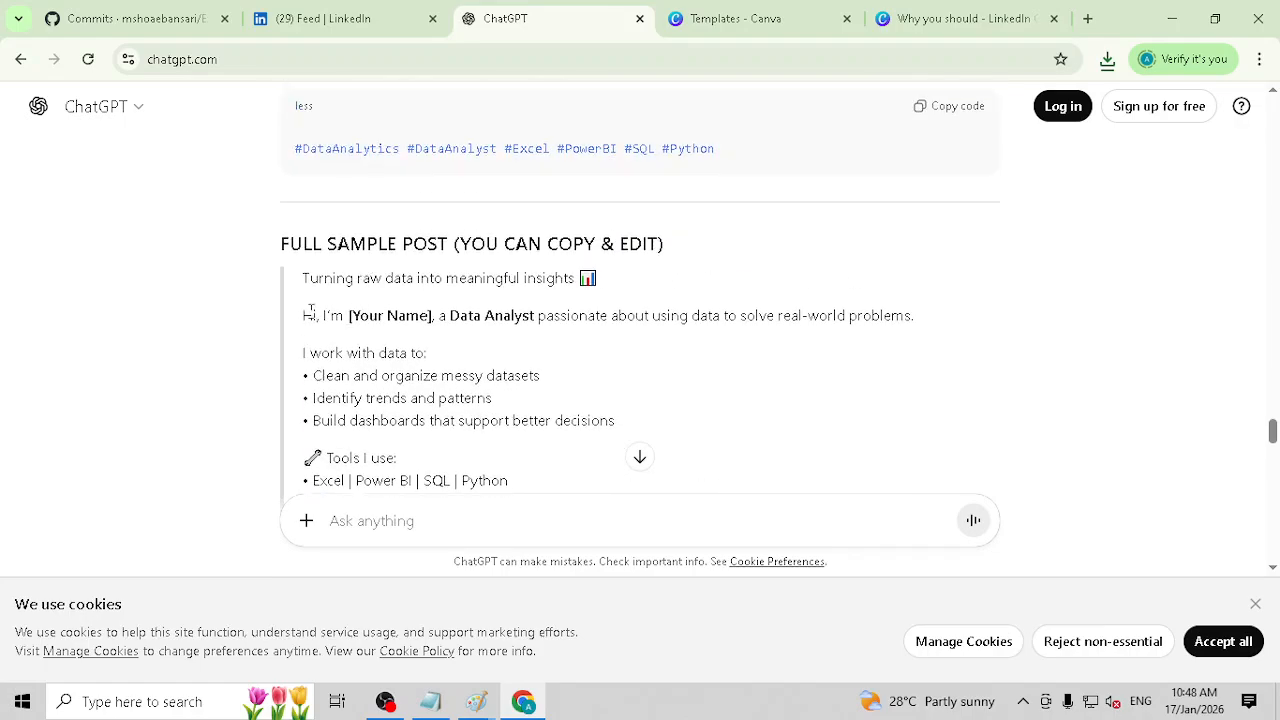
pyautogui.moveTo(307, 313); pyautogui.dragTo(703, 421)
pyautogui.hotkey('ctrl', 'c')
pyautogui.click(955, 18)
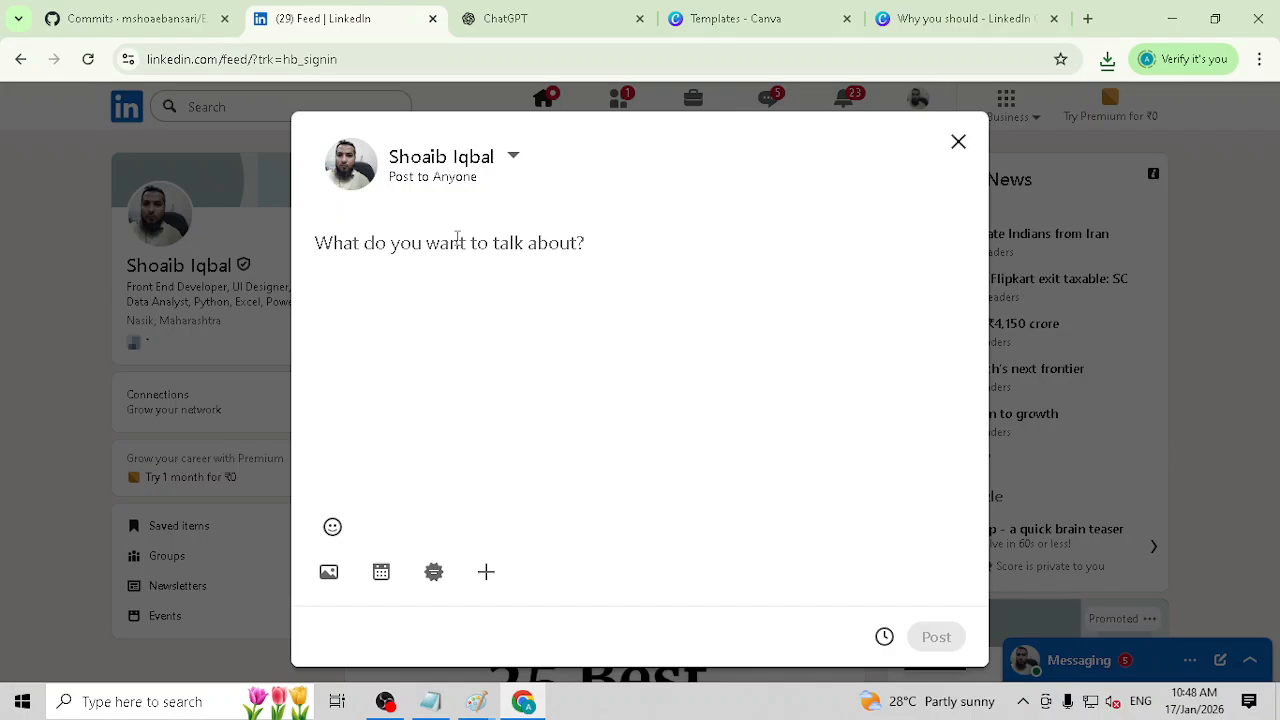
pyautogui.hotkey('ctrl', 'v')
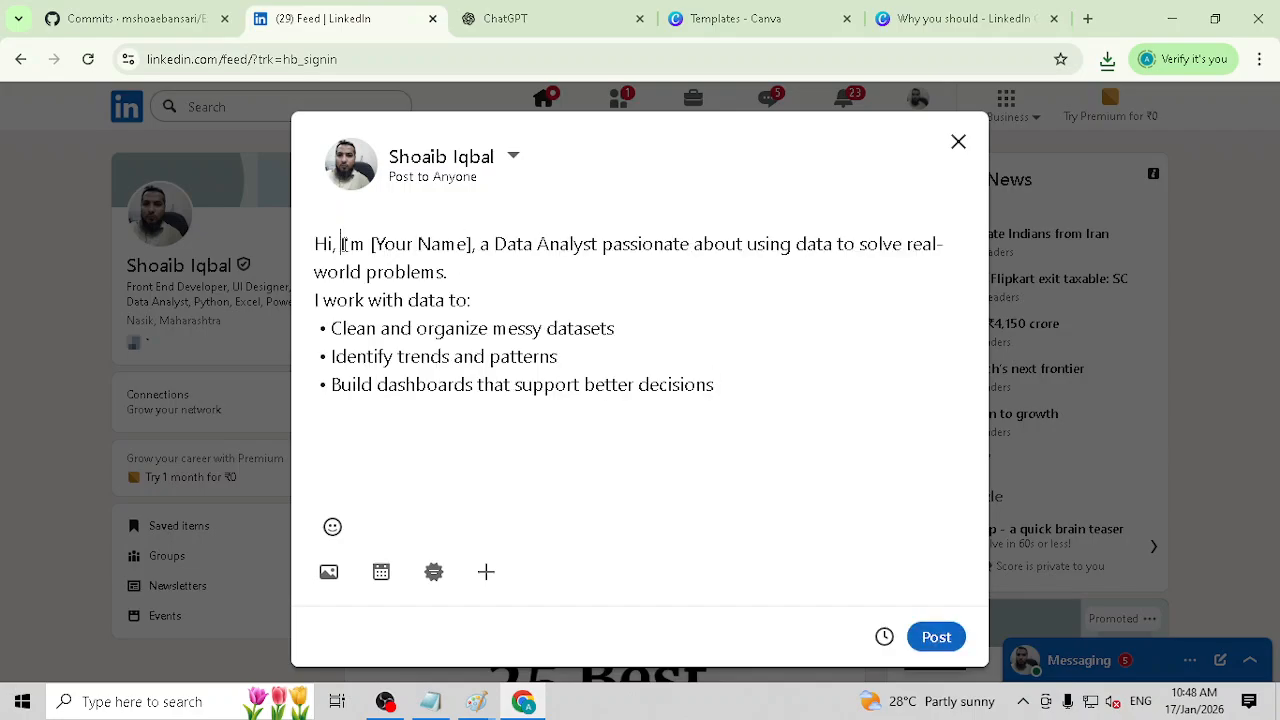
# Step: Replace the "[Your Name]" placeholder in the post with the author's full name, capitalizing both words
pyautogui.doubleClick(341, 243)
pyautogui.doubleClick(395, 243)
pyautogui.press('Left')
pyautogui.press('Left')
pyautogui.hotkey('ctrl', 'shift', 'Right')
pyautogui.hotkey('ctrl', 'shift', 'Right')
pyautogui.write('Shoeb ahme')
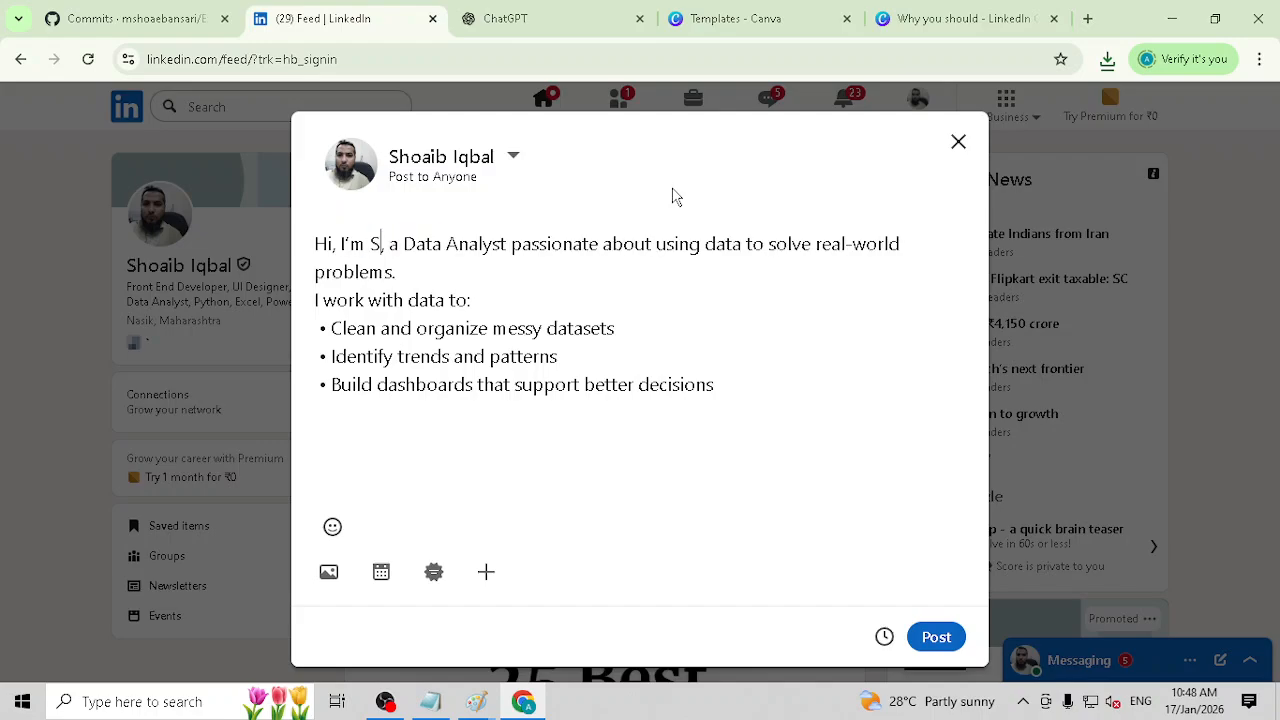
pyautogui.write('d')
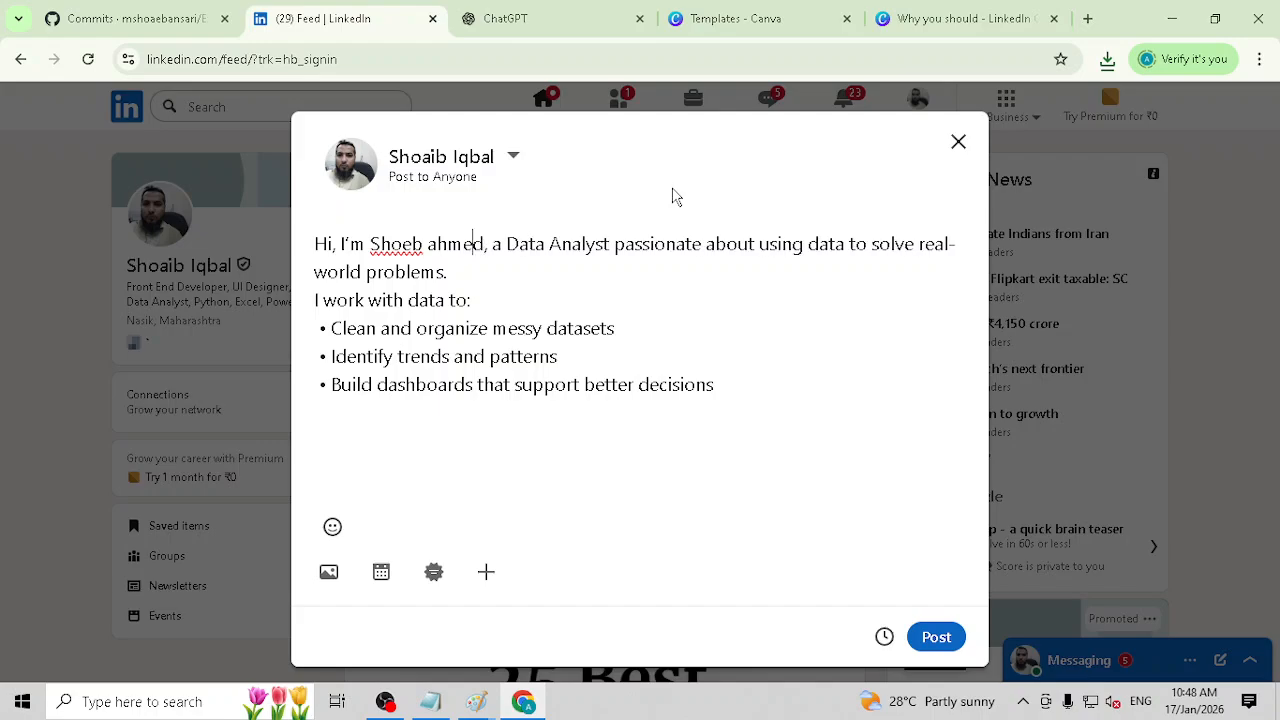
pyautogui.press('Delete')
pyautogui.write('A')
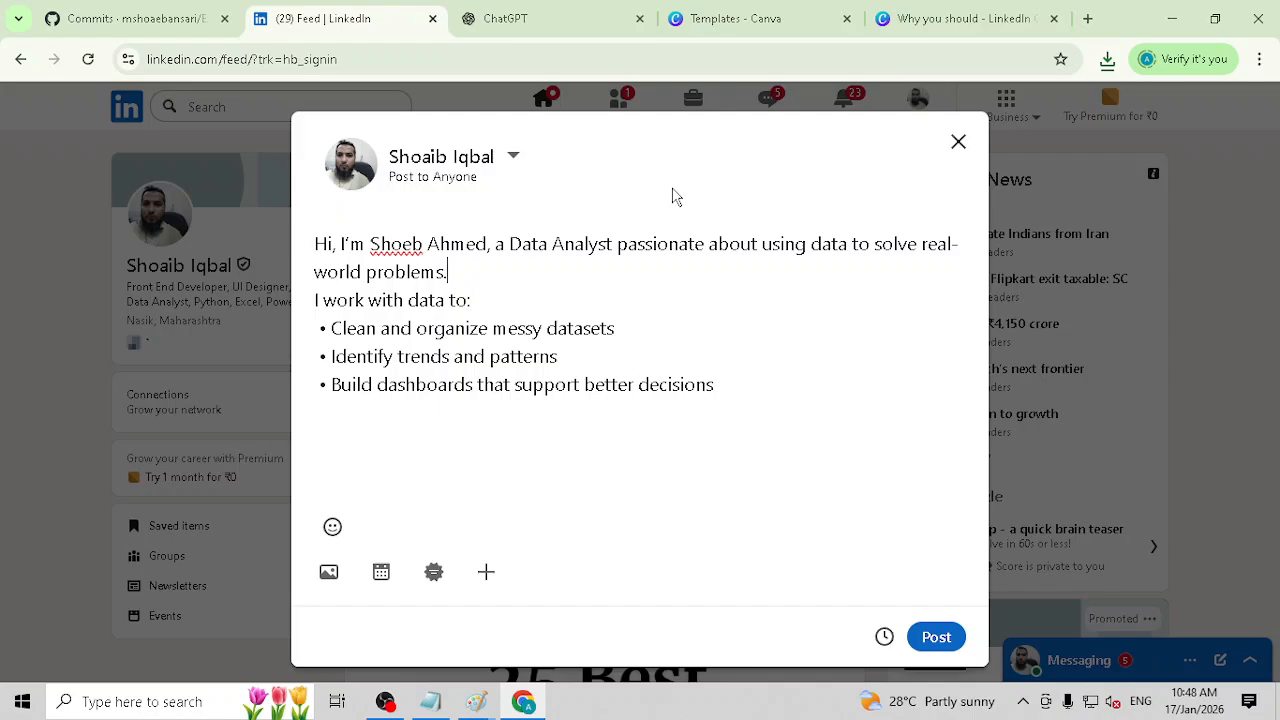
# Step: Remove the leading space before each of the three bullets in the post
pyautogui.press('Delete')
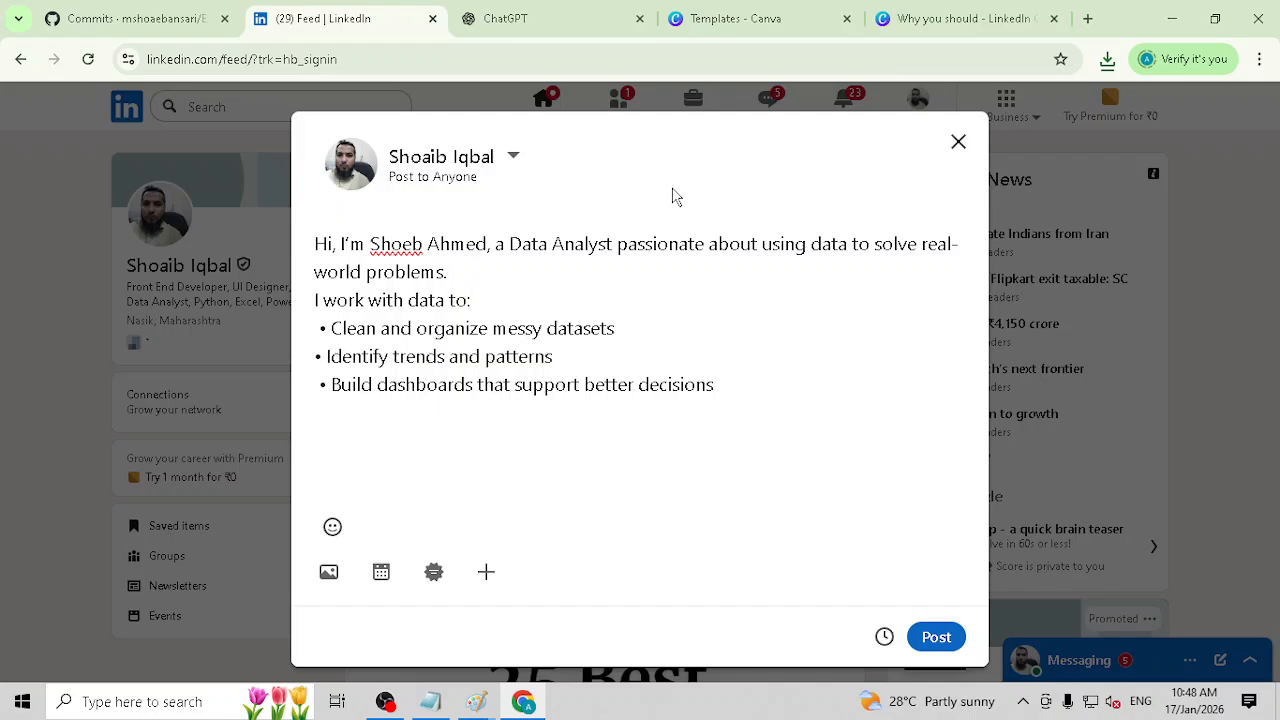
pyautogui.press('Up')
pyautogui.press('Delete')
pyautogui.press('Down')
pyautogui.press('Delete')
pyautogui.hotkey('ctrl', 'z')
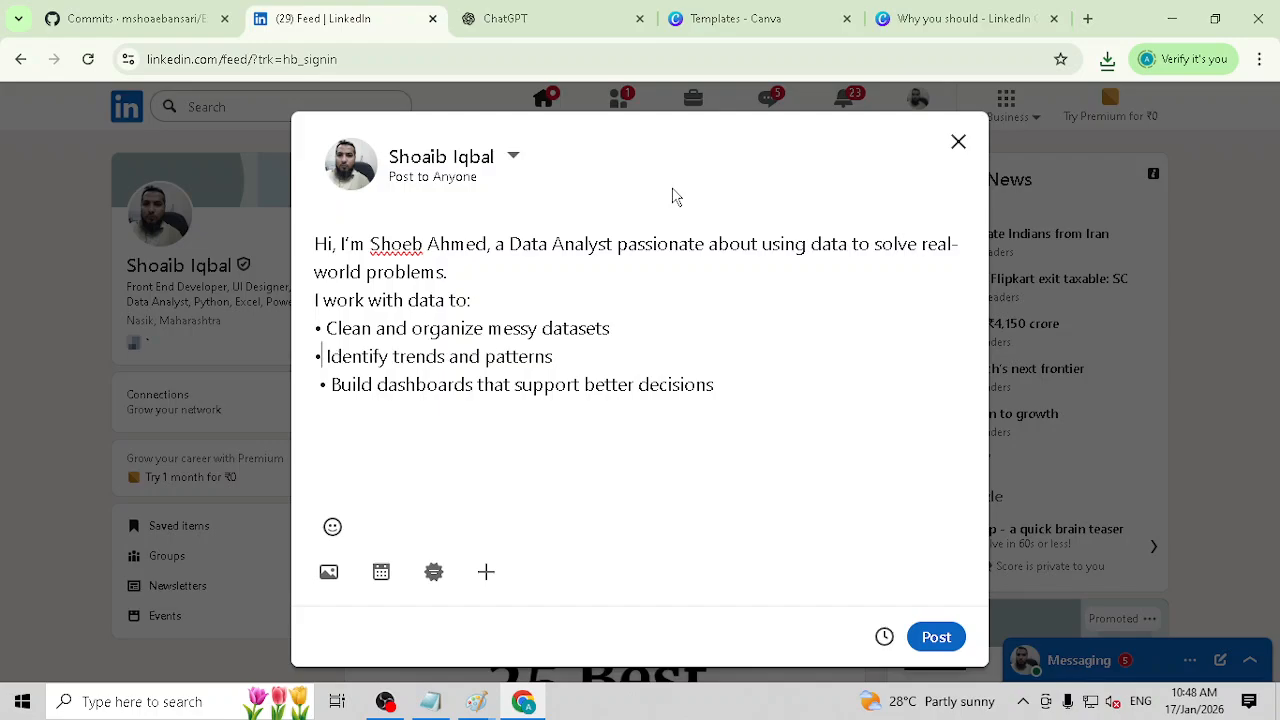
pyautogui.press('Delete')
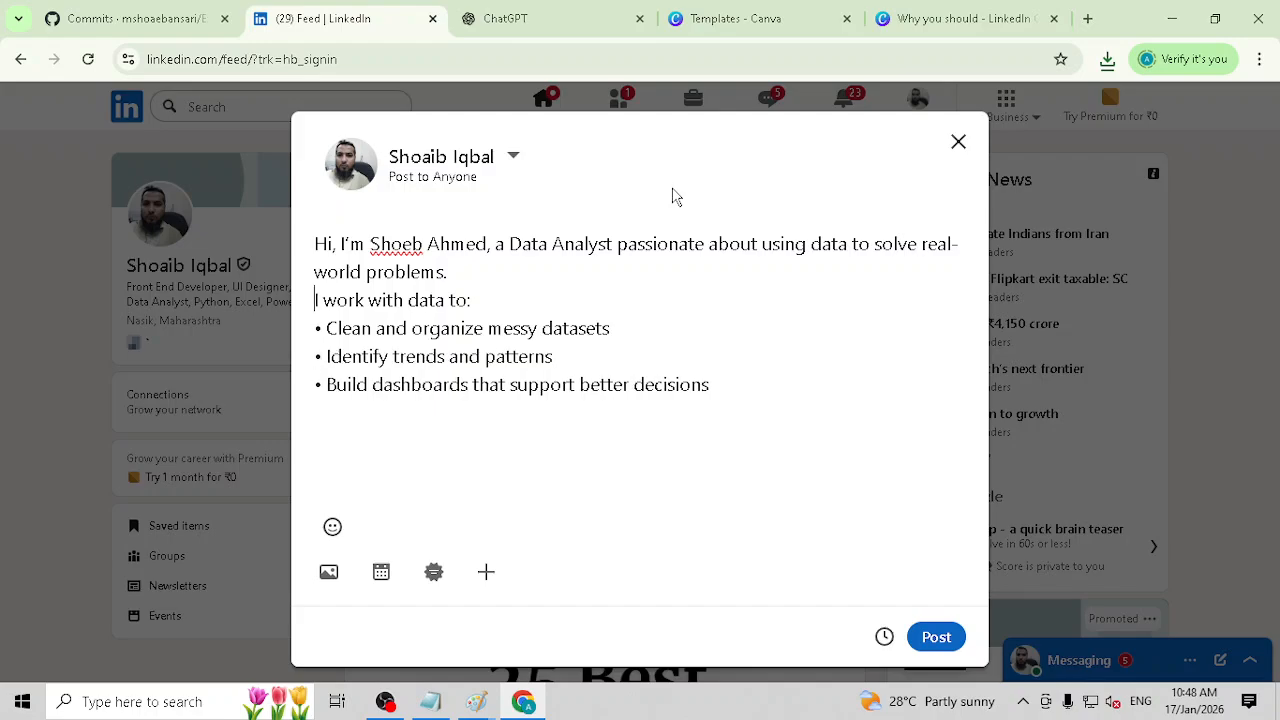
# Step: Copy the hashtag line from ChatGPT's sample post and paste it below the bullets in the LinkedIn post
pyautogui.click(540, 18)
pyautogui.scroll(-3, 580, 368)
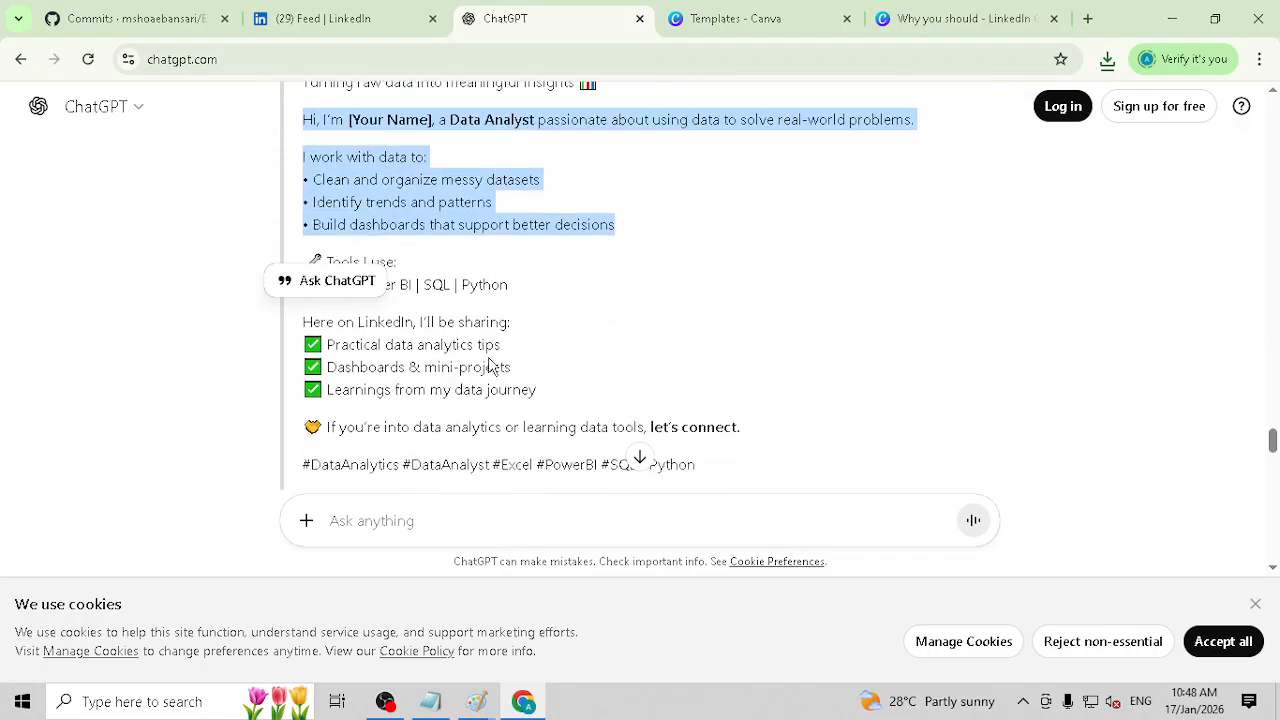
pyautogui.moveTo(711, 392); pyautogui.dragTo(306, 374)
pyautogui.hotkey('ctrl', 'c')
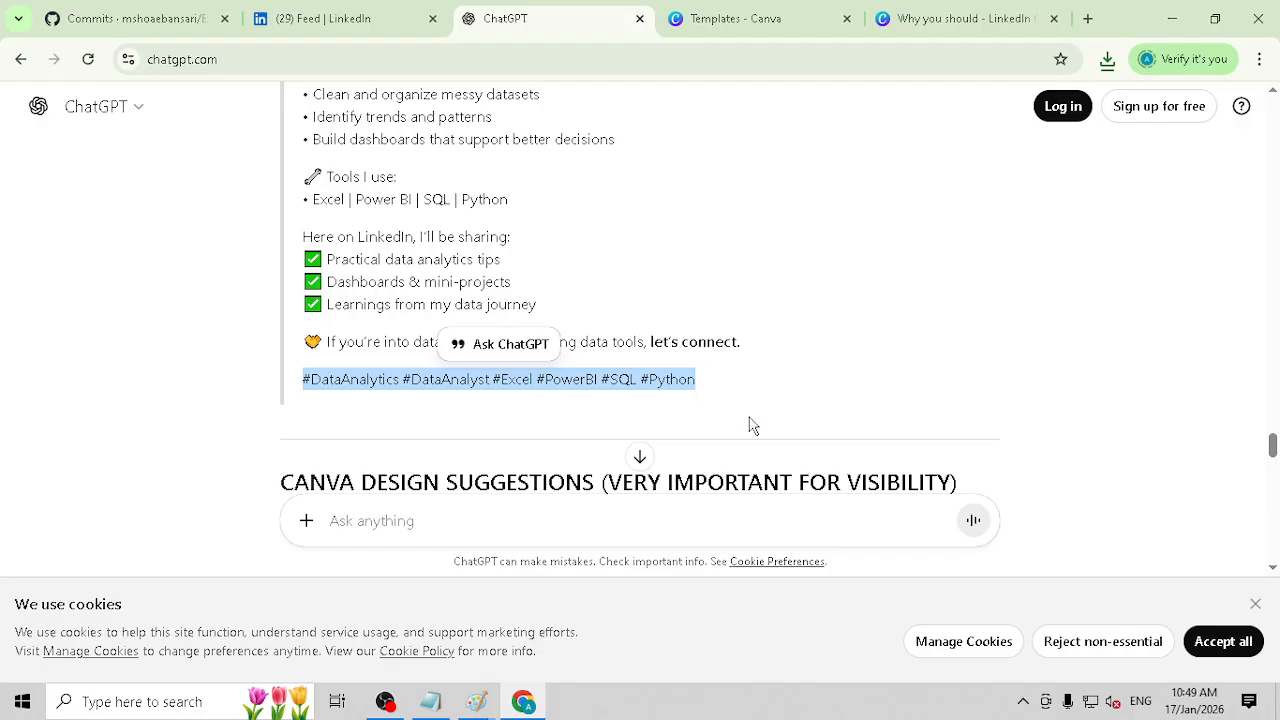
pyautogui.hotkey('alt', 'Tab')
pyautogui.hotkey('alt', 'Tab')
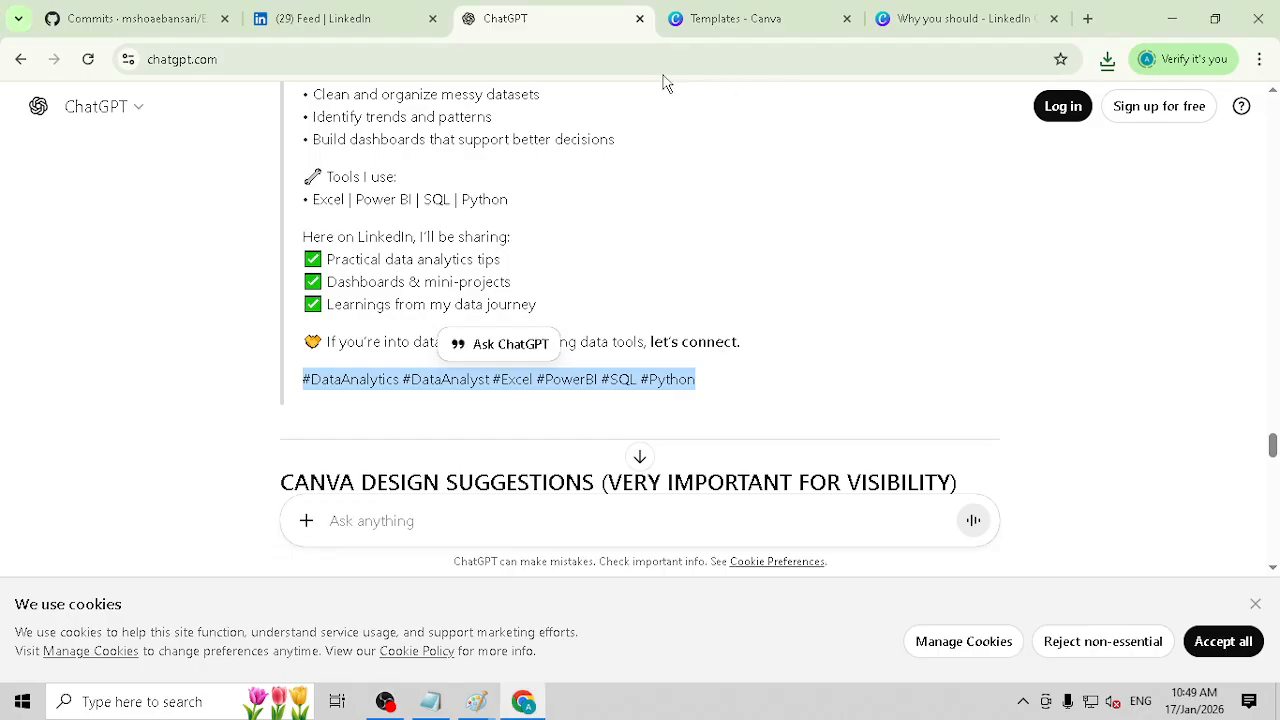
pyautogui.click(329, 24)
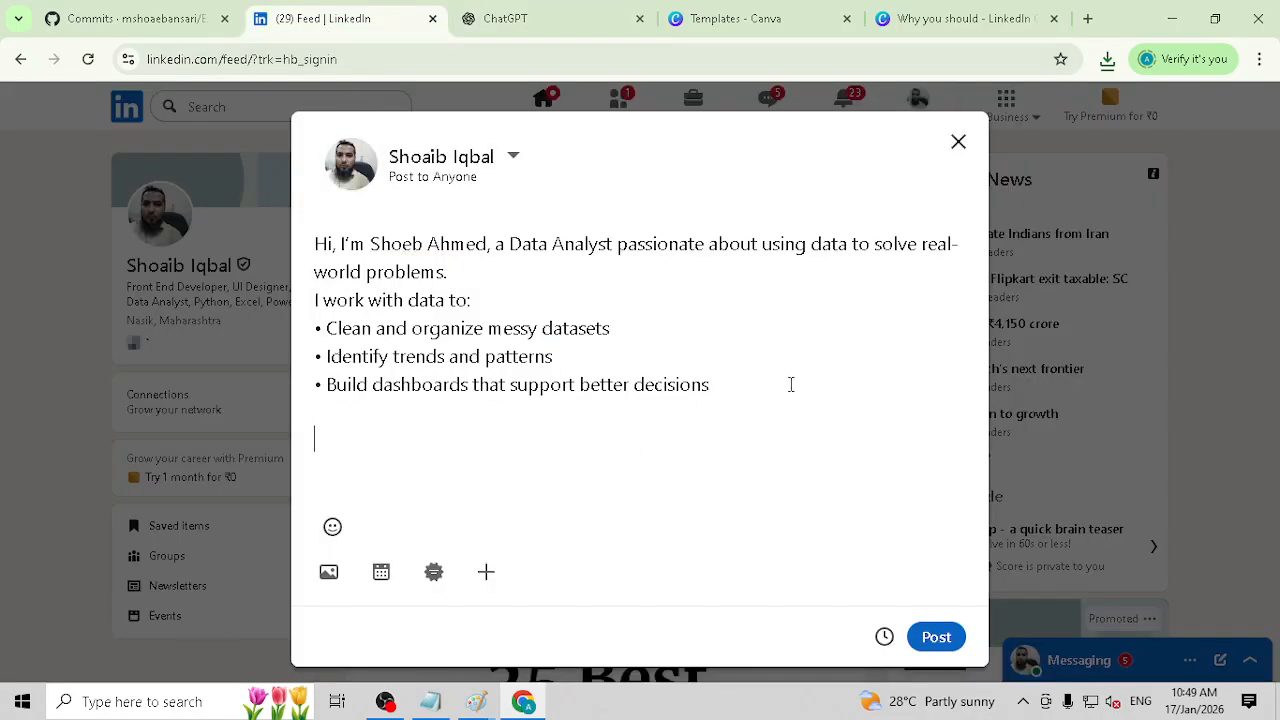
pyautogui.hotkey('ctrl', 'v')
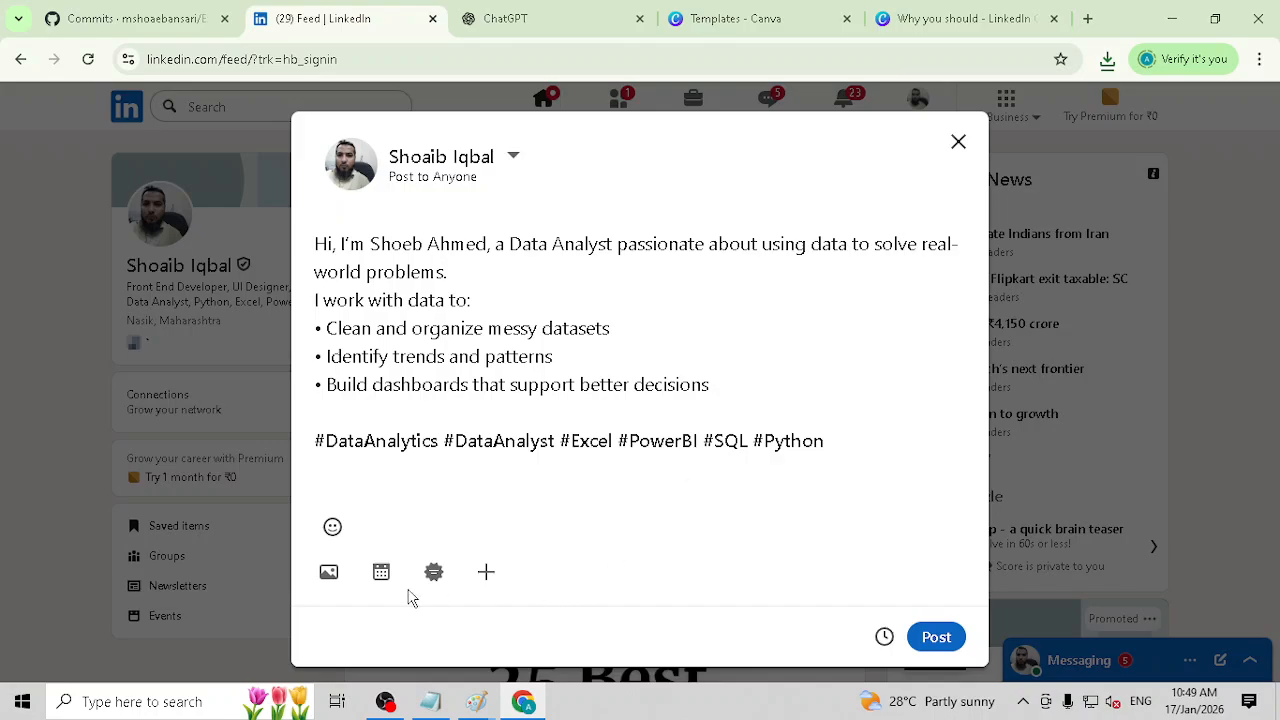
# Step: Start adding media from the computer to the LinkedIn post
pyautogui.click(485, 572)
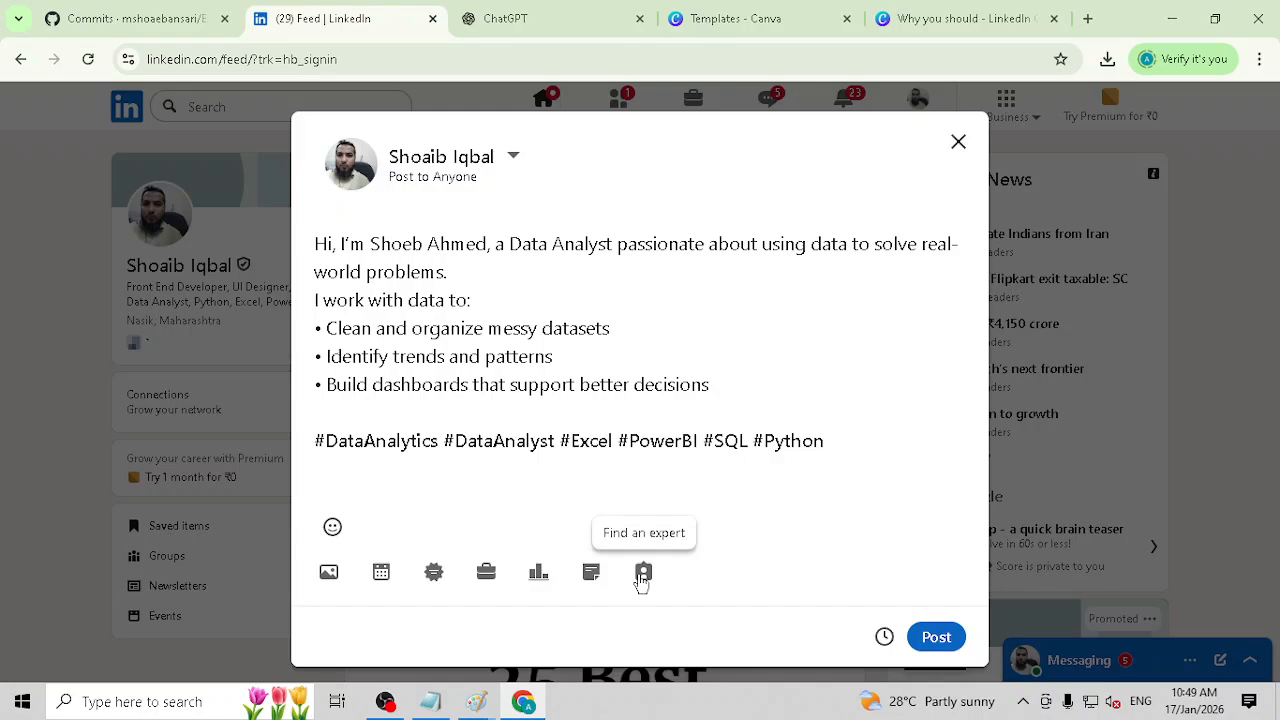
pyautogui.click(328, 575)
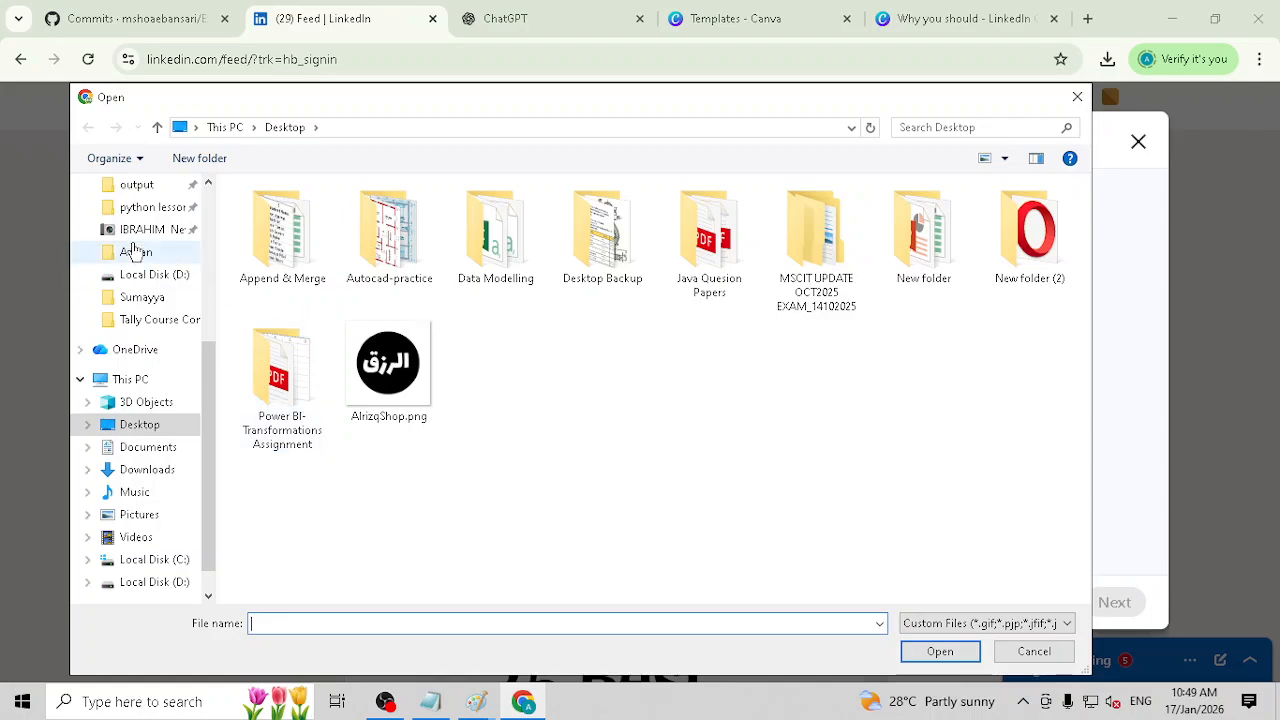
pyautogui.scroll(6, 135, 250)
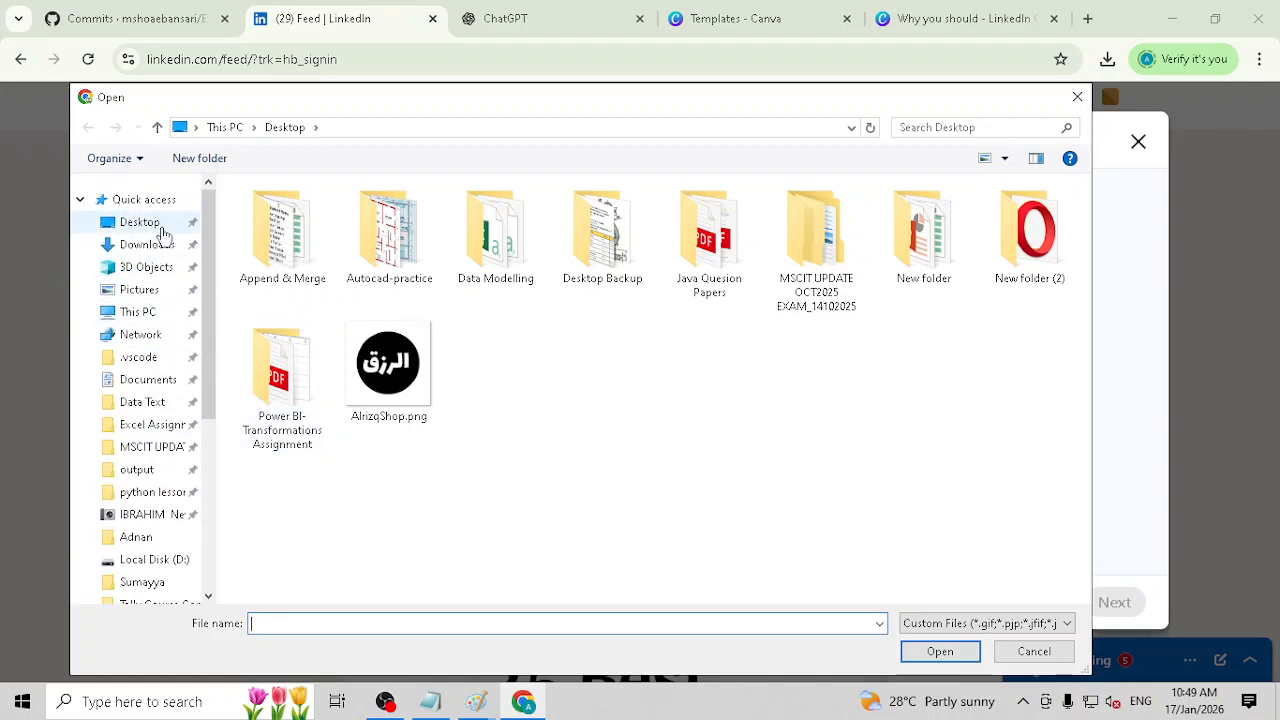
pyautogui.click(147, 244)
pyautogui.scroll(-5, 655, 415)
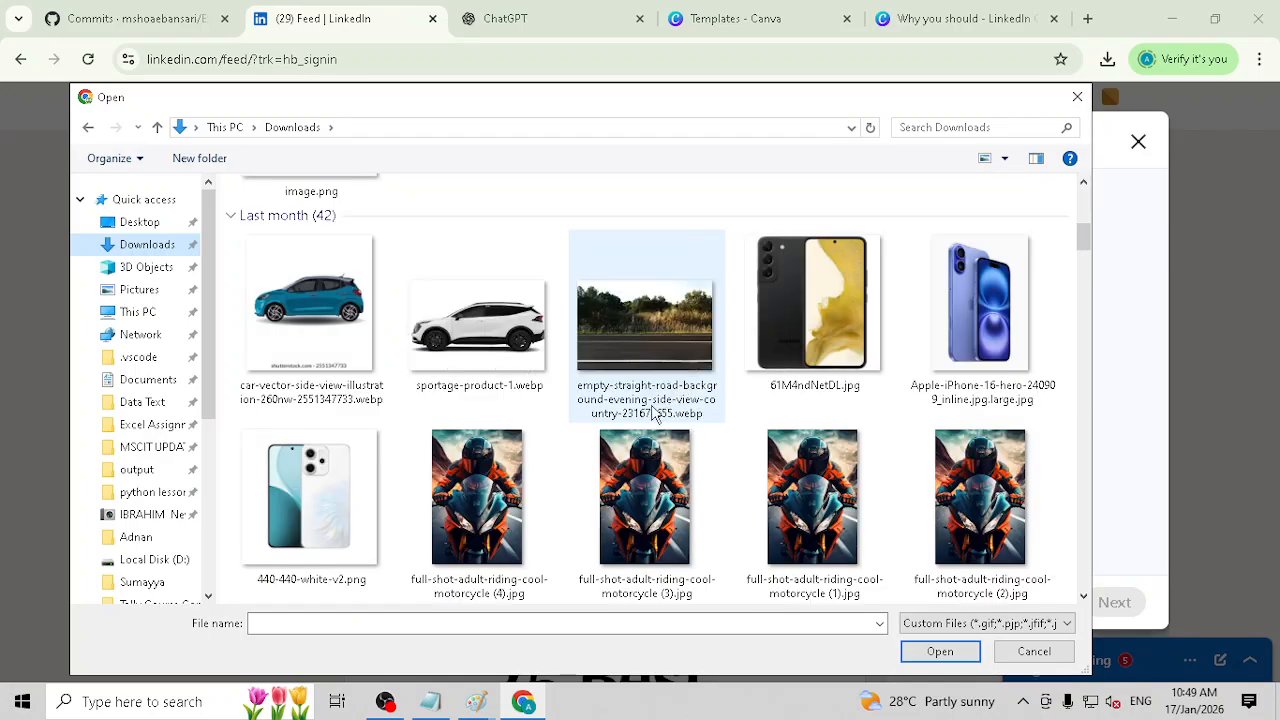
pyautogui.scroll(3, 652, 412)
pyautogui.scroll(-10, 652, 412)
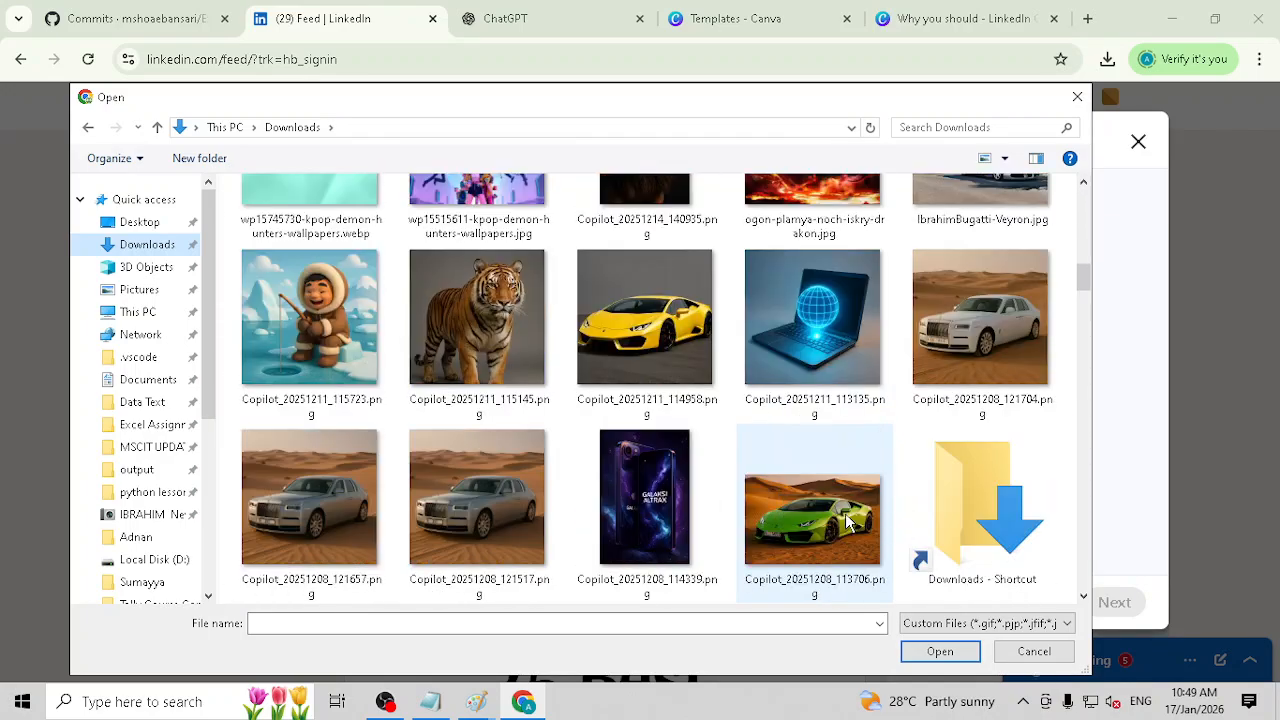
pyautogui.scroll(-3, 848, 521)
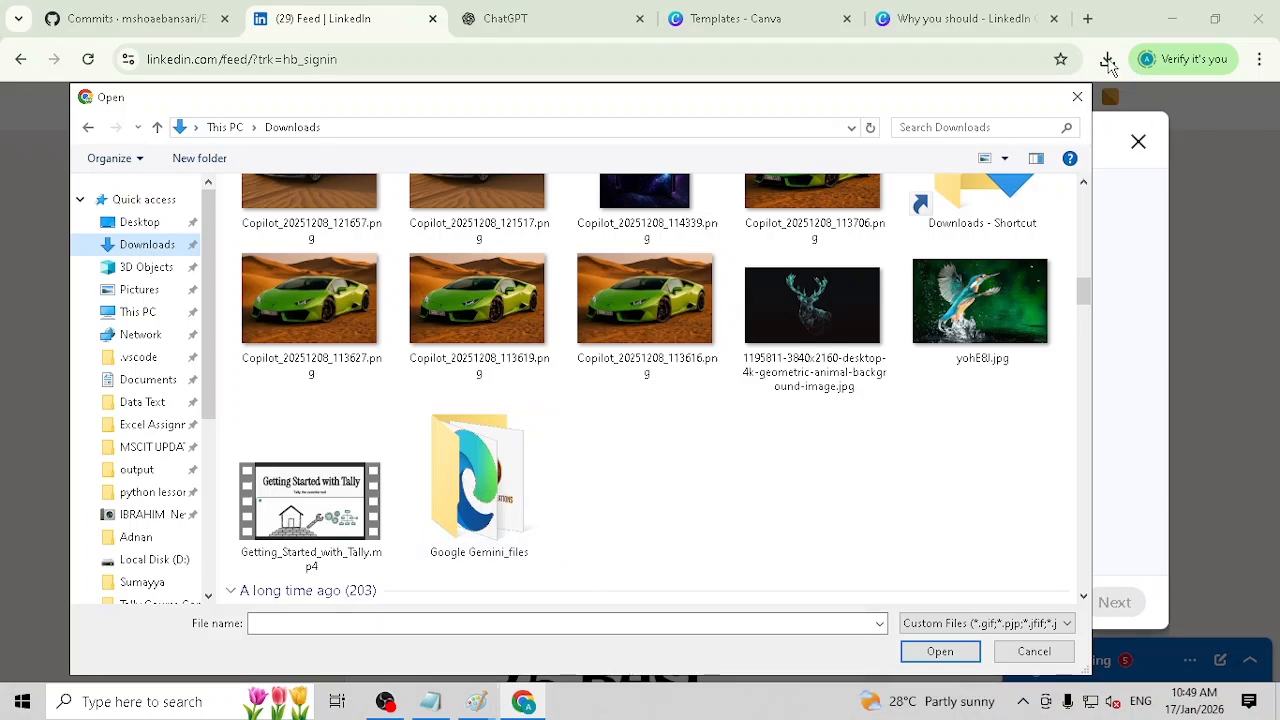
pyautogui.click(1048, 651)
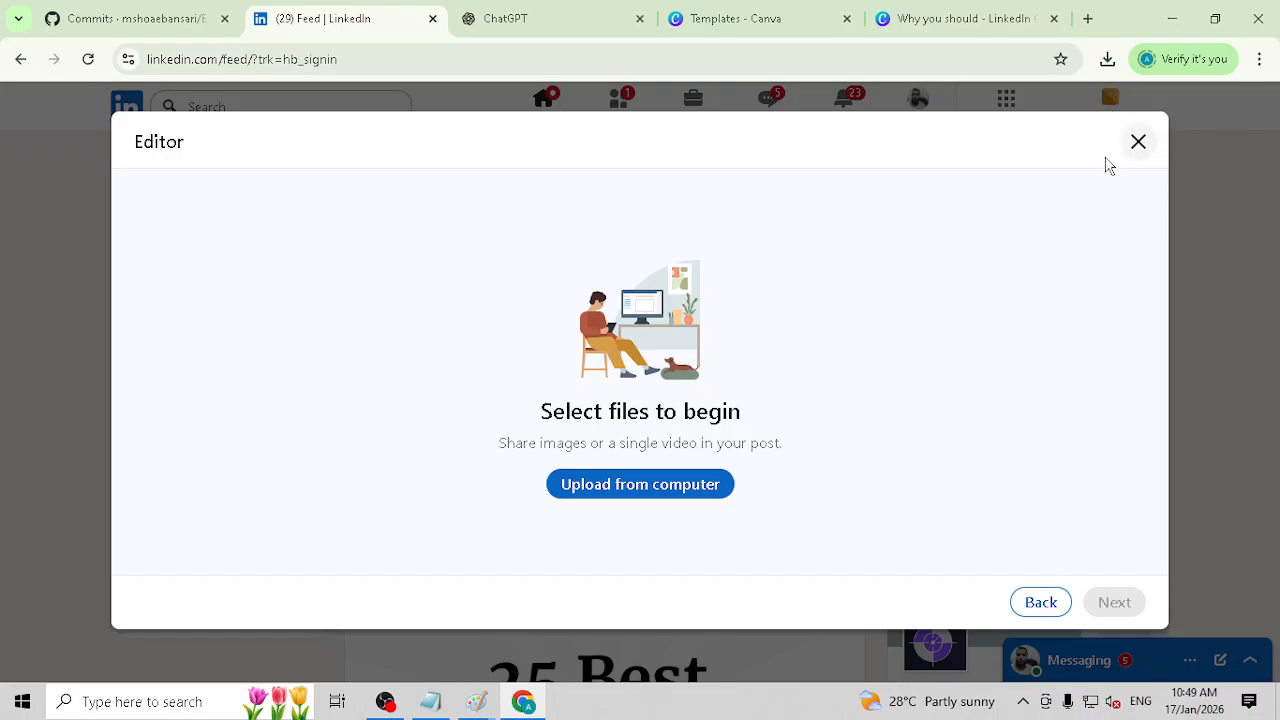
# Step: Locate the downloaded "Why you should.zip" in the Downloads folder, extract it there and open the extracted folder
pyautogui.click(955, 18)
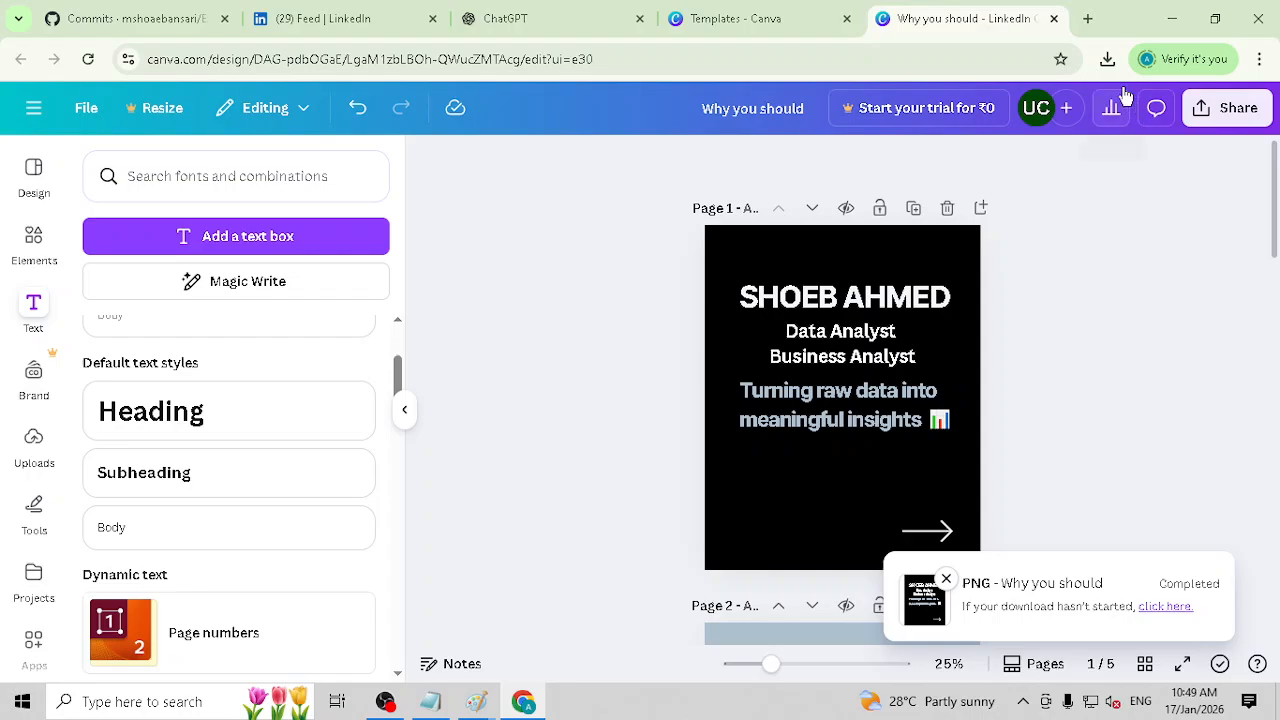
pyautogui.click(1107, 59)
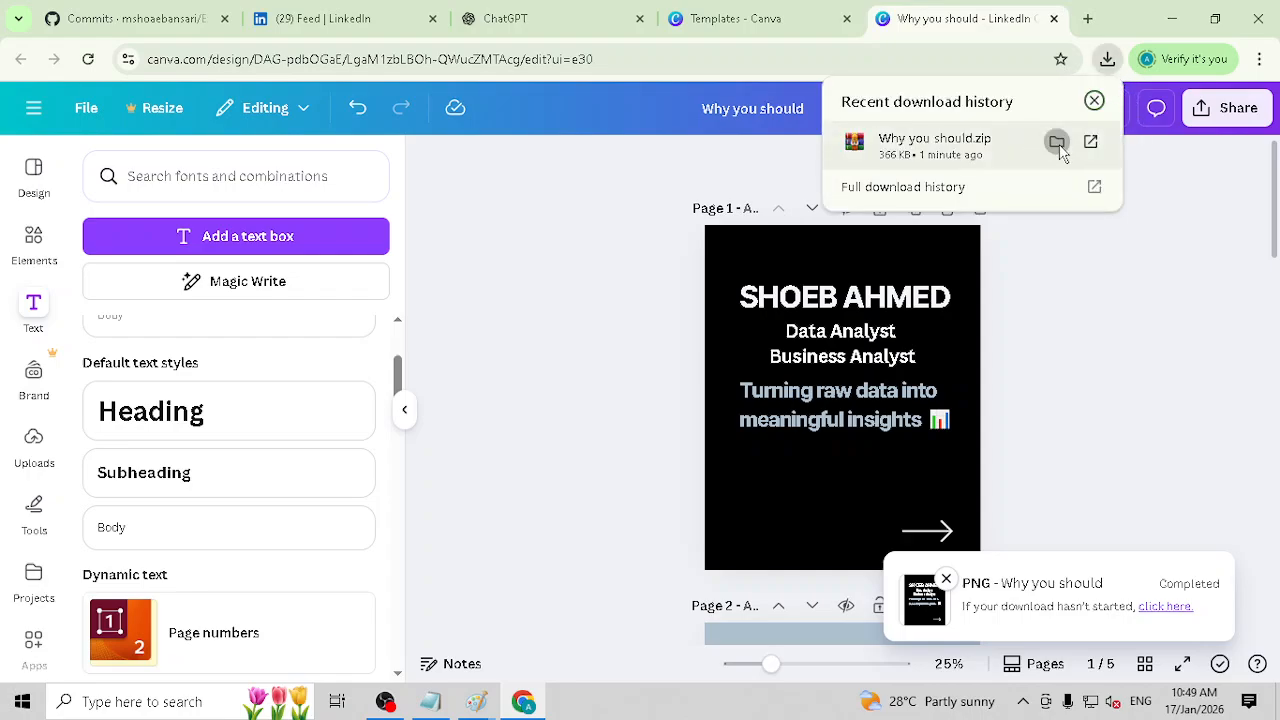
pyautogui.click(1057, 143)
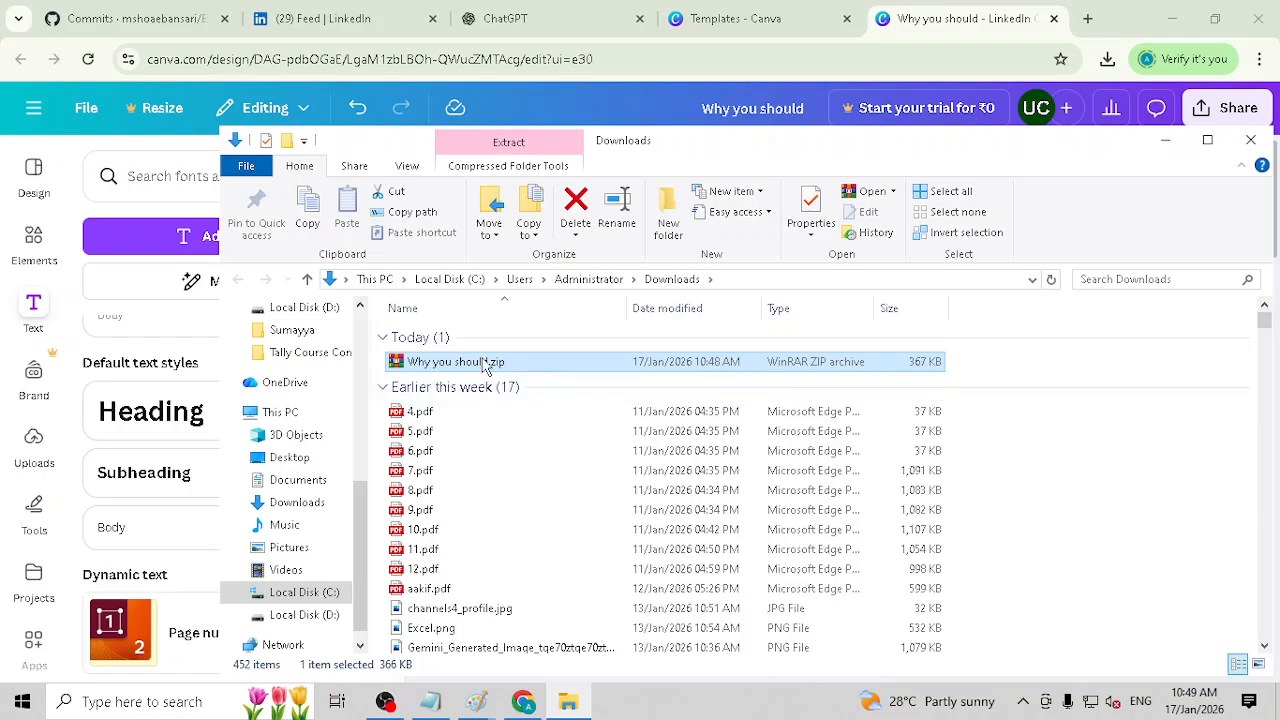
pyautogui.rightClick(484, 366)
pyautogui.click(630, 367)
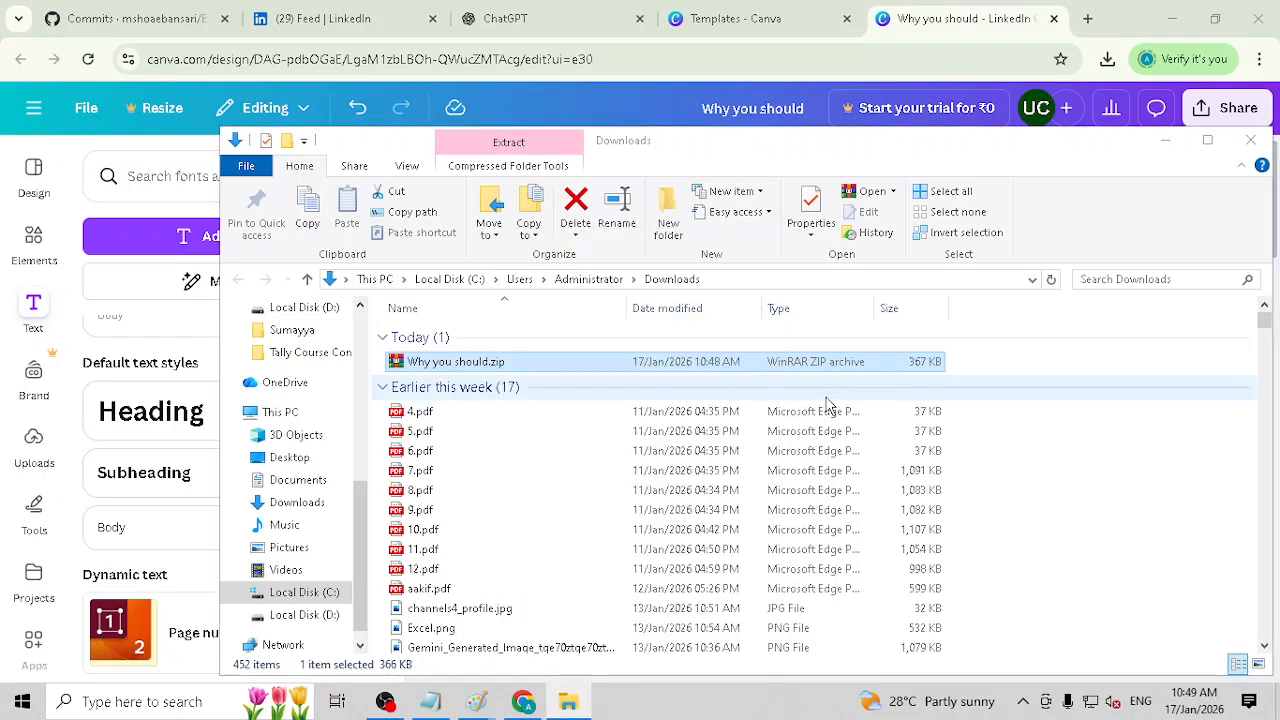
pyautogui.doubleClick(490, 362)
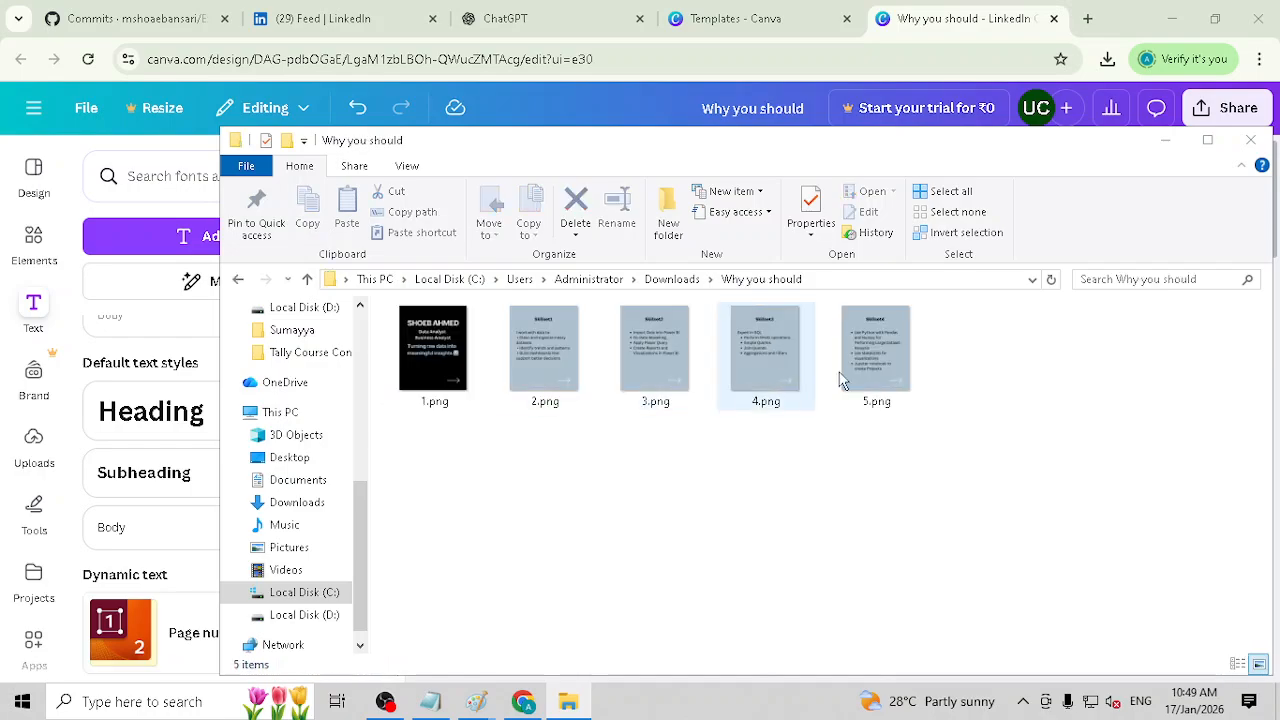
# Step: Upload the images 1.png to 5.png from the Downloads subfolder "Why you should" to the LinkedIn post
pyautogui.click(318, 18)
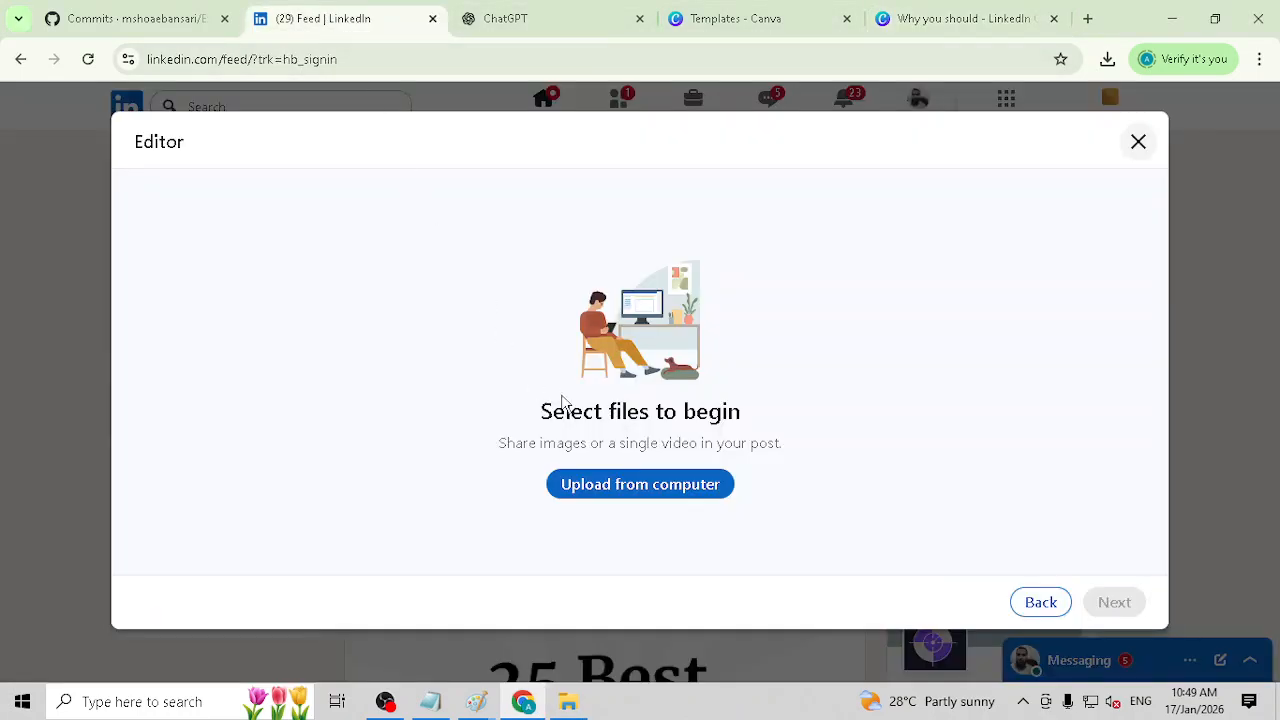
pyautogui.click(636, 487)
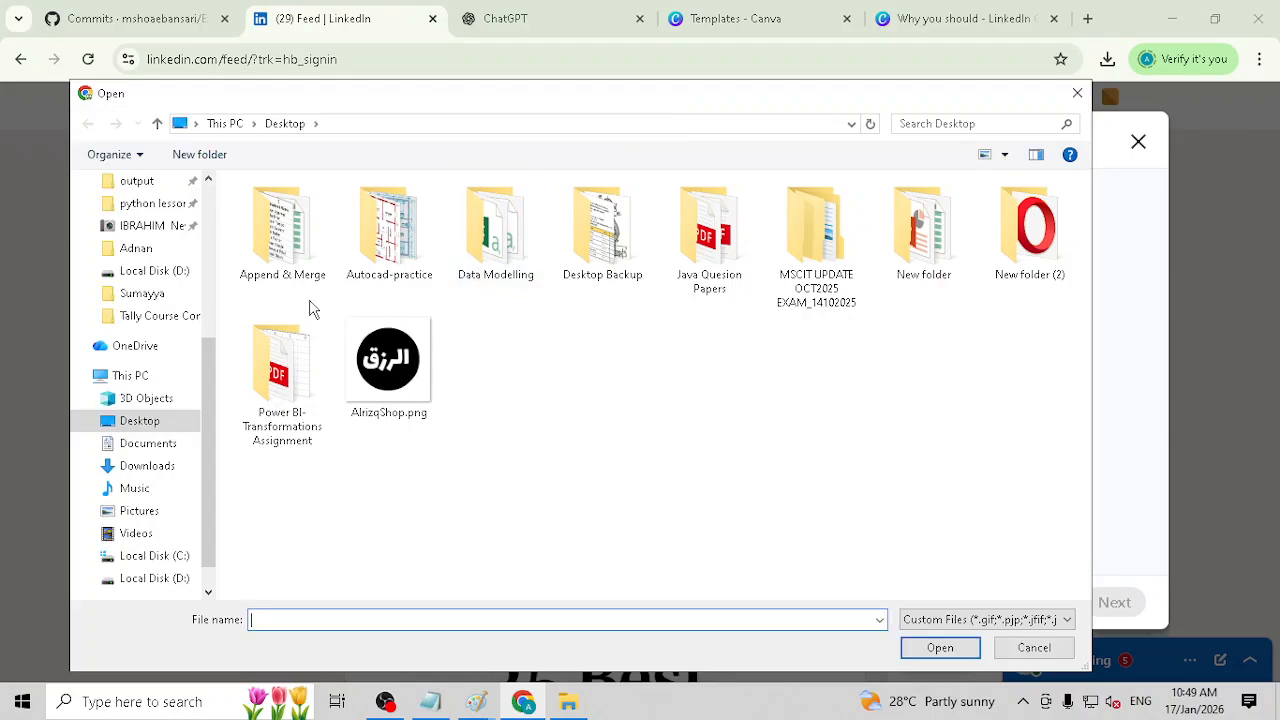
pyautogui.scroll(1, 163, 400)
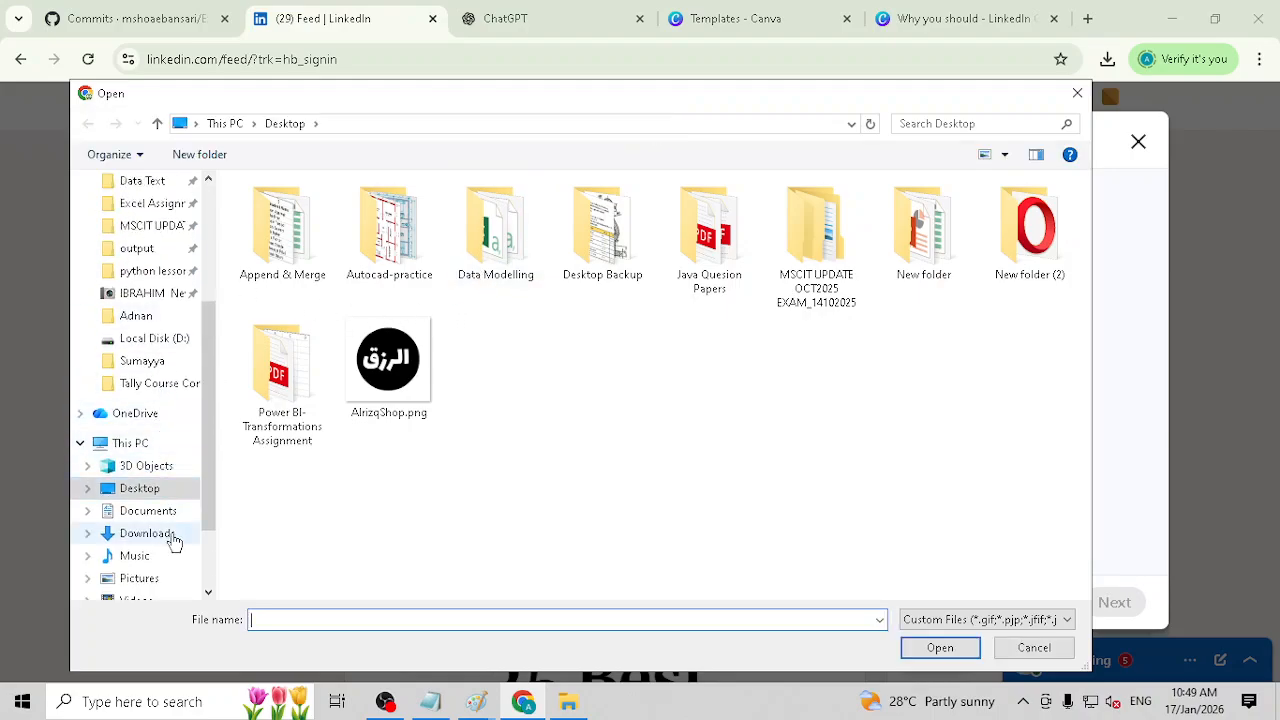
pyautogui.click(166, 533)
pyautogui.doubleClick(307, 281)
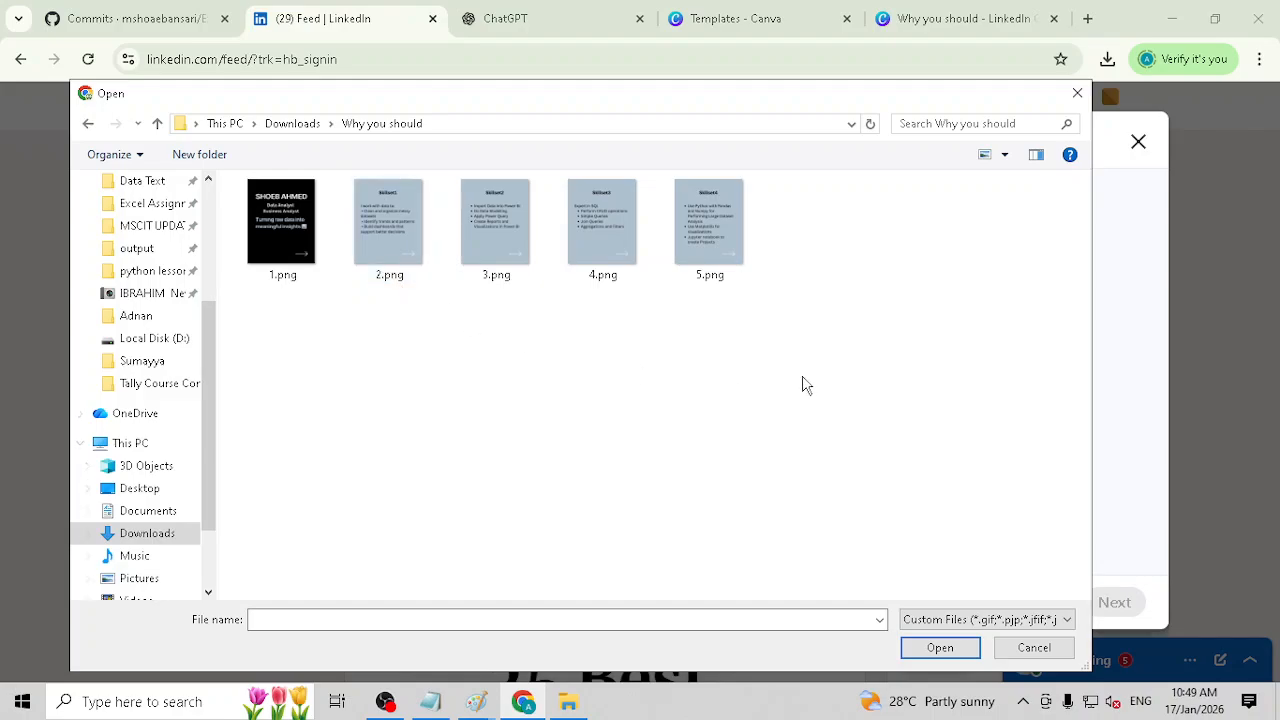
pyautogui.moveTo(837, 367); pyautogui.dragTo(237, 204)
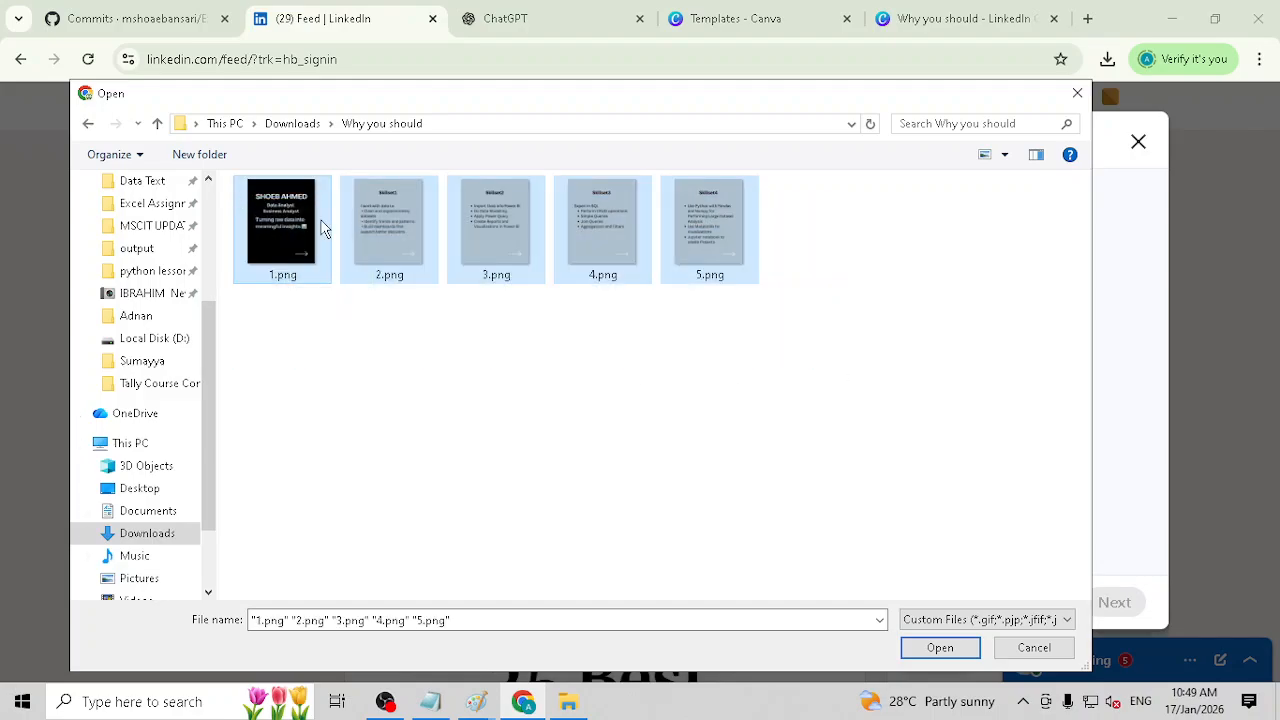
pyautogui.click(940, 647)
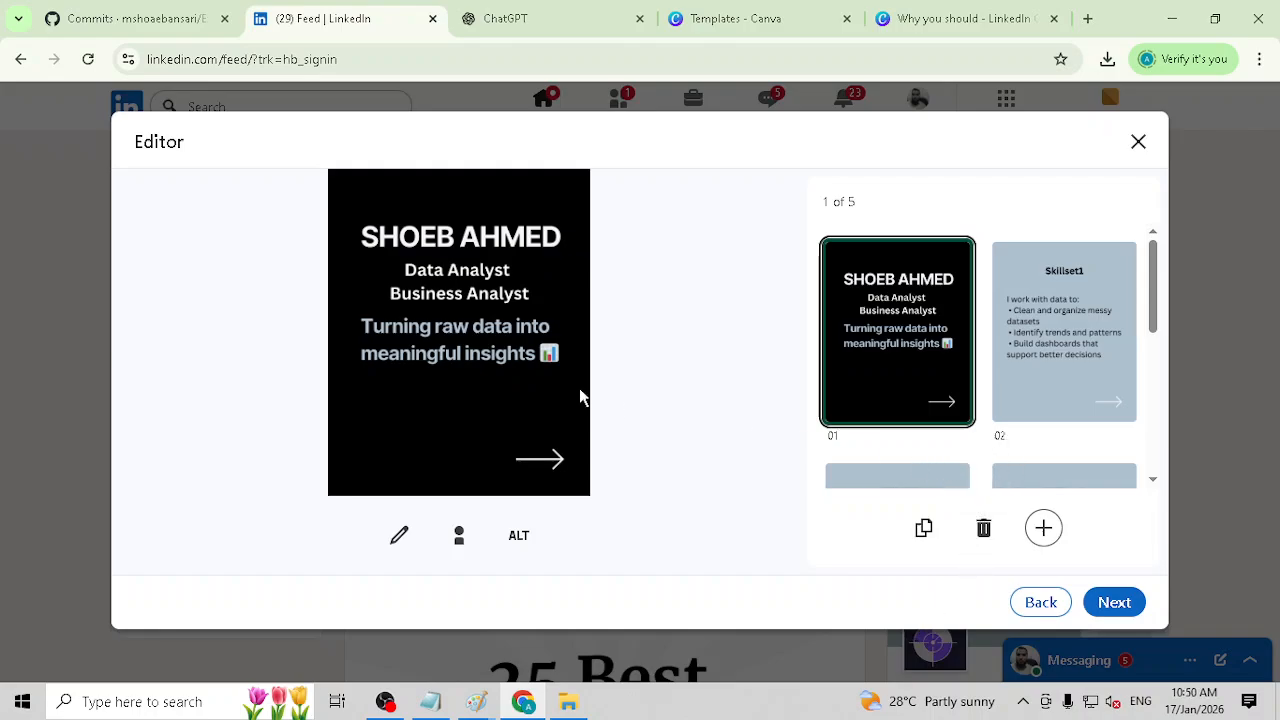
# Step: Accept the five uploaded images and publish the LinkedIn post
pyautogui.moveTo(1156, 305); pyautogui.dragTo(1152, 487)
pyautogui.click(1114, 604)
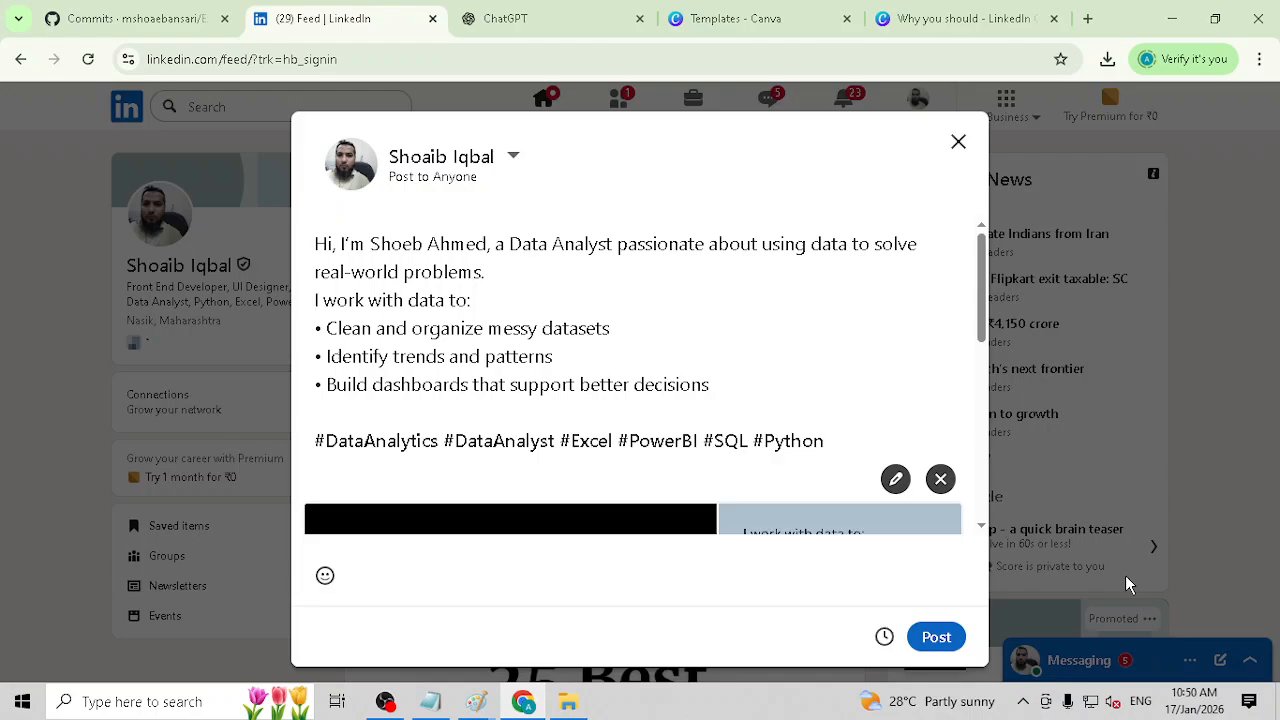
pyautogui.click(937, 638)
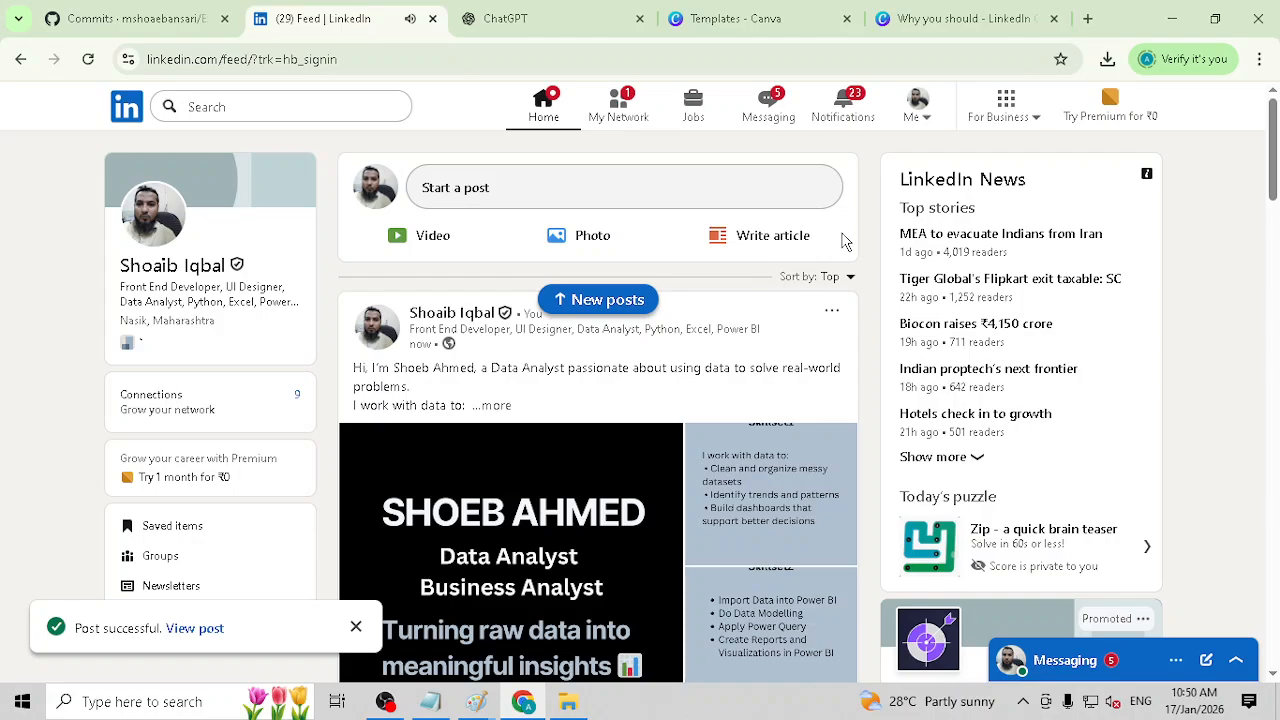
pyautogui.scroll(-3, 845, 290)
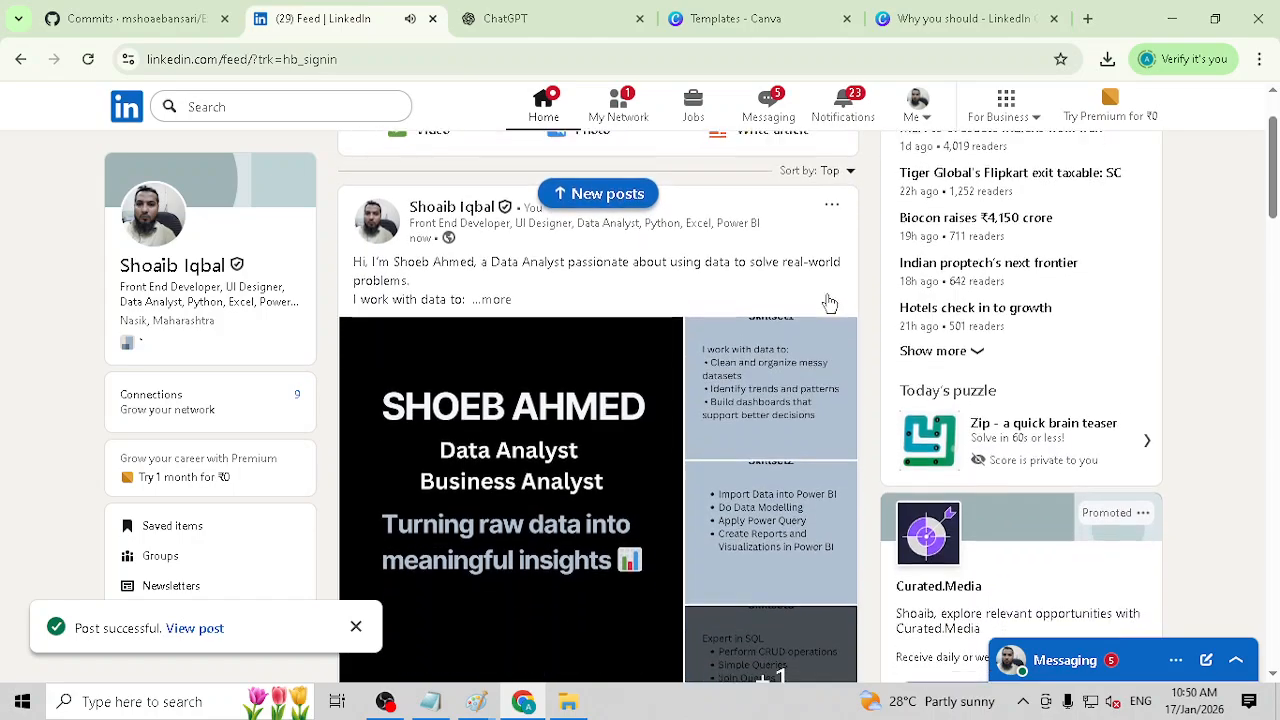
pyautogui.scroll(-3, 708, 283)
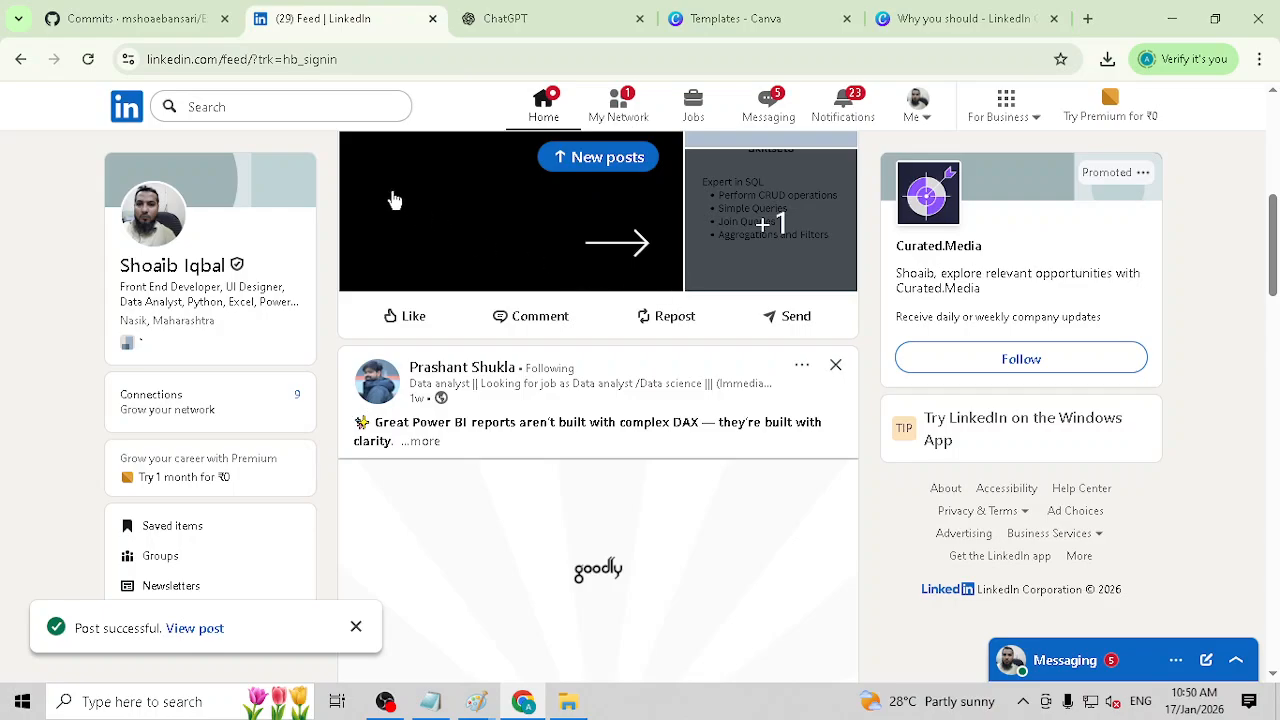
# Step: Switch to ChatGPT and send the prompt "Please create 10 posts for Excel"
pyautogui.click(508, 22)
pyautogui.scroll(15, 623, 374)
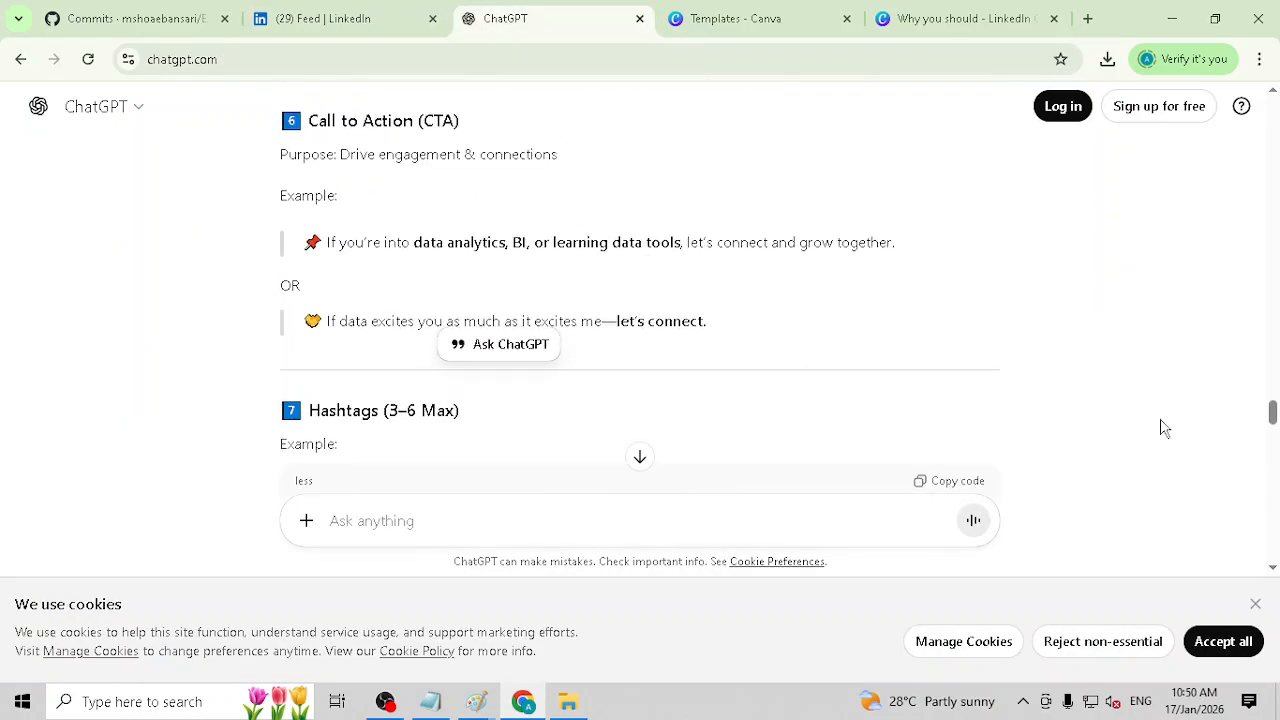
pyautogui.moveTo(1276, 380); pyautogui.dragTo(1273, 138)
pyautogui.scroll(-3, 504, 446)
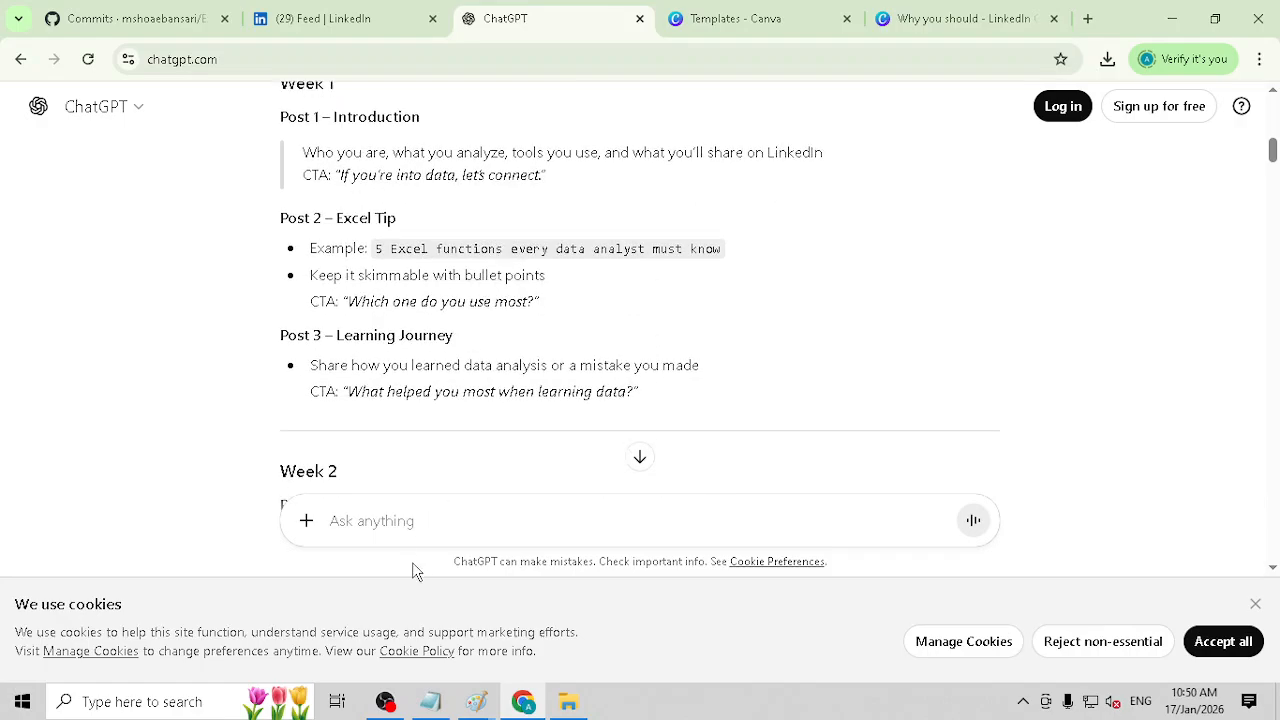
pyautogui.write('Please create 10')
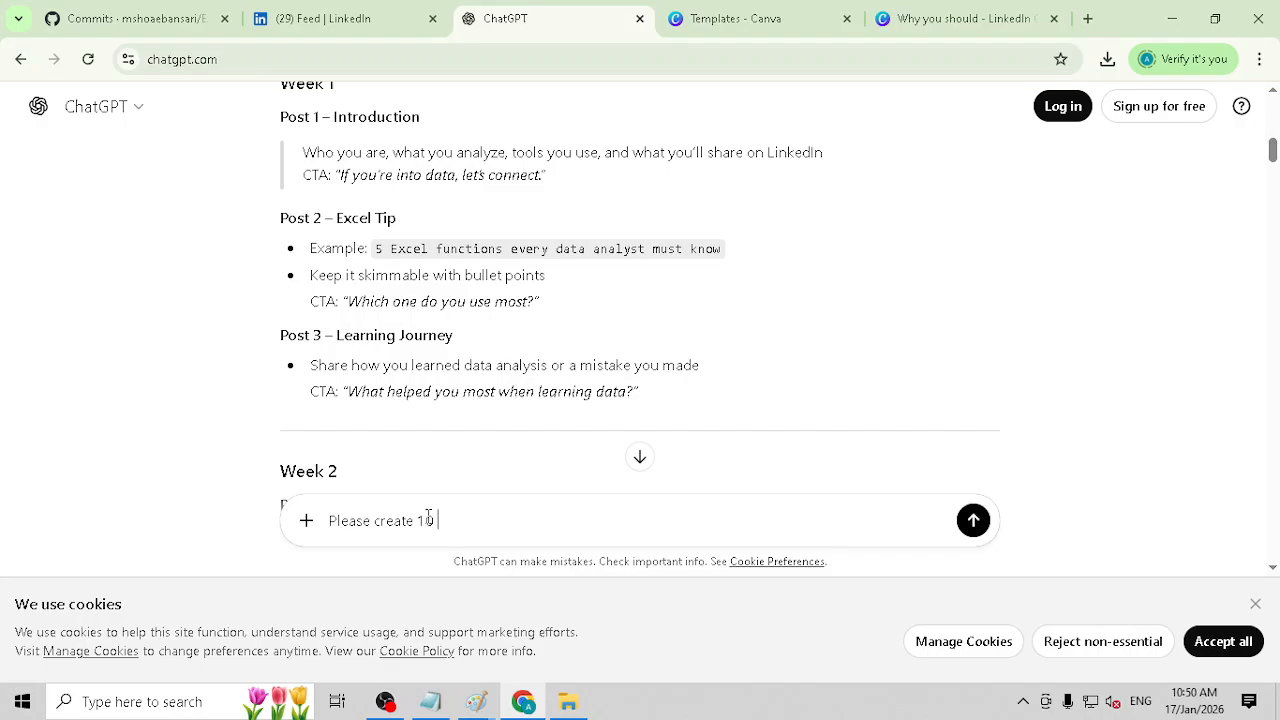
pyautogui.write(' posts for Ex')
pyautogui.scroll(-1, 428, 517)
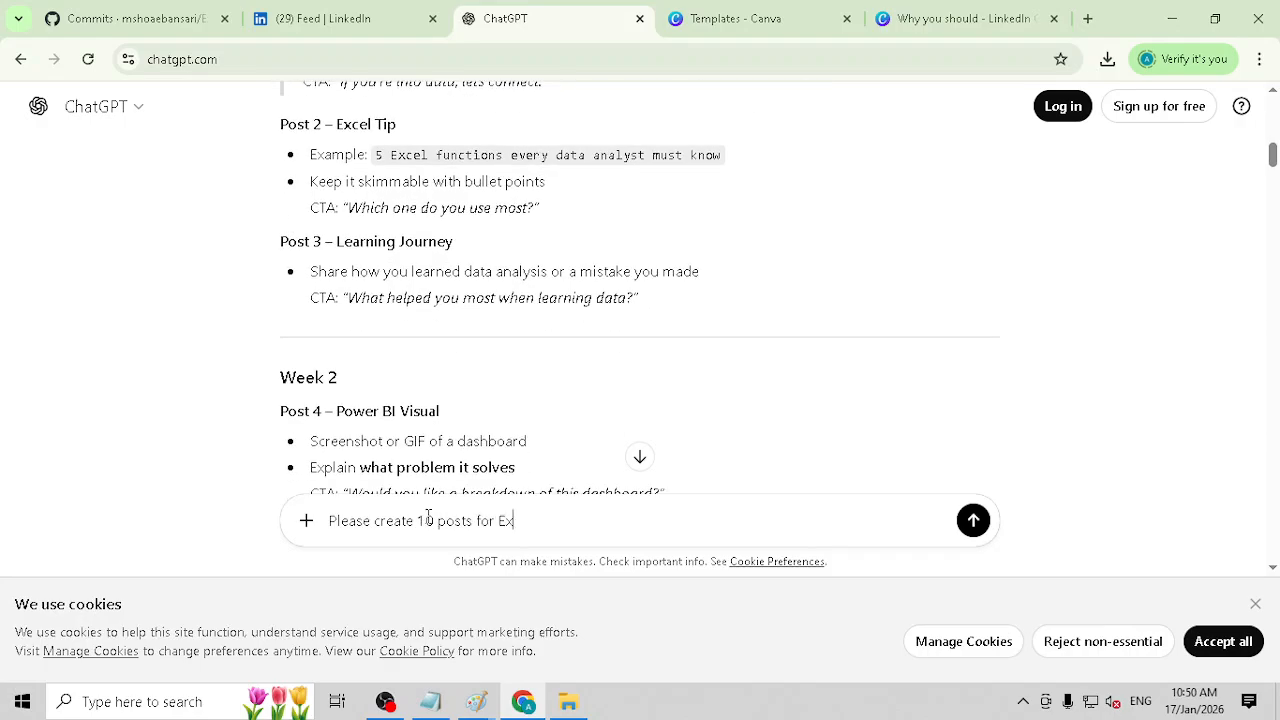
pyautogui.write('cel')
pyautogui.press('Return')
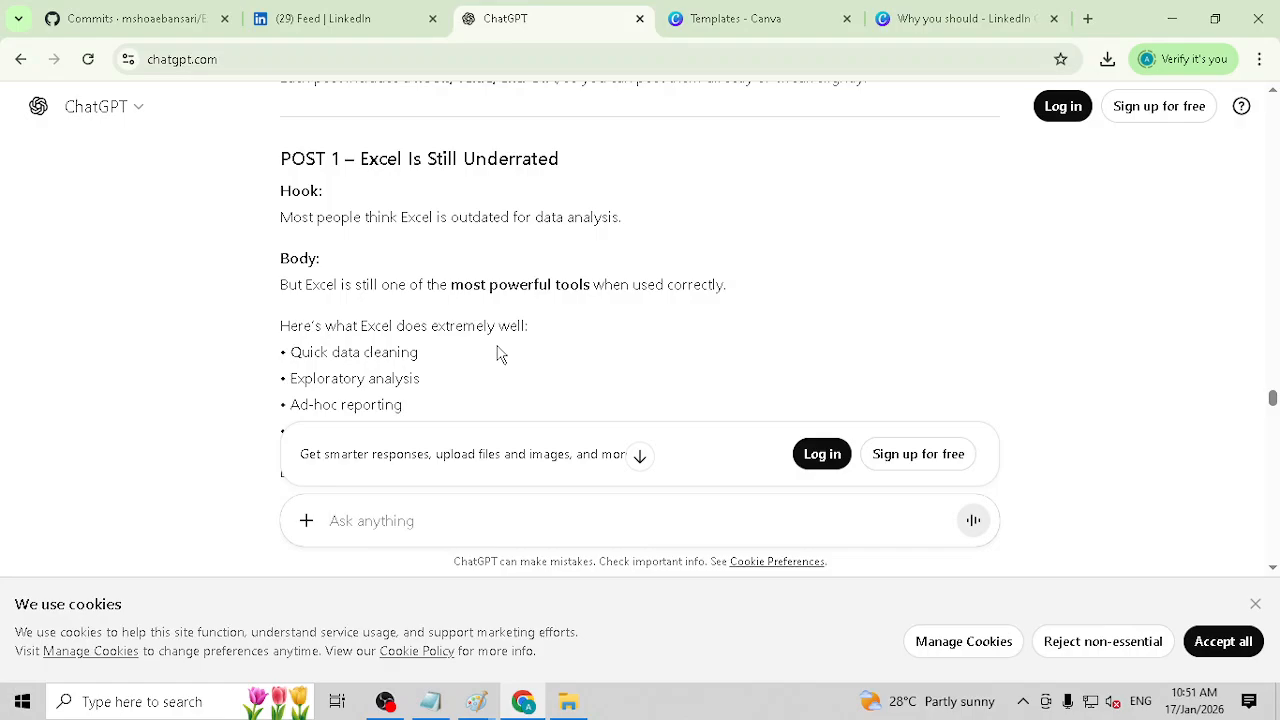
# Step: Look over the GitHub commits page, and review the published post and other posts in the LinkedIn feed
pyautogui.click(146, 24)
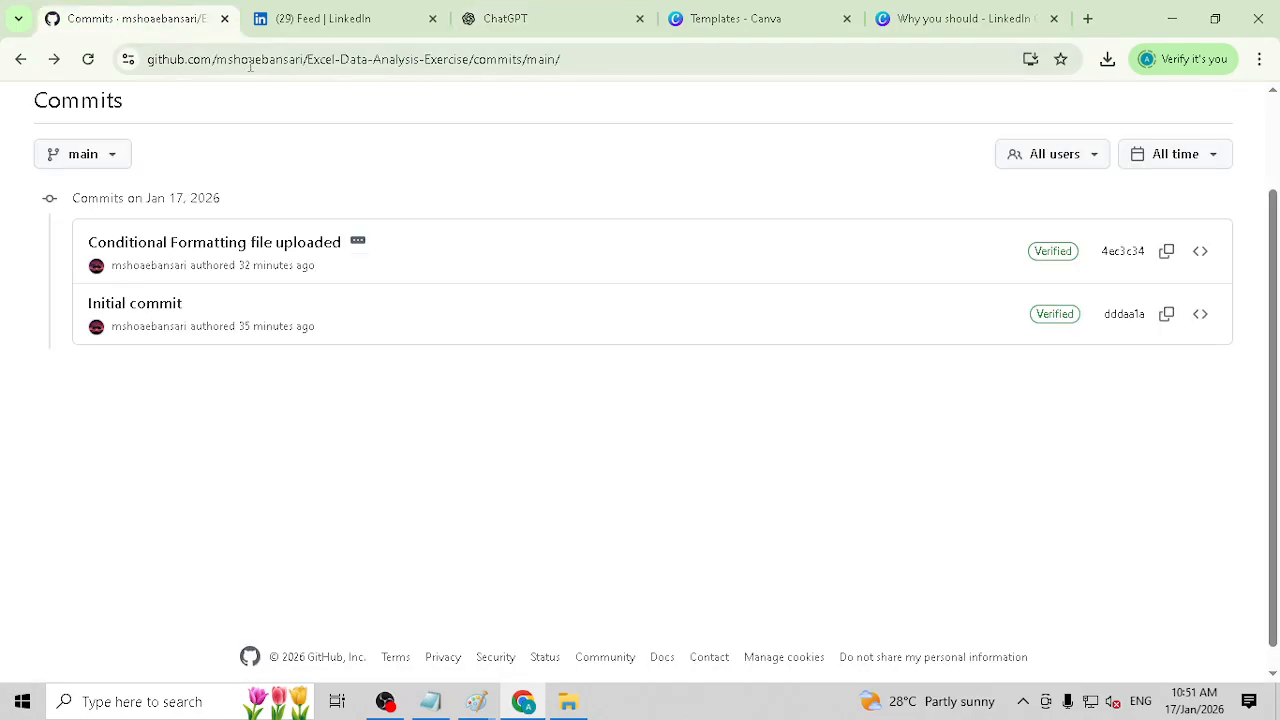
pyautogui.click(320, 18)
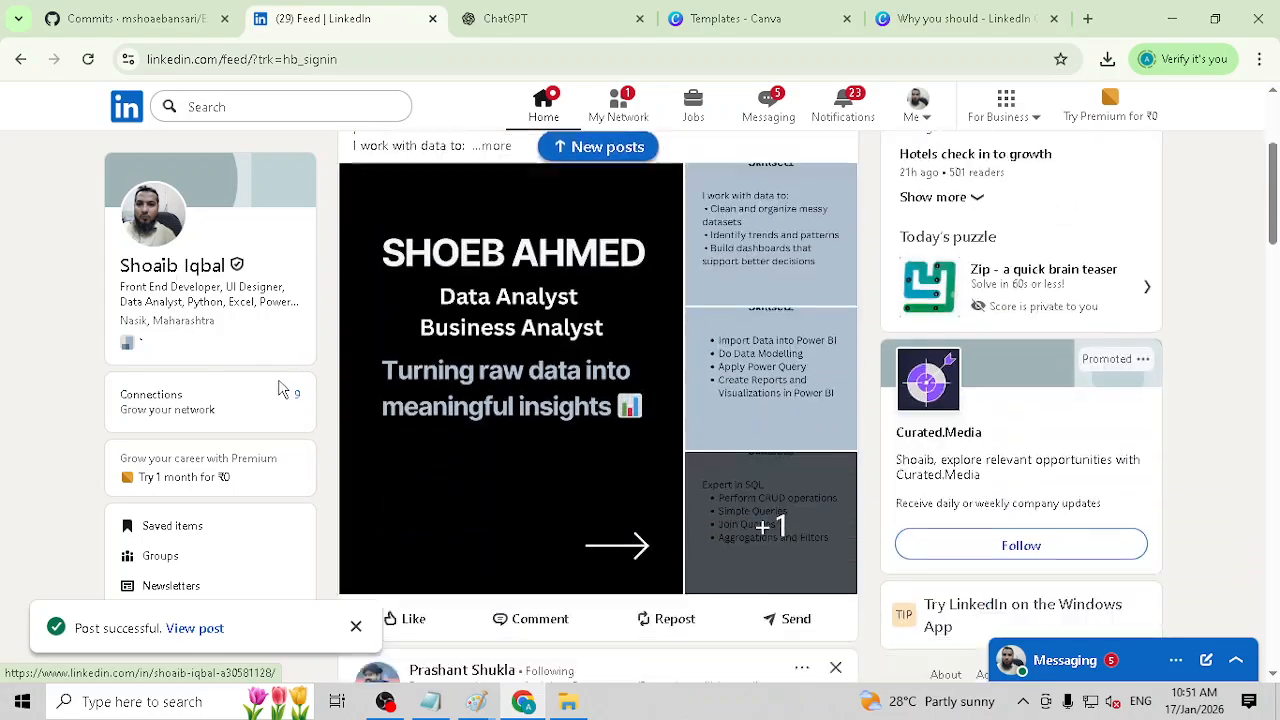
pyautogui.scroll(-2, 509, 569)
pyautogui.scroll(4, 737, 546)
pyautogui.scroll(-9, 731, 483)
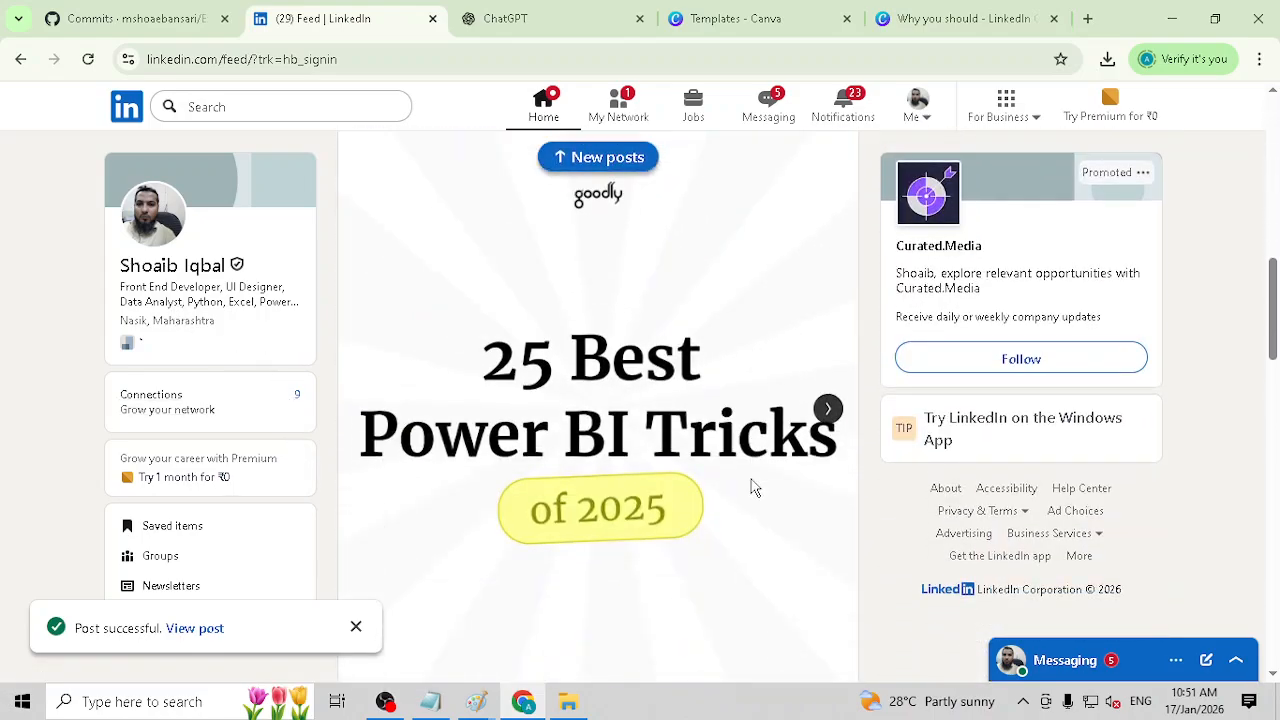
pyautogui.scroll(-3, 752, 486)
pyautogui.scroll(3, 751, 472)
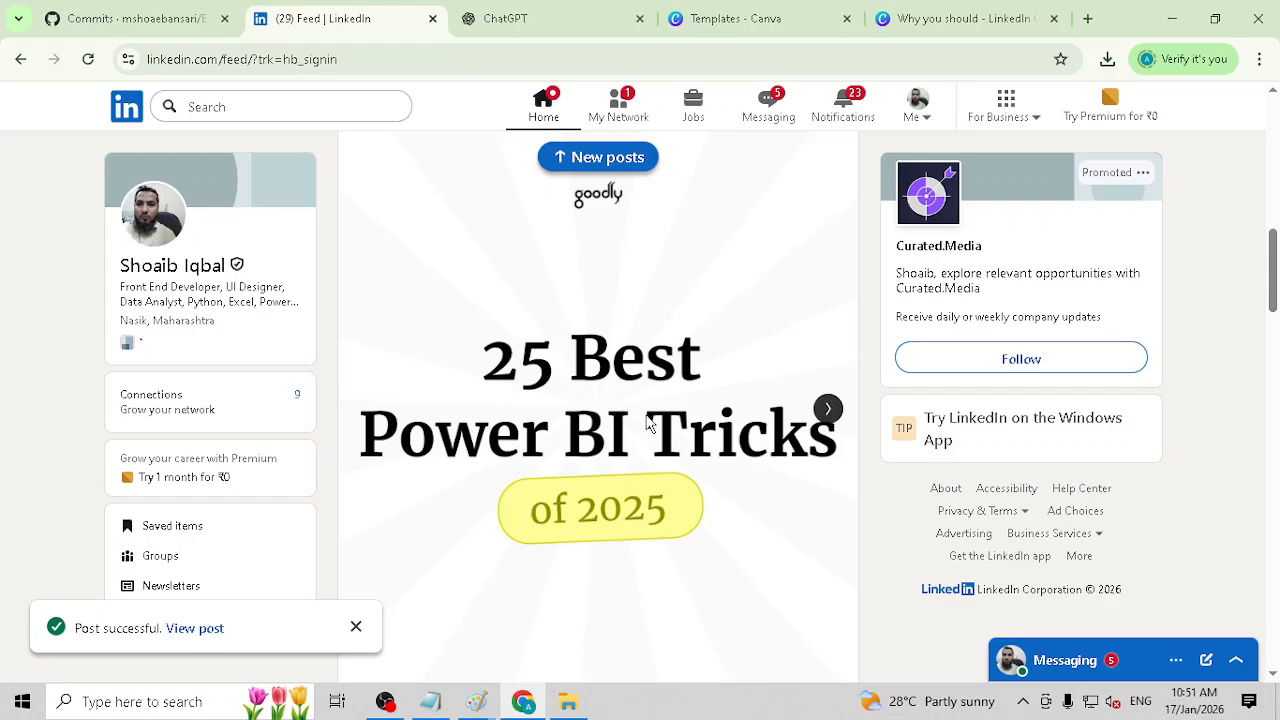
pyautogui.scroll(-1, 632, 434)
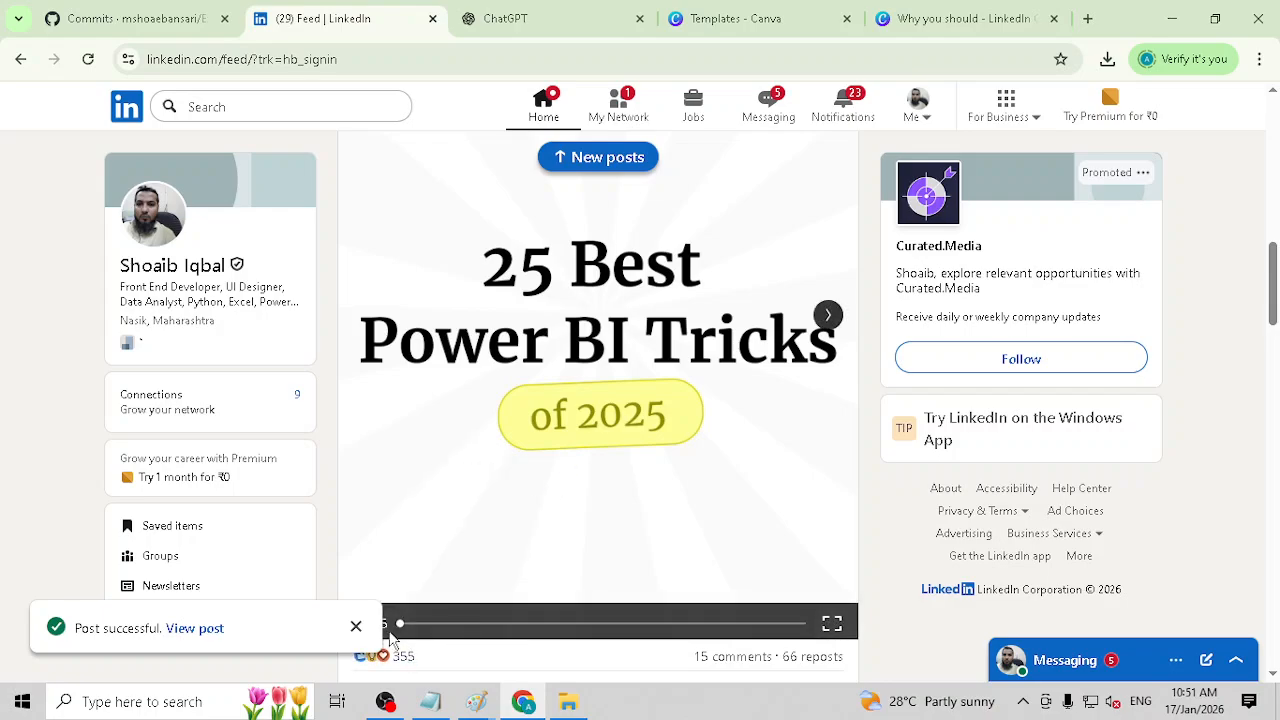
pyautogui.click(355, 626)
pyautogui.scroll(1, 545, 527)
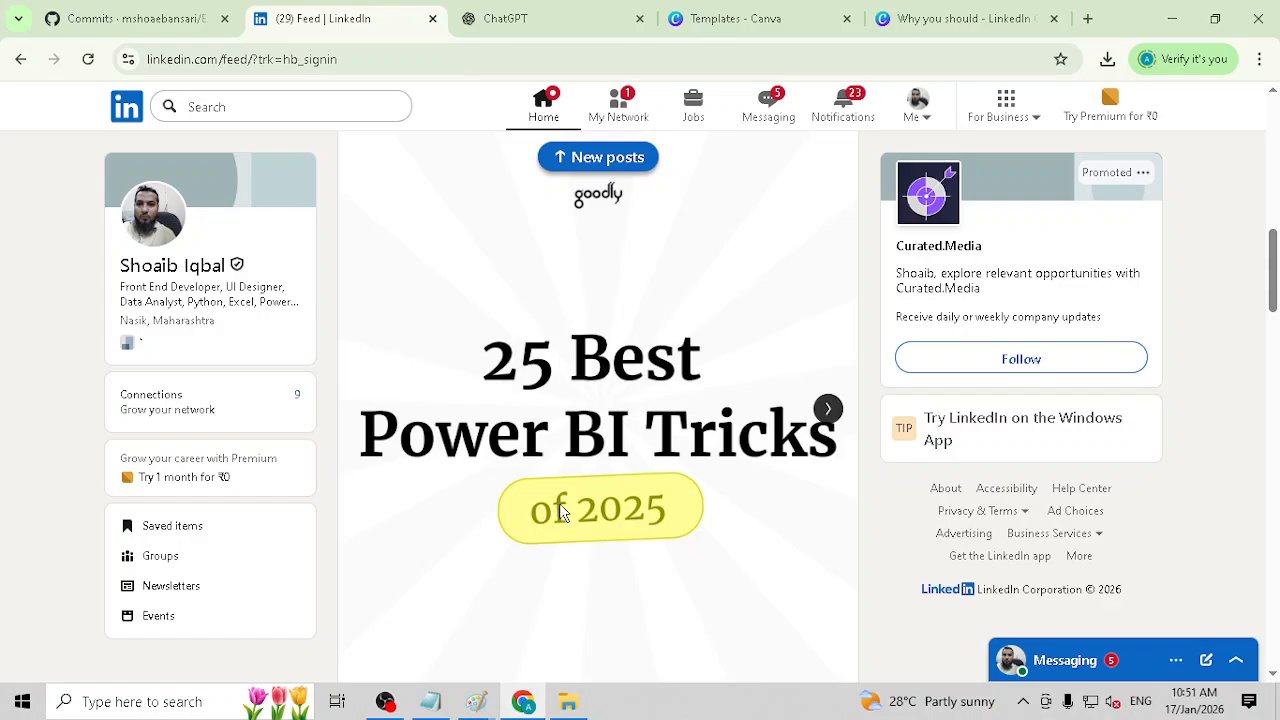
pyautogui.scroll(8, 565, 500)
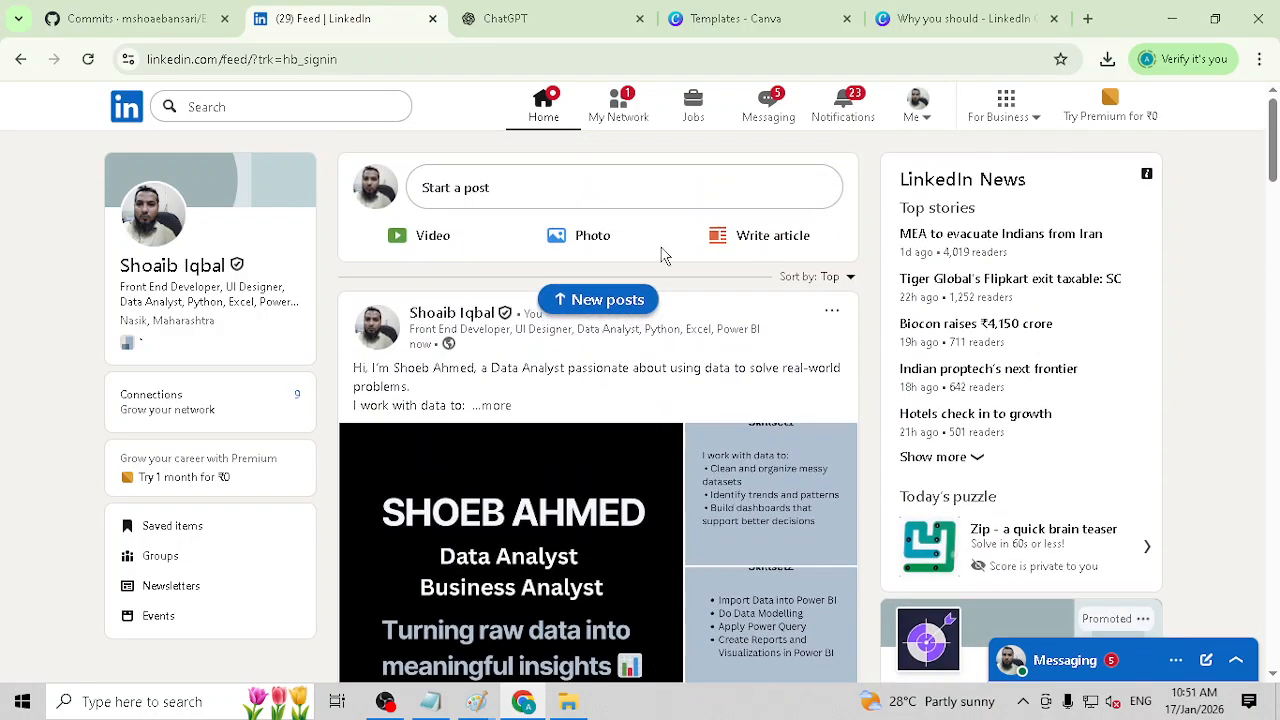
# Step: Open LinkedIn's My Network page to view the pending invitations
pyautogui.click(617, 112)
pyautogui.click(645, 120)
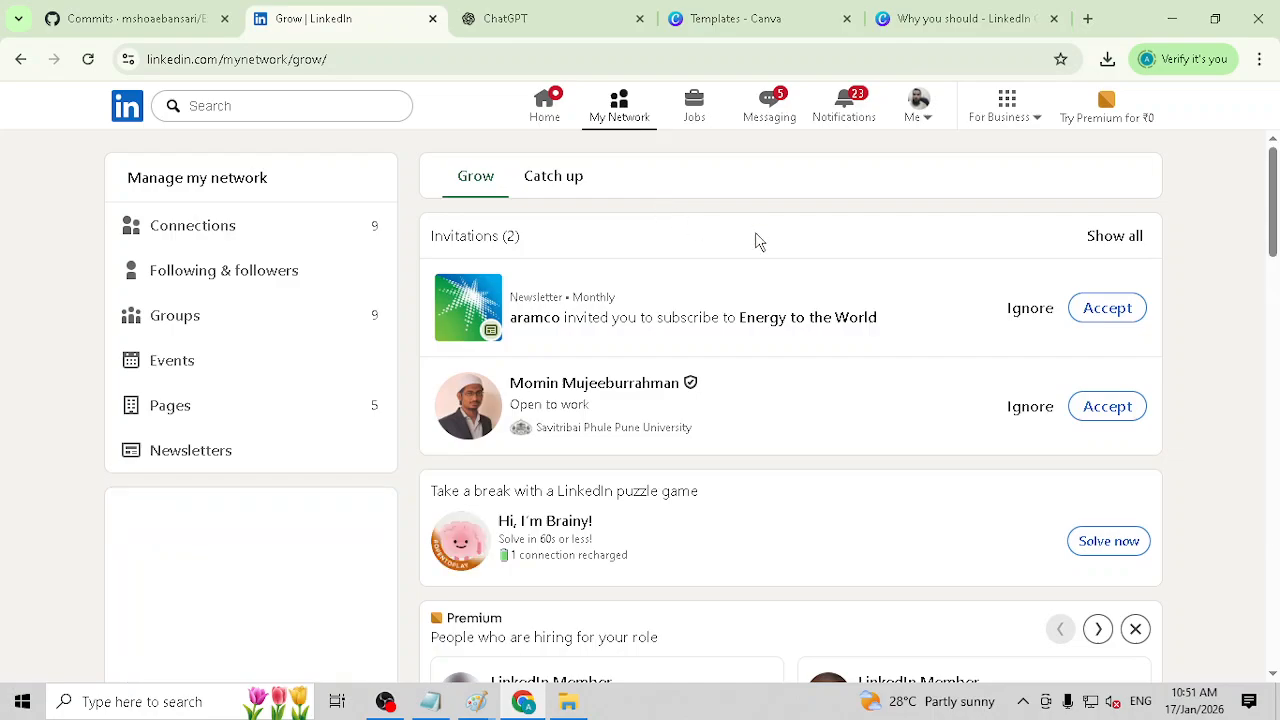
# Step: Look over the suggested connections on the My Network page, and check the LinkedIn message list before collapsing it
pyautogui.scroll(-9, 757, 241)
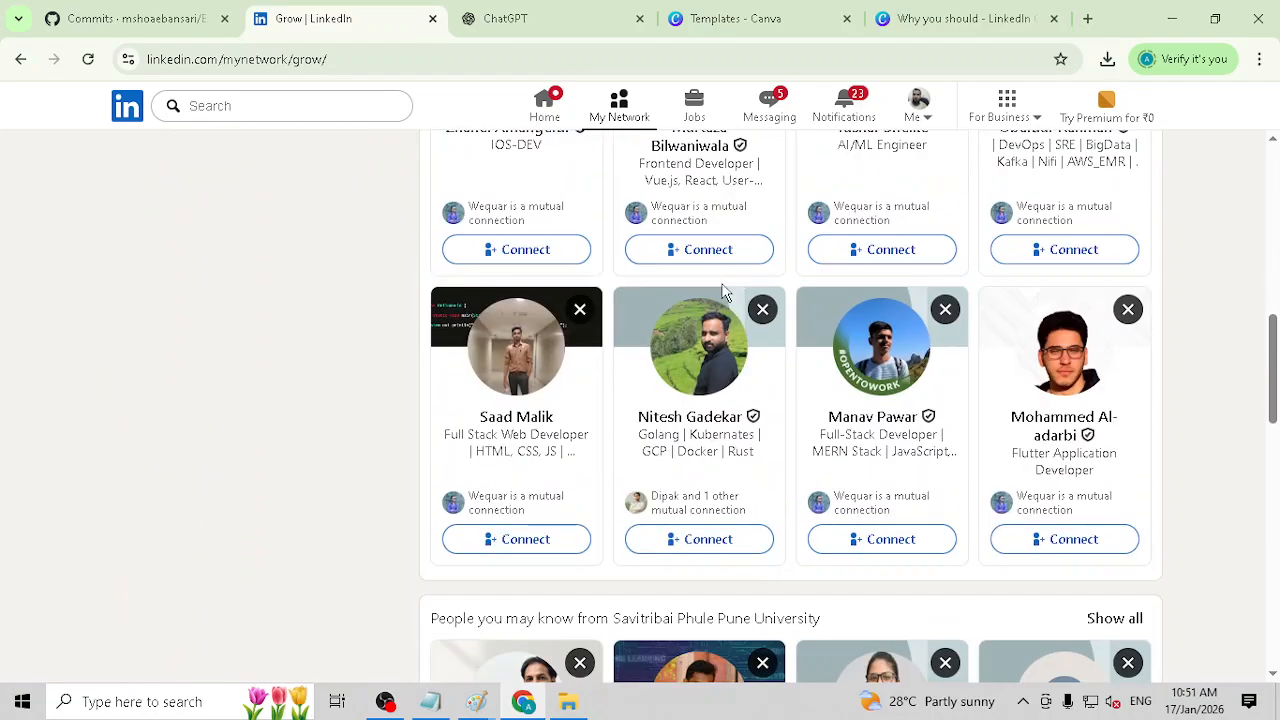
pyautogui.scroll(-5, 710, 330)
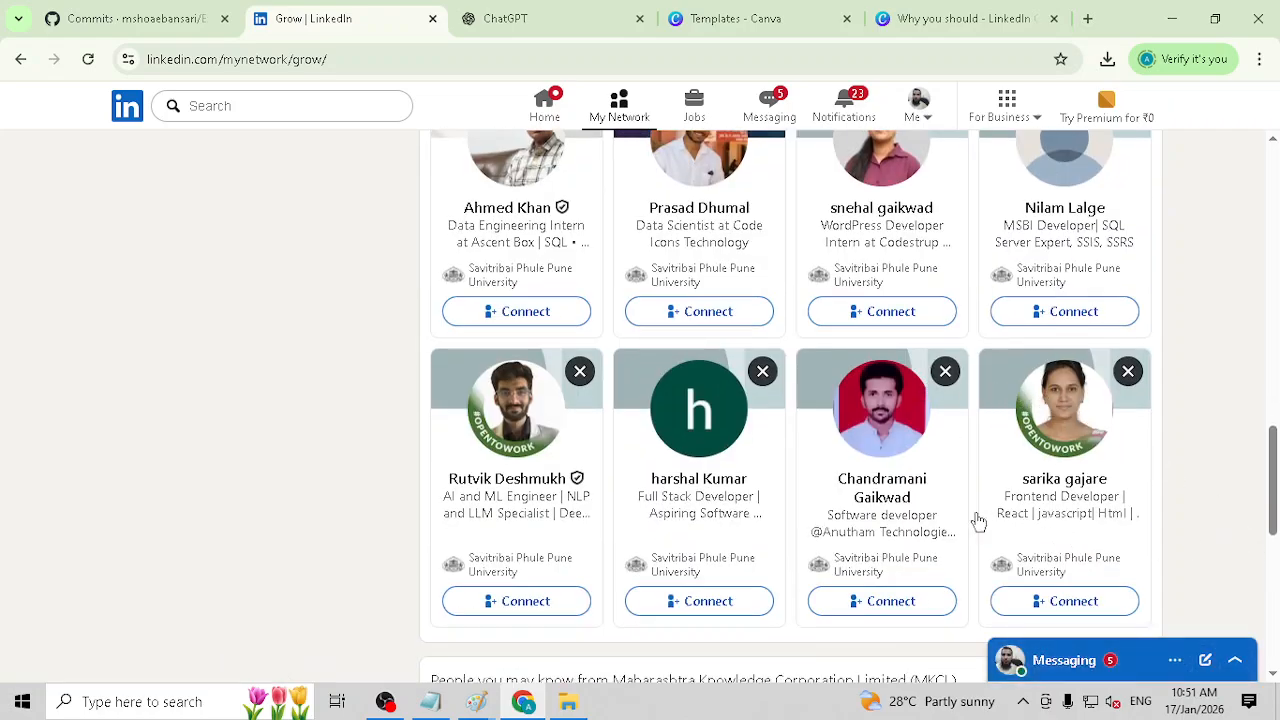
pyautogui.scroll(-2, 1276, 650)
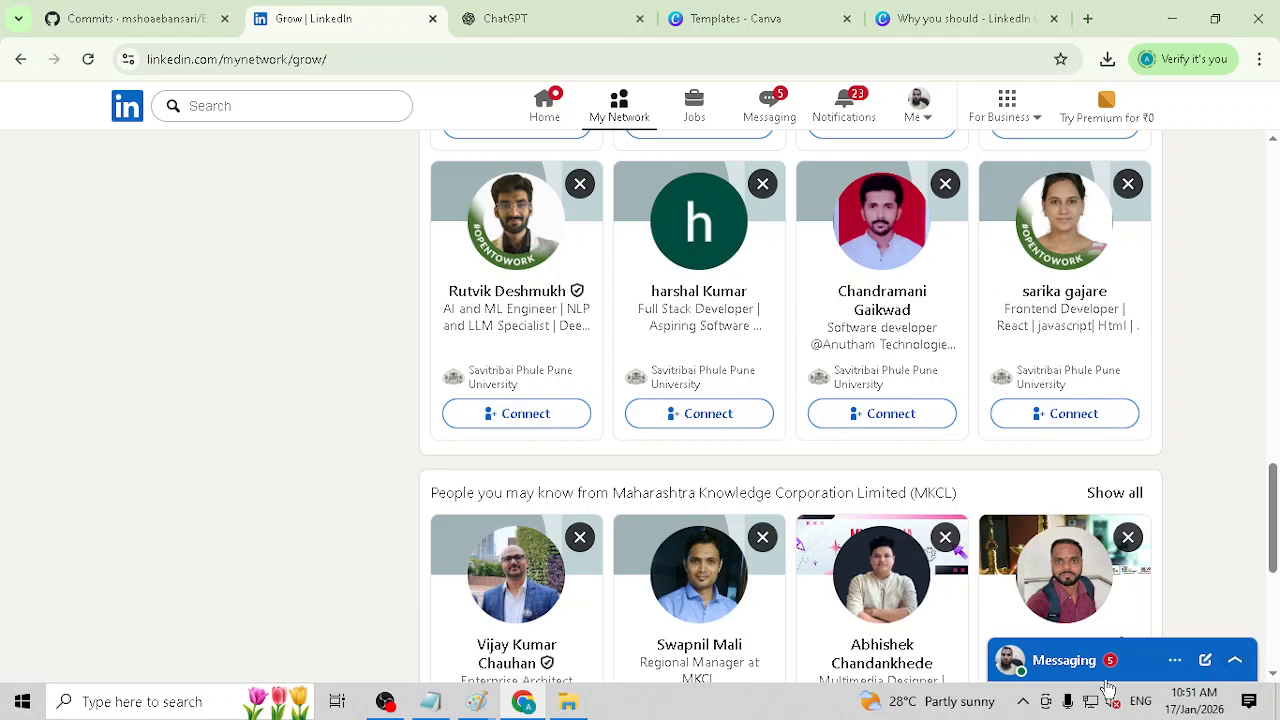
pyautogui.click(1069, 660)
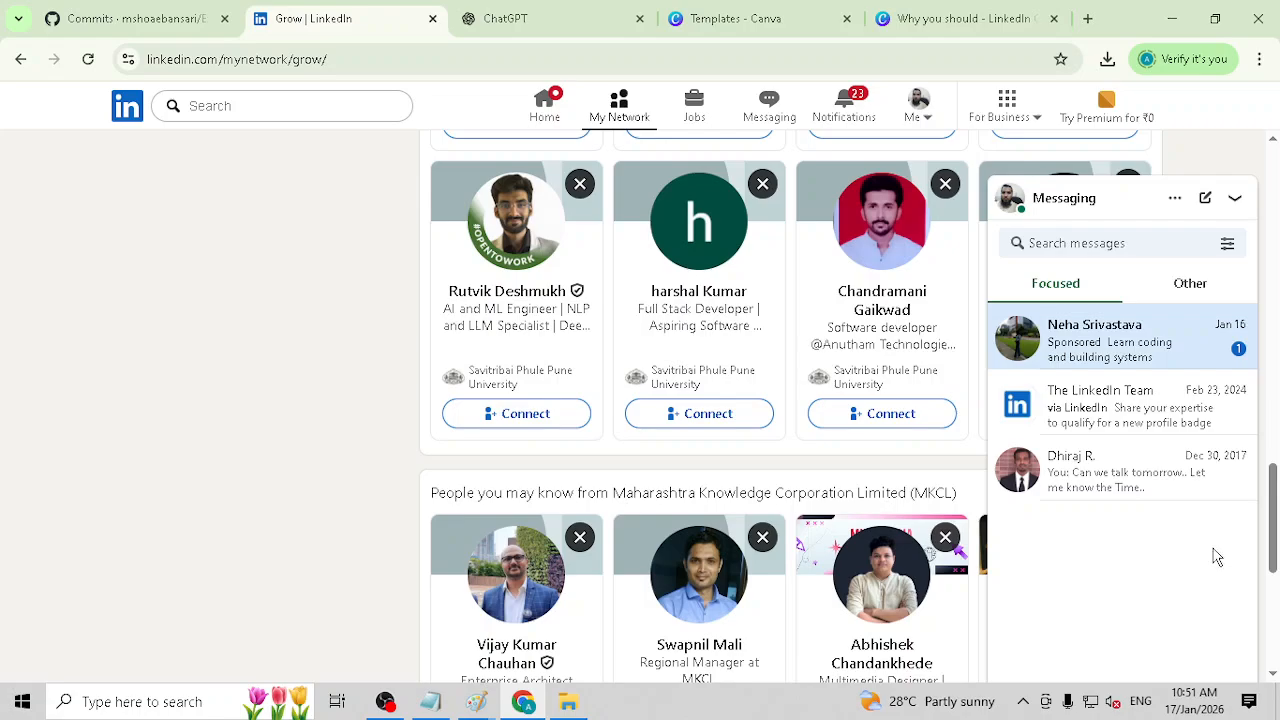
pyautogui.click(1236, 205)
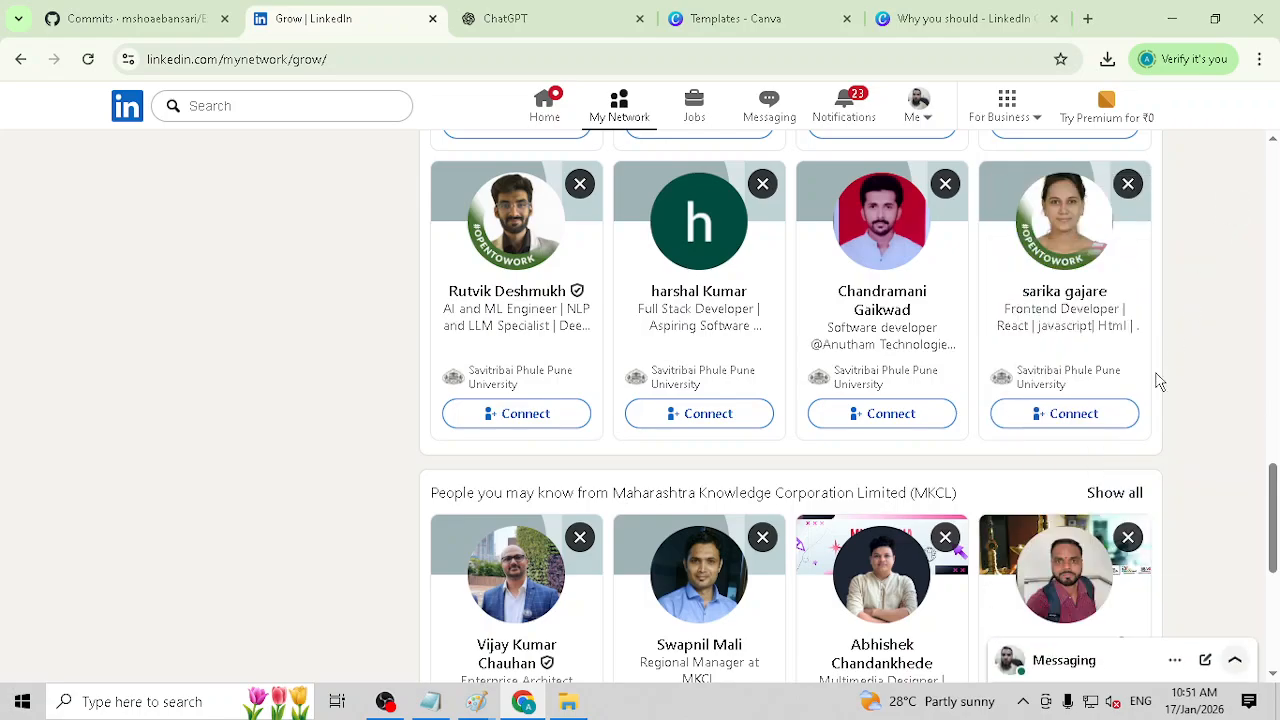
# Step: End the running NetSupport screen show
pyautogui.click(1023, 701)
pyautogui.rightClick(1061, 627)
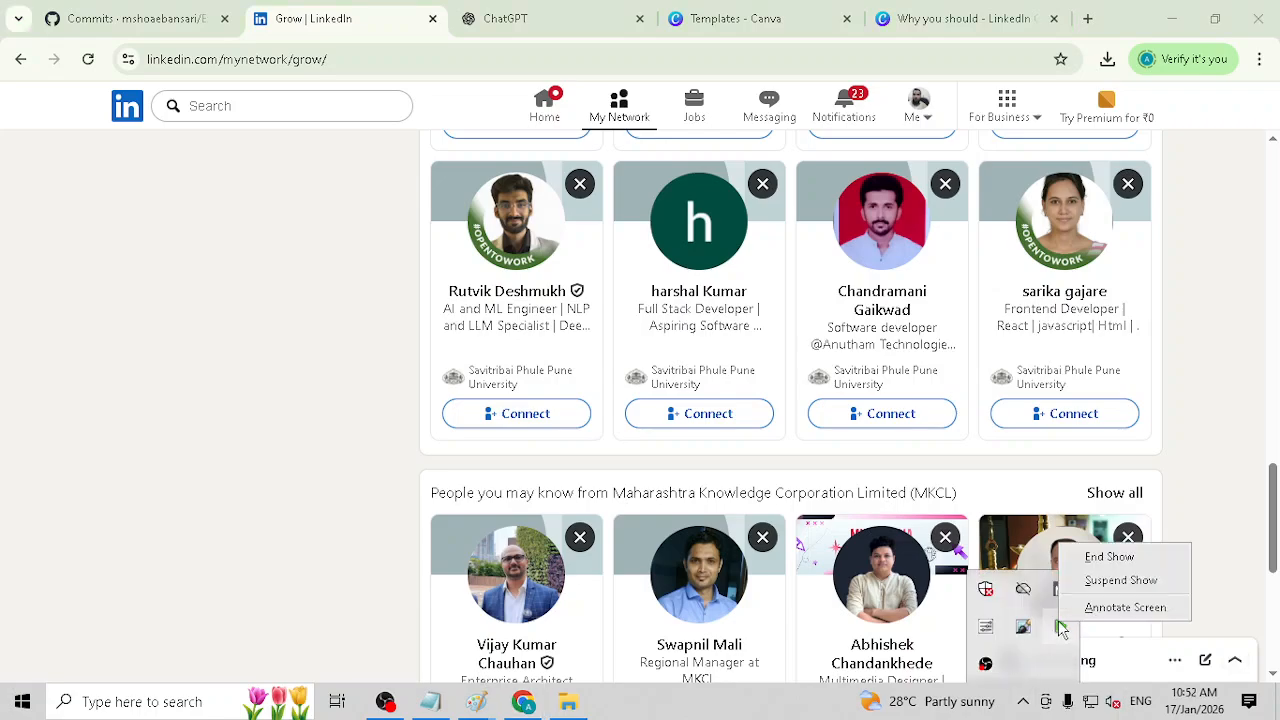
pyautogui.click(1109, 557)
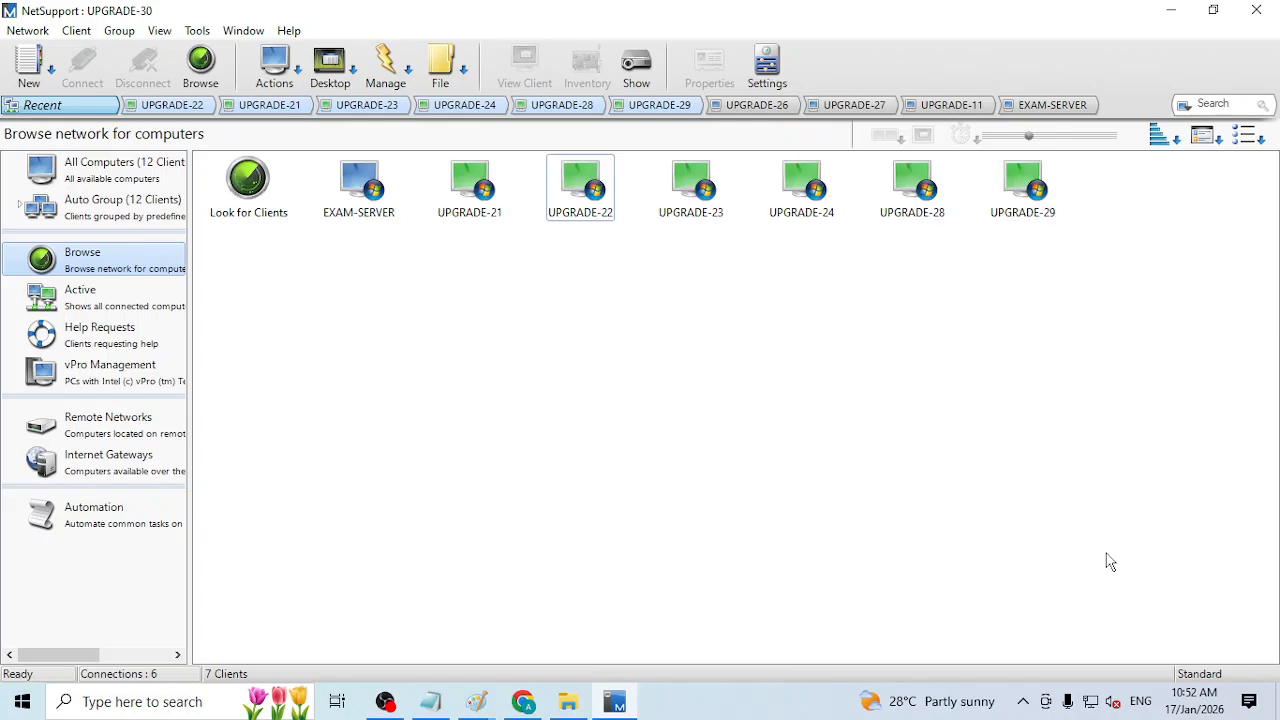